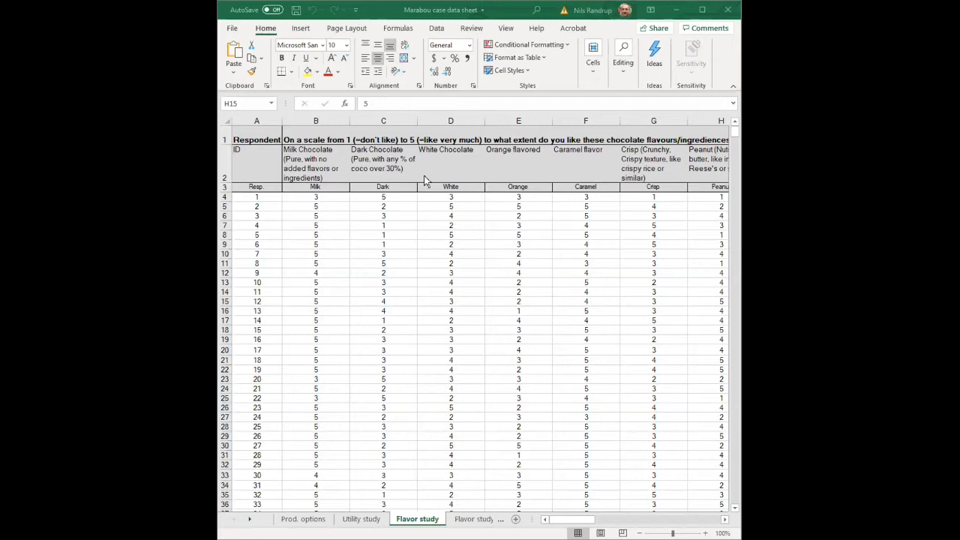
Maximize the workbook window and examine the Flavor study columns, from respondent ID and flavor ratings through age, gender and location.
{"action": "left_click", "coordinate": [703, 10]}
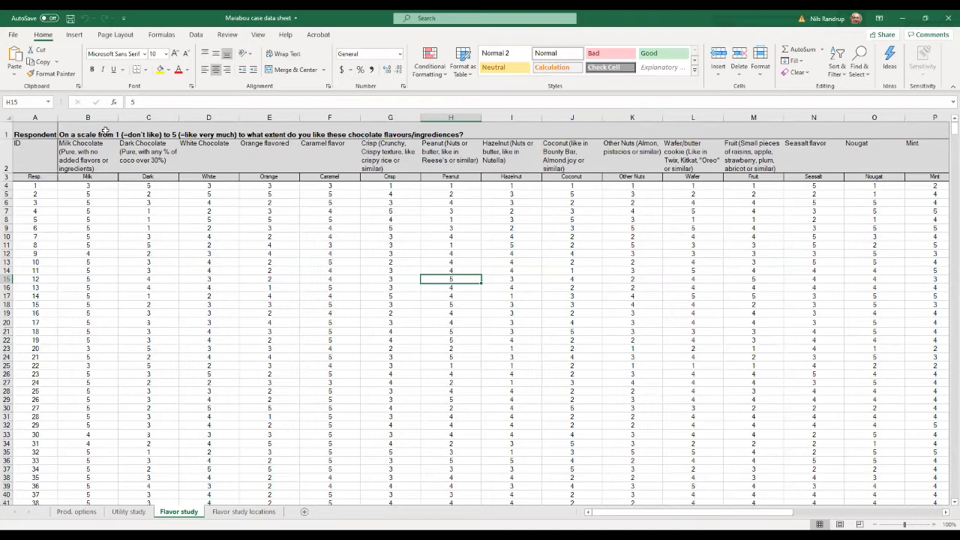
{"action": "left_click", "coordinate": [45, 118]}
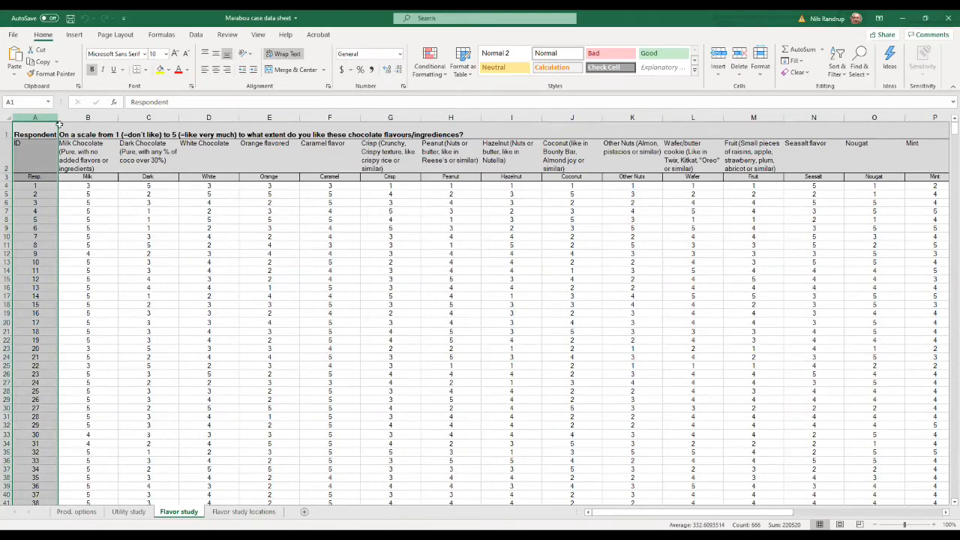
{"action": "left_click", "coordinate": [84, 133]}
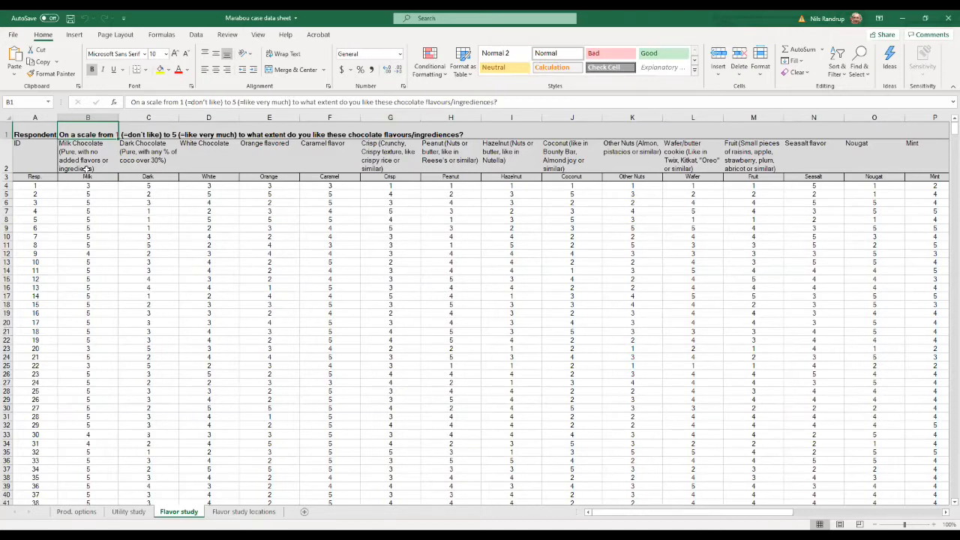
{"action": "left_click_drag", "start_coordinate": [94, 158], "coordinate": [947, 155]}
{"action": "scroll", "coordinate": [947, 155], "scroll_direction": "right", "scroll_amount": 2}
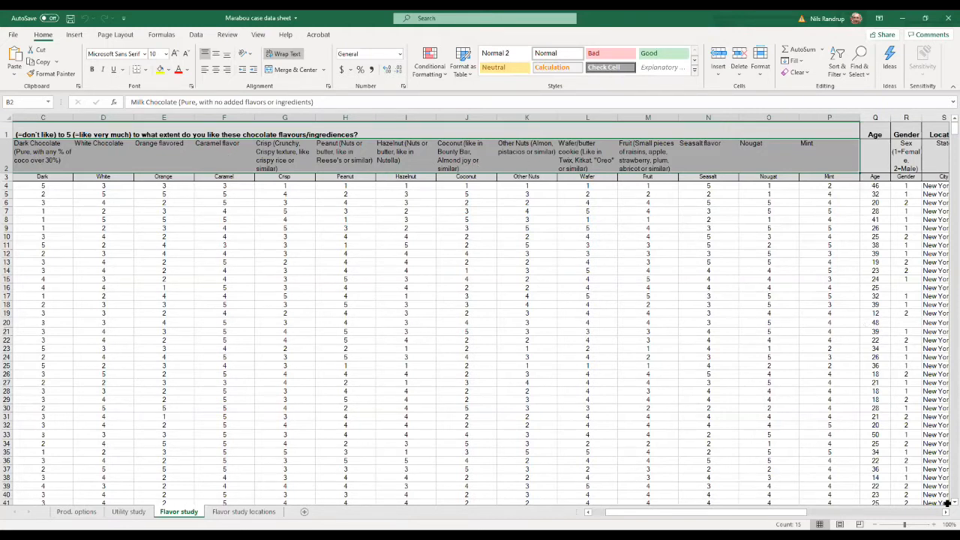
{"action": "left_click", "coordinate": [946, 513]}
{"action": "left_click", "coordinate": [947, 513]}
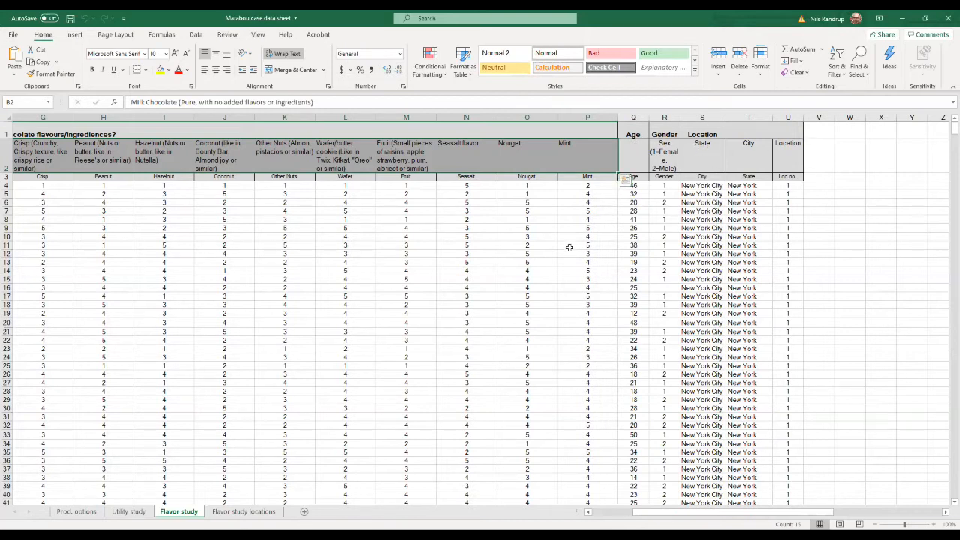
{"action": "left_click", "coordinate": [600, 517]}
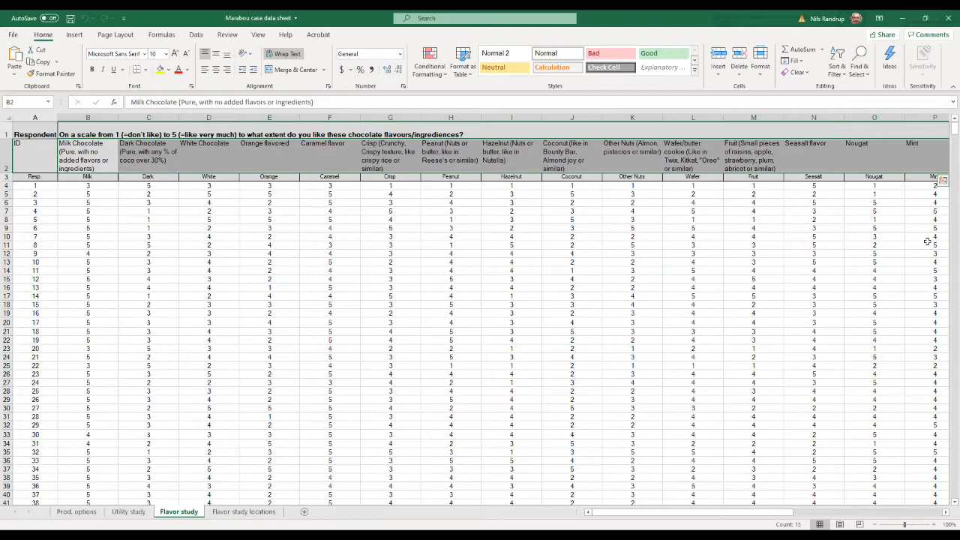
Below the last respondent row, add the labels "Missing data" in A668 and "Error" in A669.
{"action": "left_click_drag", "start_coordinate": [949, 133], "coordinate": [870, 303]}
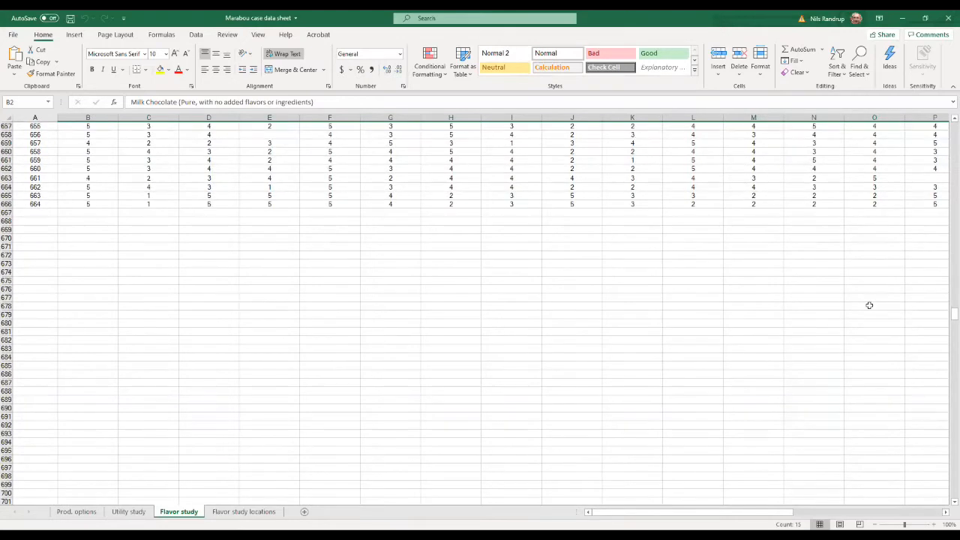
{"action": "left_click", "coordinate": [34, 221]}
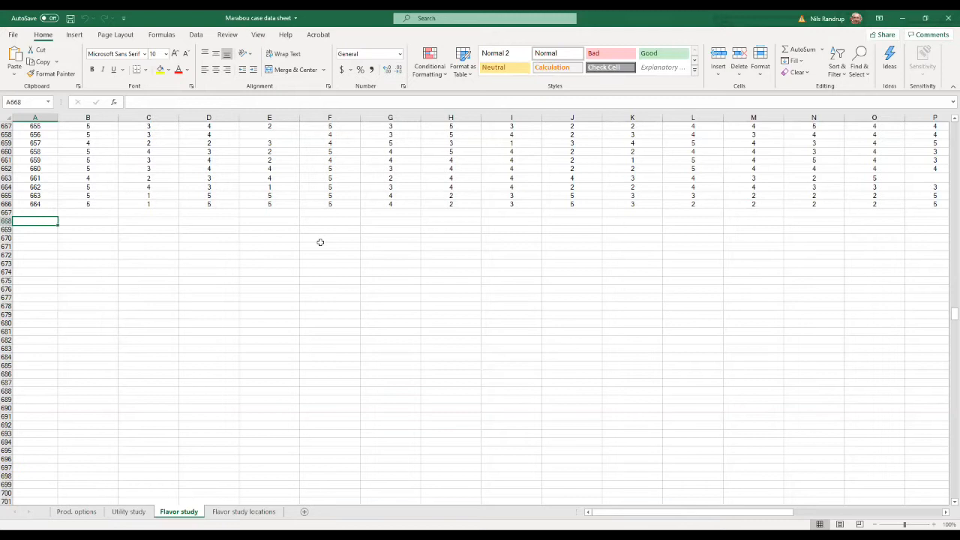
{"action": "type", "text": "Missing data"}
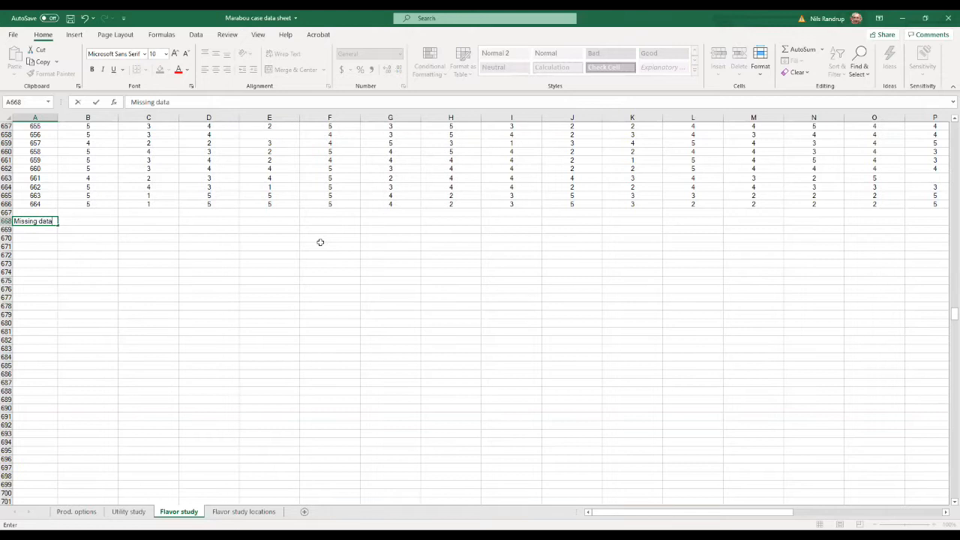
{"action": "key", "text": "Return"}
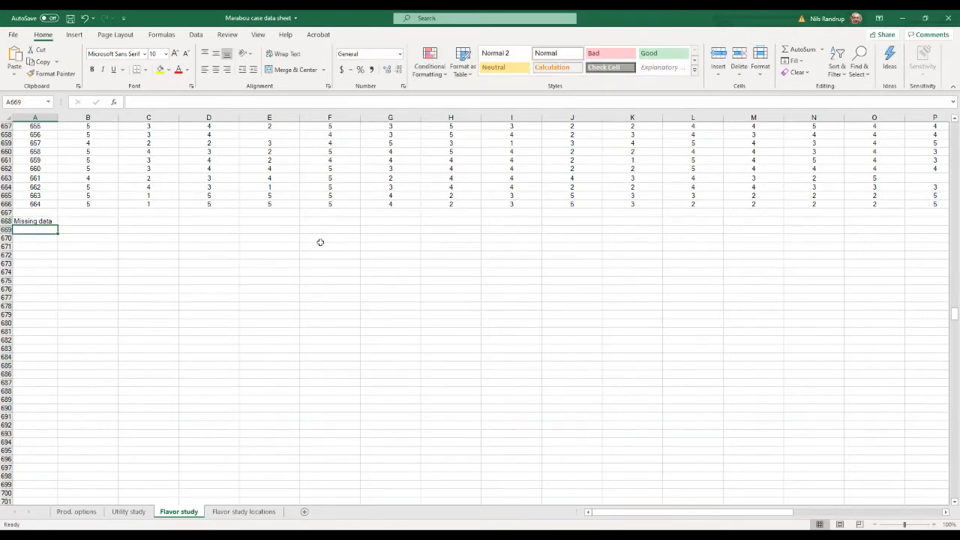
{"action": "type", "text": "Error"}
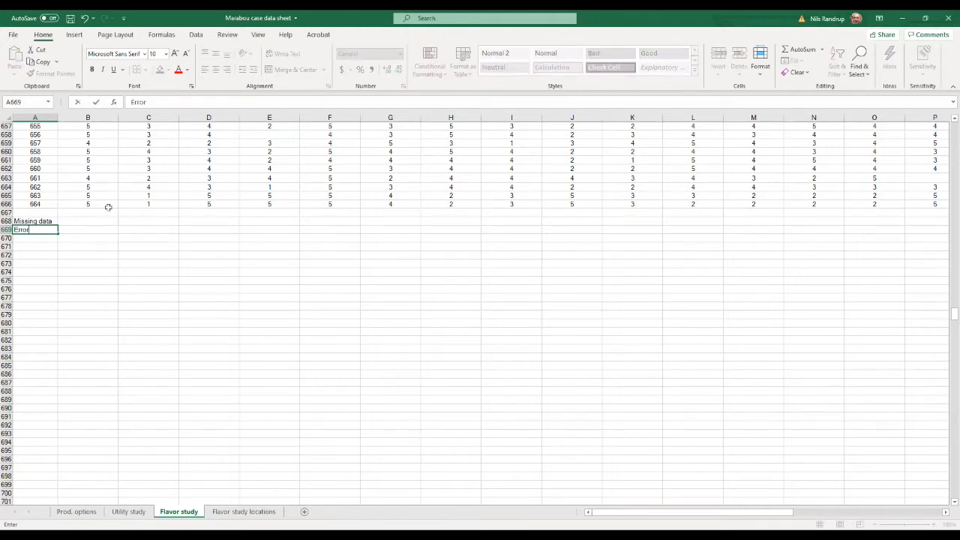
{"action": "key", "text": "Return"}
Look over the flavor ratings from the first respondent row down to the last.
{"action": "scroll", "coordinate": [100, 197], "scroll_direction": "up", "scroll_amount": 20}
{"action": "scroll", "coordinate": [104, 193], "scroll_direction": "up", "scroll_amount": 20}
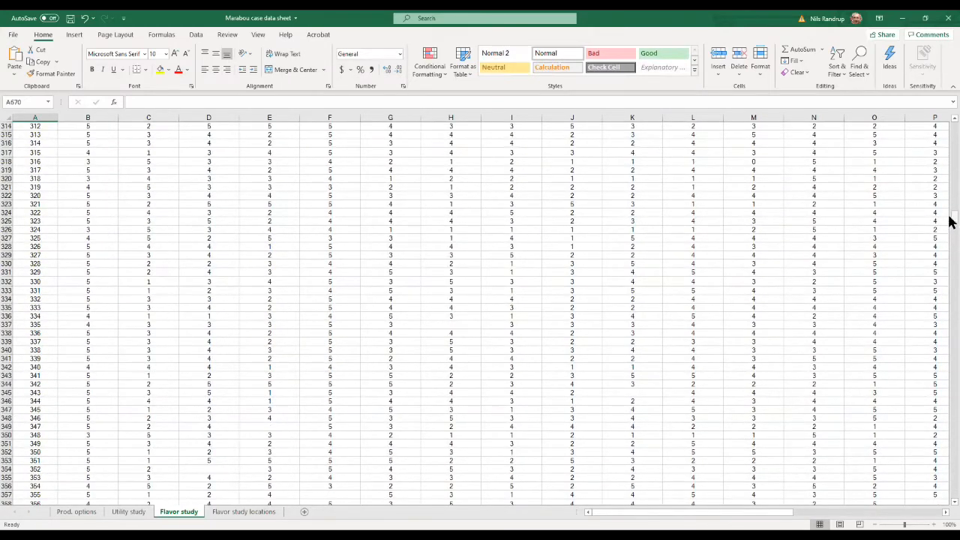
{"action": "left_click_drag", "start_coordinate": [951, 219], "coordinate": [951, 129]}
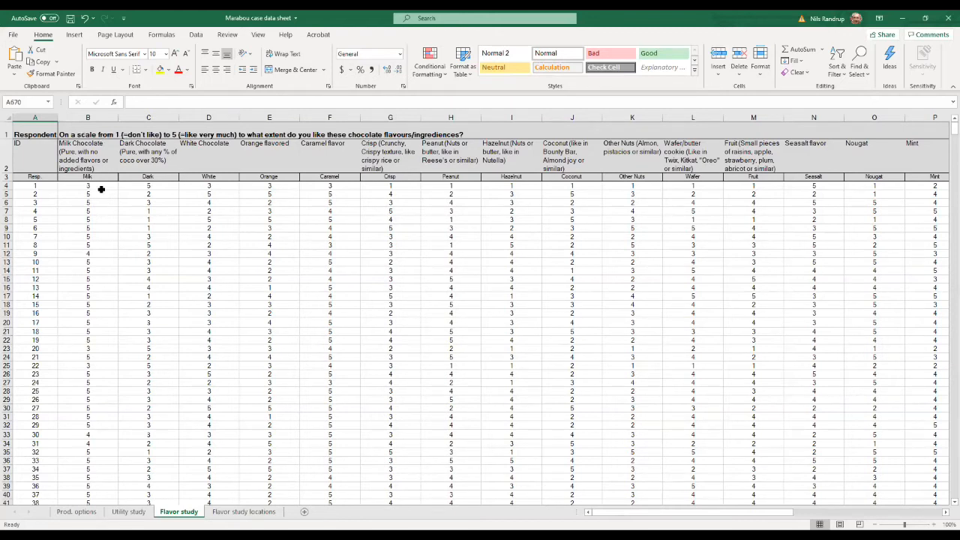
{"action": "scroll", "coordinate": [192, 319], "scroll_direction": "down", "scroll_amount": 20}
{"action": "scroll", "coordinate": [198, 319], "scroll_direction": "down", "scroll_amount": 20}
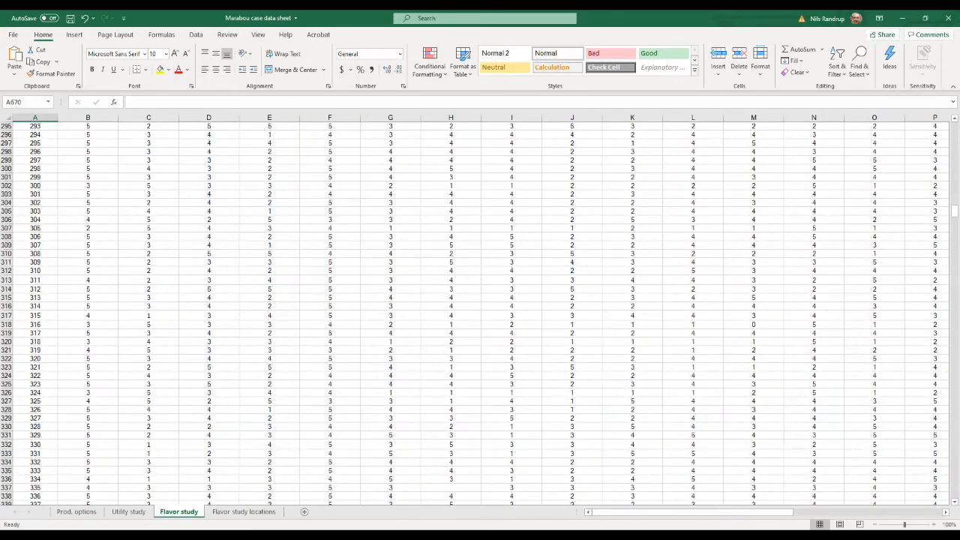
{"action": "left_click_drag", "start_coordinate": [949, 216], "coordinate": [920, 323]}
{"action": "scroll", "coordinate": [65, 218], "scroll_direction": "up", "scroll_amount": 5}
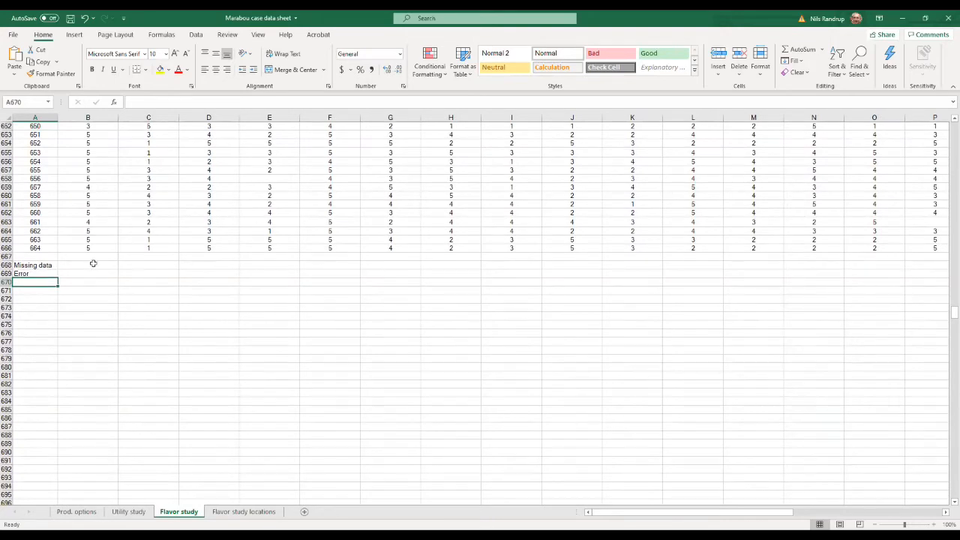
Count the missing milk chocolate ratings in B668 with the formula =COUNTBLANK(B4:B666).
{"action": "left_click", "coordinate": [101, 265]}
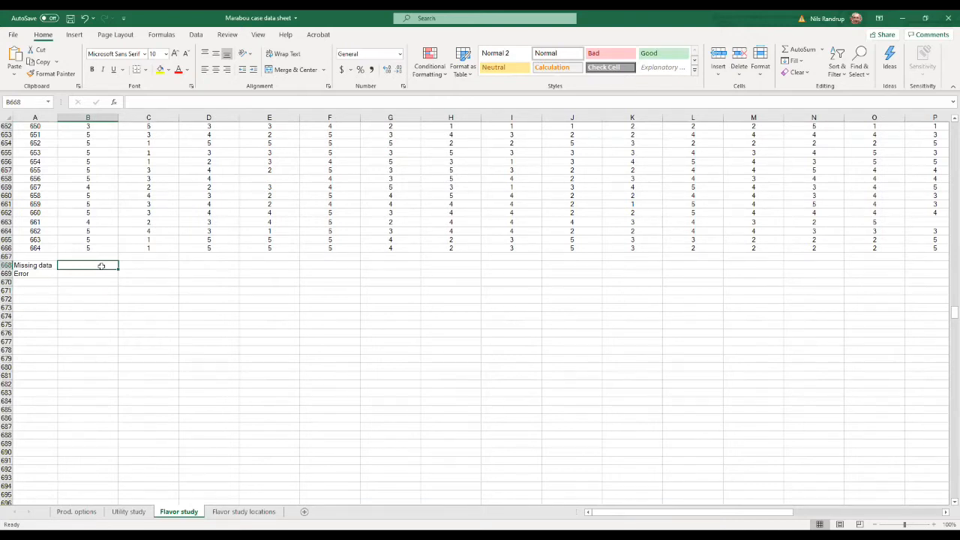
{"action": "type", "text": "="}
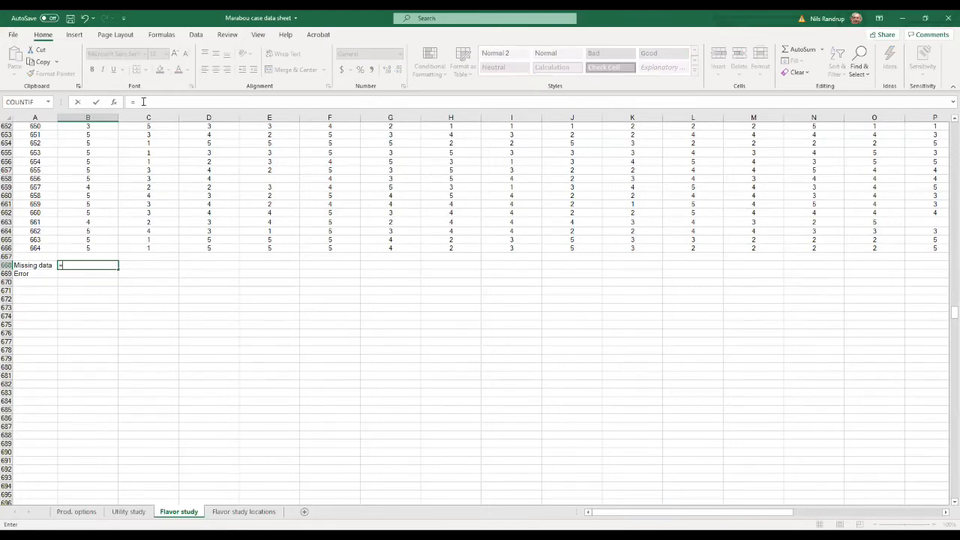
{"action": "type", "text": "co"}
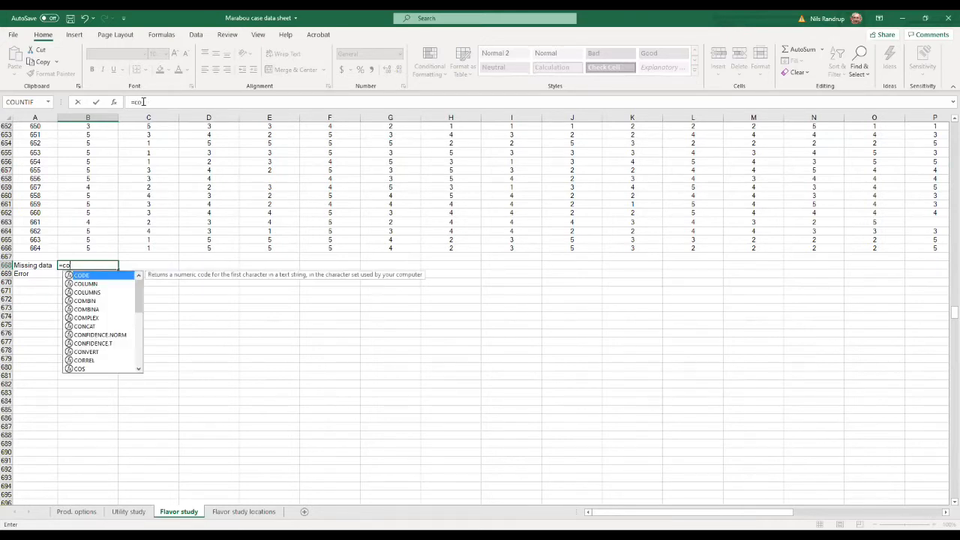
{"action": "type", "text": "unt"}
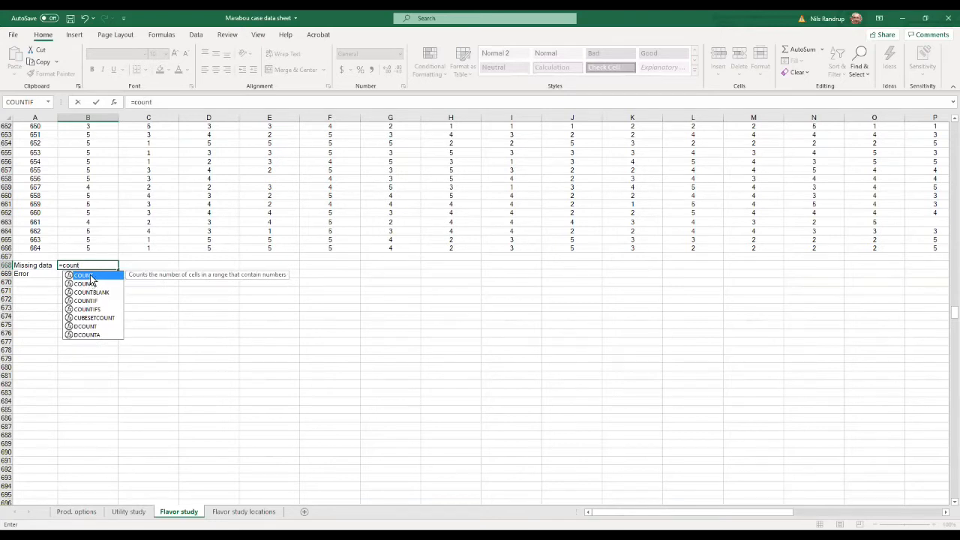
{"action": "key", "text": "Tab"}
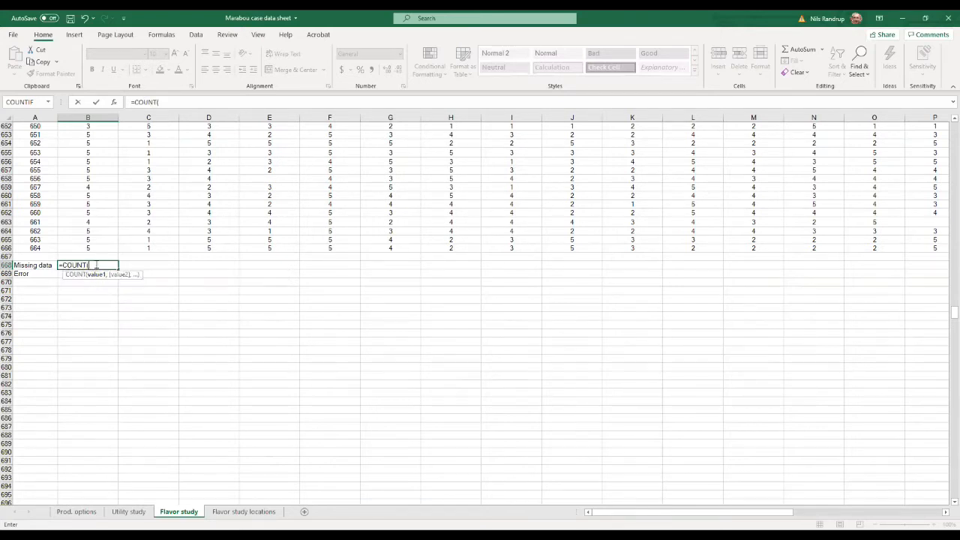
{"action": "key", "text": "BackSpace"}
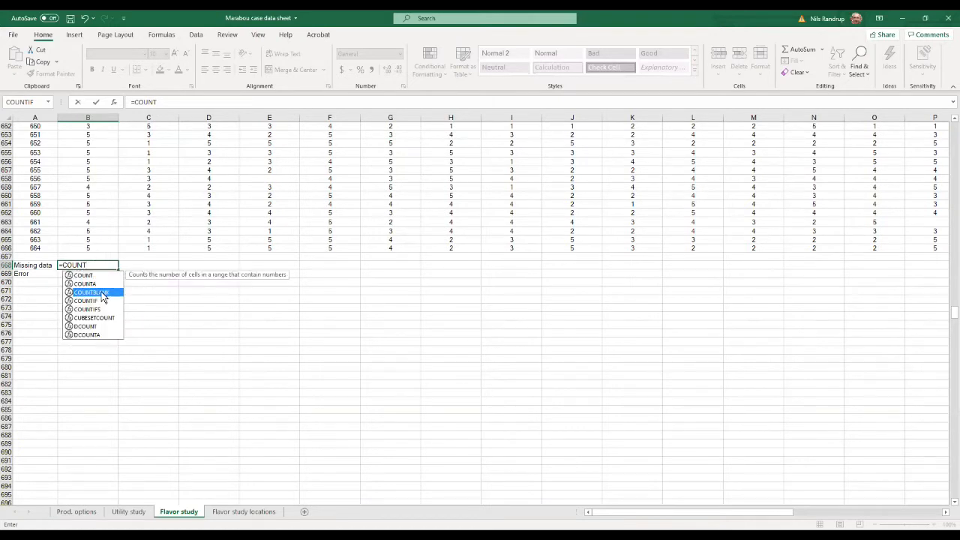
{"action": "key", "text": "Tab"}
{"action": "left_click", "coordinate": [101, 247]}
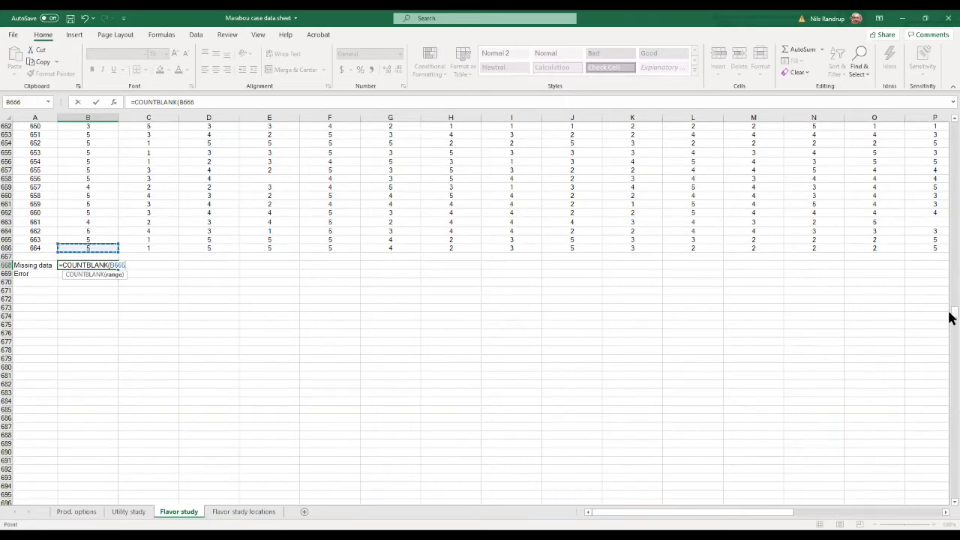
{"action": "left_click_drag", "start_coordinate": [953, 318], "coordinate": [946, 110]}
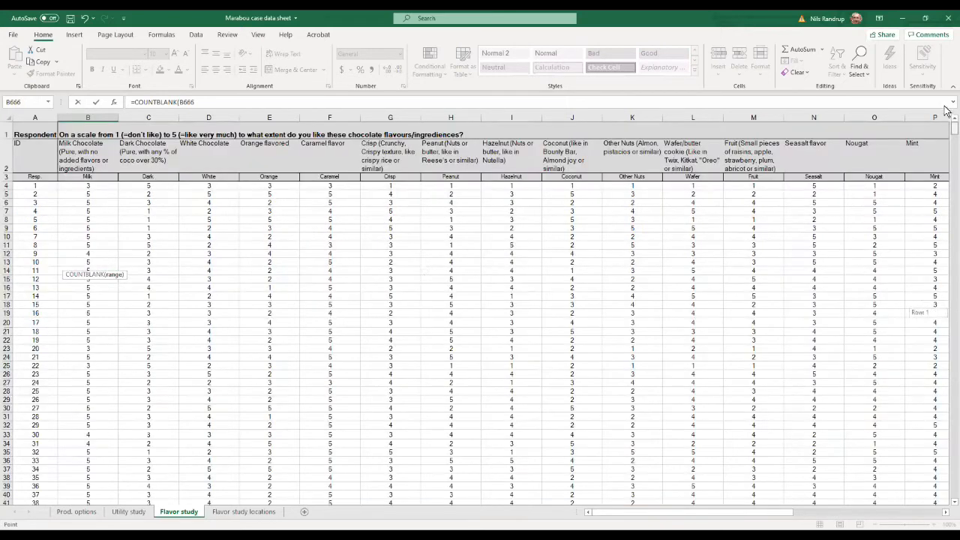
{"action": "left_click", "coordinate": [91, 183], "text": "shift"}
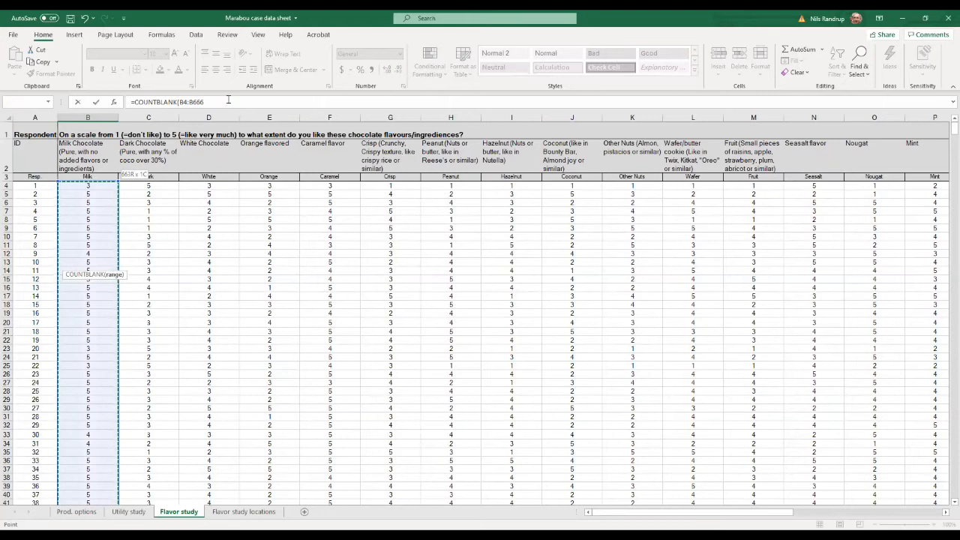
{"action": "type", "text": ")"}
{"action": "key", "text": "Return"}
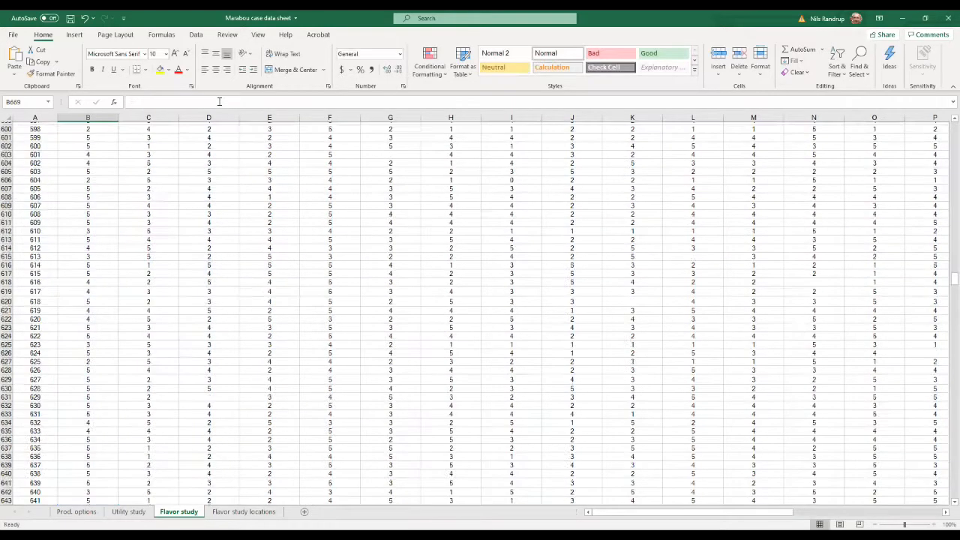
Change the label in A669 to "Error <1" and add the label "Error >5" in A670.
{"action": "scroll", "coordinate": [150, 450], "scroll_direction": "down", "scroll_amount": 2}
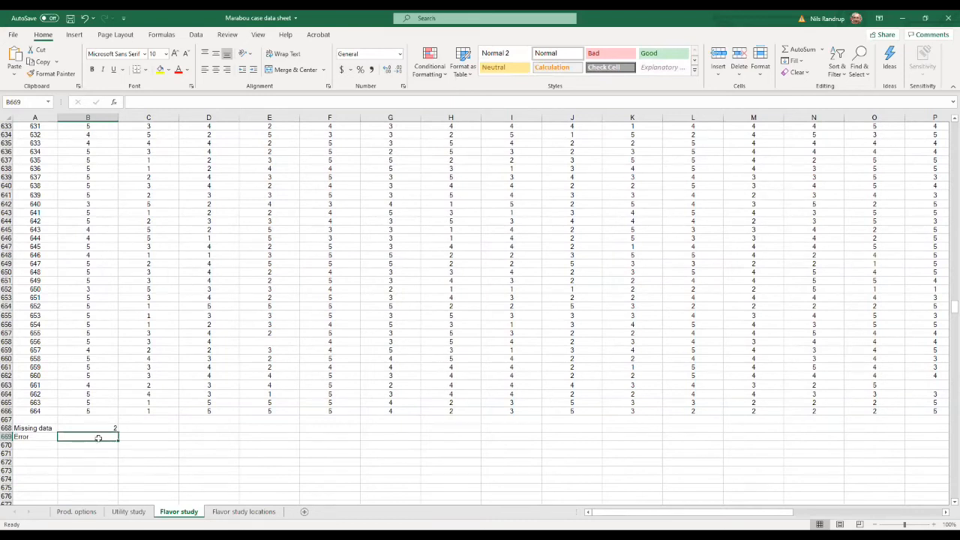
{"action": "left_click", "coordinate": [30, 438]}
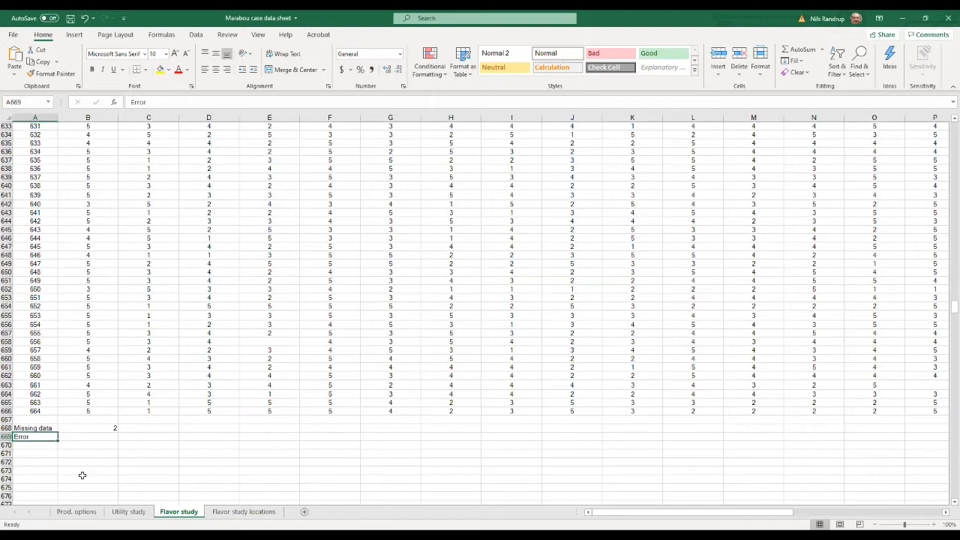
{"action": "left_click", "coordinate": [162, 104]}
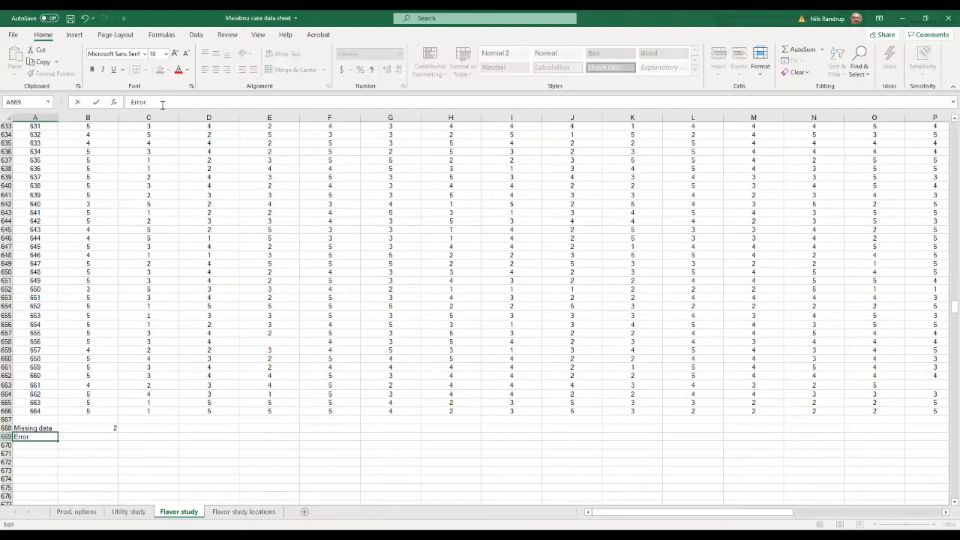
{"action": "type", "text": "<1"}
{"action": "key", "text": "Return"}
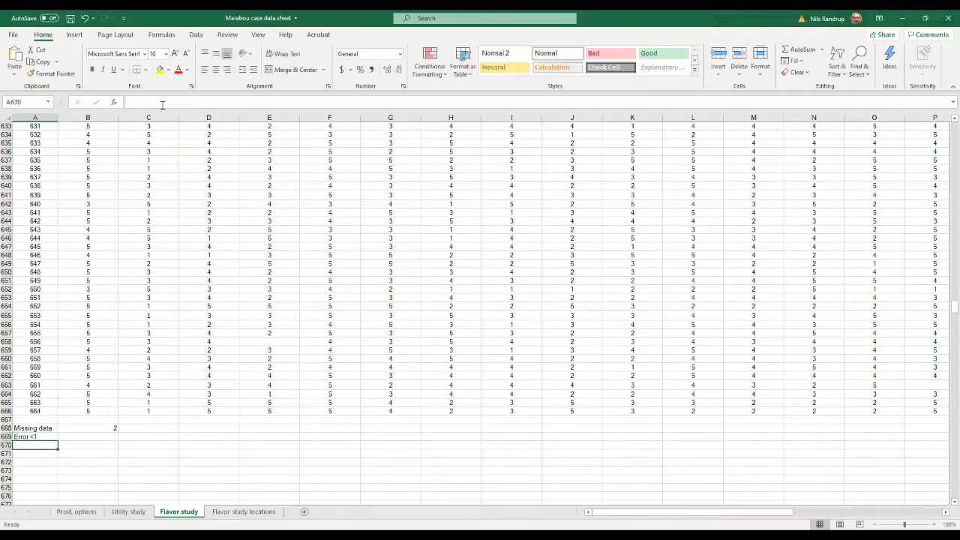
{"action": "type", "text": "Error "}
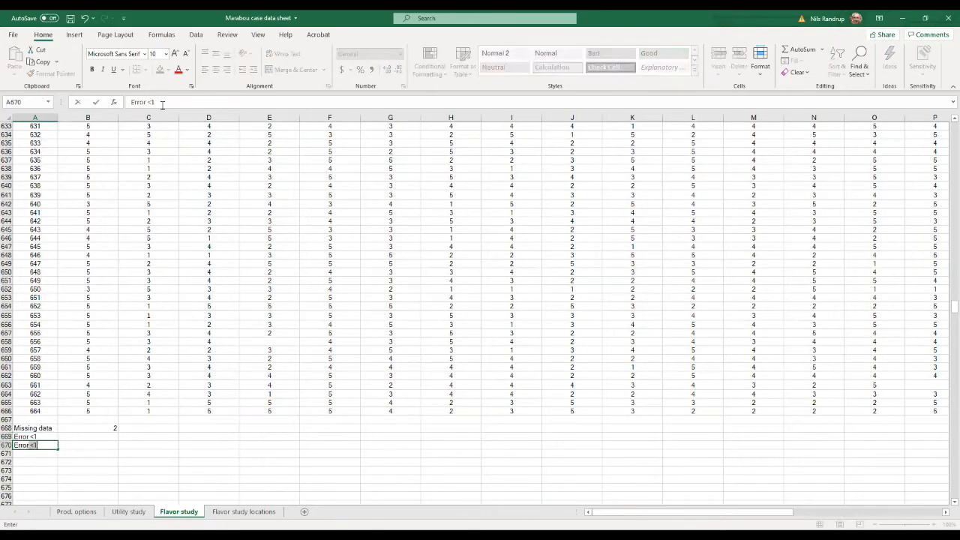
{"action": "type", "text": ">5"}
{"action": "key", "text": "Return"}
Count the milk chocolate ratings below 1 in B669 with the formula =COUNTIF(B4:B666,"<1").
{"action": "key", "text": "Up"}
{"action": "key", "text": "Up"}
{"action": "key", "text": "Right"}
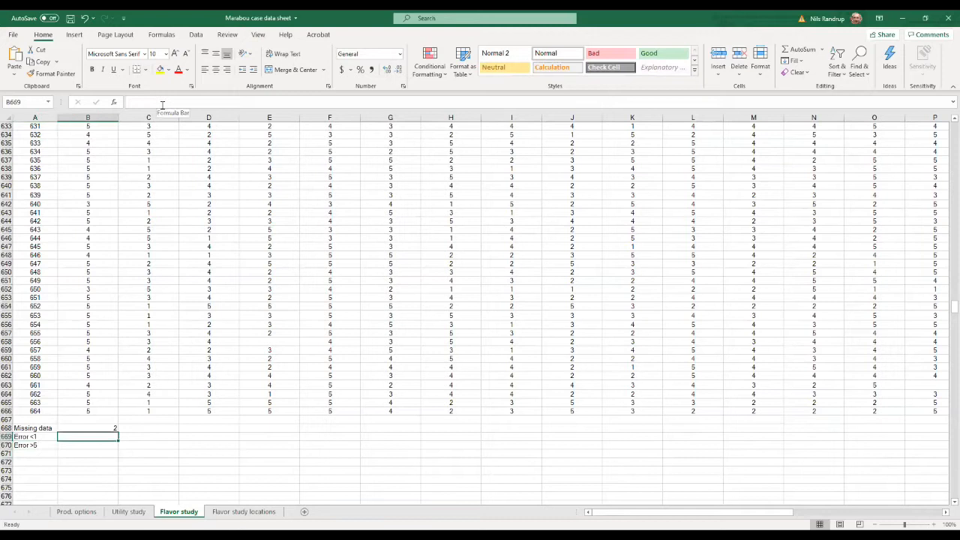
{"action": "type", "text": "="}
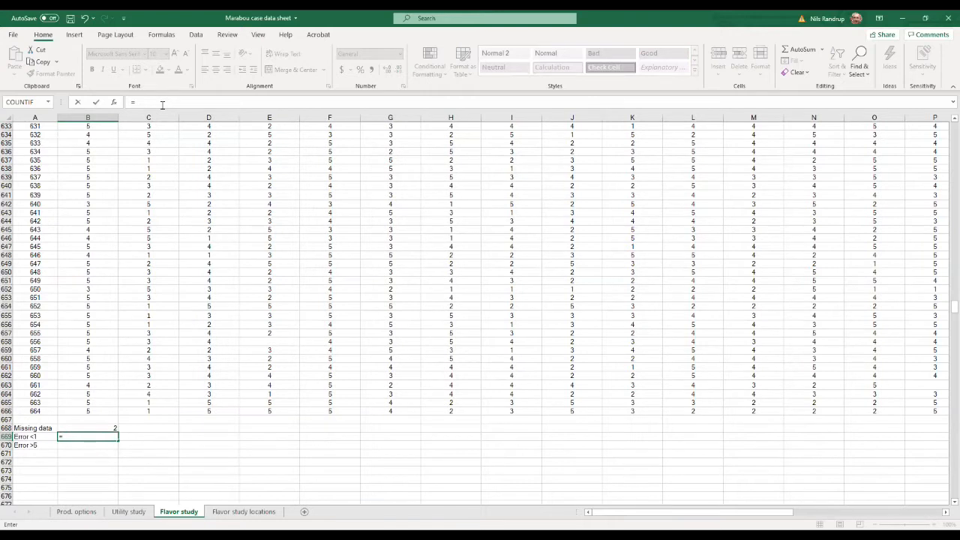
{"action": "type", "text": "c"}
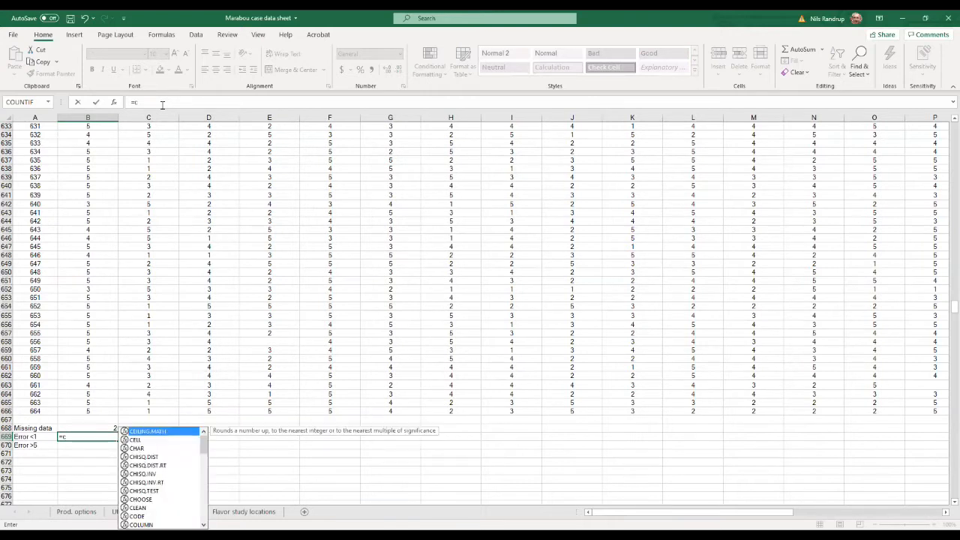
{"action": "type", "text": "ount"}
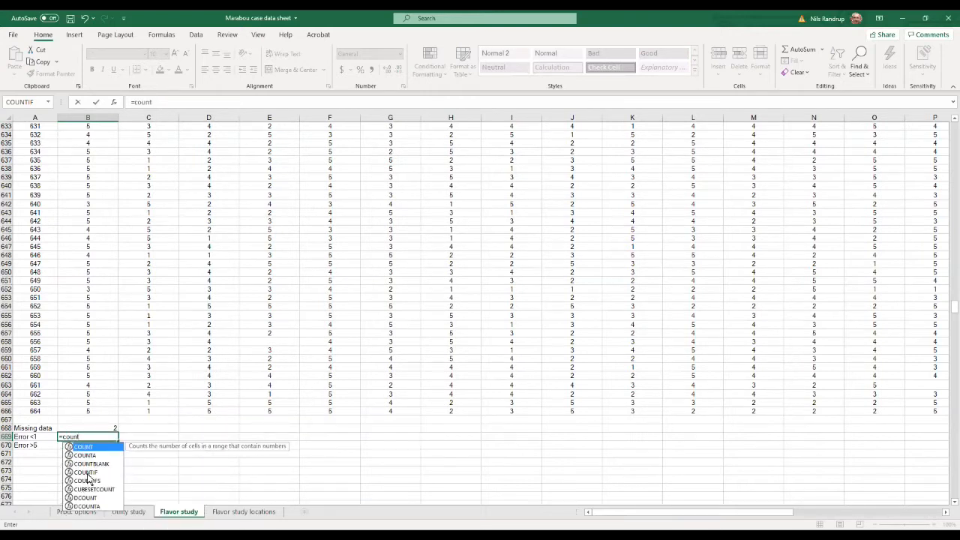
{"action": "double_click", "coordinate": [89, 474]}
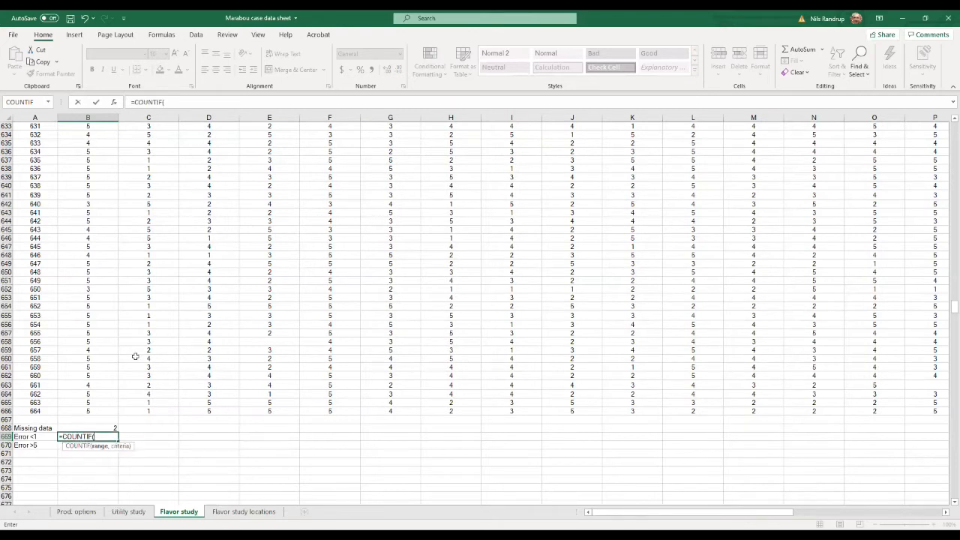
{"action": "left_click", "coordinate": [103, 411]}
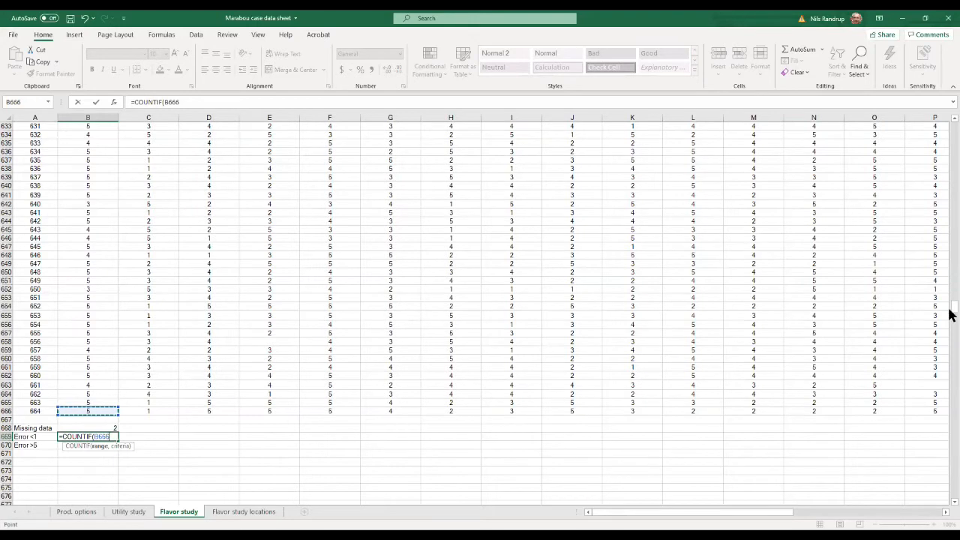
{"action": "left_click_drag", "start_coordinate": [951, 312], "coordinate": [946, 128]}
{"action": "left_click", "coordinate": [106, 186], "text": "shift"}
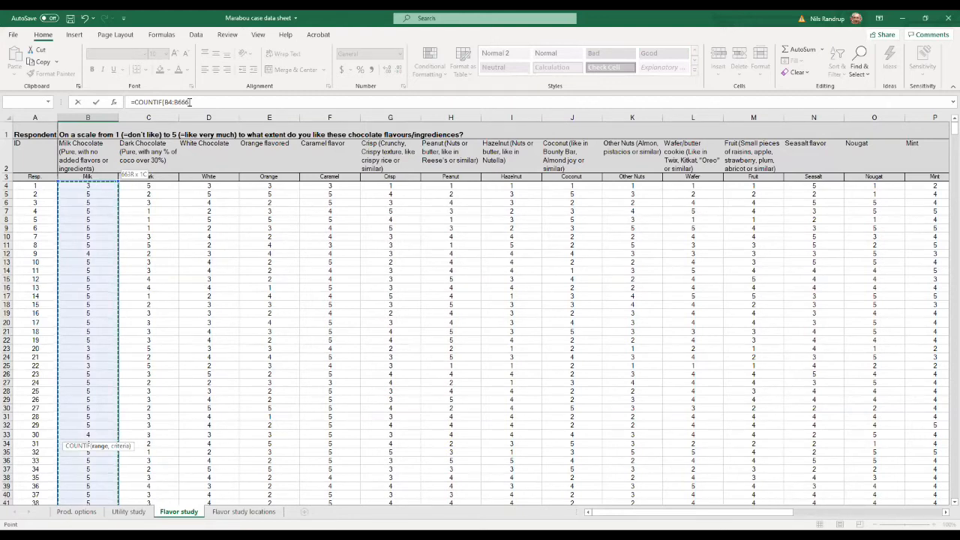
{"action": "type", "text": ","}
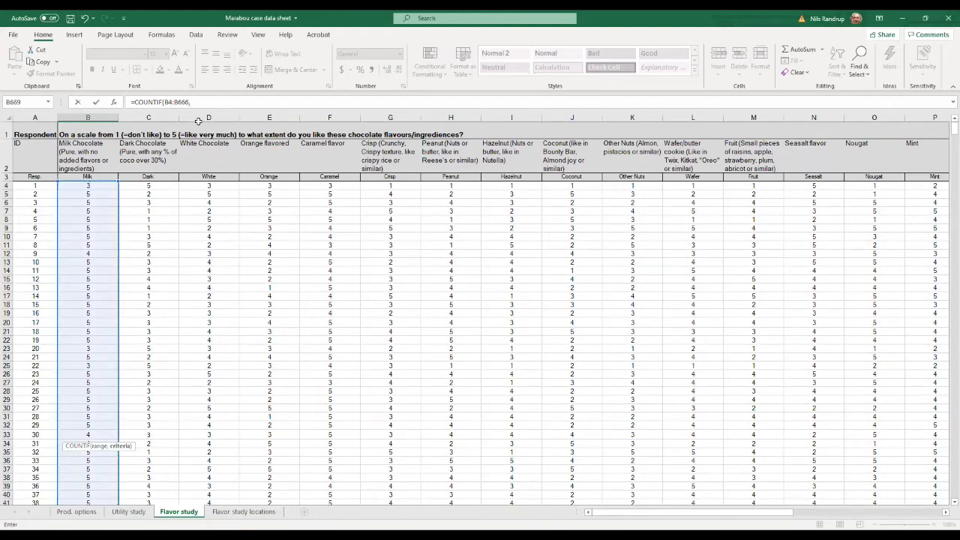
{"action": "left_click", "coordinate": [207, 100]}
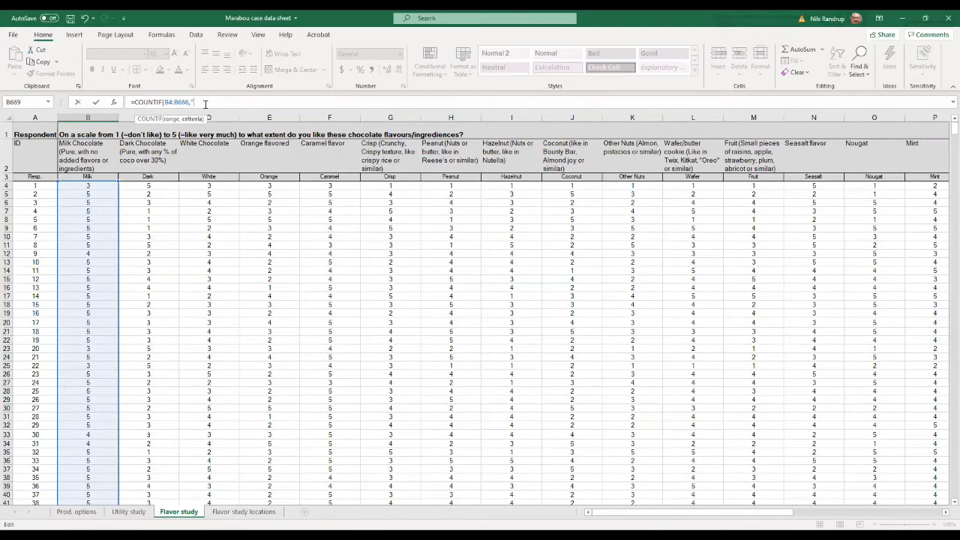
{"action": "type", "text": "<1\")"}
{"action": "key", "text": "Return"}
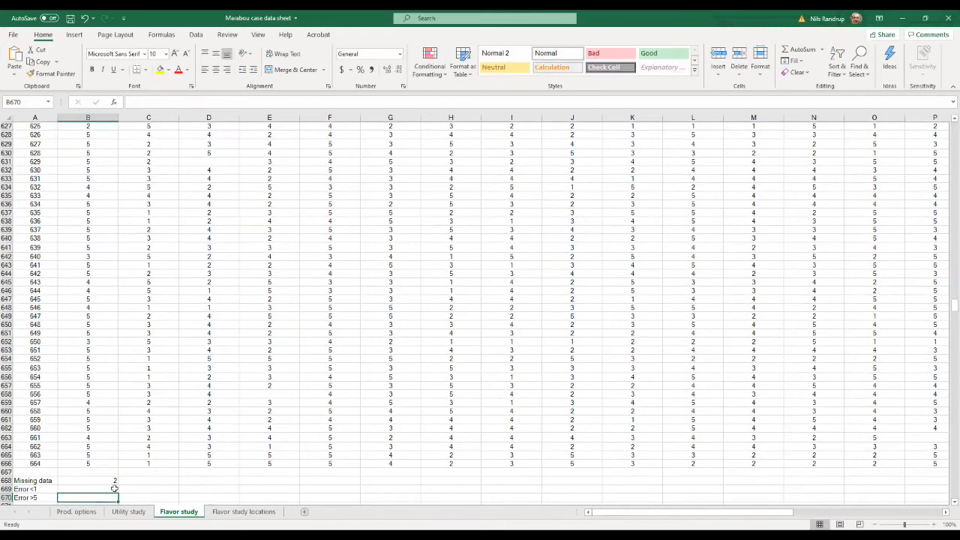
Copy the full text of the COUNTIF formula in B669.
{"action": "scroll", "coordinate": [111, 494], "scroll_direction": "down", "scroll_amount": 2}
{"action": "left_click", "coordinate": [112, 429]}
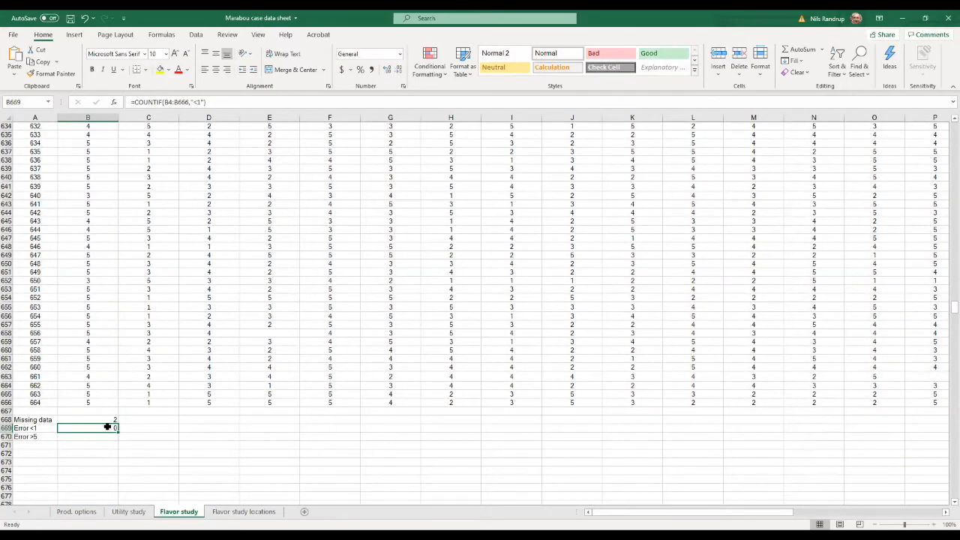
{"action": "left_click", "coordinate": [136, 101]}
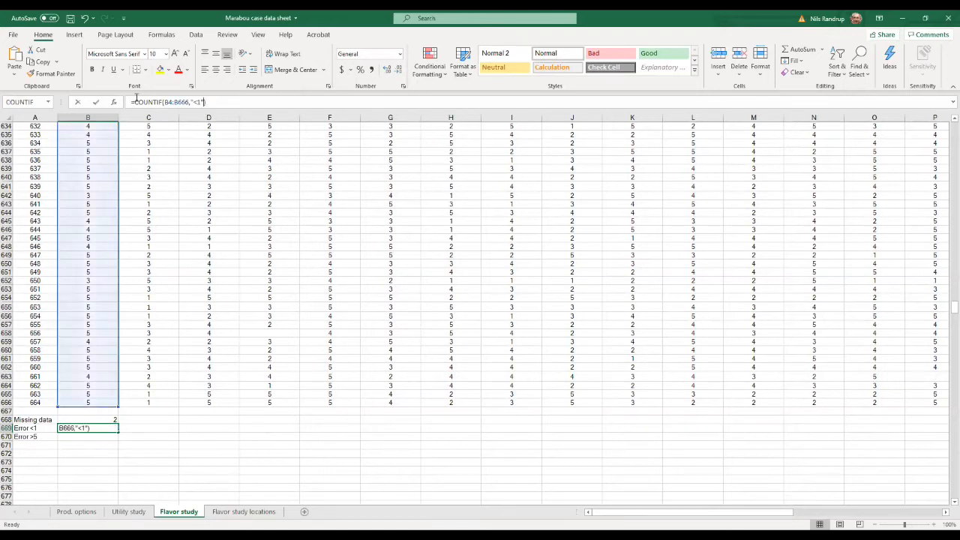
{"action": "triple_click", "coordinate": [137, 101]}
{"action": "key", "text": "ctrl+c"}
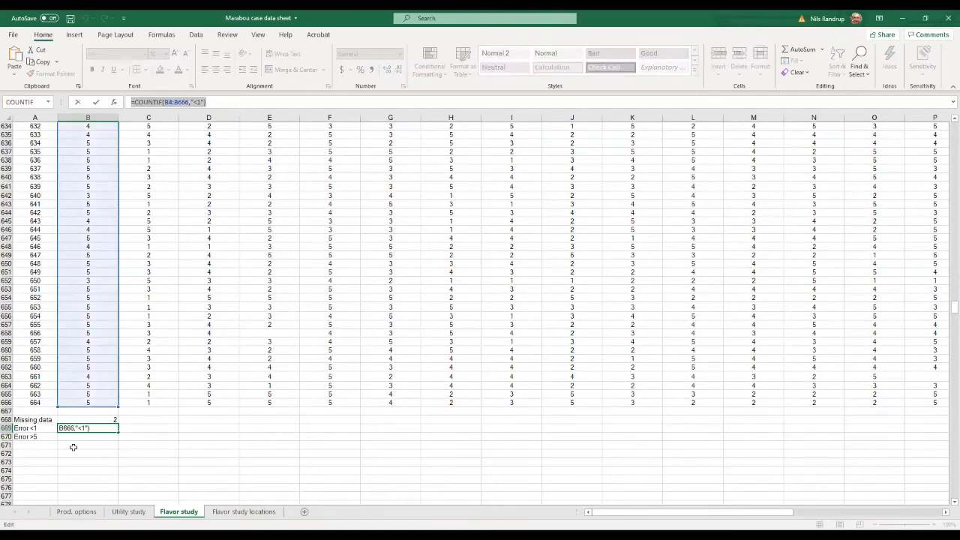
{"action": "type", "text": "="}
{"action": "left_click", "coordinate": [81, 436]}
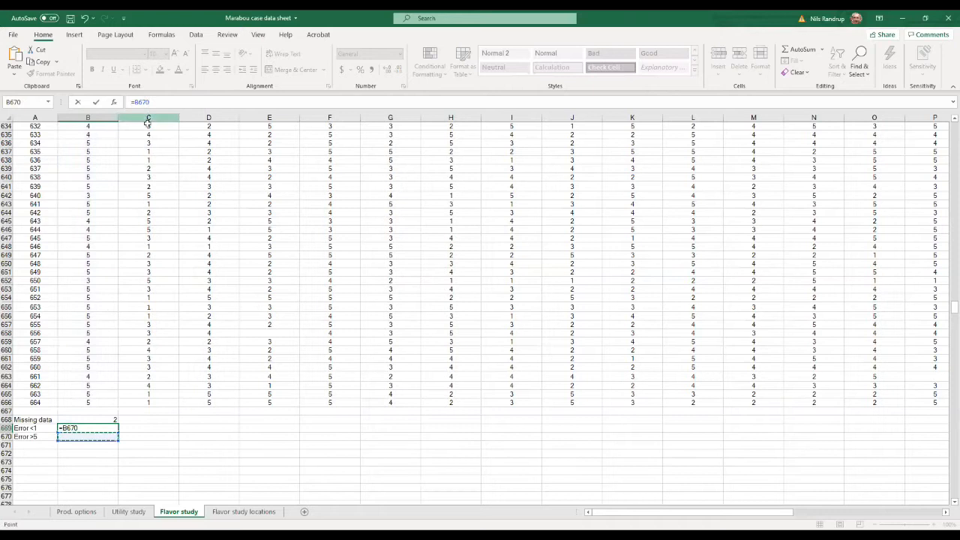
{"action": "key", "text": "Escape"}
Paste the copied formula into B670 and change its criterion so it reads =COUNTIF(B4:B666,"<5").
{"action": "left_click", "coordinate": [94, 436]}
{"action": "left_click", "coordinate": [143, 104]}
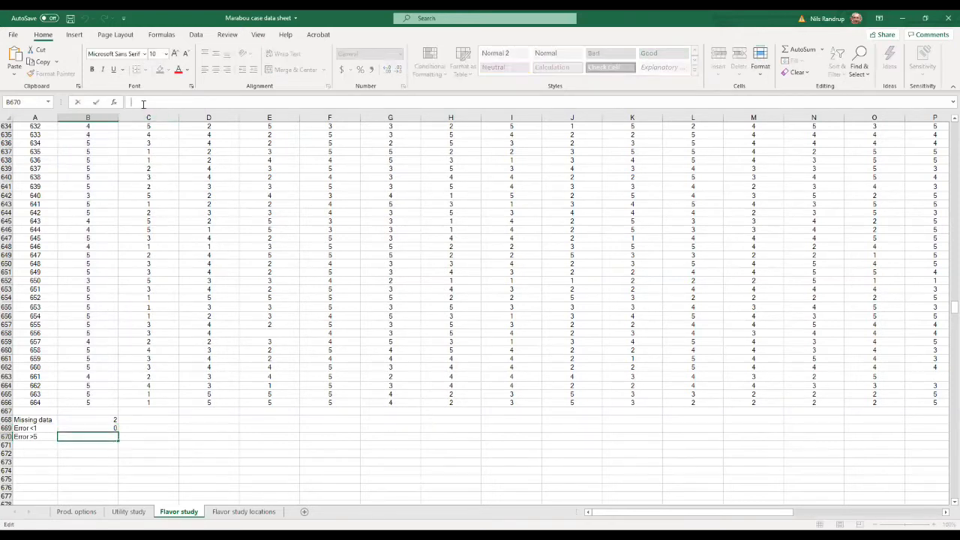
{"action": "key", "text": "ctrl+v"}
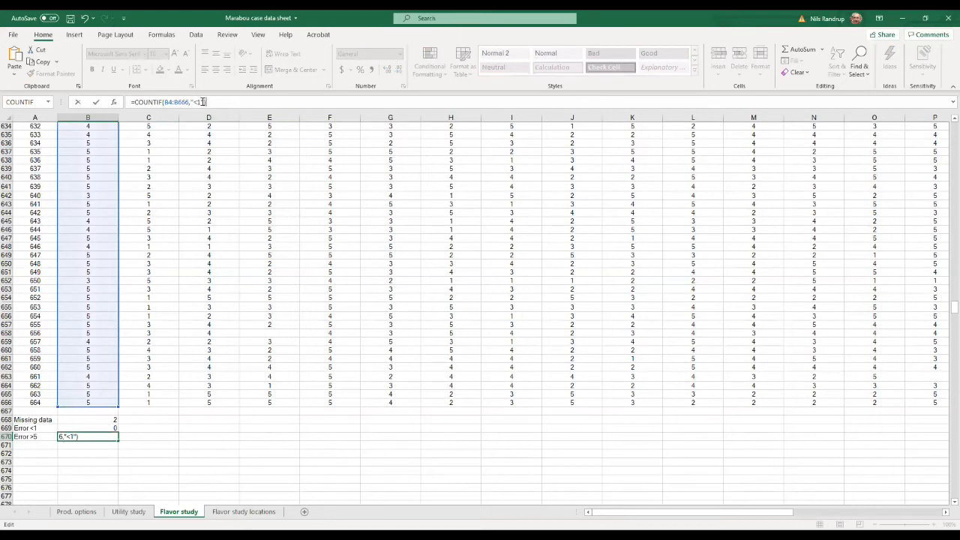
{"action": "left_click", "coordinate": [203, 101]}
{"action": "key", "text": "BackSpace"}
{"action": "type", "text": "5"}
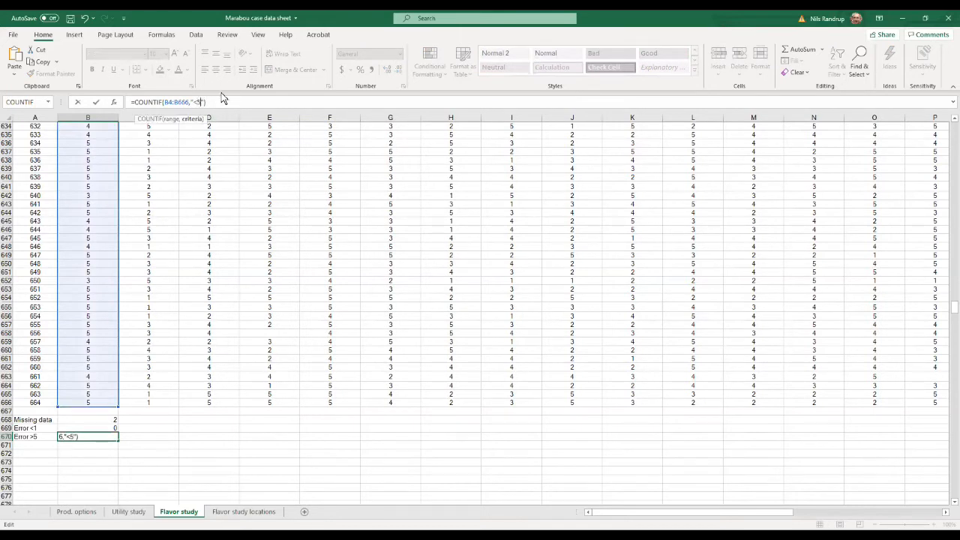
{"action": "key", "text": "Return"}
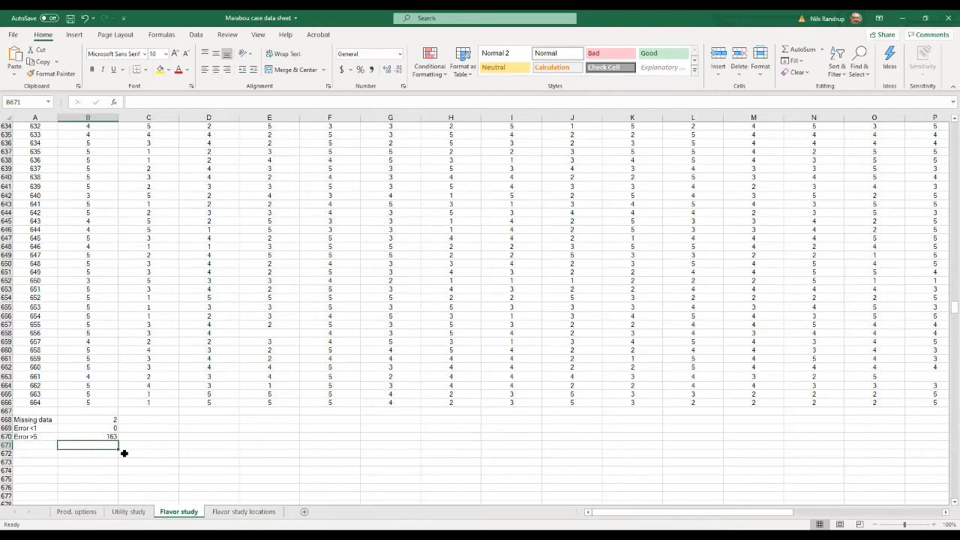
Correct the formula in B670 to =COUNTIF(B4:B666,">5") and review the formulas in B668 to B670.
{"action": "scroll", "coordinate": [125, 453], "scroll_direction": "up", "scroll_amount": 9}
{"action": "scroll", "coordinate": [124, 453], "scroll_direction": "down", "scroll_amount": 11}
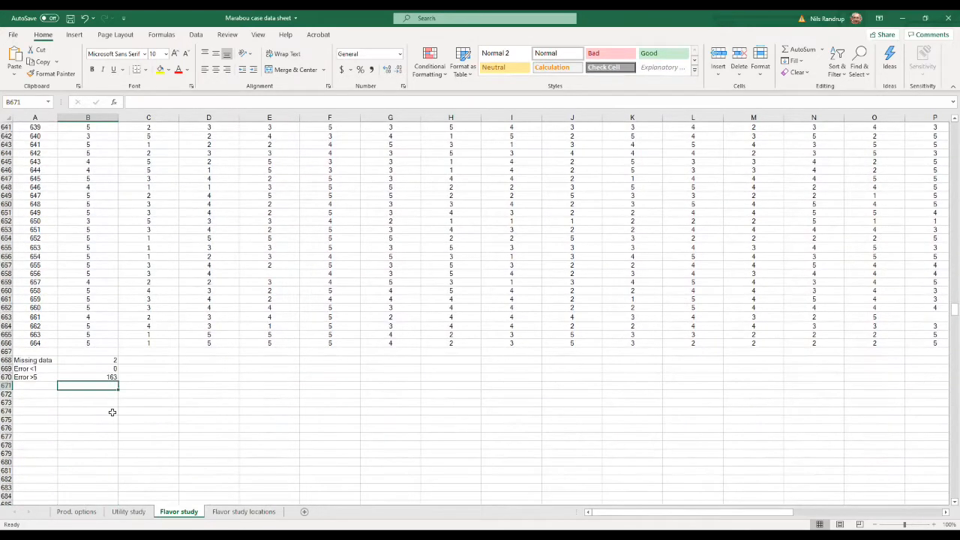
{"action": "left_click", "coordinate": [108, 377]}
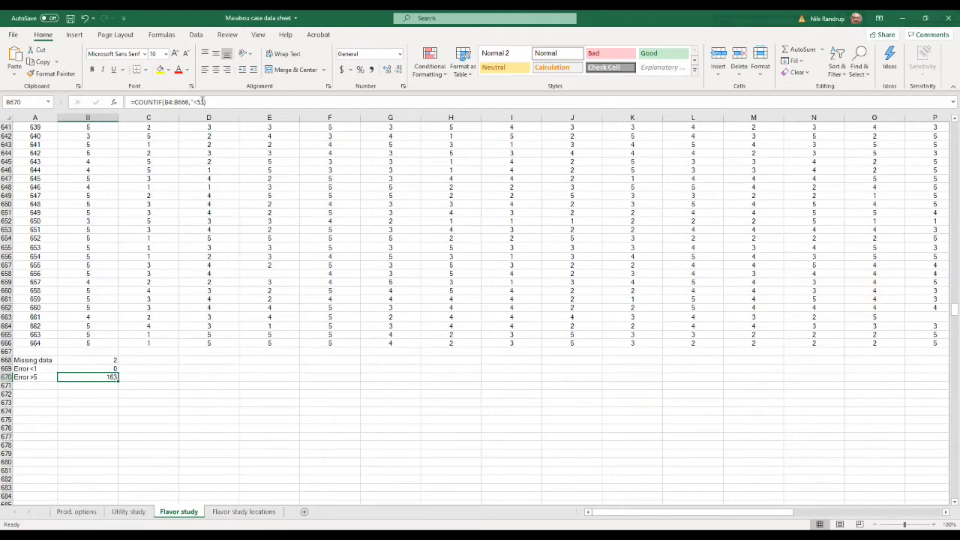
{"action": "left_click", "coordinate": [198, 102]}
{"action": "key", "text": "BackSpace"}
{"action": "type", "text": ">"}
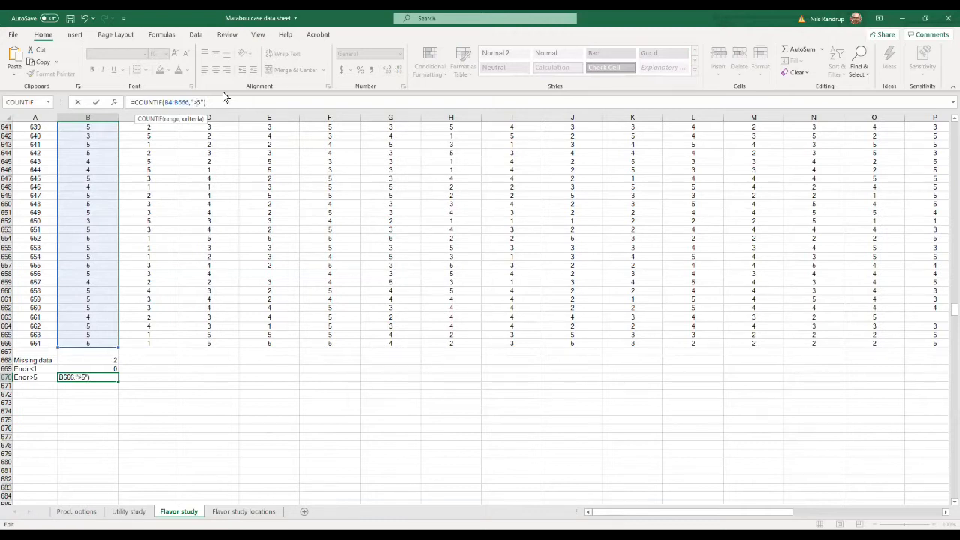
{"action": "key", "text": "Return"}
{"action": "left_click", "coordinate": [107, 362]}
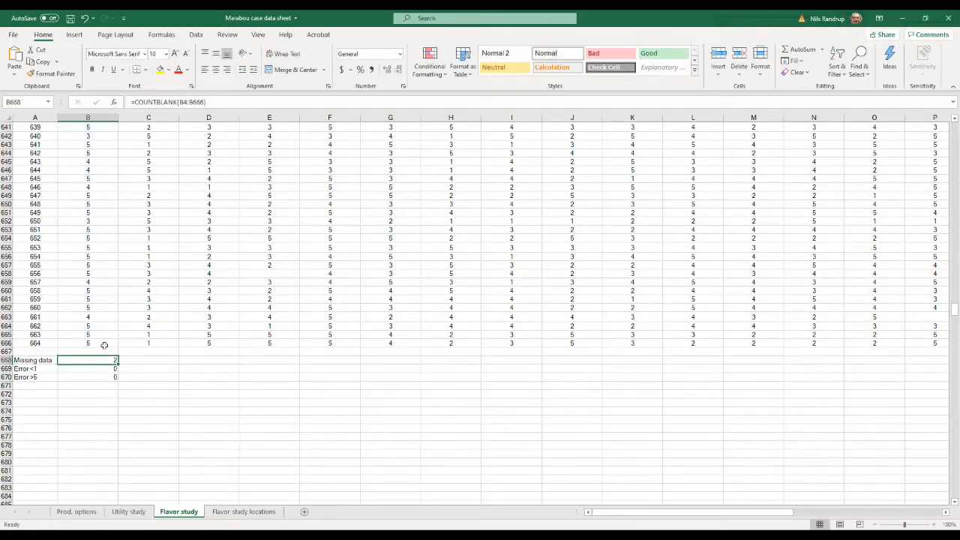
{"action": "left_click", "coordinate": [107, 369]}
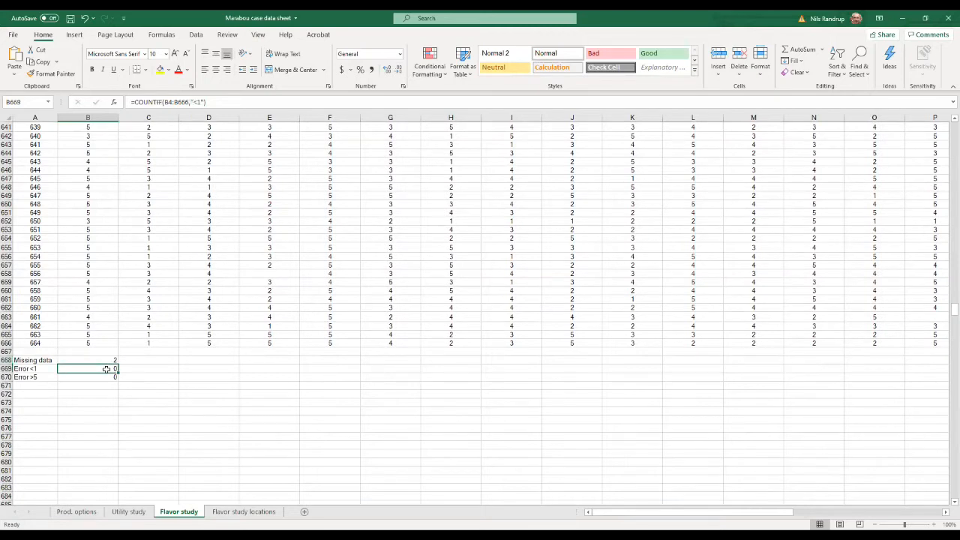
{"action": "left_click", "coordinate": [109, 378]}
Add the label "Total dirty" in A671, below the error labels.
{"action": "left_click", "coordinate": [43, 384]}
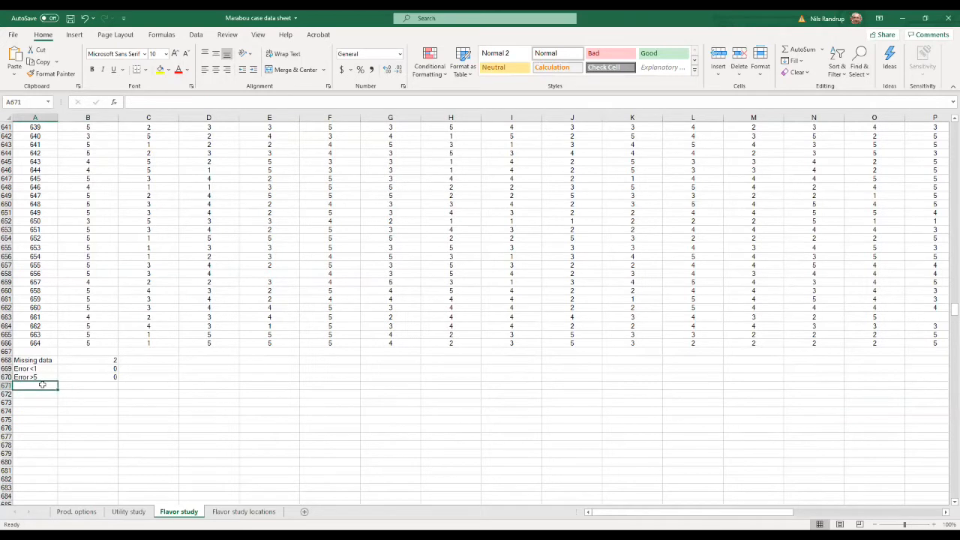
{"action": "type", "text": "Total"}
{"action": "key", "text": "Return"}
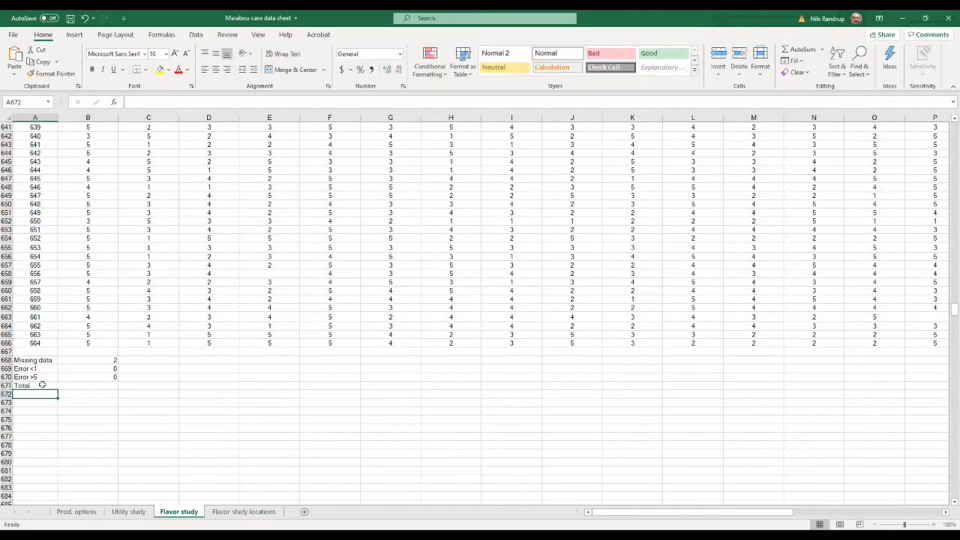
{"action": "left_click", "coordinate": [42, 384]}
{"action": "type", "text": "To"}
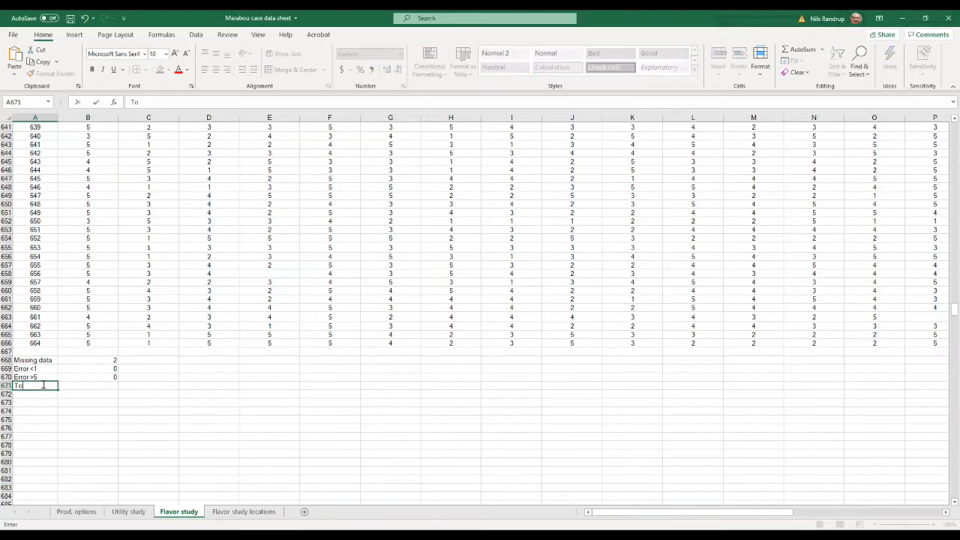
{"action": "type", "text": "tal Err"}
{"action": "key", "text": "BackSpace"}
{"action": "key", "text": "BackSpace"}
{"action": "key", "text": "BackSpace"}
{"action": "type", "text": "dev"}
{"action": "key", "text": "Return"}
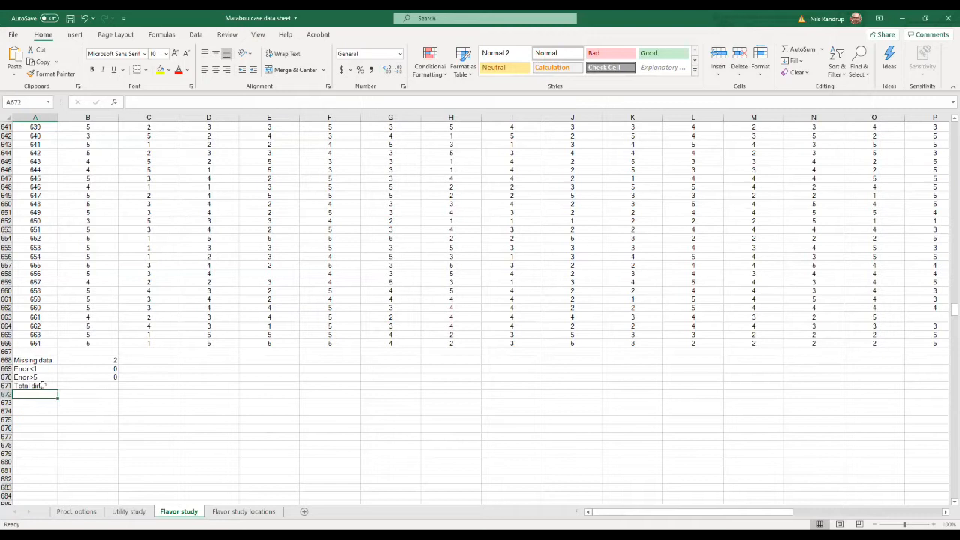
Add the labels "Observations" in A672 and "Dirty %" in A673.
{"action": "type", "text": "Observ"}
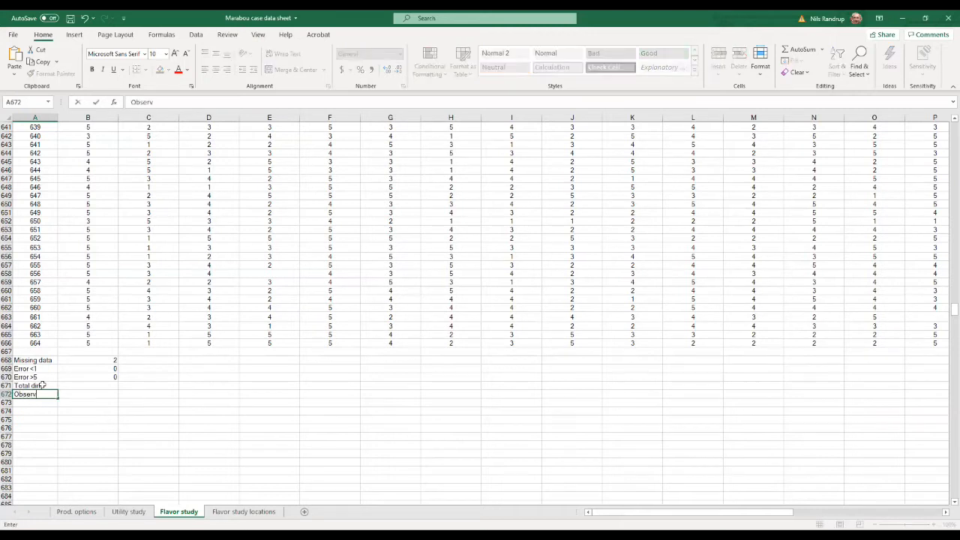
{"action": "type", "text": "ationws"}
{"action": "key", "text": "BackSpace"}
{"action": "key", "text": "BackSpace"}
{"action": "type", "text": "s"}
{"action": "key", "text": "Return"}
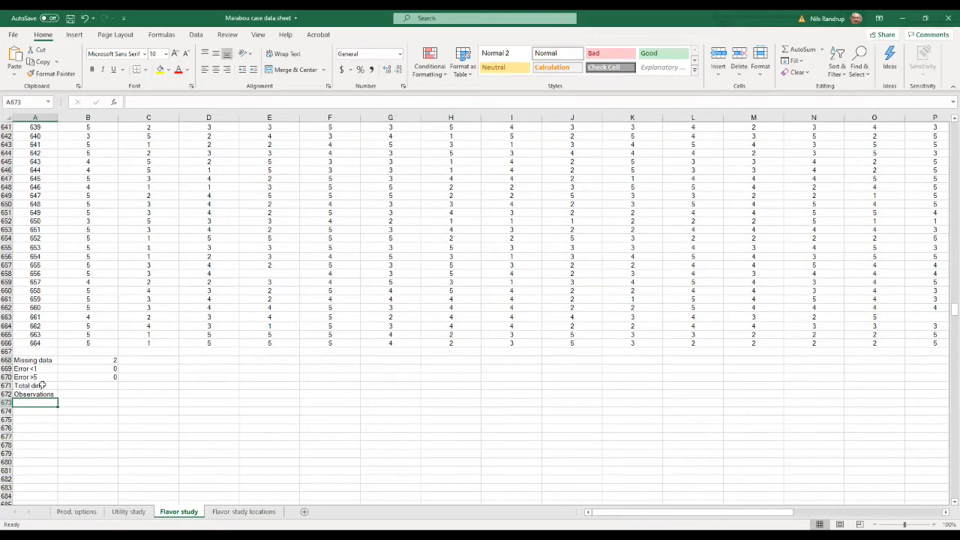
{"action": "type", "text": "Dirty"}
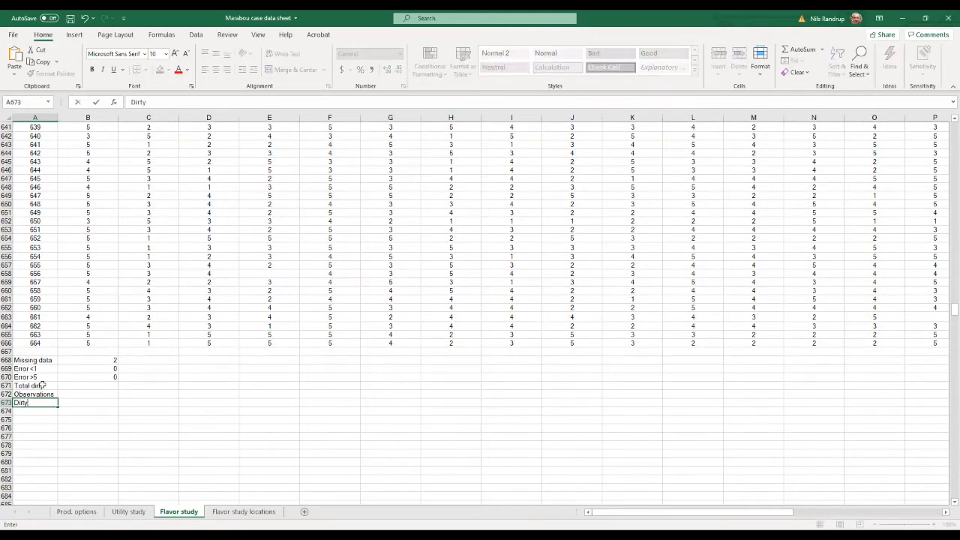
{"action": "type", "text": " %"}
{"action": "key", "text": "Return"}
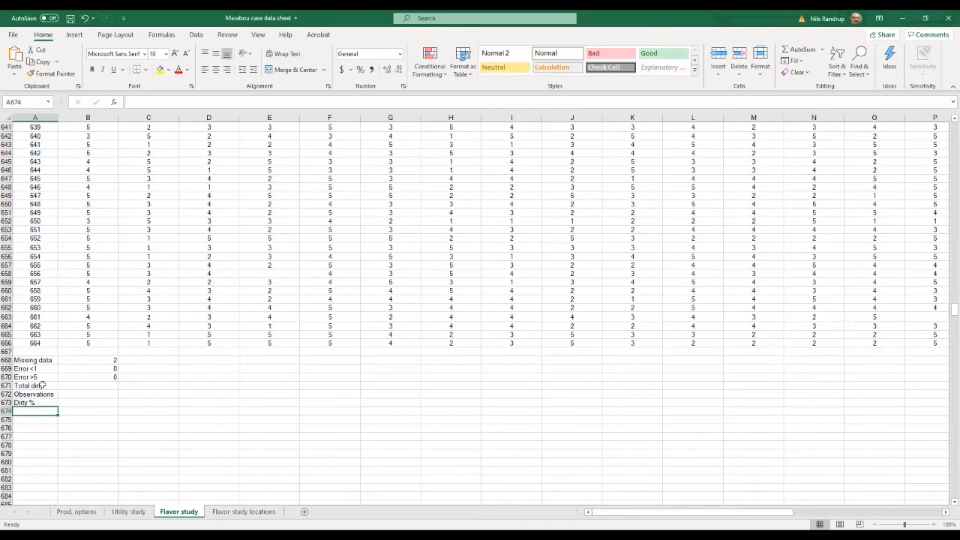
Total the missing data and error counts for milk chocolate in B671 with AutoSum.
{"action": "left_click", "coordinate": [100, 388]}
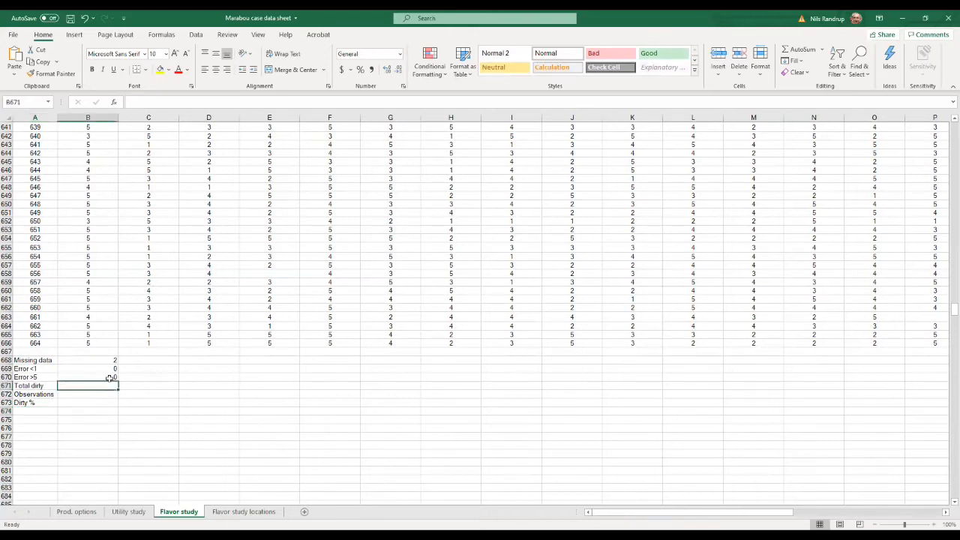
{"action": "left_click", "coordinate": [800, 51]}
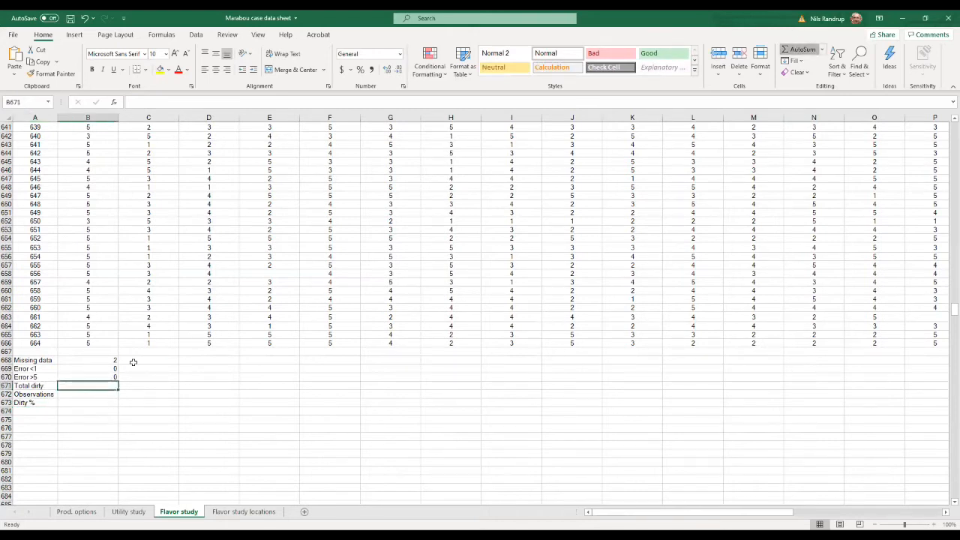
{"action": "key", "text": "Return"}
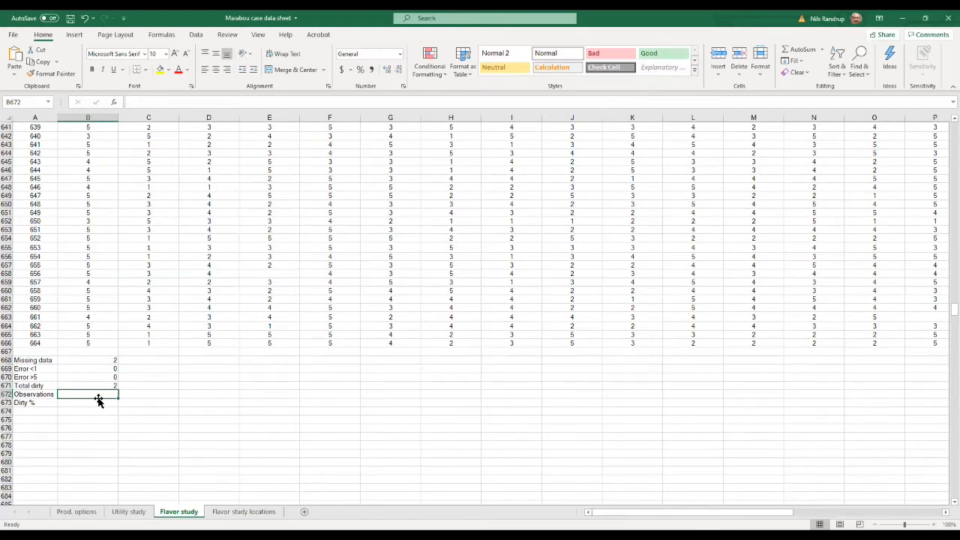
Count the milk chocolate observations in B672 with =COUNT(B4:B666).
{"action": "type", "text": "="}
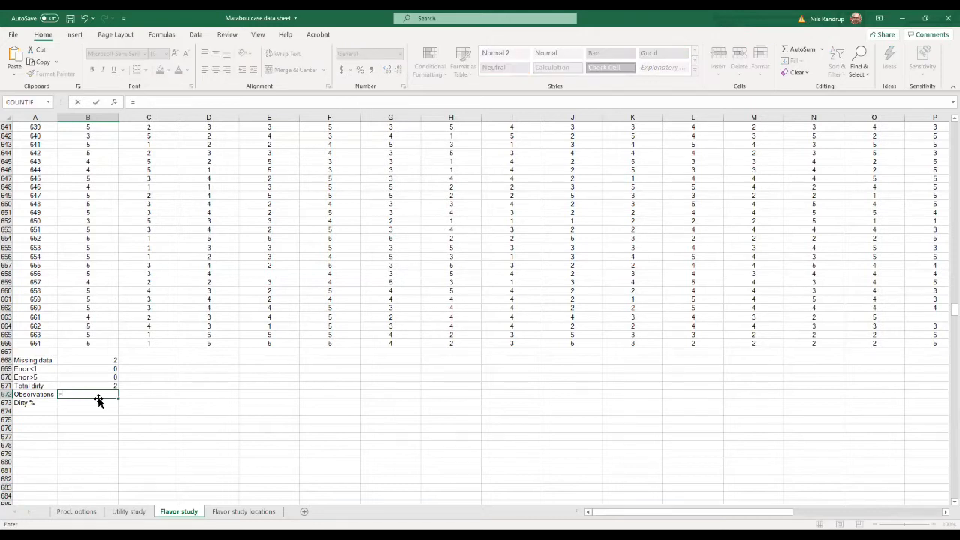
{"action": "type", "text": "c"}
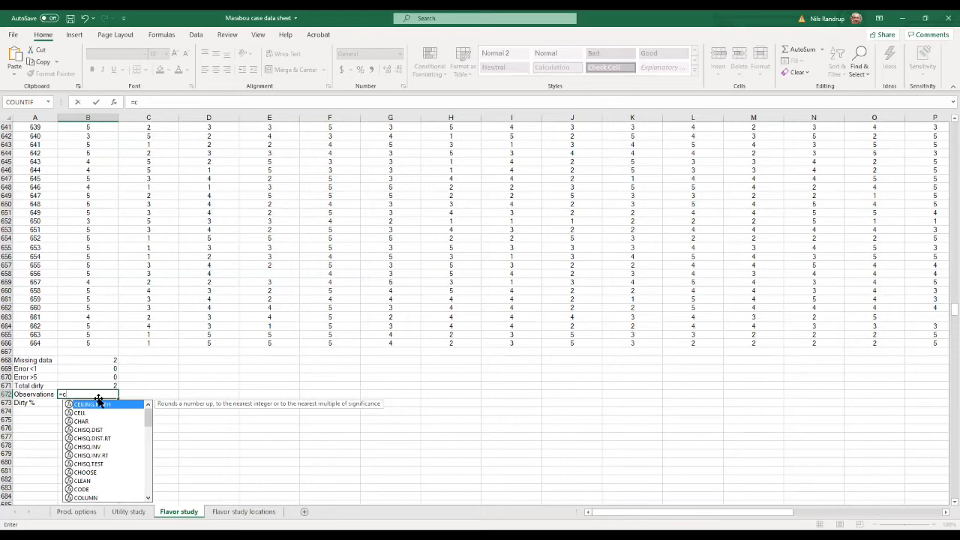
{"action": "type", "text": "ou"}
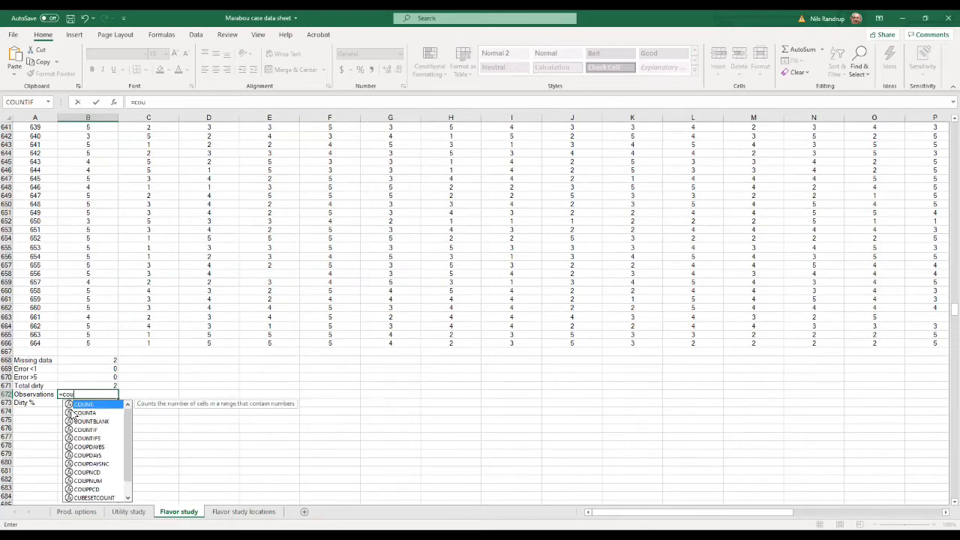
{"action": "double_click", "coordinate": [83, 404]}
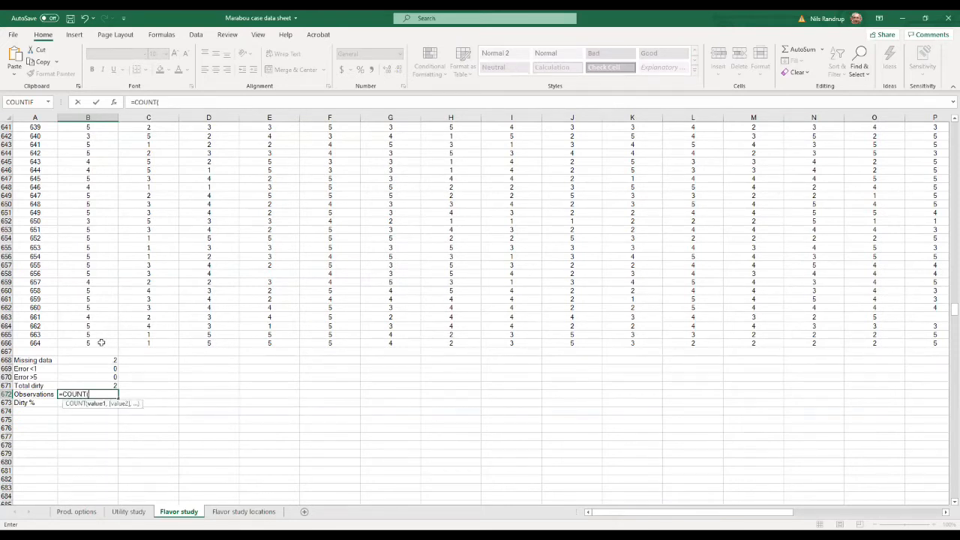
{"action": "left_click", "coordinate": [102, 342]}
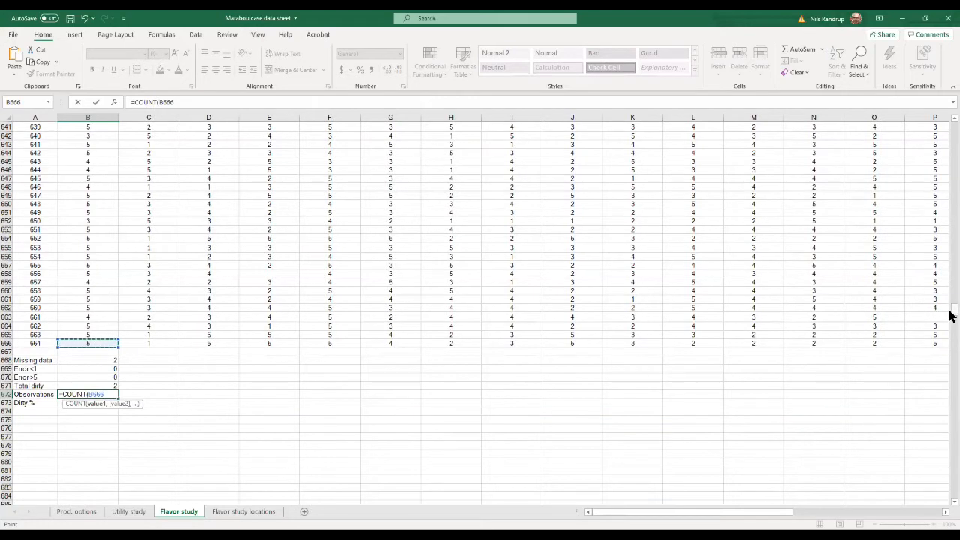
{"action": "left_click_drag", "start_coordinate": [951, 315], "coordinate": [951, 124]}
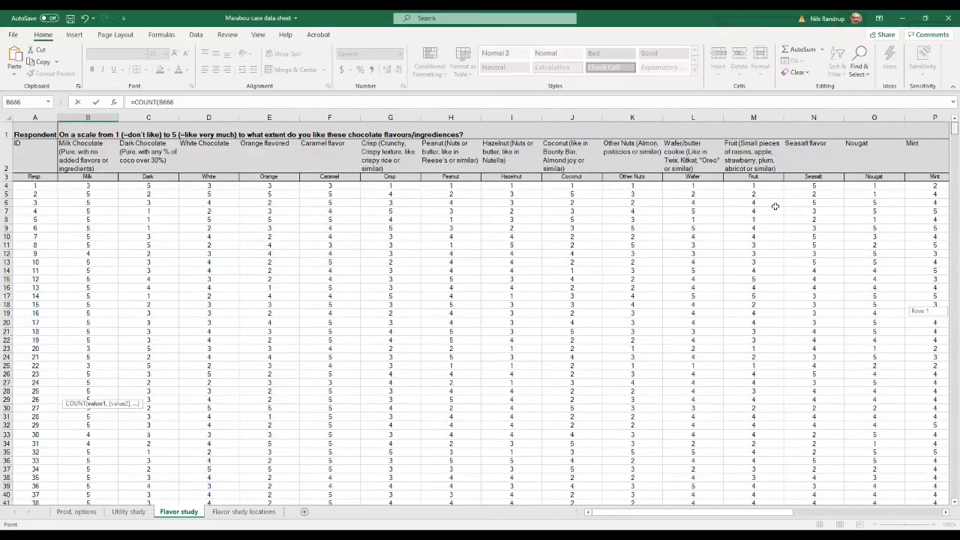
{"action": "left_click", "coordinate": [81, 187], "text": "shift"}
{"action": "key", "text": "Return"}
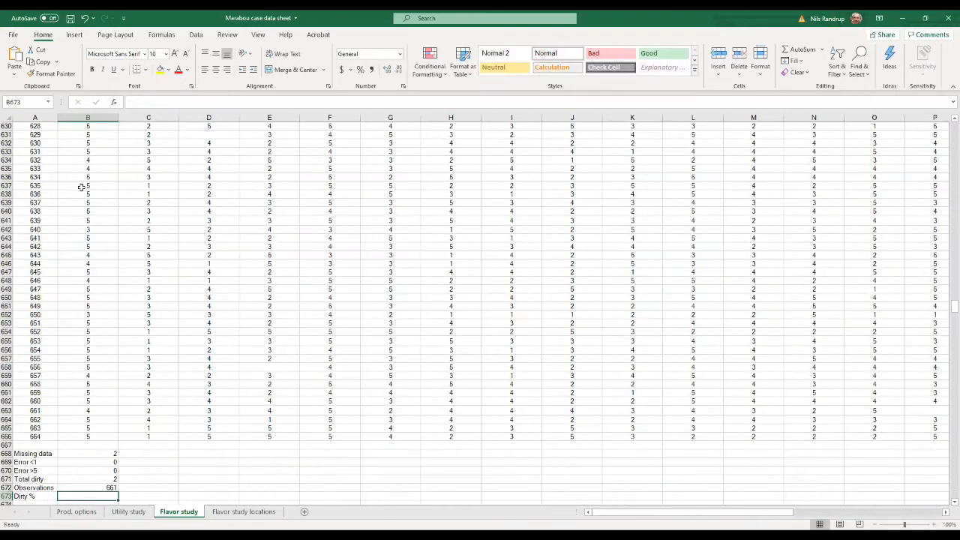
Move the "Dirty %" label down to A674 and enter the label "Expected count" in A673.
{"action": "scroll", "coordinate": [98, 459], "scroll_direction": "down", "scroll_amount": 2}
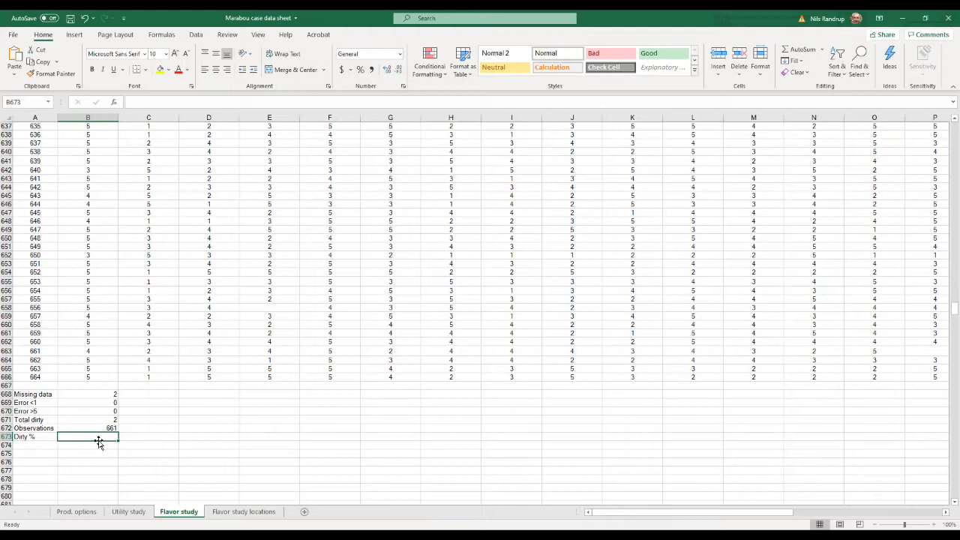
{"action": "key", "text": "Up"}
{"action": "key", "text": "Down"}
{"action": "left_click", "coordinate": [27, 436]}
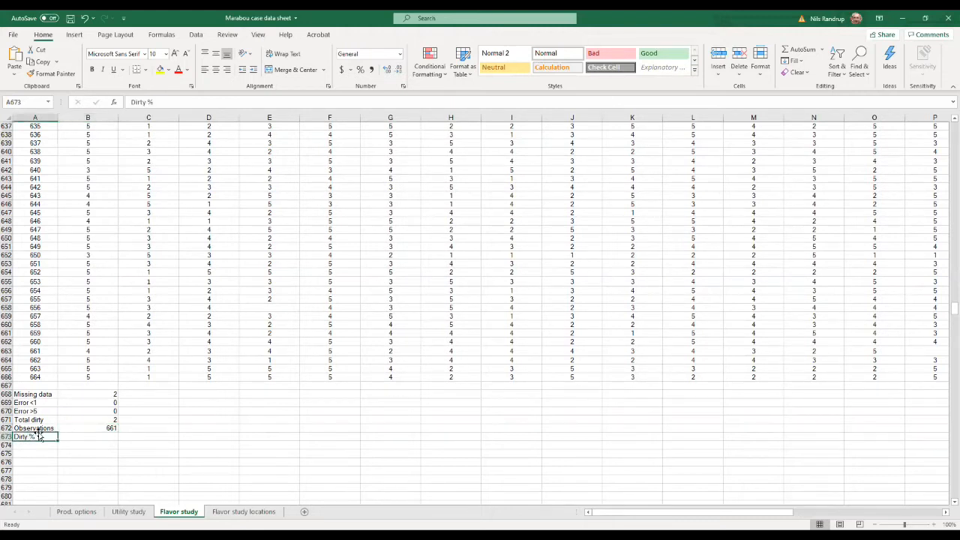
{"action": "left_click_drag", "start_coordinate": [41, 441], "coordinate": [41, 449]}
{"action": "left_click", "coordinate": [25, 435]}
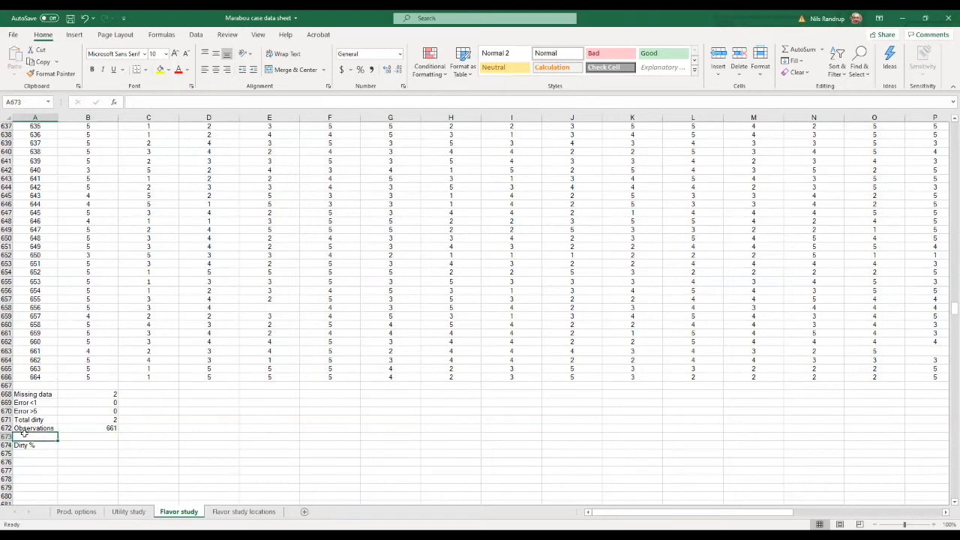
{"action": "type", "text": "Expected count"}
{"action": "key", "text": "Return"}
{"action": "type", "text": "1"}
{"action": "key", "text": "Up"}
{"action": "key", "text": "Right"}
{"action": "key", "text": "Right"}
{"action": "key", "text": "Left"}
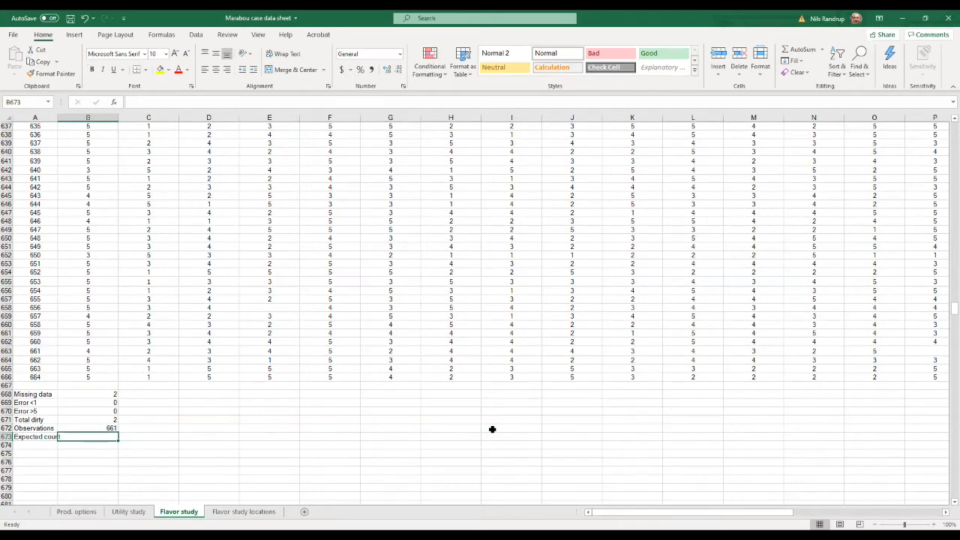
Insert a blank column before the respondent ID column.
{"action": "scroll", "coordinate": [45, 372], "scroll_direction": "up", "scroll_amount": 20}
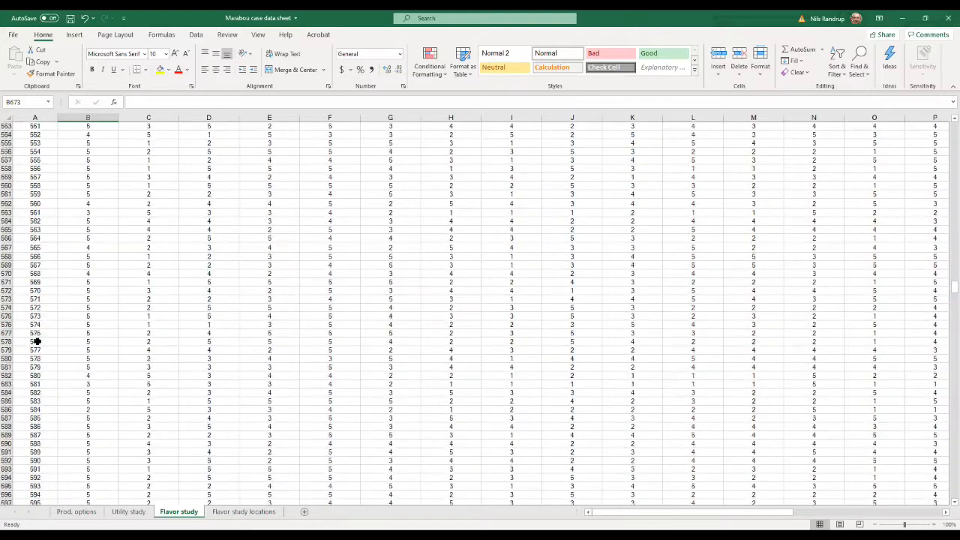
{"action": "scroll", "coordinate": [35, 145], "scroll_direction": "up", "scroll_amount": 20}
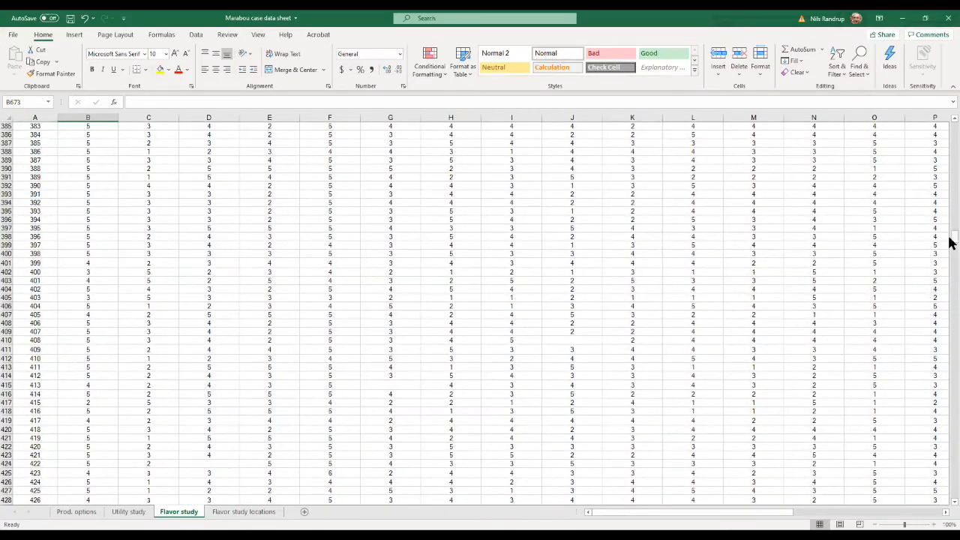
{"action": "left_click_drag", "start_coordinate": [950, 240], "coordinate": [950, 128]}
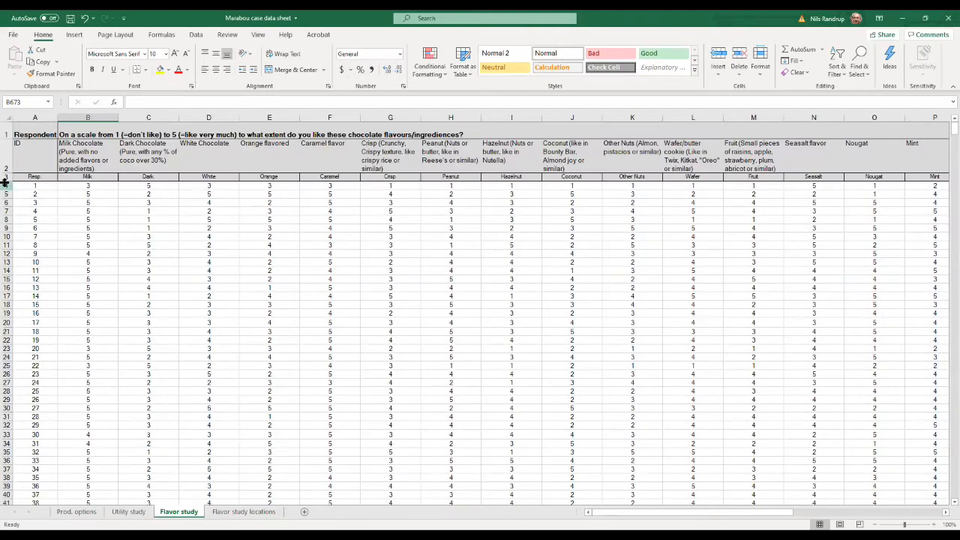
{"action": "left_click", "coordinate": [37, 118]}
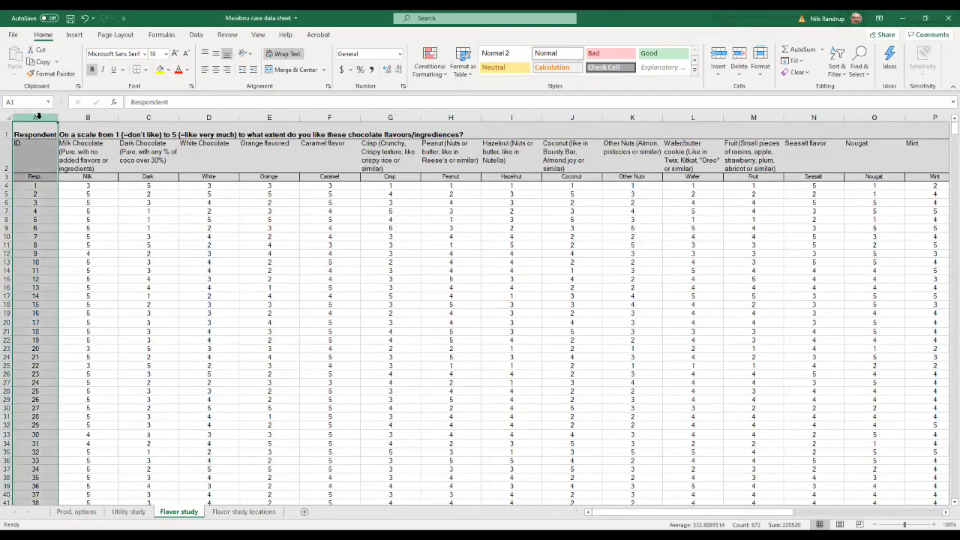
{"action": "right_click", "coordinate": [37, 116]}
{"action": "left_click", "coordinate": [67, 201]}
Number the respondent rows in the new column A, starting with 1 in A4 and 2 in A5, and fill the series down to row 666.
{"action": "left_click", "coordinate": [30, 193]}
{"action": "type", "text": "2"}
{"action": "key", "text": "Return"}
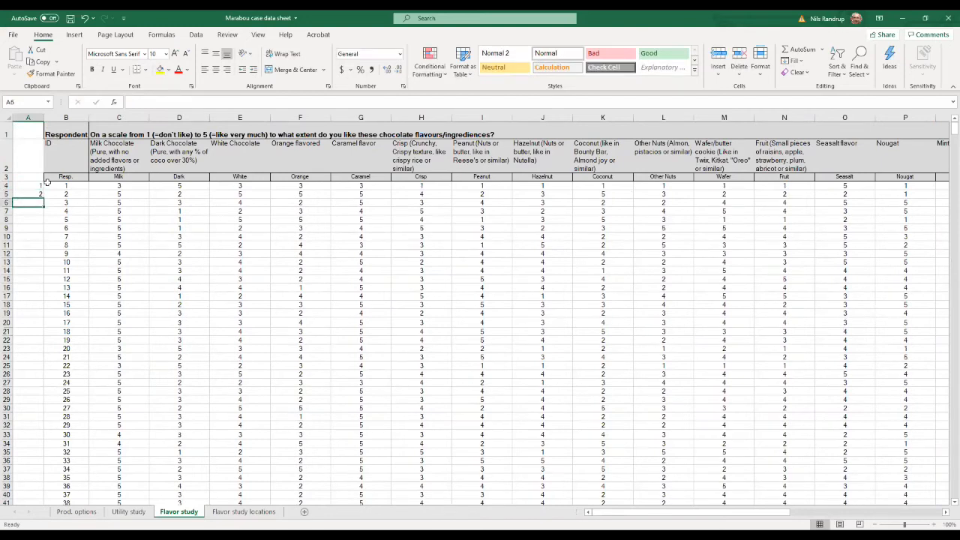
{"action": "left_click_drag", "start_coordinate": [30, 186], "coordinate": [38, 194]}
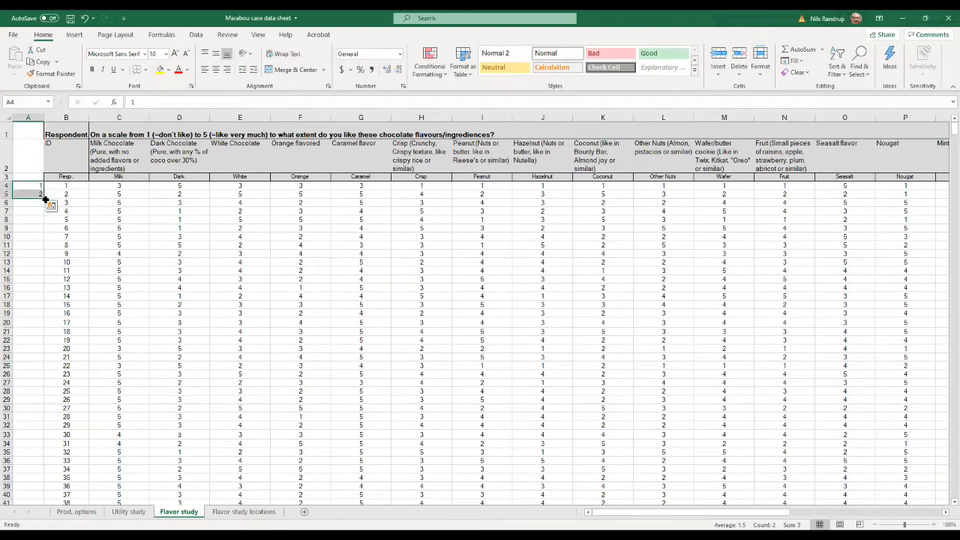
{"action": "double_click", "coordinate": [43, 196]}
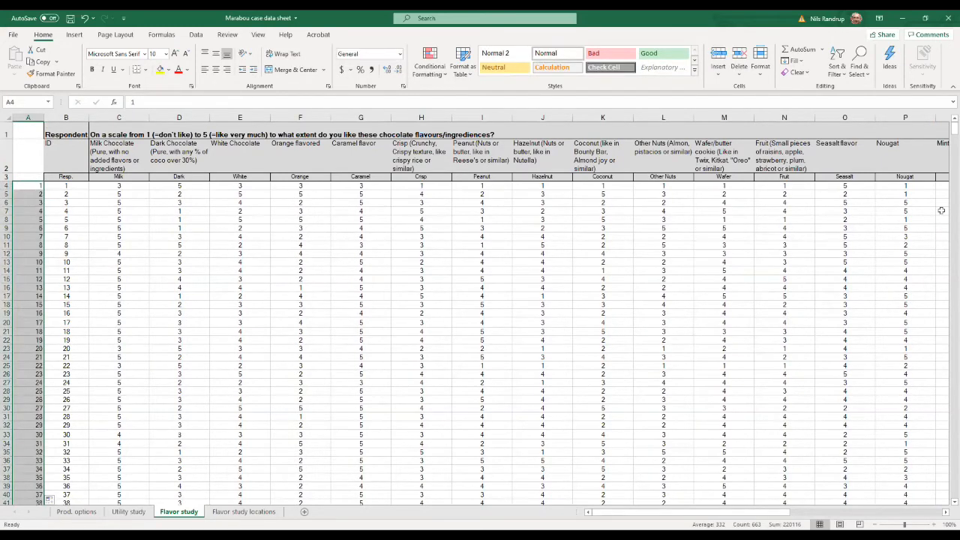
Enter 663 as the expected count for milk chocolate in C673.
{"action": "left_click_drag", "start_coordinate": [951, 131], "coordinate": [927, 316]}
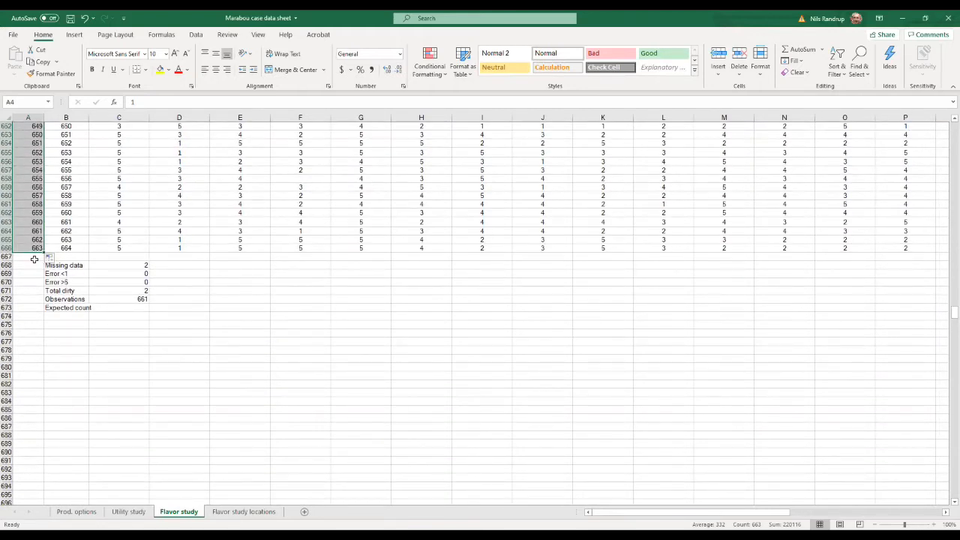
{"action": "left_click", "coordinate": [135, 309]}
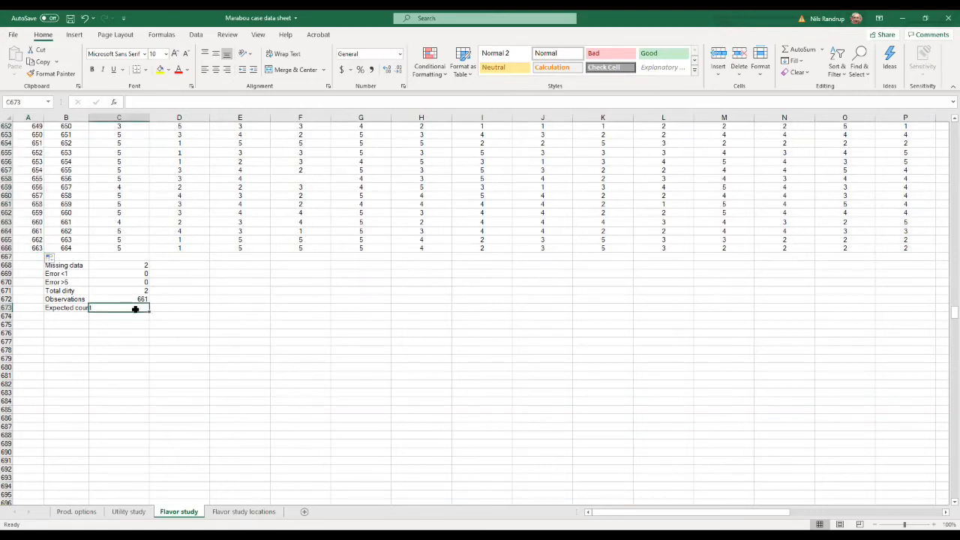
{"action": "type", "text": "66"}
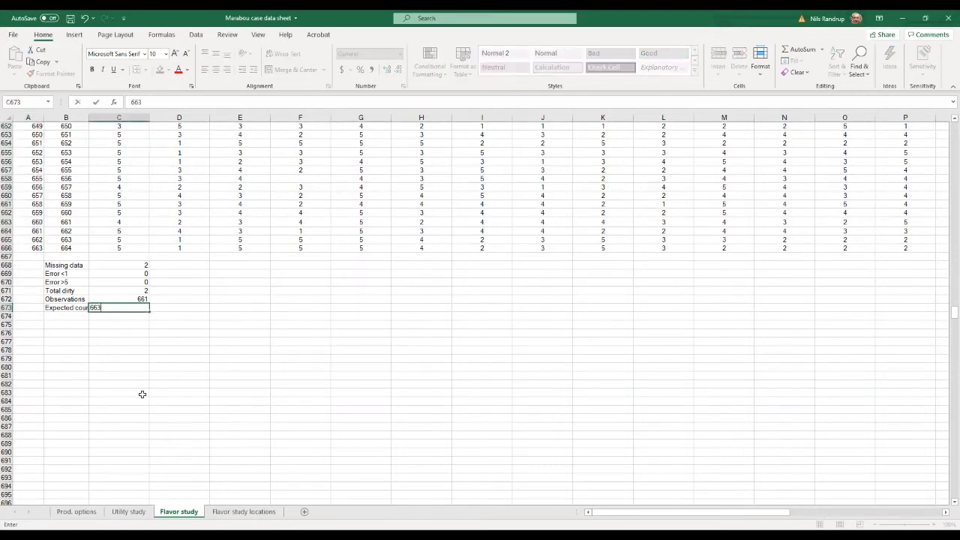
{"action": "type", "text": "3"}
{"action": "key", "text": "Return"}
{"action": "left_click", "coordinate": [141, 417]}
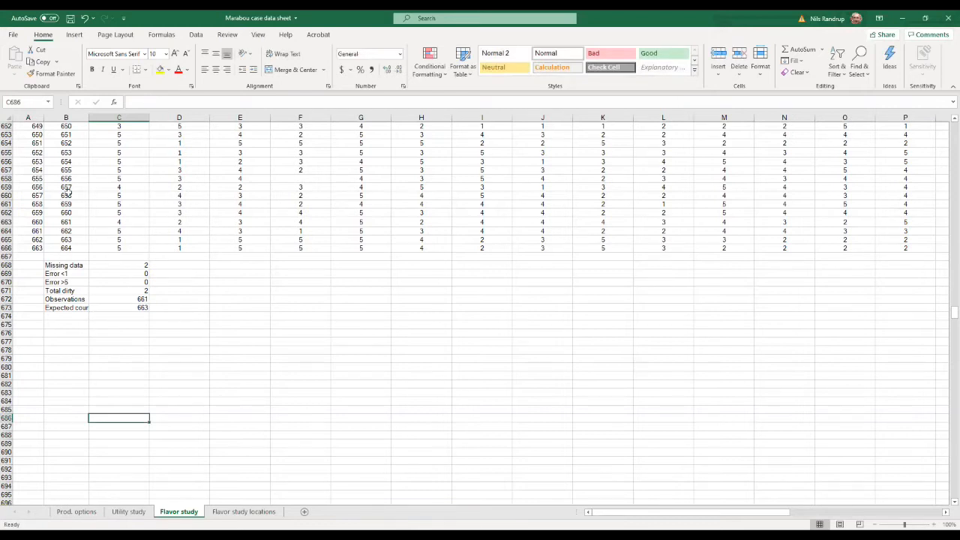
Move the summary labels from B668:B673 to A668:A673.
{"action": "left_click", "coordinate": [66, 267]}
{"action": "key", "text": "ctrl+shift+Down"}
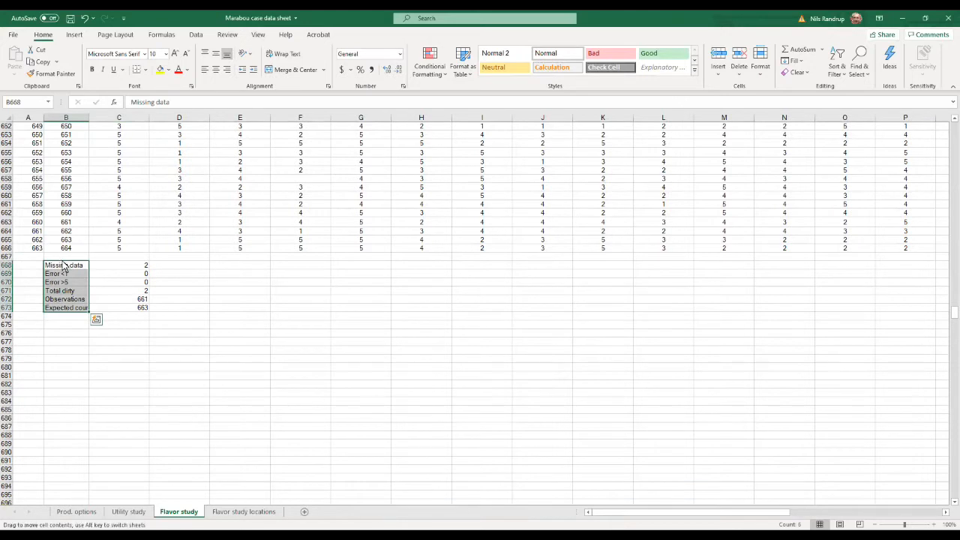
{"action": "left_click_drag", "start_coordinate": [63, 267], "coordinate": [31, 266]}
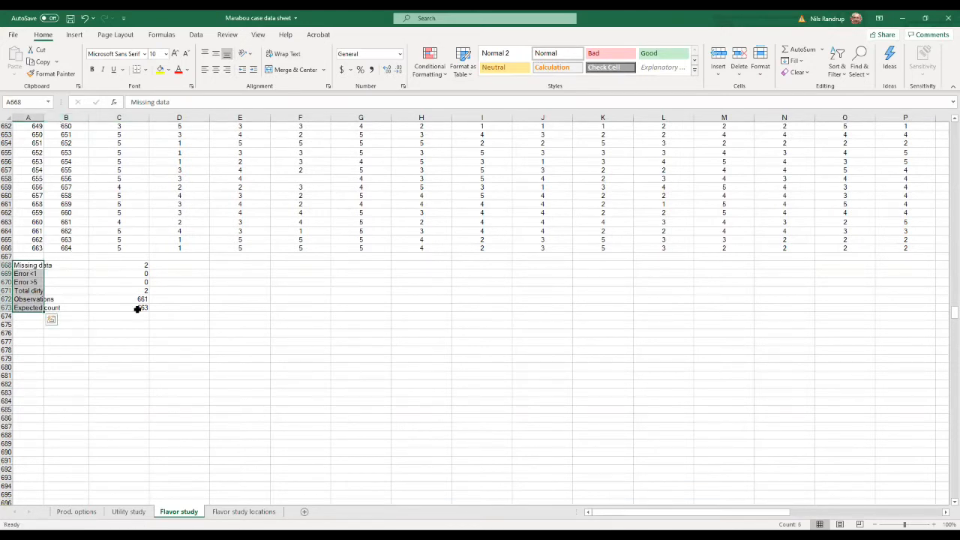
Fill the milk chocolate summary cells C668:C673 leftward into B668:B673 and check the formula in B668.
{"action": "left_click_drag", "start_coordinate": [136, 265], "coordinate": [59, 315]}
{"action": "left_click", "coordinate": [94, 393]}
{"action": "left_click", "coordinate": [81, 265]}
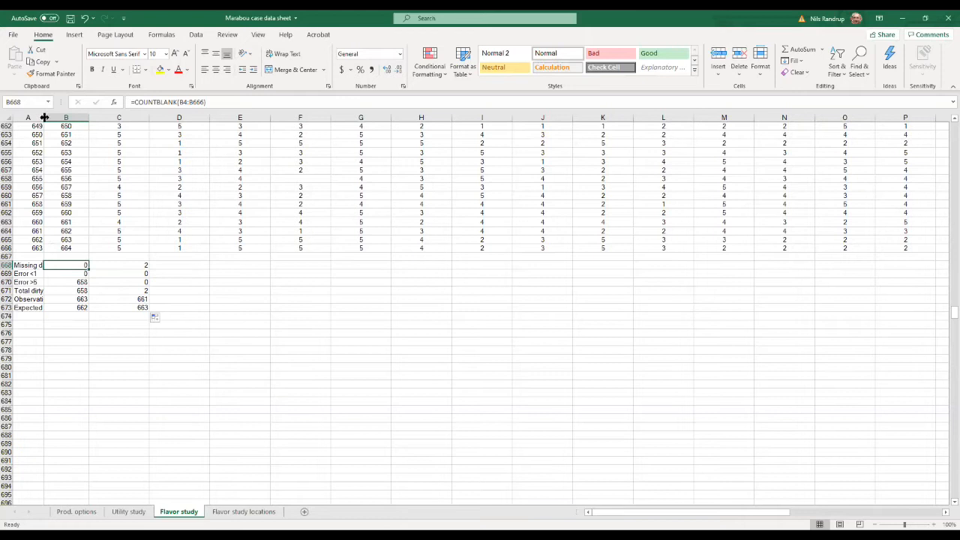
Widen column A for the summary labels and clear the contents of B668:B673.
{"action": "left_click_drag", "start_coordinate": [45, 117], "coordinate": [59, 118]}
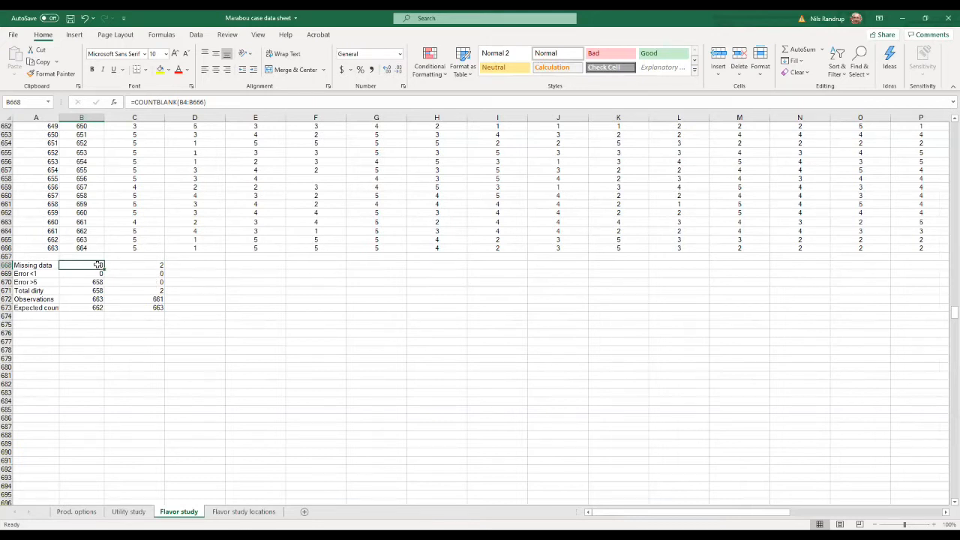
{"action": "left_click_drag", "start_coordinate": [96, 264], "coordinate": [95, 306]}
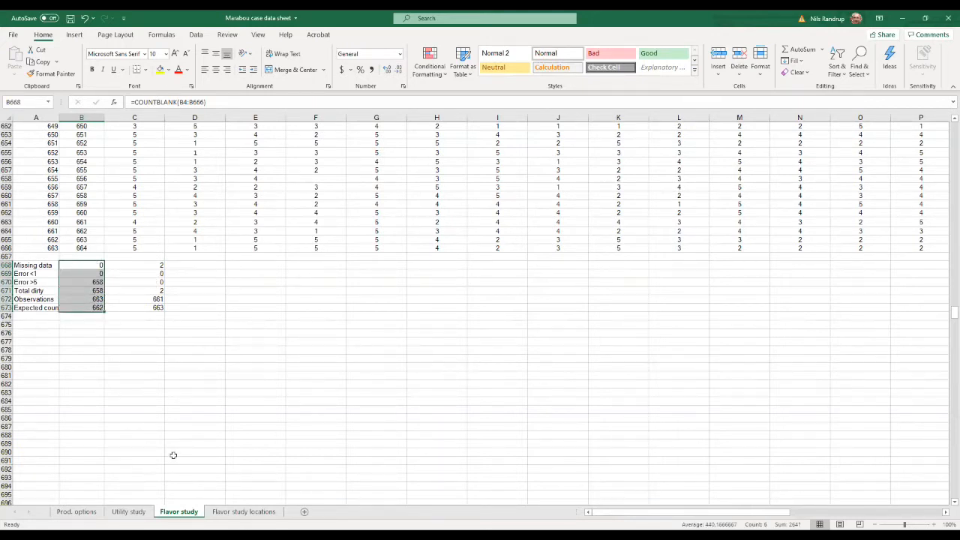
{"action": "key", "text": "Delete"}
Add the label "Dirty %" in A674, below "Expected count".
{"action": "left_click", "coordinate": [159, 308]}
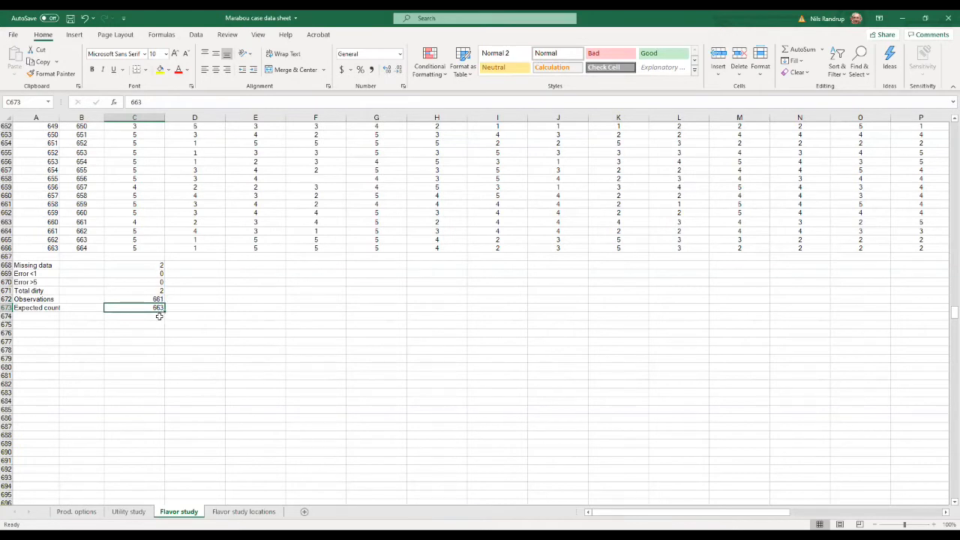
{"action": "left_click", "coordinate": [37, 316]}
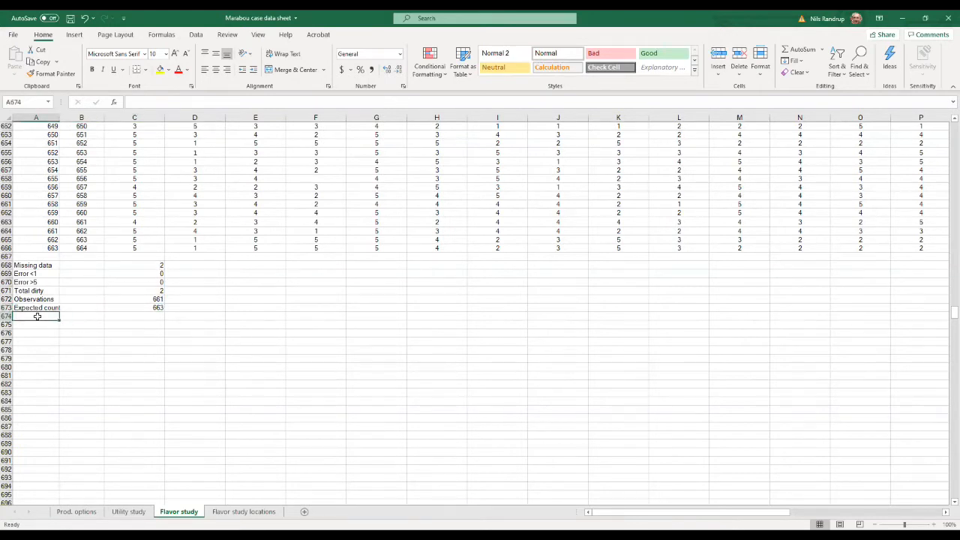
{"action": "type", "text": "Dir"}
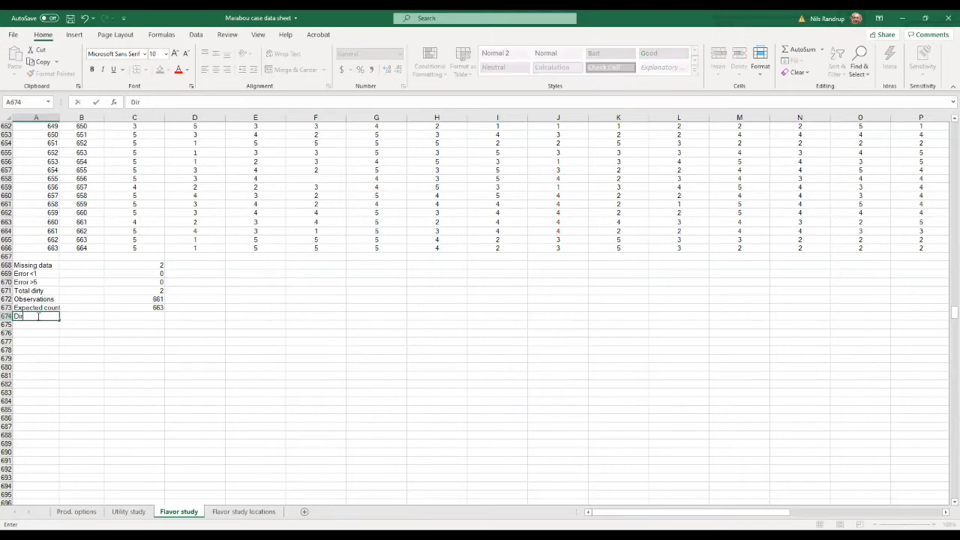
{"action": "type", "text": "ty %"}
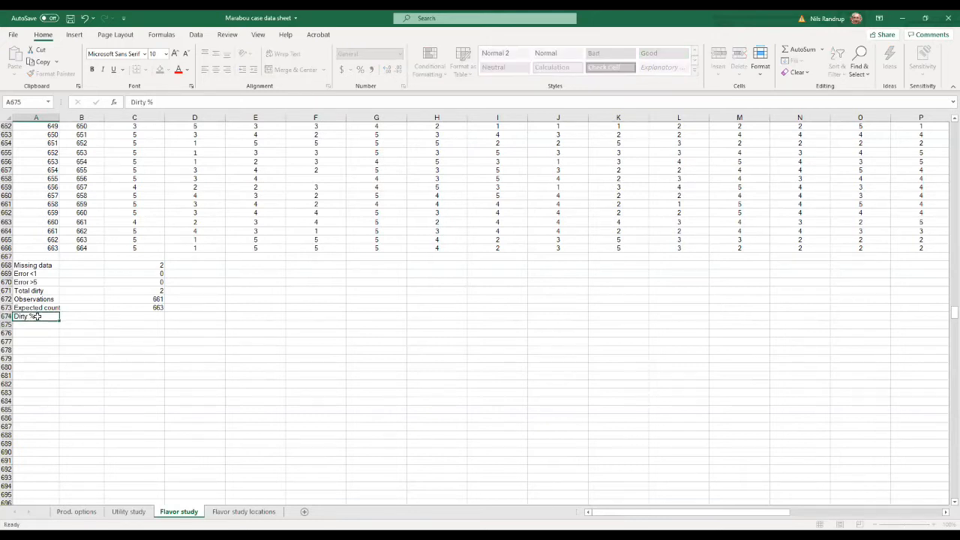
{"action": "key", "text": "Return"}
Calculate the milk chocolate dirty percentage in C674 as total dirty divided by expected count, using =C671/C673.
{"action": "key", "text": "Up"}
{"action": "key", "text": "Right"}
{"action": "key", "text": "Right"}
{"action": "key", "text": "Right"}
{"action": "key", "text": "Left"}
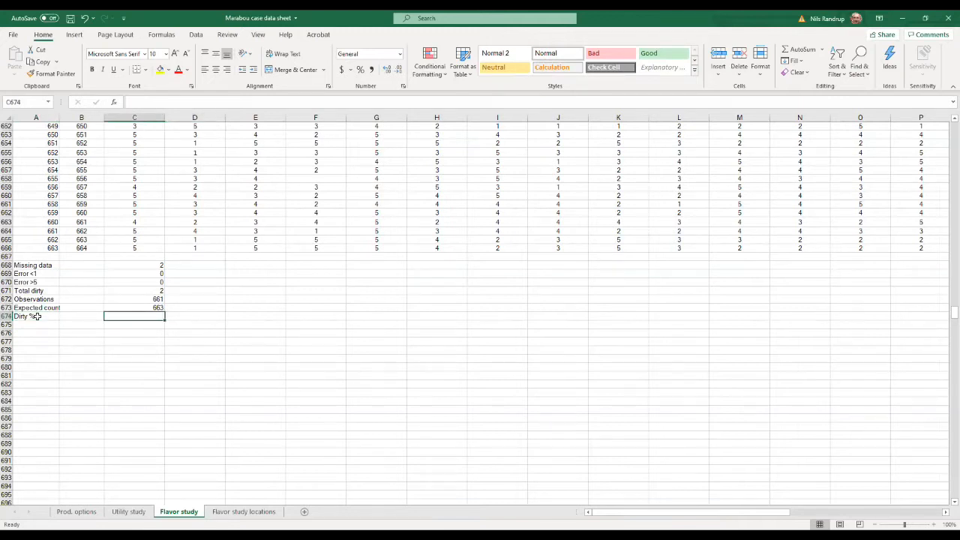
{"action": "type", "text": "="}
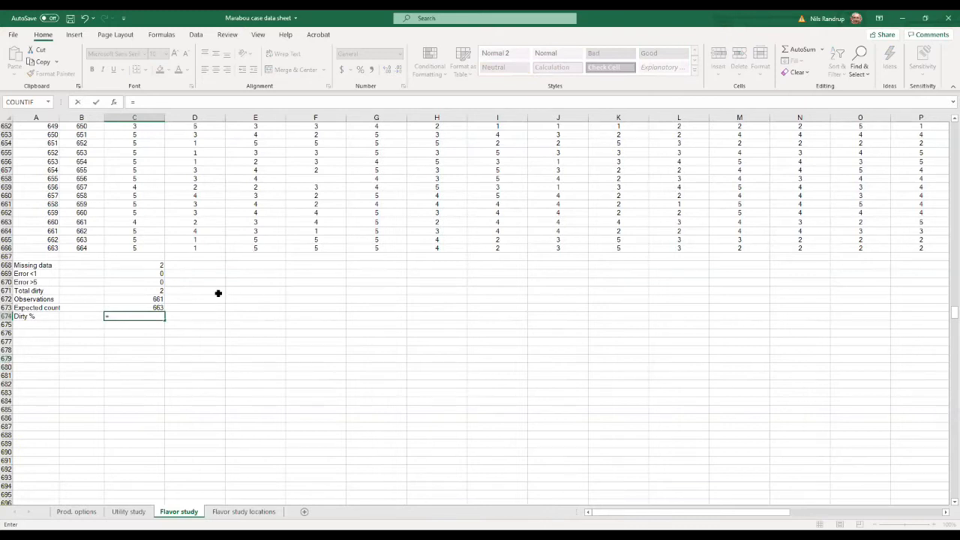
{"action": "left_click", "coordinate": [153, 291]}
{"action": "type", "text": "/"}
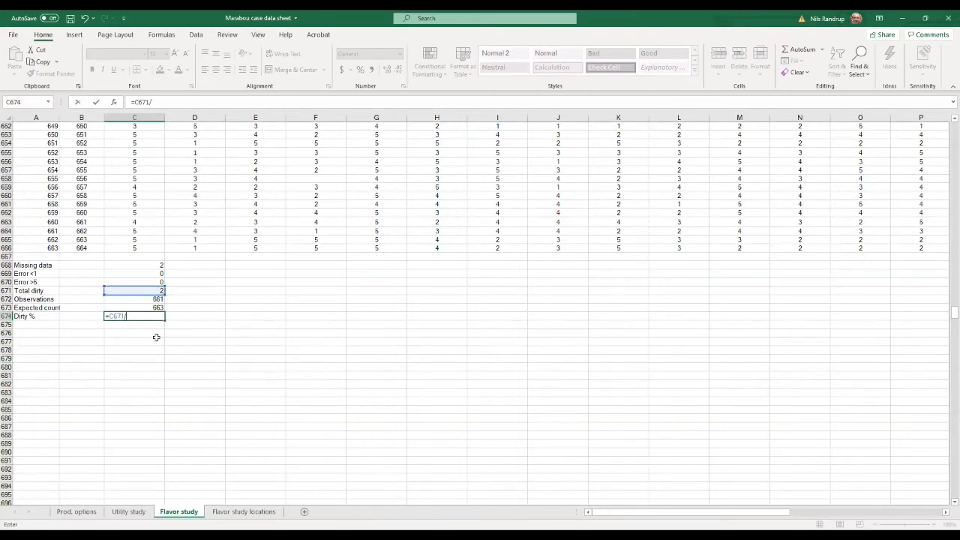
{"action": "left_click", "coordinate": [157, 307]}
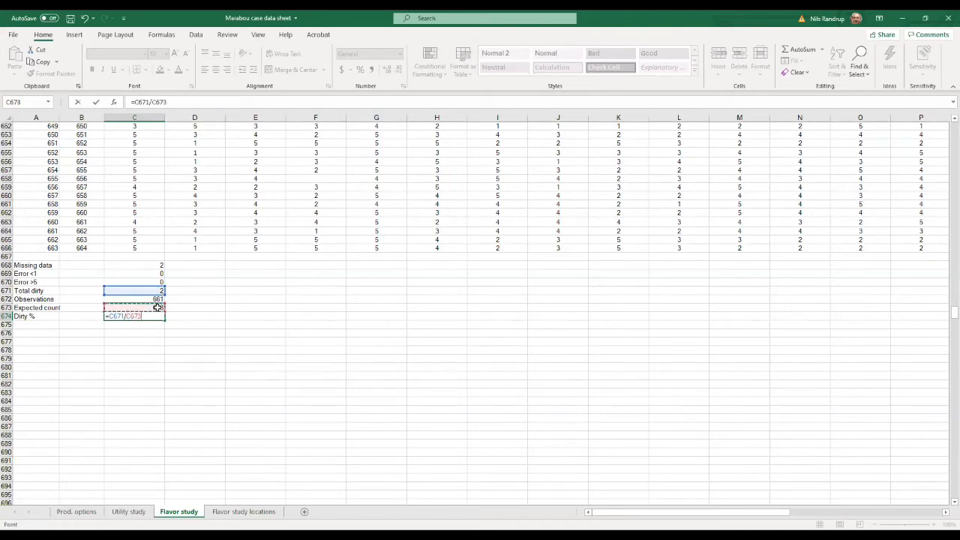
{"action": "key", "text": "Return"}
Format the dirty share in C674 as a percentage with two decimal places.
{"action": "left_click", "coordinate": [133, 316]}
{"action": "left_click", "coordinate": [360, 69]}
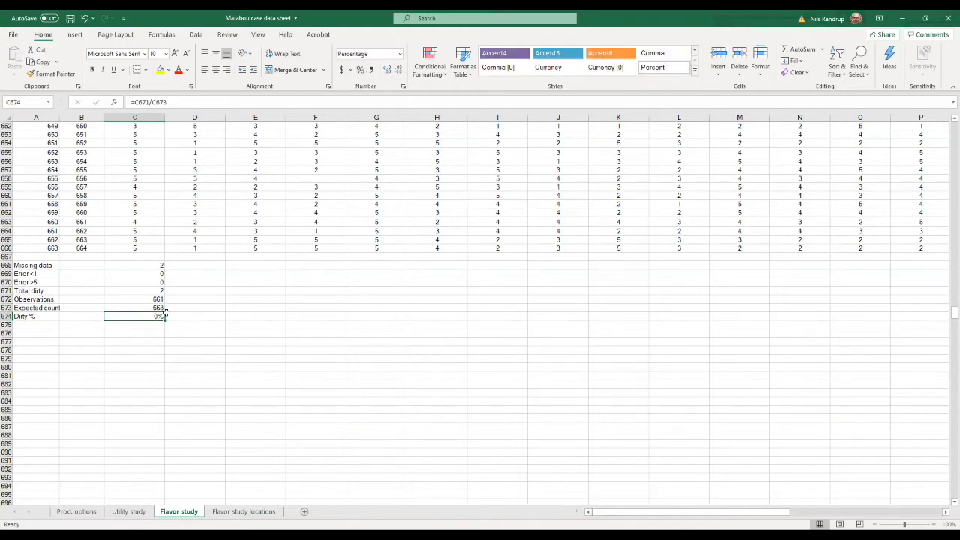
{"action": "left_click", "coordinate": [387, 70]}
Fill the milk chocolate summary formulas in C668:C674 across the remaining flavor columns through column Q.
{"action": "left_click_drag", "start_coordinate": [157, 265], "coordinate": [165, 319]}
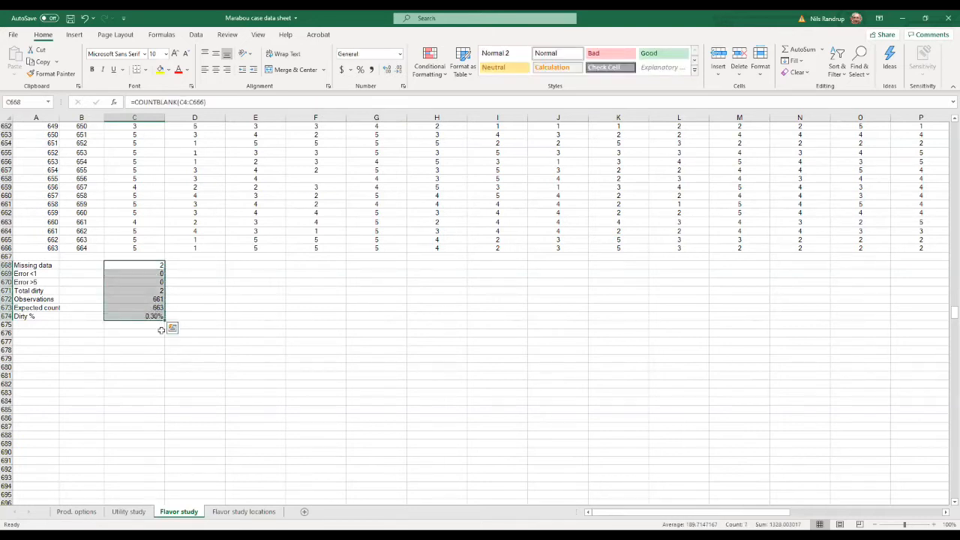
{"action": "left_click_drag", "start_coordinate": [165, 321], "coordinate": [471, 330]}
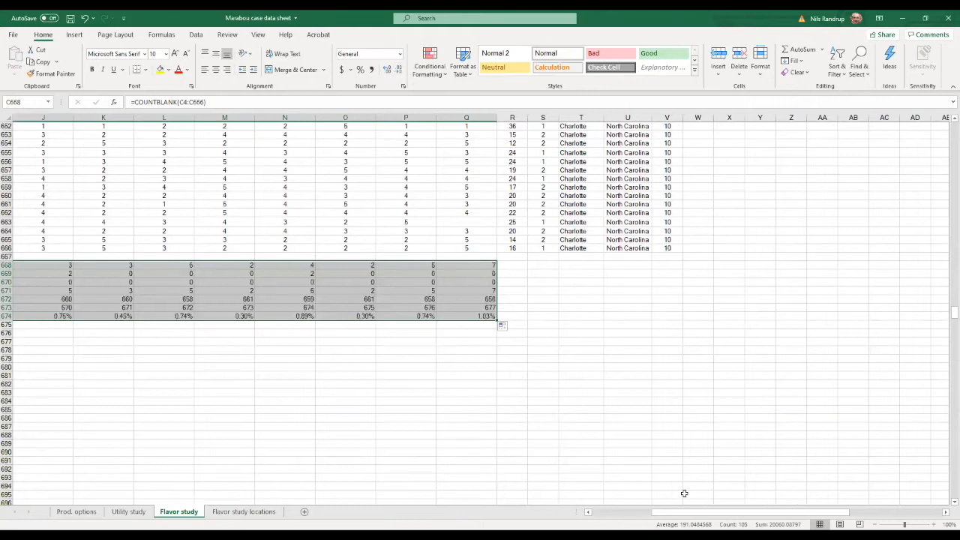
{"action": "left_click", "coordinate": [602, 512]}
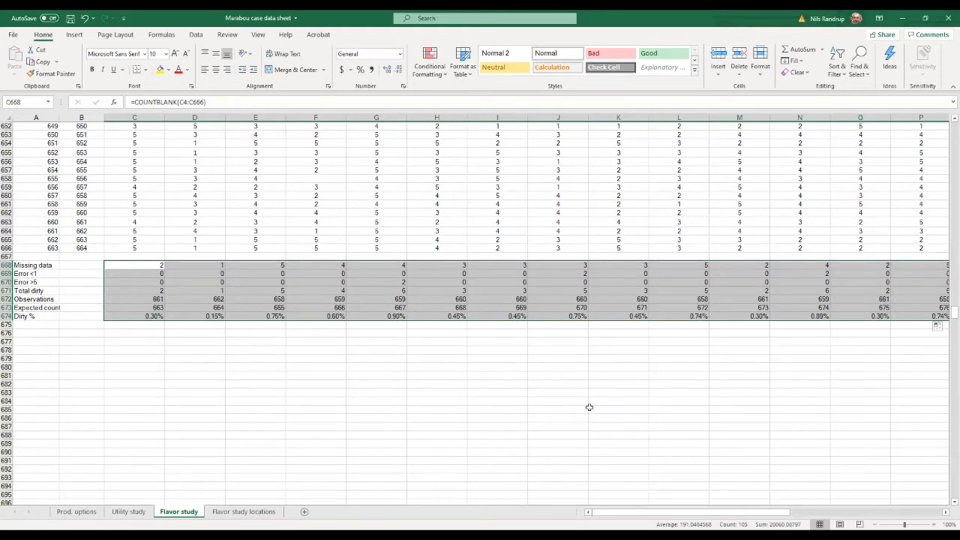
Examine the Dirty % row across all flavor columns from C to Q and compare the summary with the ratings above.
{"action": "scroll", "coordinate": [945, 512], "scroll_direction": "right", "scroll_amount": 3}
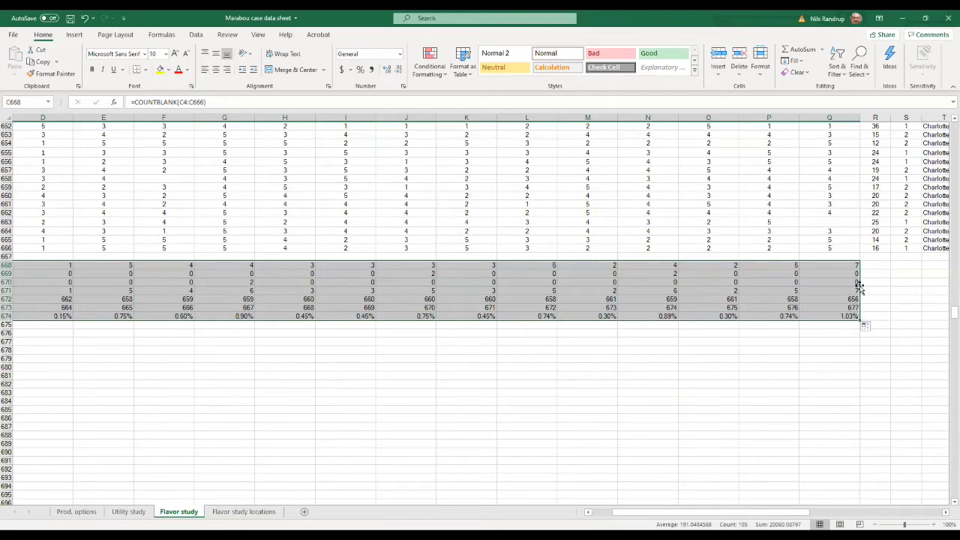
{"action": "left_click", "coordinate": [834, 349]}
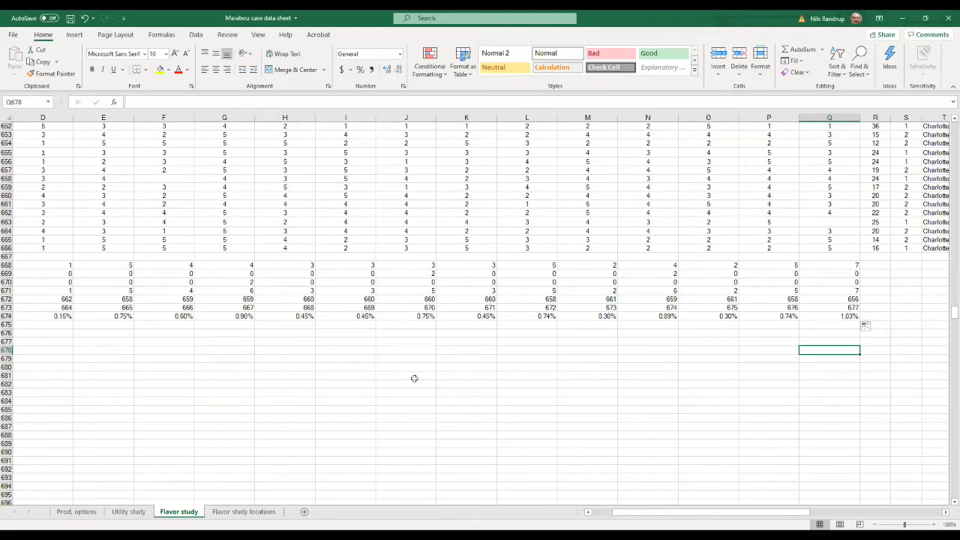
{"action": "left_click", "coordinate": [597, 513]}
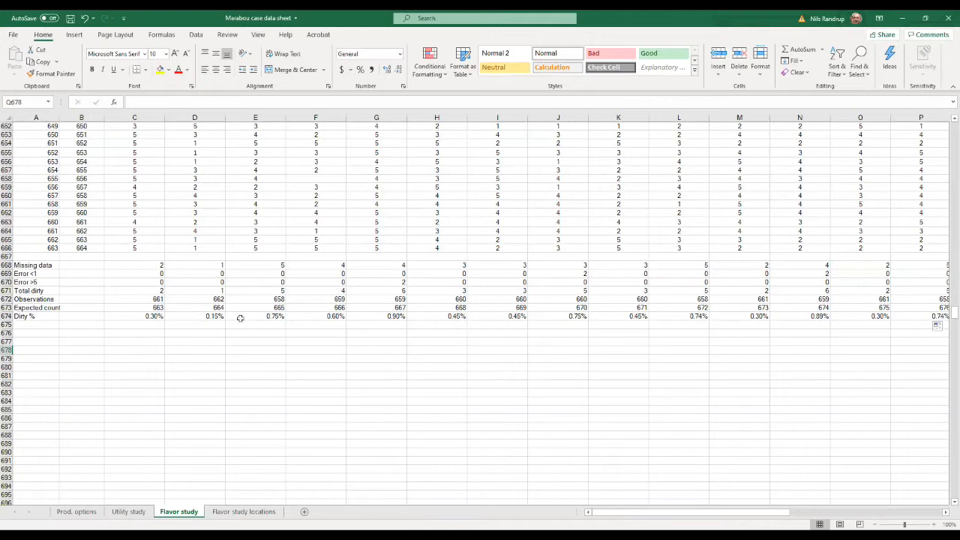
{"action": "left_click", "coordinate": [5, 315]}
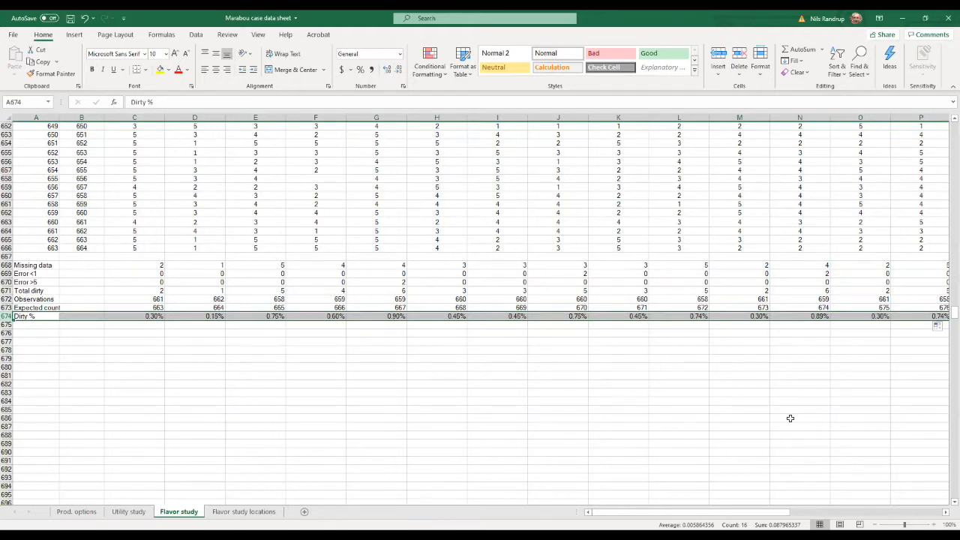
{"action": "left_click", "coordinate": [814, 321]}
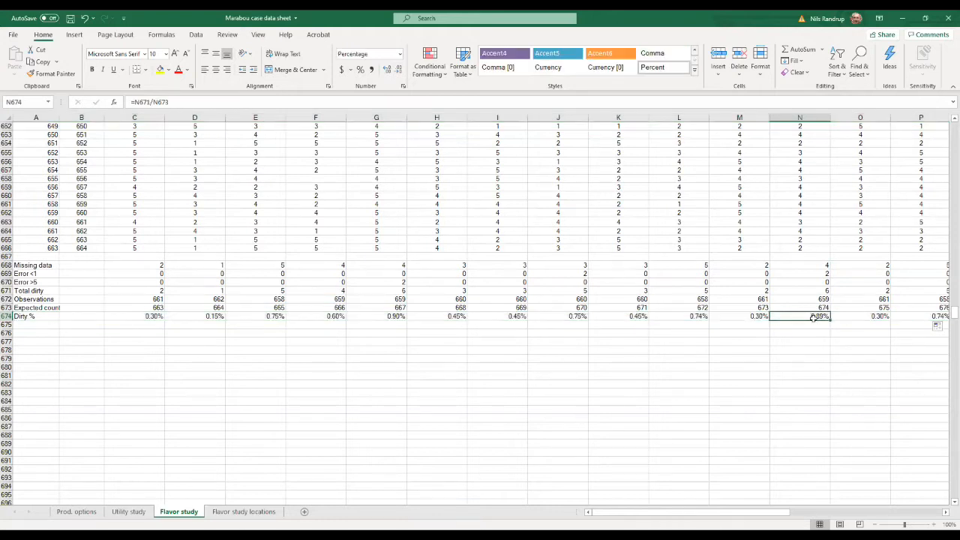
{"action": "left_click", "coordinate": [917, 514]}
{"action": "left_click", "coordinate": [588, 516]}
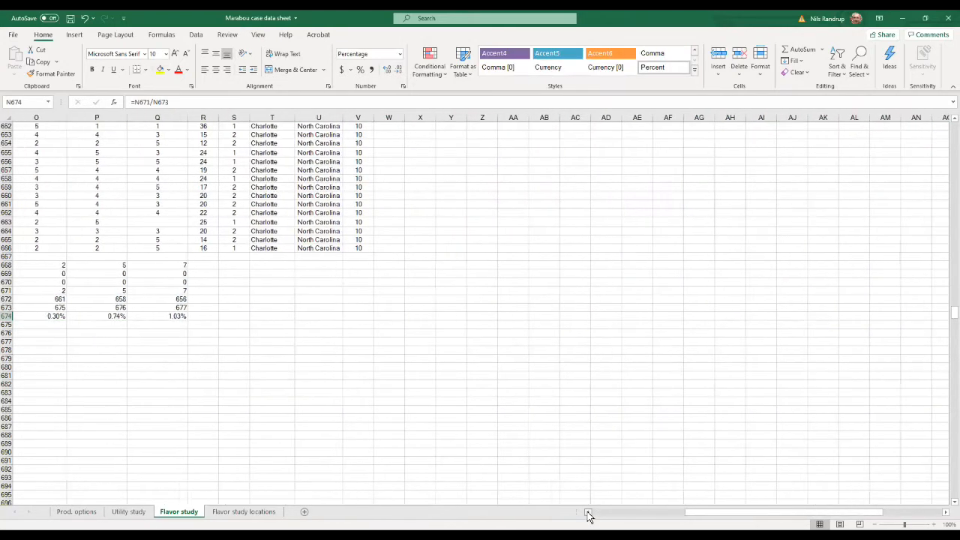
{"action": "left_click", "coordinate": [608, 317]}
{"action": "scroll", "coordinate": [621, 335], "scroll_direction": "up", "scroll_amount": 6}
{"action": "scroll", "coordinate": [621, 335], "scroll_direction": "up", "scroll_amount": 20}
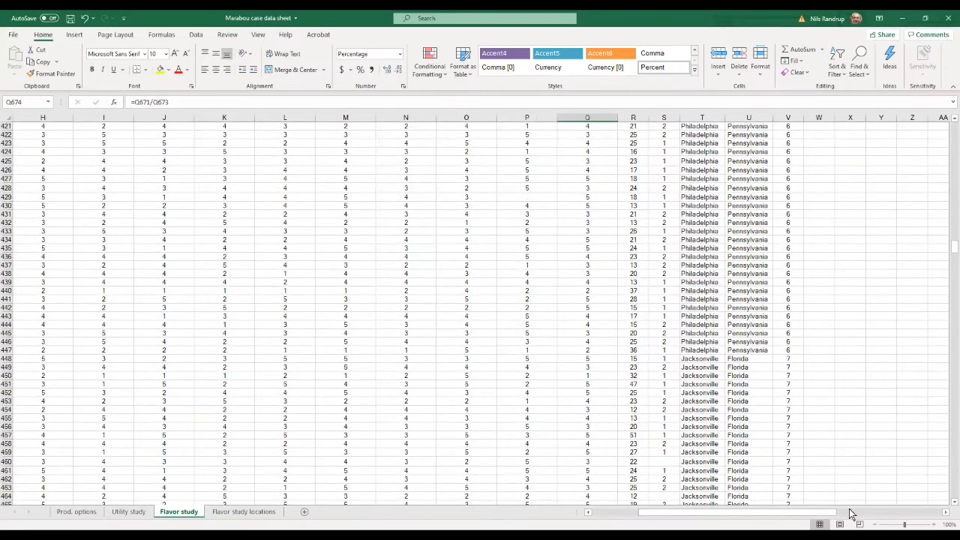
{"action": "left_click_drag", "start_coordinate": [806, 514], "coordinate": [754, 514]}
{"action": "scroll", "coordinate": [521, 392], "scroll_direction": "down", "scroll_amount": 14}
{"action": "scroll", "coordinate": [522, 392], "scroll_direction": "down", "scroll_amount": 20}
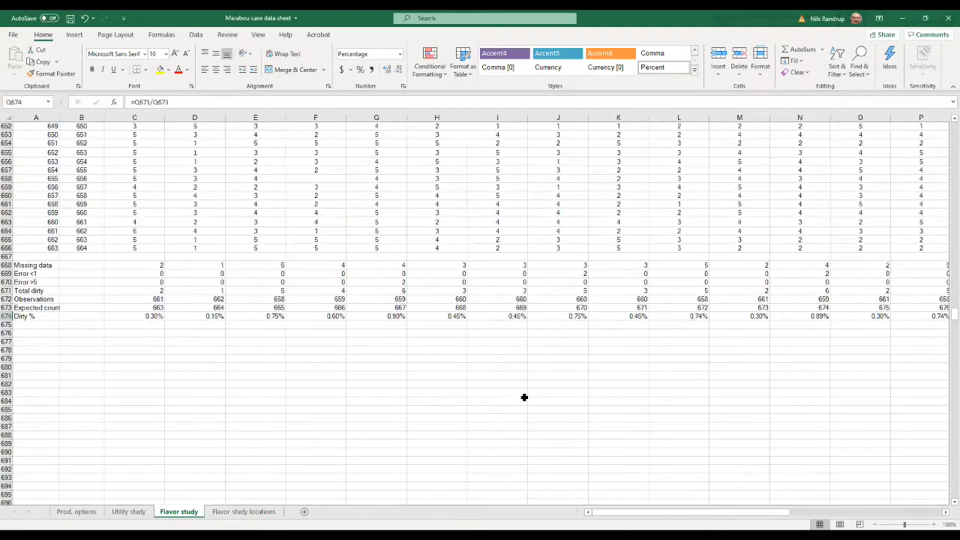
{"action": "scroll", "coordinate": [524, 397], "scroll_direction": "up", "scroll_amount": 2}
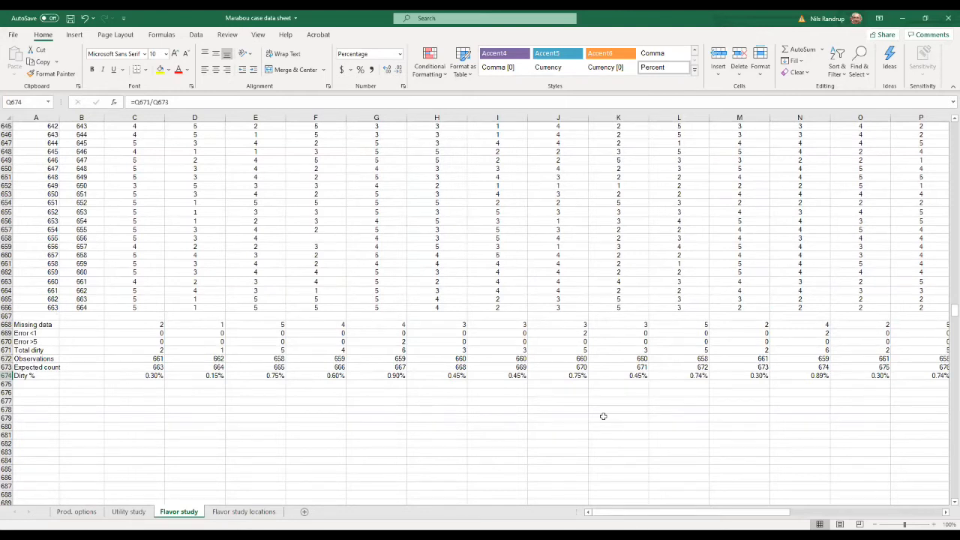
{"action": "left_click", "coordinate": [662, 443]}
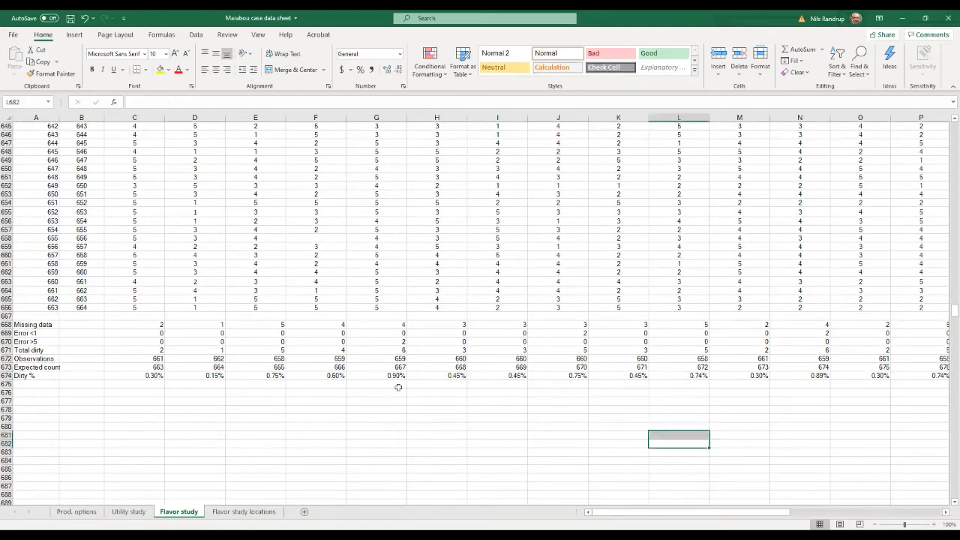
Add the label "Median" in A675, below "Dirty %".
{"action": "left_click", "coordinate": [25, 384]}
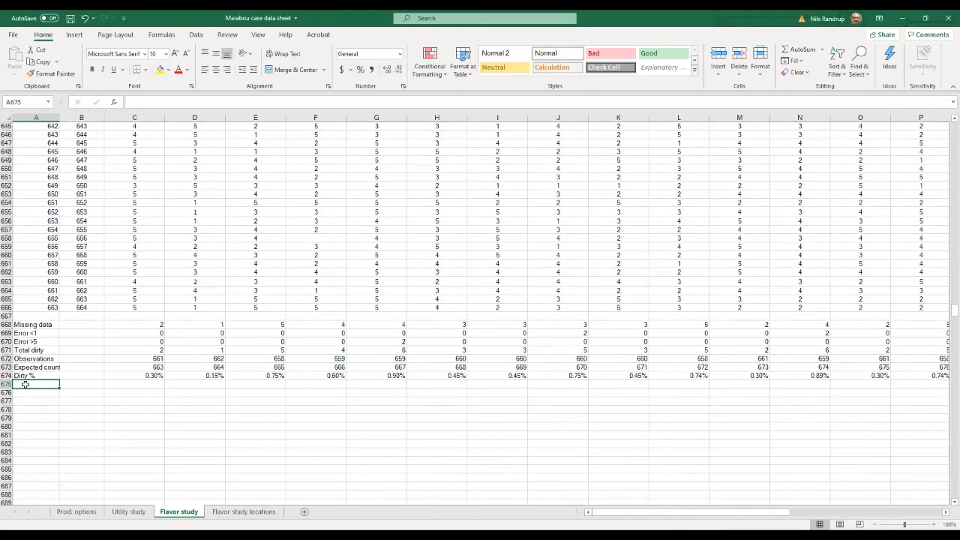
{"action": "type", "text": "M"}
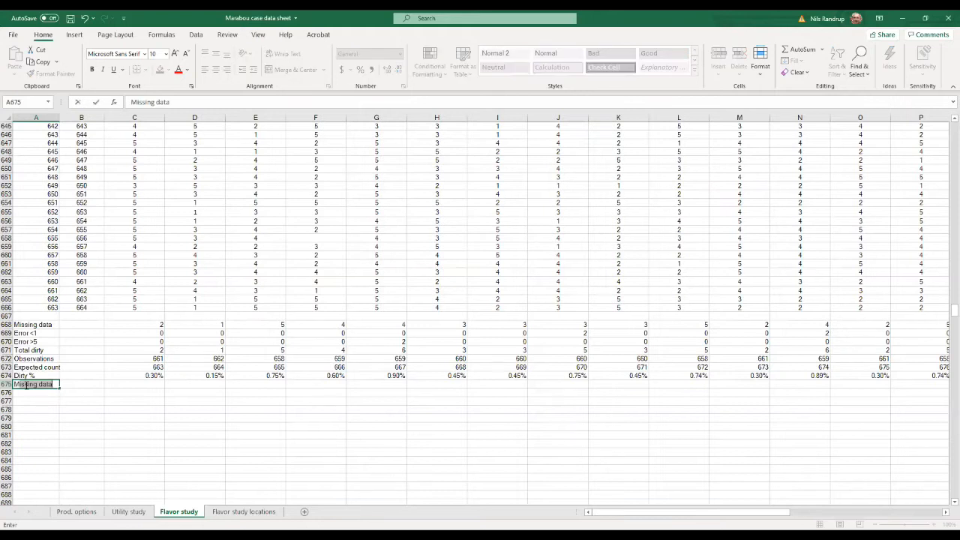
{"action": "type", "text": "ed"}
{"action": "key", "text": "Tab"}
{"action": "key", "text": "Tab"}
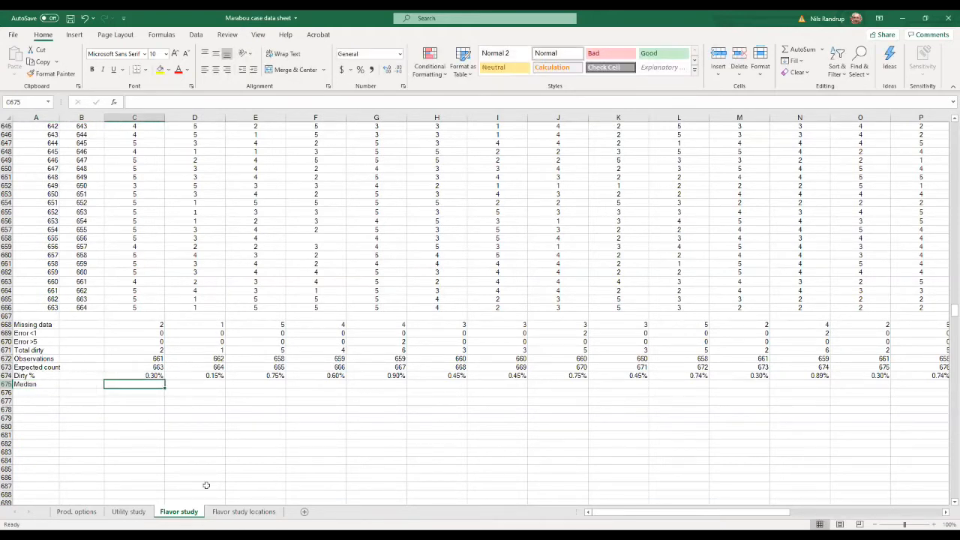
Calculate the median milk chocolate rating in C675 with =MEDIAN(C4:C666).
{"action": "type", "text": "=me"}
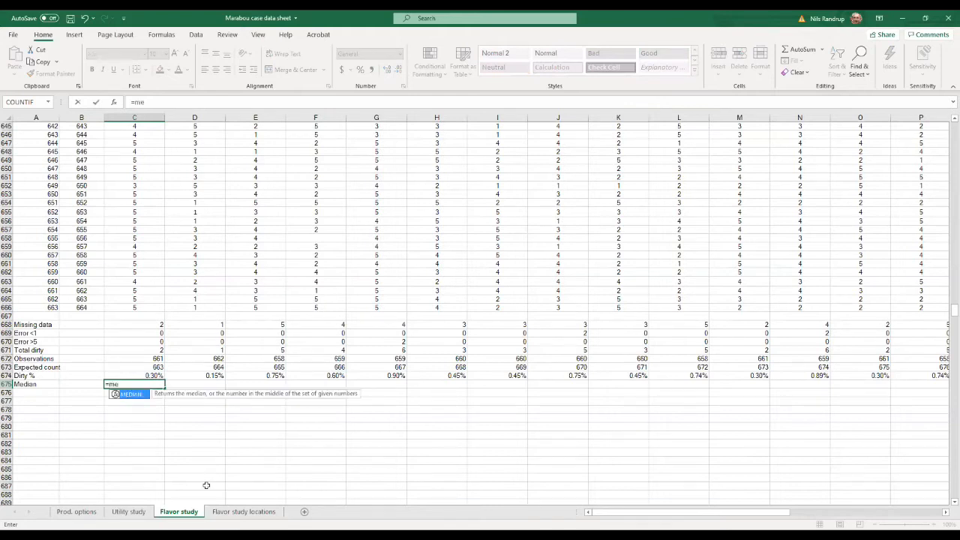
{"action": "double_click", "coordinate": [123, 393]}
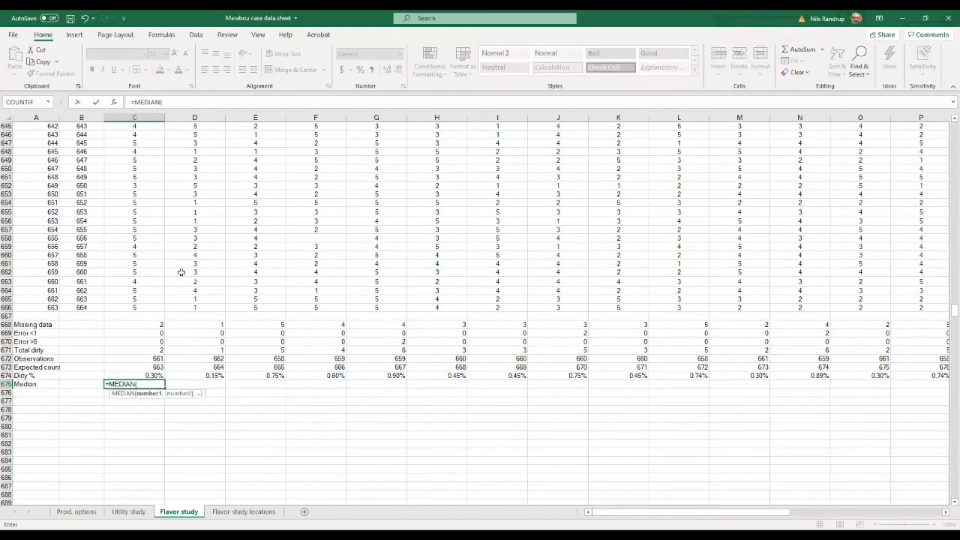
{"action": "left_click", "coordinate": [149, 307]}
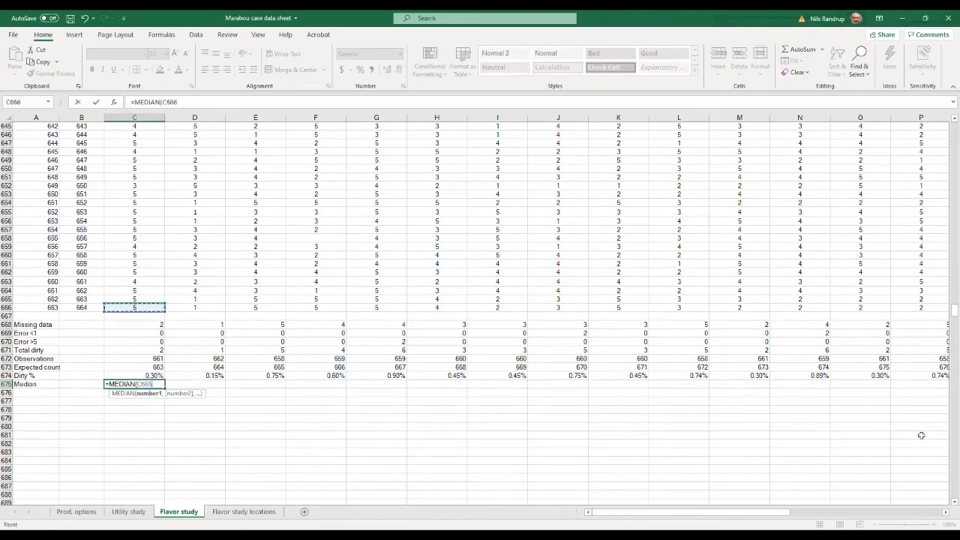
{"action": "left_click_drag", "start_coordinate": [951, 313], "coordinate": [951, 116]}
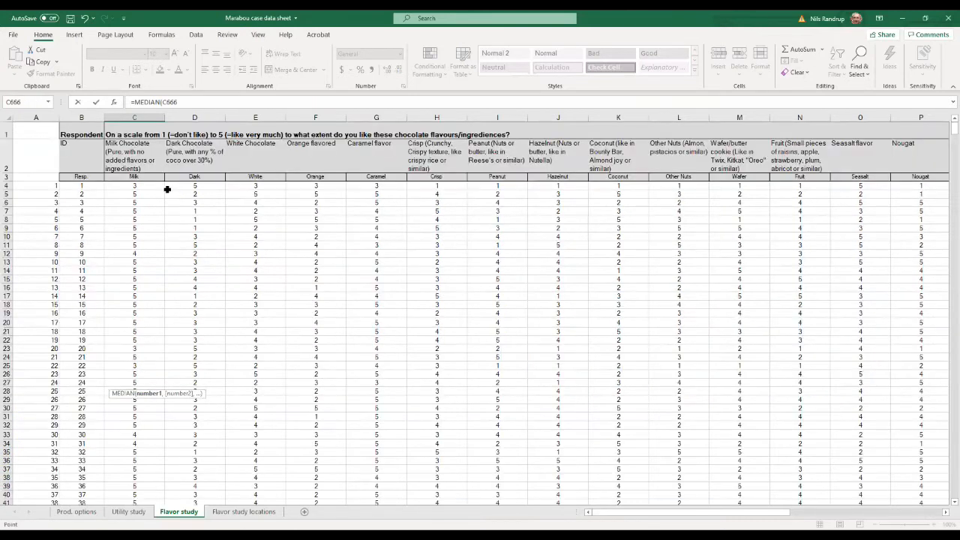
{"action": "left_click", "coordinate": [156, 185], "text": "shift"}
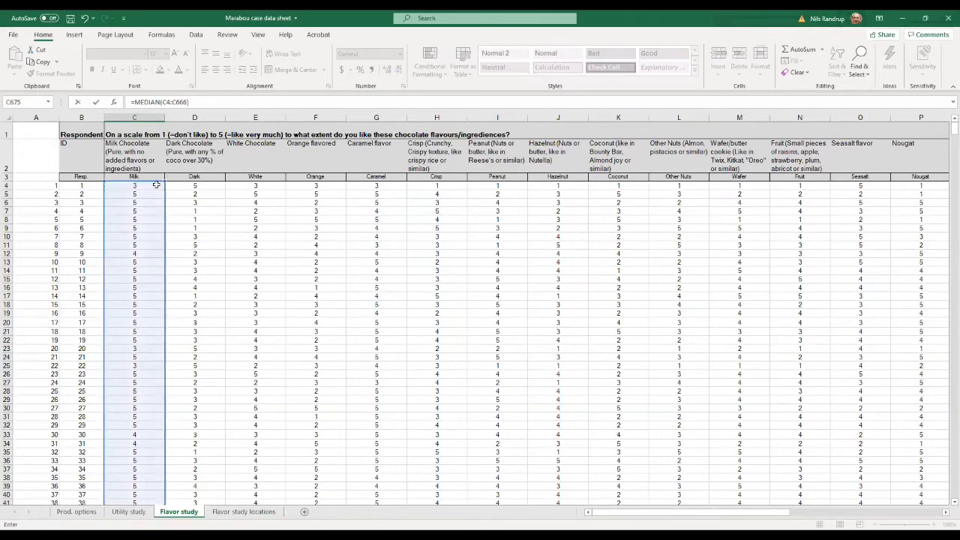
{"action": "key", "text": "Return"}
Fill the median formula from C675 across the other flavor columns through Q675.
{"action": "scroll", "coordinate": [132, 437], "scroll_direction": "down", "scroll_amount": 5}
{"action": "scroll", "coordinate": [161, 432], "scroll_direction": "up", "scroll_amount": 3}
{"action": "left_click", "coordinate": [161, 429]}
{"action": "left_click_drag", "start_coordinate": [165, 432], "coordinate": [846, 431]}
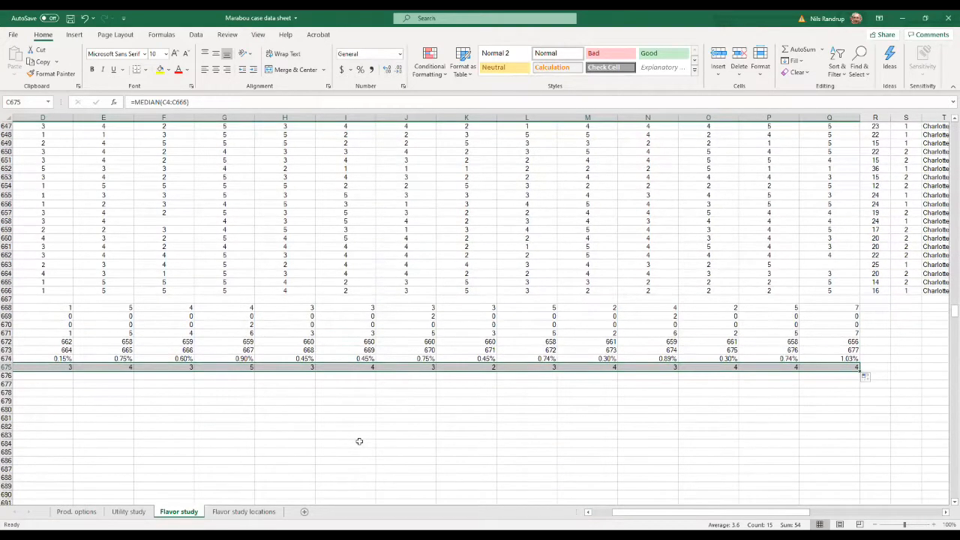
Review the summary block in rows 668 to 675, including both error rows and the caramel "Error >5" count in G670.
{"action": "left_click", "coordinate": [840, 427]}
{"action": "left_click_drag", "start_coordinate": [840, 428], "coordinate": [4, 368]}
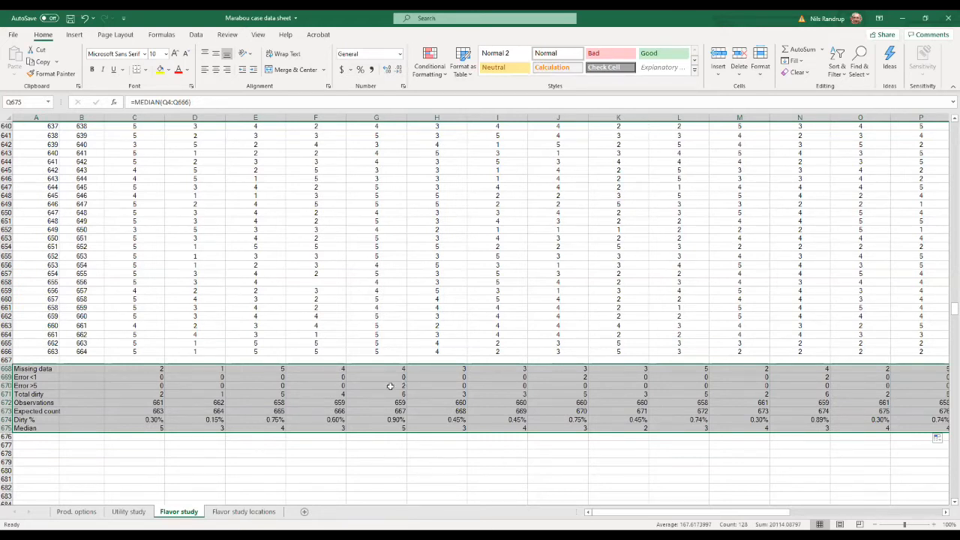
{"action": "left_click", "coordinate": [417, 480]}
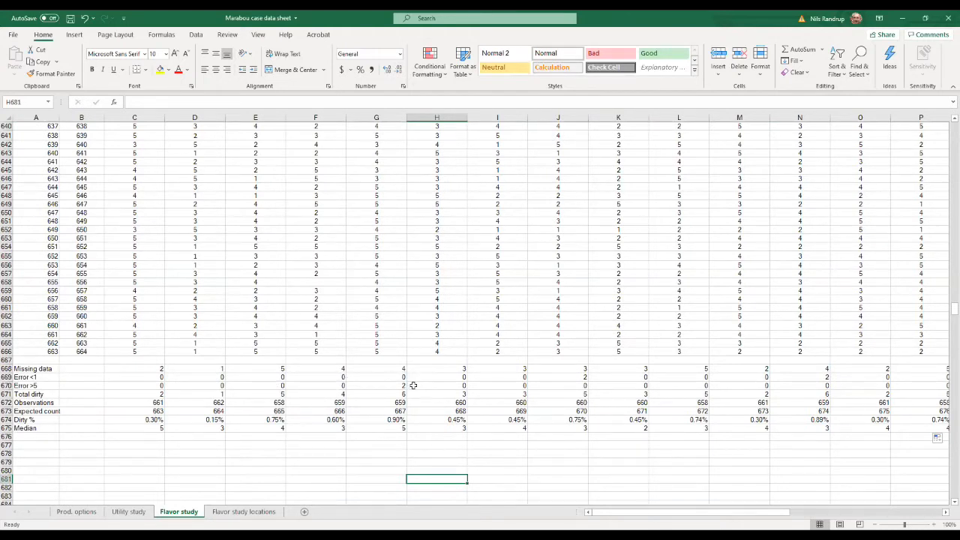
{"action": "left_click", "coordinate": [5, 377]}
{"action": "left_click_drag", "start_coordinate": [6, 376], "coordinate": [6, 386]}
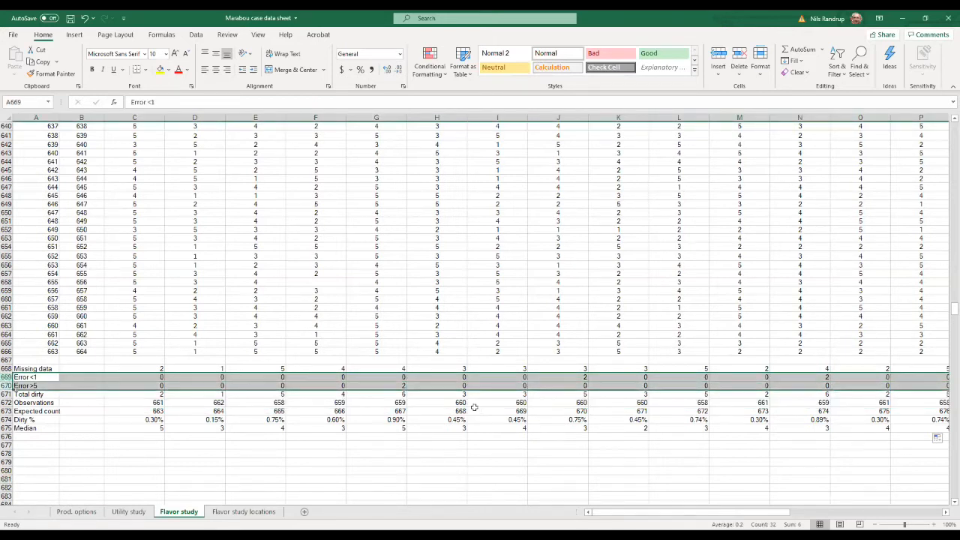
{"action": "left_click", "coordinate": [400, 385]}
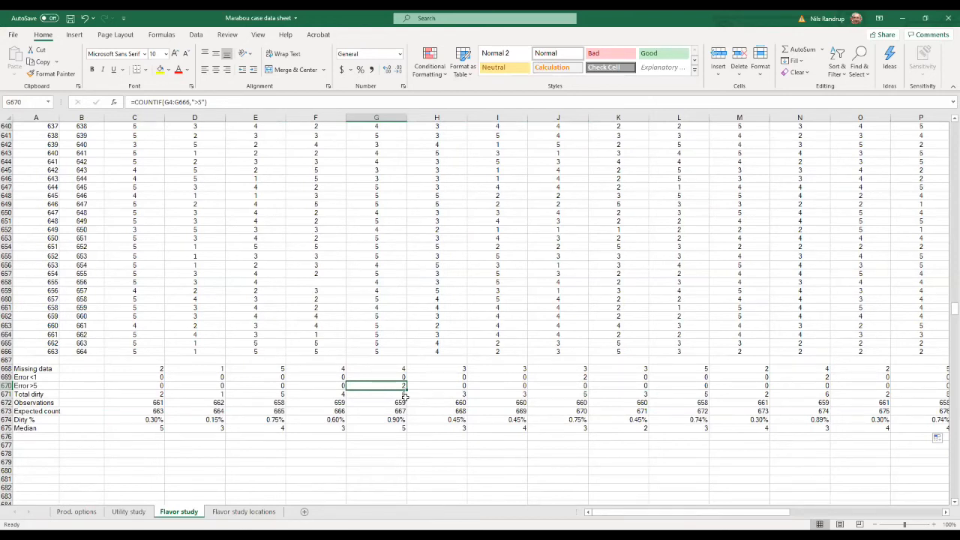
{"action": "left_click", "coordinate": [400, 436]}
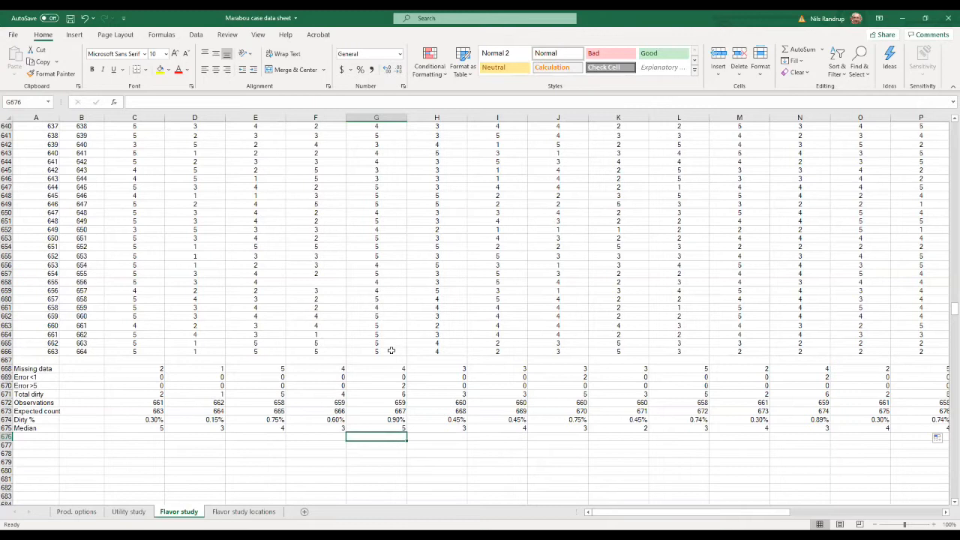
Sort rows 3 through 666 by the Caramel column's cell values, smallest to largest, treating row 3 as headers.
{"action": "left_click", "coordinate": [6, 351]}
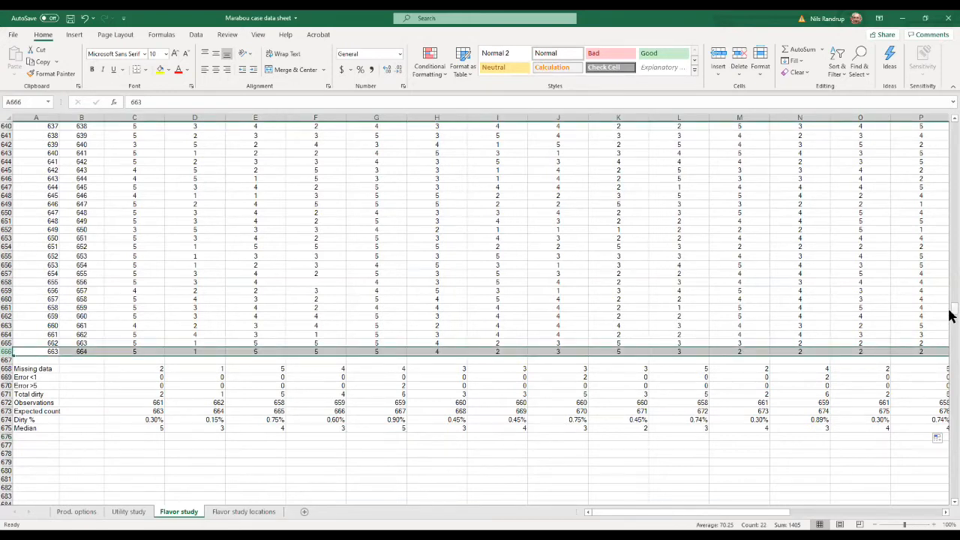
{"action": "left_click_drag", "start_coordinate": [951, 314], "coordinate": [951, 120]}
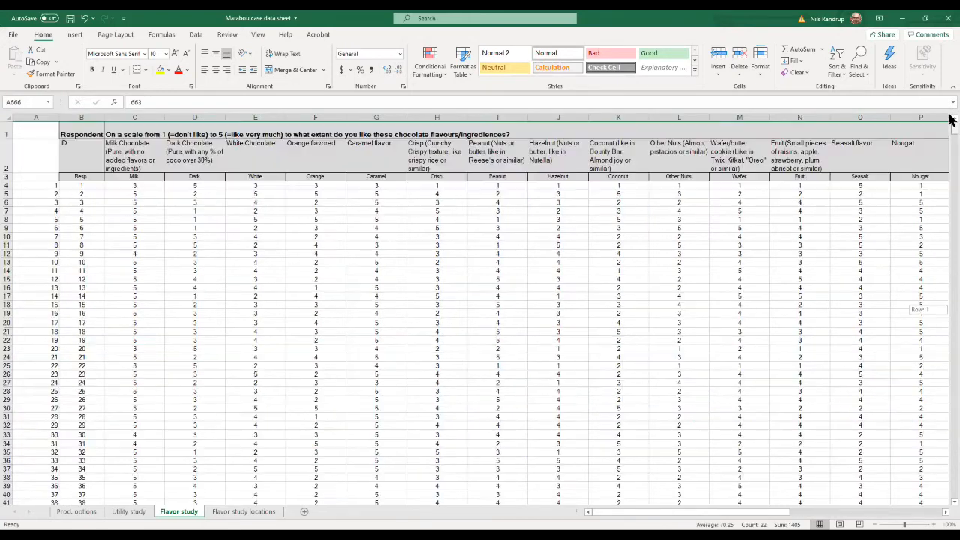
{"action": "left_click", "coordinate": [6, 185], "text": "shift"}
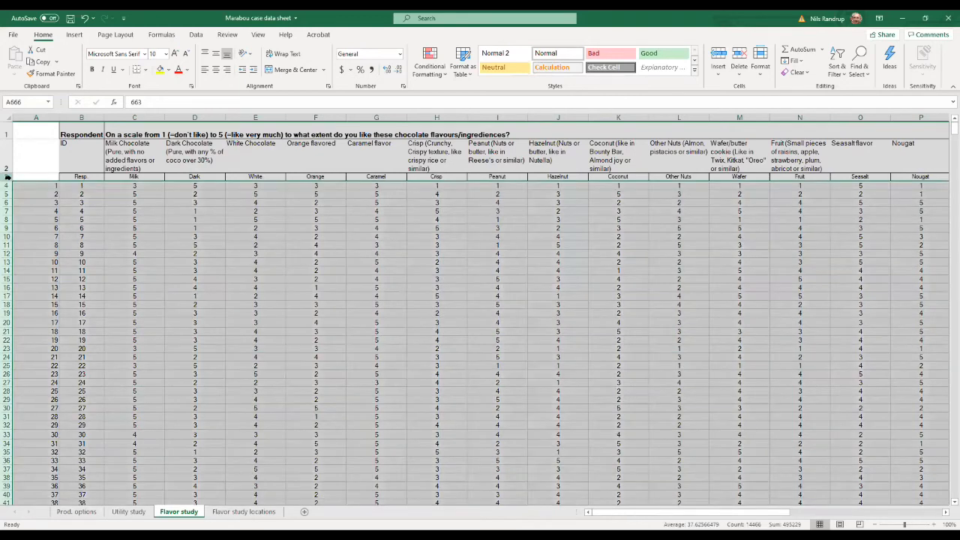
{"action": "left_click", "coordinate": [6, 176], "text": "shift"}
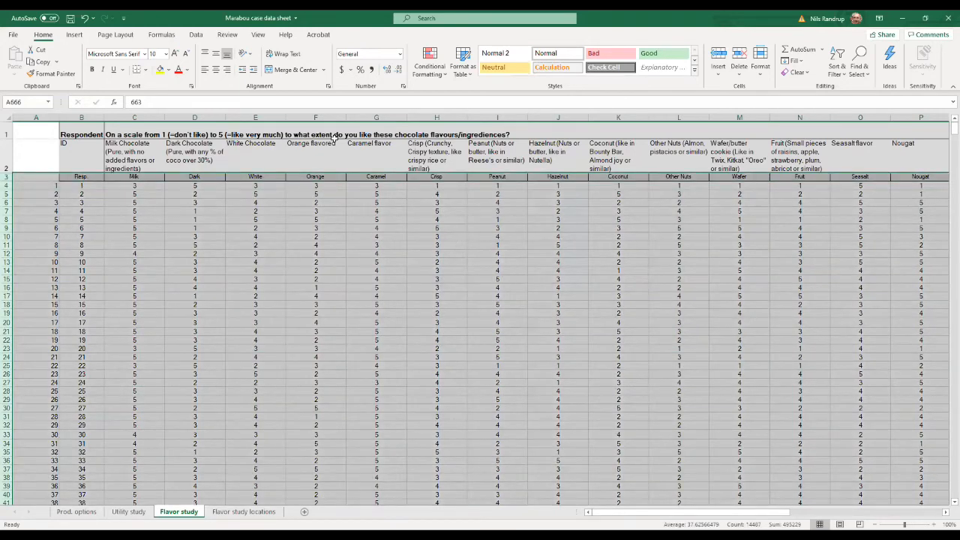
{"action": "scroll", "coordinate": [353, 477], "scroll_direction": "down", "scroll_amount": 20}
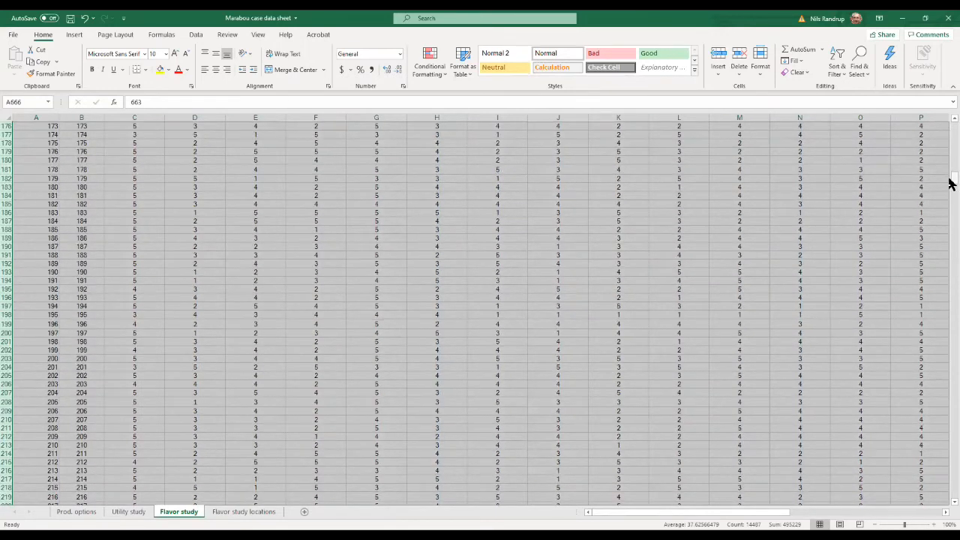
{"action": "left_click_drag", "start_coordinate": [954, 177], "coordinate": [951, 309]}
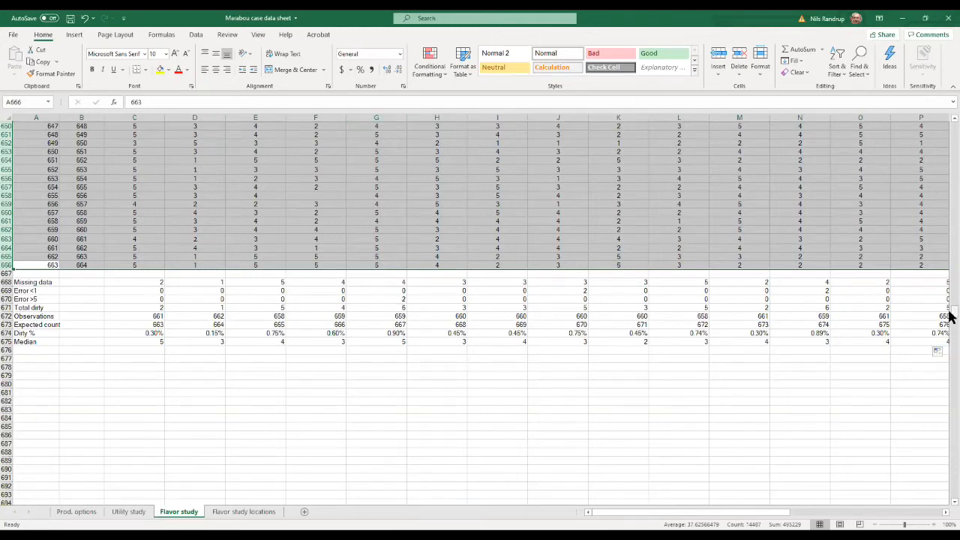
{"action": "left_click_drag", "start_coordinate": [951, 312], "coordinate": [953, 126]}
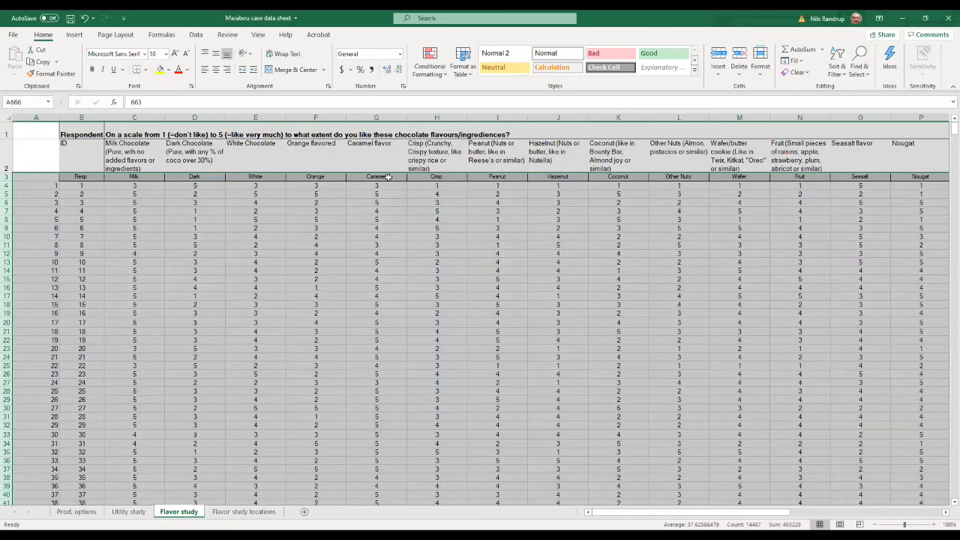
{"action": "left_click", "coordinate": [197, 37]}
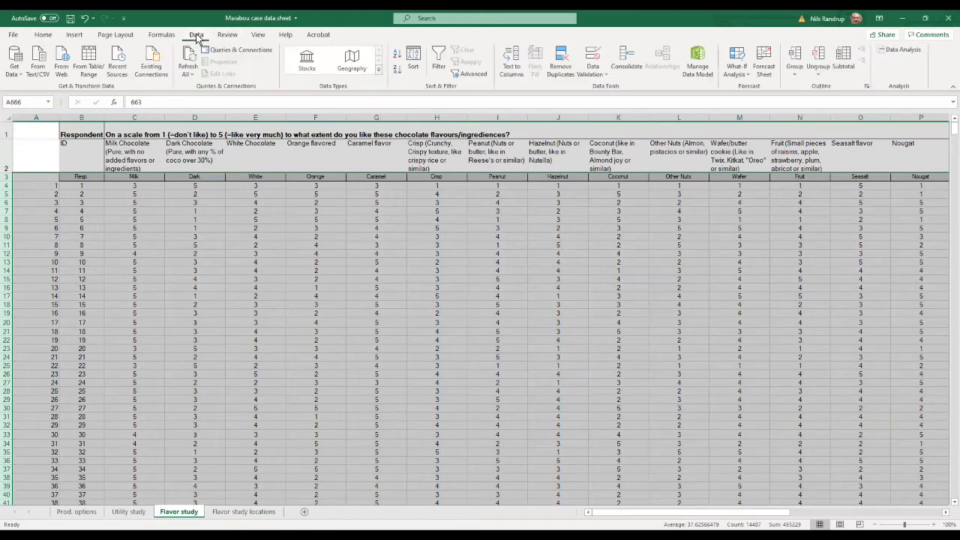
{"action": "left_click", "coordinate": [412, 65]}
{"action": "left_click", "coordinate": [232, 267]}
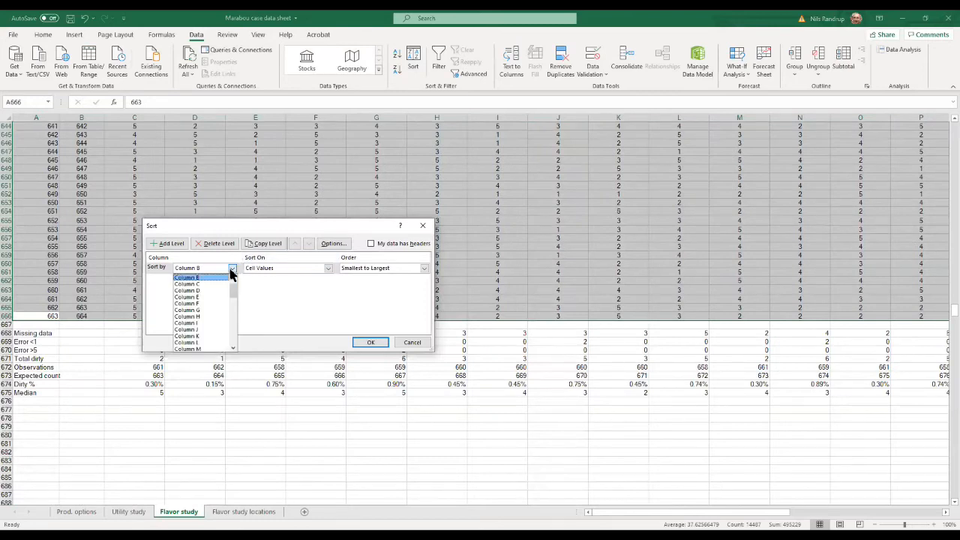
{"action": "left_click", "coordinate": [214, 310]}
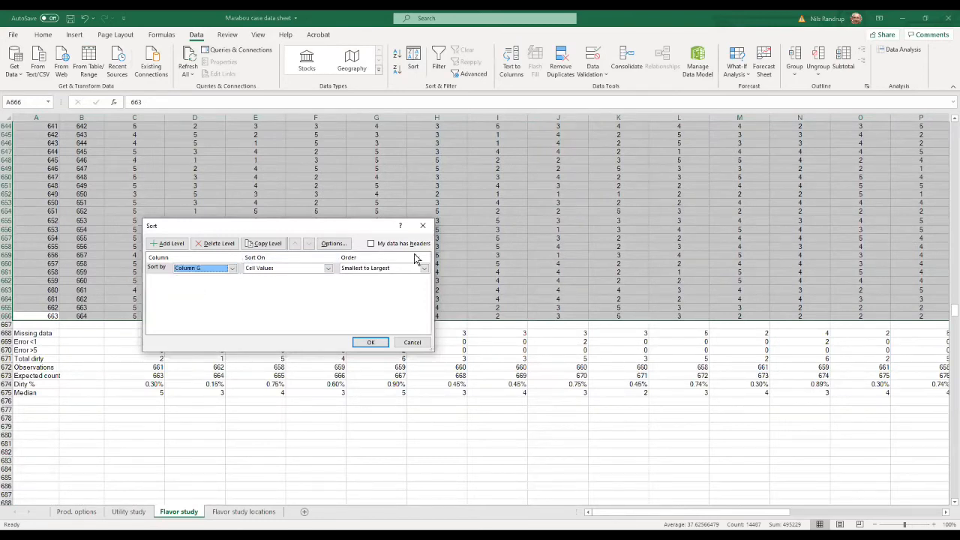
{"action": "left_click", "coordinate": [371, 244]}
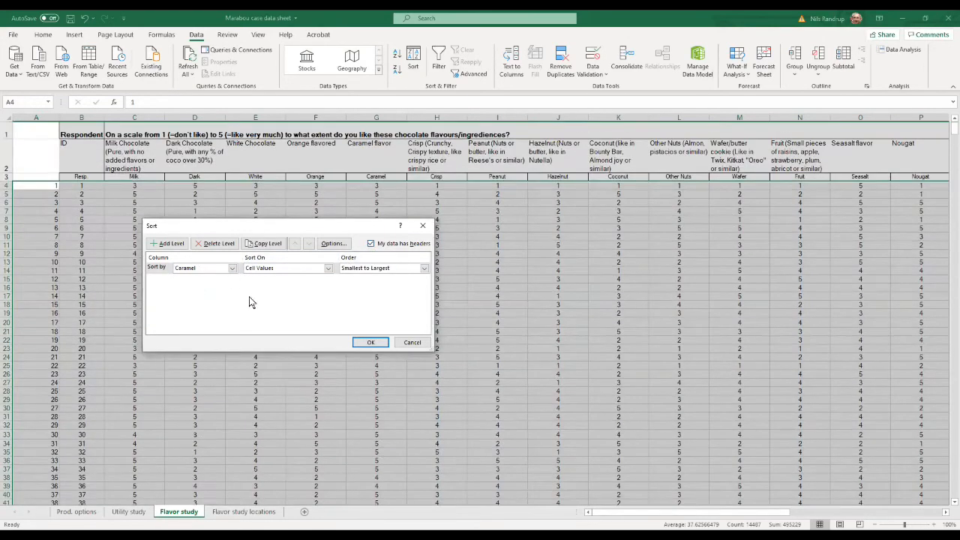
{"action": "left_click", "coordinate": [373, 345]}
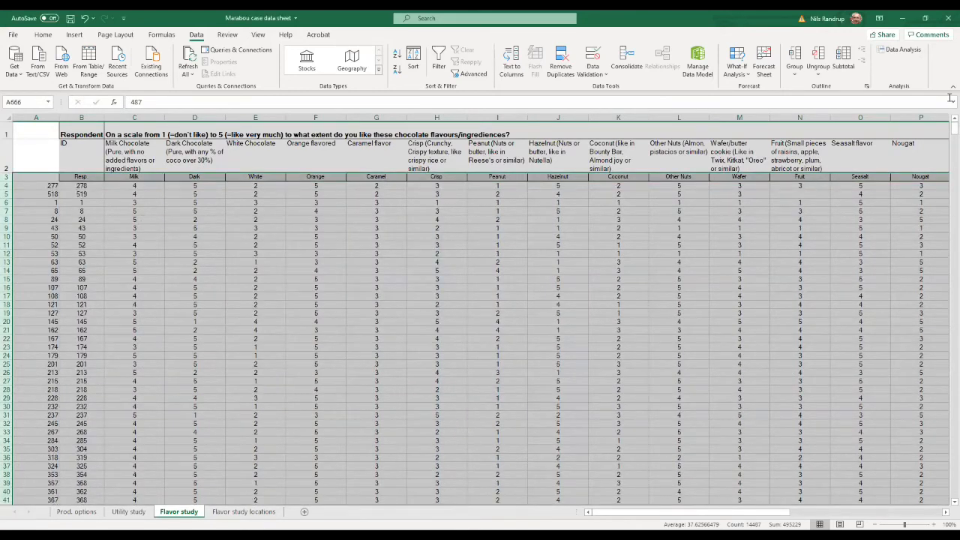
Locate the out-of-range caramel ratings near the end of the sorted data and select G661:G662.
{"action": "left_click_drag", "start_coordinate": [949, 129], "coordinate": [951, 307]}
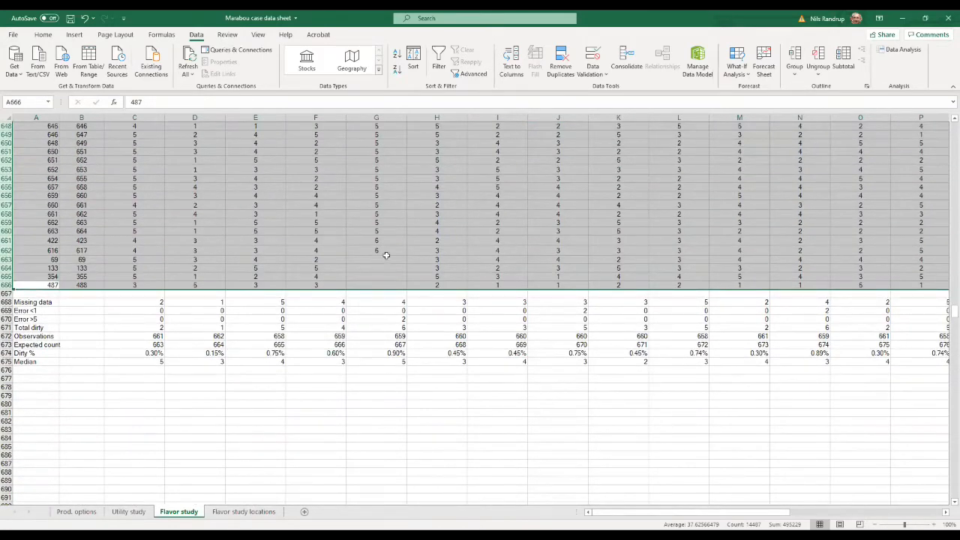
{"action": "left_click", "coordinate": [385, 257]}
{"action": "left_click_drag", "start_coordinate": [389, 240], "coordinate": [381, 250]}
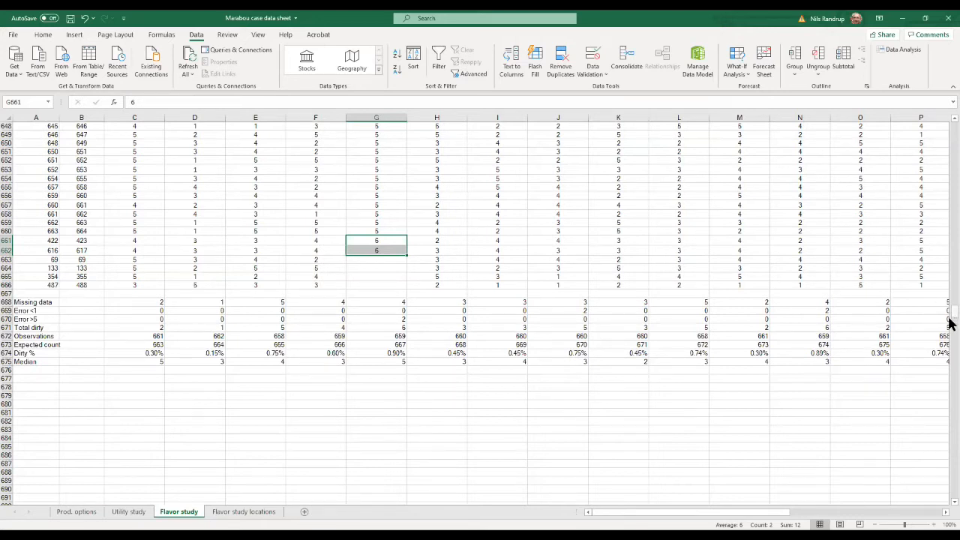
Copy the respondent and flavor headers in B1:Q3 and paste them at X1, beyond the location columns.
{"action": "left_click_drag", "start_coordinate": [949, 316], "coordinate": [949, 128]}
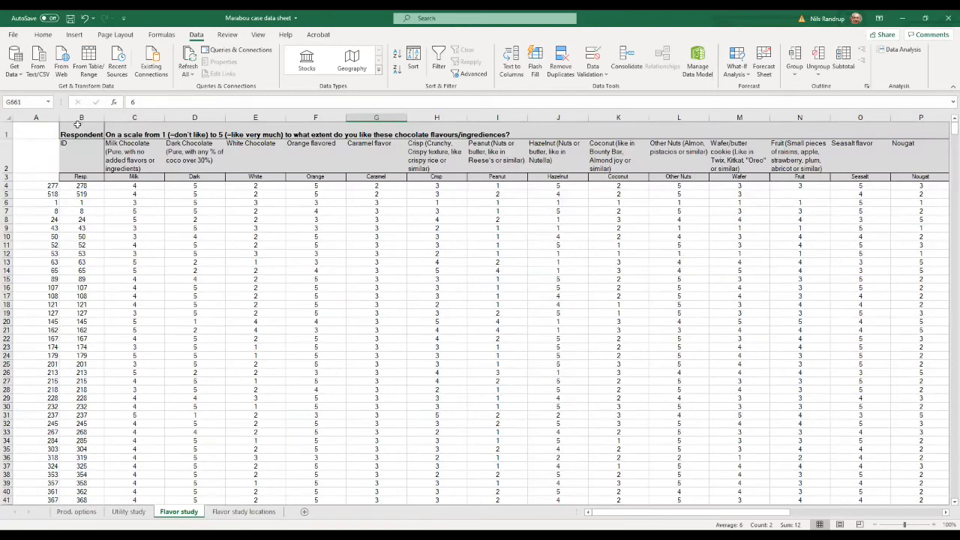
{"action": "left_click_drag", "start_coordinate": [83, 125], "coordinate": [945, 162]}
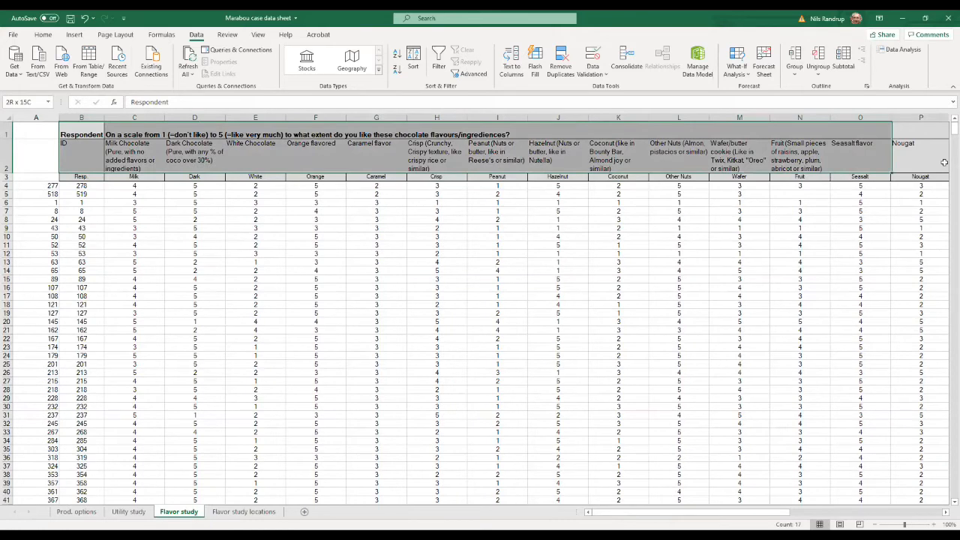
{"action": "left_click_drag", "start_coordinate": [944, 162], "coordinate": [850, 180]}
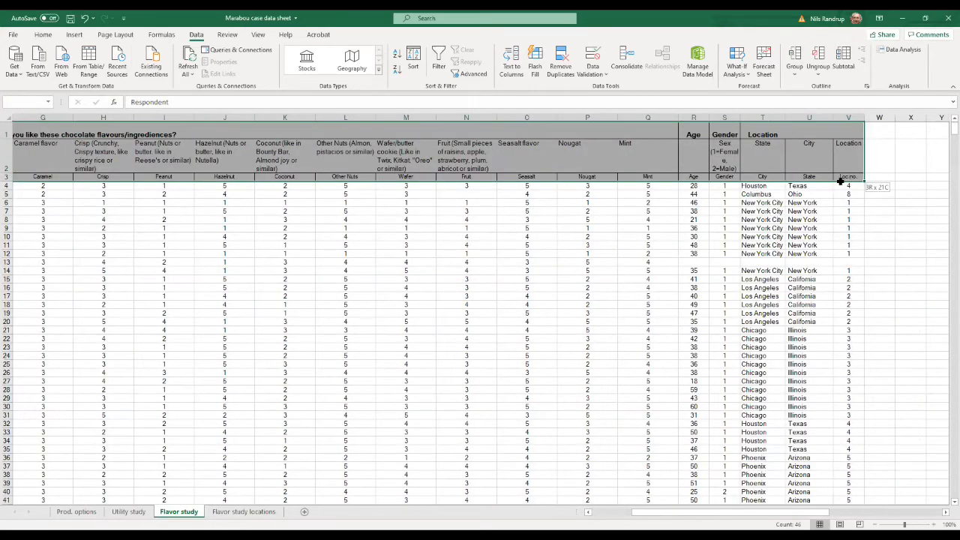
{"action": "left_click_drag", "start_coordinate": [841, 181], "coordinate": [658, 175]}
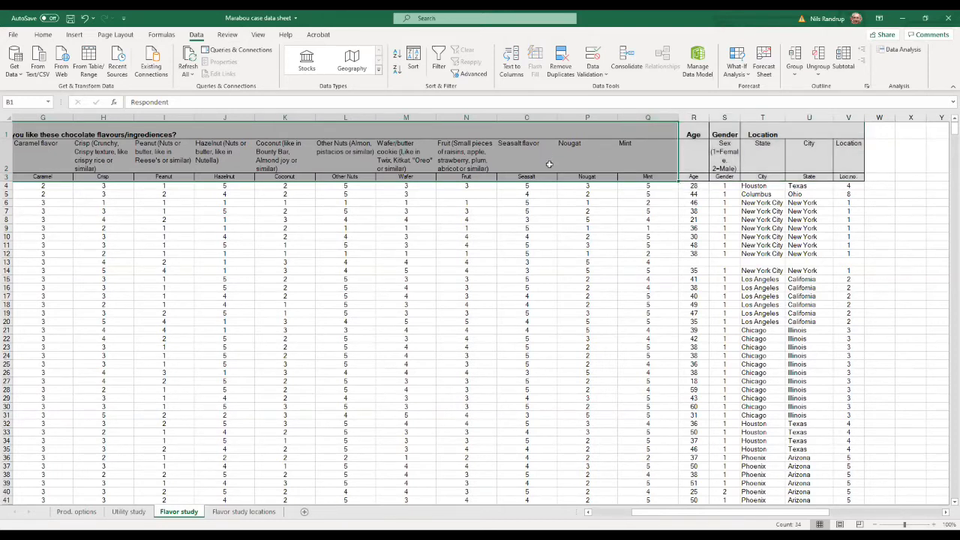
{"action": "key", "text": "ctrl+c"}
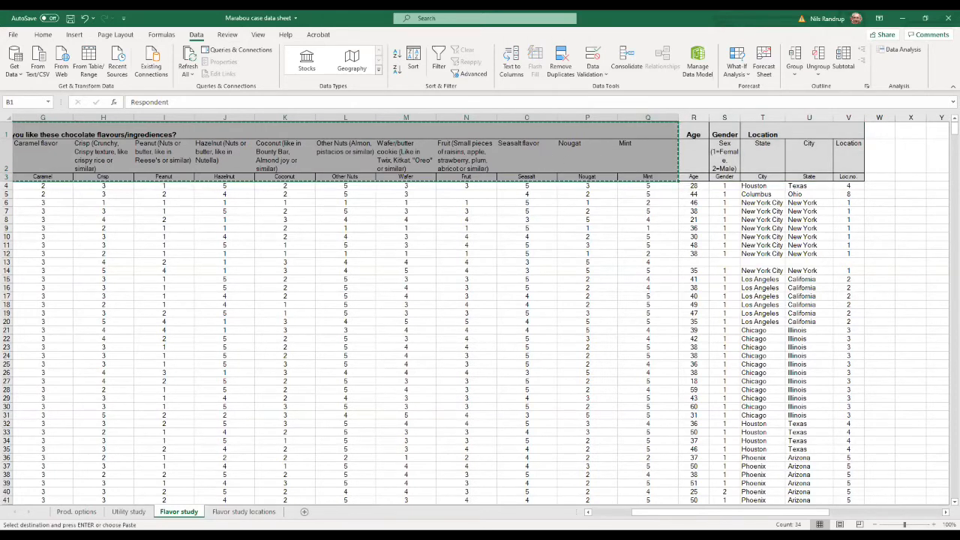
{"action": "left_click", "coordinate": [912, 134]}
{"action": "key", "text": "ctrl+v"}
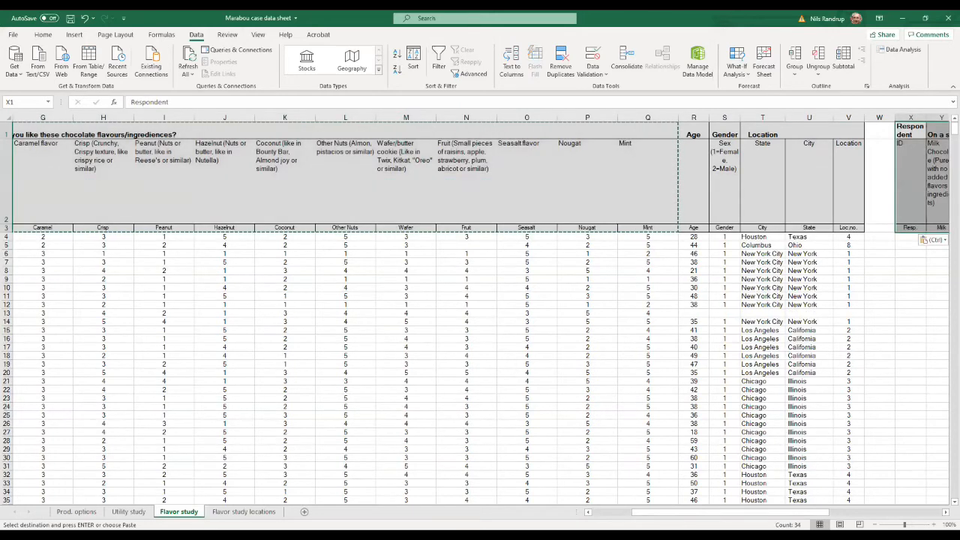
{"action": "left_click", "coordinate": [946, 512]}
{"action": "left_click", "coordinate": [947, 512]}
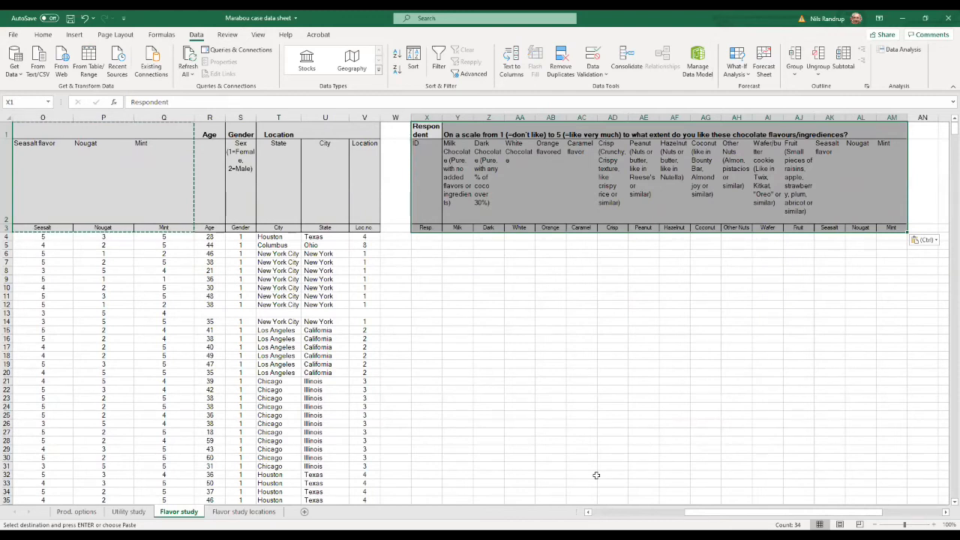
Link the first respondent ID into the new block by entering =B4 in X4.
{"action": "left_click", "coordinate": [596, 516]}
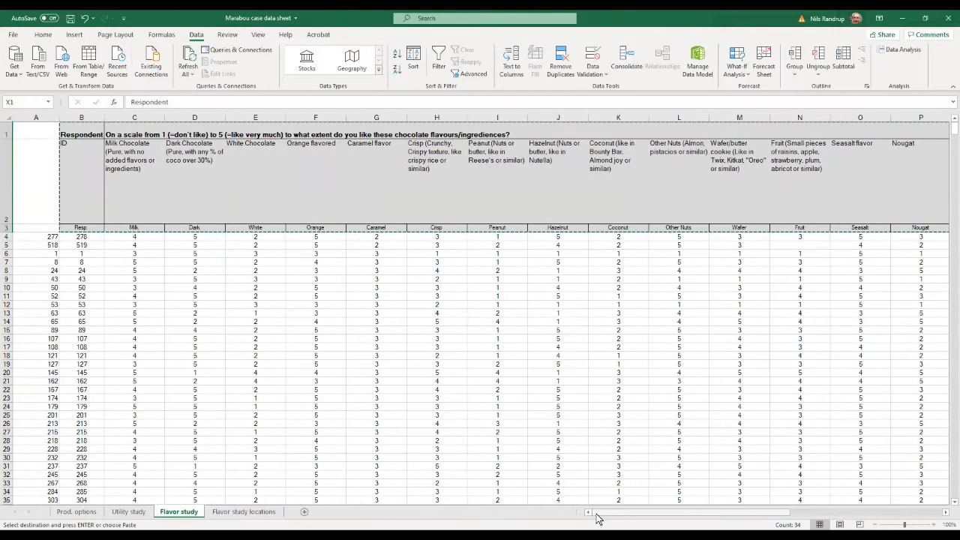
{"action": "left_click", "coordinate": [946, 516]}
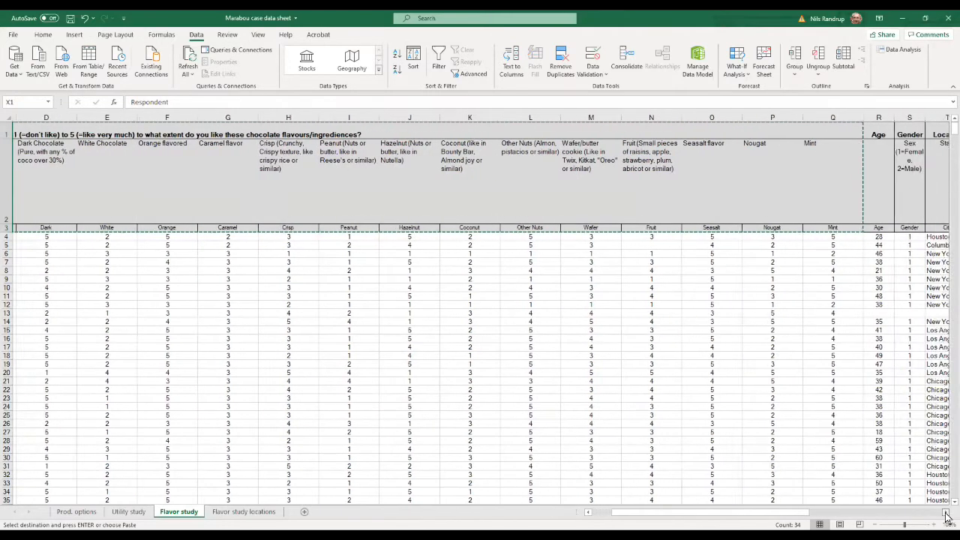
{"action": "left_click", "coordinate": [945, 516]}
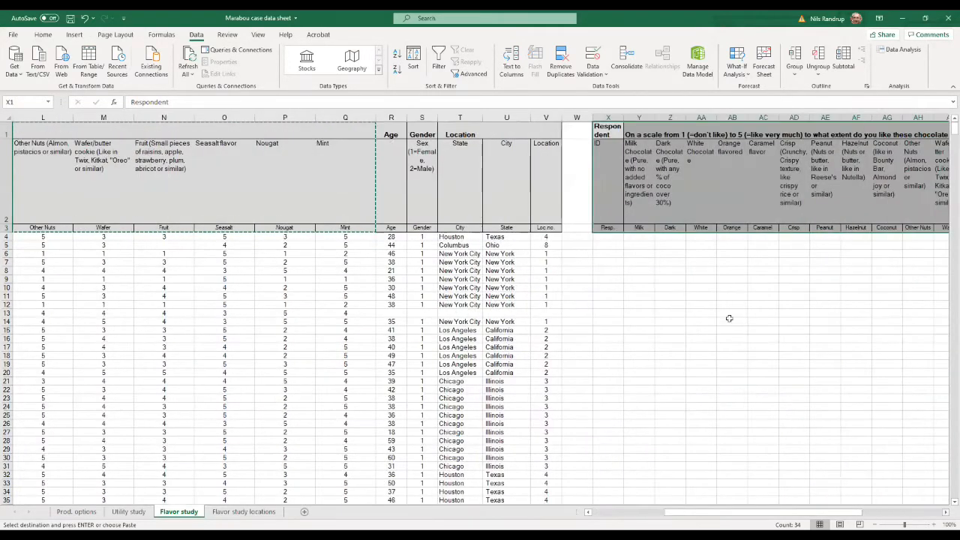
{"action": "left_click", "coordinate": [608, 237]}
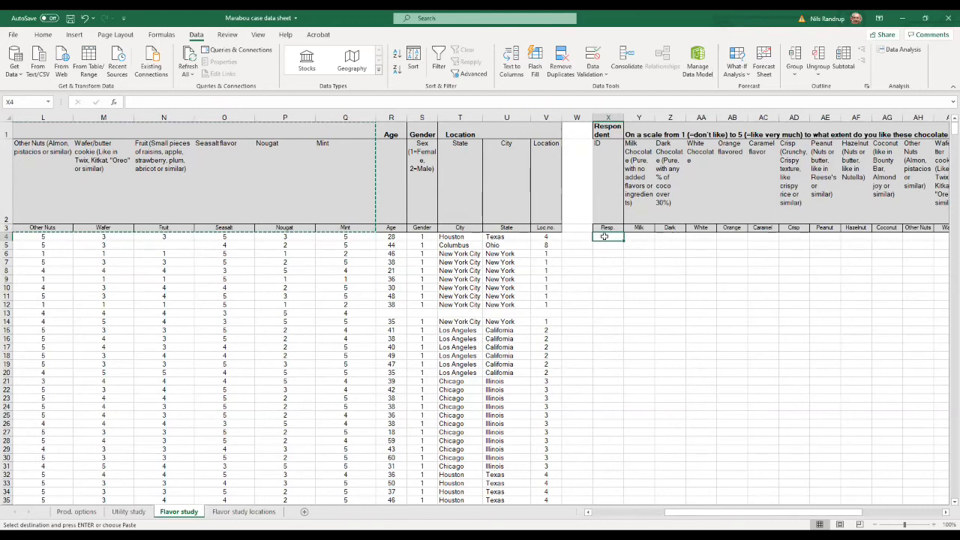
{"action": "type", "text": "="}
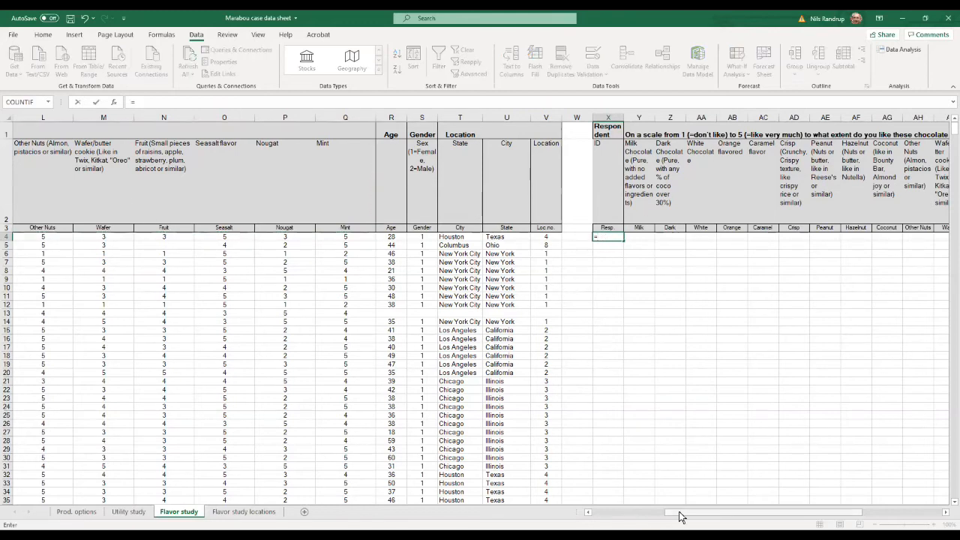
{"action": "left_click_drag", "start_coordinate": [679, 516], "coordinate": [607, 516]}
{"action": "left_click", "coordinate": [81, 237]}
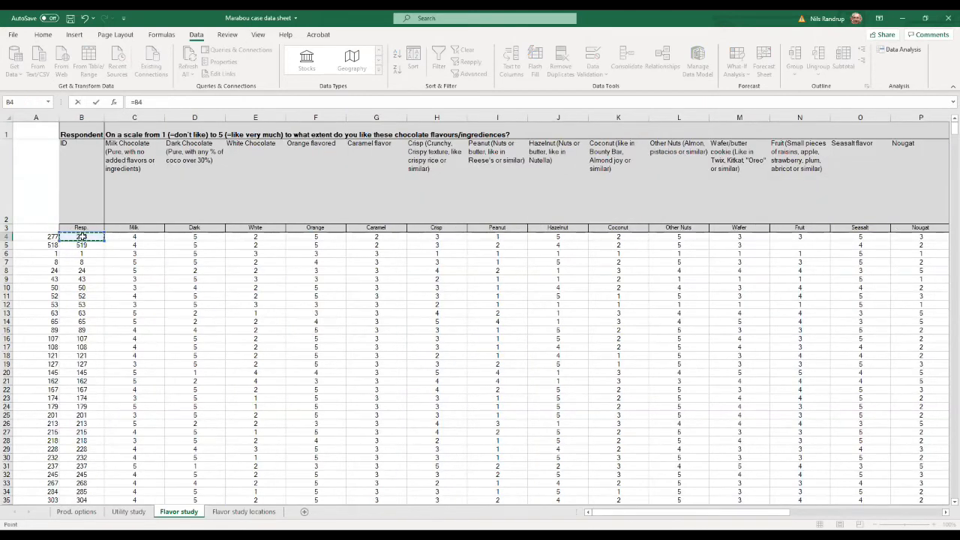
{"action": "key", "text": "Return"}
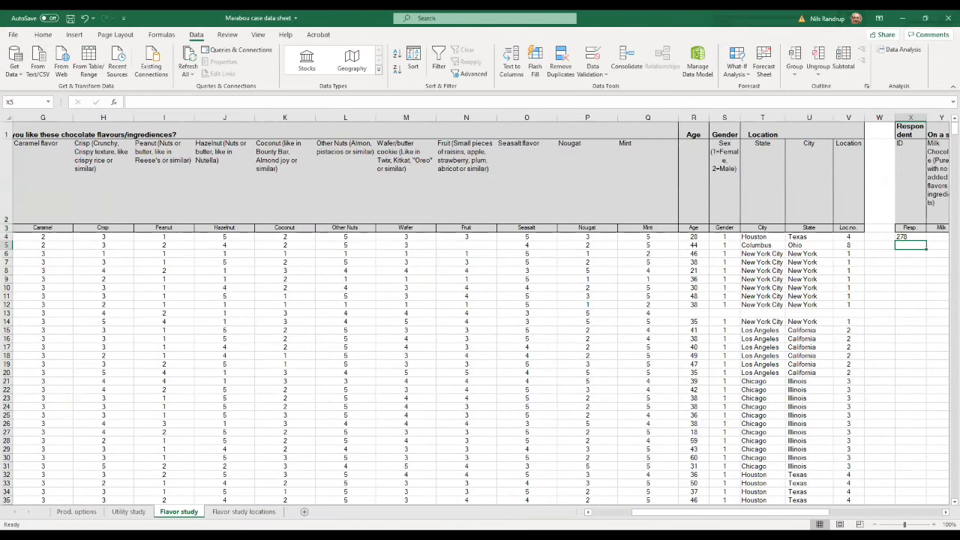
Start an IF formula in Y4, the first Milk cell of the new block, testing whether the original rating C4 is greater than 0.
{"action": "left_click", "coordinate": [946, 512]}
{"action": "left_click", "coordinate": [946, 512]}
{"action": "left_click", "coordinate": [946, 512]}
{"action": "left_click", "coordinate": [946, 512]}
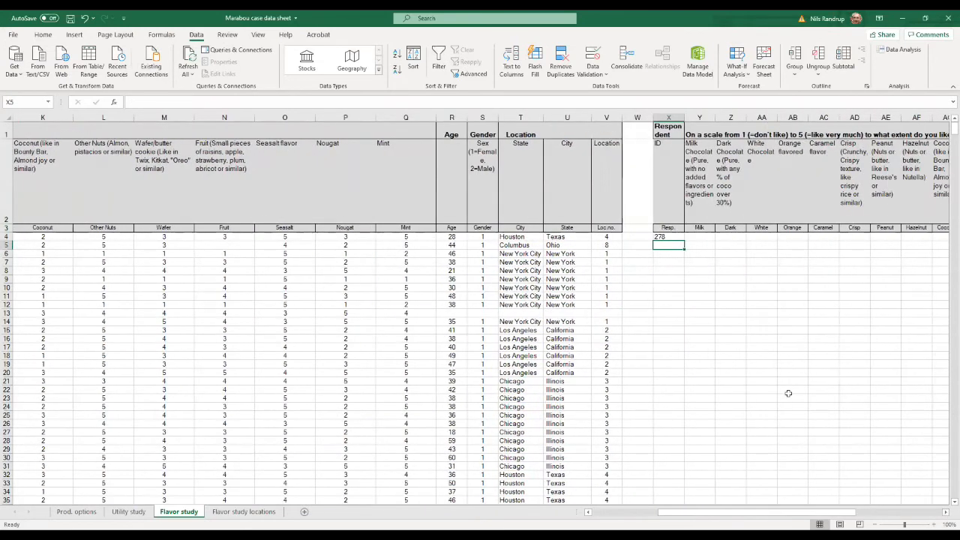
{"action": "left_click", "coordinate": [702, 236]}
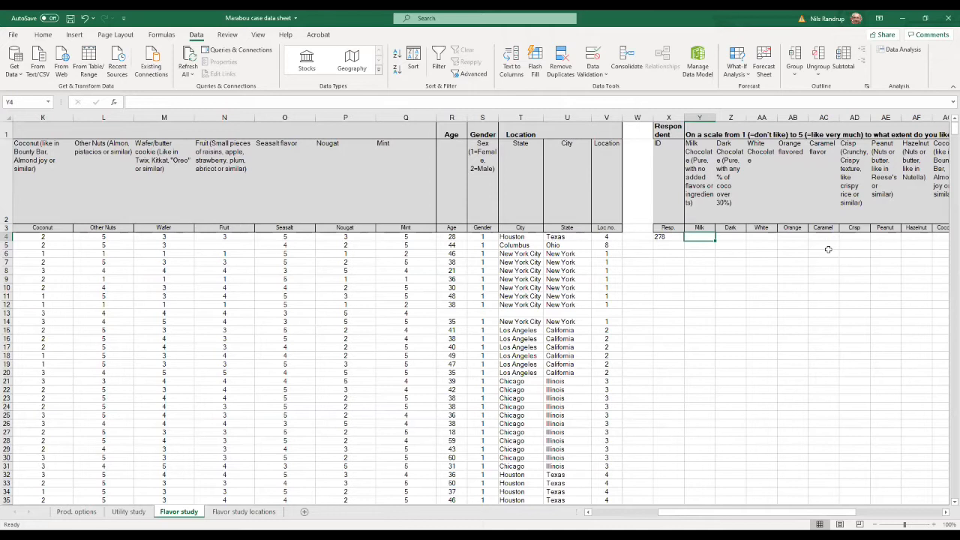
{"action": "type", "text": "="}
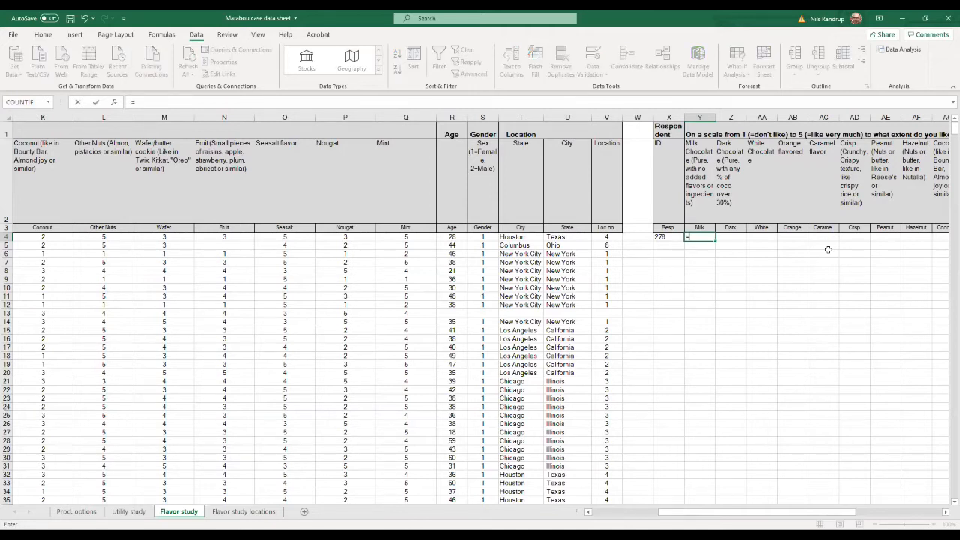
{"action": "type", "text": "if("}
{"action": "left_click_drag", "start_coordinate": [670, 512], "coordinate": [588, 517]}
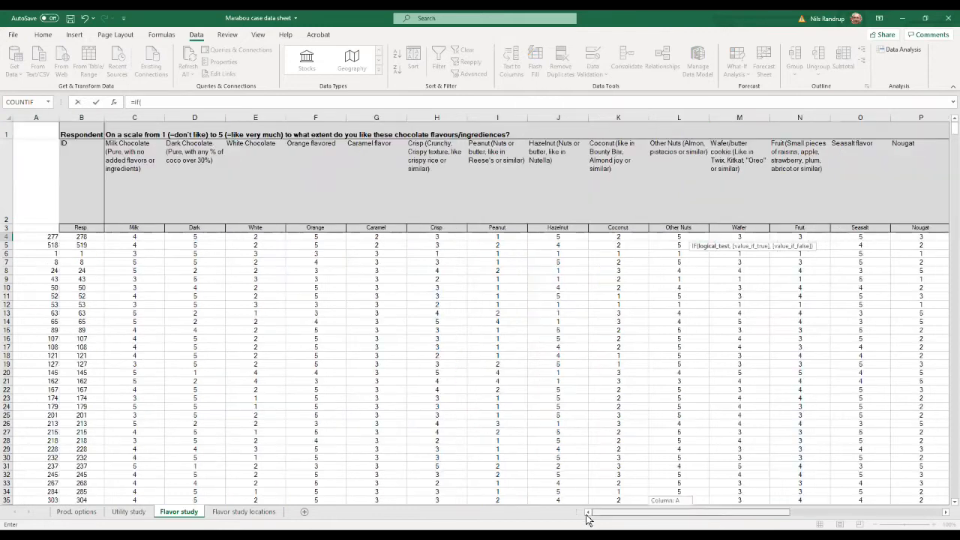
{"action": "left_click", "coordinate": [145, 236]}
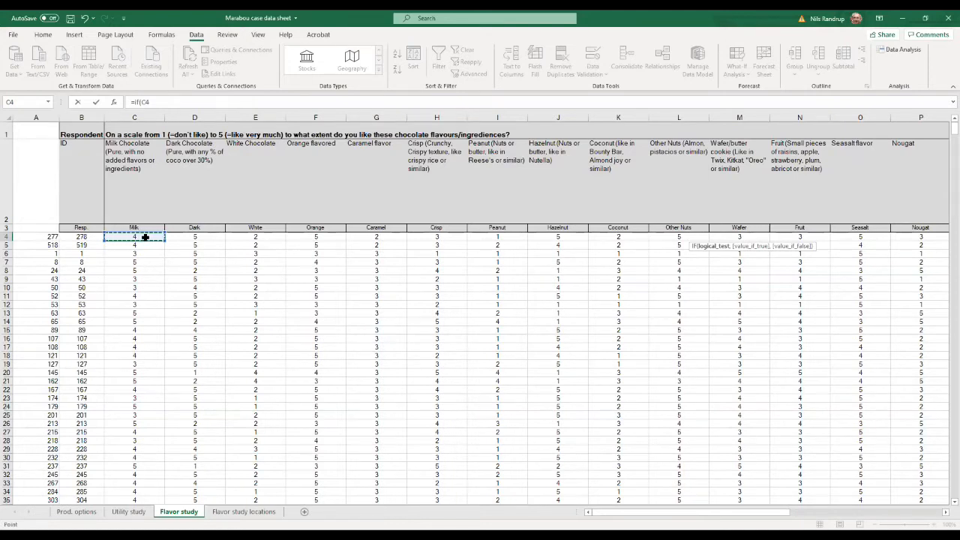
{"action": "left_click", "coordinate": [156, 101]}
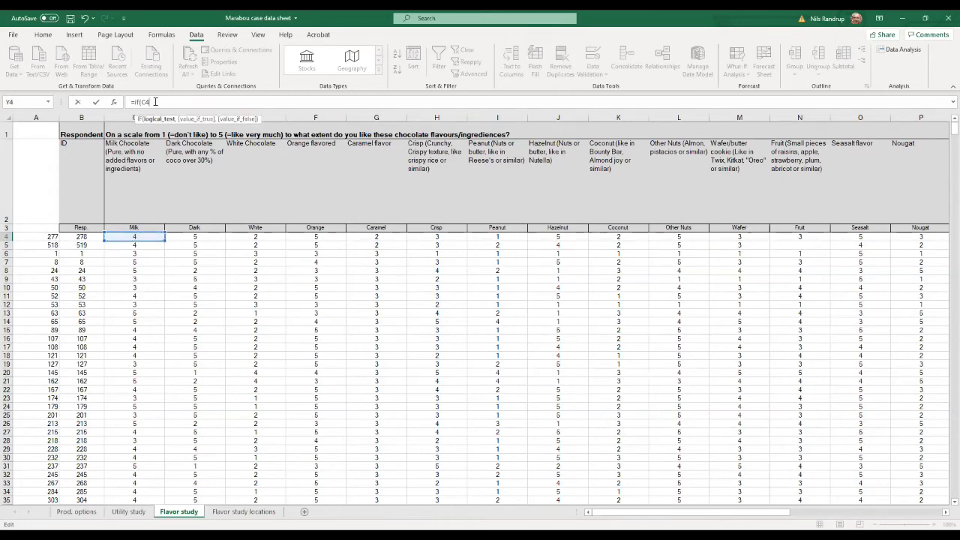
{"action": "type", "text": ">"}
{"action": "type", "text": "0,"}
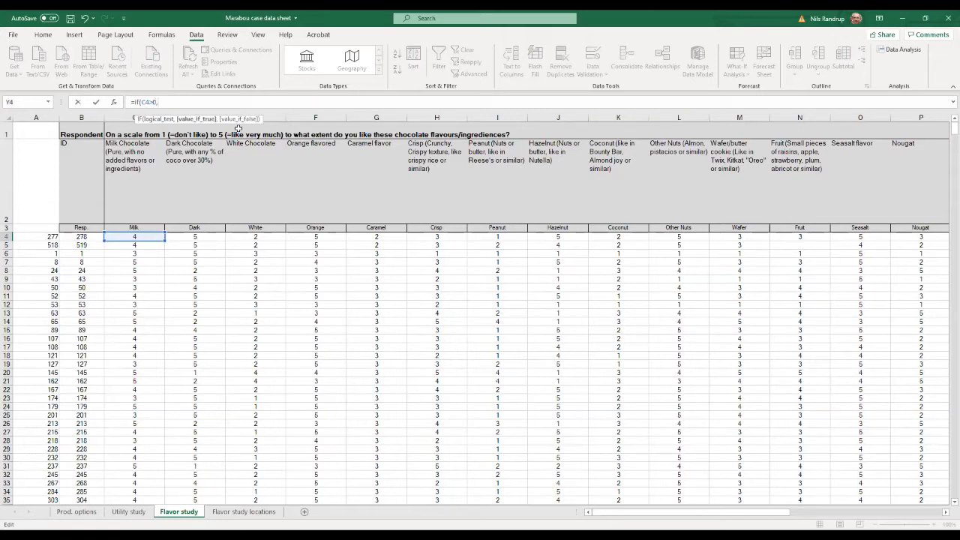
Complete the Y4 formula as =IF(C4>0,C4,C675), returning the original rating when true and the Milk median otherwise.
{"action": "left_click", "coordinate": [144, 237]}
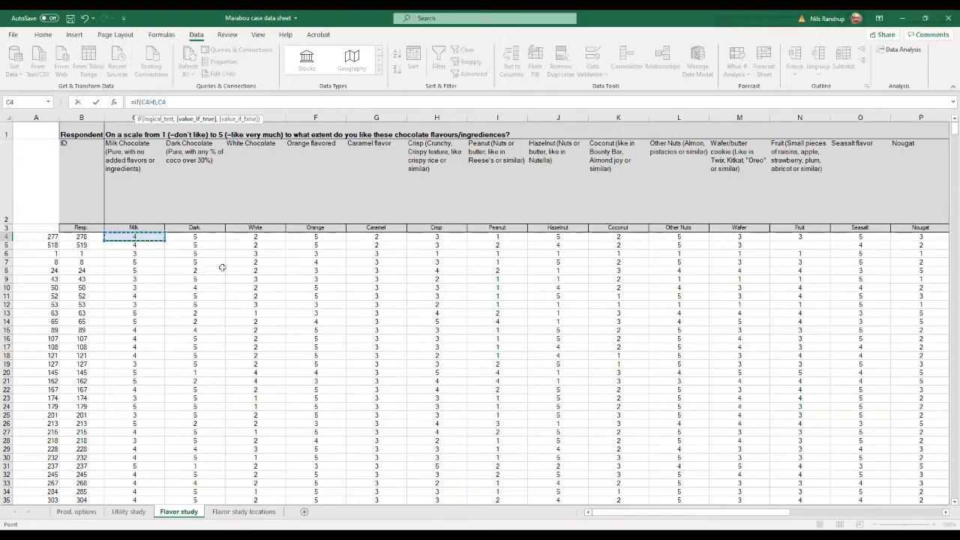
{"action": "type", "text": ","}
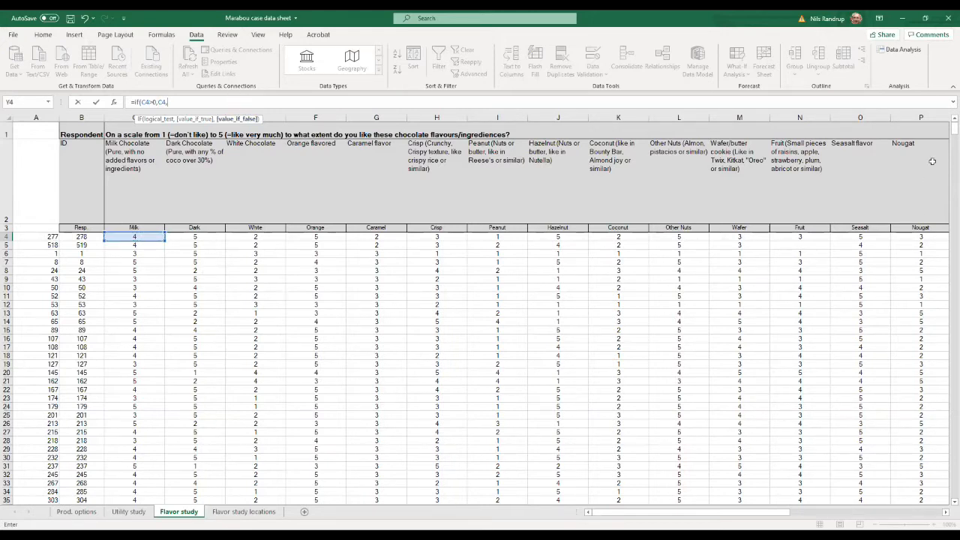
{"action": "left_click_drag", "start_coordinate": [949, 132], "coordinate": [858, 324]}
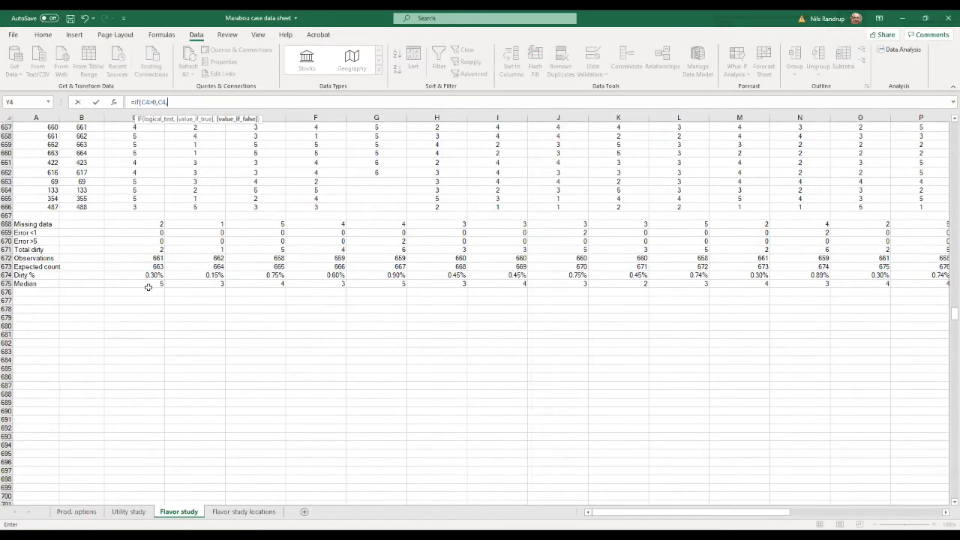
{"action": "left_click", "coordinate": [158, 283]}
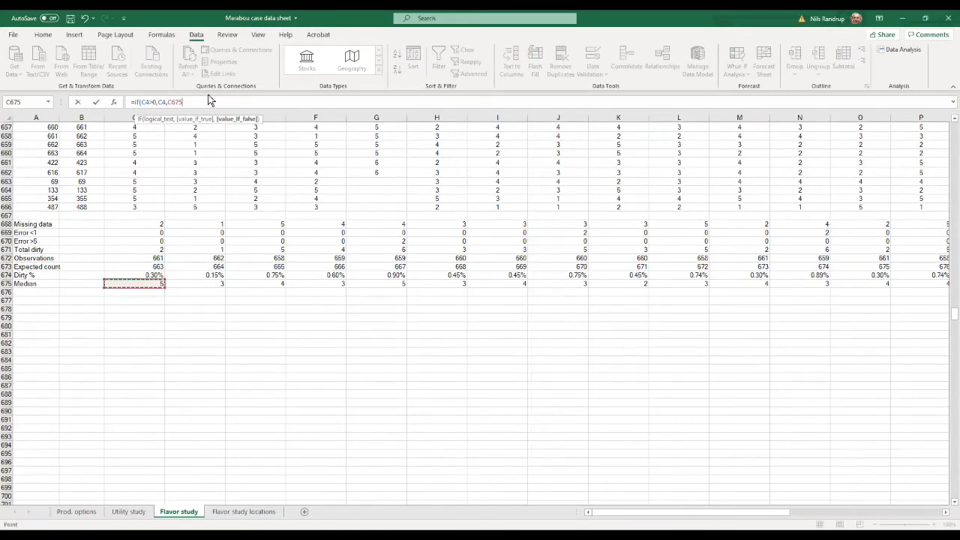
{"action": "type", "text": ")"}
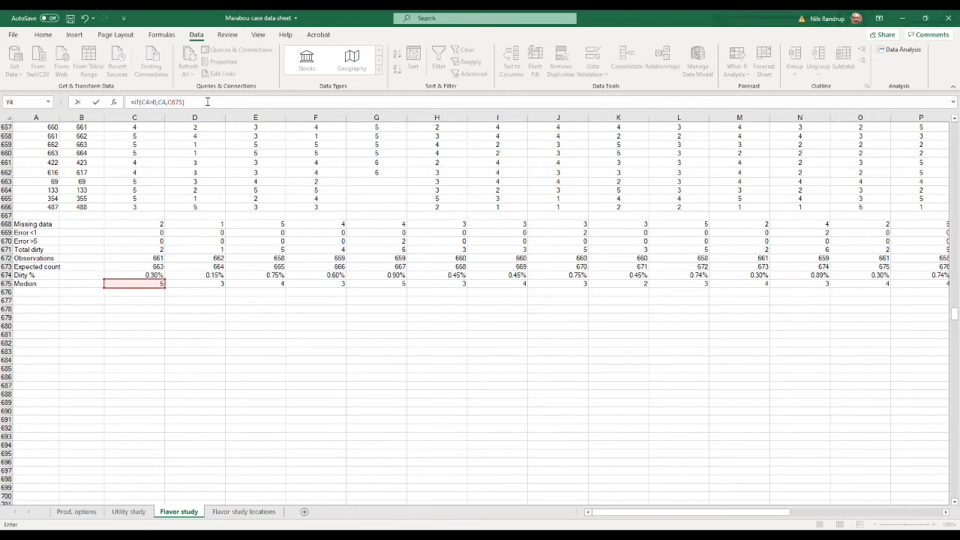
{"action": "key", "text": "Return"}
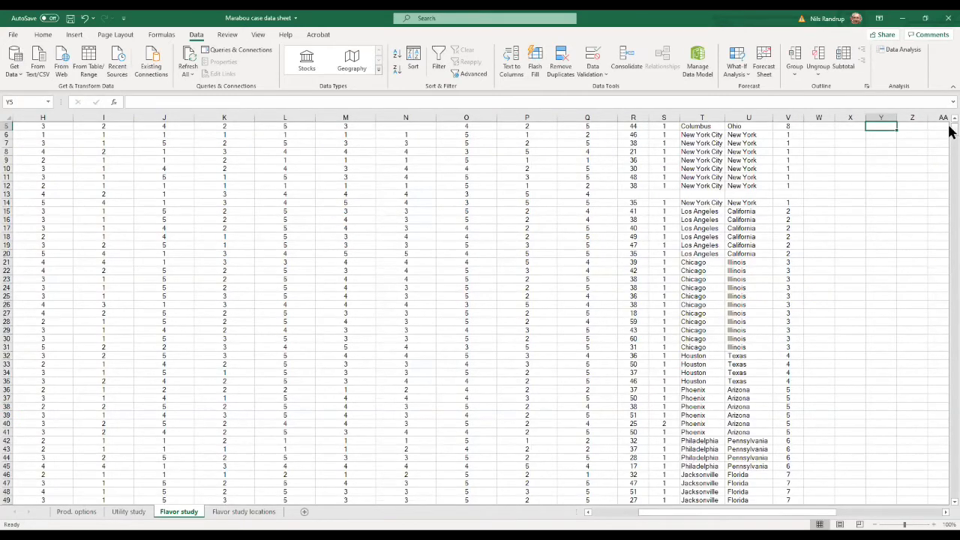
Lock the median's row in the Y4 formula so it reads =IF(C4>0,C4,C$675).
{"action": "scroll", "coordinate": [885, 210], "scroll_direction": "up", "scroll_amount": 2}
{"action": "left_click", "coordinate": [882, 236]}
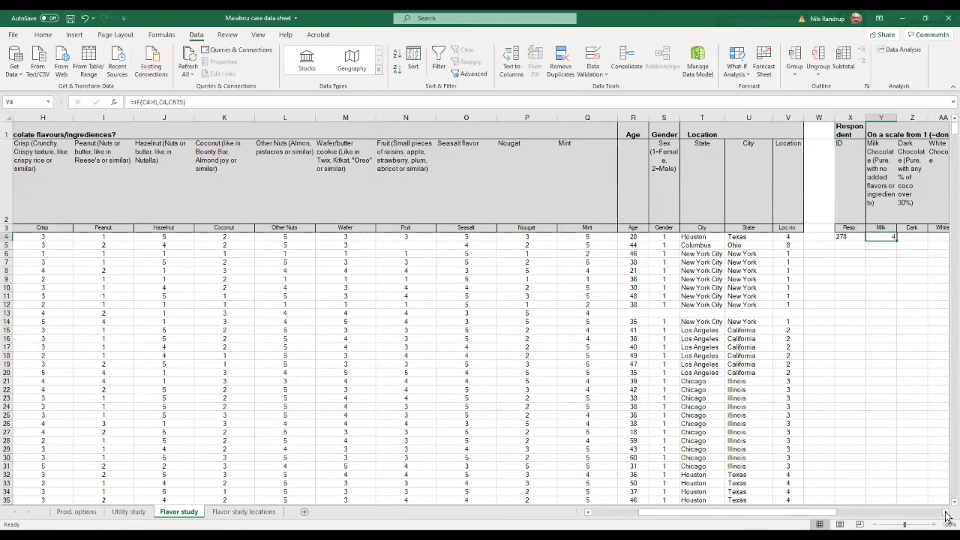
{"action": "scroll", "coordinate": [947, 515], "scroll_direction": "right", "scroll_amount": 3}
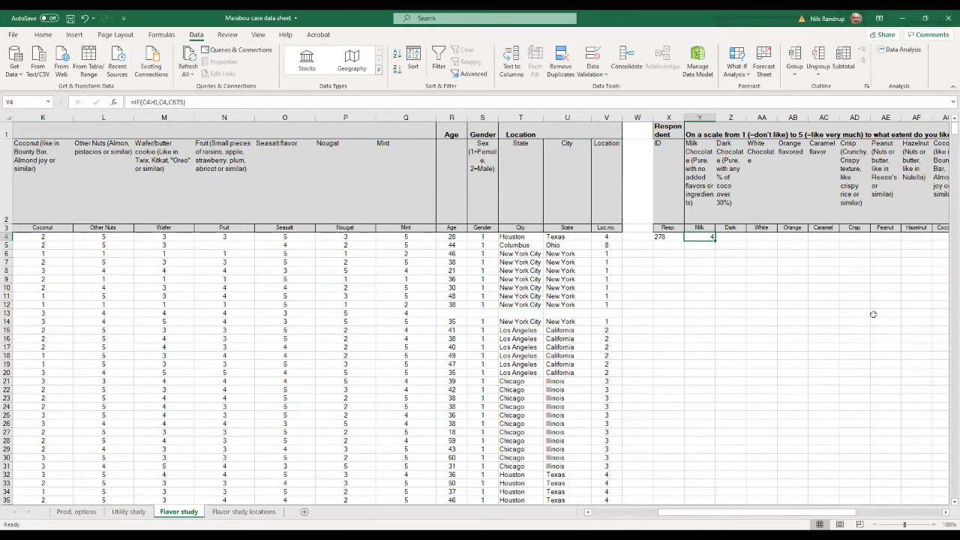
{"action": "left_click", "coordinate": [174, 102]}
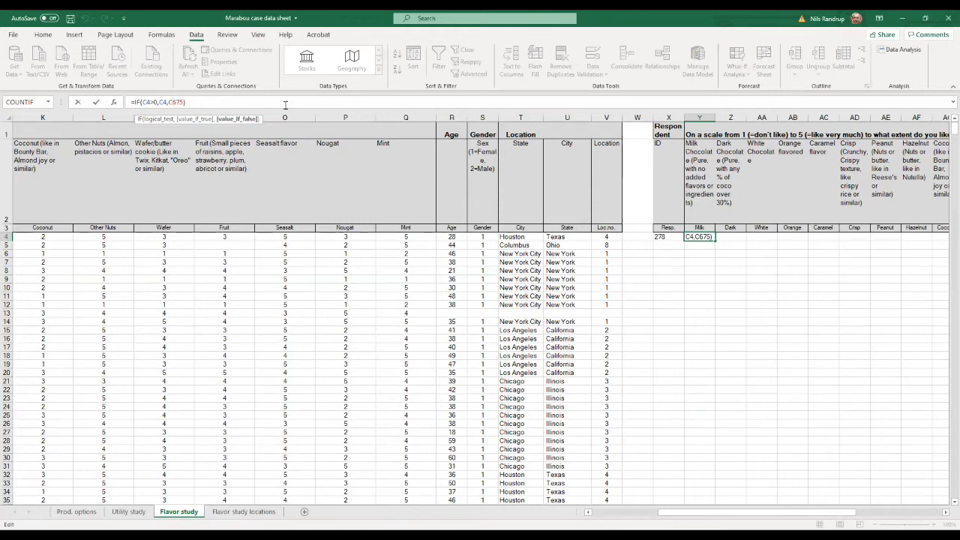
{"action": "type", "text": "$"}
{"action": "left_click", "coordinate": [230, 102]}
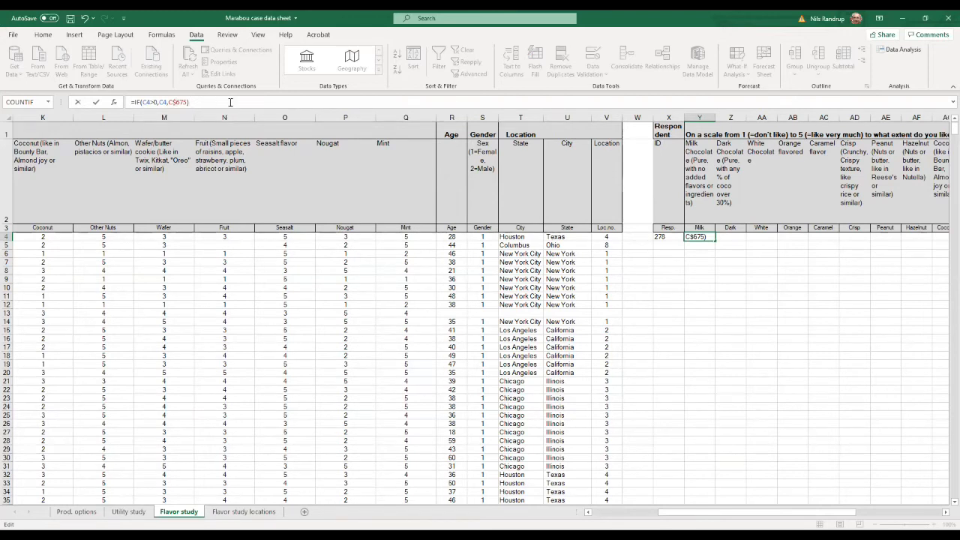
{"action": "key", "text": "Return"}
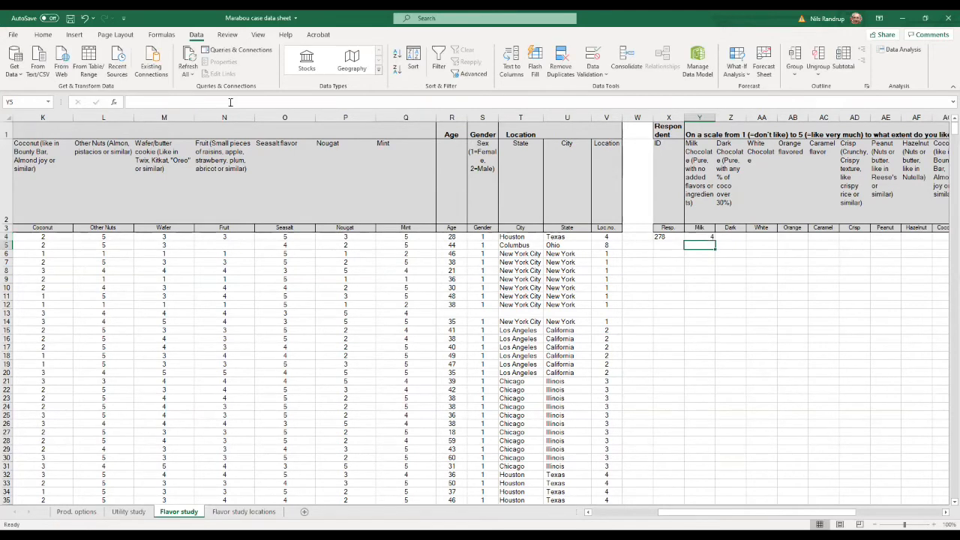
Fill the respondent ID link from X4 down through X666.
{"action": "left_click", "coordinate": [675, 237]}
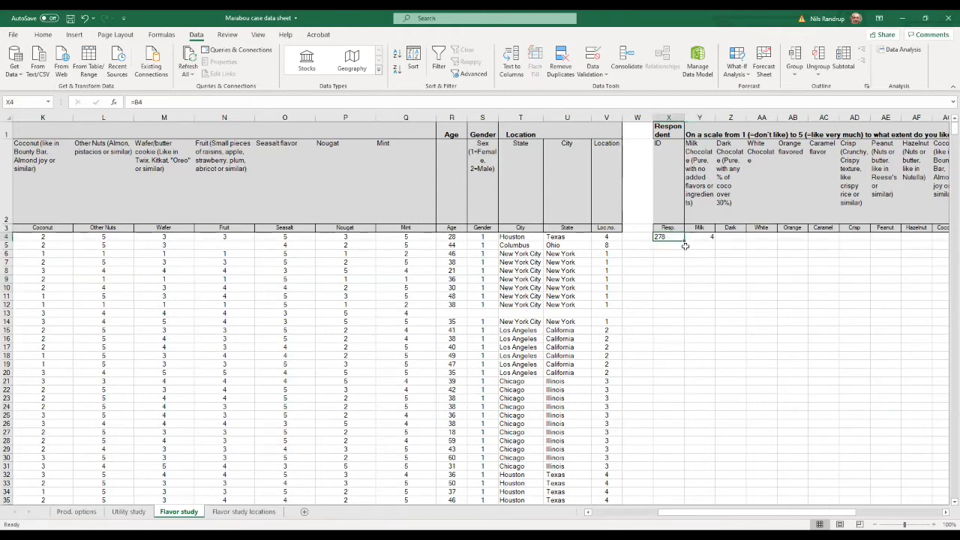
{"action": "left_click_drag", "start_coordinate": [684, 241], "coordinate": [687, 311]}
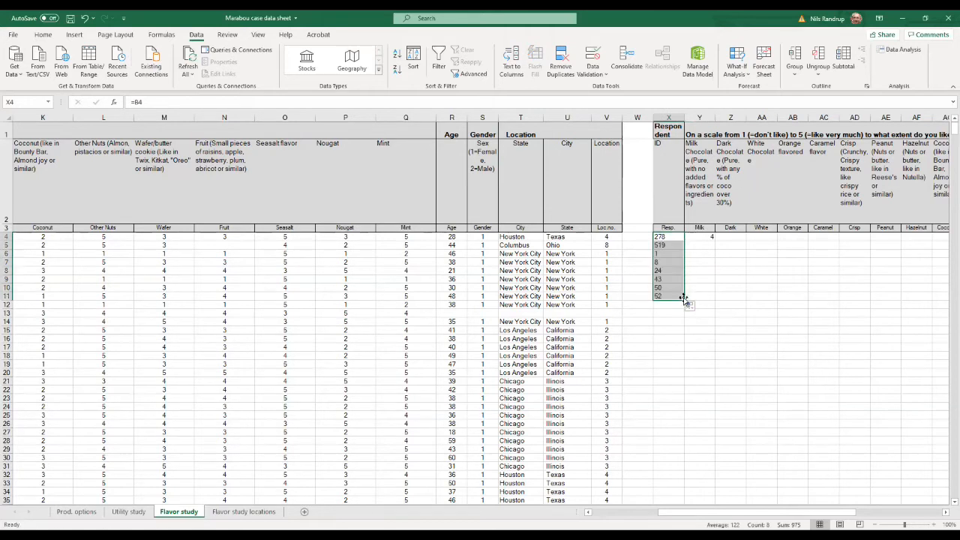
{"action": "left_click", "coordinate": [666, 237]}
{"action": "key", "text": "ctrl+c"}
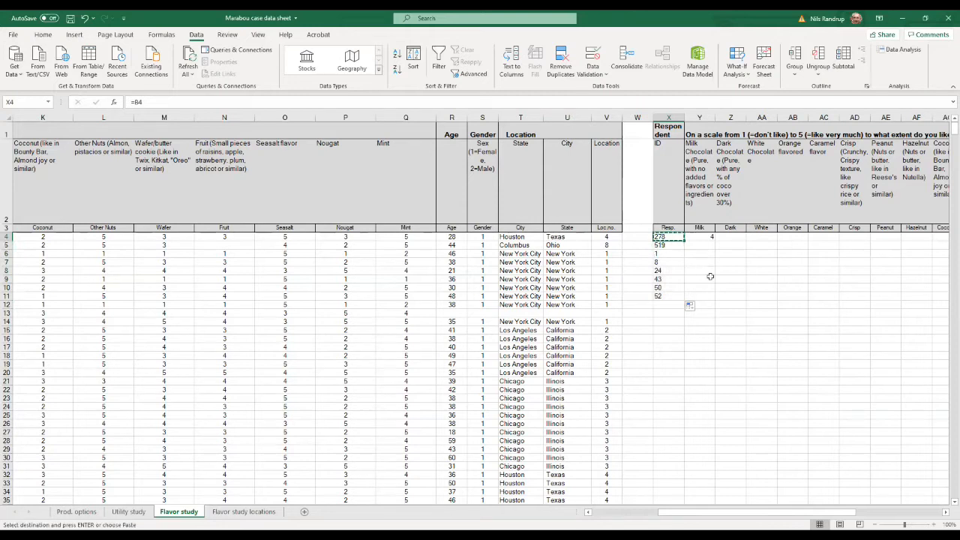
{"action": "key", "text": "Escape"}
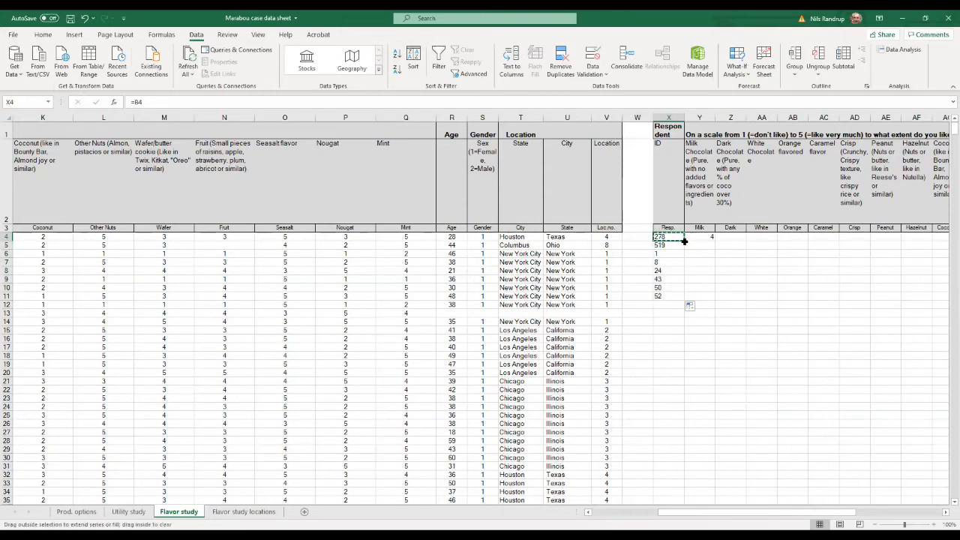
{"action": "key", "text": "ctrl+shift+Down"}
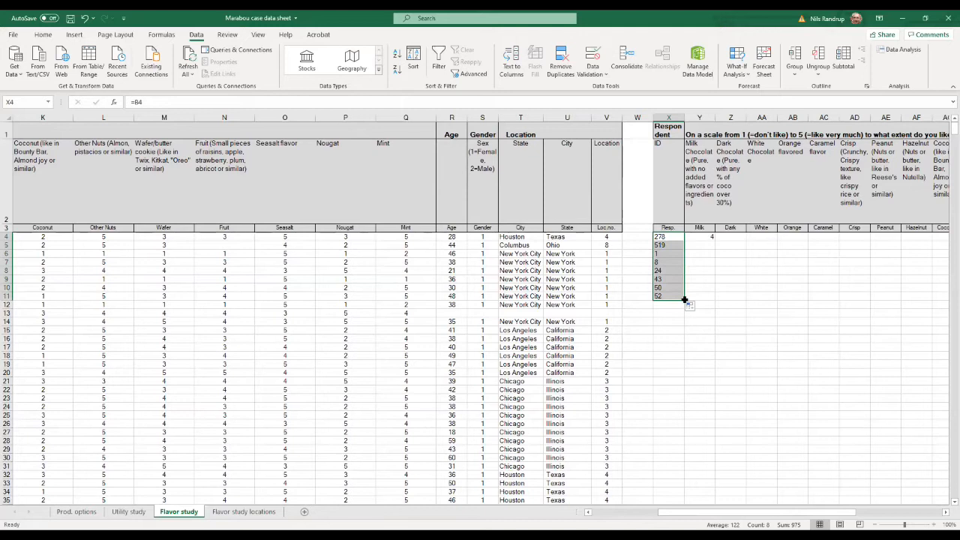
{"action": "left_click", "coordinate": [692, 336]}
{"action": "left_click_drag", "start_coordinate": [670, 239], "coordinate": [669, 287]}
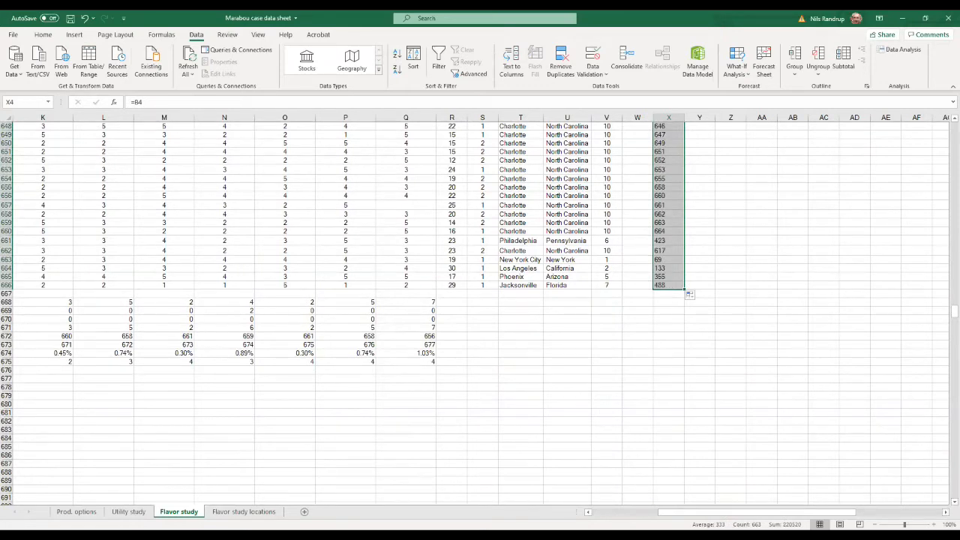
Fill the Y4 IF formula across to the Mint column AM and down through row 666.
{"action": "left_click_drag", "start_coordinate": [953, 314], "coordinate": [952, 129]}
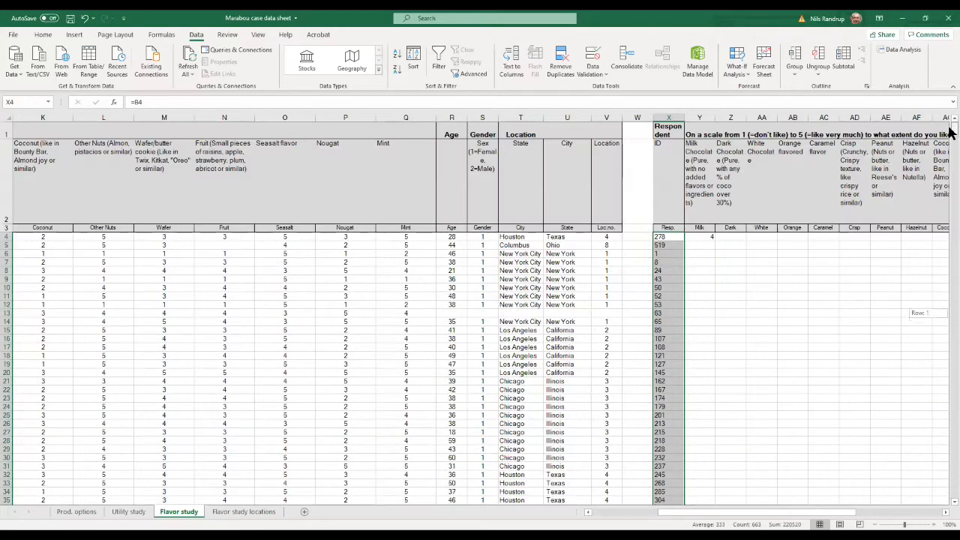
{"action": "left_click", "coordinate": [710, 238]}
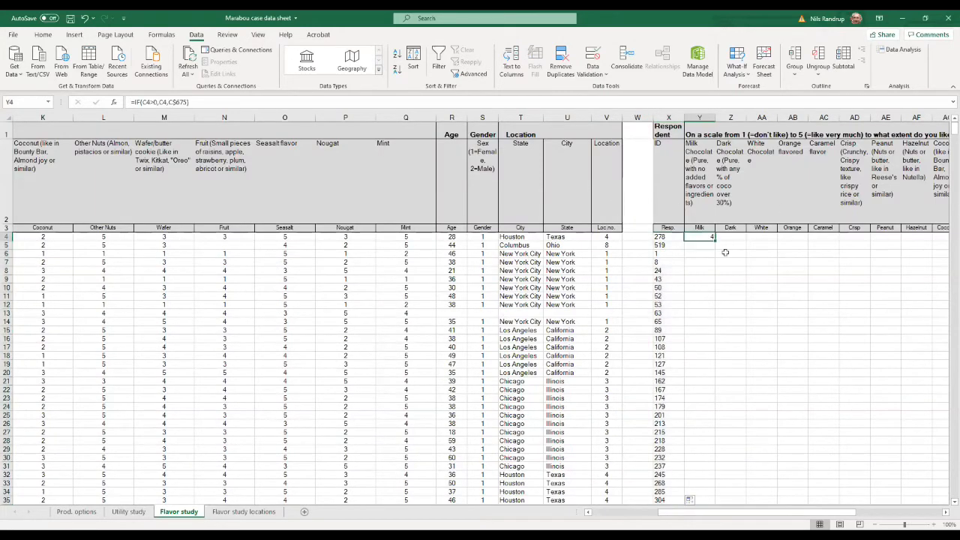
{"action": "left_click_drag", "start_coordinate": [715, 240], "coordinate": [849, 255]}
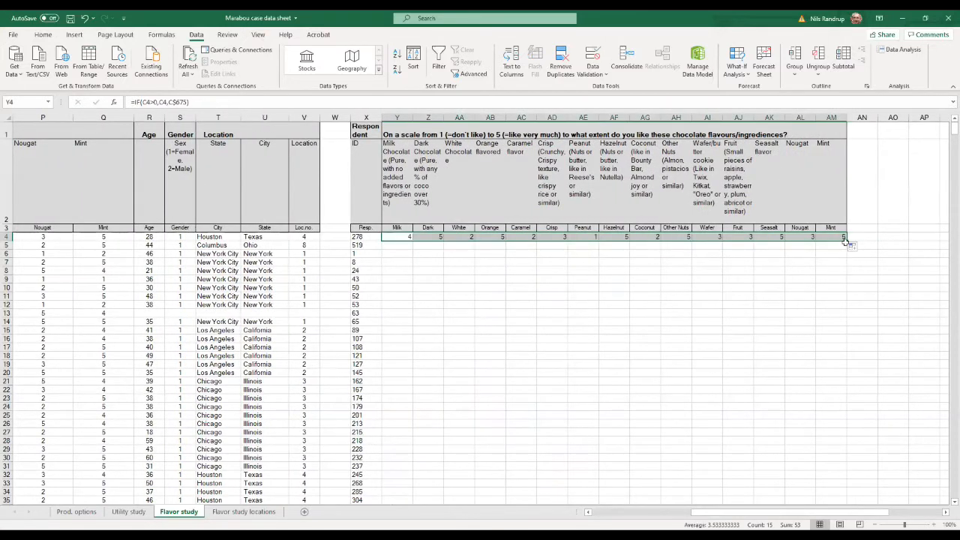
{"action": "left_click_drag", "start_coordinate": [847, 240], "coordinate": [835, 438]}
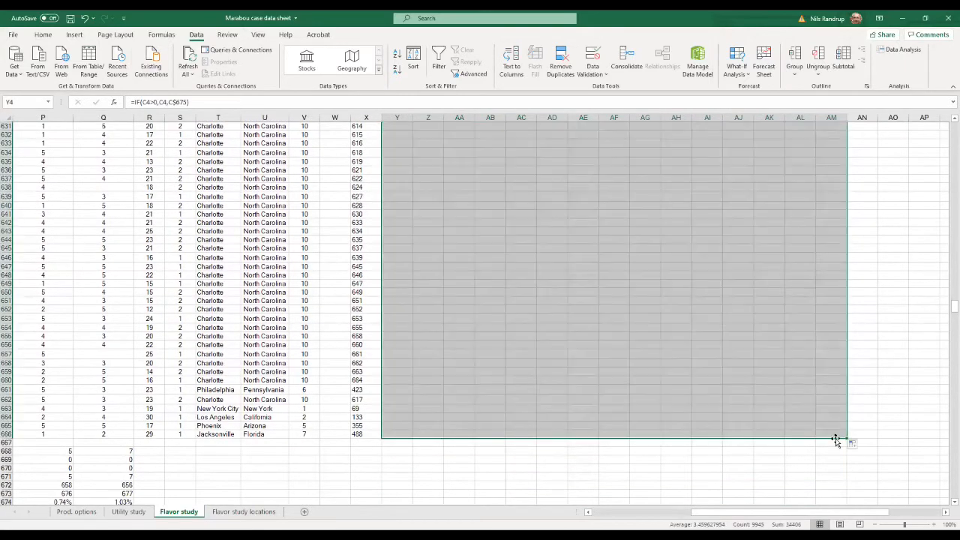
Review the filled ratings in Y4:AM666, then examine the original caramel ratings near row 661 and the data-quality summary below them.
{"action": "scroll", "coordinate": [895, 414], "scroll_direction": "up", "scroll_amount": 1}
{"action": "scroll", "coordinate": [895, 414], "scroll_direction": "up", "scroll_amount": 20}
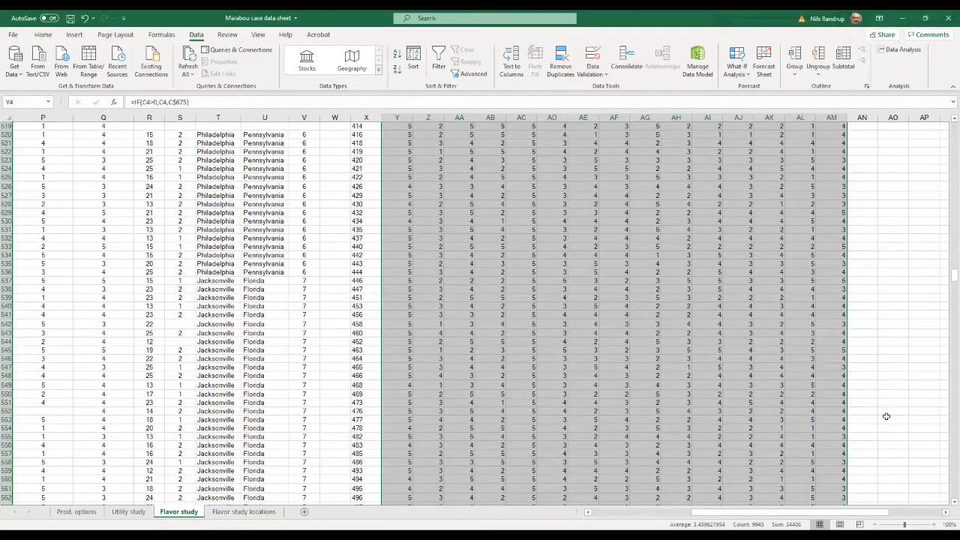
{"action": "scroll", "coordinate": [862, 252], "scroll_direction": "up", "scroll_amount": 20}
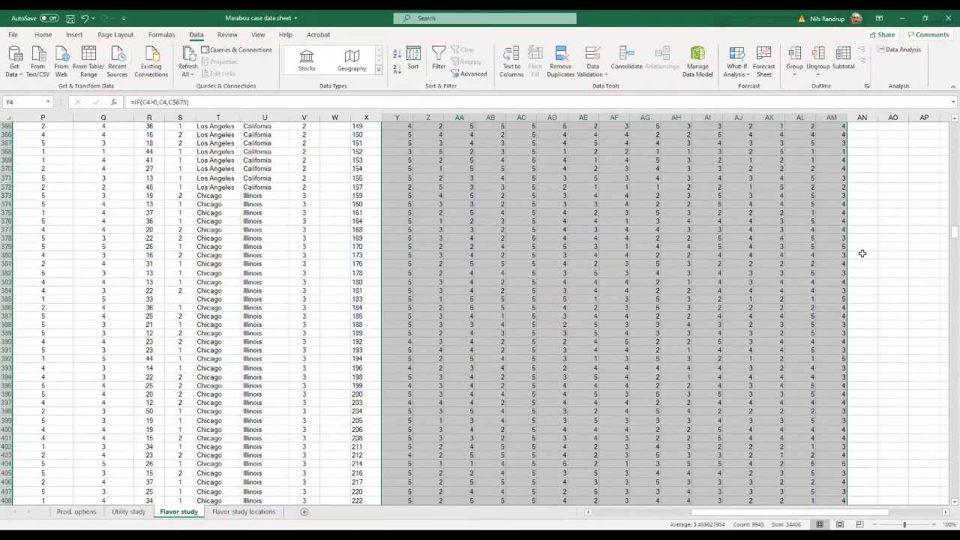
{"action": "scroll", "coordinate": [860, 253], "scroll_direction": "up", "scroll_amount": 20}
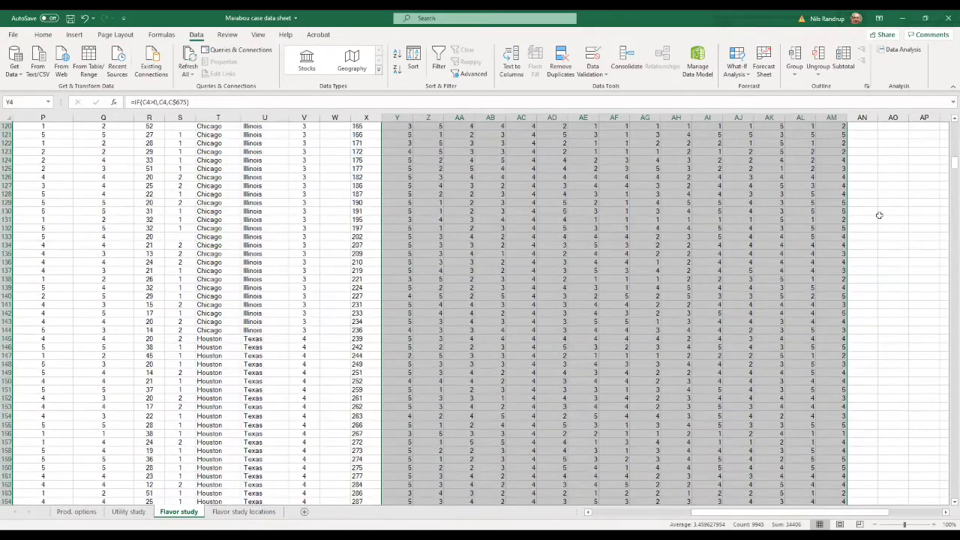
{"action": "left_click_drag", "start_coordinate": [951, 170], "coordinate": [950, 133]}
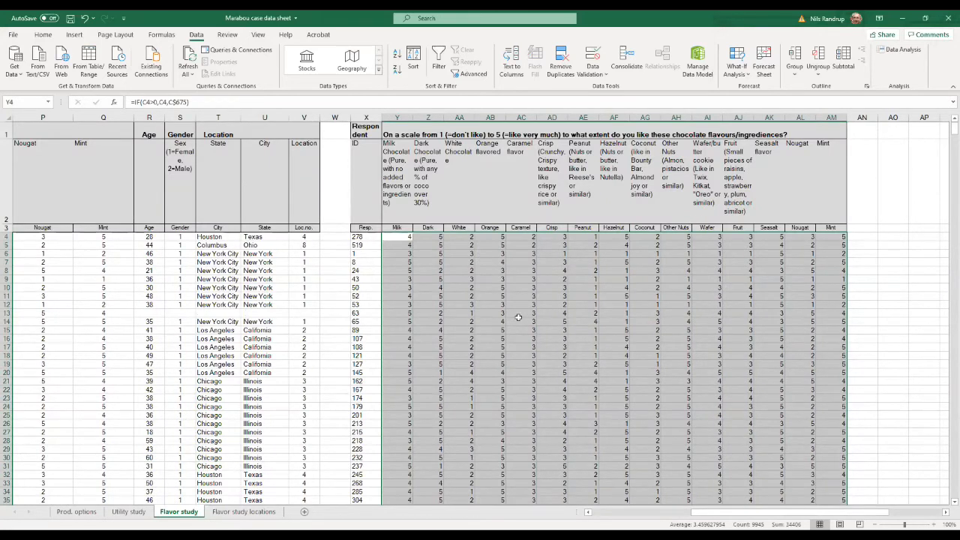
{"action": "left_click", "coordinate": [600, 513]}
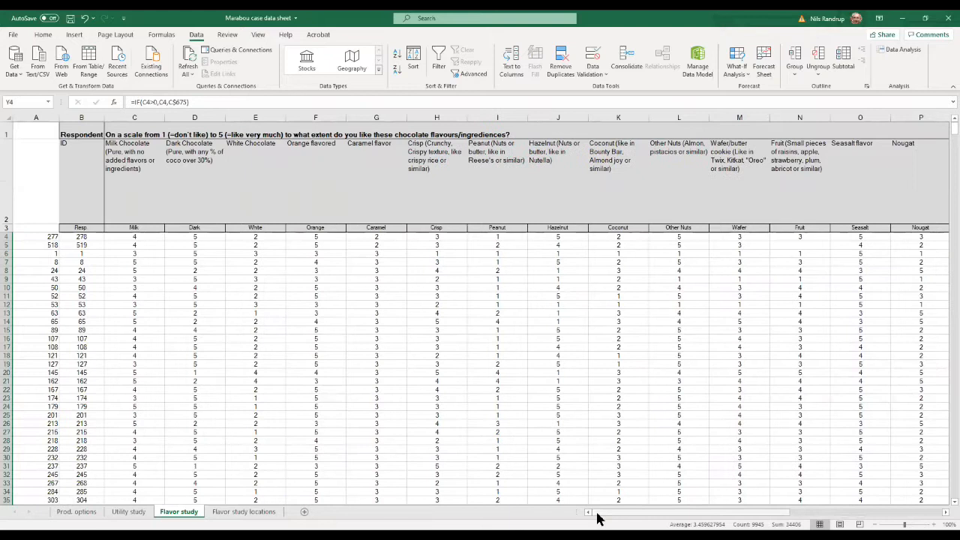
{"action": "scroll", "coordinate": [493, 412], "scroll_direction": "down", "scroll_amount": 12}
{"action": "scroll", "coordinate": [493, 413], "scroll_direction": "down", "scroll_amount": 2}
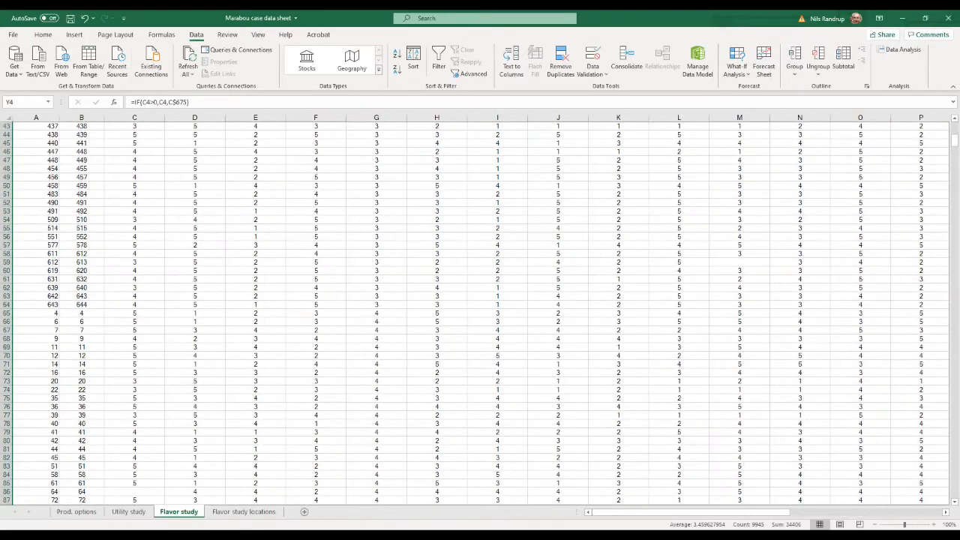
{"action": "left_click_drag", "start_coordinate": [950, 147], "coordinate": [948, 318]}
{"action": "scroll", "coordinate": [948, 318], "scroll_direction": "down", "scroll_amount": 5}
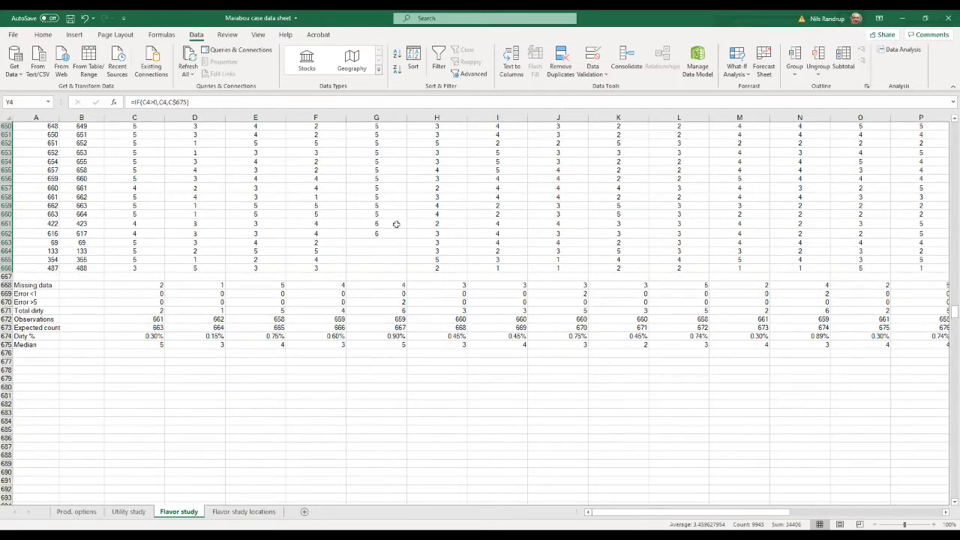
Try clearing the two out-of-range caramel ratings in G661:G662, check the Error >5 count in G670, and undo the deletion.
{"action": "left_click_drag", "start_coordinate": [390, 222], "coordinate": [384, 232]}
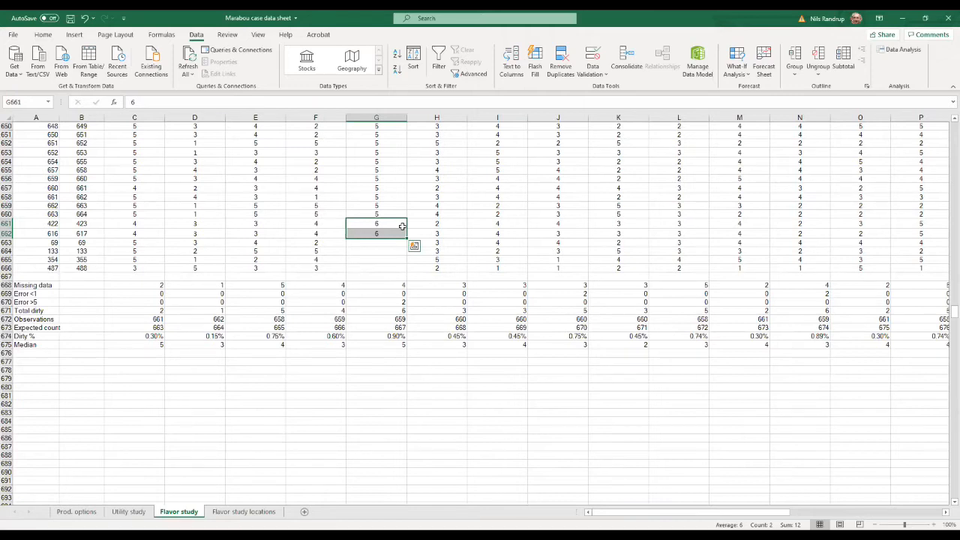
{"action": "key", "text": "Delete"}
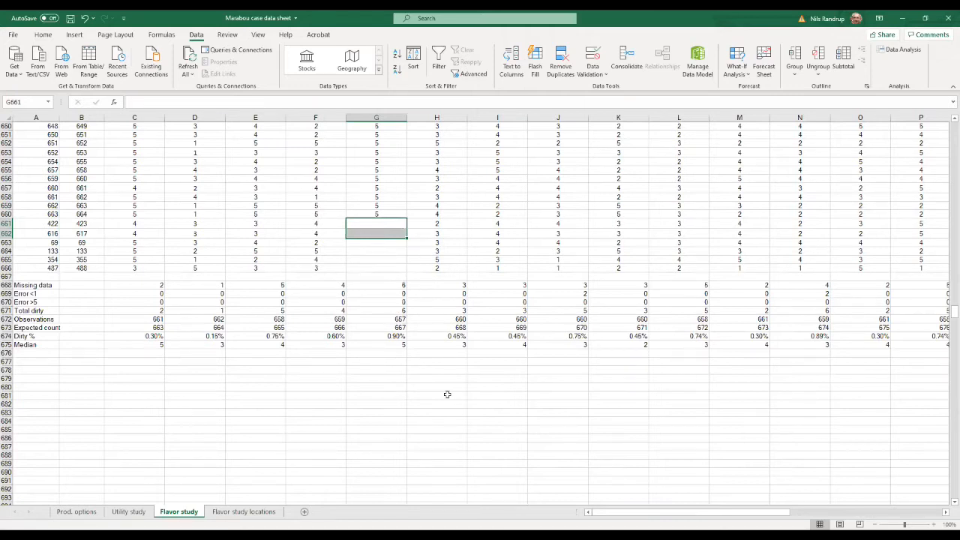
{"action": "left_click", "coordinate": [409, 302]}
{"action": "left_click", "coordinate": [402, 302]}
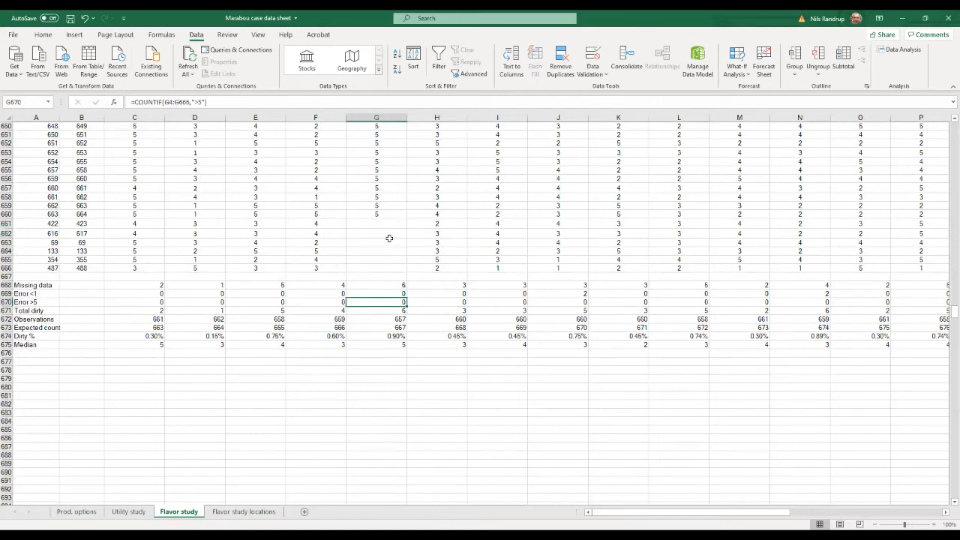
{"action": "left_click_drag", "start_coordinate": [396, 220], "coordinate": [397, 229]}
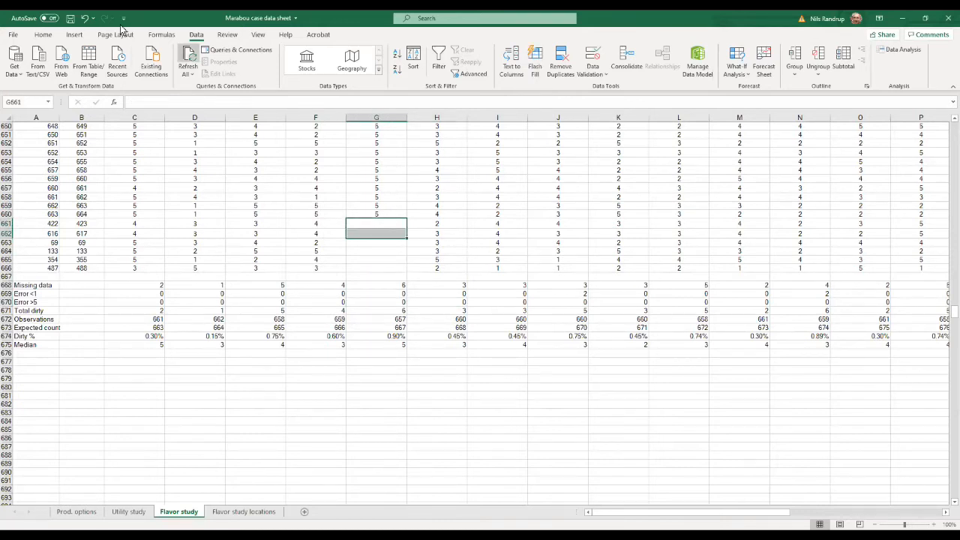
{"action": "left_click", "coordinate": [84, 18]}
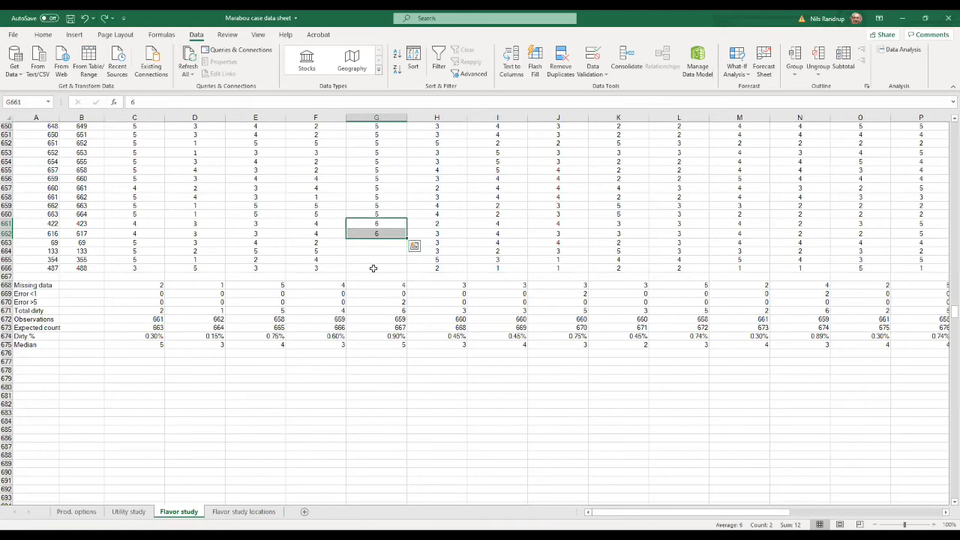
Format the two caramel ratings in G661:G662 as Text and check the caramel Total dirty formula in G671.
{"action": "right_click", "coordinate": [363, 224]}
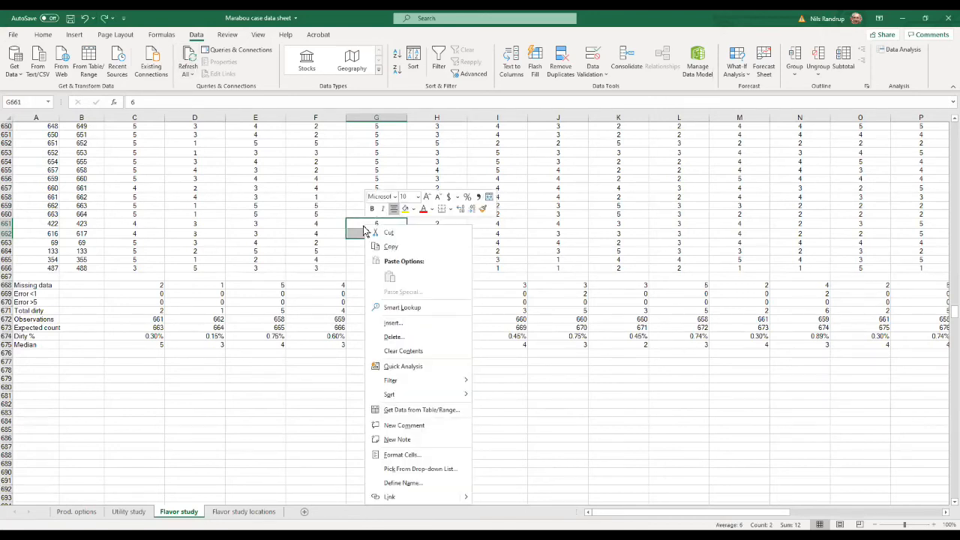
{"action": "left_click", "coordinate": [435, 459]}
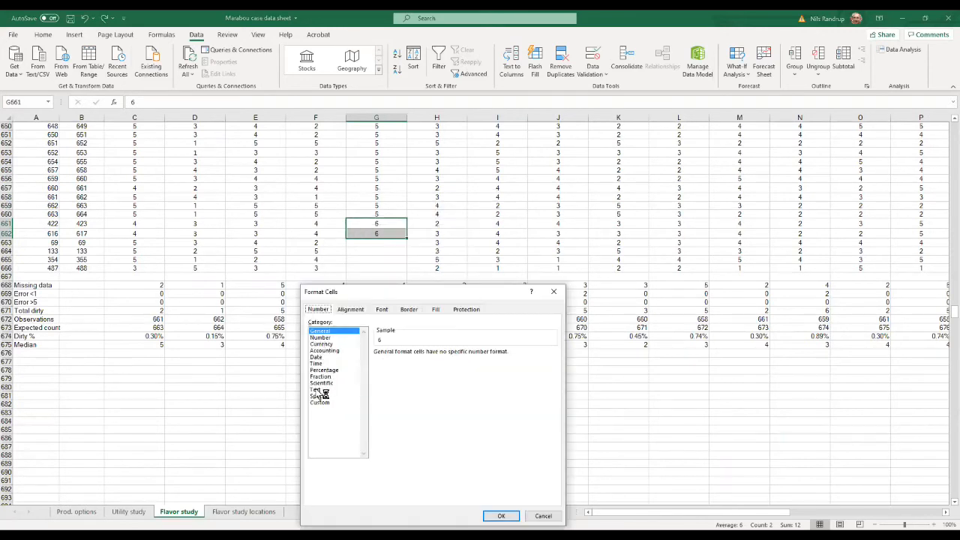
{"action": "left_click", "coordinate": [323, 391]}
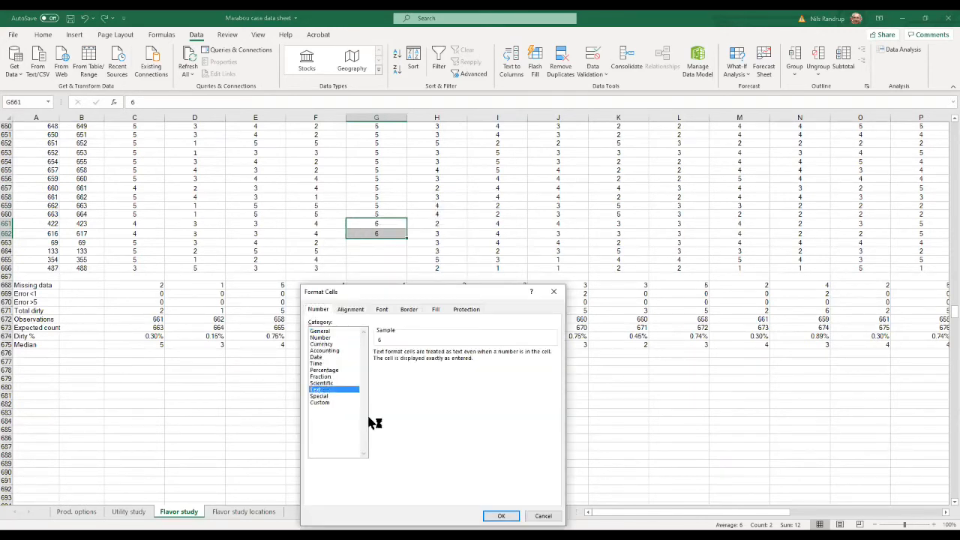
{"action": "left_click", "coordinate": [505, 517]}
{"action": "left_click", "coordinate": [466, 447]}
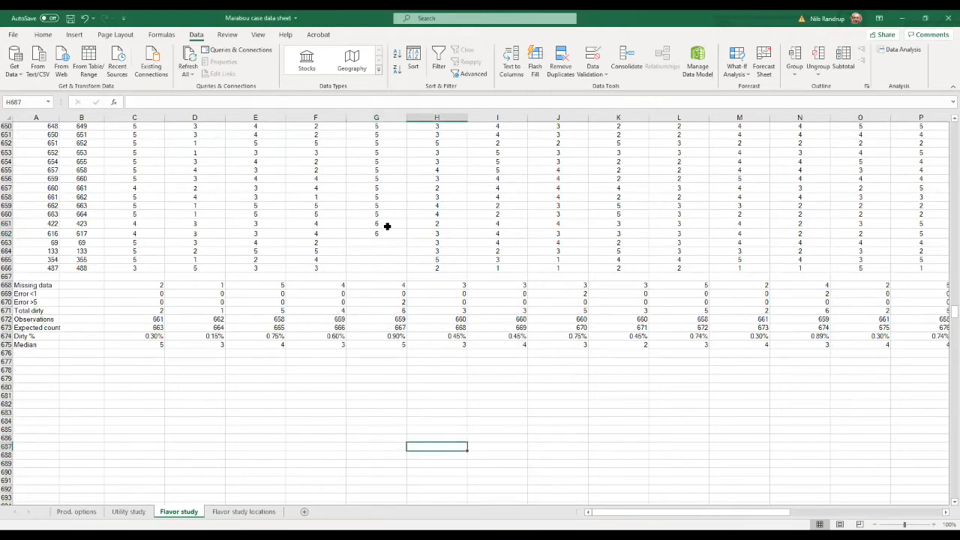
{"action": "left_click_drag", "start_coordinate": [387, 226], "coordinate": [387, 233]}
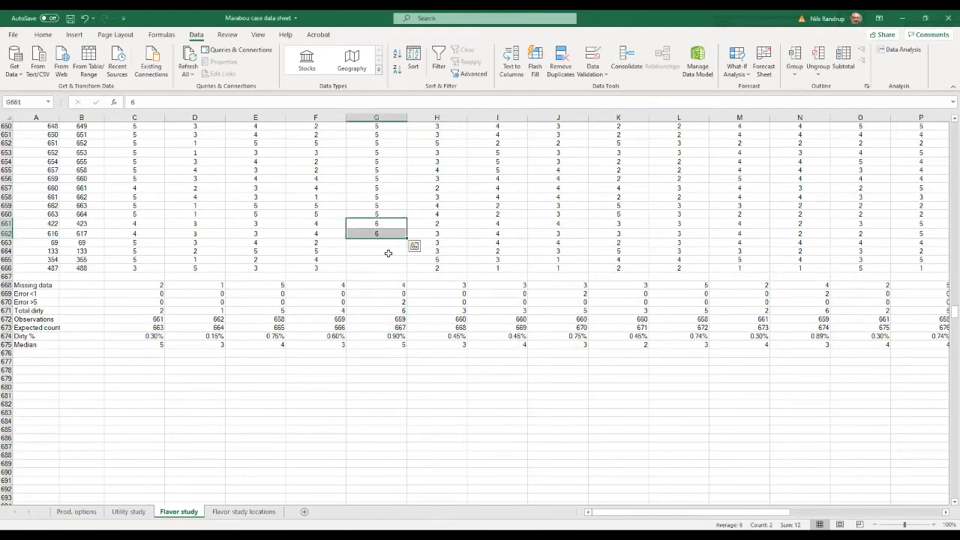
{"action": "left_click", "coordinate": [403, 310]}
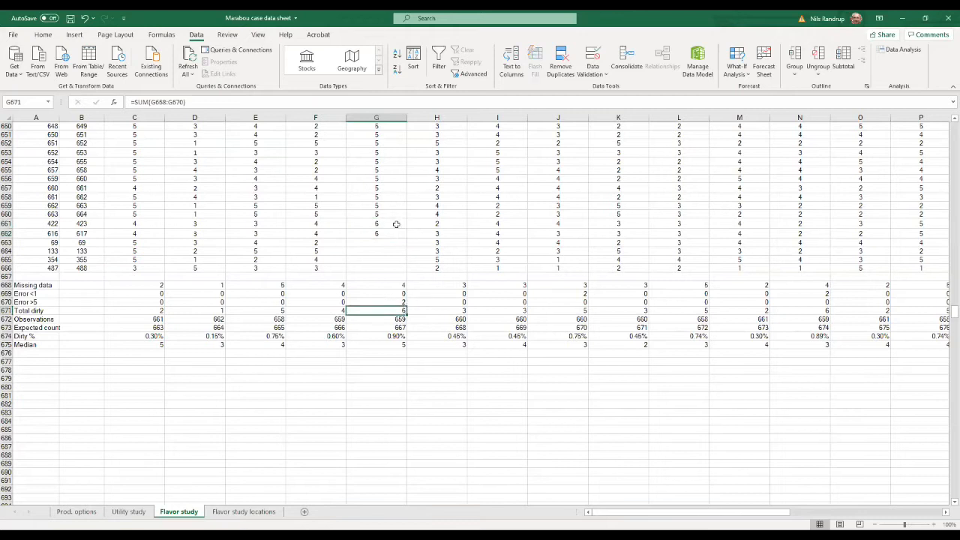
Clear the two caramel ratings of 6 in G661:G662 and check the hazelnut Error <1 count in J669.
{"action": "left_click_drag", "start_coordinate": [396, 225], "coordinate": [397, 234]}
{"action": "key", "text": "Delete"}
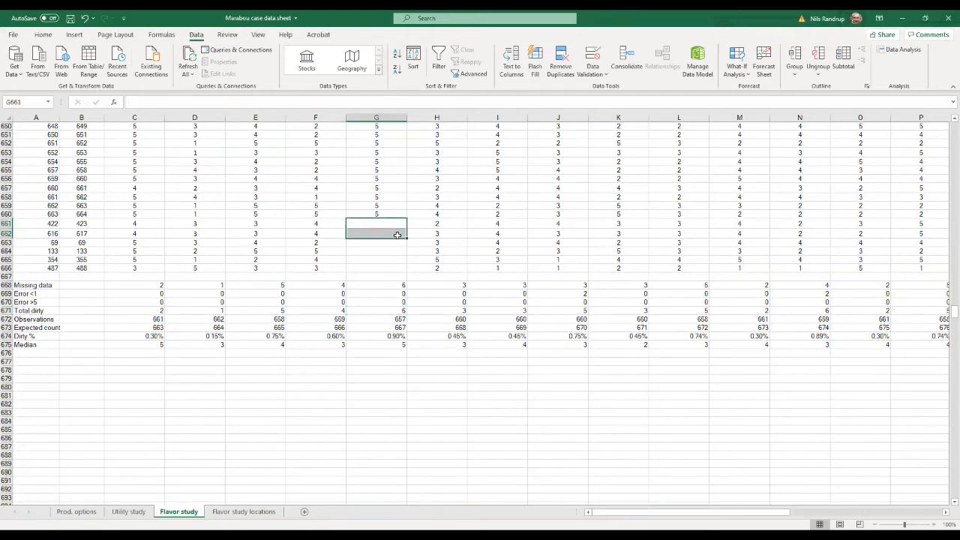
{"action": "left_click", "coordinate": [536, 292]}
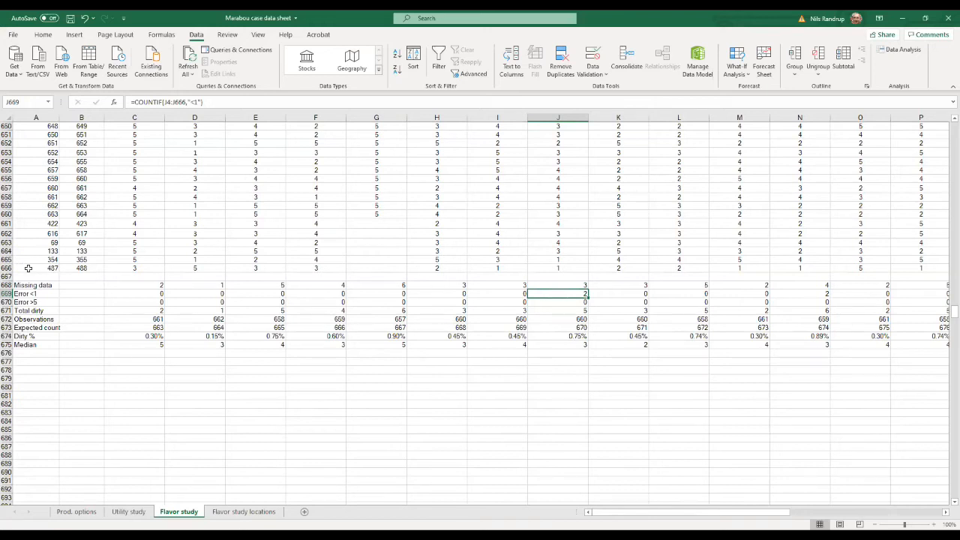
Sort the original Flavor study data in B3:V666 by Hazelnut from smallest to largest, treating row 3 as headers.
{"action": "left_click", "coordinate": [927, 512]}
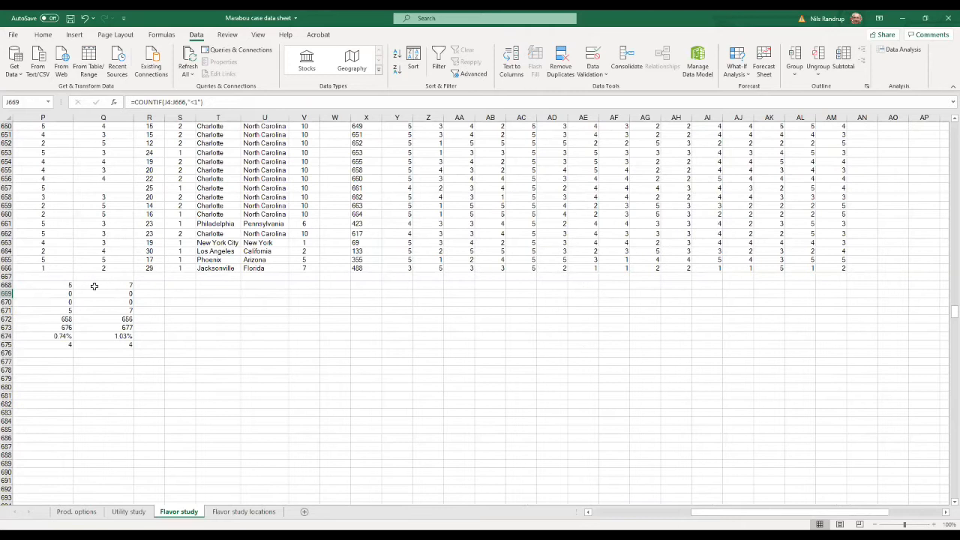
{"action": "left_click", "coordinate": [843, 269]}
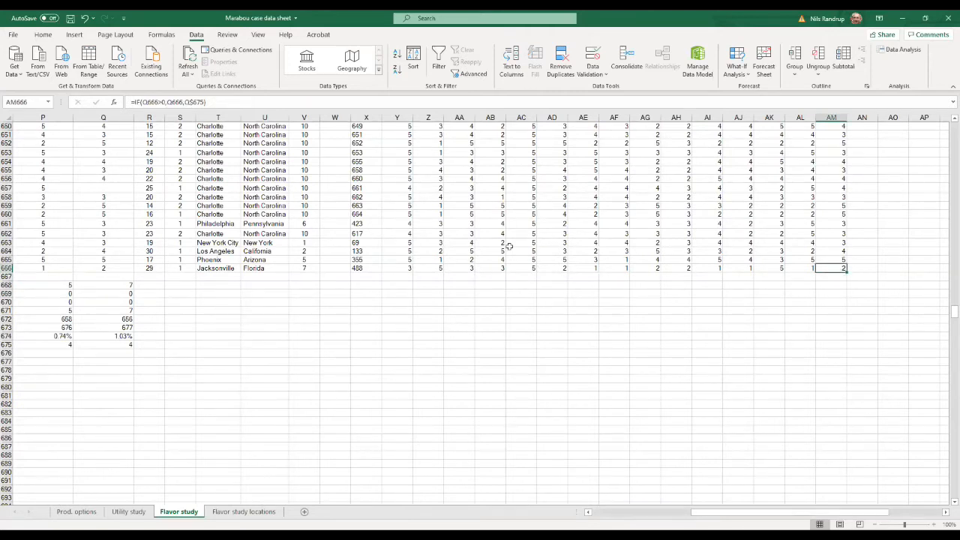
{"action": "left_click_drag", "start_coordinate": [307, 267], "coordinate": [3, 23]}
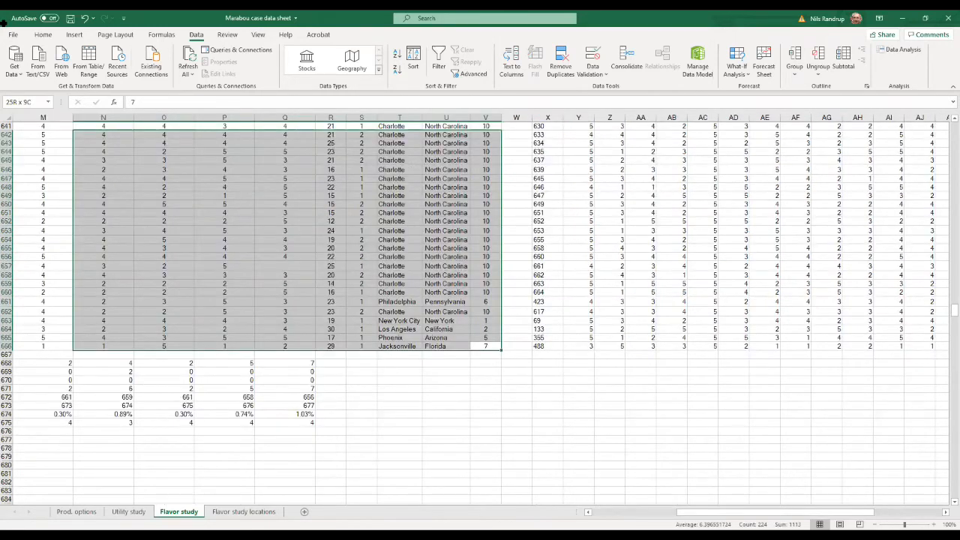
{"action": "left_click_drag", "start_coordinate": [3, 22], "coordinate": [84, 230]}
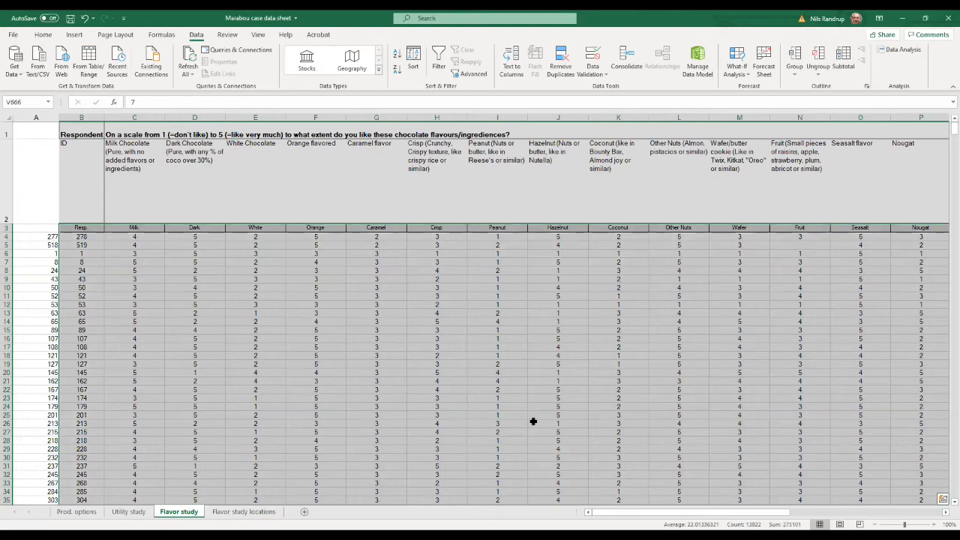
{"action": "scroll", "coordinate": [694, 443], "scroll_direction": "down", "scroll_amount": 20}
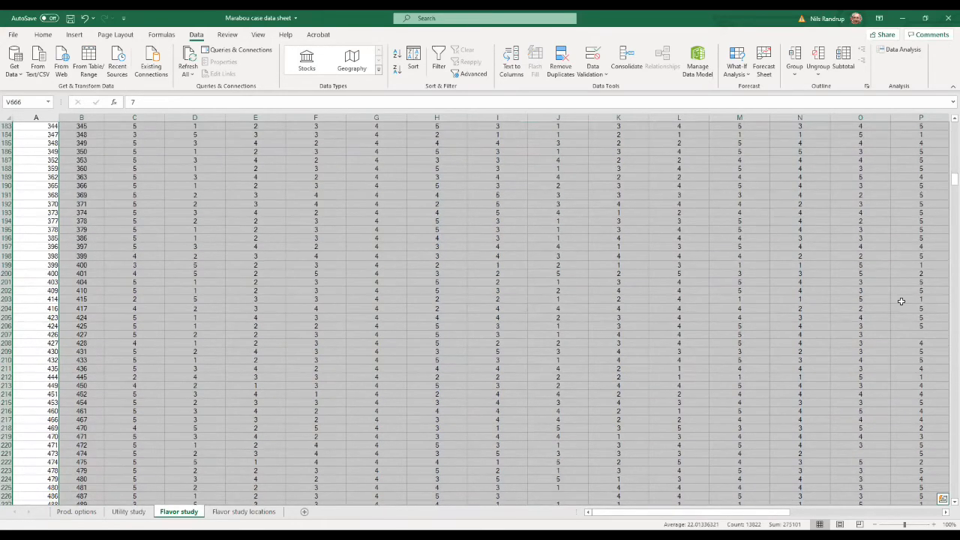
{"action": "left_click_drag", "start_coordinate": [949, 185], "coordinate": [951, 315]}
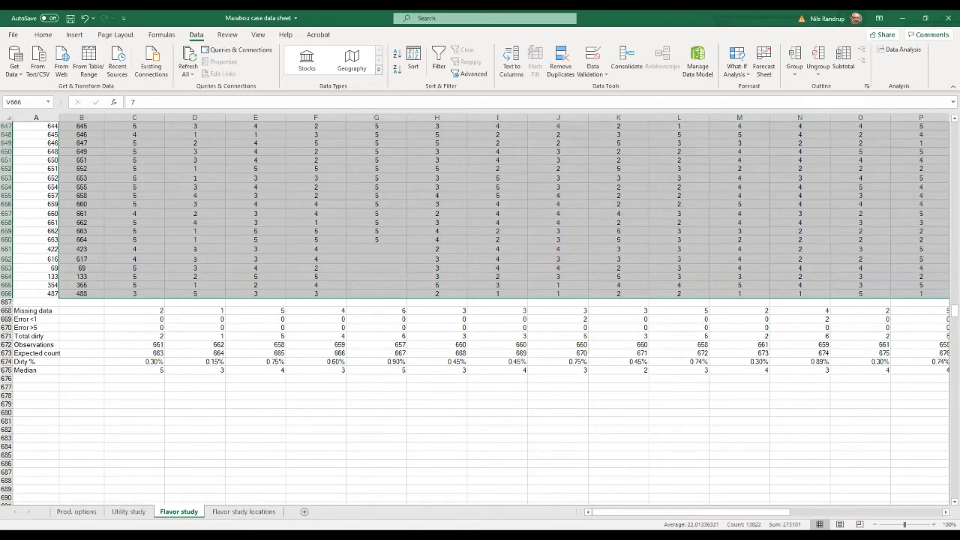
{"action": "left_click_drag", "start_coordinate": [950, 314], "coordinate": [955, 128]}
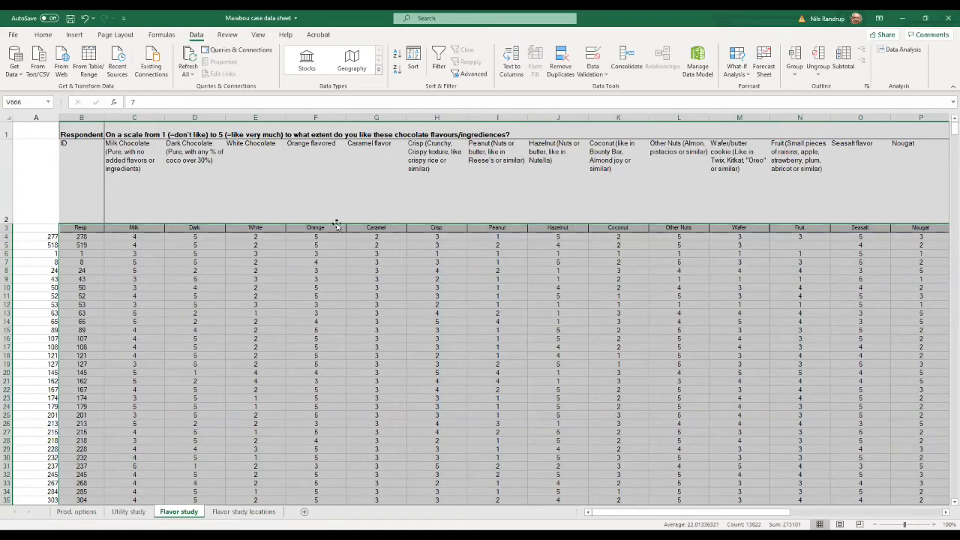
{"action": "left_click", "coordinate": [408, 66]}
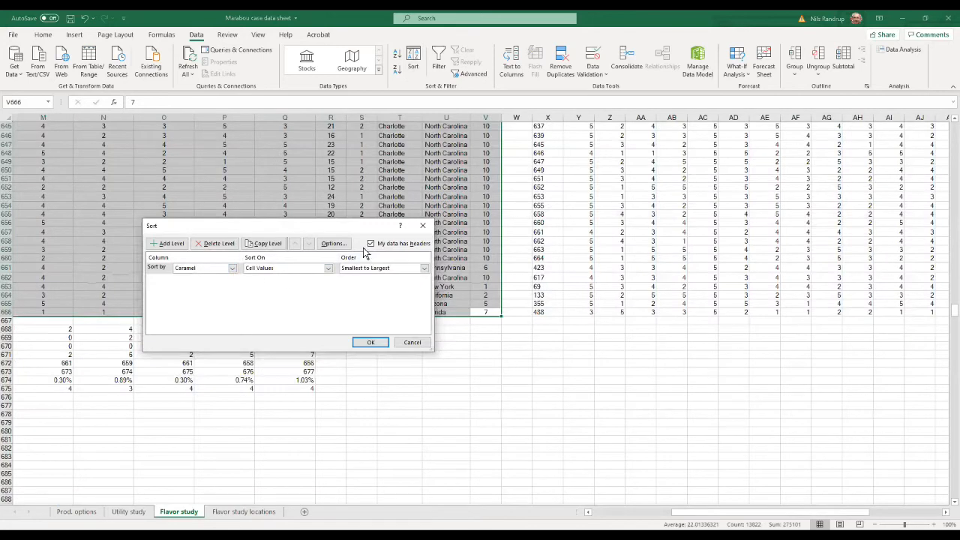
{"action": "left_click", "coordinate": [232, 270]}
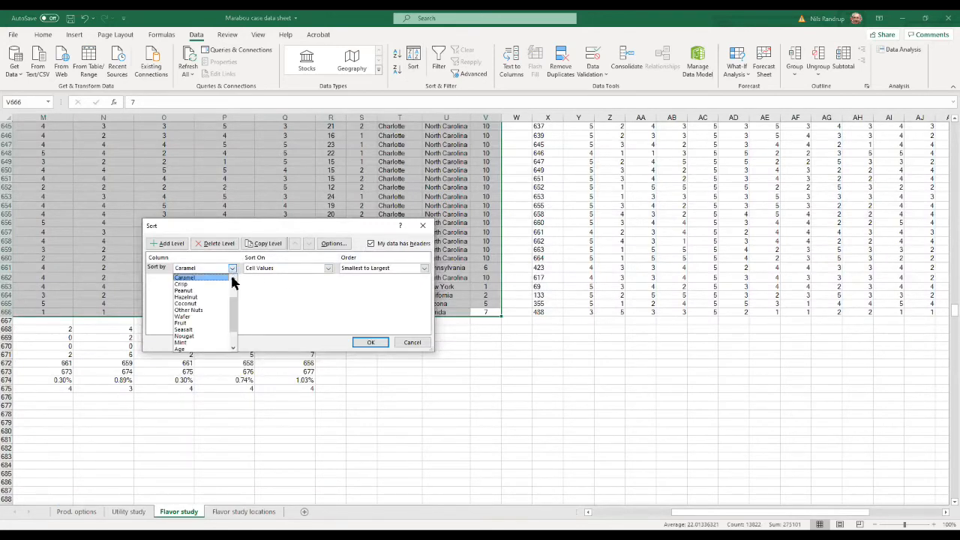
{"action": "left_click", "coordinate": [201, 297]}
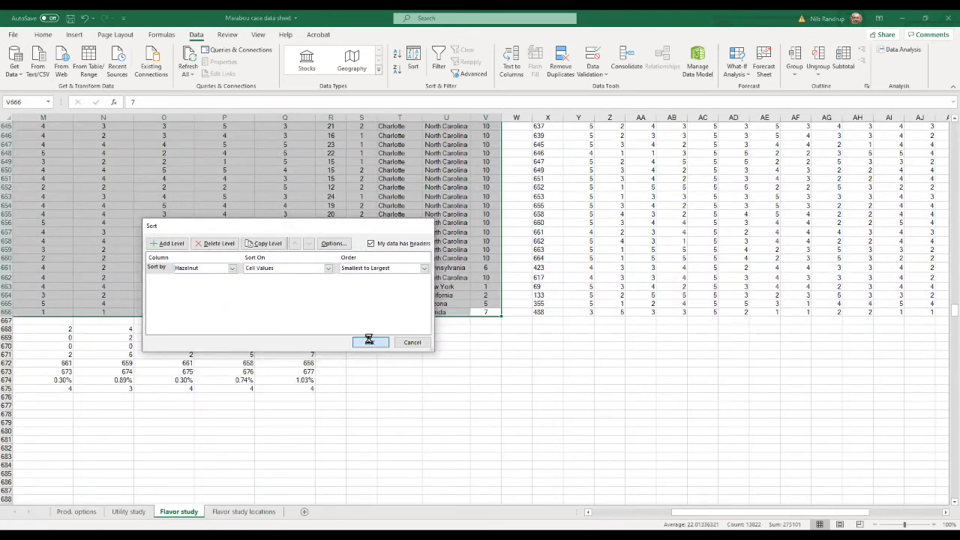
{"action": "left_click", "coordinate": [370, 342]}
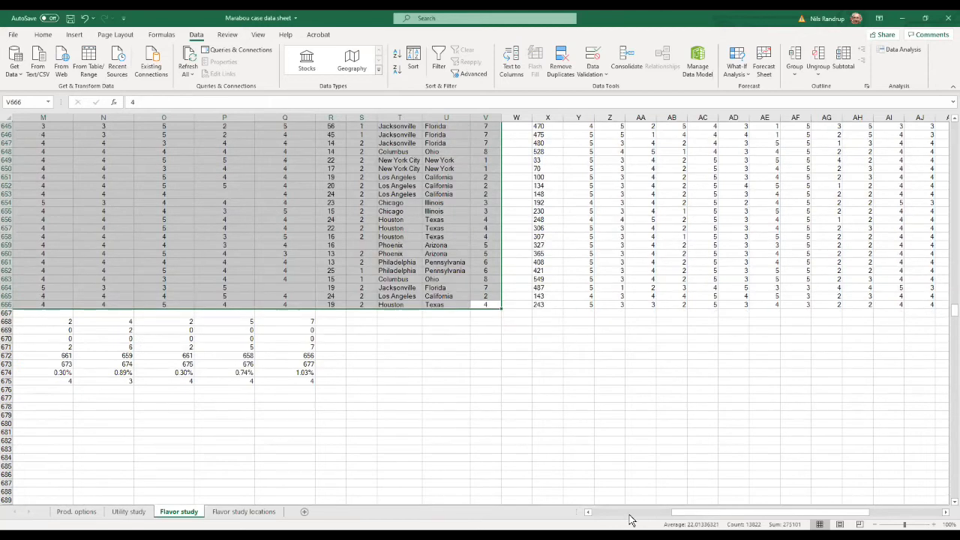
Locate the hazelnut ratings of 0 in J4:J5 and clear both cells.
{"action": "left_click", "coordinate": [589, 513]}
{"action": "left_click", "coordinate": [588, 513]}
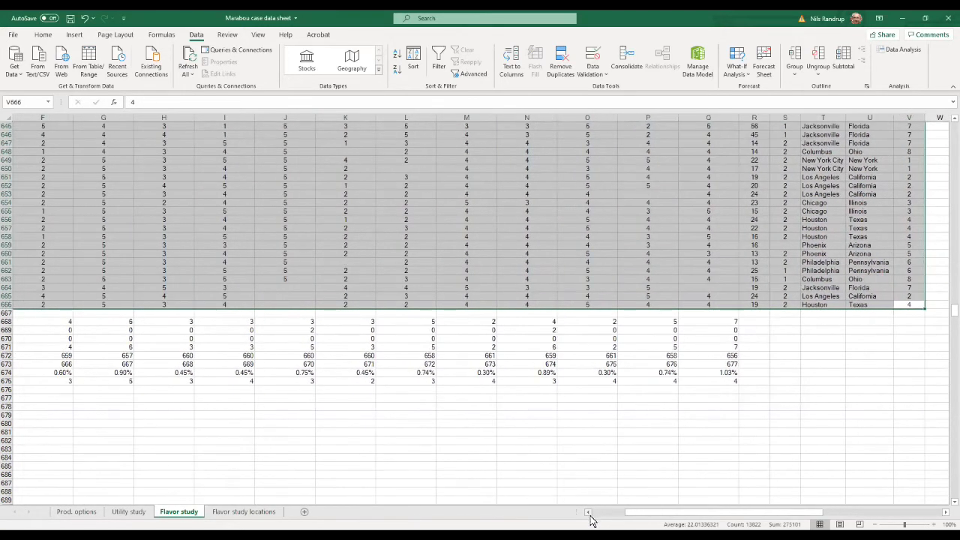
{"action": "left_click", "coordinate": [307, 290]}
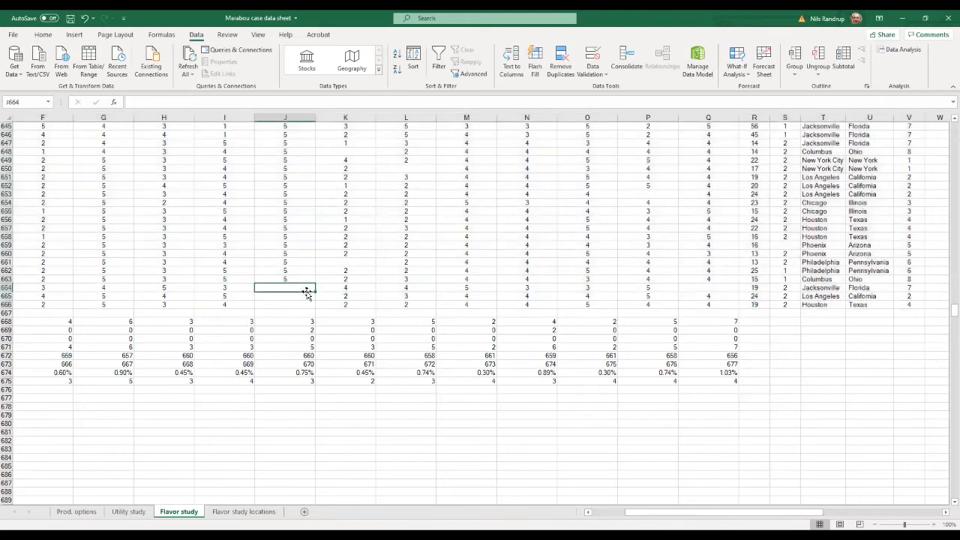
{"action": "left_click", "coordinate": [313, 330]}
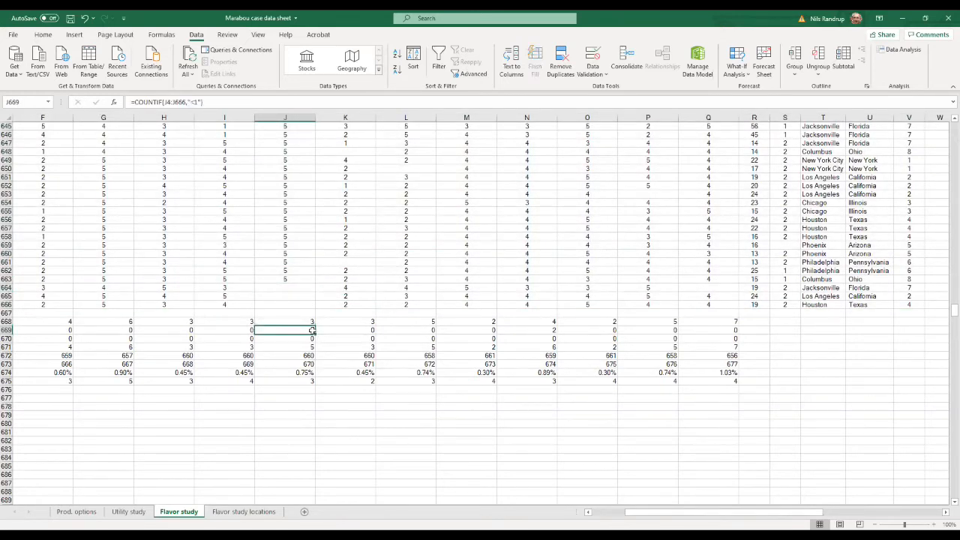
{"action": "left_click", "coordinate": [589, 515]}
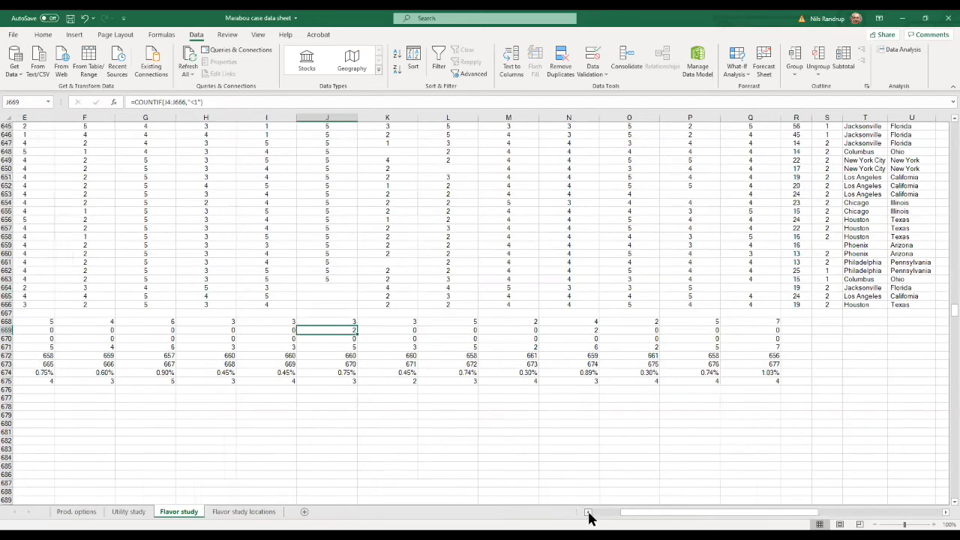
{"action": "left_click", "coordinate": [589, 513]}
{"action": "left_click", "coordinate": [588, 513]}
{"action": "left_click", "coordinate": [589, 513]}
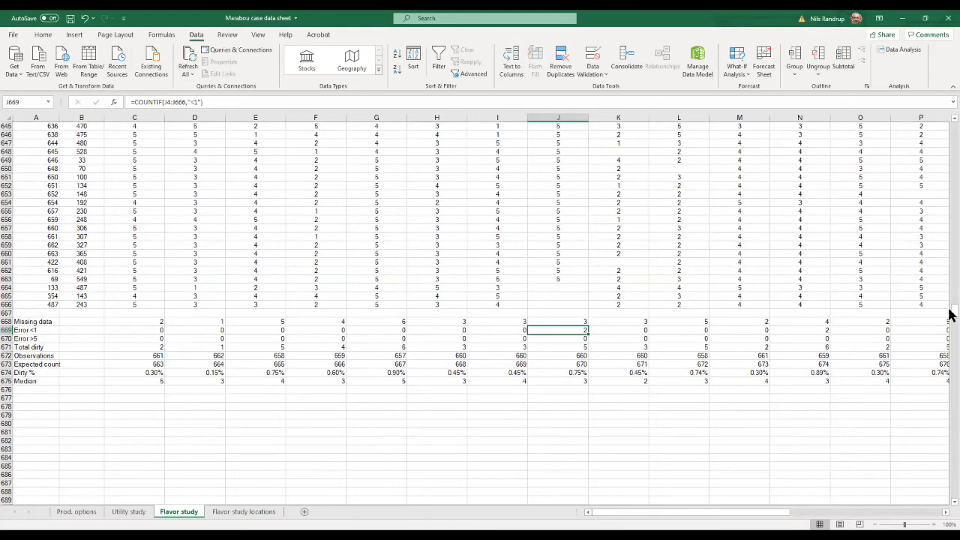
{"action": "left_click_drag", "start_coordinate": [951, 313], "coordinate": [951, 126]}
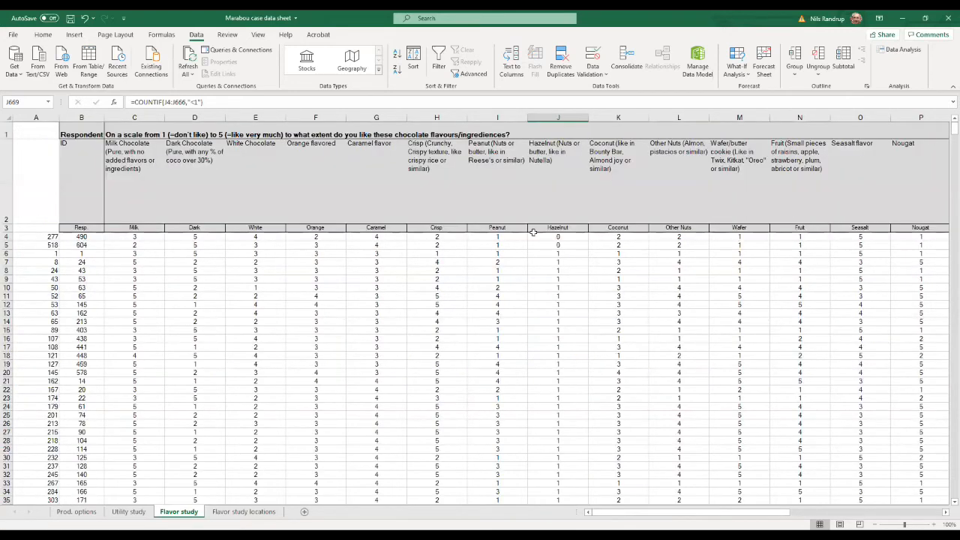
{"action": "left_click_drag", "start_coordinate": [562, 237], "coordinate": [564, 246]}
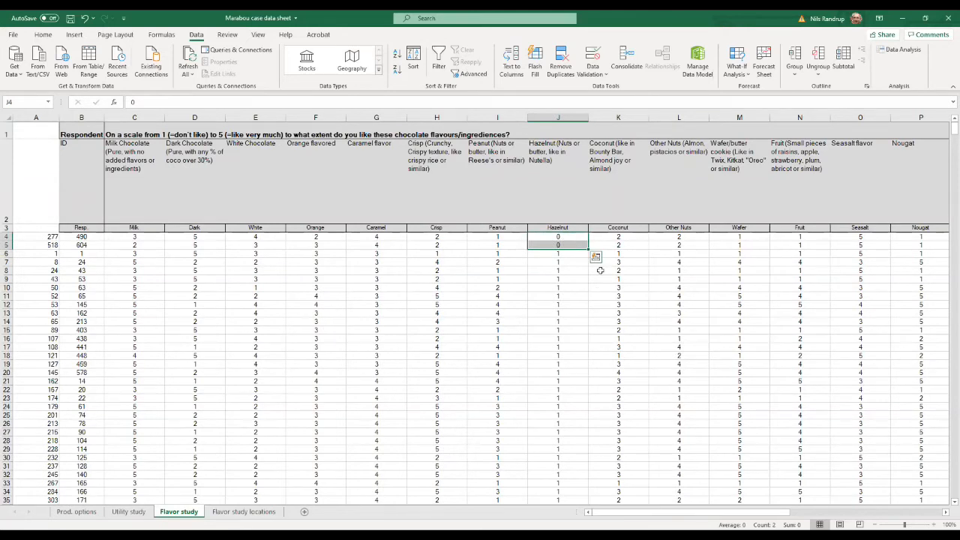
{"action": "key", "text": "Delete"}
{"action": "left_click", "coordinate": [663, 191]}
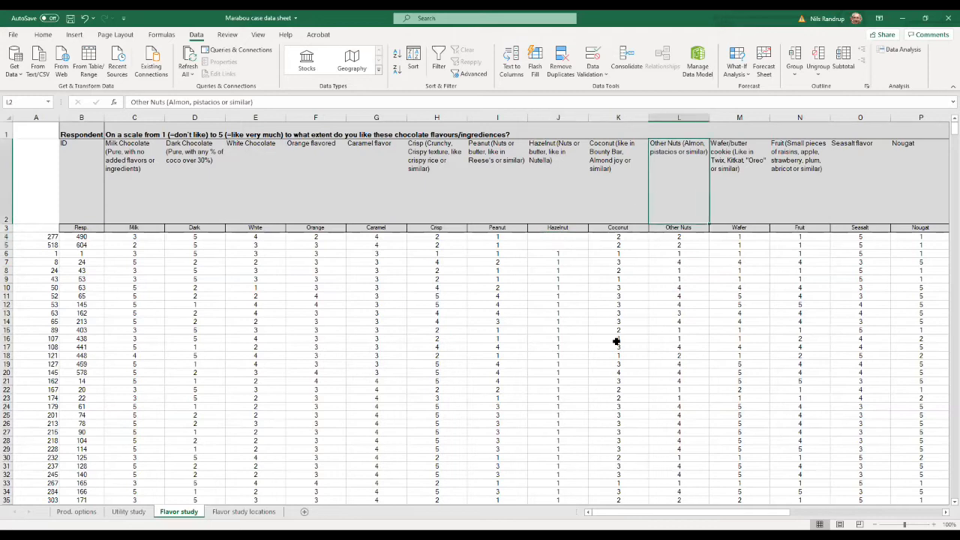
Examine the hazelnut missing-data and error counts in the data-quality summary below the ratings.
{"action": "scroll", "coordinate": [949, 489], "scroll_direction": "down", "scroll_amount": 20}
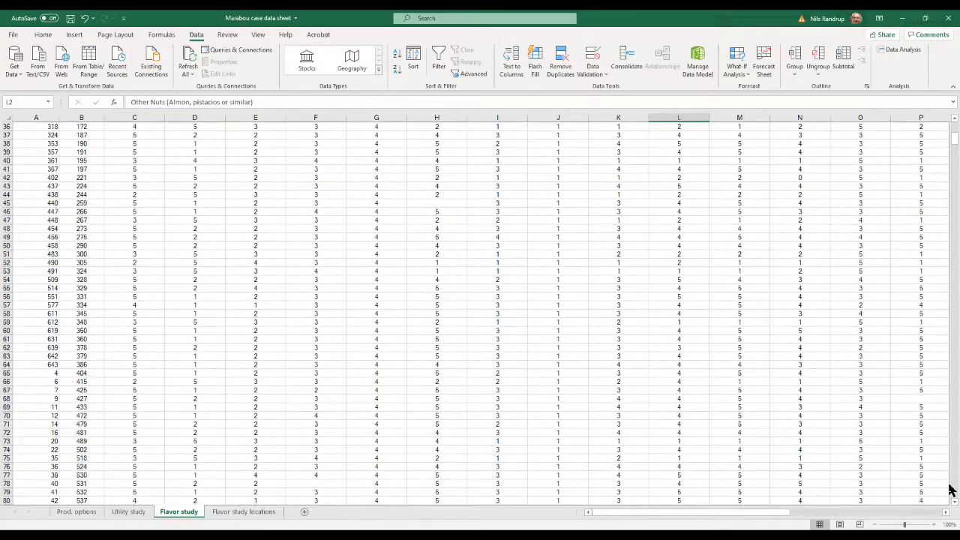
{"action": "scroll", "coordinate": [949, 489], "scroll_direction": "down", "scroll_amount": 20}
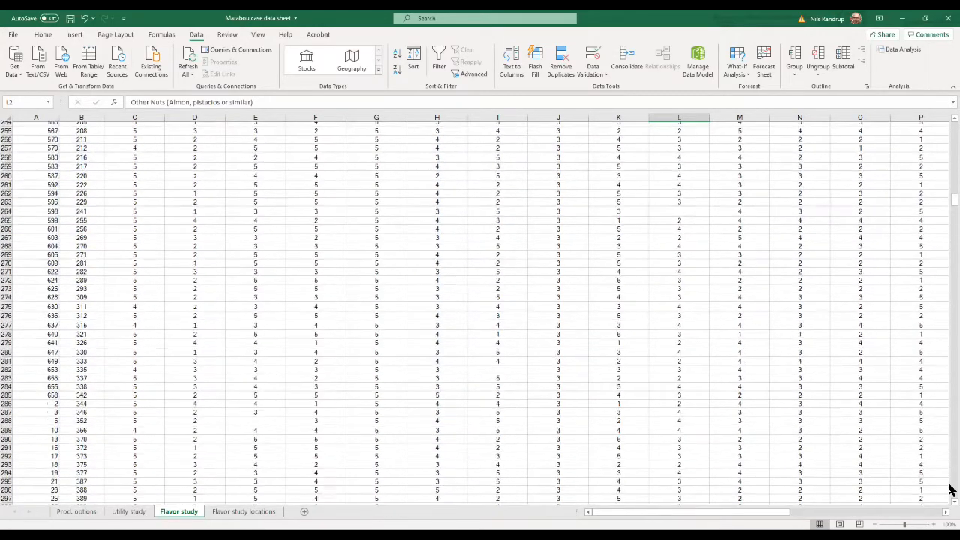
{"action": "left_click_drag", "start_coordinate": [949, 229], "coordinate": [939, 315]}
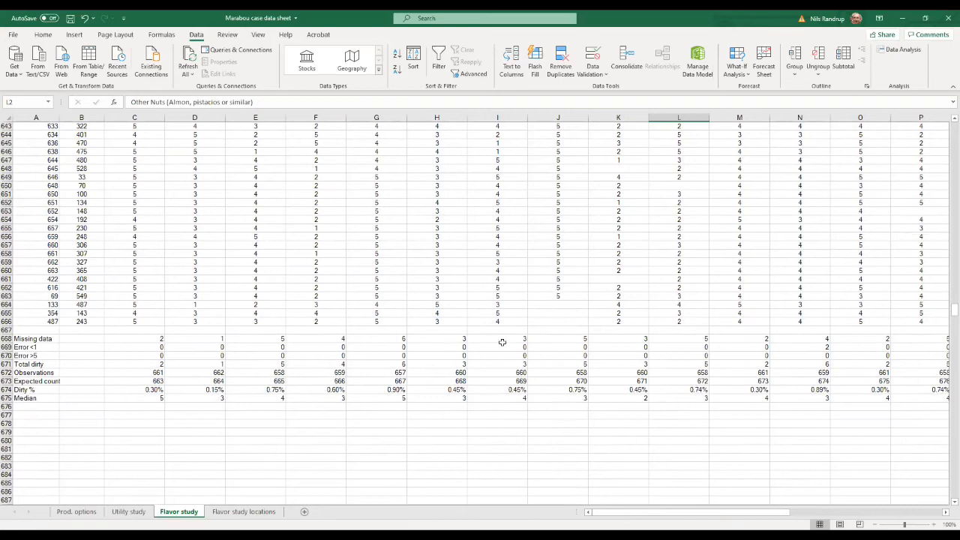
Check the Error <1 and Error >5 counts in rows 669 and 670 across all flavors.
{"action": "left_click", "coordinate": [6, 347]}
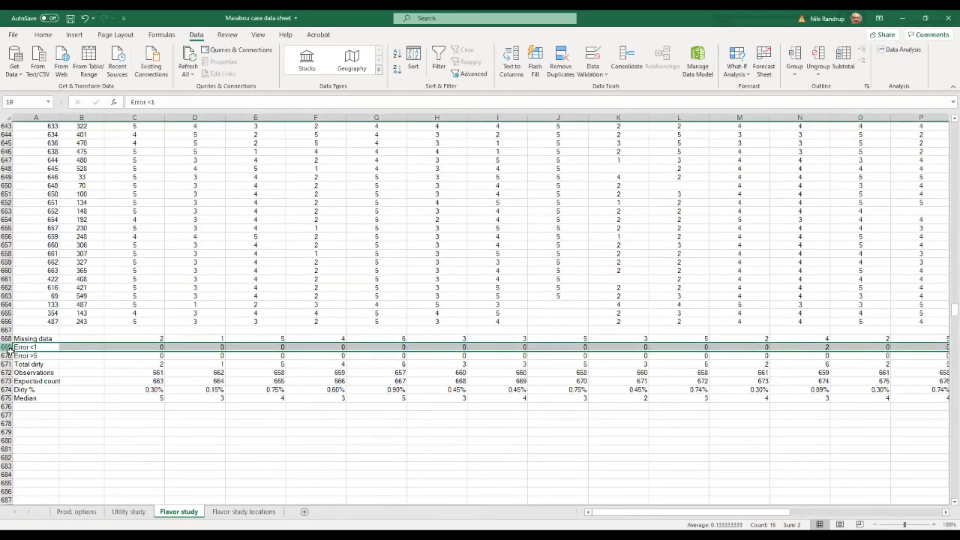
{"action": "left_click_drag", "start_coordinate": [8, 350], "coordinate": [7, 355]}
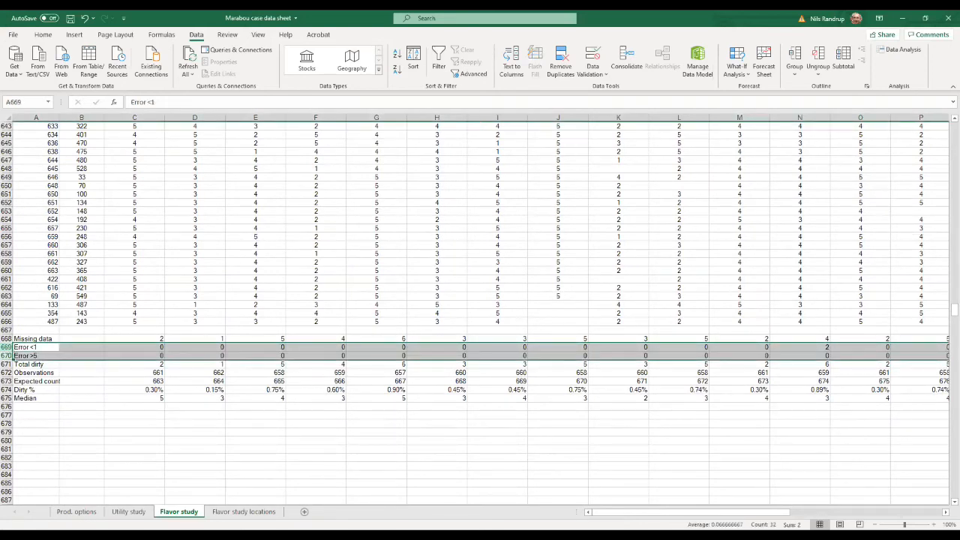
{"action": "left_click", "coordinate": [946, 513]}
{"action": "left_click", "coordinate": [945, 512]}
{"action": "left_click", "coordinate": [946, 512]}
{"action": "left_click", "coordinate": [929, 512]}
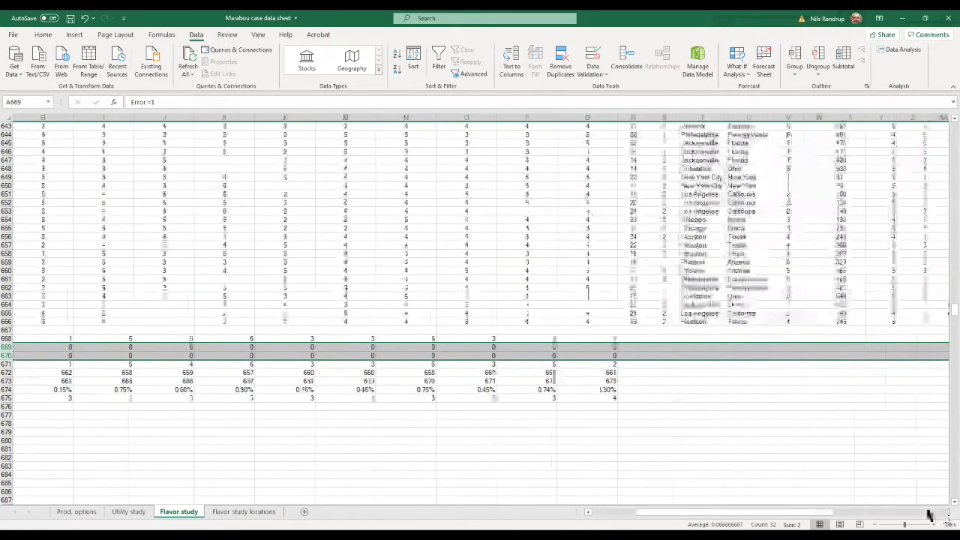
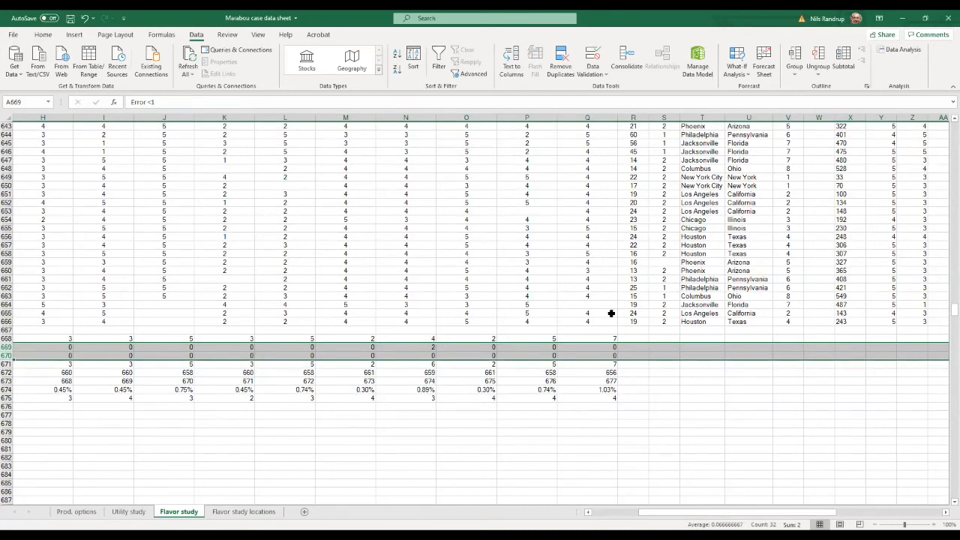
Sort the original Flavor study data in B3:V666 by Fruit from smallest to largest, treating row 3 as headers.
{"action": "left_click", "coordinate": [795, 321]}
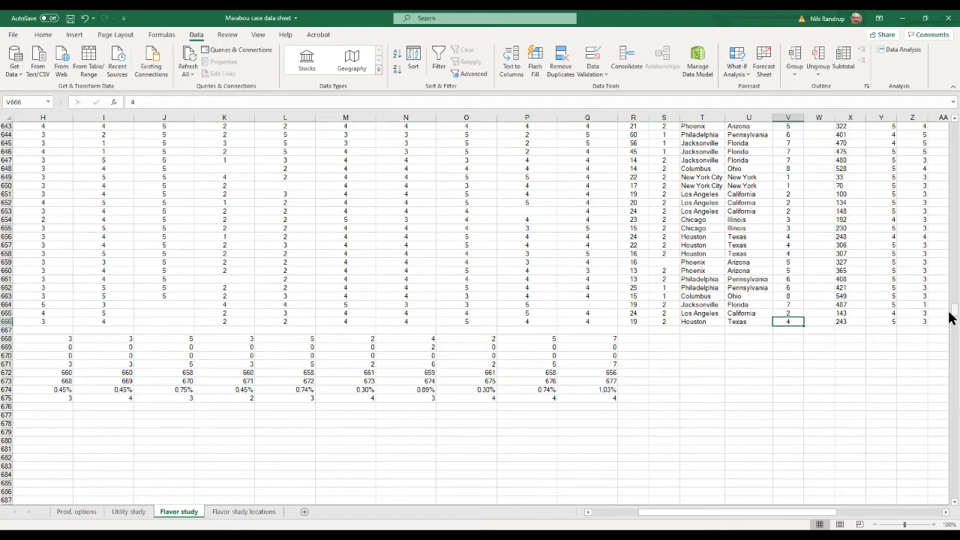
{"action": "left_click_drag", "start_coordinate": [953, 310], "coordinate": [954, 124]}
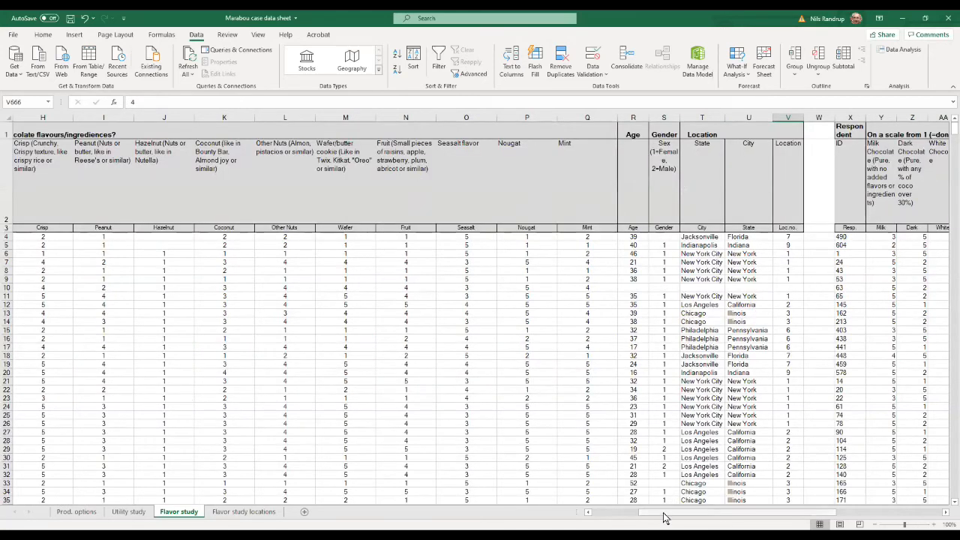
{"action": "left_click_drag", "start_coordinate": [664, 513], "coordinate": [619, 513]}
{"action": "key", "text": "ctrl+a"}
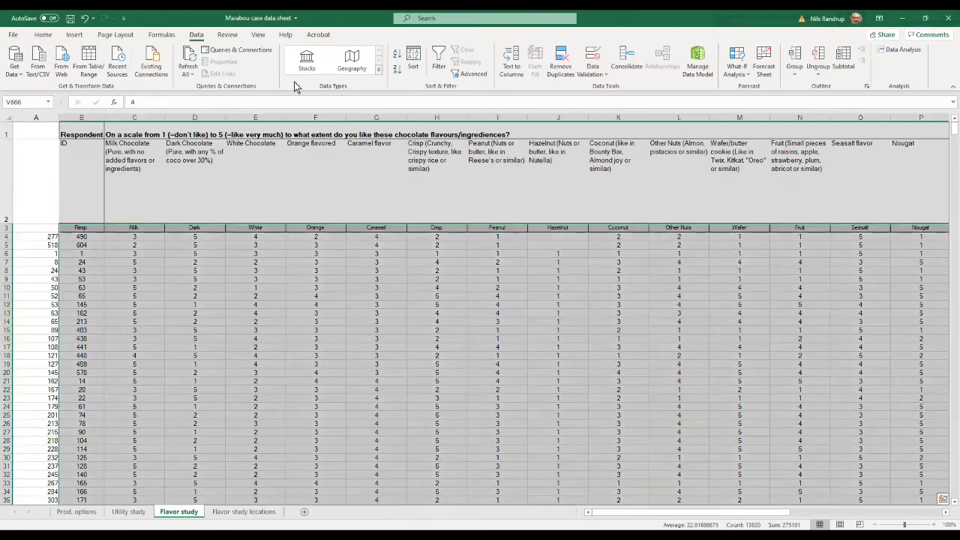
{"action": "left_click", "coordinate": [412, 60]}
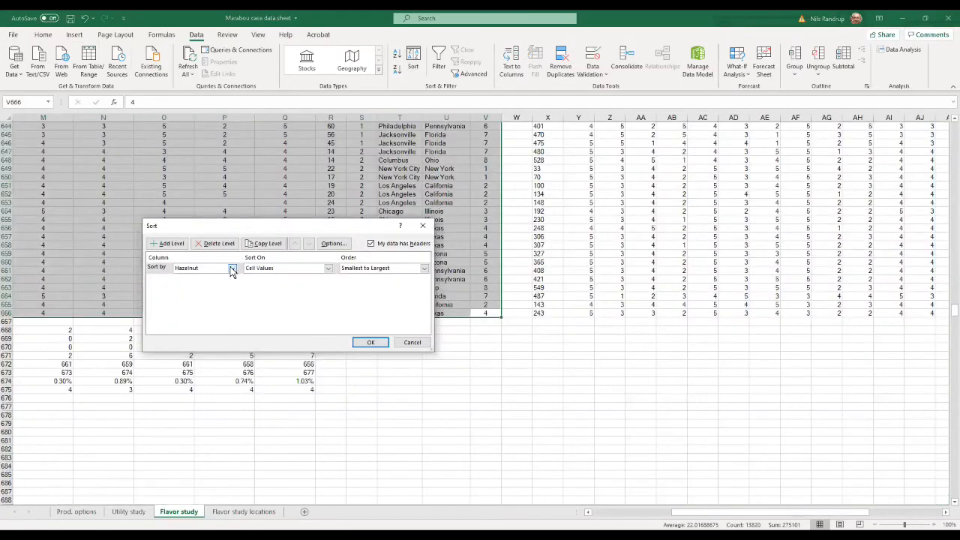
{"action": "left_click", "coordinate": [231, 267]}
{"action": "left_click", "coordinate": [186, 305]}
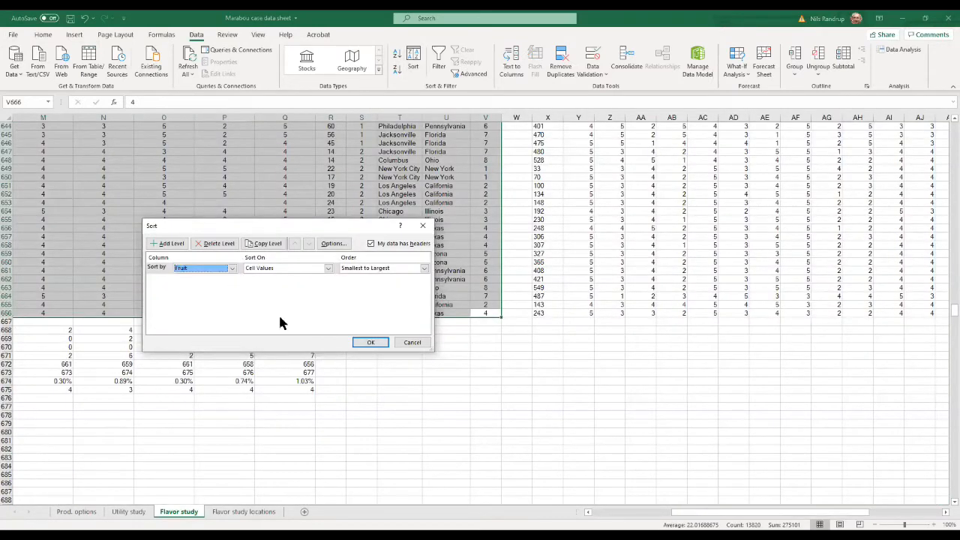
{"action": "left_click", "coordinate": [369, 344]}
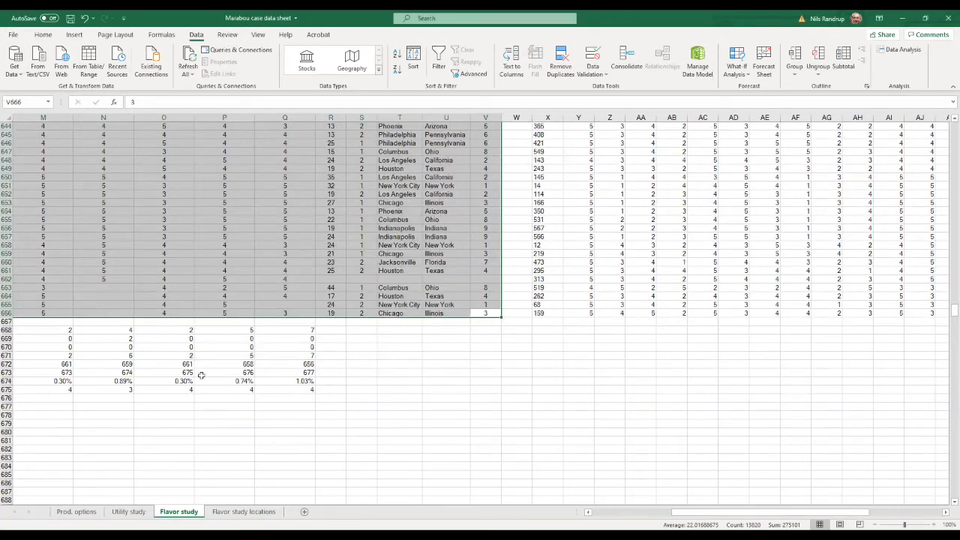
Locate the fruit ratings of 0 in N4:N5 and clear both cells.
{"action": "left_click", "coordinate": [130, 339]}
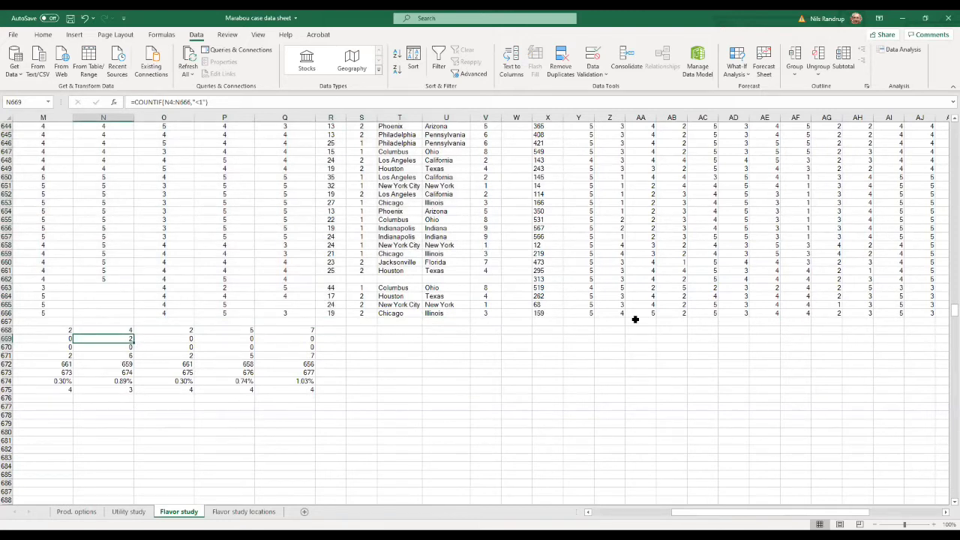
{"action": "left_click_drag", "start_coordinate": [951, 315], "coordinate": [951, 120]}
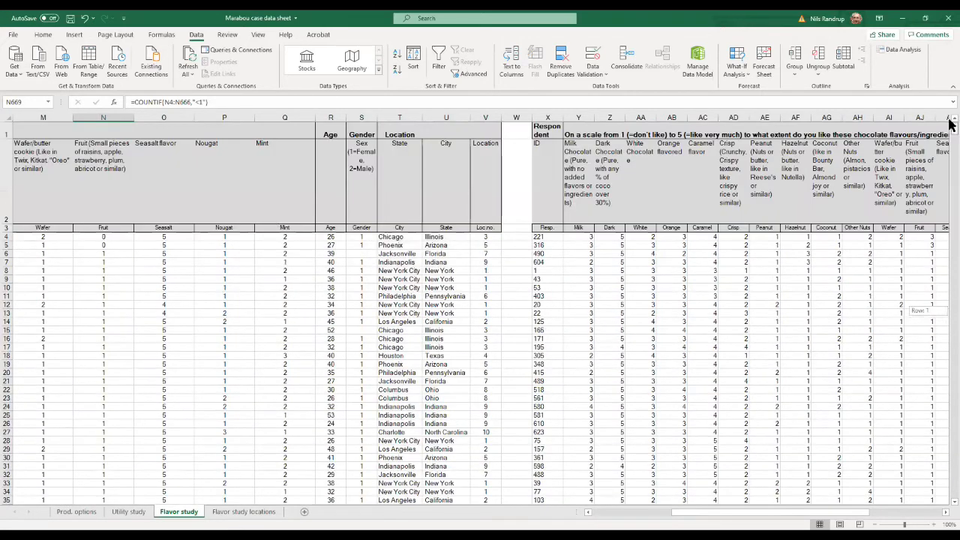
{"action": "left_click_drag", "start_coordinate": [118, 237], "coordinate": [117, 245]}
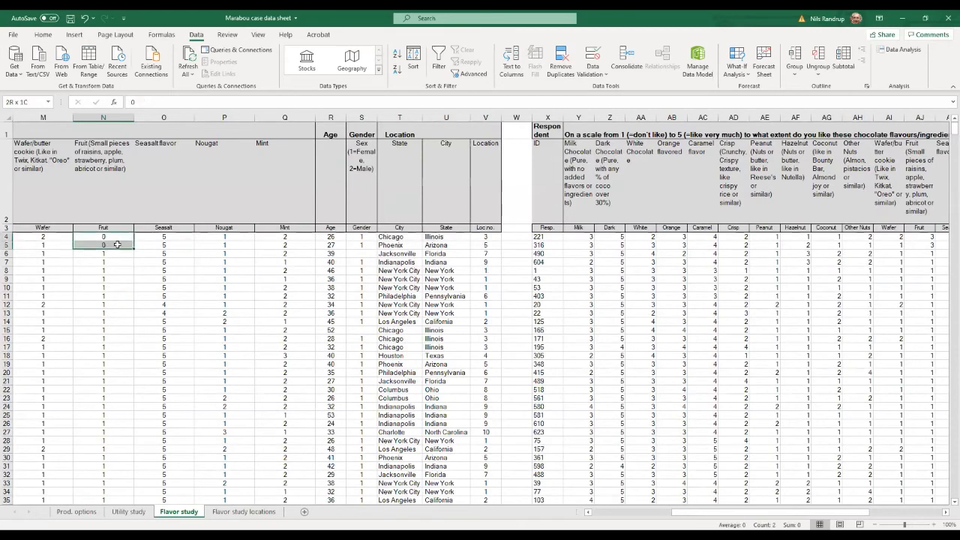
{"action": "key", "text": "Delete"}
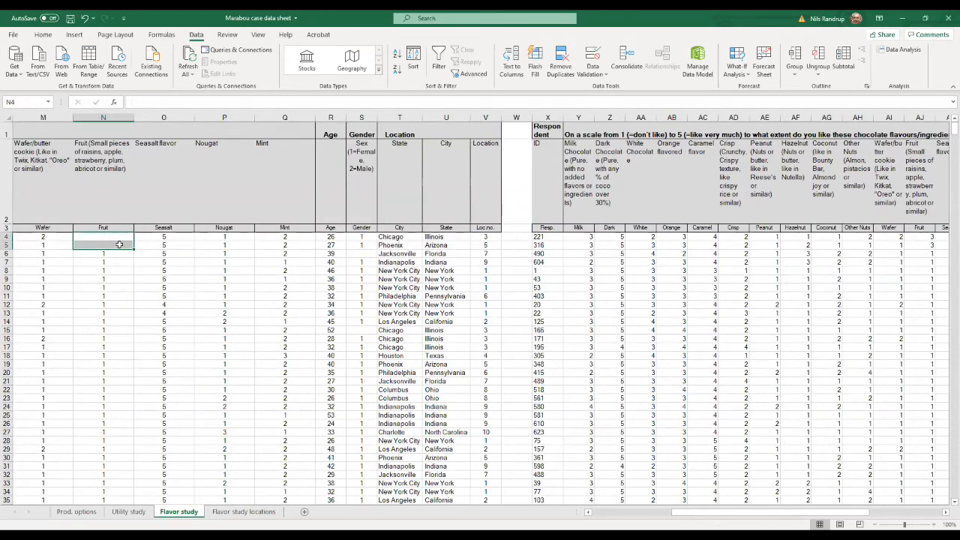
{"action": "left_click", "coordinate": [195, 303]}
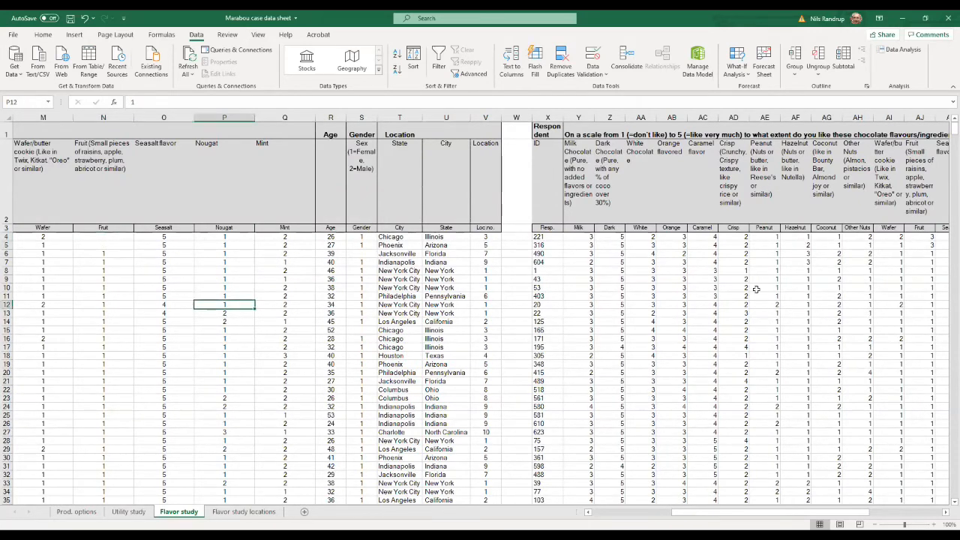
Examine the Error <1 and Error >5 rows from Milk through Mint for any remaining out-of-range ratings.
{"action": "left_click_drag", "start_coordinate": [686, 511], "coordinate": [606, 513]}
{"action": "scroll", "coordinate": [612, 451], "scroll_direction": "down", "scroll_amount": 12}
{"action": "scroll", "coordinate": [610, 451], "scroll_direction": "down", "scroll_amount": 13}
{"action": "scroll", "coordinate": [951, 453], "scroll_direction": "down", "scroll_amount": 20}
{"action": "scroll", "coordinate": [950, 457], "scroll_direction": "down", "scroll_amount": 20}
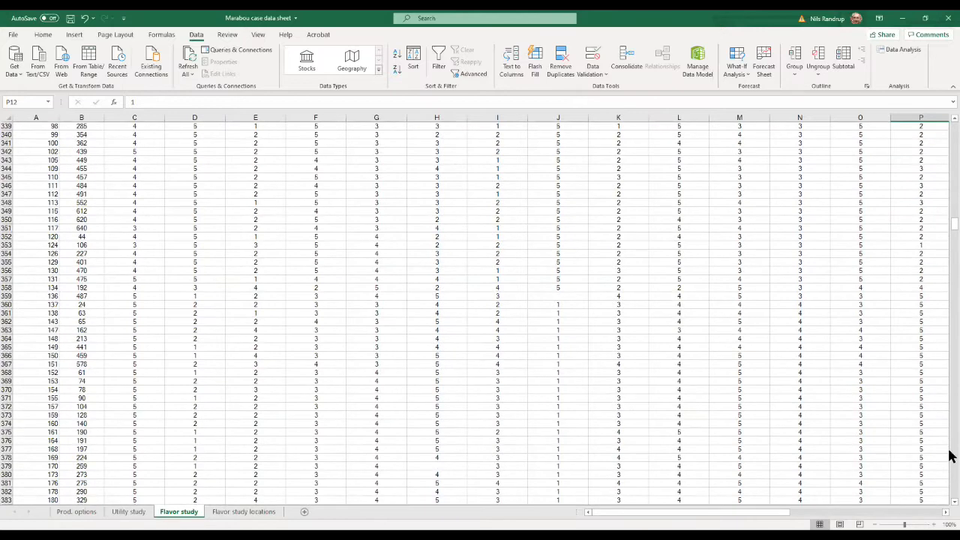
{"action": "scroll", "coordinate": [951, 457], "scroll_direction": "down", "scroll_amount": 20}
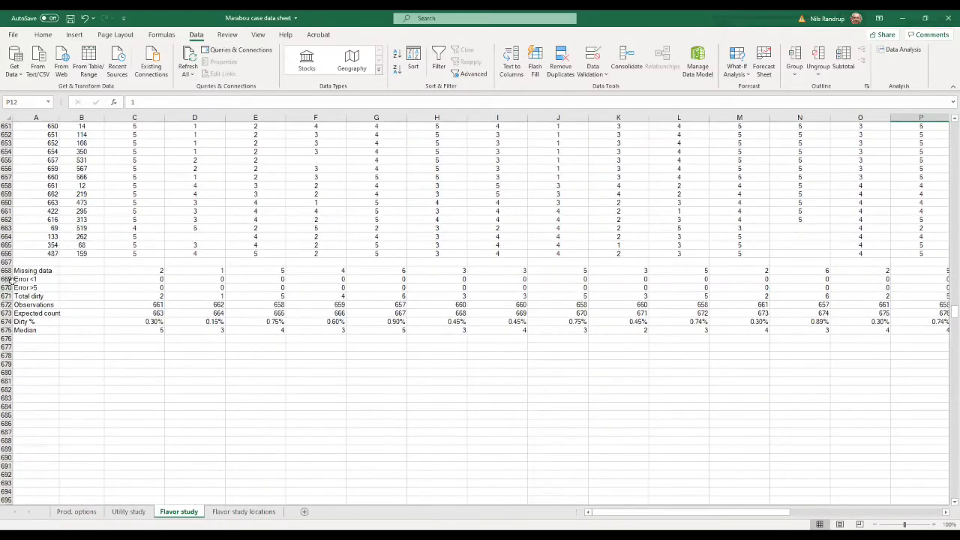
{"action": "left_click_drag", "start_coordinate": [7, 279], "coordinate": [6, 287]}
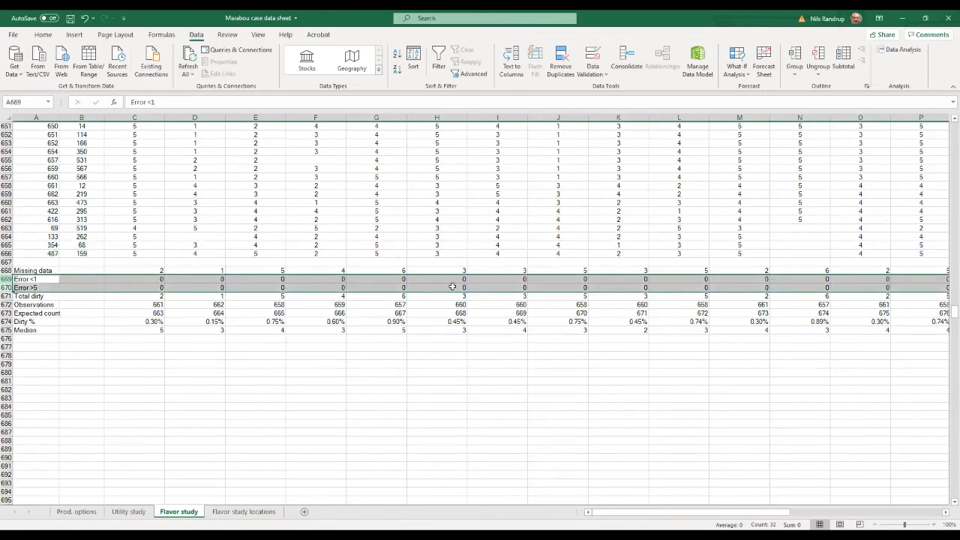
{"action": "left_click", "coordinate": [945, 512]}
{"action": "left_click", "coordinate": [945, 512]}
{"action": "left_click", "coordinate": [945, 511]}
{"action": "left_click", "coordinate": [945, 511]}
{"action": "left_click", "coordinate": [945, 512]}
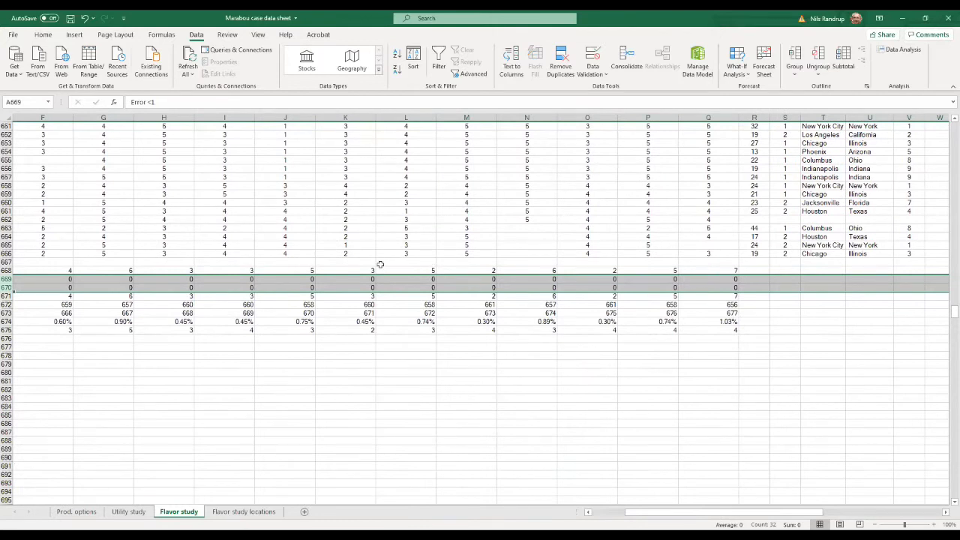
{"action": "left_click", "coordinate": [945, 513]}
{"action": "left_click", "coordinate": [945, 512]}
{"action": "left_click", "coordinate": [945, 512]}
{"action": "left_click", "coordinate": [945, 512]}
{"action": "left_click", "coordinate": [945, 512]}
{"action": "left_click", "coordinate": [945, 512]}
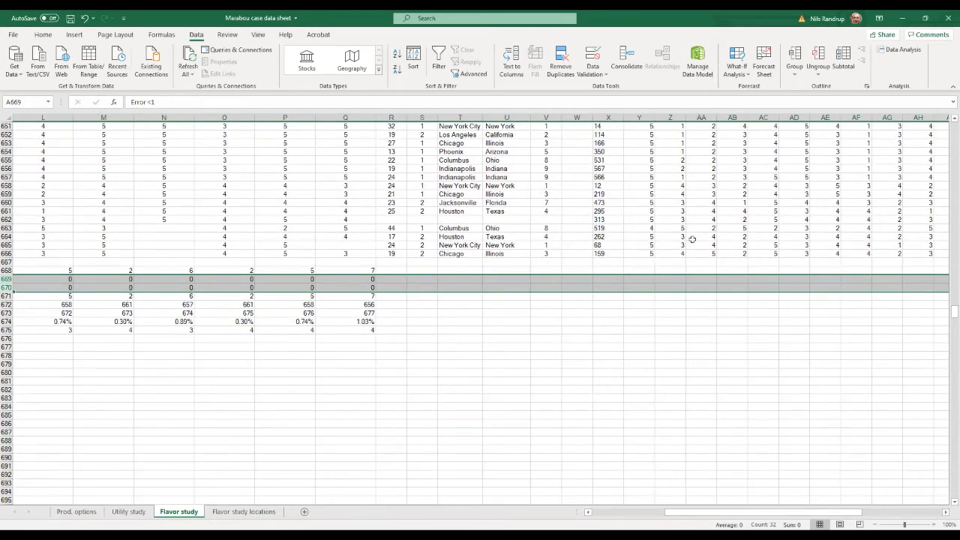
Review the order of the respondent IDs from the first data row down to the data-quality summary.
{"action": "left_click_drag", "start_coordinate": [951, 315], "coordinate": [951, 123]}
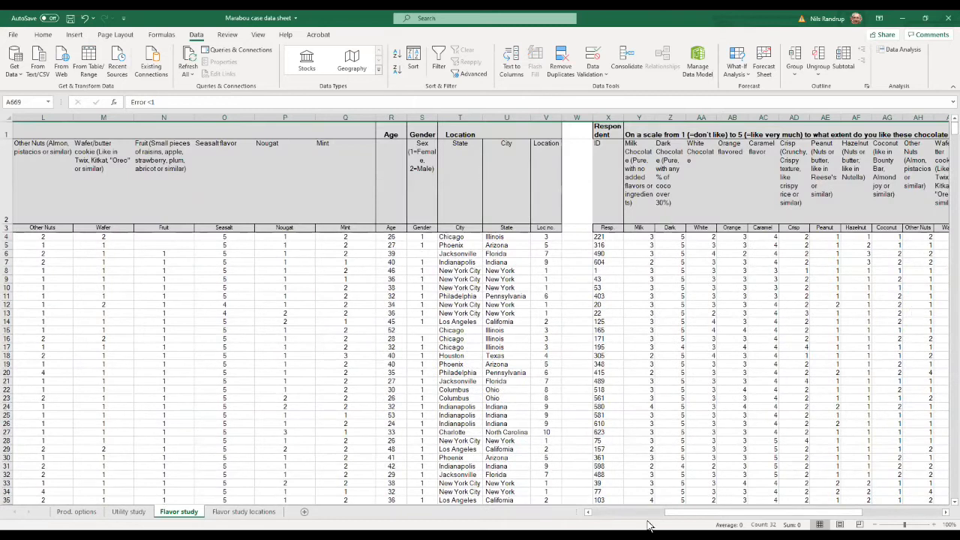
{"action": "left_click_drag", "start_coordinate": [671, 516], "coordinate": [581, 515]}
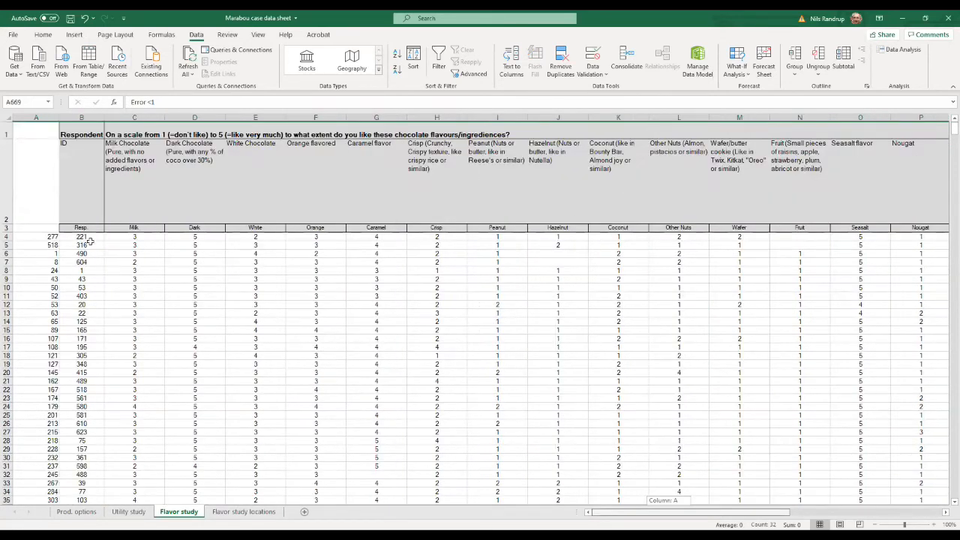
{"action": "scroll", "coordinate": [81, 323], "scroll_direction": "down", "scroll_amount": 20}
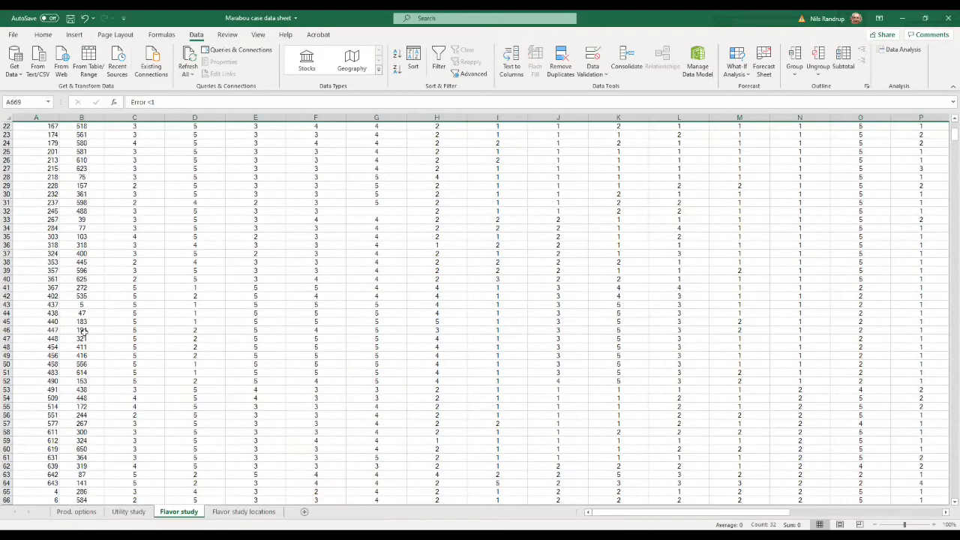
{"action": "scroll", "coordinate": [82, 334], "scroll_direction": "down", "scroll_amount": 20}
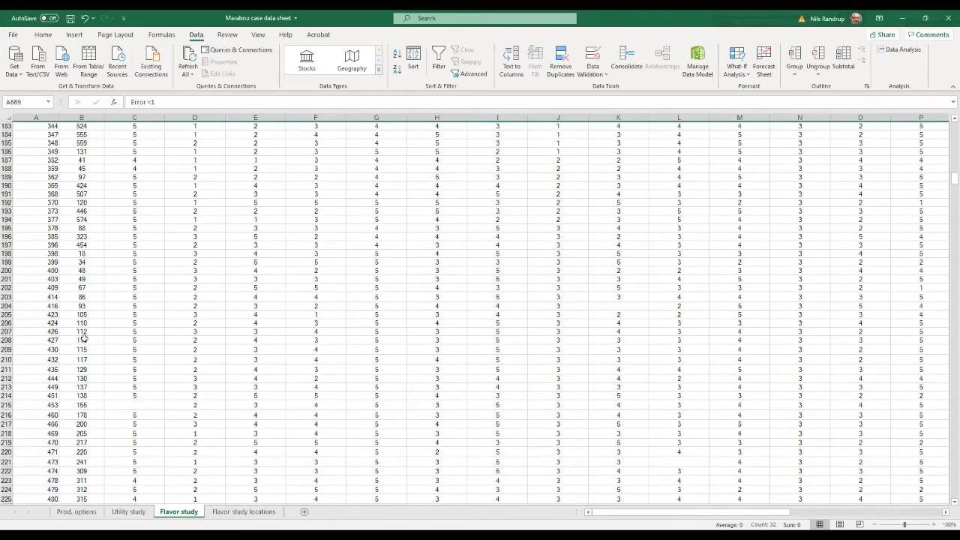
{"action": "scroll", "coordinate": [83, 338], "scroll_direction": "down", "scroll_amount": 20}
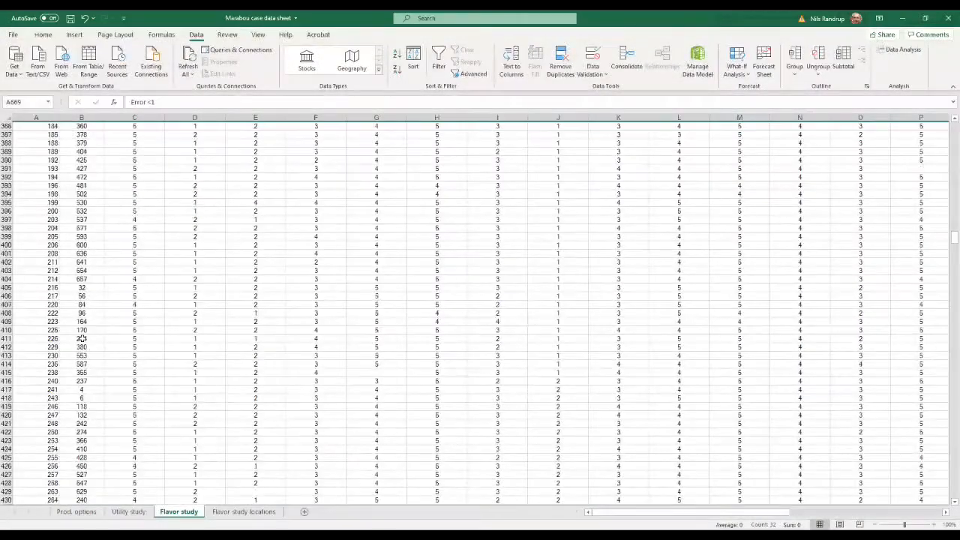
{"action": "scroll", "coordinate": [82, 341], "scroll_direction": "down", "scroll_amount": 7}
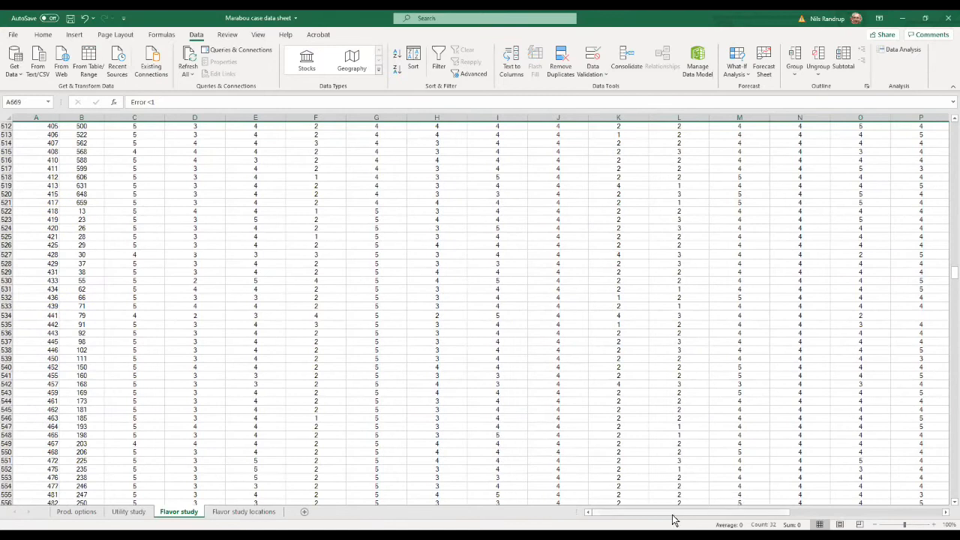
{"action": "scroll", "coordinate": [95, 398], "scroll_direction": "down", "scroll_amount": 20}
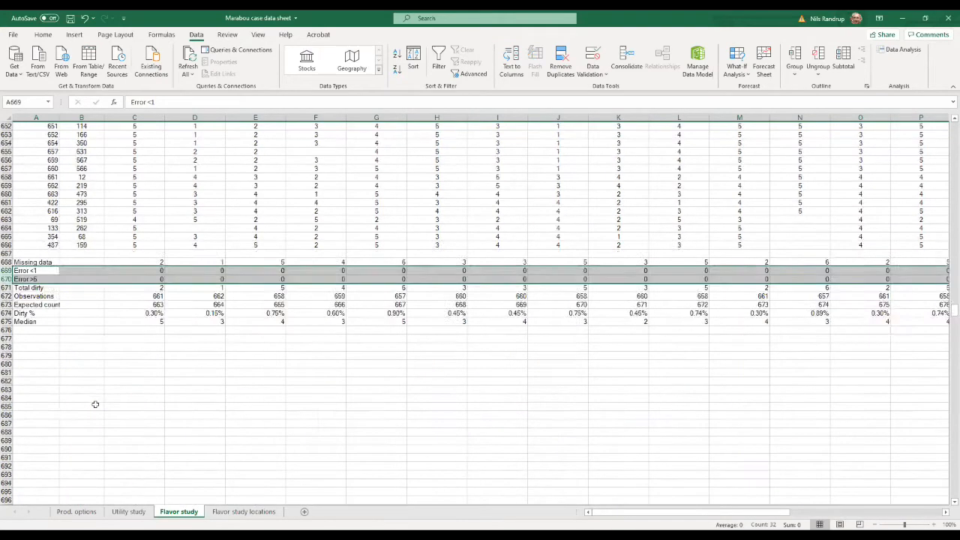
{"action": "scroll", "coordinate": [77, 349], "scroll_direction": "up", "scroll_amount": 11}
{"action": "scroll", "coordinate": [68, 342], "scroll_direction": "up", "scroll_amount": 1}
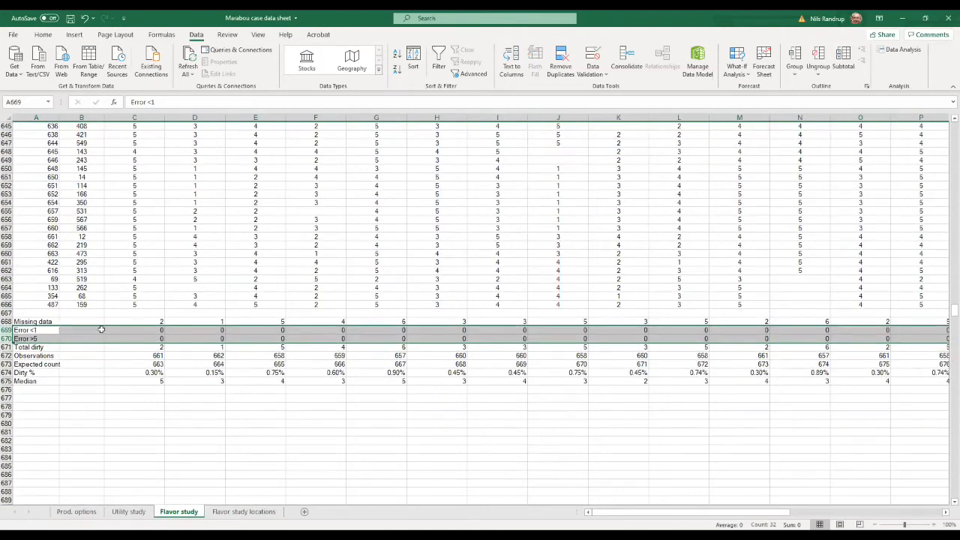
Sort the original Flavor study data in A3:V666 by column A from smallest to largest, treating row 3 as headers.
{"action": "left_click", "coordinate": [51, 303]}
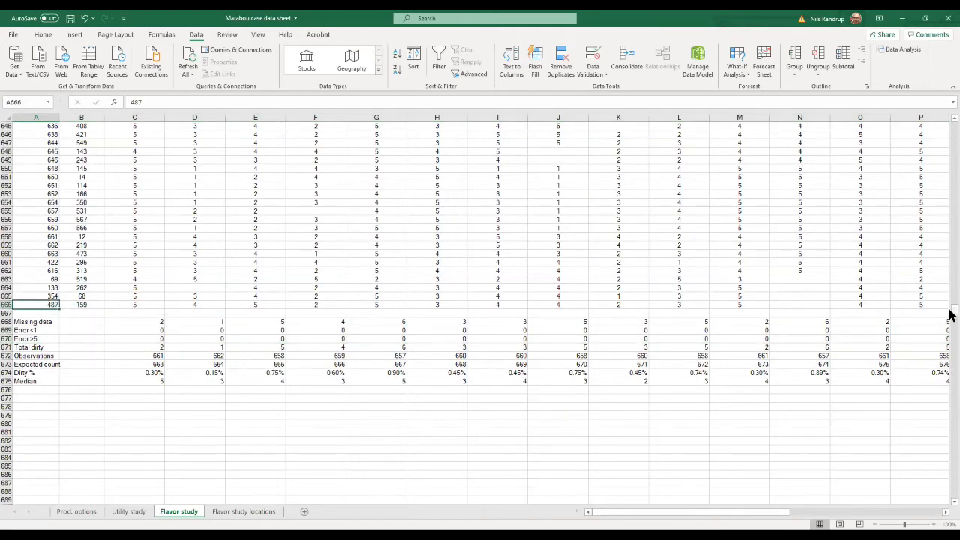
{"action": "left_click_drag", "start_coordinate": [951, 314], "coordinate": [953, 128]}
{"action": "left_click", "coordinate": [946, 511]}
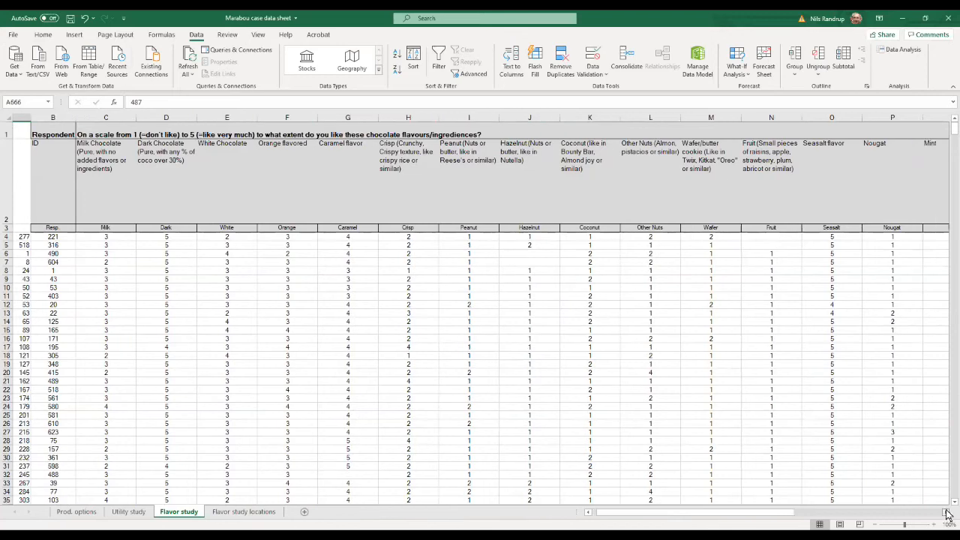
{"action": "left_click", "coordinate": [946, 511]}
{"action": "left_click", "coordinate": [947, 511]}
{"action": "left_click", "coordinate": [947, 511]}
{"action": "left_click", "coordinate": [947, 511]}
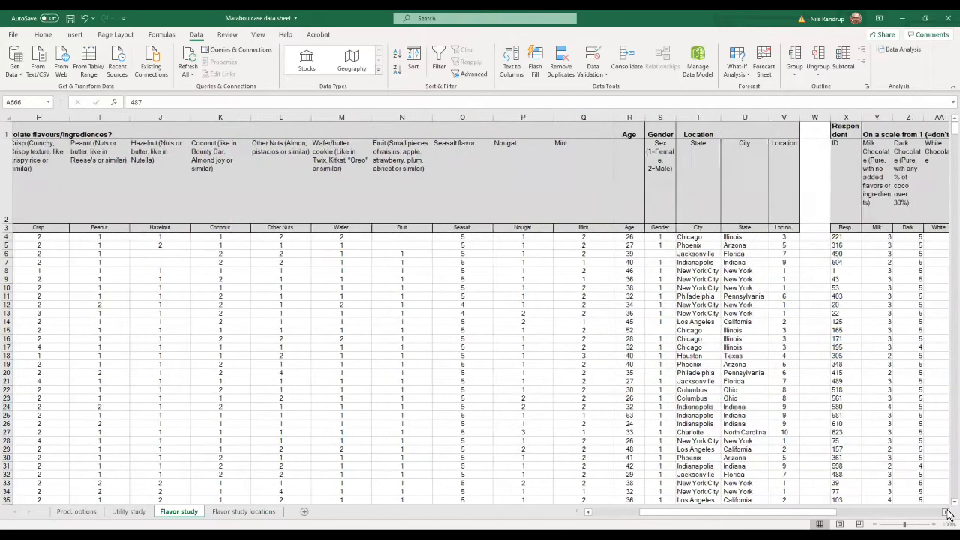
{"action": "left_click", "coordinate": [946, 511]}
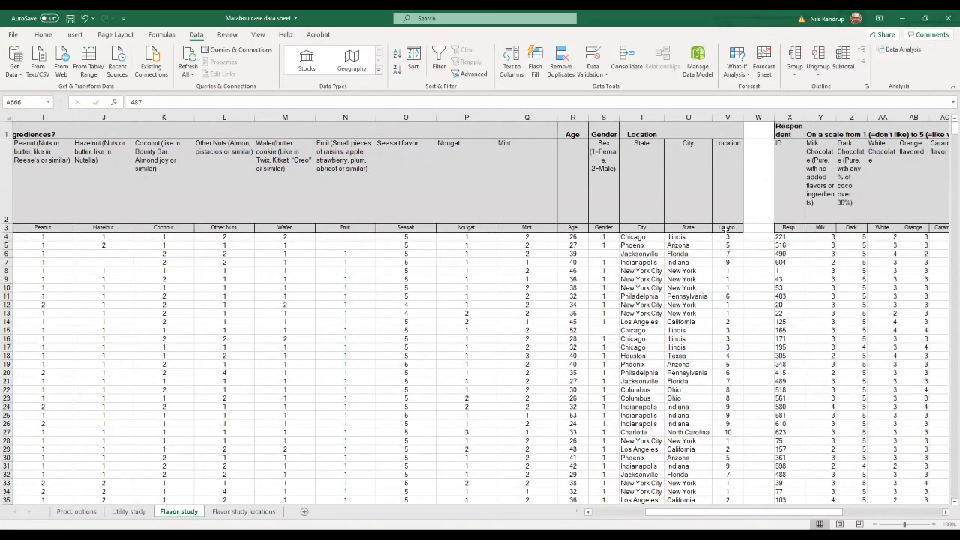
{"action": "key", "text": "ctrl+a"}
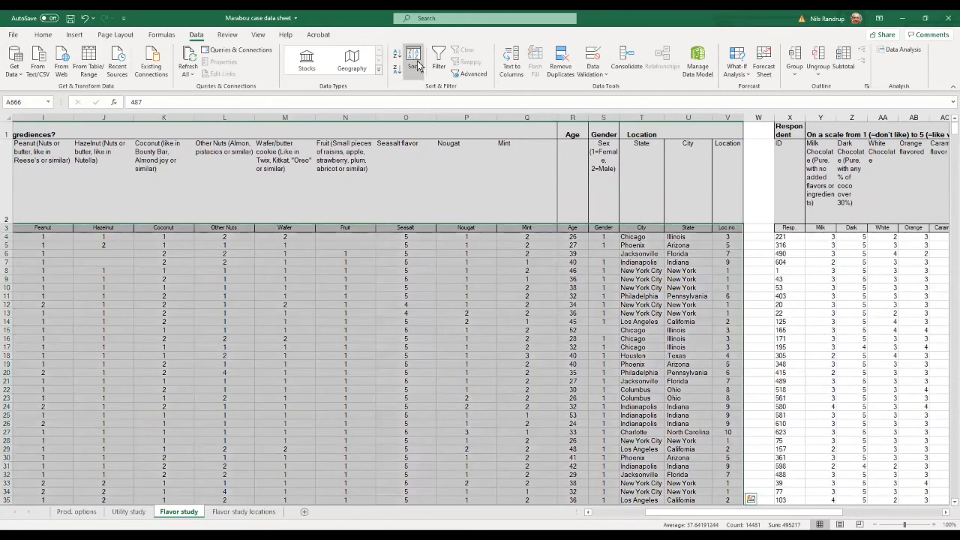
{"action": "left_click", "coordinate": [415, 64]}
{"action": "left_click", "coordinate": [232, 267]}
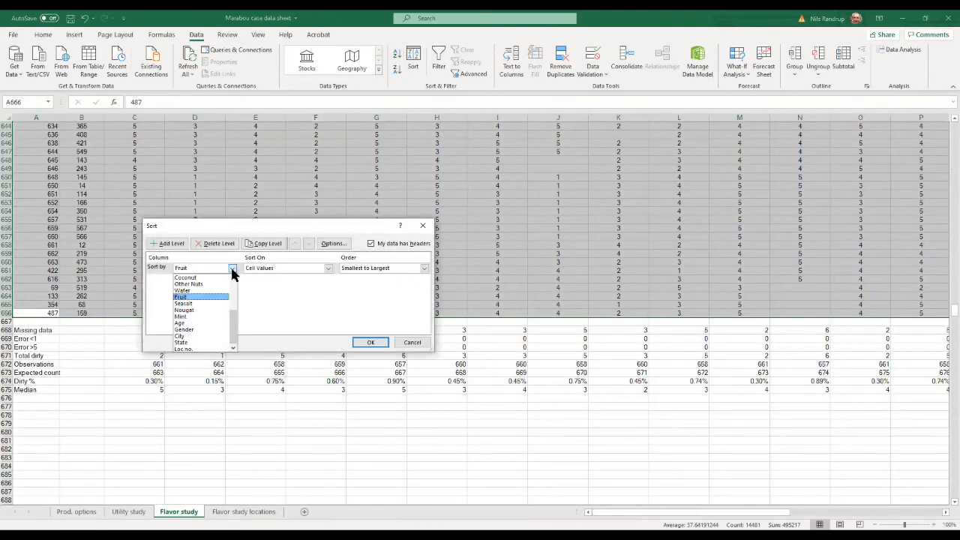
{"action": "left_click_drag", "start_coordinate": [235, 317], "coordinate": [235, 279]}
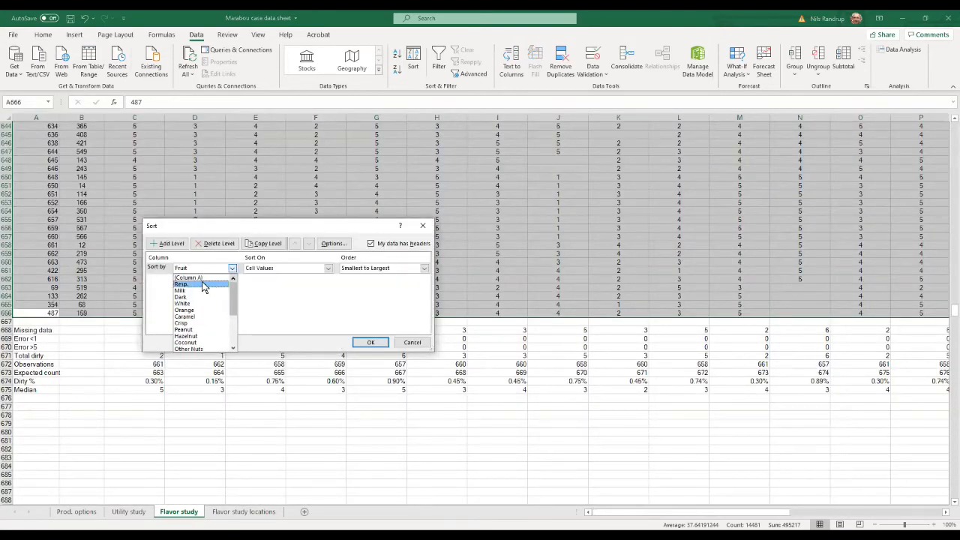
{"action": "left_click", "coordinate": [203, 285]}
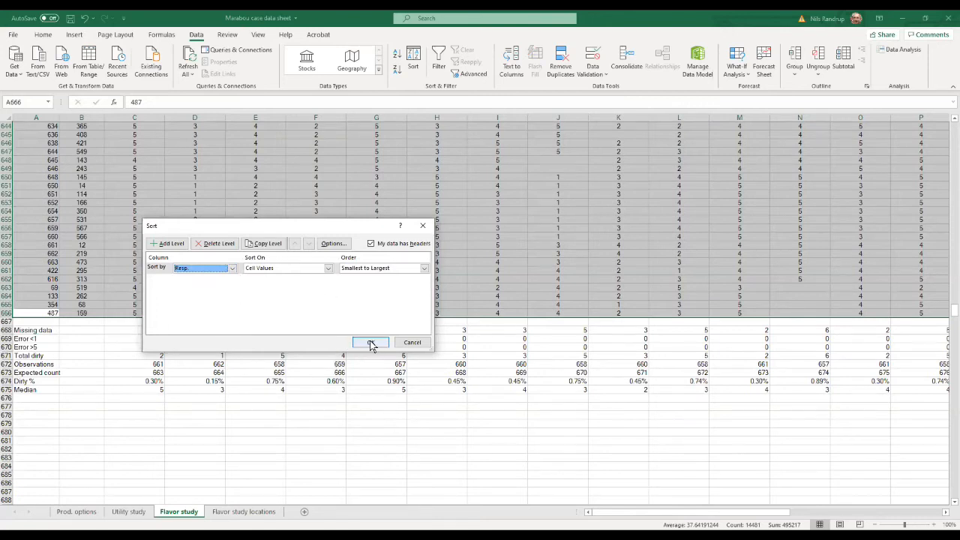
{"action": "left_click", "coordinate": [233, 269]}
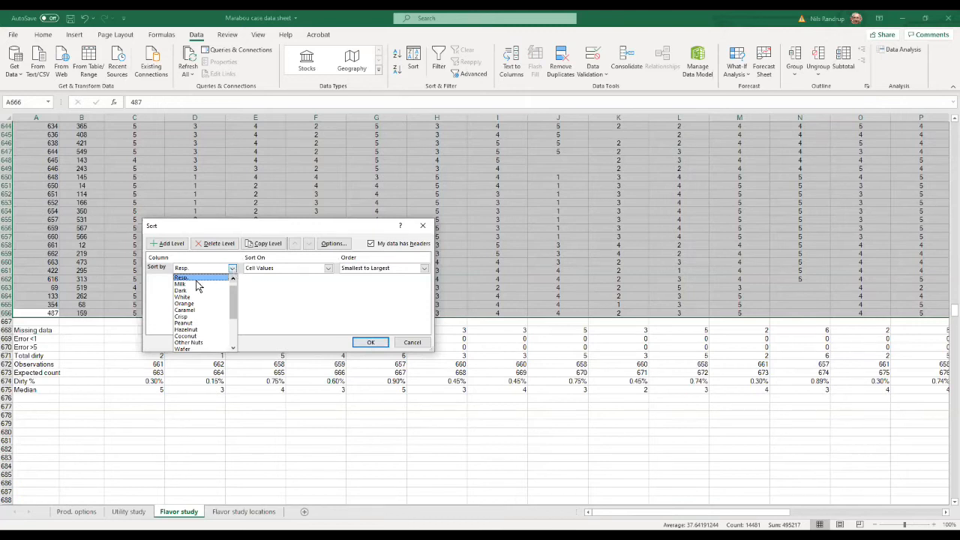
{"action": "scroll", "coordinate": [195, 281], "scroll_direction": "up", "scroll_amount": 1}
{"action": "left_click", "coordinate": [188, 278]}
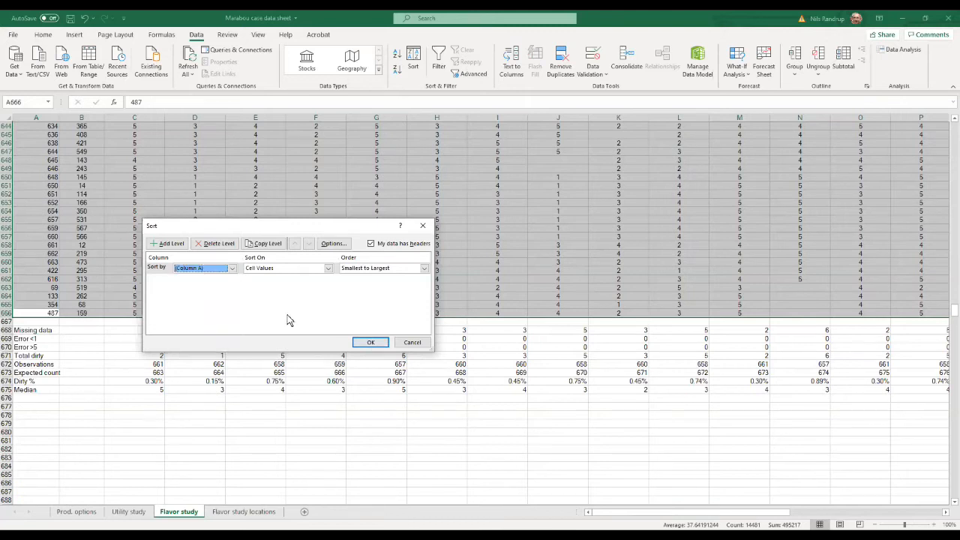
{"action": "left_click", "coordinate": [372, 343]}
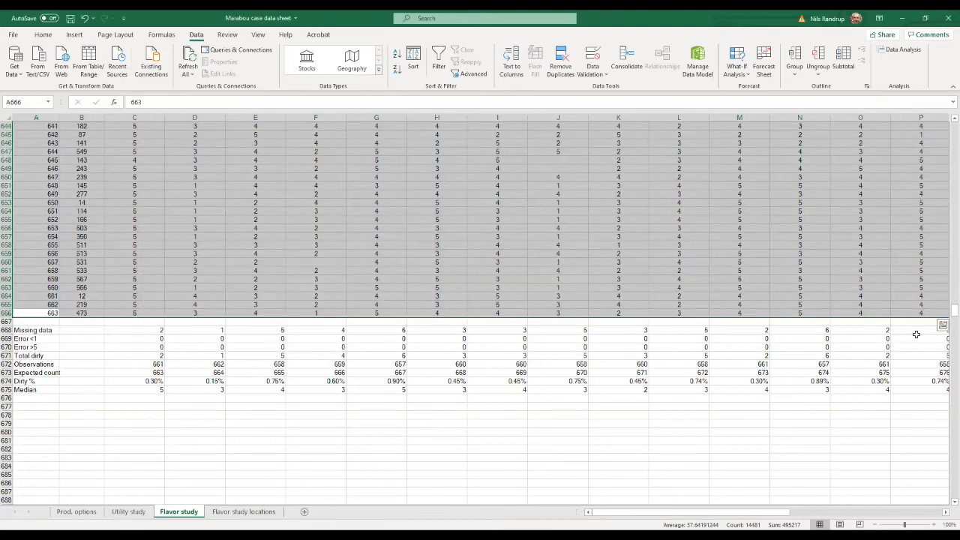
{"action": "left_click", "coordinate": [908, 433]}
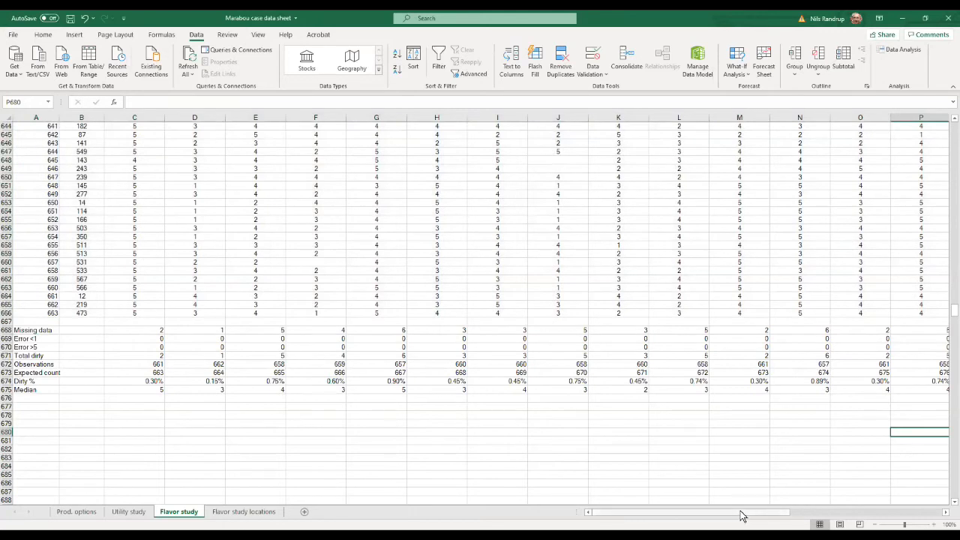
Sort the original Flavor study data in A3:V666 by Resp. from smallest to largest, treating row 3 as headers.
{"action": "left_click", "coordinate": [38, 313]}
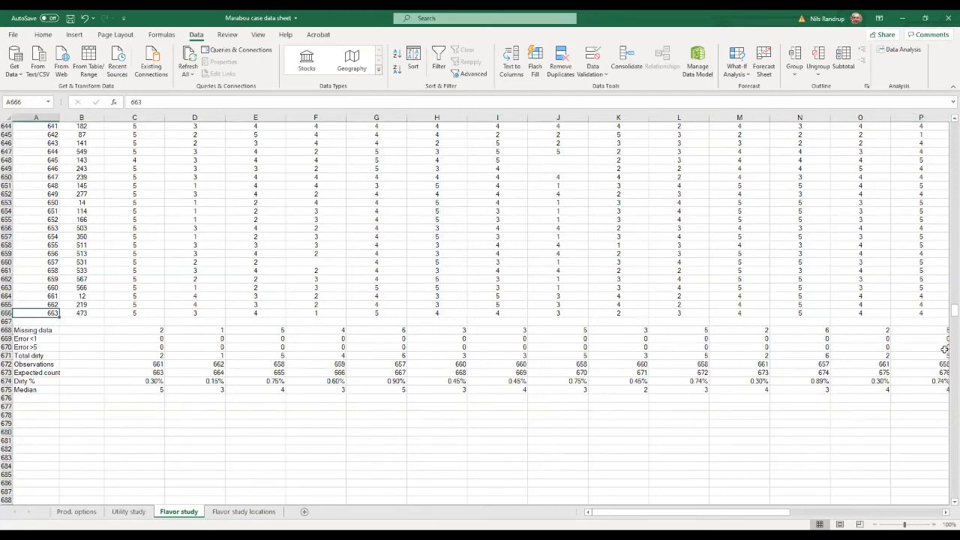
{"action": "left_click_drag", "start_coordinate": [949, 318], "coordinate": [949, 126]}
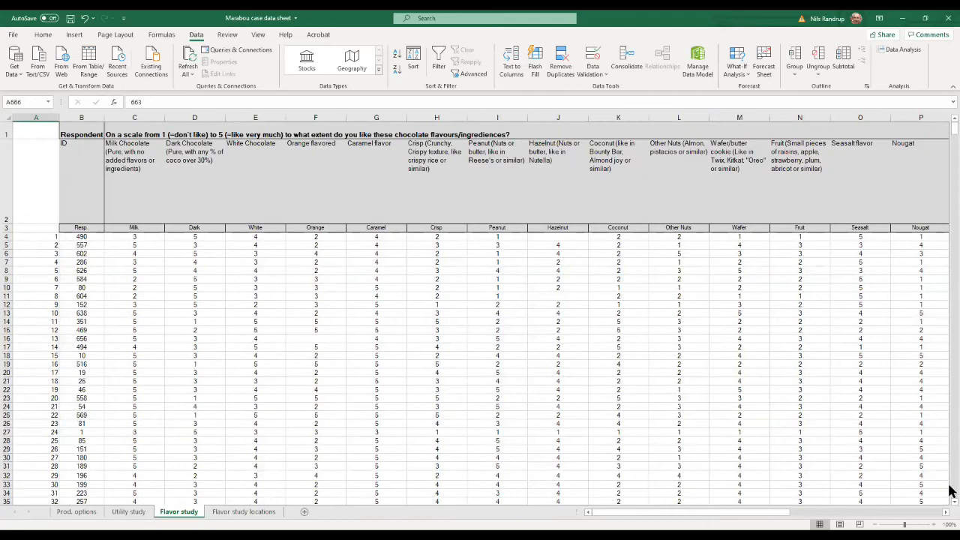
{"action": "left_click", "coordinate": [946, 512]}
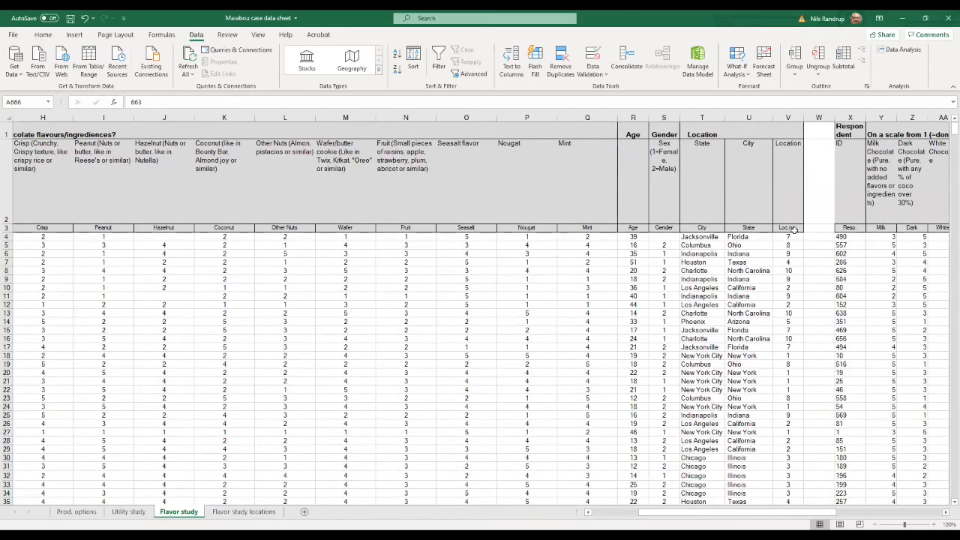
{"action": "key", "text": "ctrl+a"}
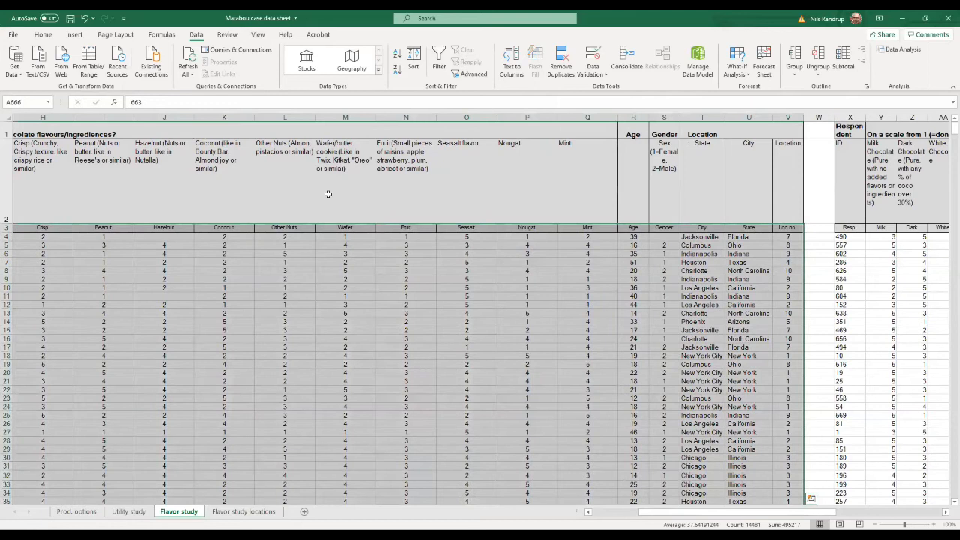
{"action": "left_click", "coordinate": [415, 58]}
{"action": "left_click", "coordinate": [232, 268]}
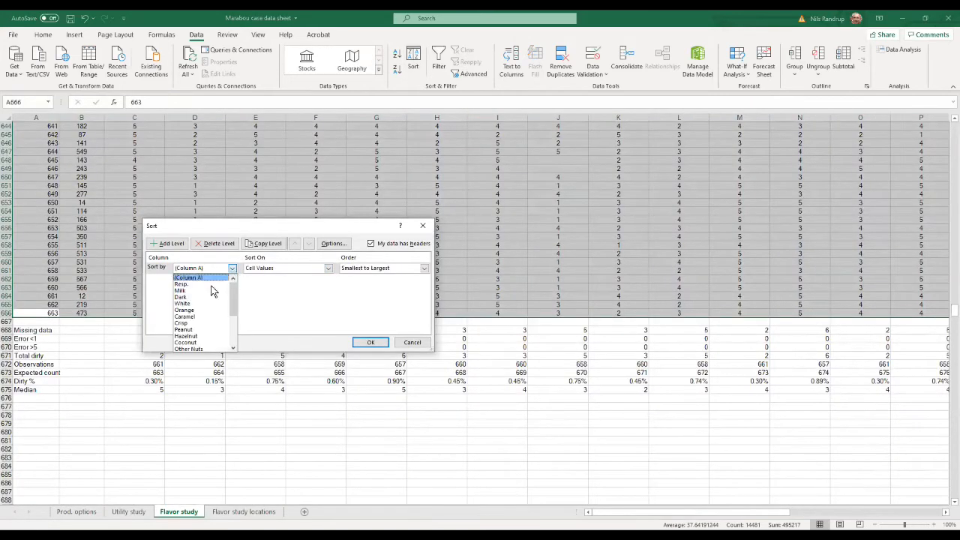
{"action": "left_click", "coordinate": [204, 285]}
{"action": "left_click", "coordinate": [370, 342]}
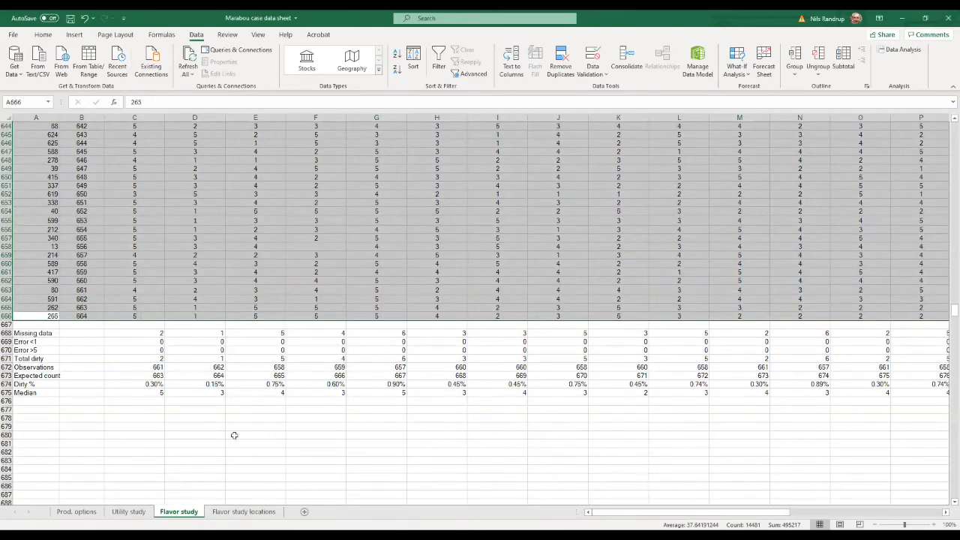
{"action": "left_click", "coordinate": [94, 444]}
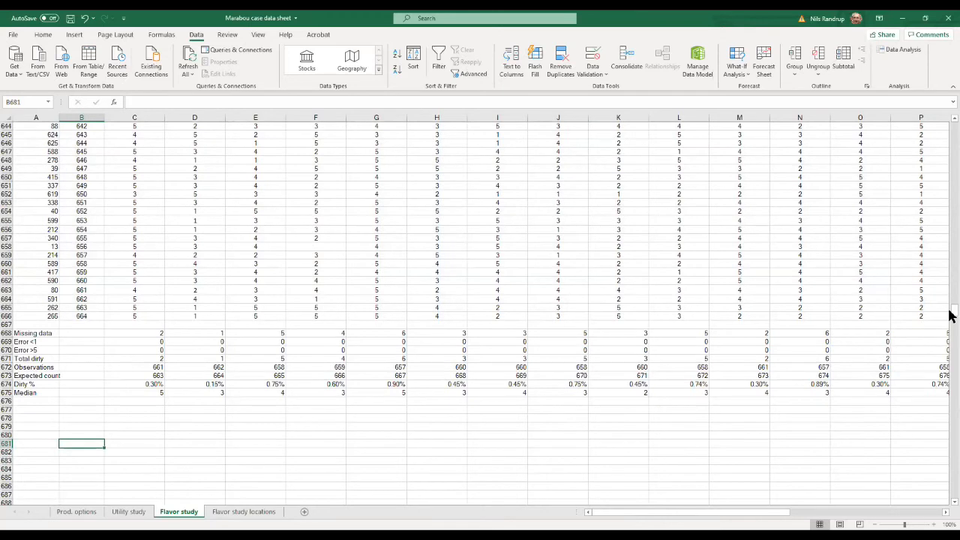
Enter 1 in A4 and 2 in A5, and fill the number series down column A through row 666.
{"action": "left_click_drag", "start_coordinate": [953, 311], "coordinate": [953, 127]}
{"action": "left_click_drag", "start_coordinate": [46, 236], "coordinate": [44, 247]}
{"action": "type", "text": "1"}
{"action": "key", "text": "Return"}
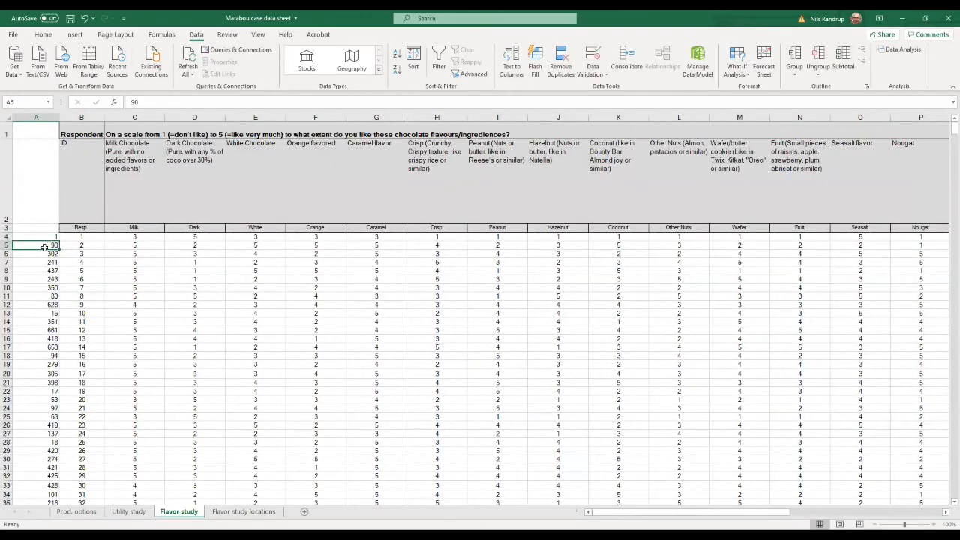
{"action": "type", "text": "1"}
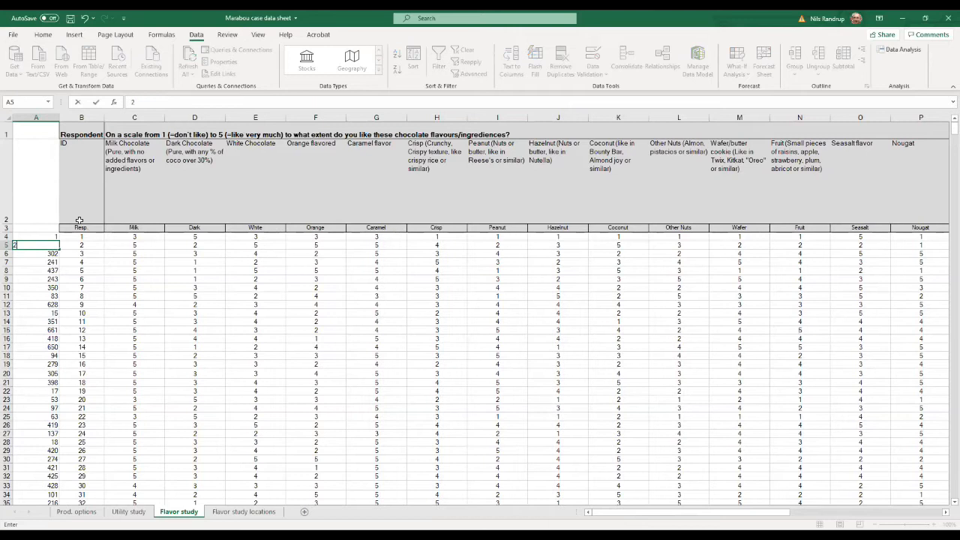
{"action": "key", "text": "ctrl+Return"}
{"action": "left_click_drag", "start_coordinate": [47, 237], "coordinate": [46, 246]}
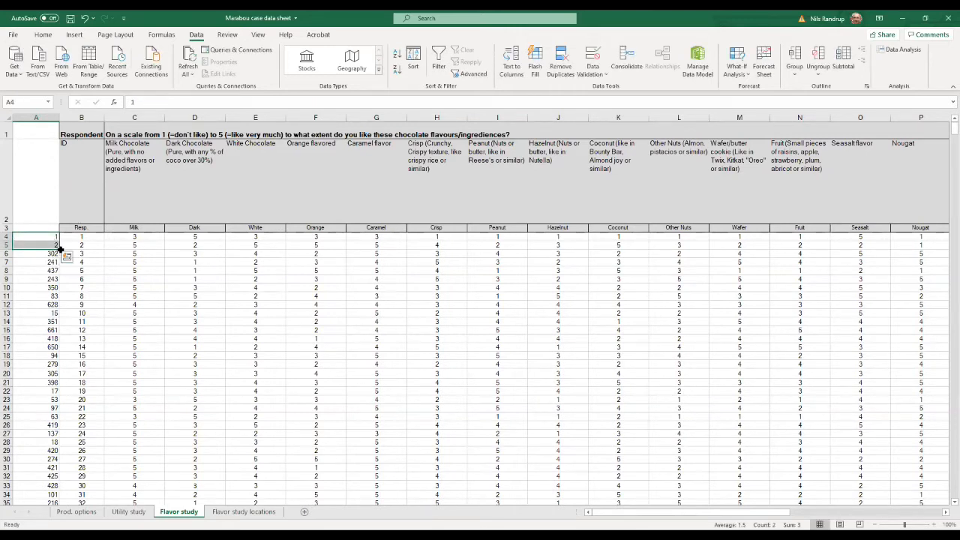
{"action": "double_click", "coordinate": [60, 249]}
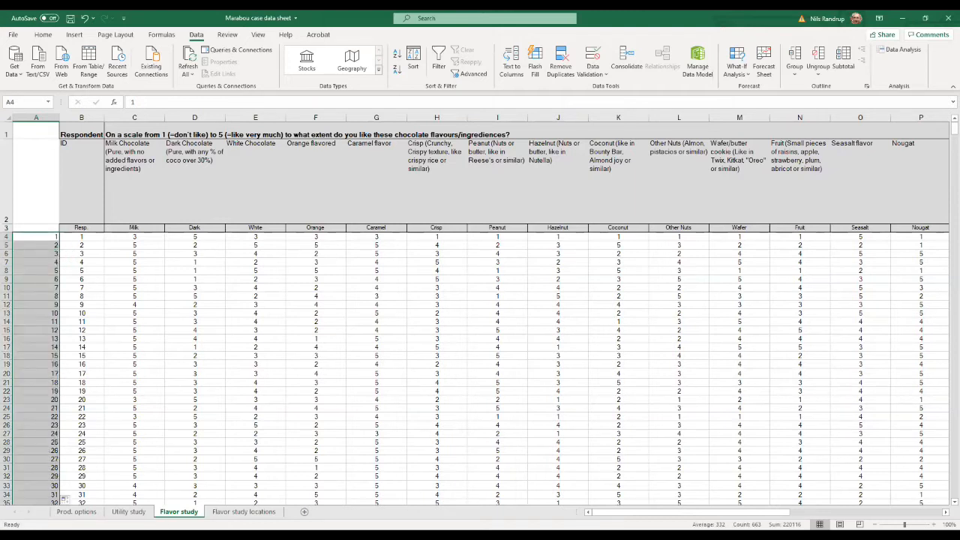
Compare the sequence numbers in column A with the respondent IDs in column B, from the last data rows upward.
{"action": "left_click_drag", "start_coordinate": [951, 132], "coordinate": [951, 299]}
{"action": "scroll", "coordinate": [112, 423], "scroll_direction": "down", "scroll_amount": 10}
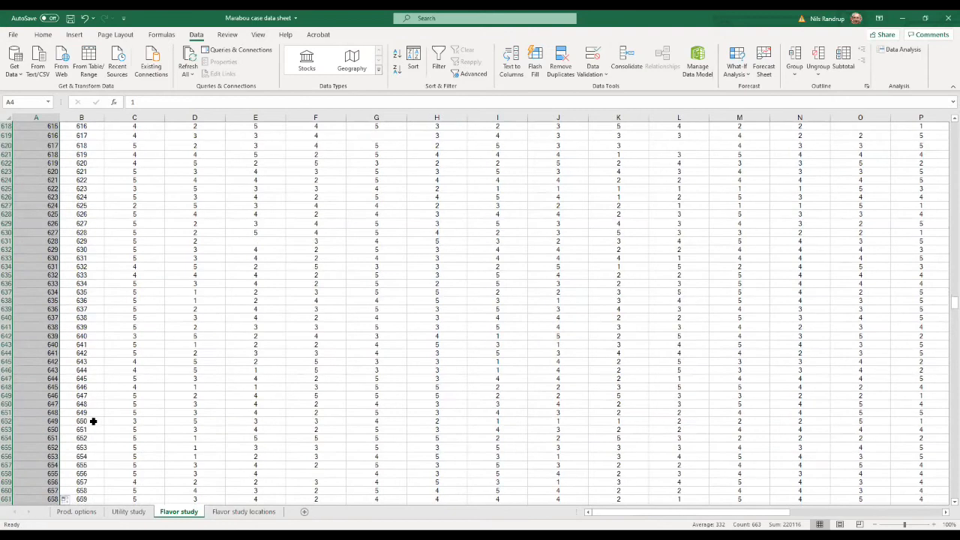
{"action": "scroll", "coordinate": [65, 500], "scroll_direction": "down", "scroll_amount": 7}
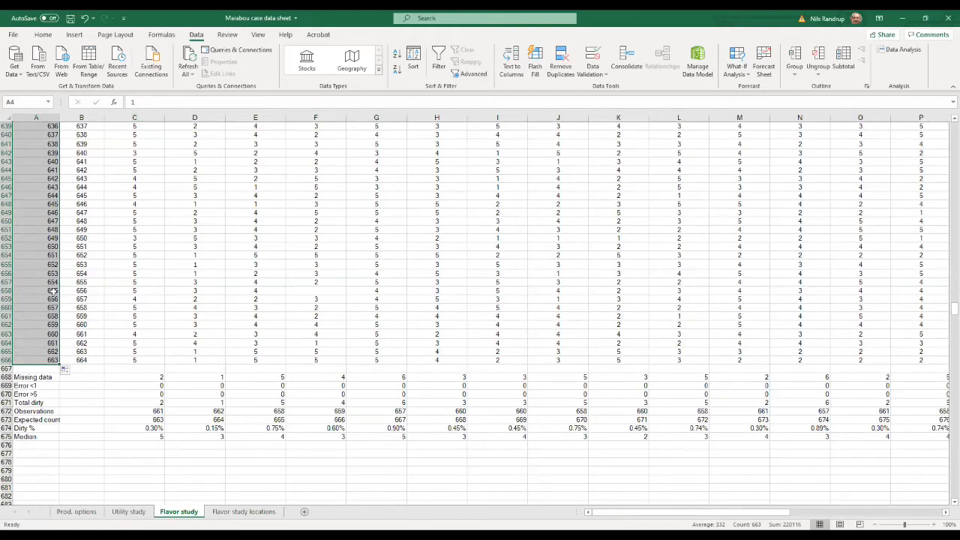
{"action": "scroll", "coordinate": [52, 292], "scroll_direction": "up", "scroll_amount": 14}
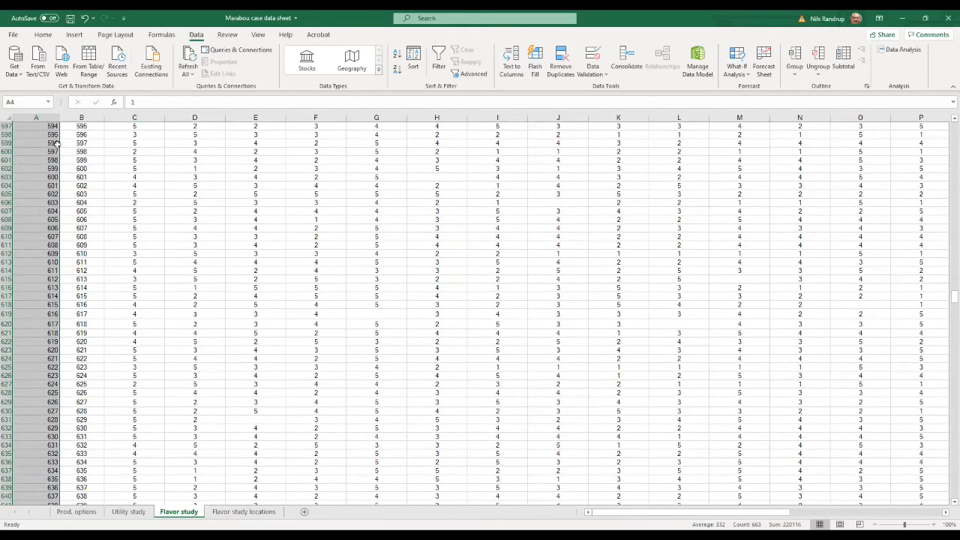
{"action": "scroll", "coordinate": [63, 196], "scroll_direction": "up", "scroll_amount": 2}
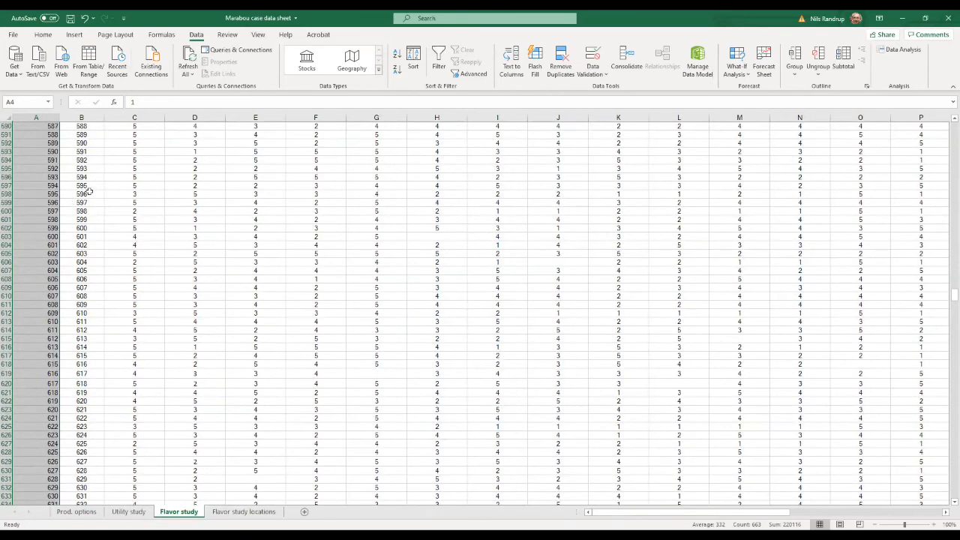
{"action": "scroll", "coordinate": [84, 266], "scroll_direction": "up", "scroll_amount": 12}
{"action": "scroll", "coordinate": [81, 276], "scroll_direction": "up", "scroll_amount": 11}
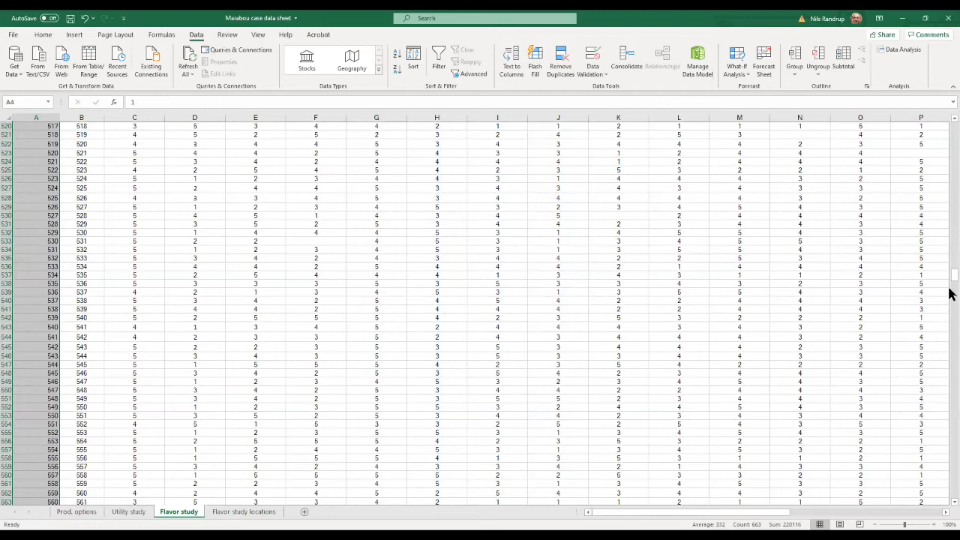
{"action": "left_click_drag", "start_coordinate": [950, 278], "coordinate": [950, 227]}
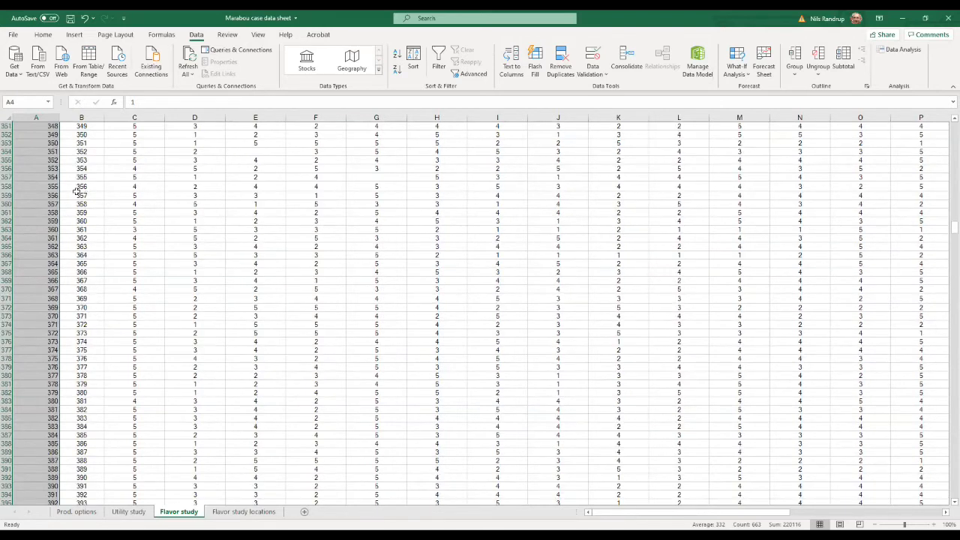
{"action": "scroll", "coordinate": [949, 146], "scroll_direction": "up", "scroll_amount": 20}
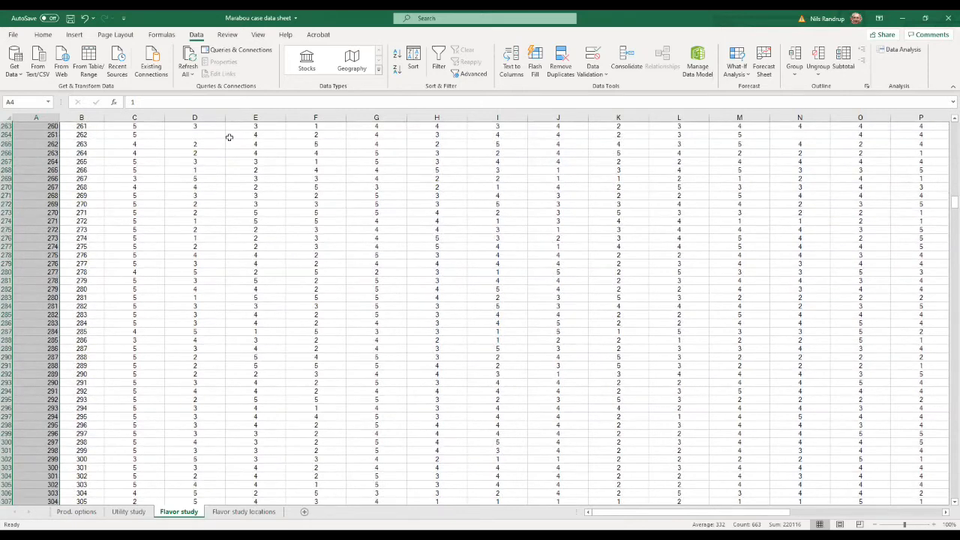
Locate the first row where the column A sequence numbers and the column B respondent IDs differ, checking around rows 247 to 272.
{"action": "left_click_drag", "start_coordinate": [47, 162], "coordinate": [83, 162]}
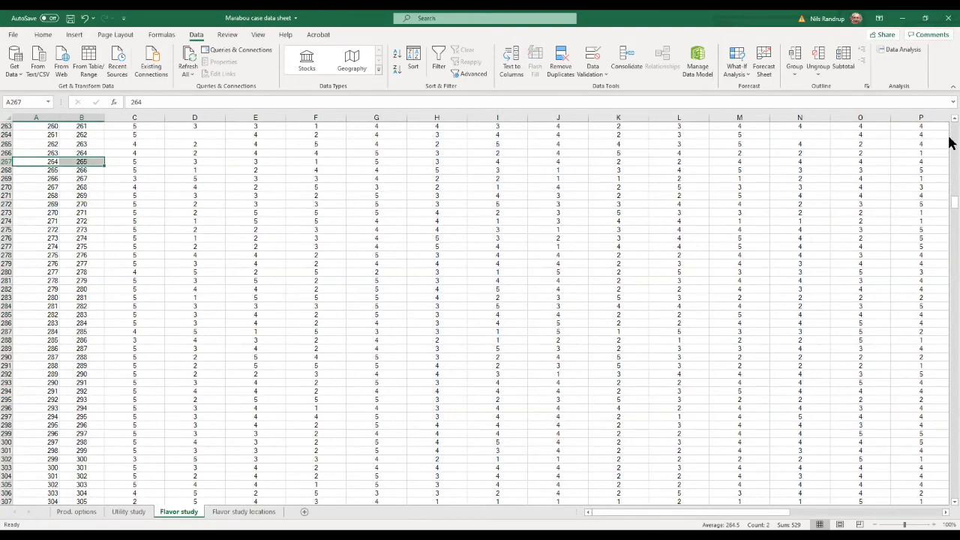
{"action": "scroll", "coordinate": [949, 143], "scroll_direction": "up", "scroll_amount": 15}
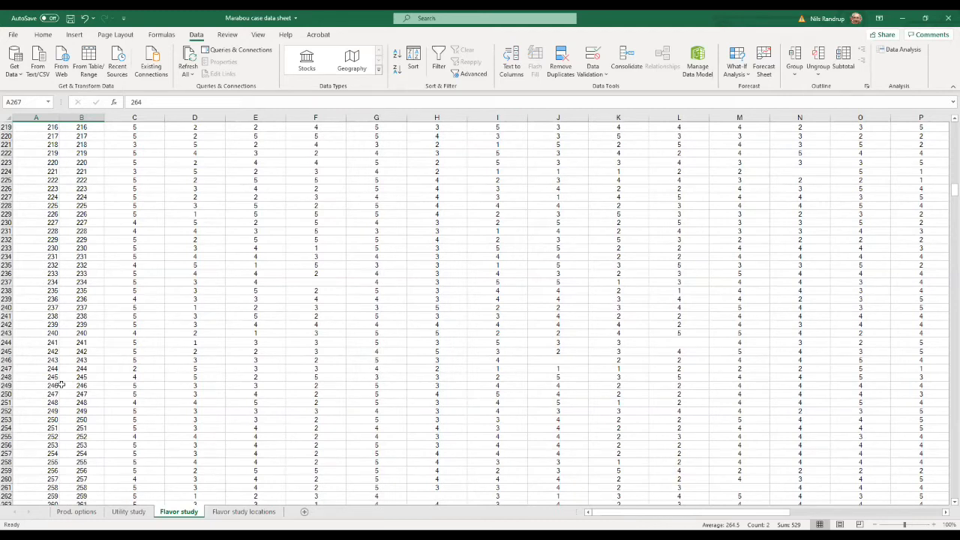
{"action": "left_click_drag", "start_coordinate": [53, 370], "coordinate": [81, 369]}
{"action": "scroll", "coordinate": [83, 387], "scroll_direction": "down", "scroll_amount": 7}
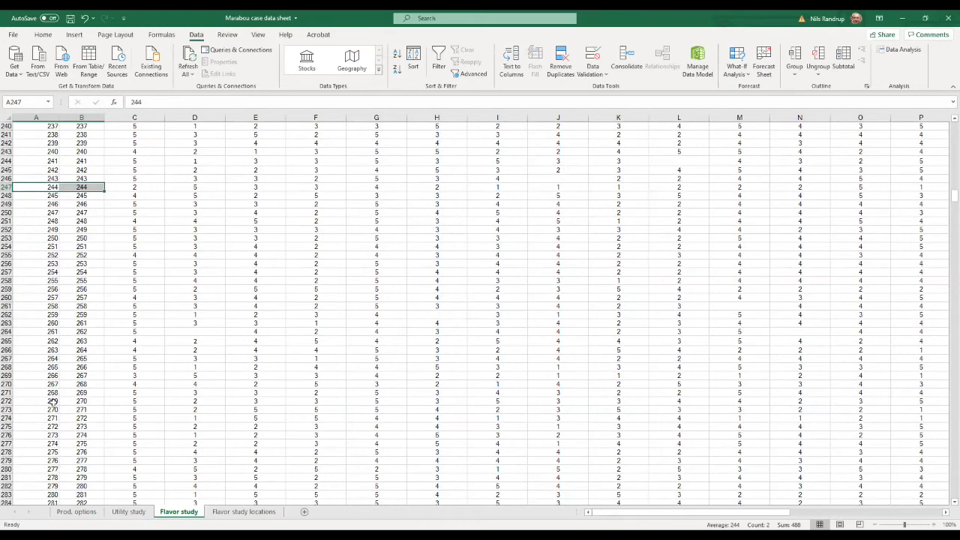
{"action": "left_click_drag", "start_coordinate": [53, 401], "coordinate": [81, 402]}
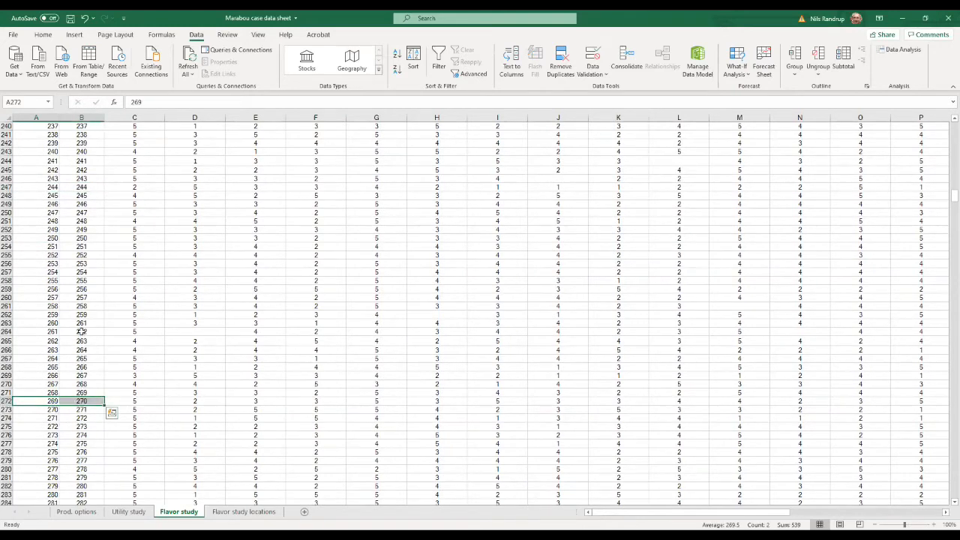
{"action": "left_click_drag", "start_coordinate": [57, 298], "coordinate": [78, 307]}
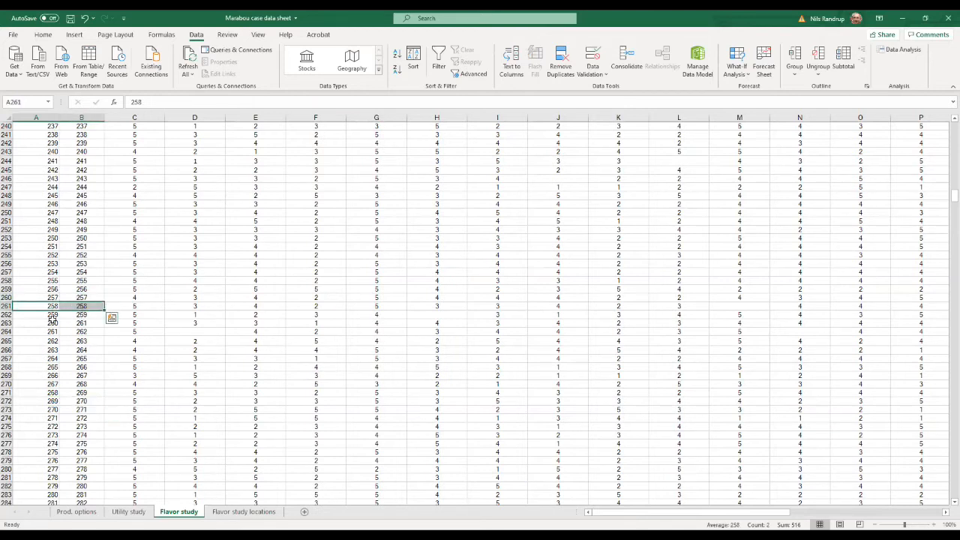
{"action": "left_click_drag", "start_coordinate": [50, 323], "coordinate": [80, 323]}
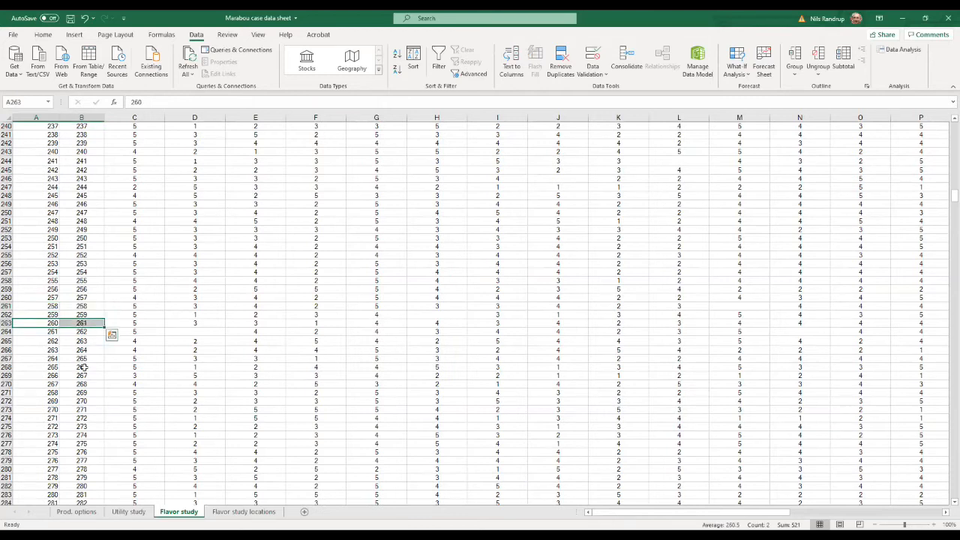
{"action": "left_click", "coordinate": [95, 323]}
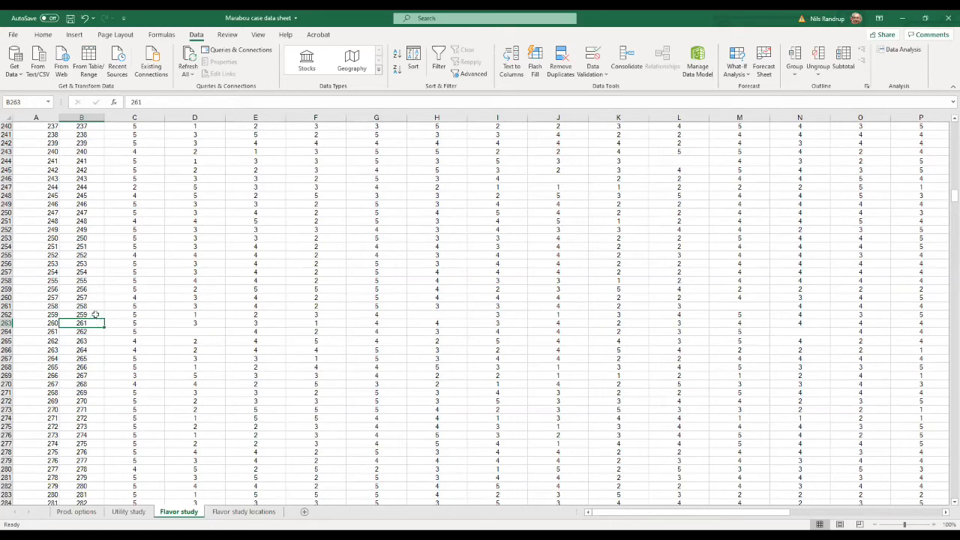
Review the rows below the ID mismatch down to the data's end and check the first Expected count value in C673.
{"action": "left_click", "coordinate": [95, 129]}
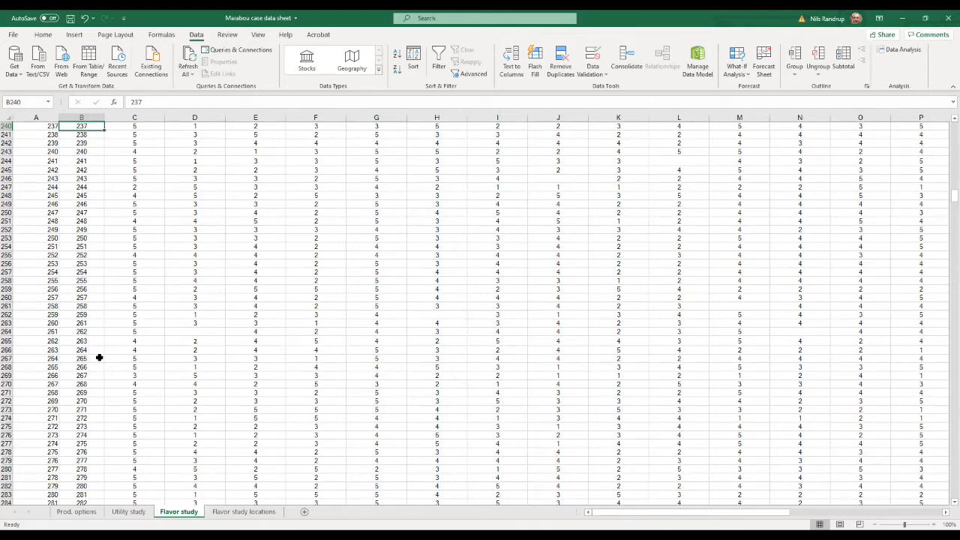
{"action": "scroll", "coordinate": [98, 355], "scroll_direction": "down", "scroll_amount": 9}
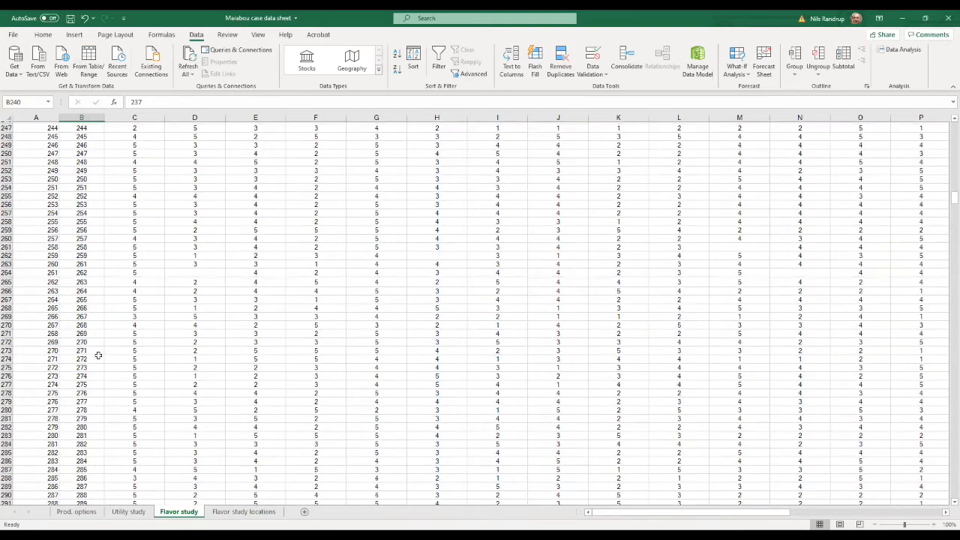
{"action": "scroll", "coordinate": [98, 355], "scroll_direction": "down", "scroll_amount": 7}
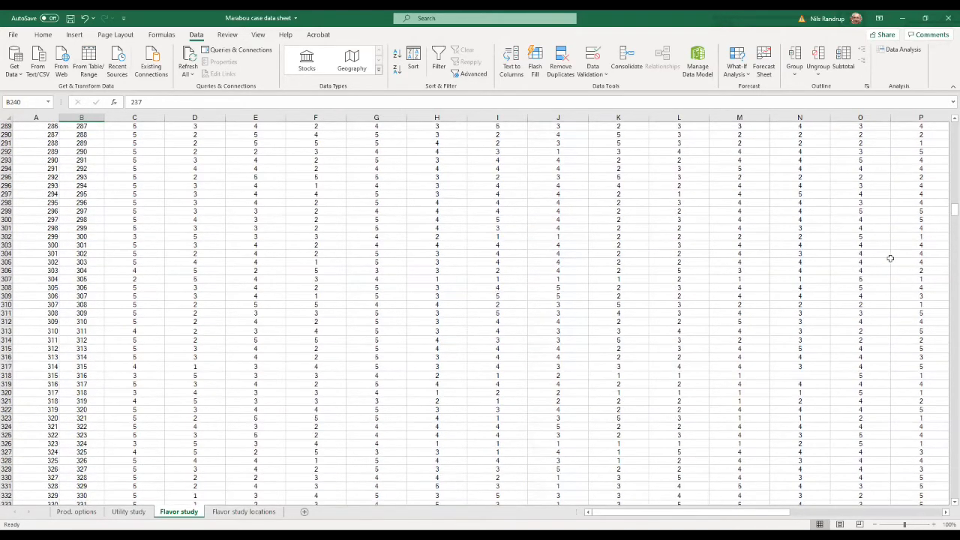
{"action": "left_click_drag", "start_coordinate": [950, 212], "coordinate": [938, 313]}
{"action": "left_click", "coordinate": [156, 264]}
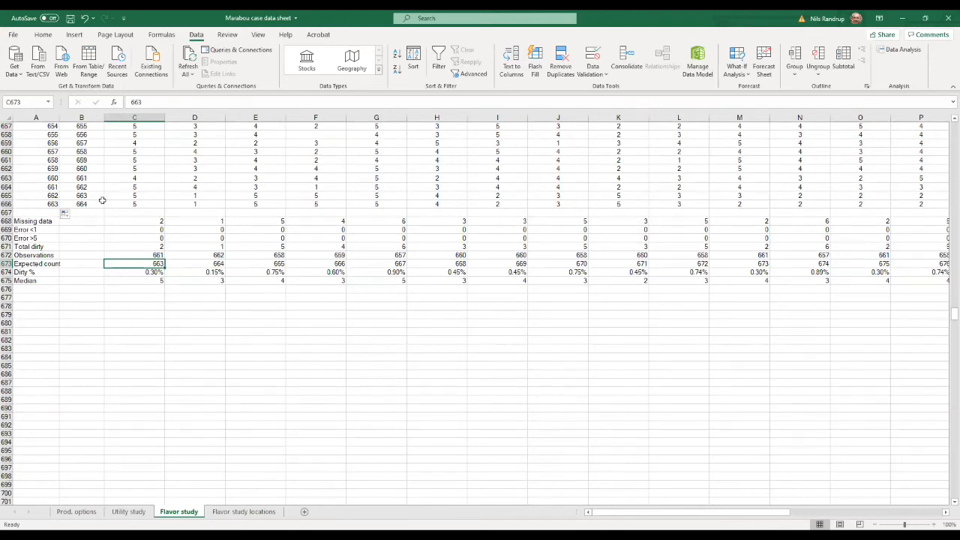
Examine the cleaned data block from its last rows up to its headers and check the formula behind the first respondent ID in X4.
{"action": "left_click", "coordinate": [875, 514]}
{"action": "scroll", "coordinate": [487, 359], "scroll_direction": "up", "scroll_amount": 12}
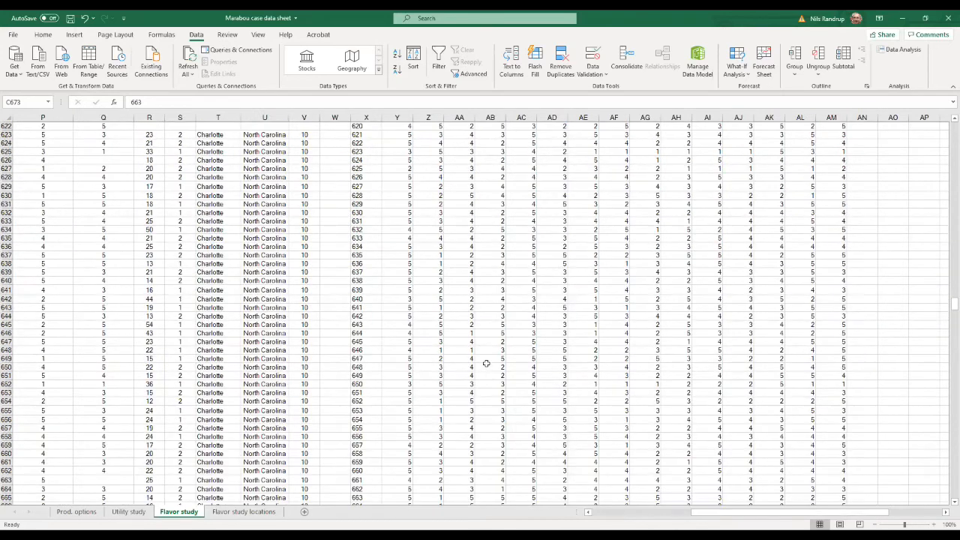
{"action": "left_click", "coordinate": [917, 514]}
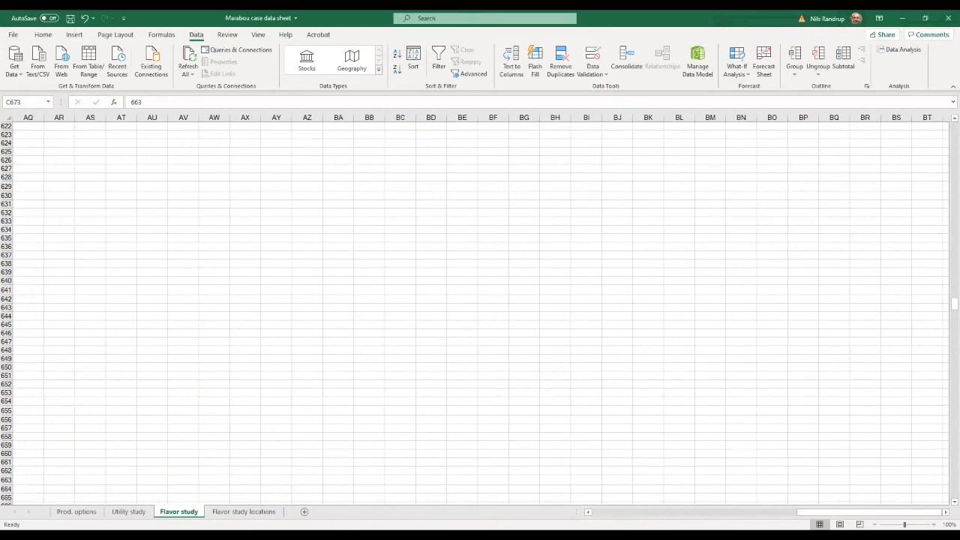
{"action": "left_click", "coordinate": [651, 516]}
{"action": "scroll", "coordinate": [606, 455], "scroll_direction": "up", "scroll_amount": 20}
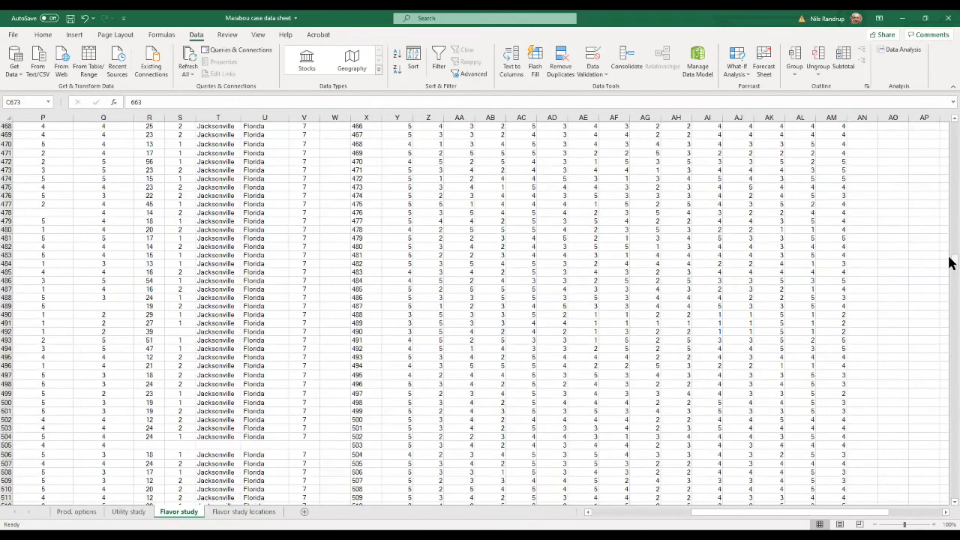
{"action": "left_click_drag", "start_coordinate": [951, 263], "coordinate": [954, 129]}
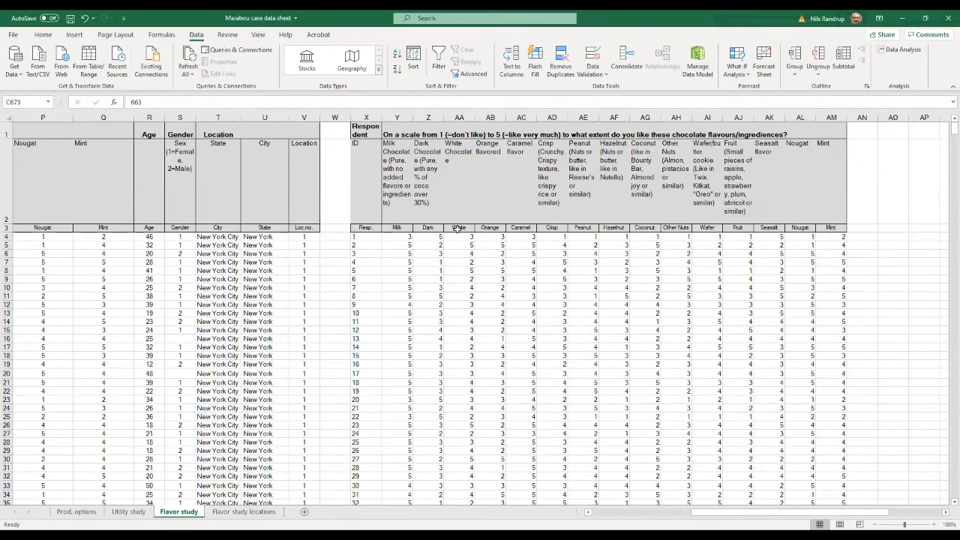
{"action": "left_click", "coordinate": [362, 238]}
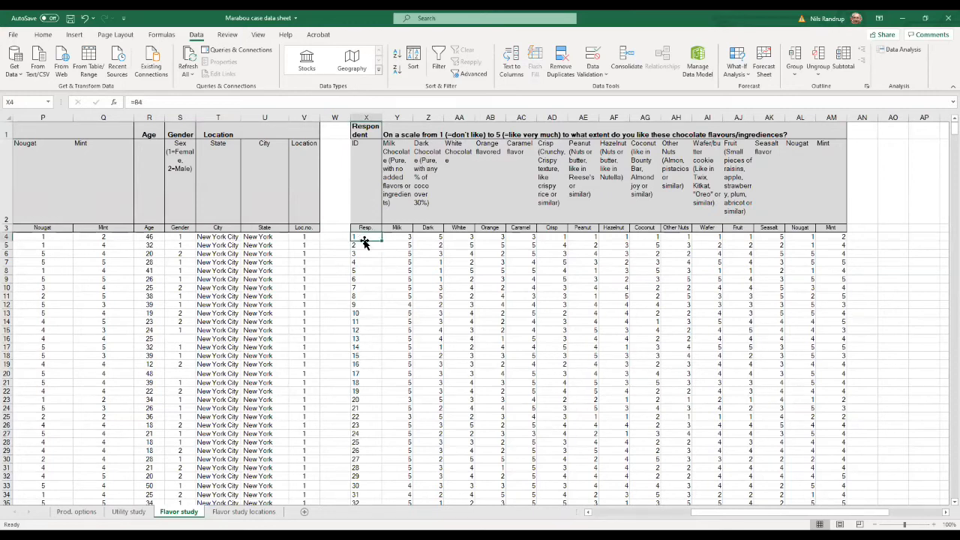
{"action": "left_click", "coordinate": [148, 100]}
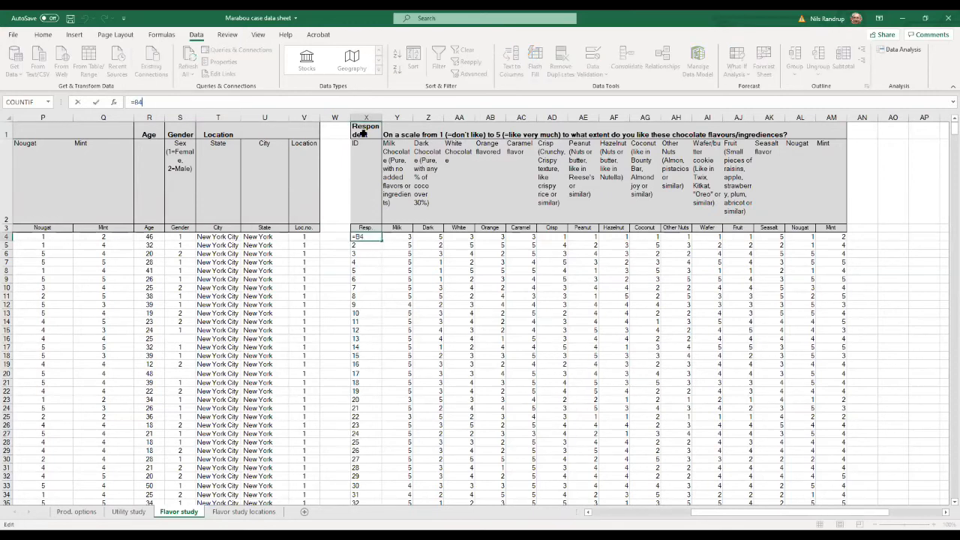
{"action": "left_click", "coordinate": [336, 173]}
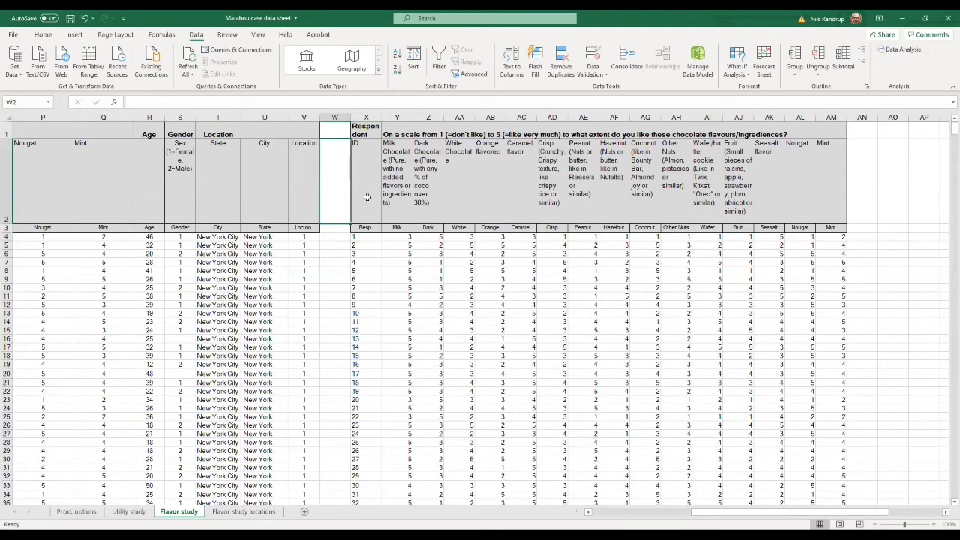
{"action": "left_click", "coordinate": [366, 129]}
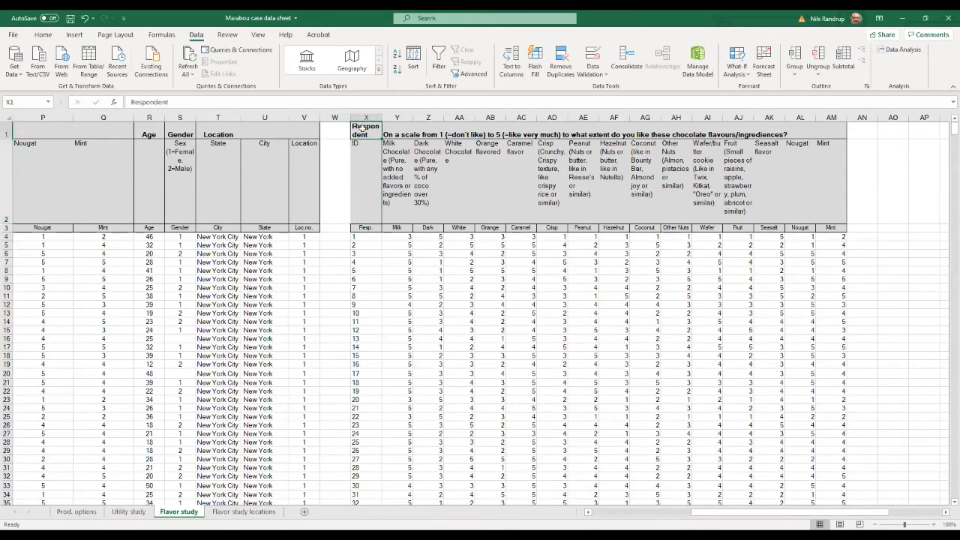
{"action": "left_click_drag", "start_coordinate": [949, 134], "coordinate": [949, 314]}
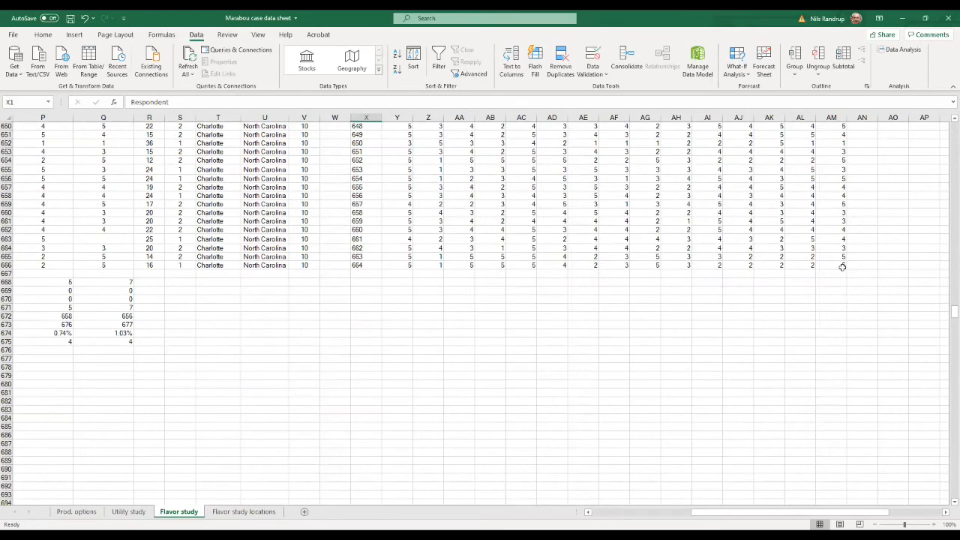
{"action": "left_click", "coordinate": [843, 267], "text": "shift"}
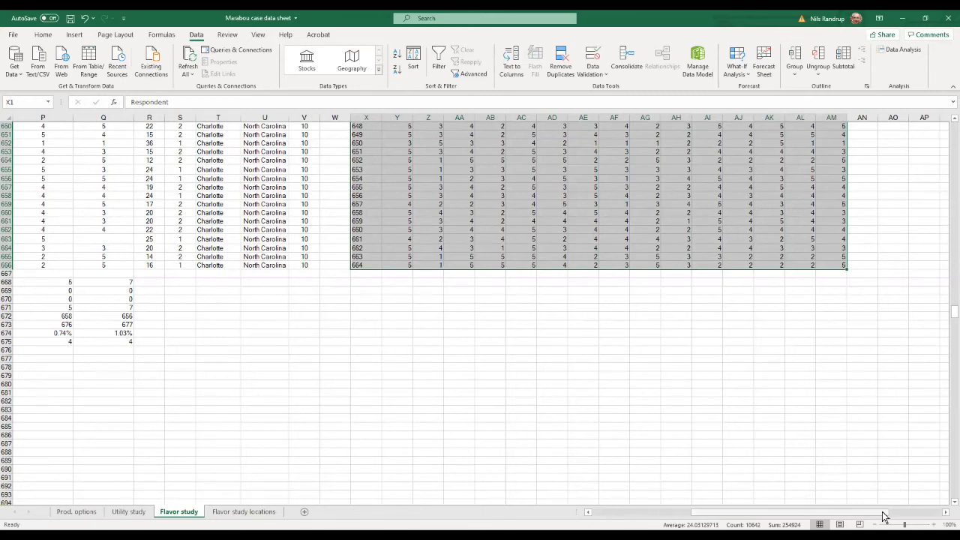
{"action": "left_click_drag", "start_coordinate": [883, 516], "coordinate": [942, 516]}
{"action": "scroll", "coordinate": [555, 416], "scroll_direction": "up", "scroll_amount": 20}
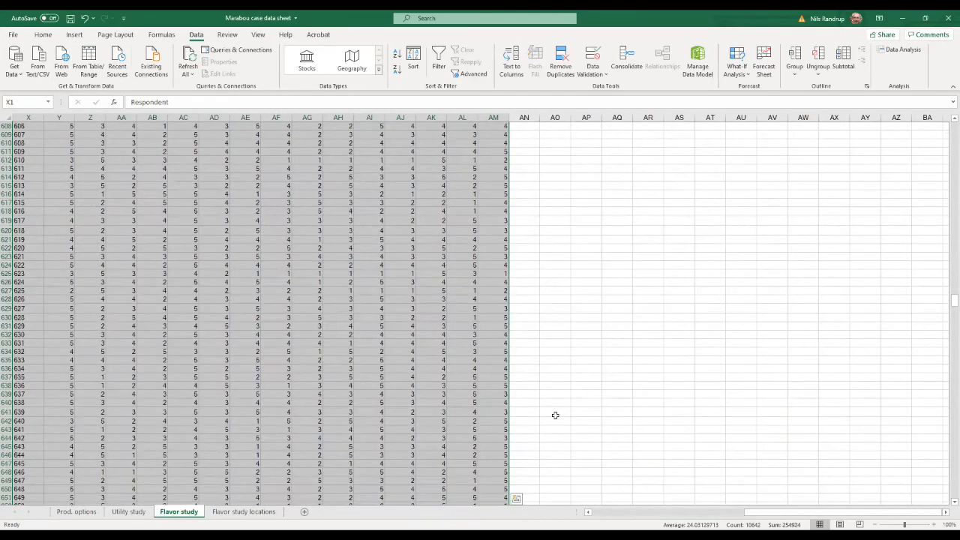
{"action": "scroll", "coordinate": [553, 282], "scroll_direction": "up", "scroll_amount": 14}
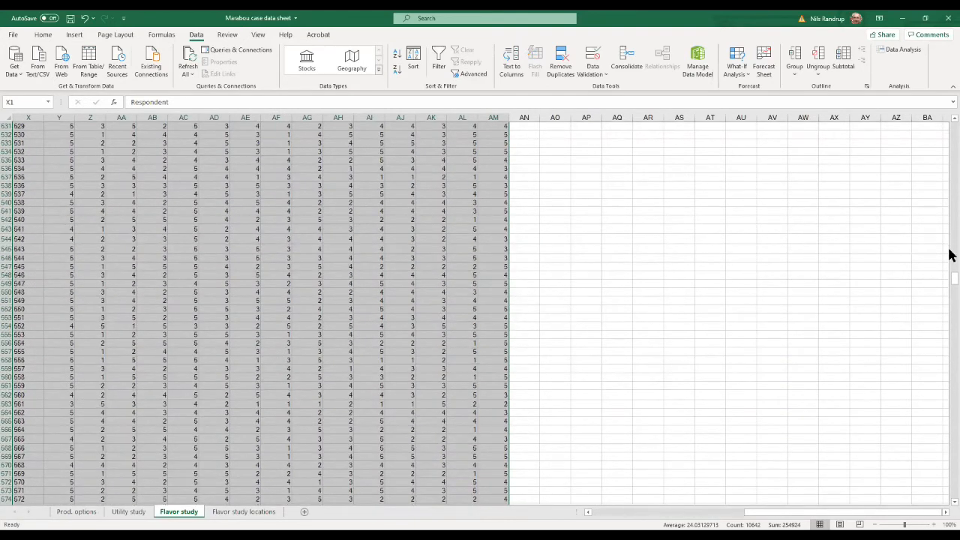
{"action": "left_click_drag", "start_coordinate": [951, 283], "coordinate": [952, 128]}
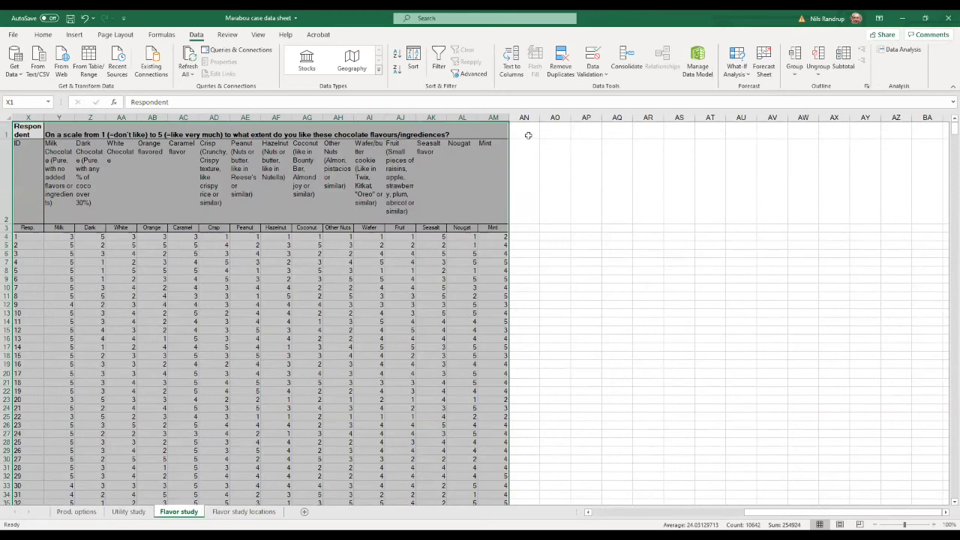
Copy the Age, Gender and Location columns R:V and paste them beside the cleaned ratings, starting at AN1.
{"action": "left_click", "coordinate": [591, 516]}
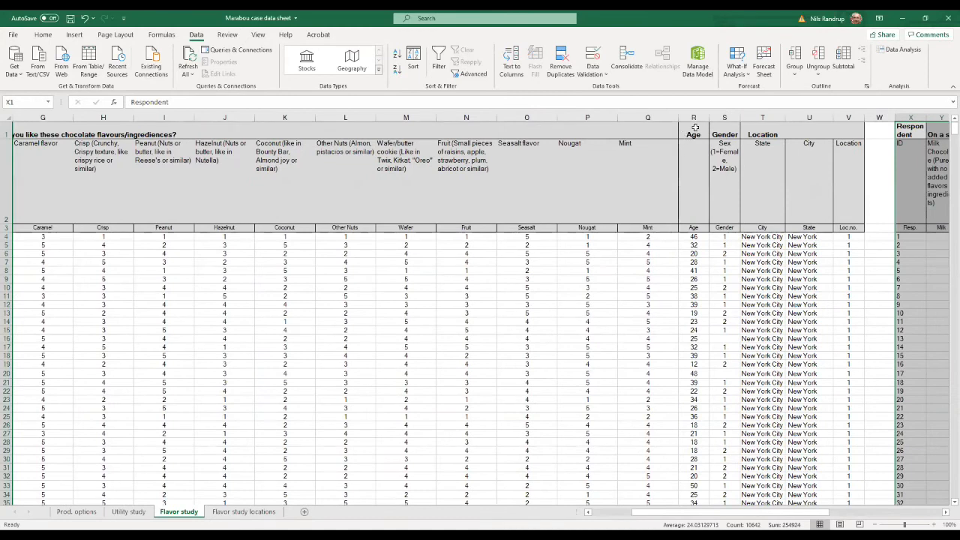
{"action": "left_click", "coordinate": [695, 128]}
{"action": "left_click", "coordinate": [696, 118]}
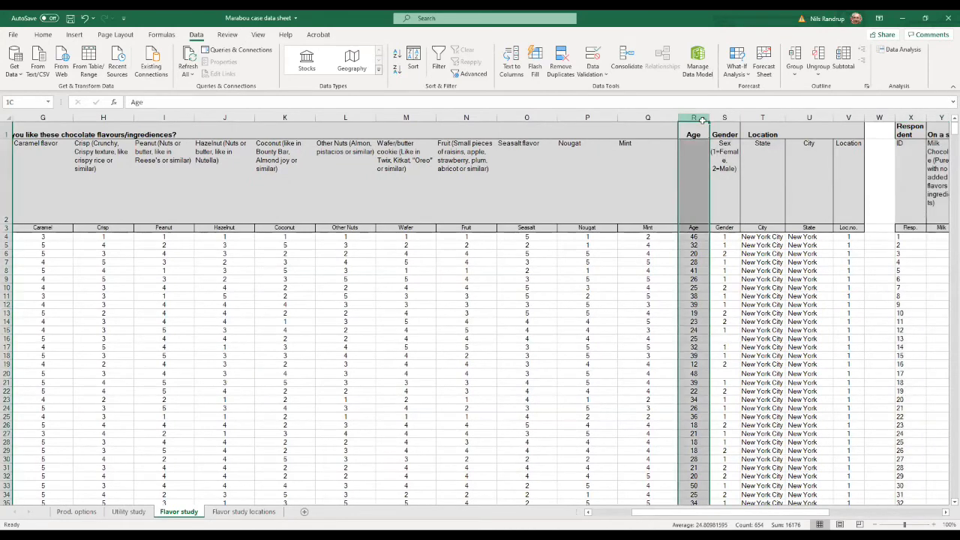
{"action": "left_click_drag", "start_coordinate": [702, 120], "coordinate": [848, 119]}
{"action": "key", "text": "ctrl+c"}
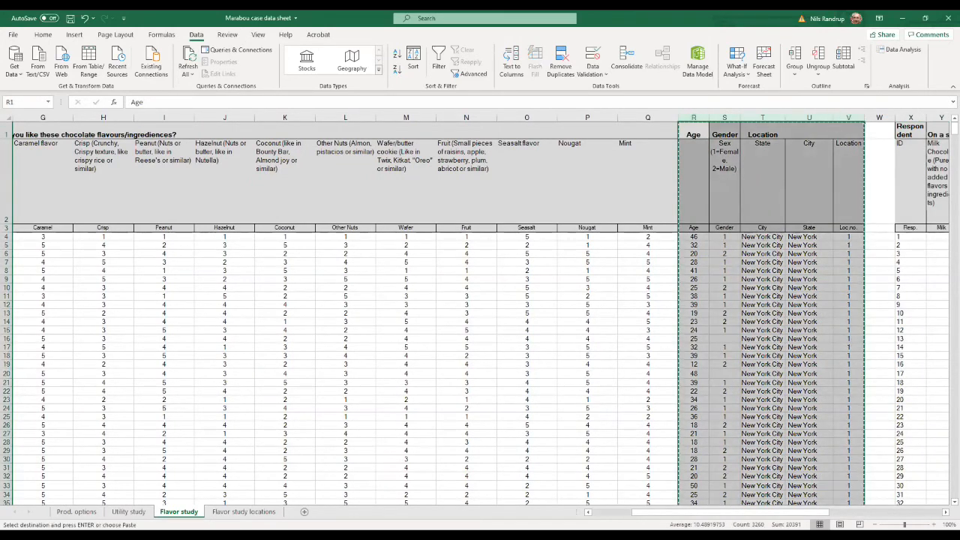
{"action": "left_click", "coordinate": [879, 513]}
{"action": "left_click", "coordinate": [500, 130]}
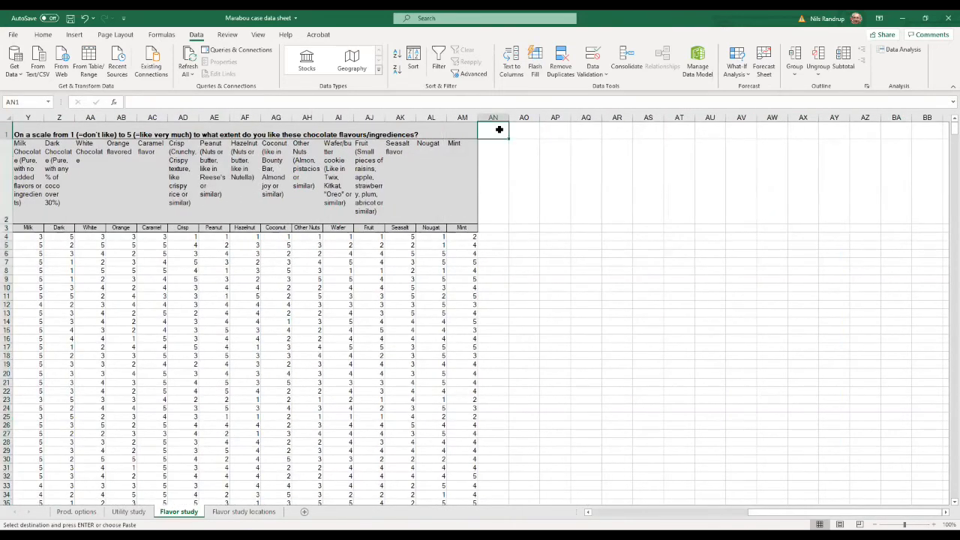
{"action": "key", "text": "ctrl+v"}
Select the complete cleaned data block X1:AR666, including headers and demographic columns, and copy it.
{"action": "left_click", "coordinate": [762, 261]}
{"action": "left_click_drag", "start_coordinate": [648, 132], "coordinate": [658, 509]}
{"action": "left_click_drag", "start_coordinate": [663, 424], "coordinate": [664, 496]}
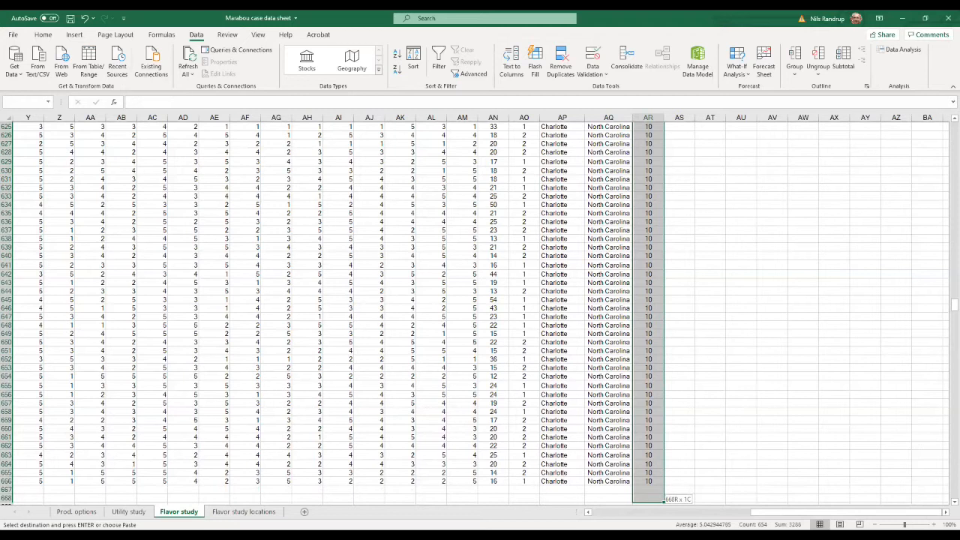
{"action": "left_click_drag", "start_coordinate": [663, 499], "coordinate": [215, 443]}
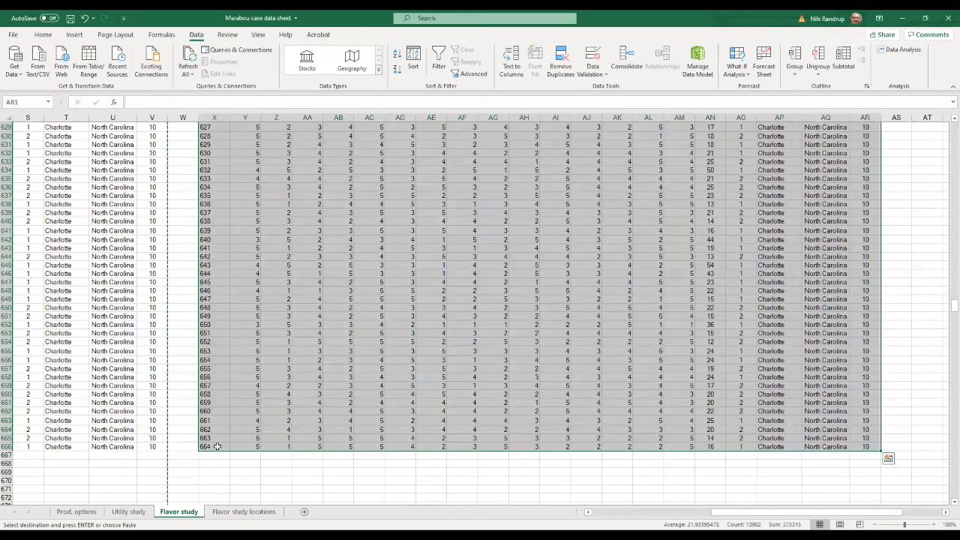
{"action": "key", "text": "ctrl+c"}
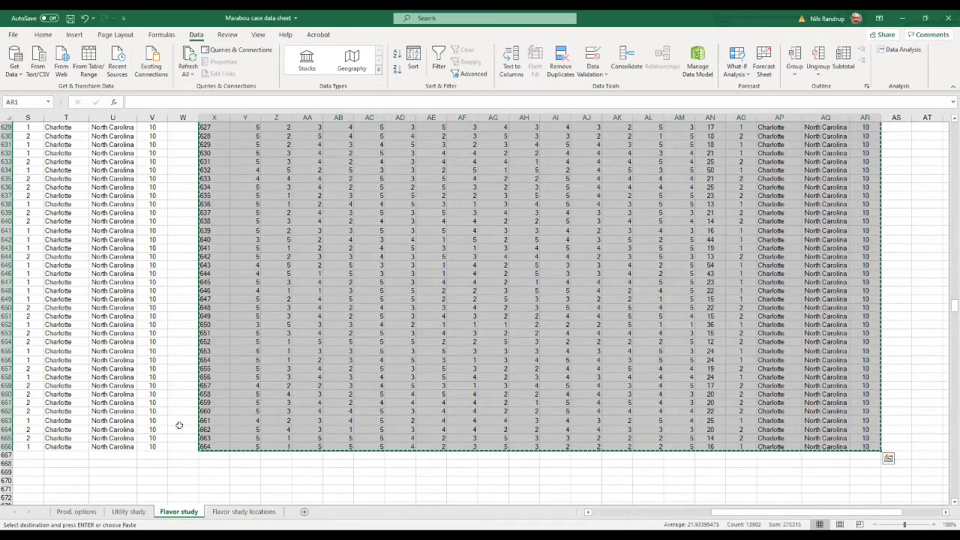
Add a new worksheet and paste the copied data at A1 as values with the source formatting kept.
{"action": "left_click", "coordinate": [304, 511]}
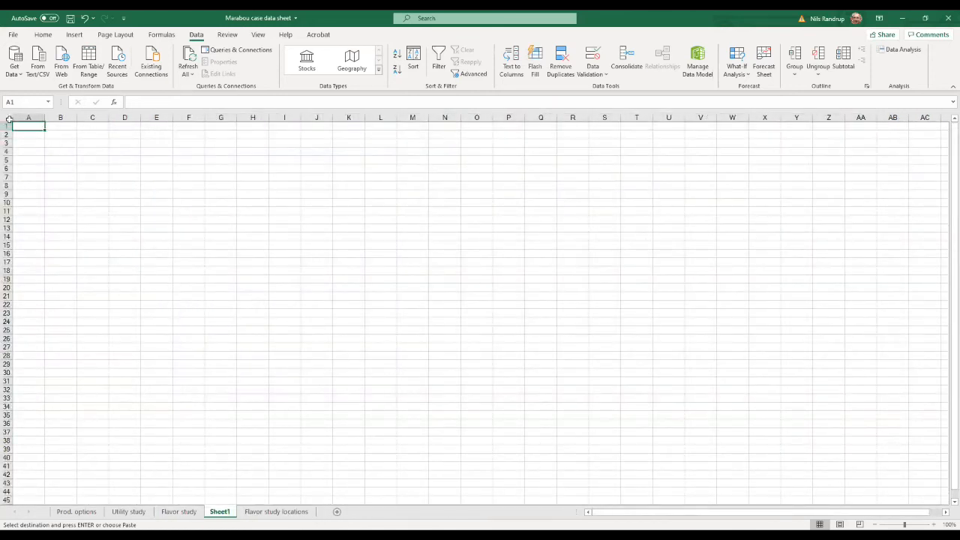
{"action": "left_click", "coordinate": [9, 120]}
{"action": "key", "text": "ctrl+v"}
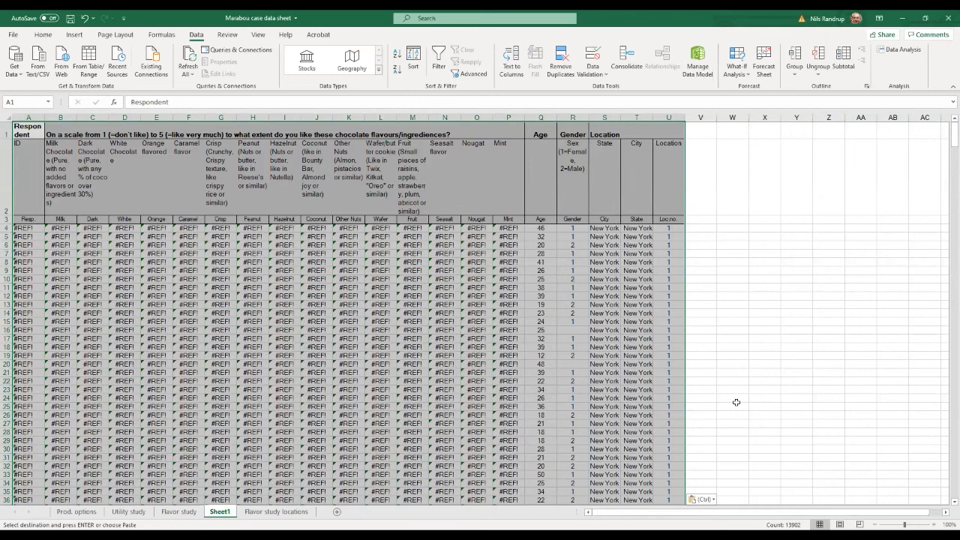
{"action": "left_click", "coordinate": [705, 500]}
{"action": "left_click", "coordinate": [697, 457]}
{"action": "left_click", "coordinate": [764, 296]}
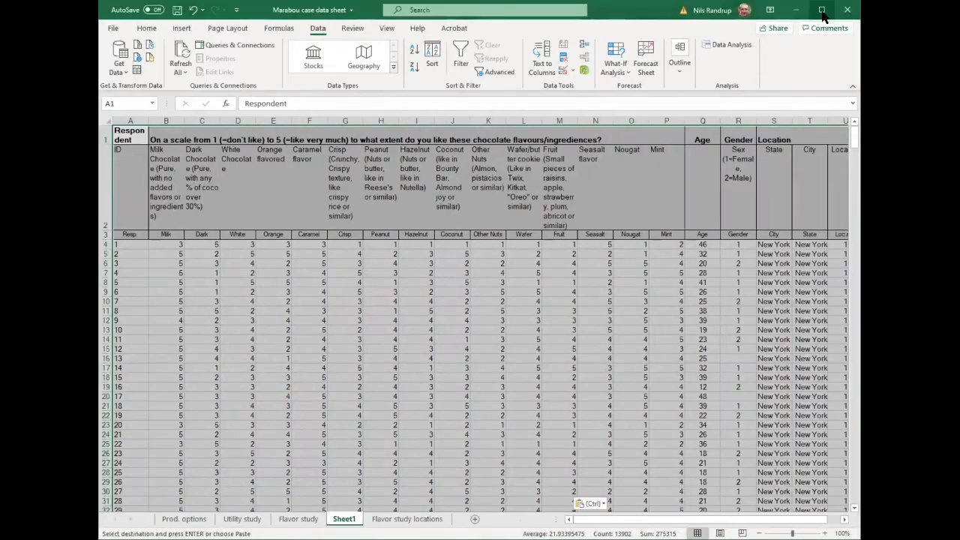
{"action": "left_click", "coordinate": [822, 12]}
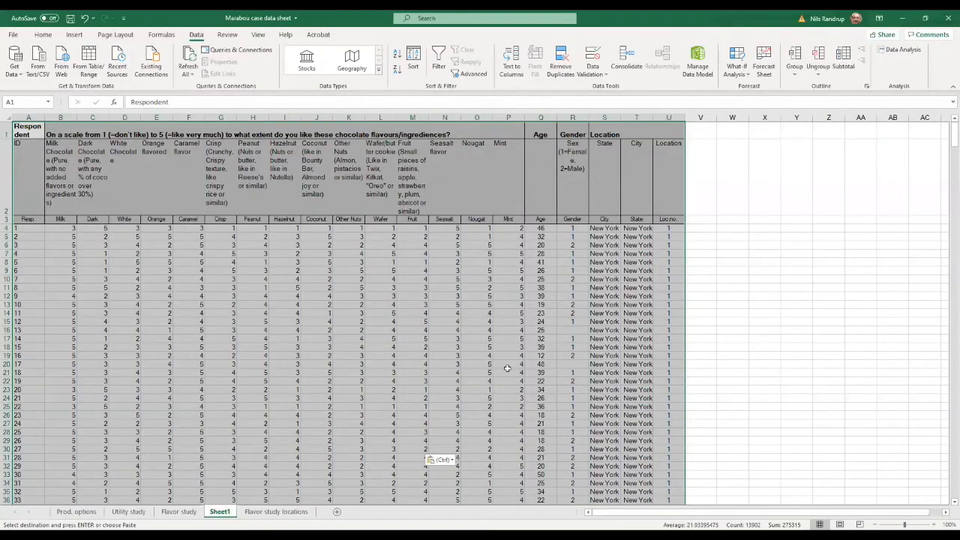
Deselect the pasted block and rename the new worksheet Sheet1 as Clean Data sheet.
{"action": "left_click", "coordinate": [778, 304]}
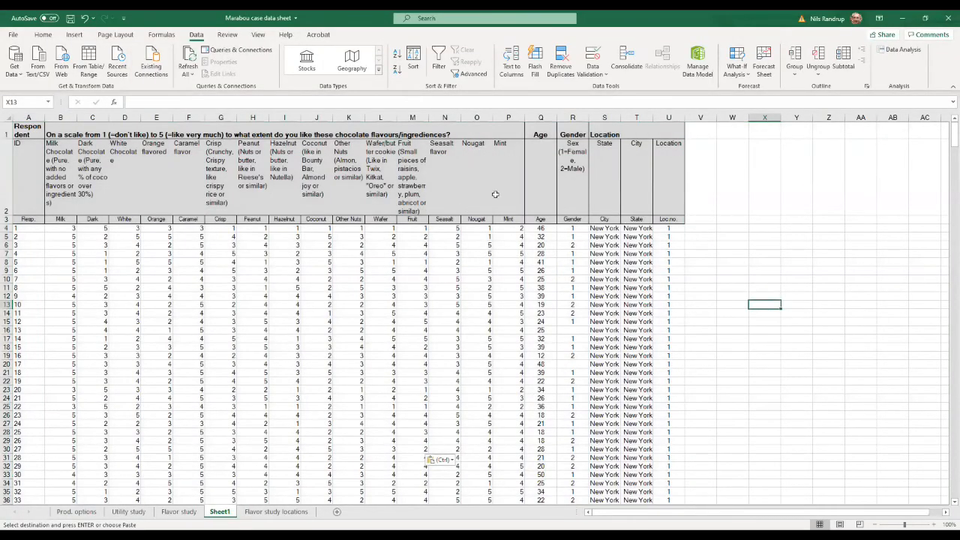
{"action": "scroll", "coordinate": [553, 334], "scroll_direction": "down", "scroll_amount": 9}
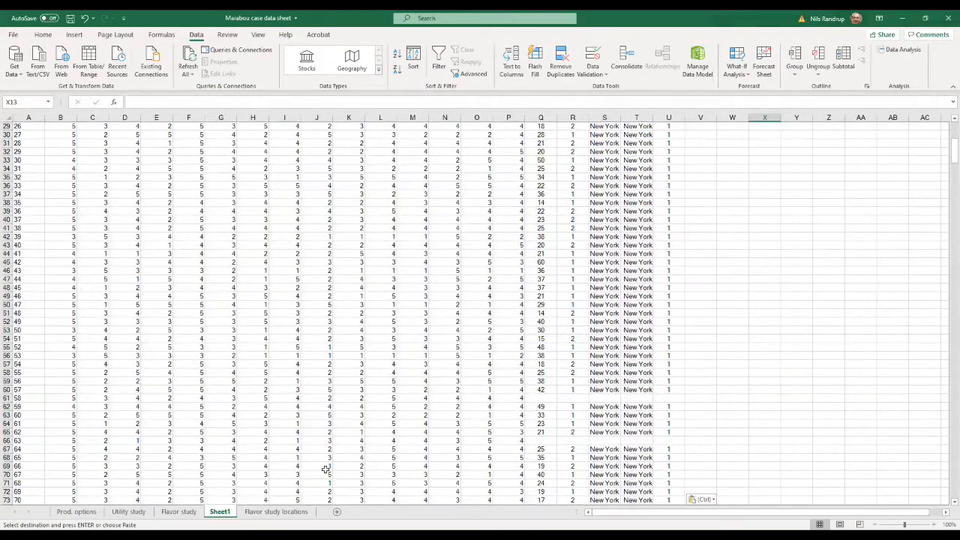
{"action": "left_click", "coordinate": [225, 511]}
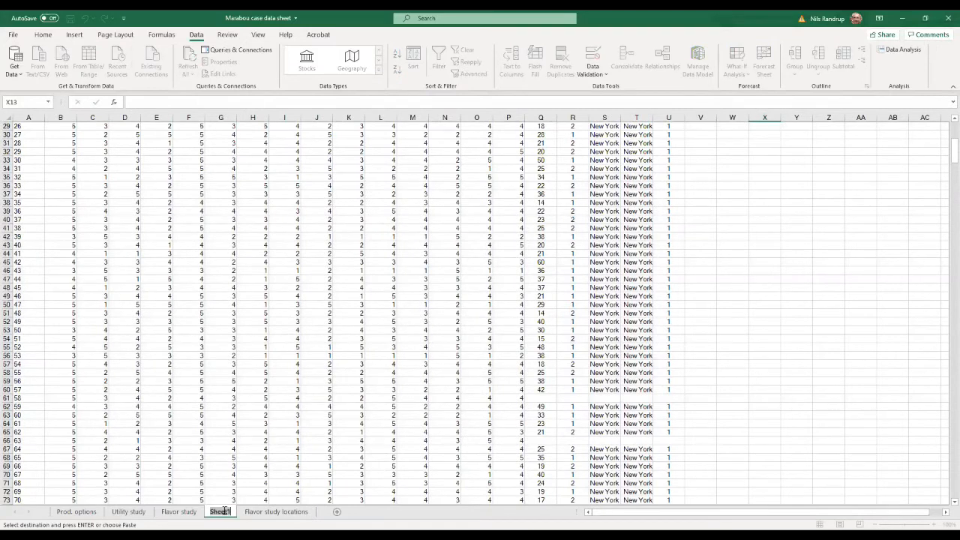
{"action": "type", "text": "Clean Data sheet"}
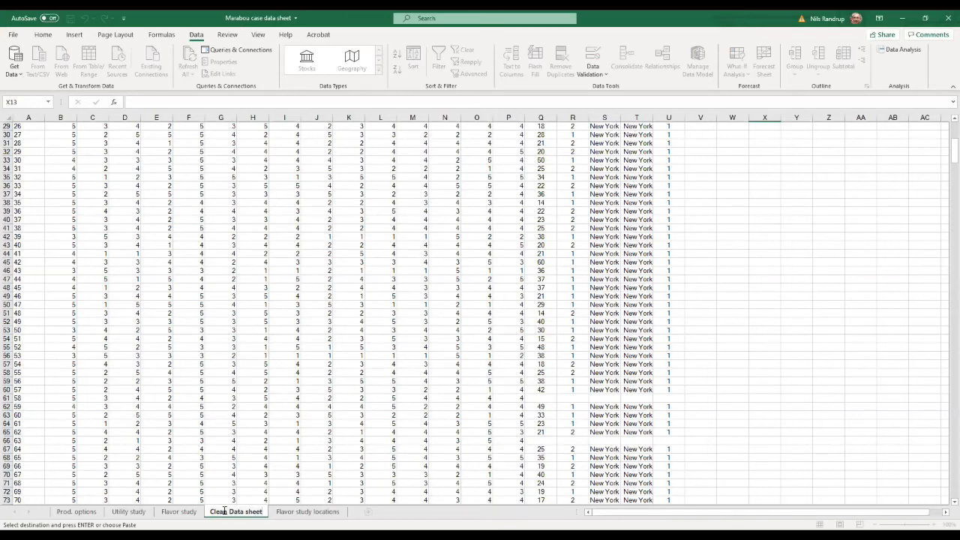
{"action": "key", "text": "Return"}
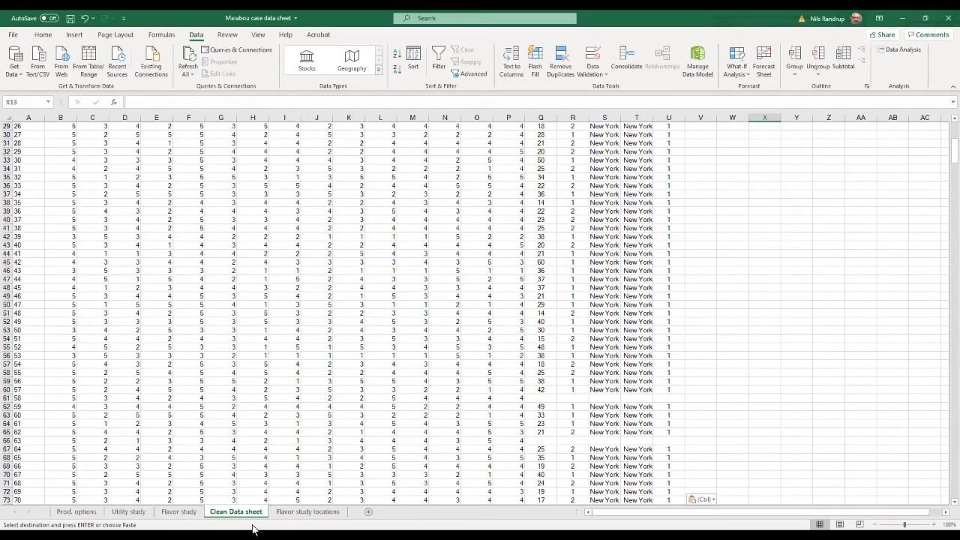
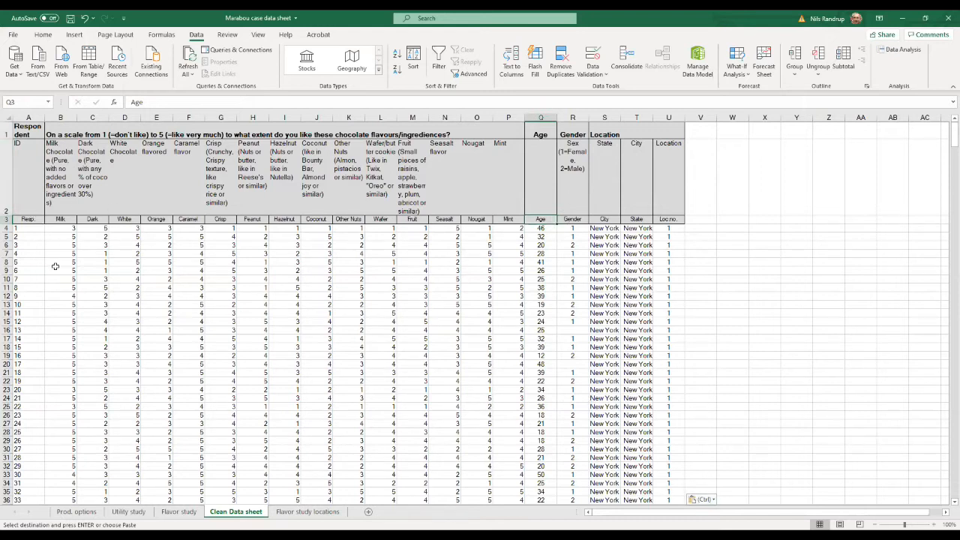
Copy the respondent IDs and flavor ratings A3:P666, from the short header row down to the last respondent.
{"action": "left_click", "coordinate": [27, 219]}
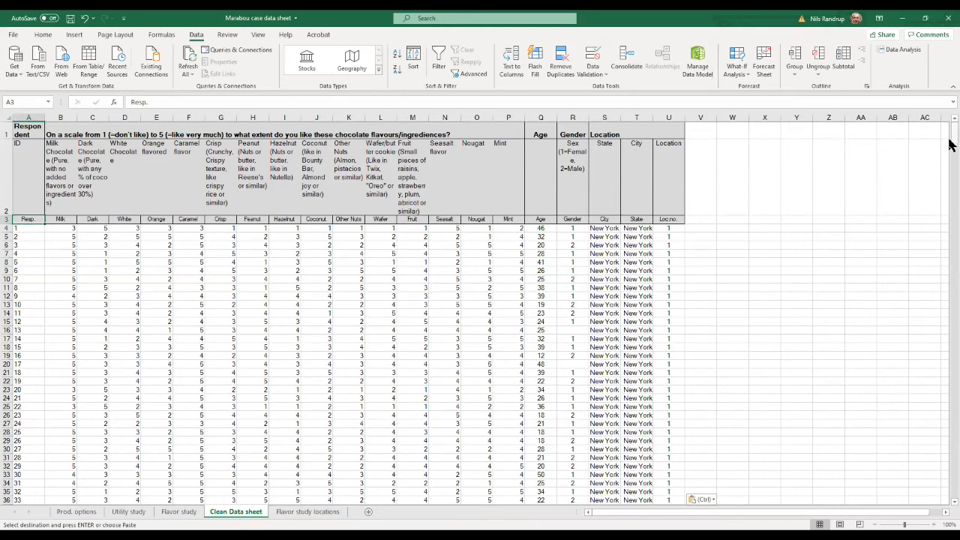
{"action": "left_click_drag", "start_coordinate": [950, 145], "coordinate": [951, 503]}
{"action": "left_click", "coordinate": [954, 502]}
{"action": "left_click", "coordinate": [954, 502]}
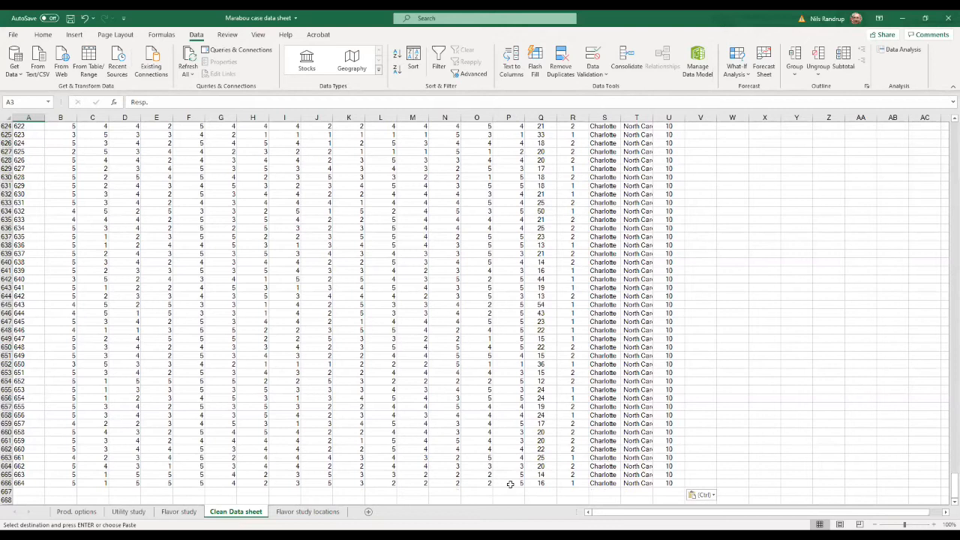
{"action": "left_click", "coordinate": [510, 483], "text": "shift"}
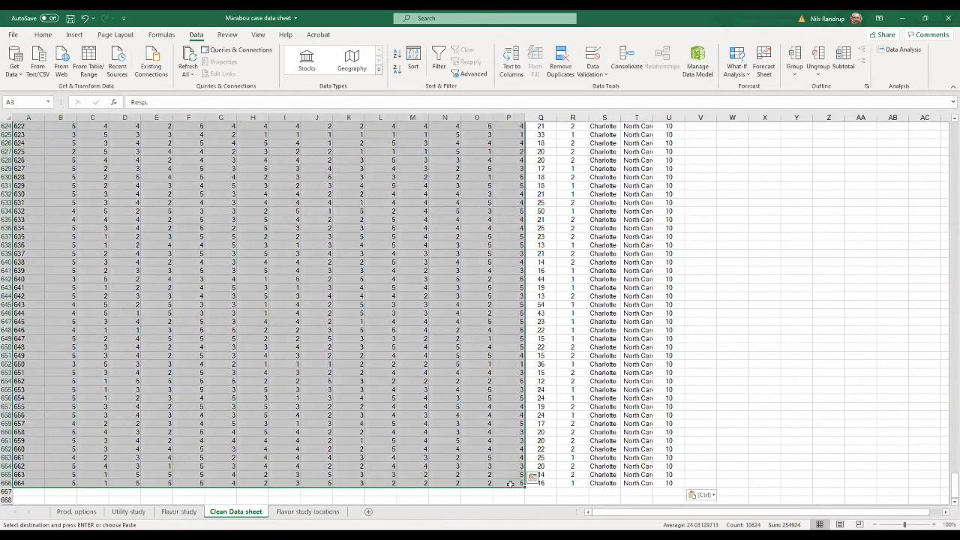
{"action": "key", "text": "ctrl+c"}
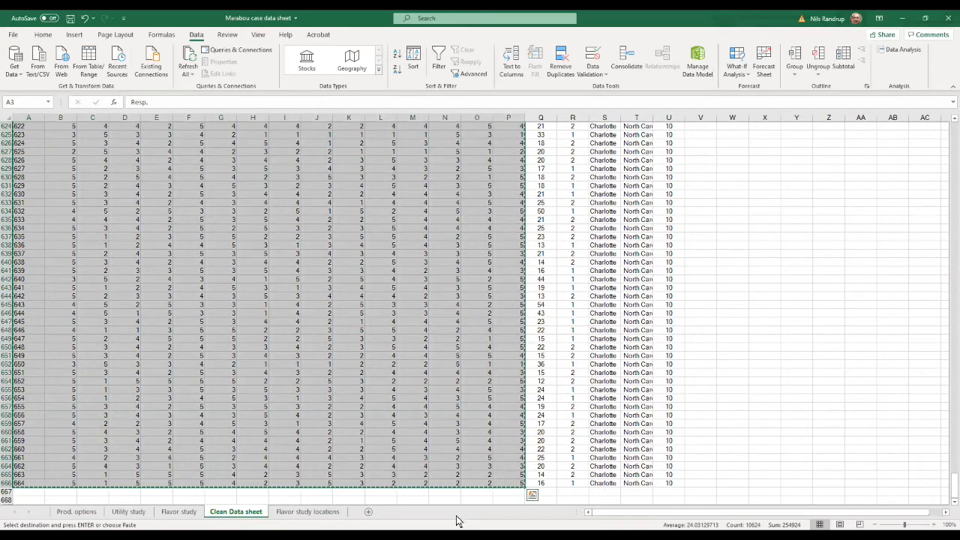
Switch to Minitab and run a K-means cluster analysis on the variables Milk through Mint with 2 clusters.
{"action": "key", "text": "alt+Tab"}
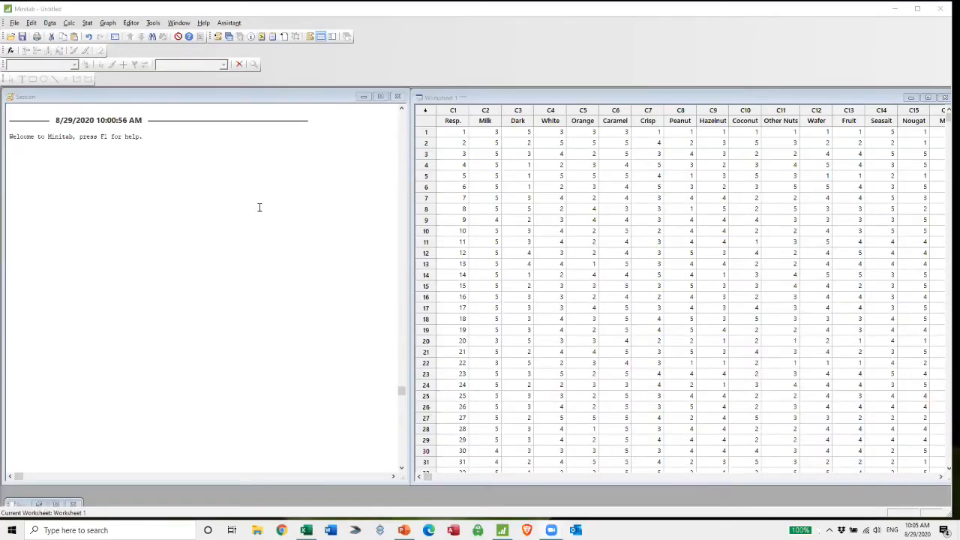
{"action": "left_click", "coordinate": [87, 23]}
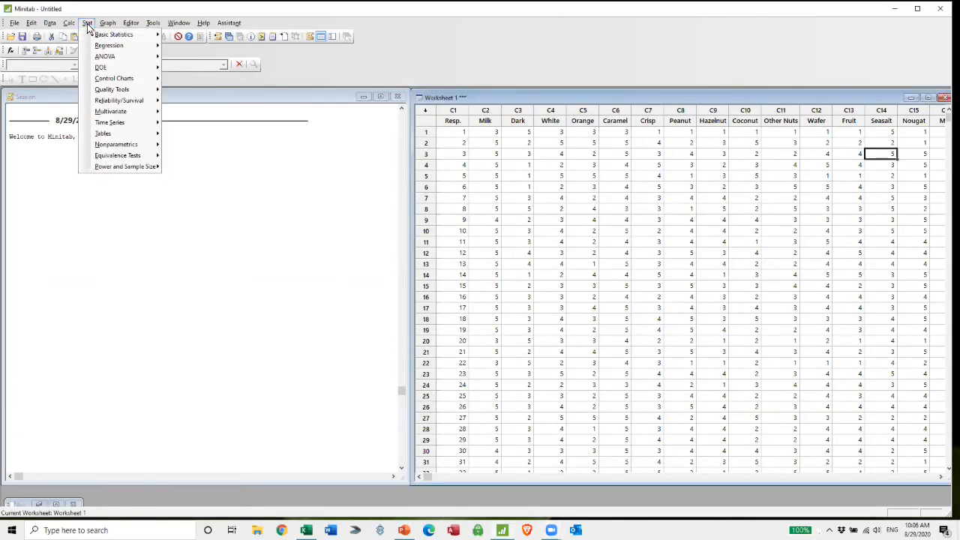
{"action": "mouse_move", "coordinate": [125, 112]}
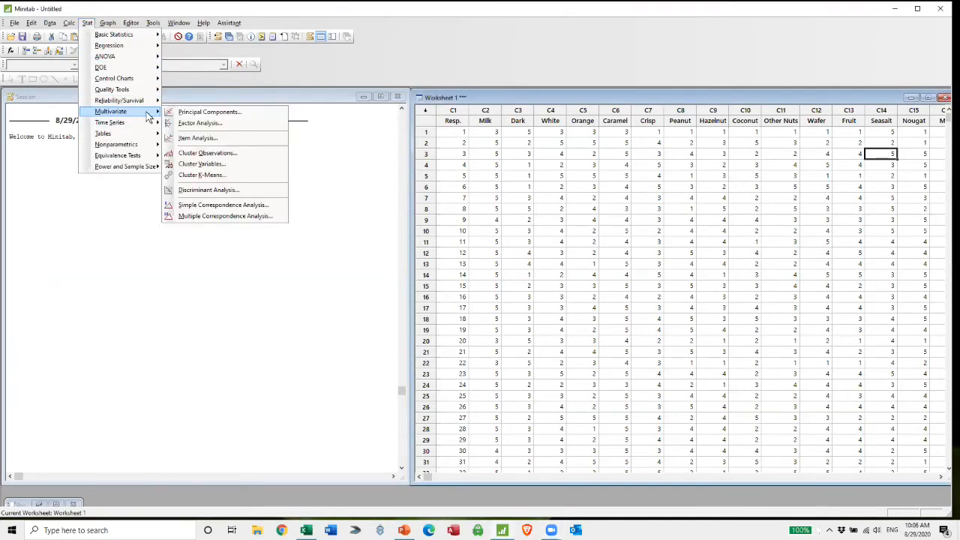
{"action": "left_click", "coordinate": [222, 178]}
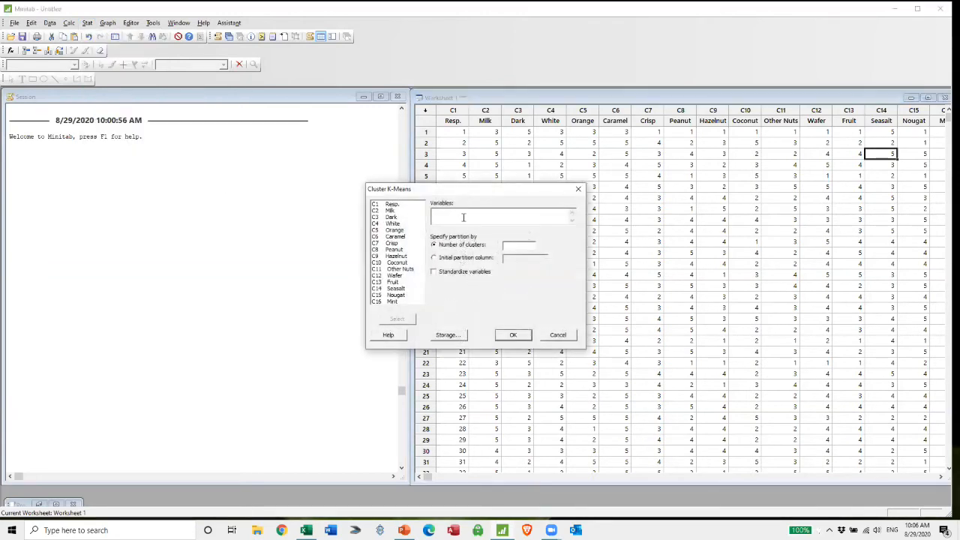
{"action": "left_click", "coordinate": [393, 211]}
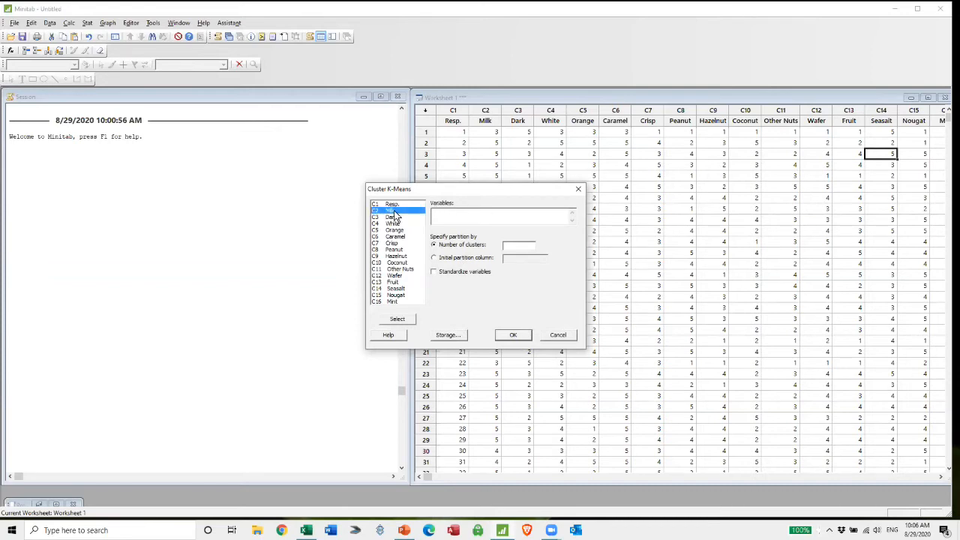
{"action": "left_click", "coordinate": [397, 302], "text": "shift"}
{"action": "left_click", "coordinate": [397, 320]}
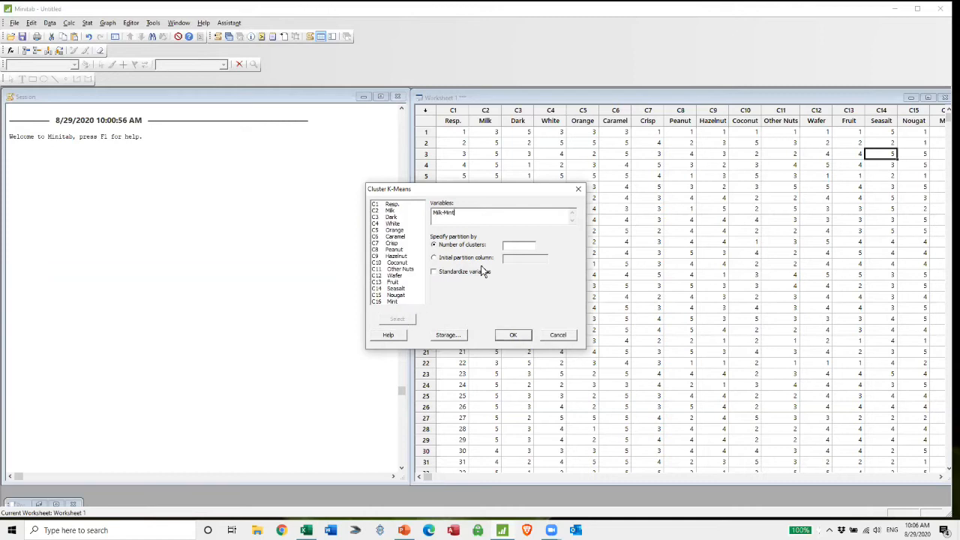
{"action": "left_click", "coordinate": [517, 245]}
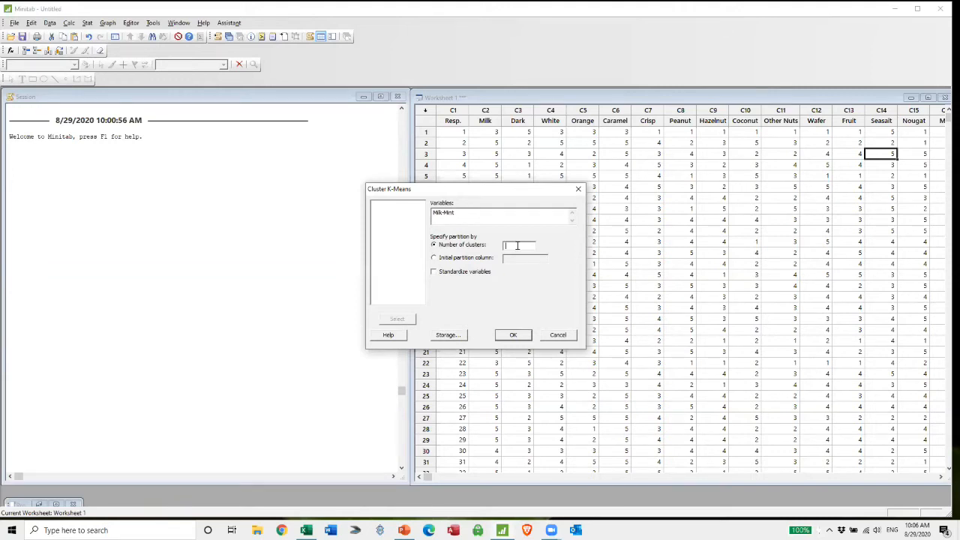
{"action": "type", "text": "2"}
{"action": "left_click", "coordinate": [516, 332]}
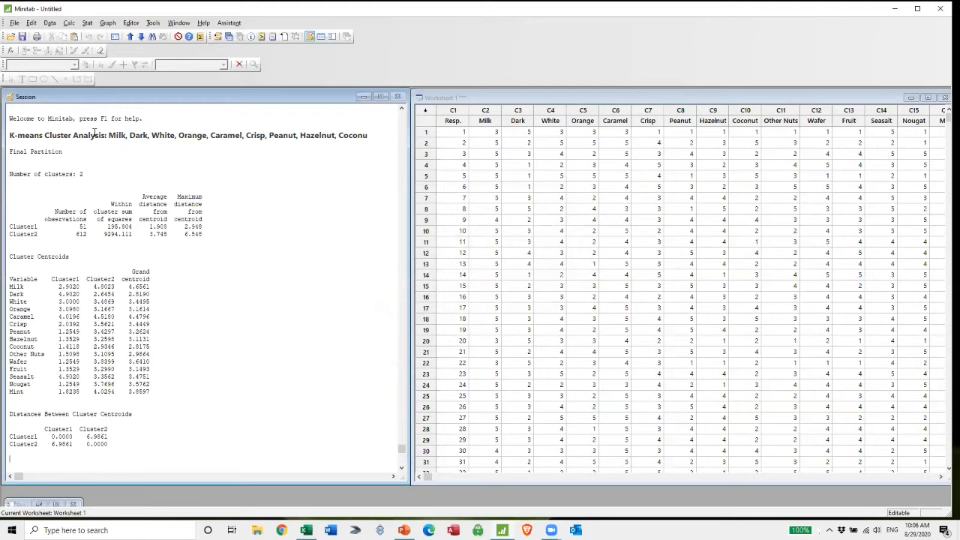
Run the K-means cluster analysis on Milk through Mint again with 3 clusters.
{"action": "left_click", "coordinate": [88, 23]}
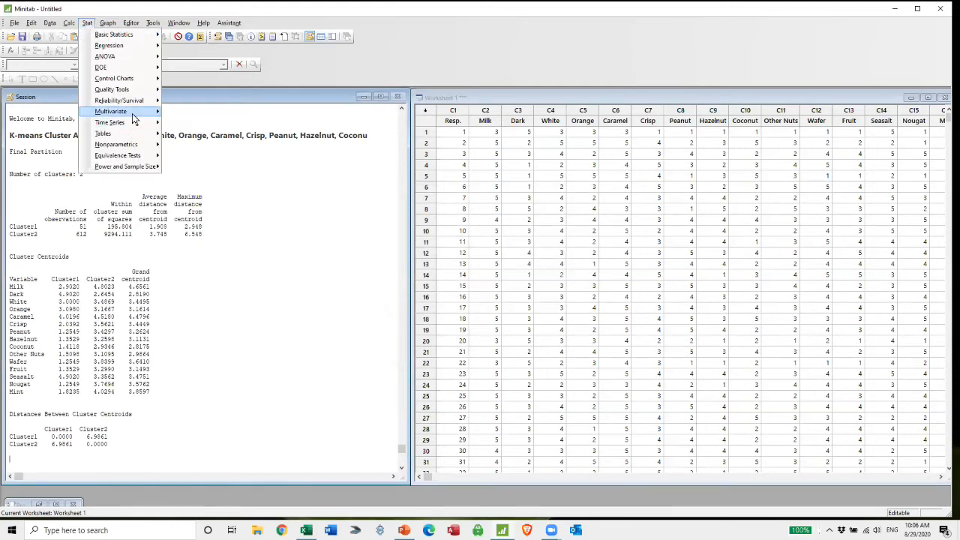
{"action": "mouse_move", "coordinate": [132, 113]}
{"action": "left_click", "coordinate": [220, 180]}
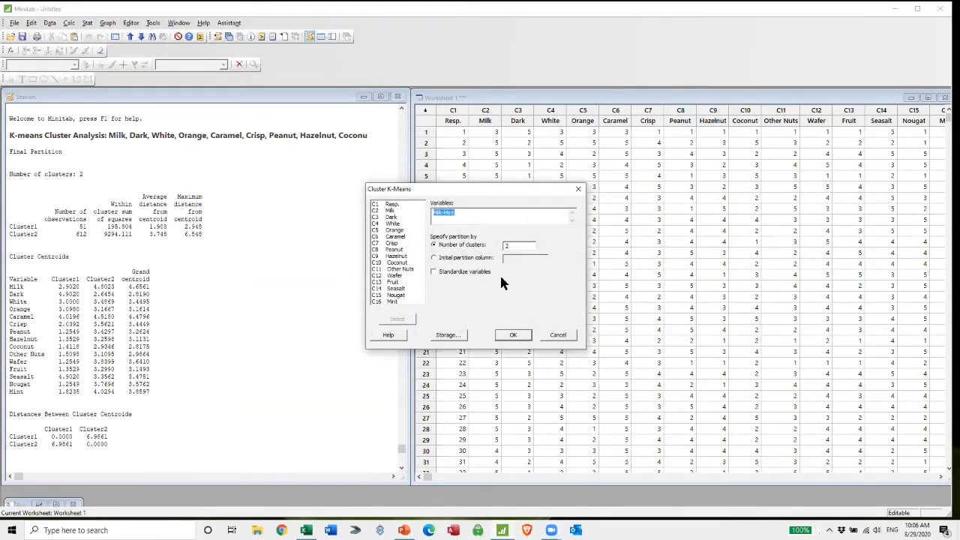
{"action": "double_click", "coordinate": [506, 246]}
{"action": "type", "text": "3"}
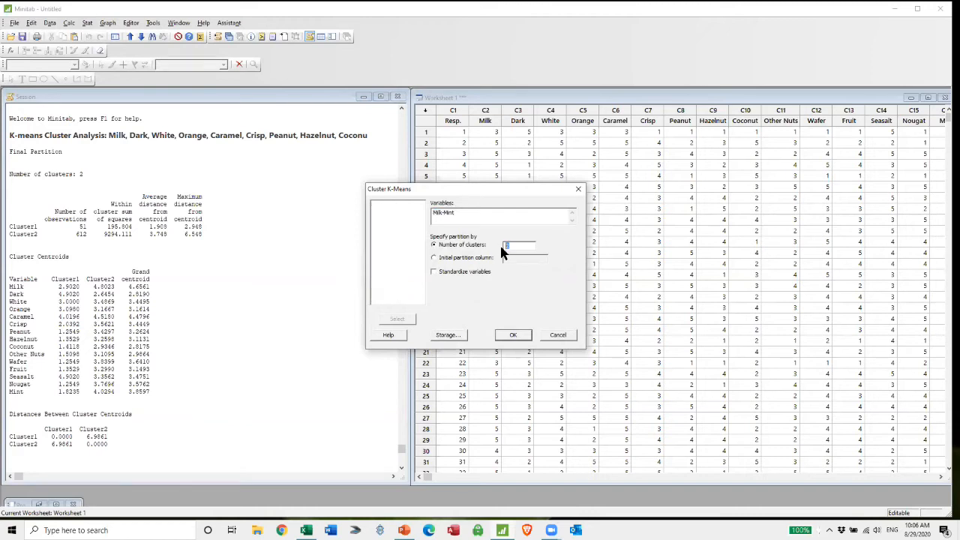
{"action": "left_click", "coordinate": [508, 334]}
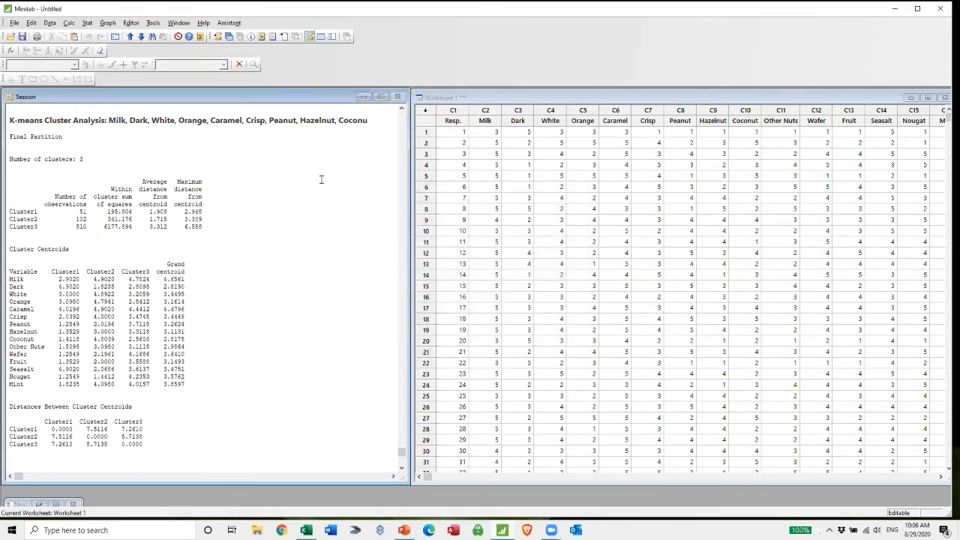
Repeat the K-means cluster analysis on the Milk-Mint ratings with the number of clusters set to 4.
{"action": "left_click", "coordinate": [87, 24]}
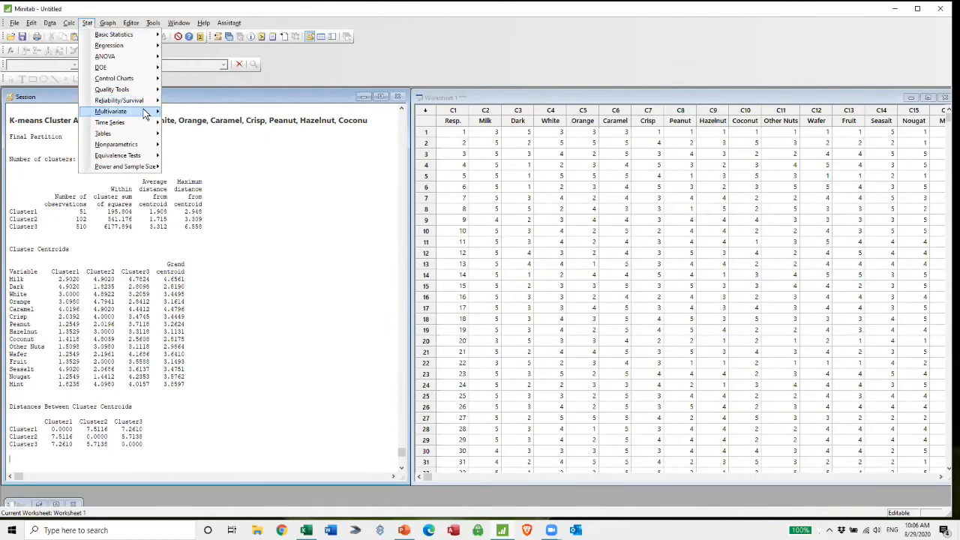
{"action": "mouse_move", "coordinate": [145, 113]}
{"action": "left_click", "coordinate": [208, 178]}
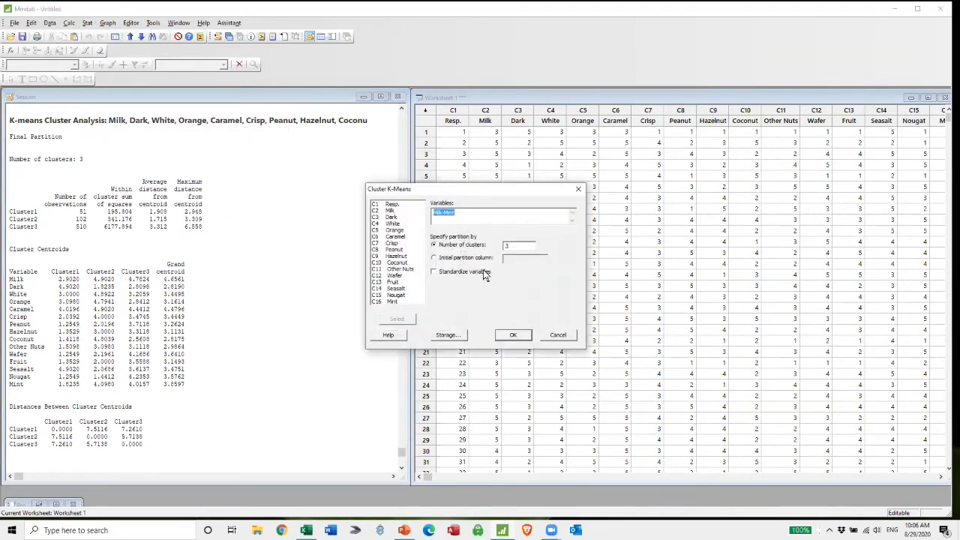
{"action": "left_click_drag", "start_coordinate": [513, 246], "coordinate": [498, 247]}
{"action": "type", "text": "4"}
{"action": "left_click", "coordinate": [513, 334]}
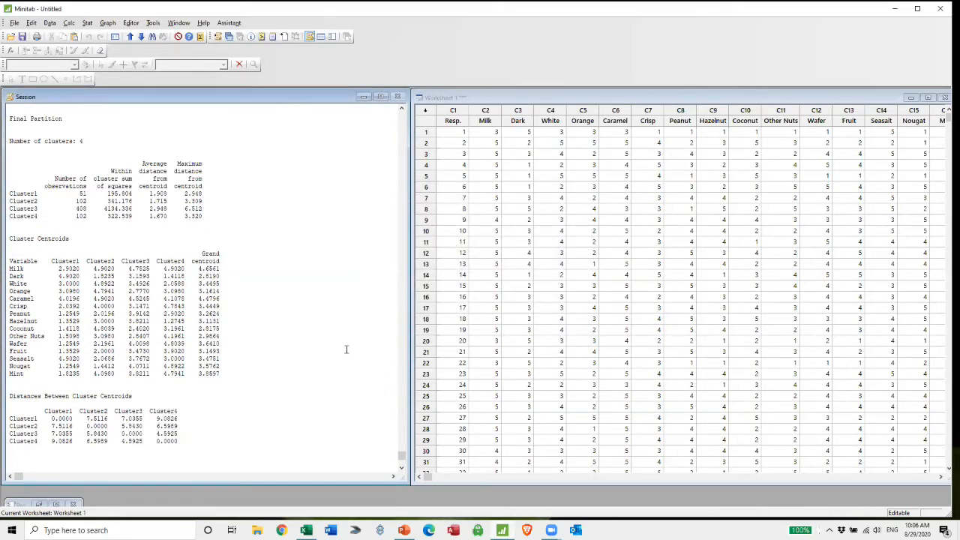
Produce a 5-cluster K-means solution for the Milk-Mint ratings.
{"action": "left_click", "coordinate": [88, 24]}
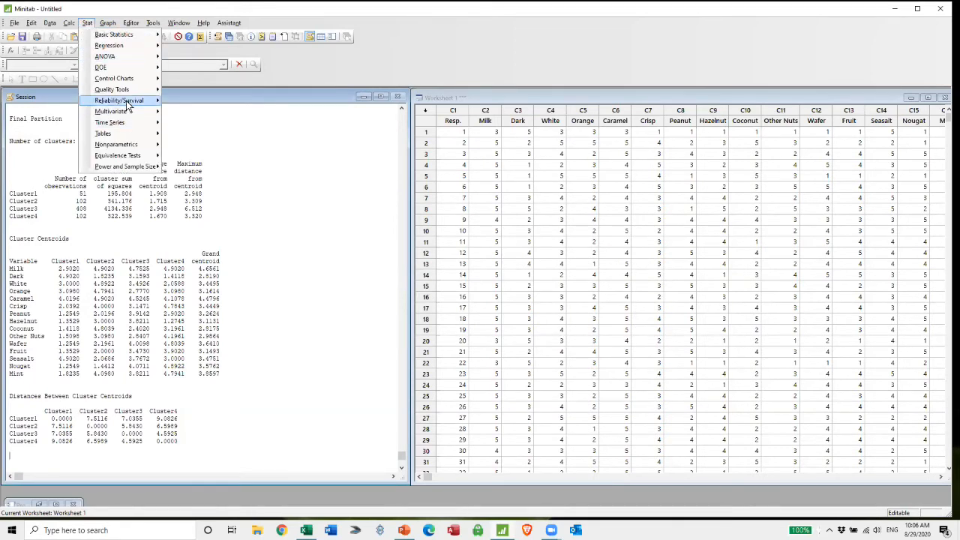
{"action": "mouse_move", "coordinate": [128, 105]}
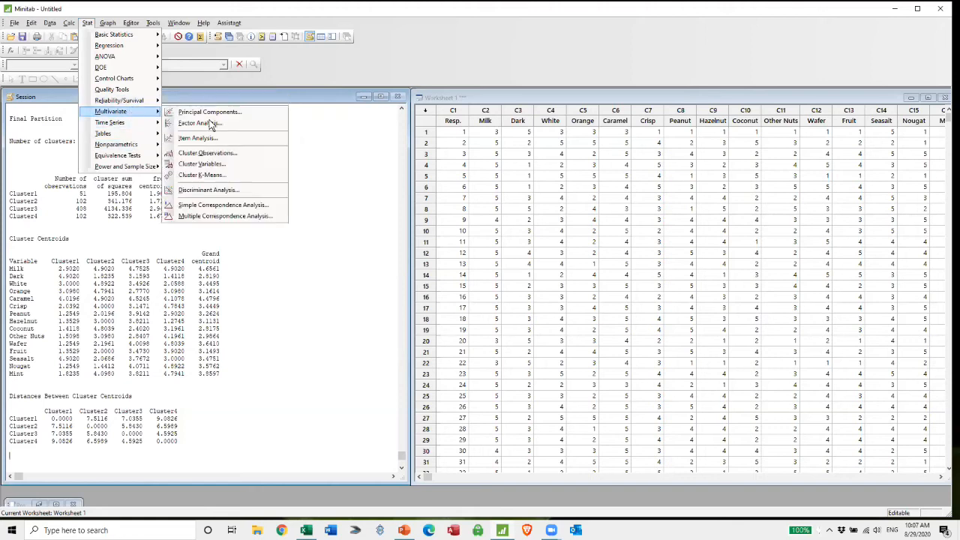
{"action": "left_click", "coordinate": [231, 176]}
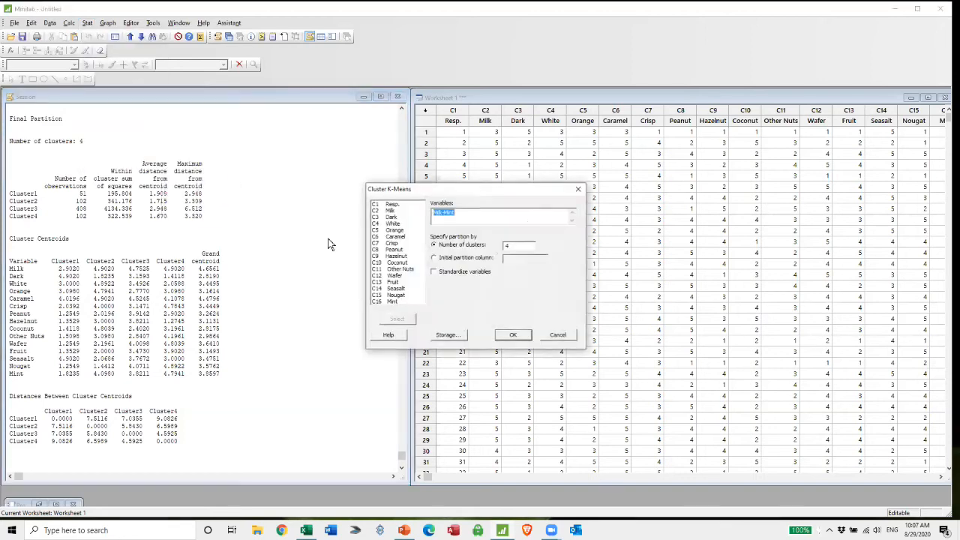
{"action": "double_click", "coordinate": [506, 245]}
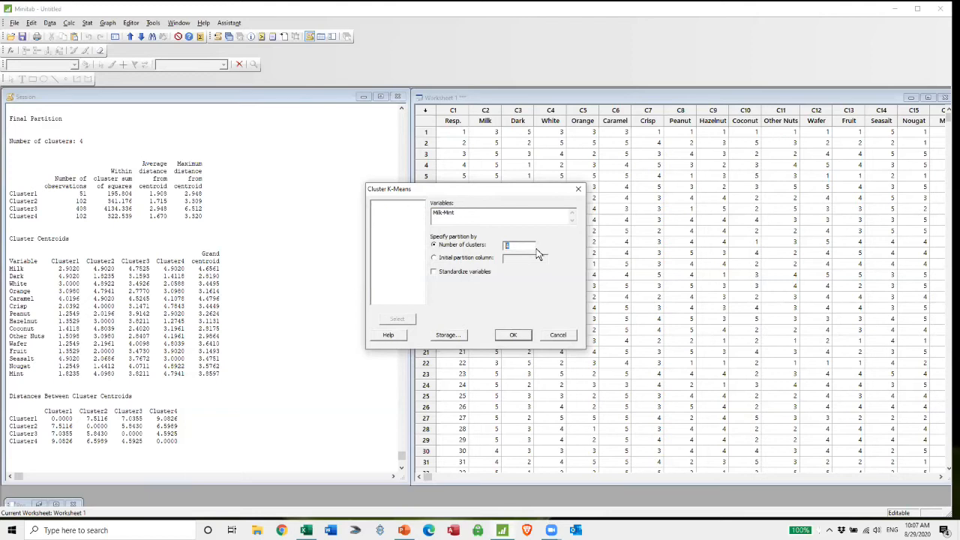
{"action": "type", "text": "5"}
{"action": "left_click", "coordinate": [513, 335]}
Produce a 6-cluster K-means solution for the same flavor ratings, Milk through Mint.
{"action": "left_click", "coordinate": [90, 25]}
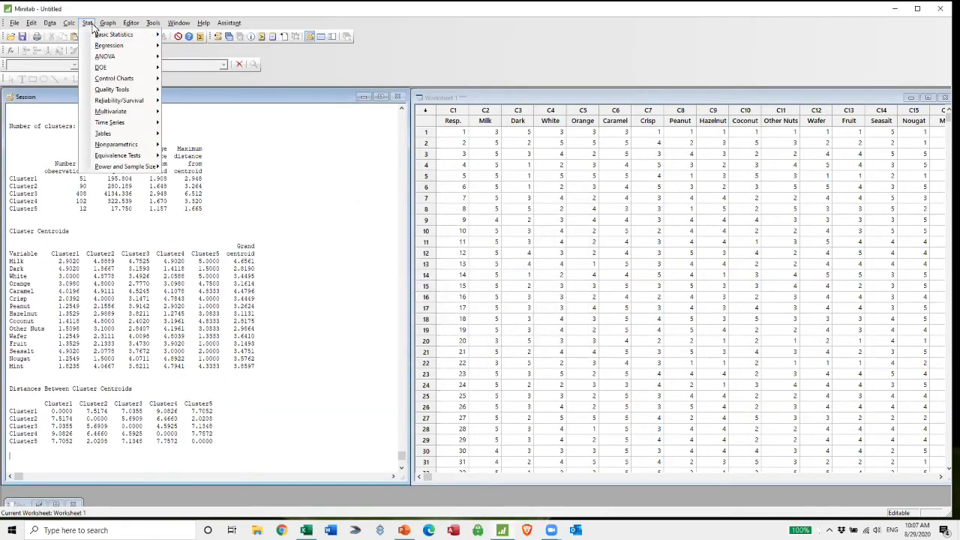
{"action": "mouse_move", "coordinate": [127, 112]}
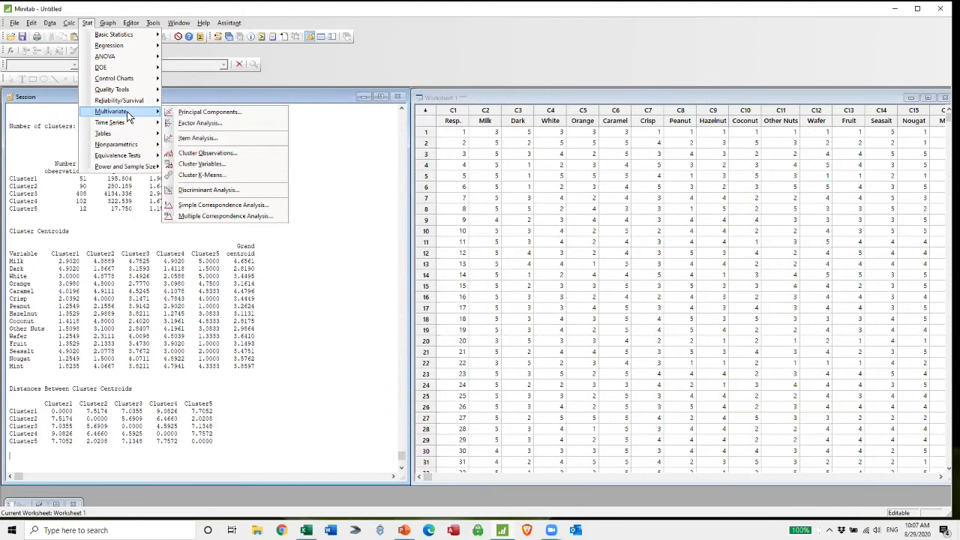
{"action": "left_click", "coordinate": [216, 175]}
{"action": "type", "text": "6"}
{"action": "left_click", "coordinate": [513, 336]}
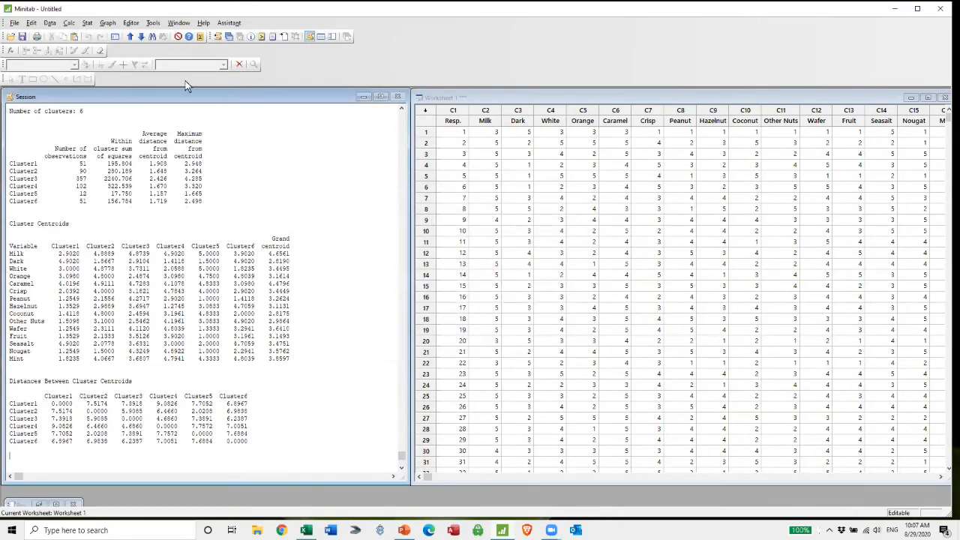
Rerun the K-means cluster analysis on the Milk-Mint ratings with 7 clusters.
{"action": "left_click", "coordinate": [90, 24]}
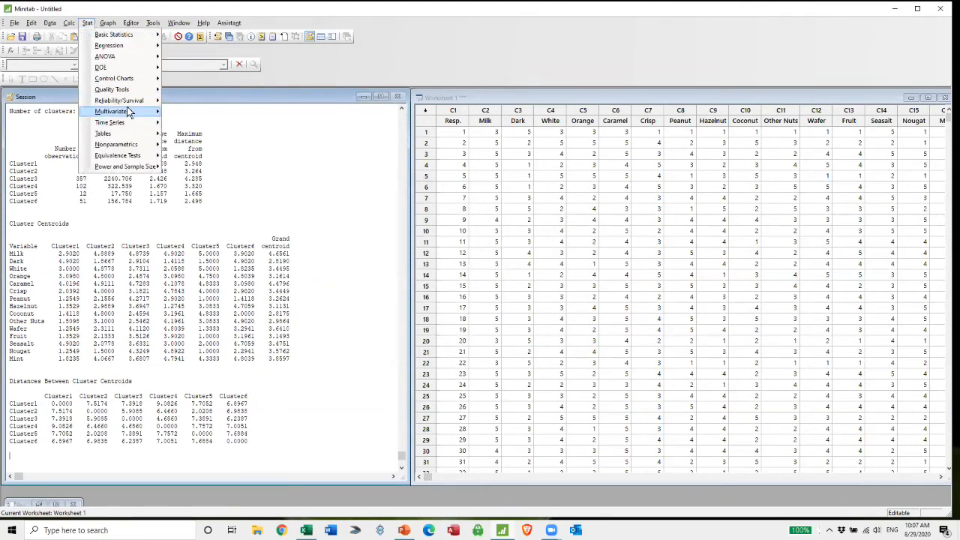
{"action": "mouse_move", "coordinate": [131, 111]}
{"action": "left_click", "coordinate": [212, 176]}
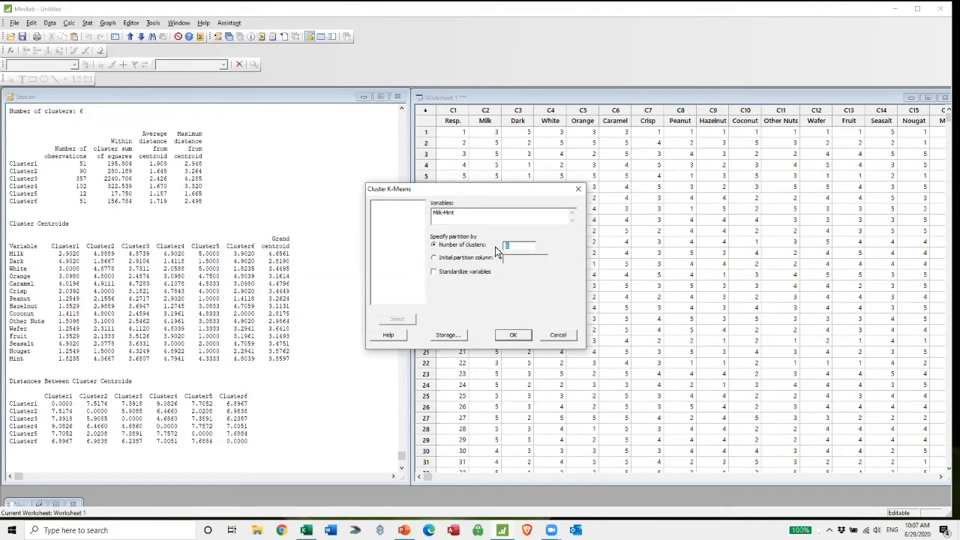
{"action": "type", "text": "7"}
{"action": "left_click", "coordinate": [522, 336]}
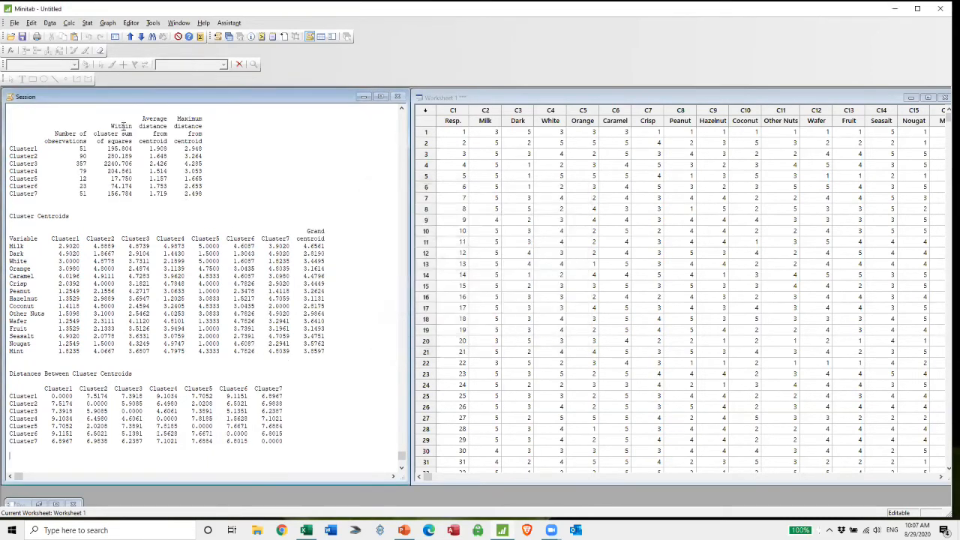
Run the K-means cluster analysis on the Milk-Mint ratings again with 8 clusters.
{"action": "left_click", "coordinate": [87, 23]}
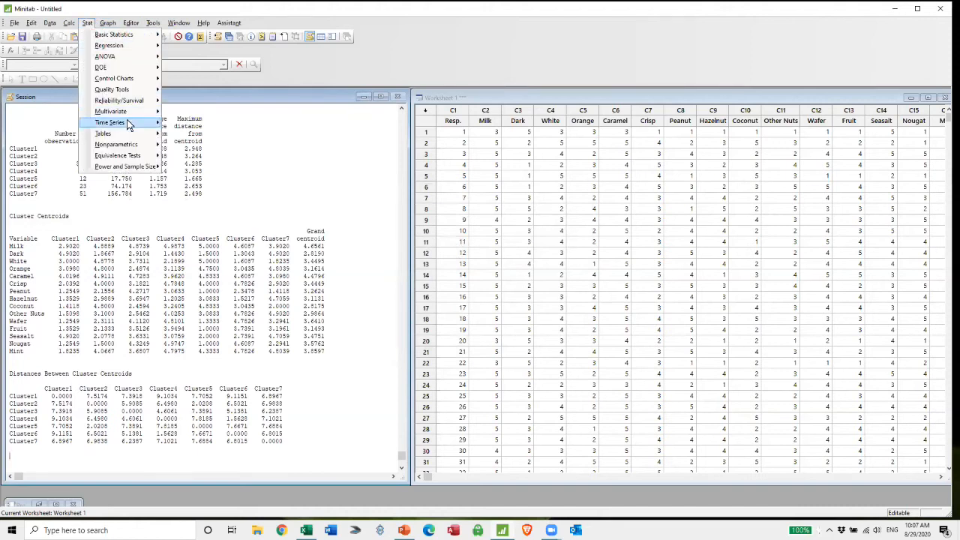
{"action": "mouse_move", "coordinate": [127, 124]}
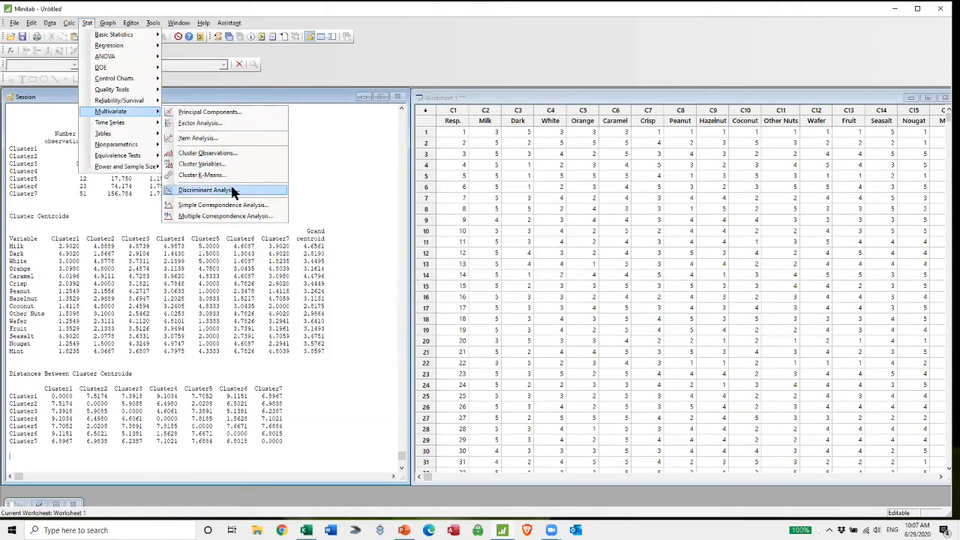
{"action": "left_click", "coordinate": [202, 177]}
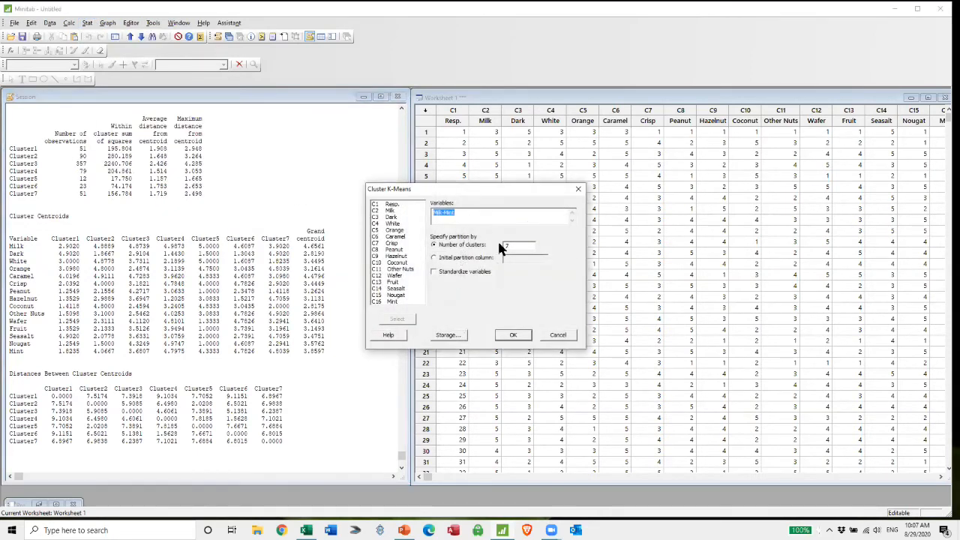
{"action": "double_click", "coordinate": [505, 246]}
{"action": "type", "text": "8"}
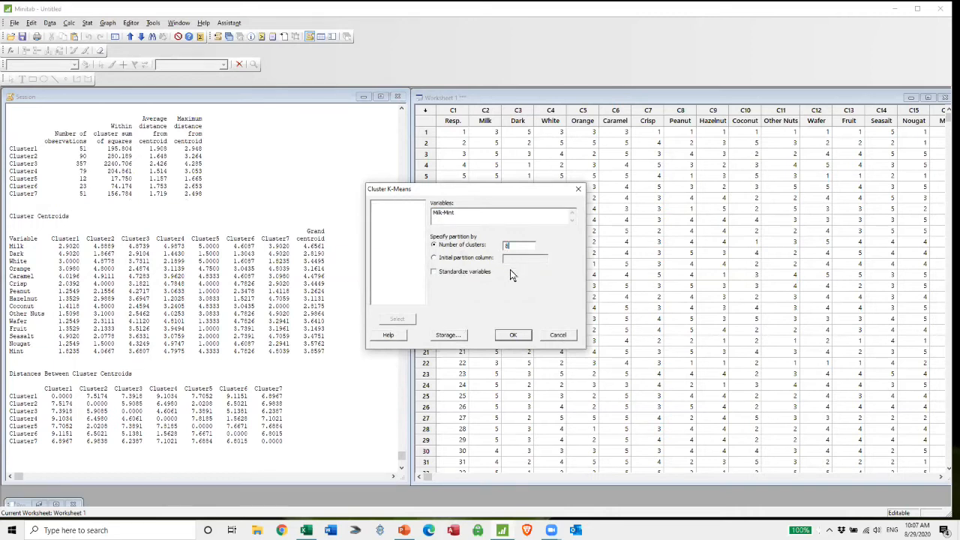
{"action": "left_click", "coordinate": [523, 335]}
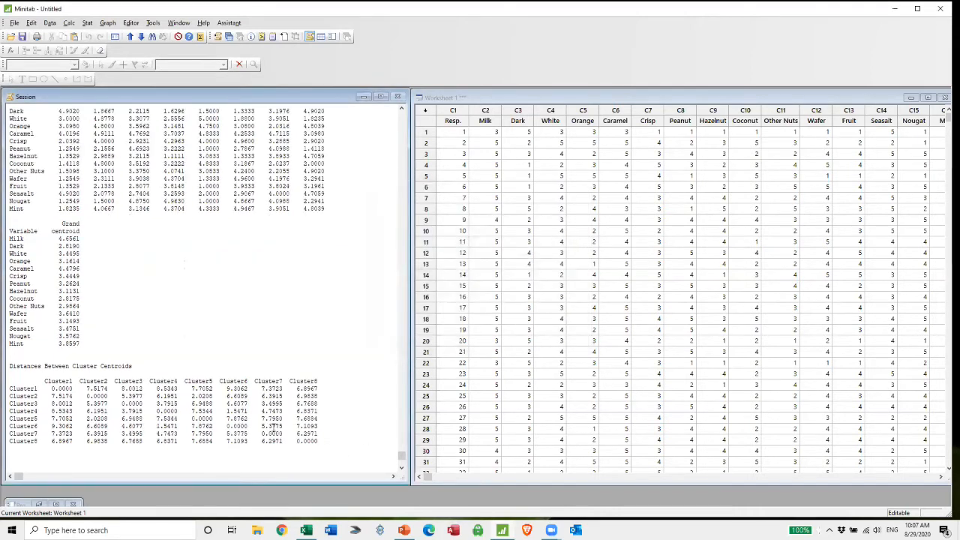
Look back through the K-means outputs from the 8-cluster solution to the 2-cluster solution at the start of the session.
{"action": "scroll", "coordinate": [289, 305], "scroll_direction": "up", "scroll_amount": 9}
{"action": "scroll", "coordinate": [252, 337], "scroll_direction": "up", "scroll_amount": 5}
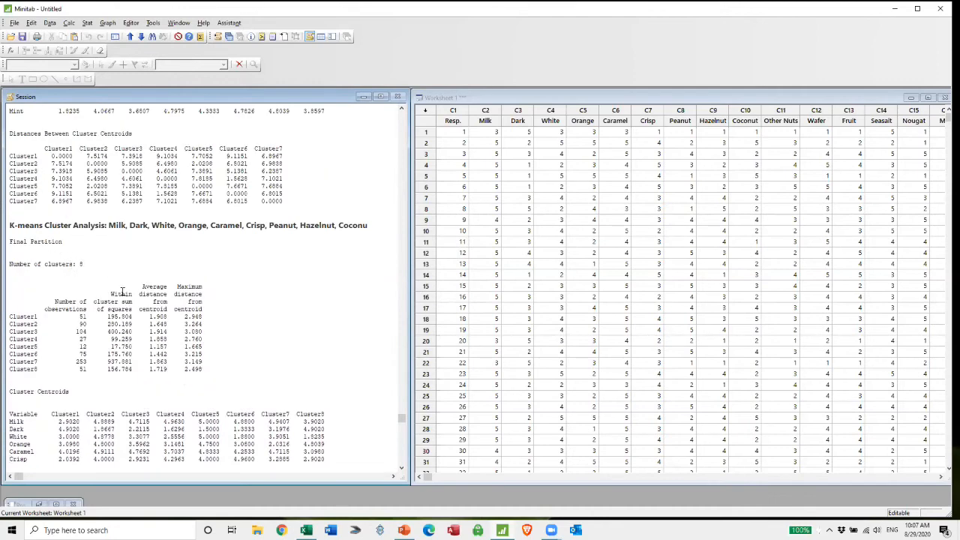
{"action": "scroll", "coordinate": [120, 285], "scroll_direction": "up", "scroll_amount": 20}
{"action": "scroll", "coordinate": [119, 276], "scroll_direction": "up", "scroll_amount": 20}
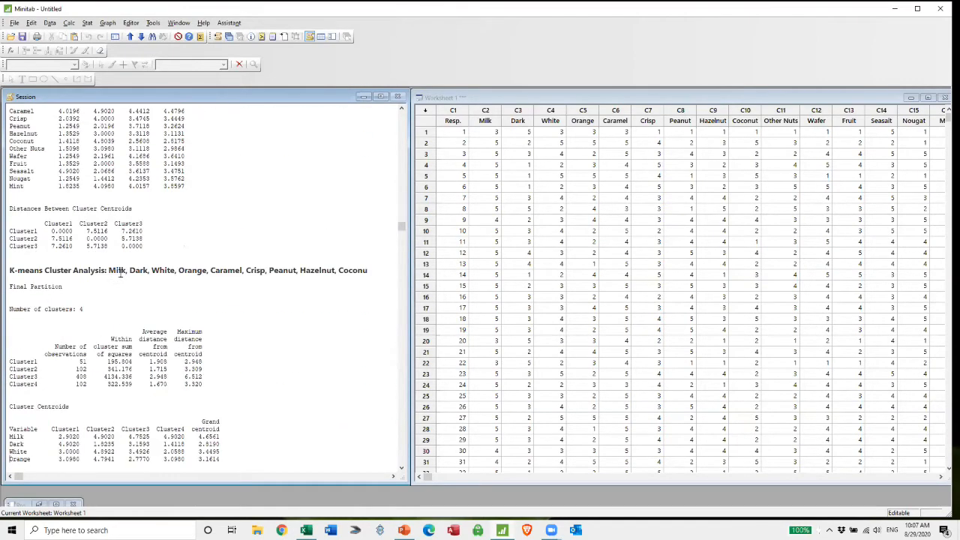
{"action": "scroll", "coordinate": [118, 276], "scroll_direction": "up", "scroll_amount": 6}
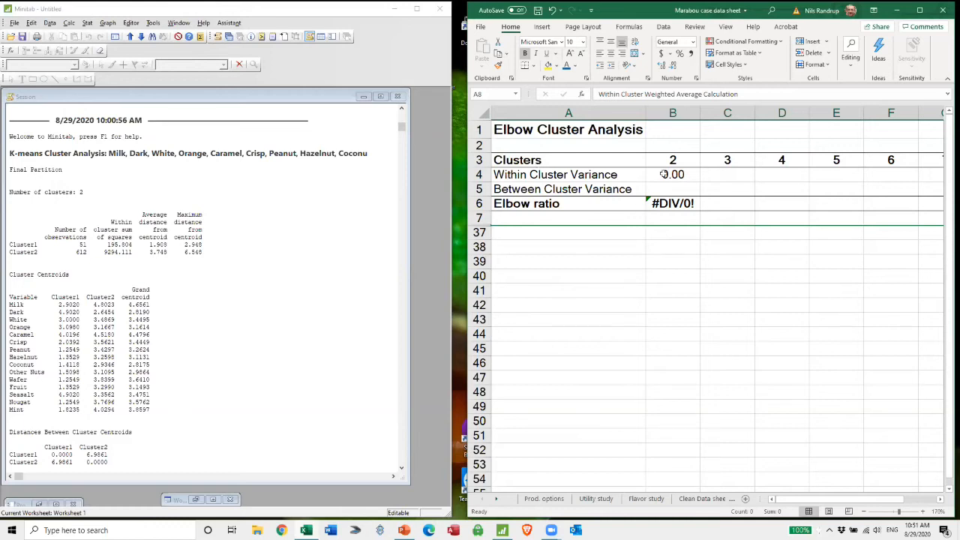
In the Excel Elbow Cluster Analysis sheet, check the Within Cluster Variance formula for 2 clusters and unhide the rows between 7 and 37.
{"action": "left_click", "coordinate": [556, 175]}
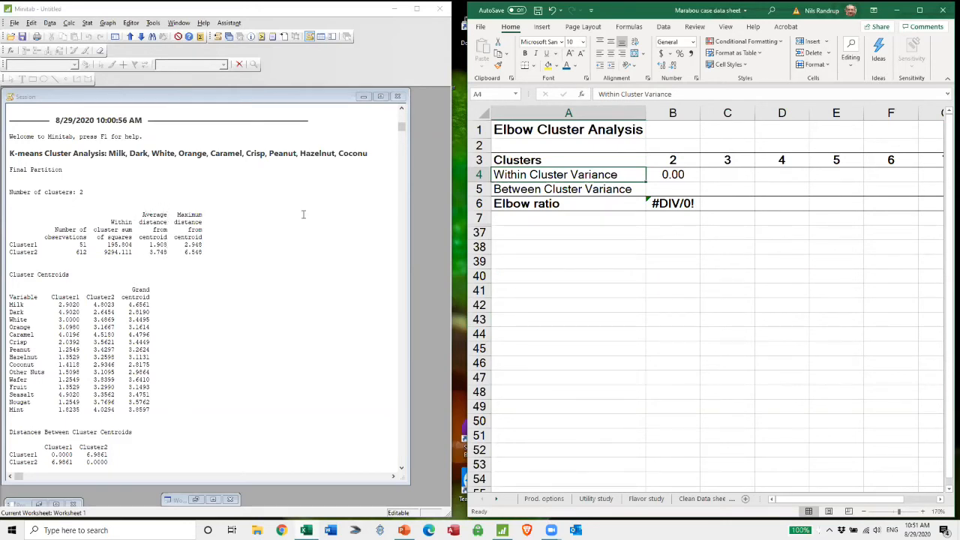
{"action": "left_click", "coordinate": [685, 174]}
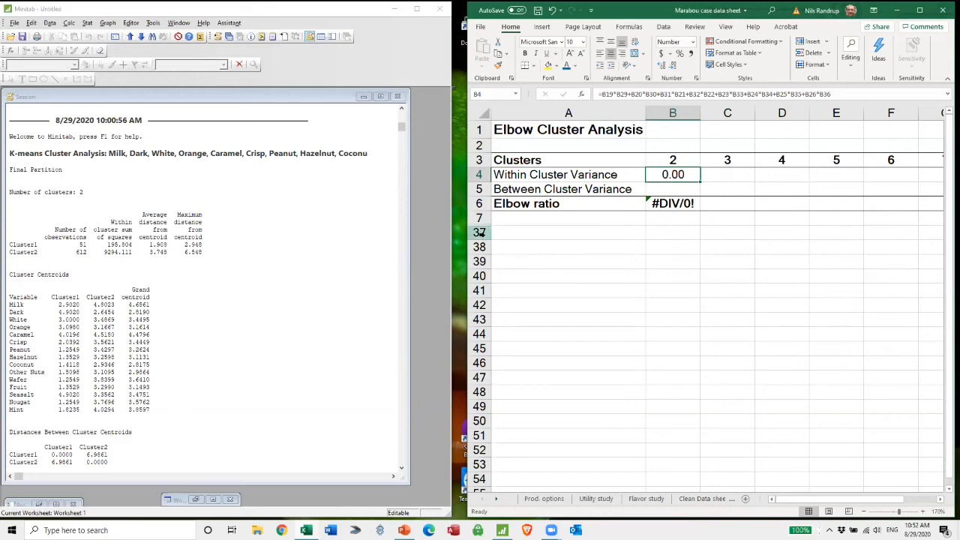
{"action": "left_click_drag", "start_coordinate": [484, 217], "coordinate": [484, 233]}
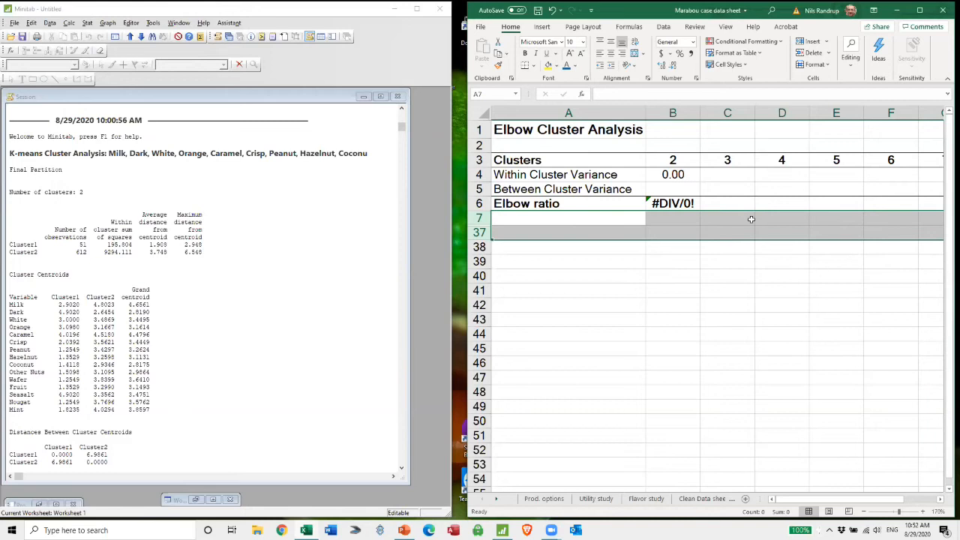
{"action": "right_click", "coordinate": [480, 233]}
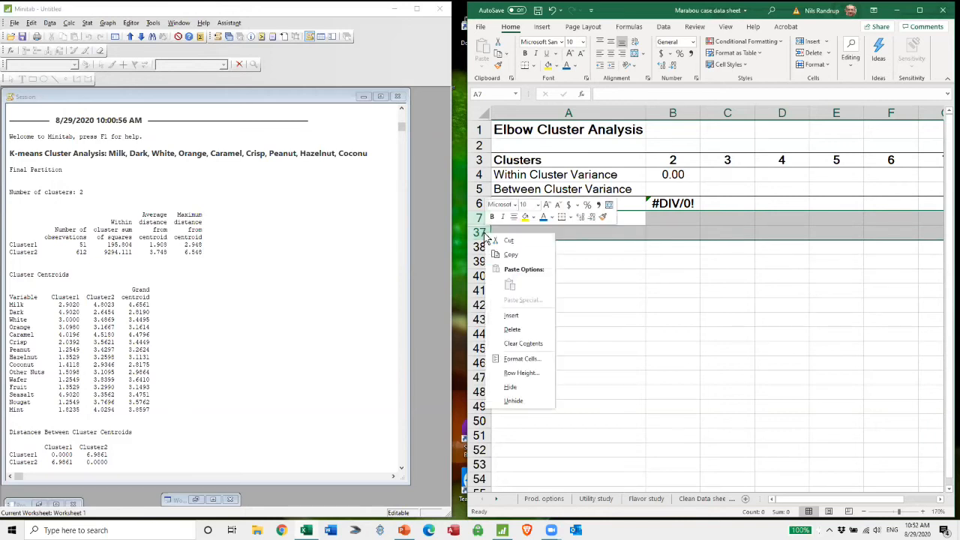
{"action": "left_click", "coordinate": [521, 400]}
Review the observation, share and average distance rows of the Within Cluster Weighted Average Calculation for 2 clusters.
{"action": "left_click", "coordinate": [675, 249]}
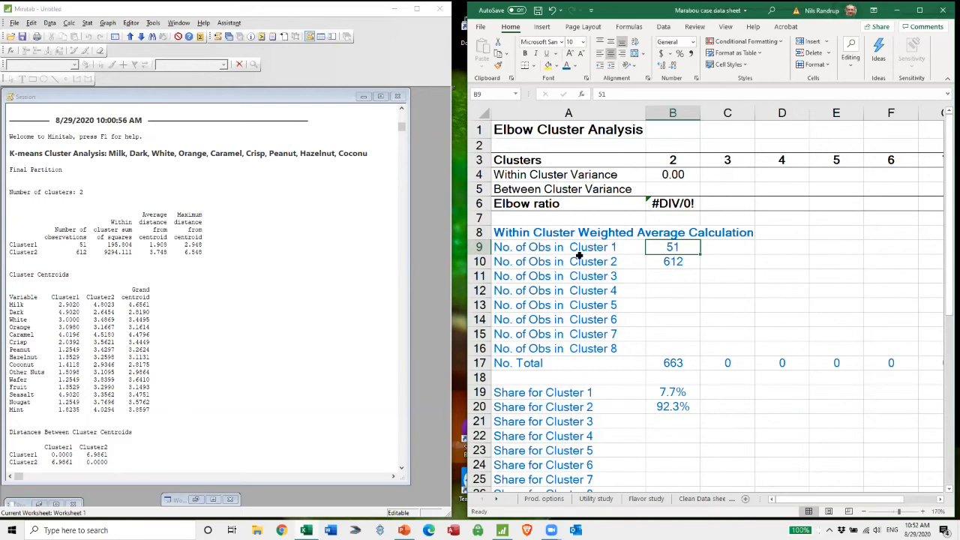
{"action": "scroll", "coordinate": [561, 403], "scroll_direction": "down", "scroll_amount": 3}
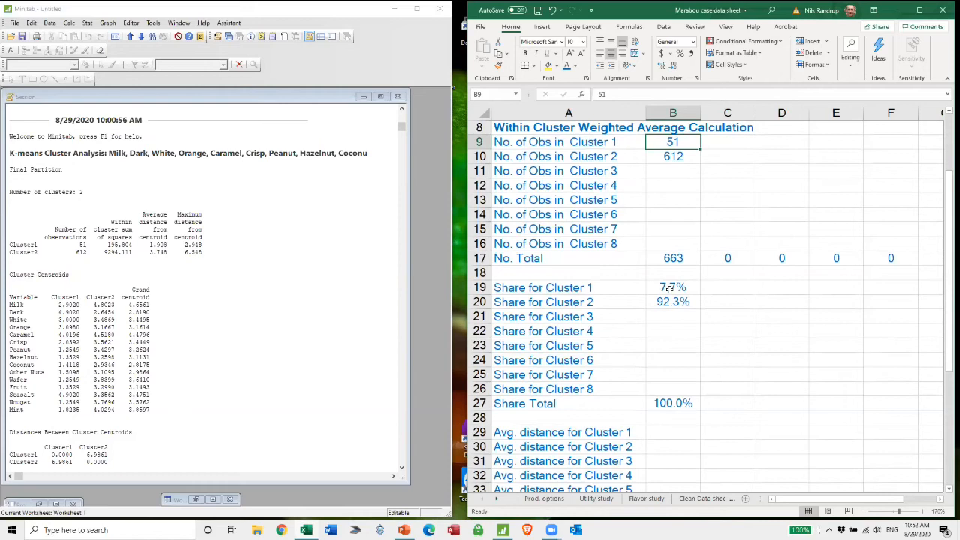
{"action": "scroll", "coordinate": [675, 323], "scroll_direction": "down", "scroll_amount": 3}
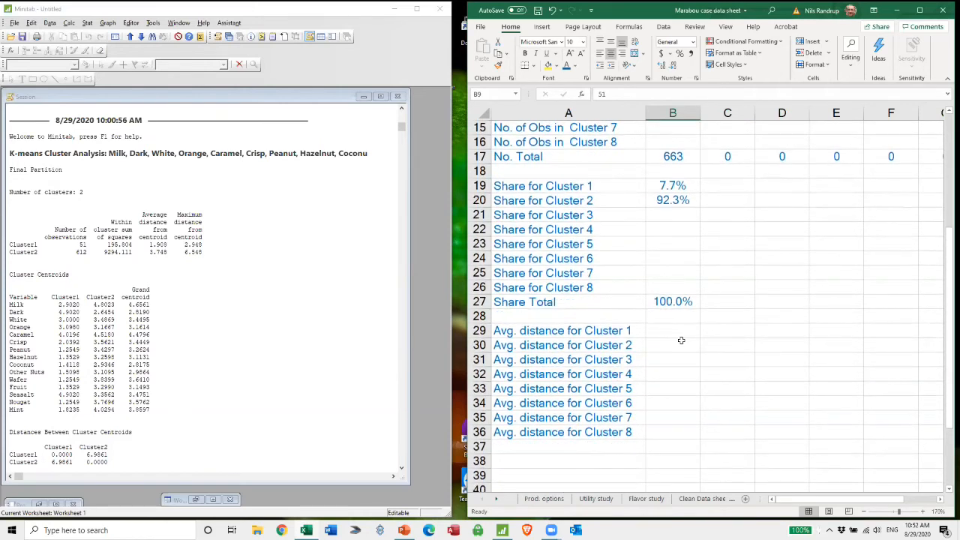
{"action": "left_click", "coordinate": [680, 331]}
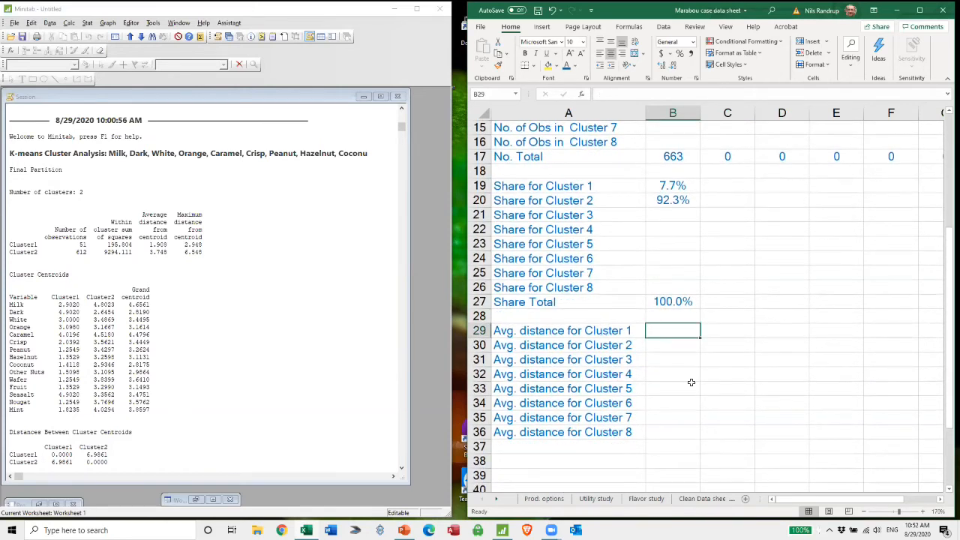
{"action": "scroll", "coordinate": [691, 373], "scroll_direction": "up", "scroll_amount": 6}
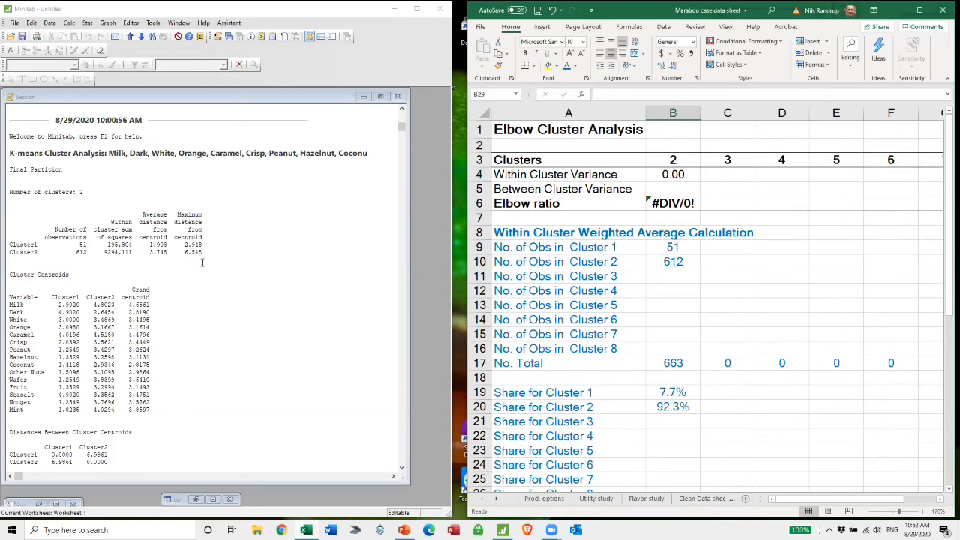
Inspect the formulas for the total number of observations and the Cluster 1 share in the 2-cluster column.
{"action": "left_click", "coordinate": [680, 364]}
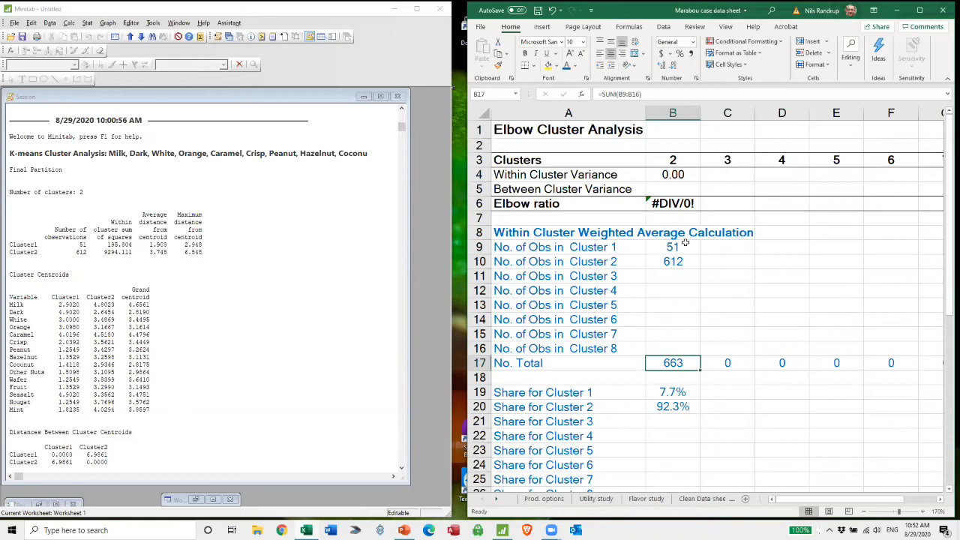
{"action": "left_click", "coordinate": [675, 96]}
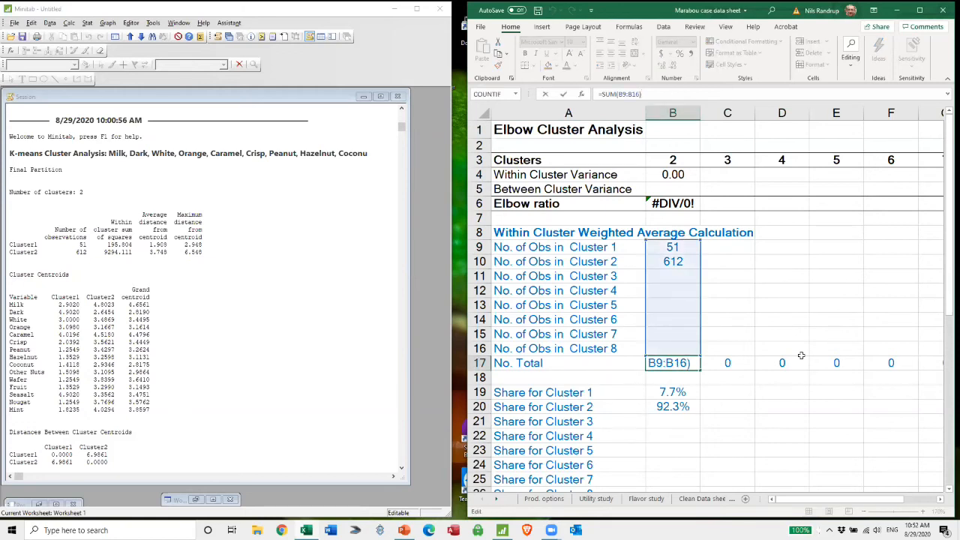
{"action": "left_click", "coordinate": [804, 438]}
{"action": "scroll", "coordinate": [795, 435], "scroll_direction": "down", "scroll_amount": 3}
{"action": "left_click", "coordinate": [672, 288]}
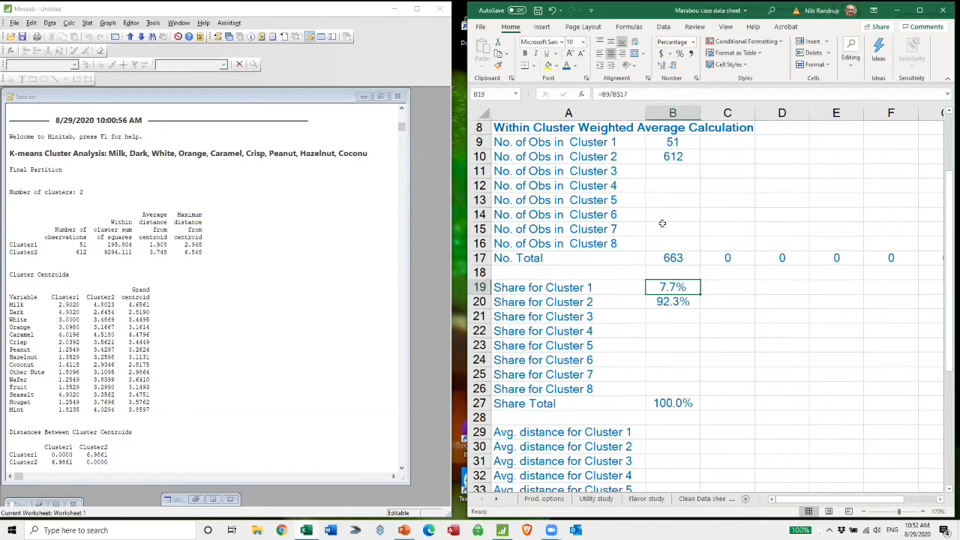
{"action": "left_click", "coordinate": [667, 96]}
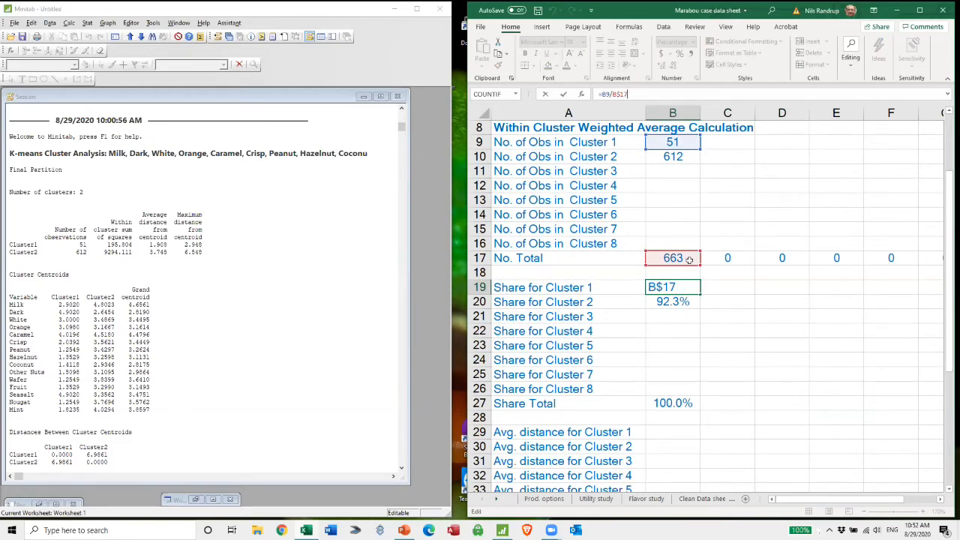
Check the formulas behind Share for Cluster 1 and Share Total in the two-cluster column.
{"action": "left_click", "coordinate": [745, 358]}
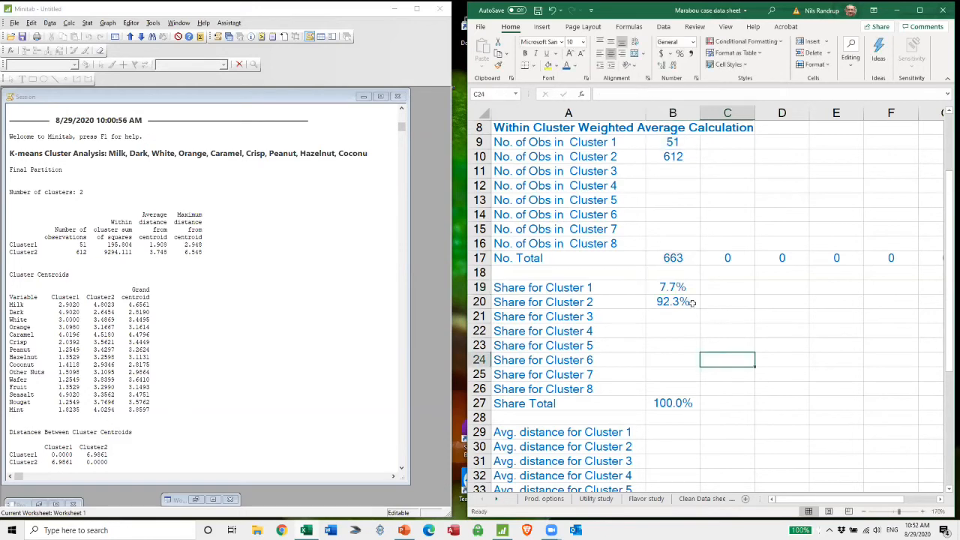
{"action": "left_click", "coordinate": [681, 287]}
{"action": "left_click", "coordinate": [678, 403]}
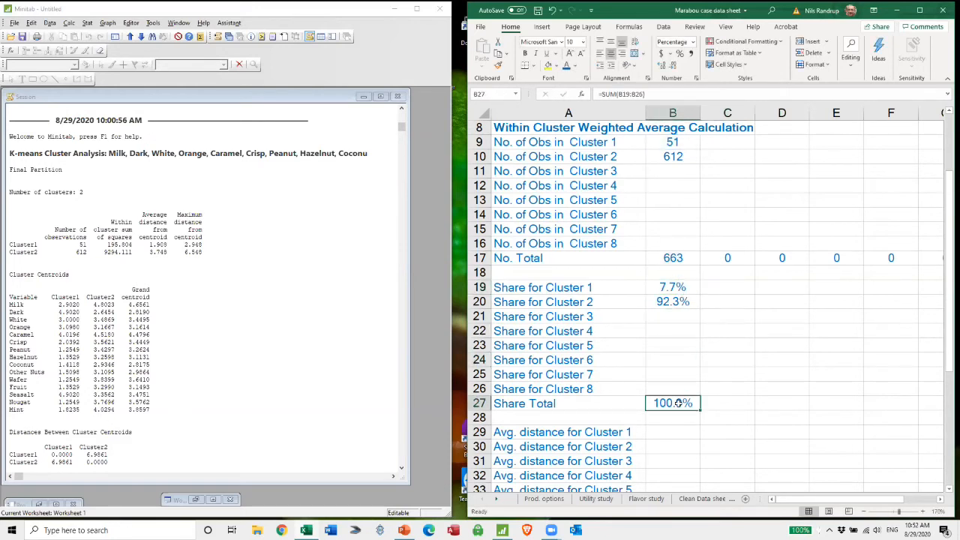
{"action": "left_click", "coordinate": [659, 94]}
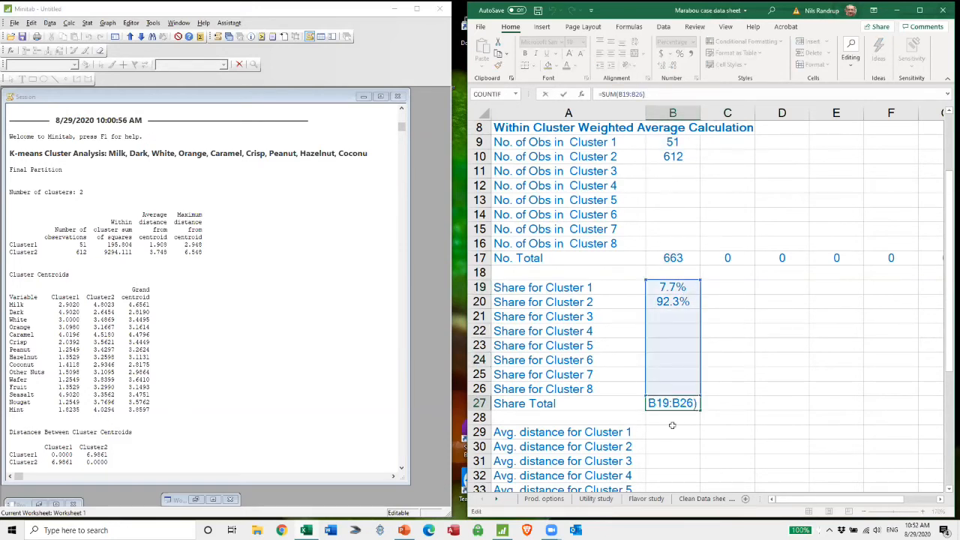
{"action": "left_click", "coordinate": [727, 346]}
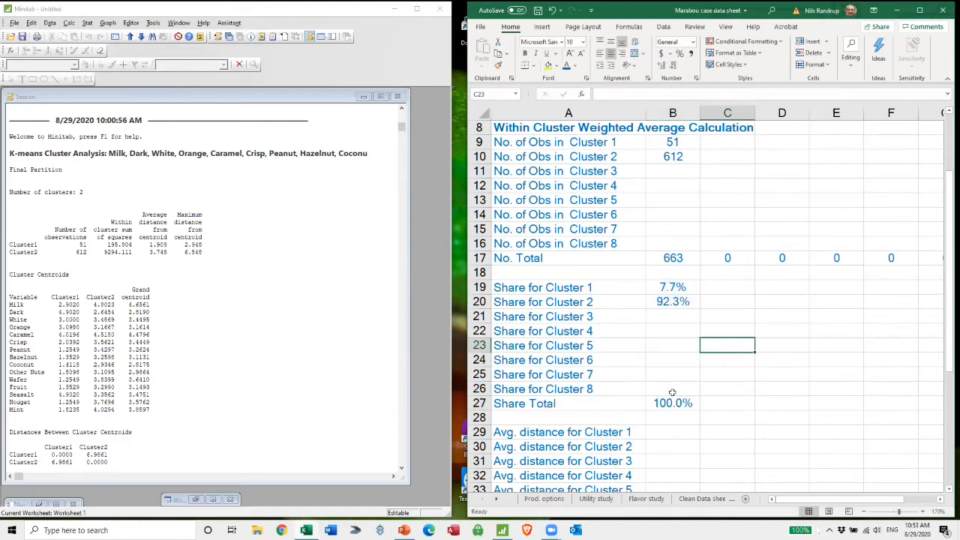
Enter the two-cluster average distances from centroid: 1.908 for Cluster 1 in B29 and 3.748 for Cluster 2 in B30.
{"action": "left_click", "coordinate": [682, 434]}
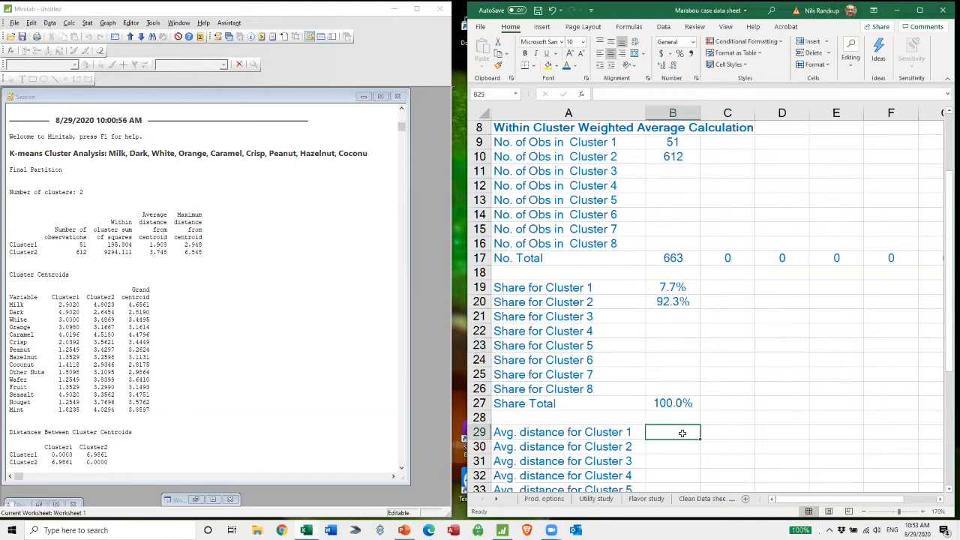
{"action": "type", "text": "1"}
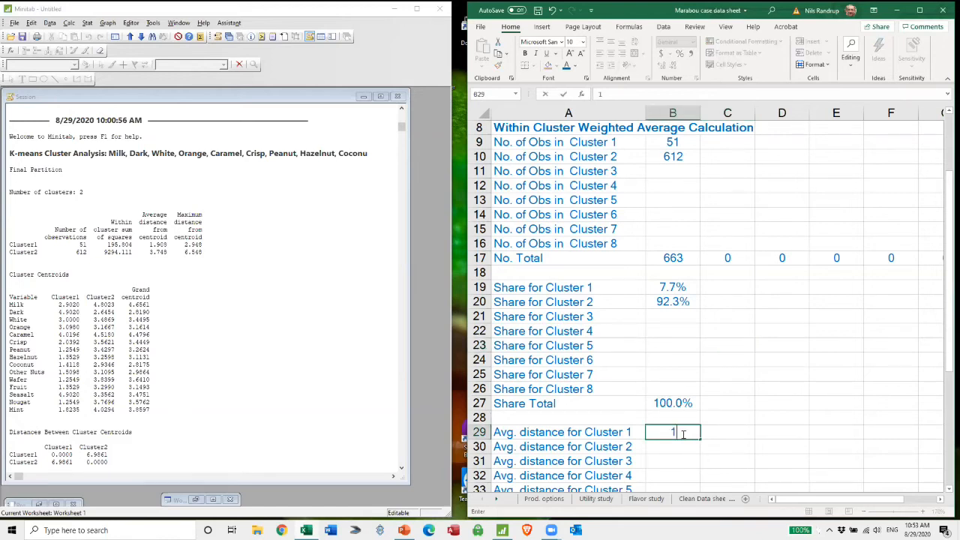
{"action": "type", "text": ".908"}
{"action": "left_click", "coordinate": [678, 445]}
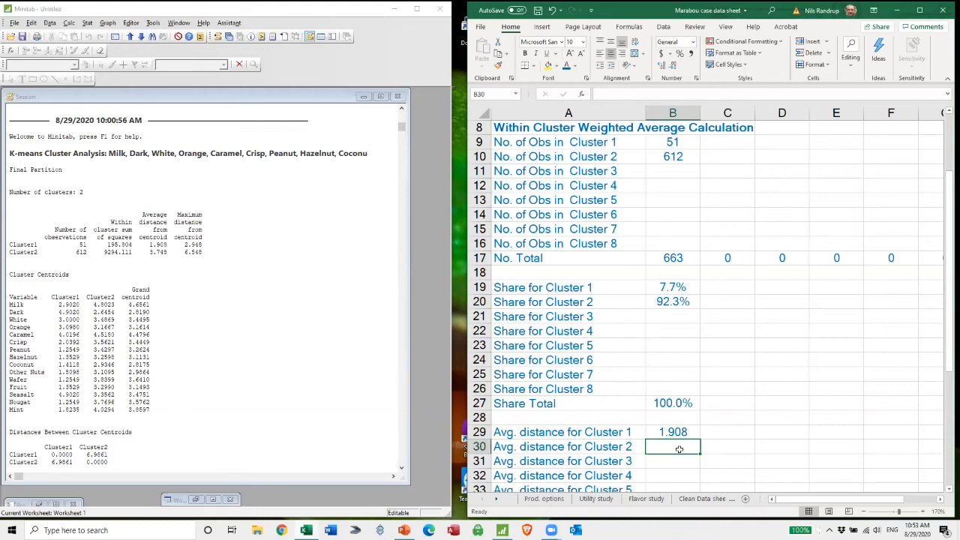
{"action": "type", "text": "3."}
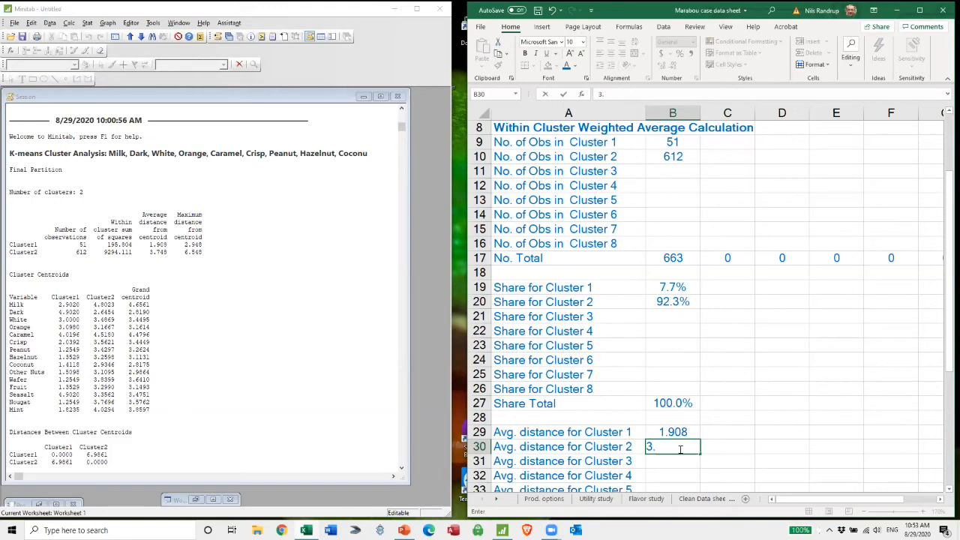
{"action": "type", "text": "748"}
{"action": "left_click", "coordinate": [796, 410]}
Examine the Within Cluster Variance formula in B4 and the share and average-distance cells it references.
{"action": "scroll", "coordinate": [825, 300], "scroll_direction": "up", "scroll_amount": 3}
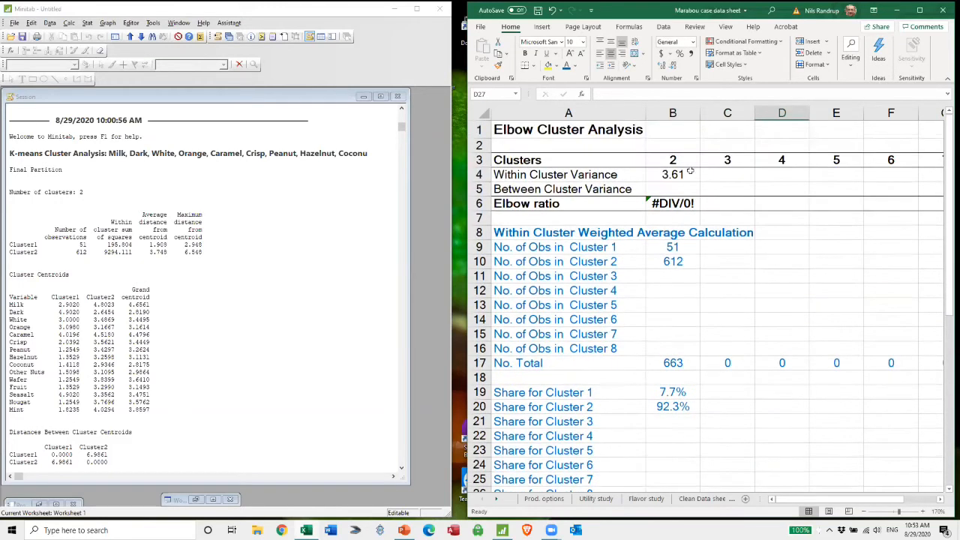
{"action": "left_click", "coordinate": [677, 173]}
{"action": "double_click", "coordinate": [678, 172]}
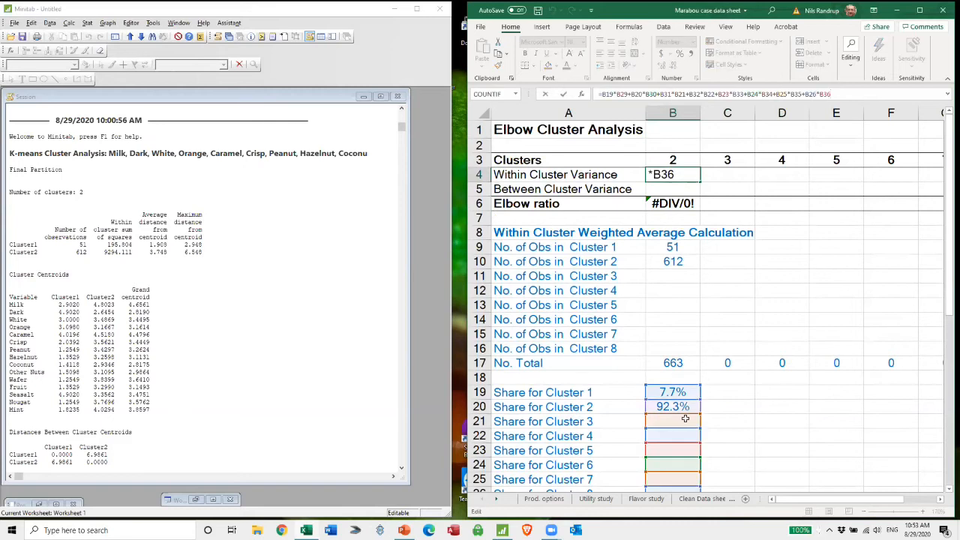
{"action": "scroll", "coordinate": [767, 412], "scroll_direction": "down", "scroll_amount": 5}
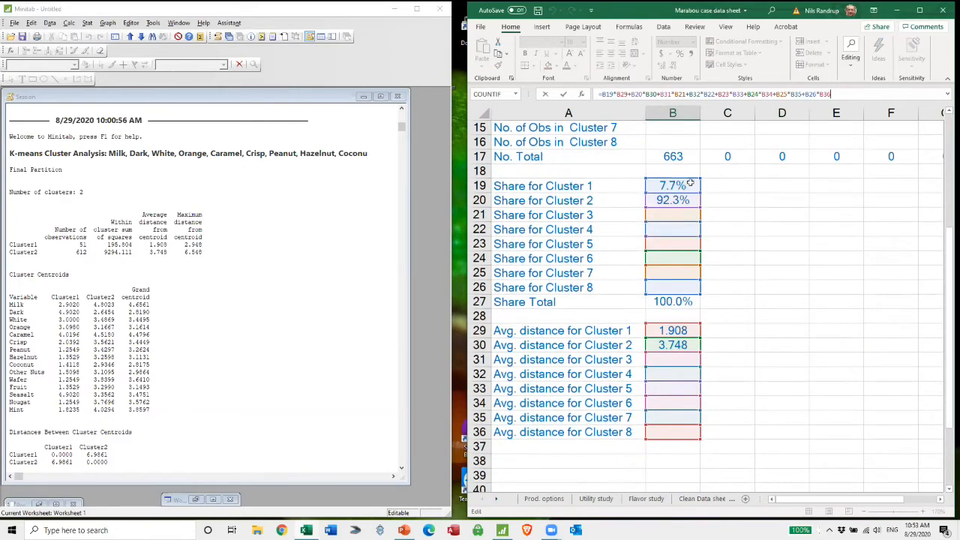
{"action": "left_click", "coordinate": [682, 345]}
{"action": "scroll", "coordinate": [759, 415], "scroll_direction": "down", "scroll_amount": 4}
{"action": "scroll", "coordinate": [759, 415], "scroll_direction": "up", "scroll_amount": 6}
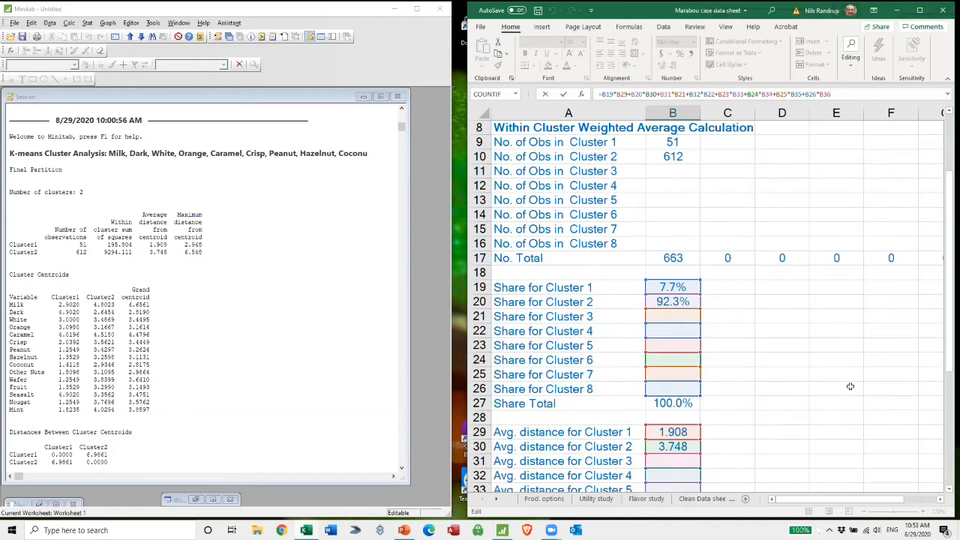
{"action": "scroll", "coordinate": [850, 387], "scroll_direction": "up", "scroll_amount": 3}
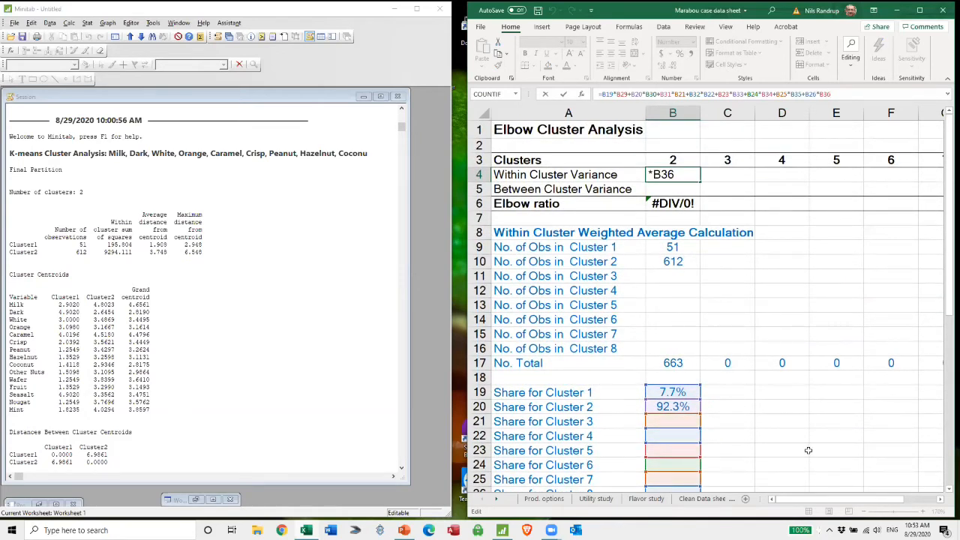
{"action": "left_click", "coordinate": [756, 290]}
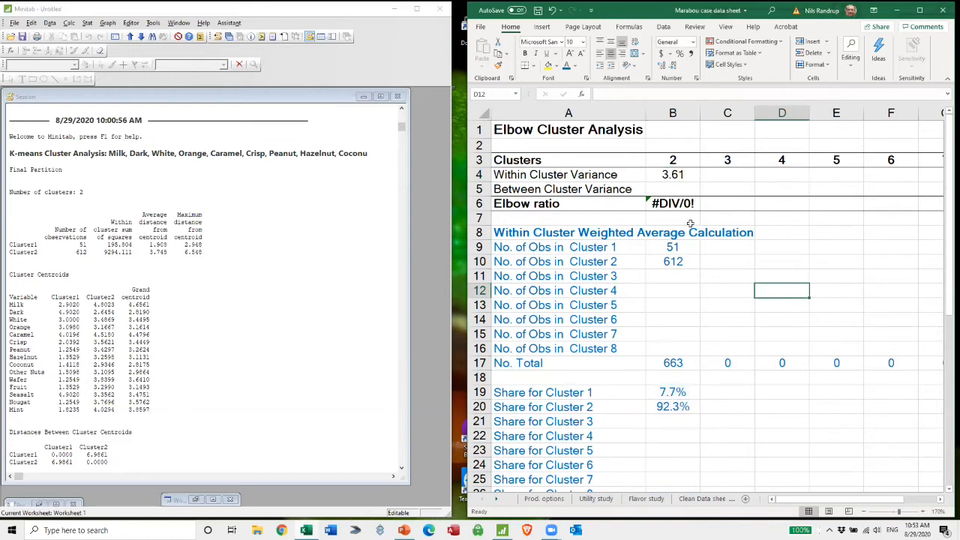
{"action": "left_click", "coordinate": [673, 174]}
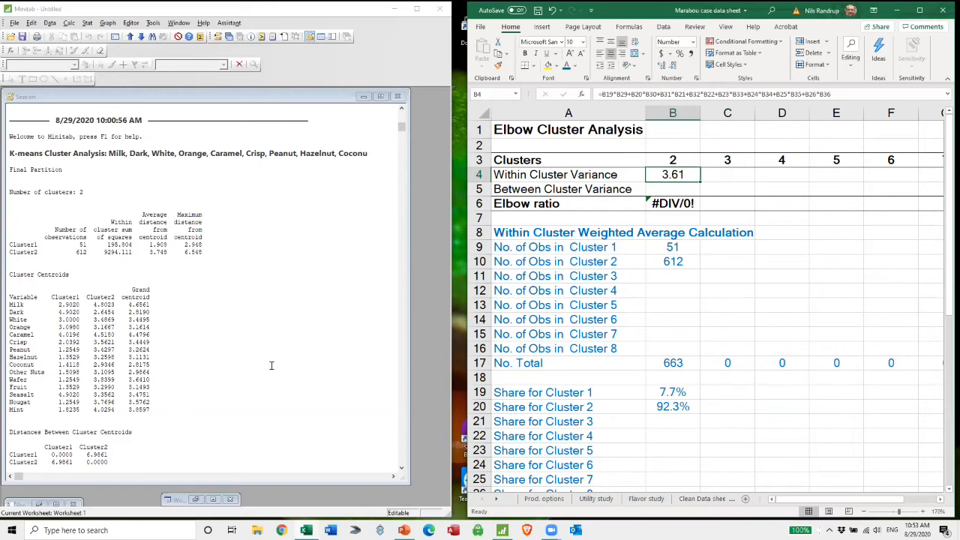
Copy the Cluster 1 observation count and the Share for Cluster 1 formula from column B into the three-cluster column C.
{"action": "left_click", "coordinate": [678, 246]}
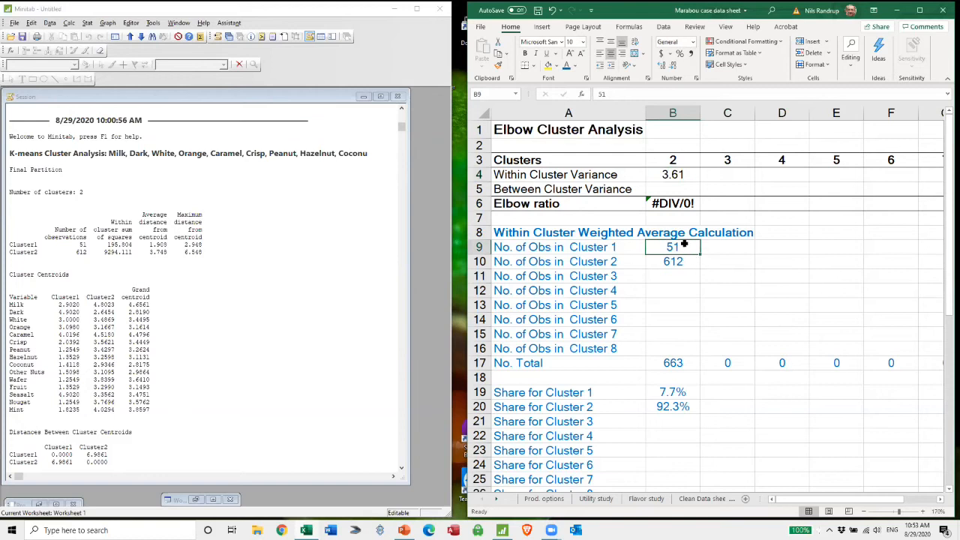
{"action": "left_click_drag", "start_coordinate": [701, 253], "coordinate": [742, 255]}
{"action": "left_click", "coordinate": [678, 392]}
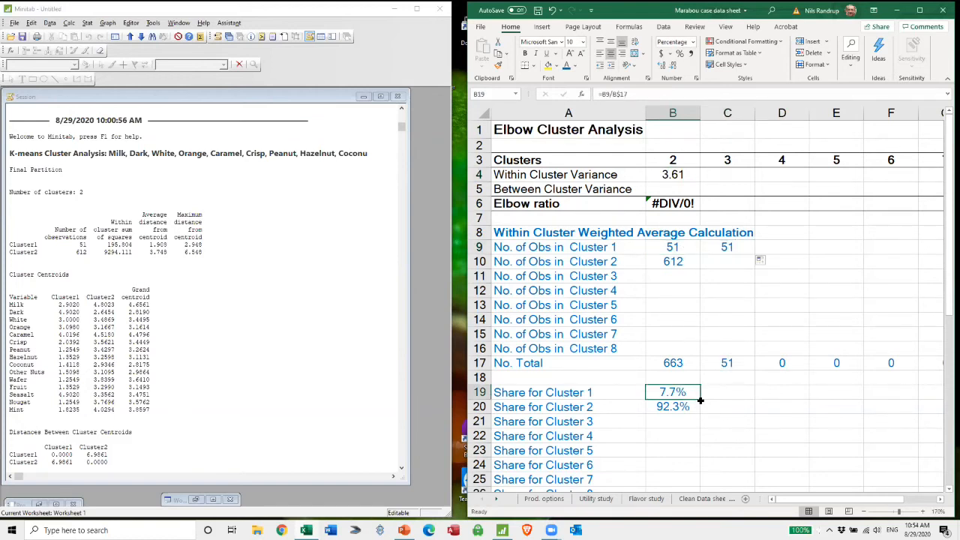
{"action": "left_click_drag", "start_coordinate": [700, 399], "coordinate": [751, 398]}
{"action": "scroll", "coordinate": [773, 413], "scroll_direction": "down", "scroll_amount": 2}
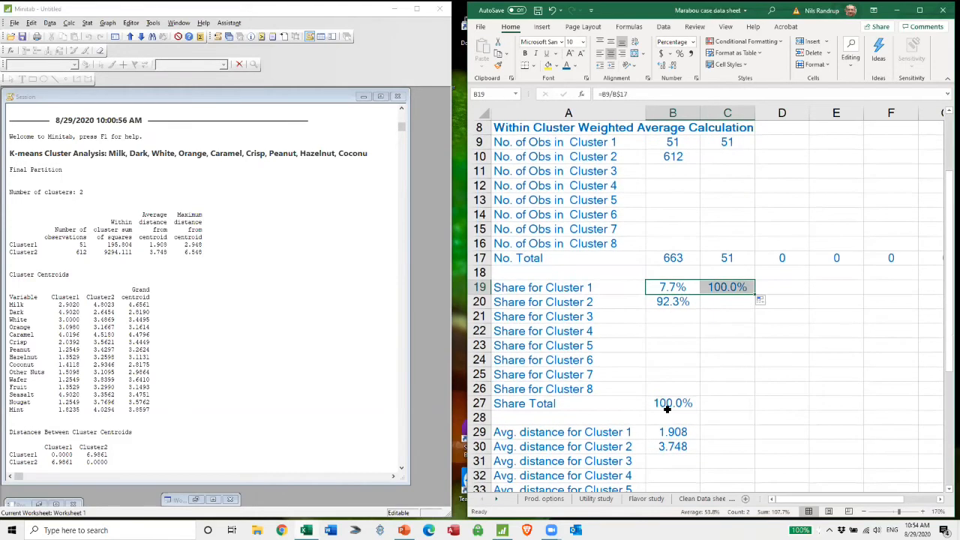
Fill the count in C9 down to C11 and the share formula in C19 down to C21, covering Clusters 1 to 3.
{"action": "left_click", "coordinate": [745, 144]}
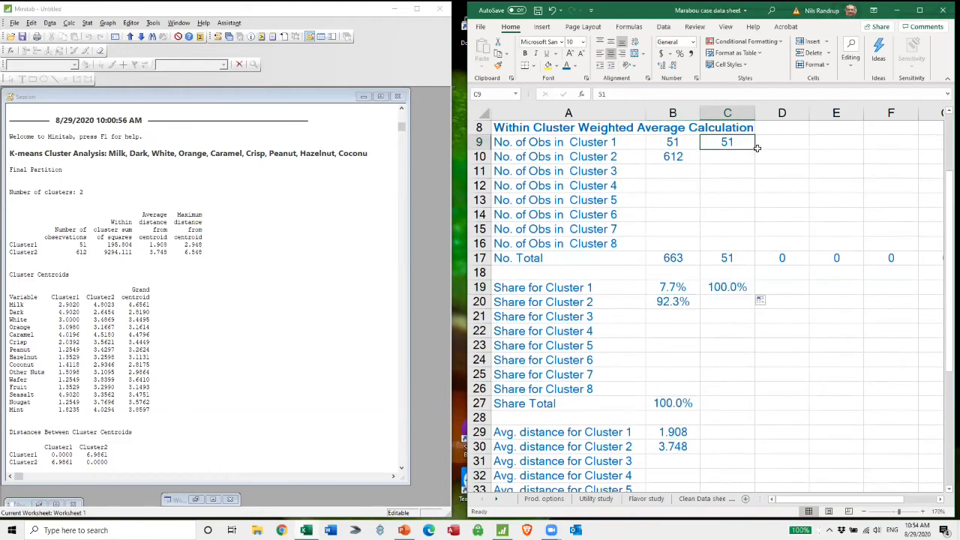
{"action": "left_click_drag", "start_coordinate": [755, 149], "coordinate": [754, 178]}
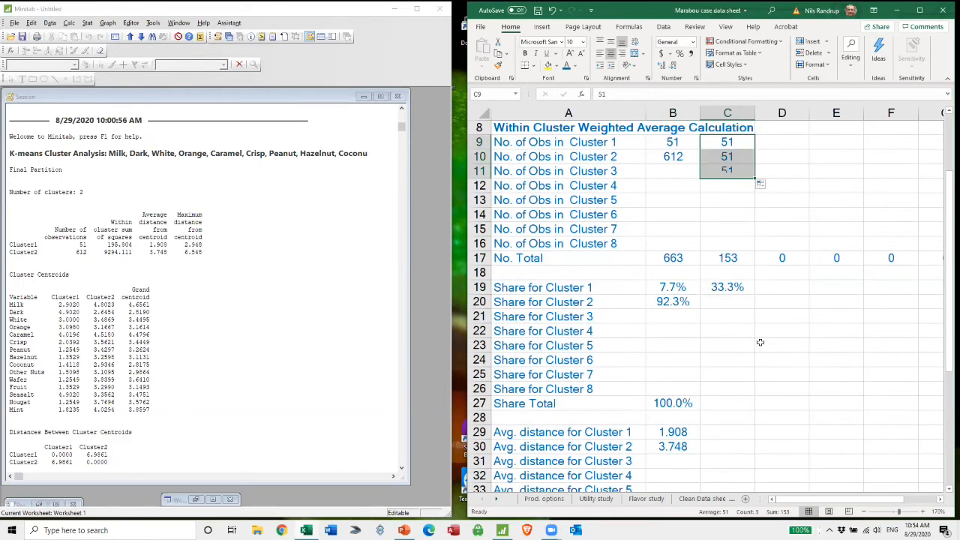
{"action": "left_click", "coordinate": [742, 289]}
{"action": "left_click_drag", "start_coordinate": [754, 294], "coordinate": [757, 321]}
Clear the placeholder observation counts in C9:C11.
{"action": "left_click_drag", "start_coordinate": [728, 142], "coordinate": [727, 172]}
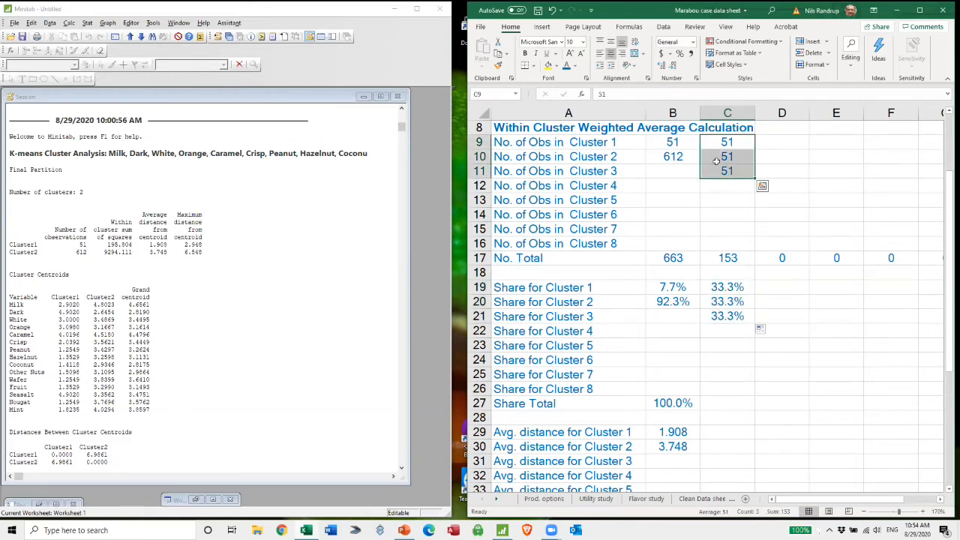
{"action": "key", "text": "Delete"}
{"action": "left_click", "coordinate": [818, 418]}
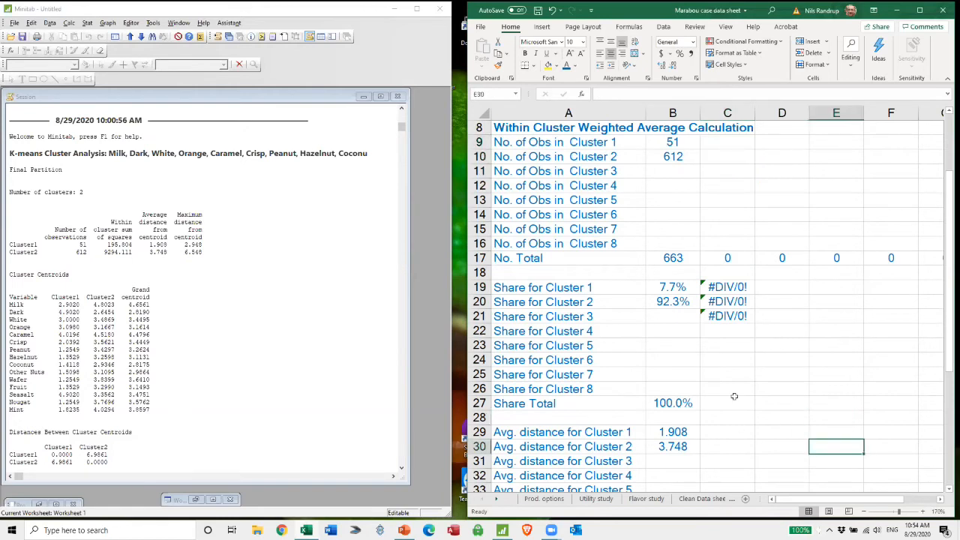
Copy the Within Cluster Variance formula from B4 into C4 for the three-cluster solution.
{"action": "scroll", "coordinate": [735, 394], "scroll_direction": "up", "scroll_amount": 3}
{"action": "left_click", "coordinate": [689, 183]}
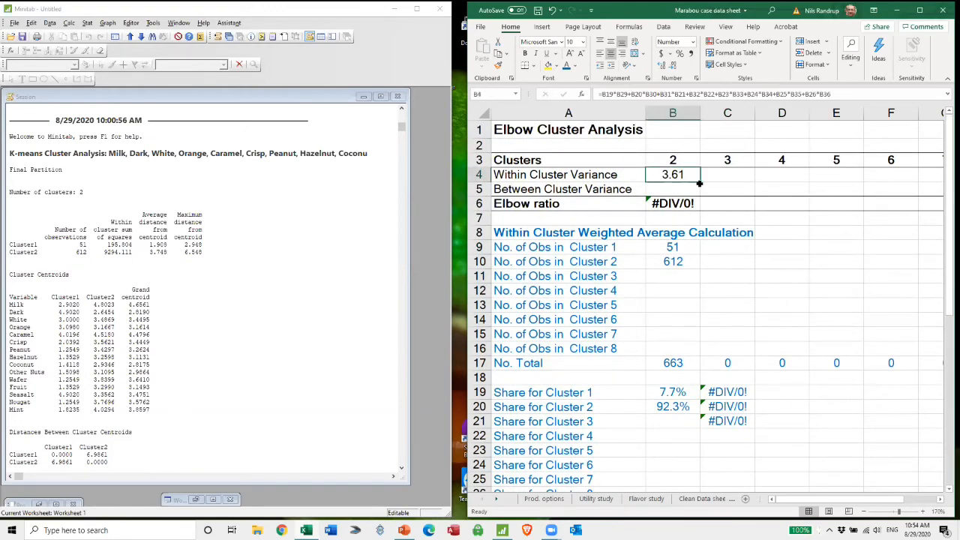
{"action": "left_click_drag", "start_coordinate": [701, 182], "coordinate": [750, 183]}
{"action": "left_click", "coordinate": [757, 319]}
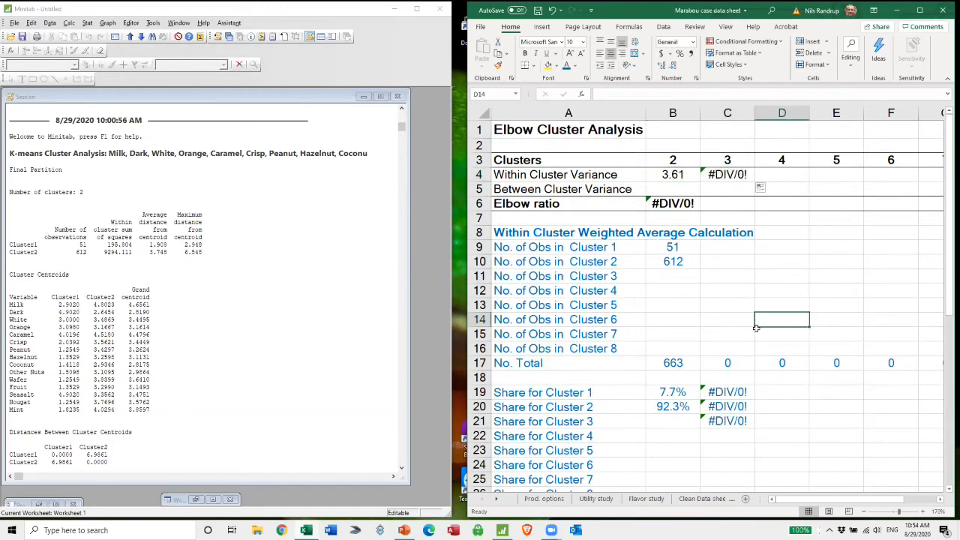
Enter the observation counts from the three-cluster K-means output in C9:C11: 51, 102 and 510.
{"action": "scroll", "coordinate": [756, 320], "scroll_direction": "down", "scroll_amount": 2}
{"action": "scroll", "coordinate": [756, 320], "scroll_direction": "up", "scroll_amount": 2}
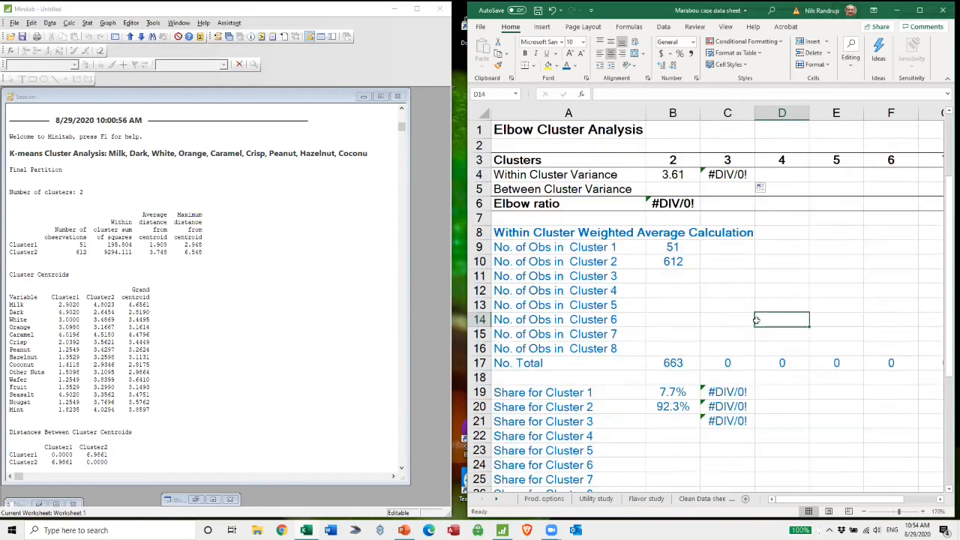
{"action": "left_click", "coordinate": [735, 244]}
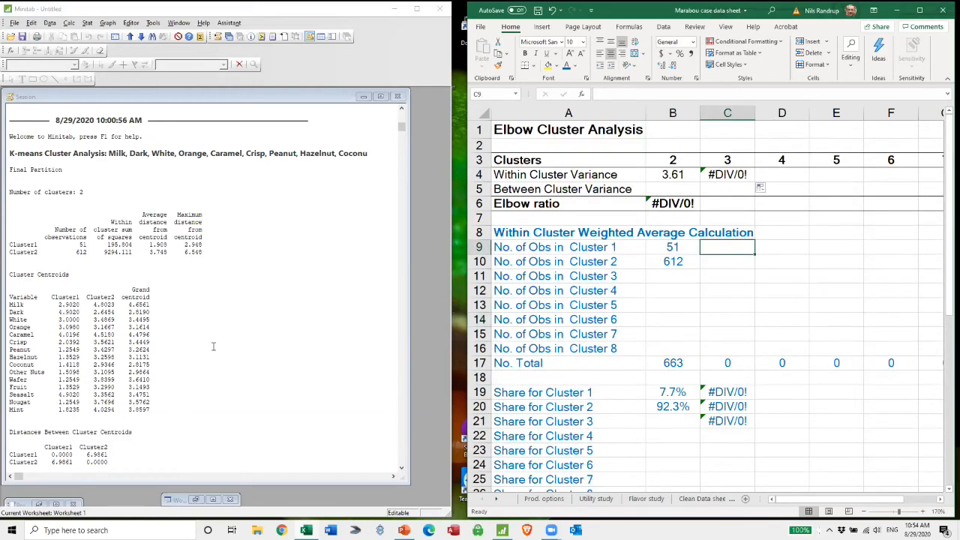
{"action": "scroll", "coordinate": [213, 345], "scroll_direction": "down", "scroll_amount": 10}
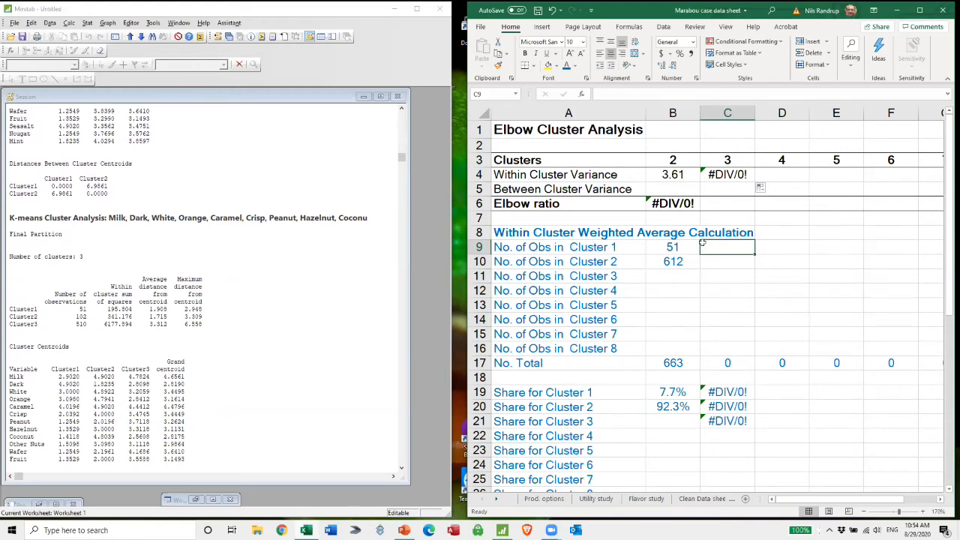
{"action": "type", "text": "51"}
{"action": "key", "text": "Return"}
{"action": "type", "text": "102"}
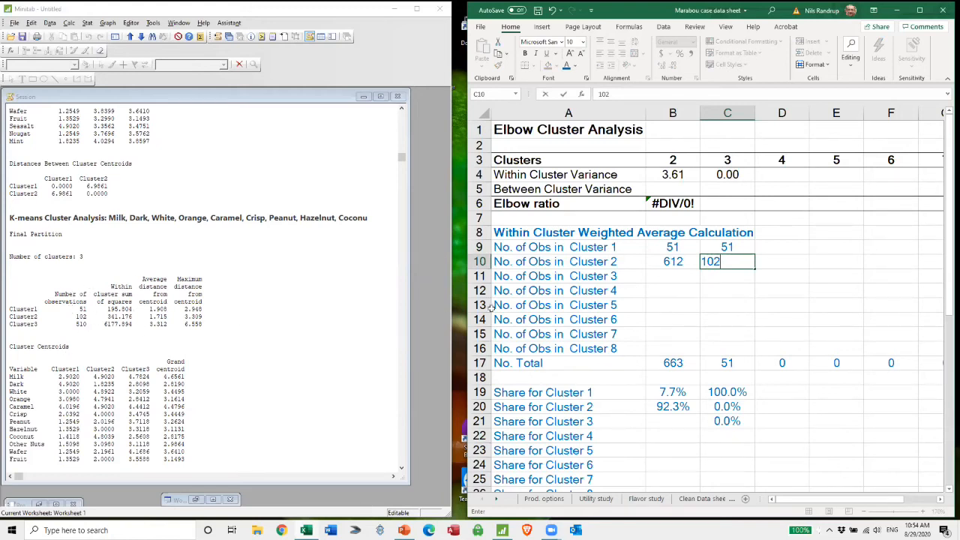
{"action": "key", "text": "Return"}
{"action": "type", "text": "510"}
{"action": "scroll", "coordinate": [783, 470], "scroll_direction": "down", "scroll_amount": 3}
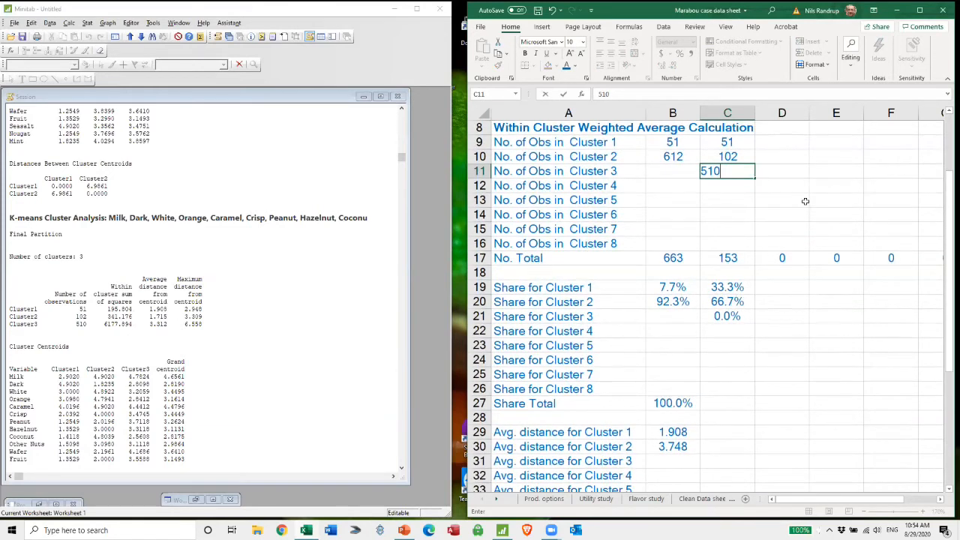
{"action": "key", "text": "Return"}
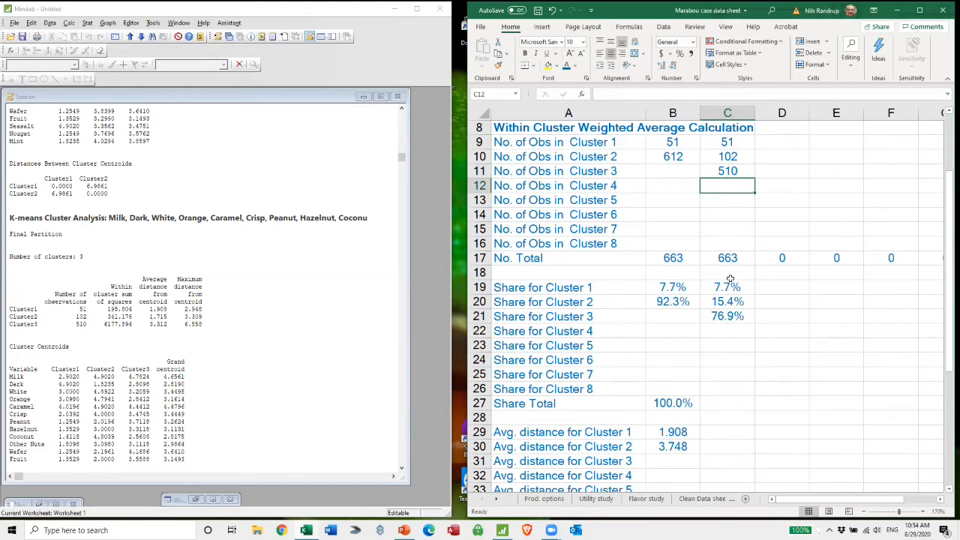
Check the Share for Cluster 1 formula in C19 and copy the Share Total formula from B27 into C27.
{"action": "left_click", "coordinate": [738, 290]}
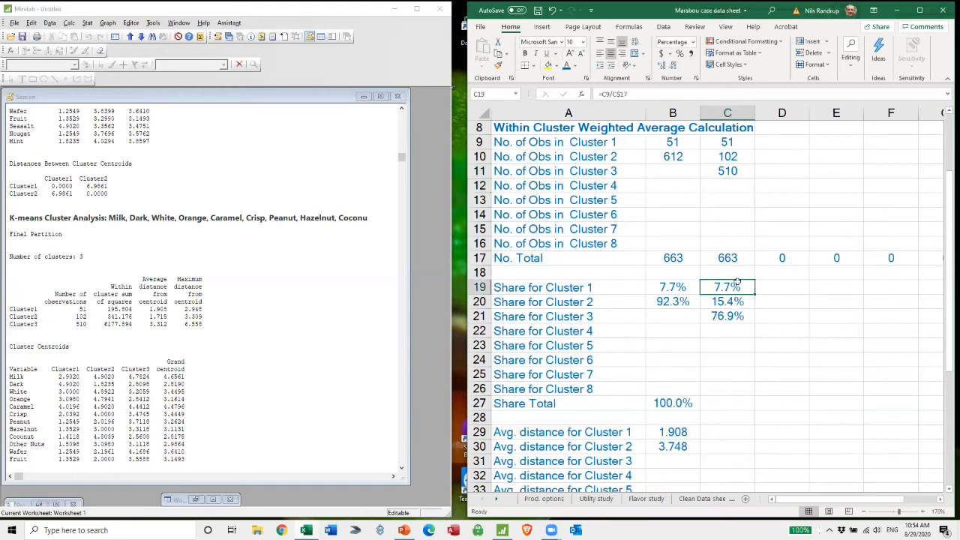
{"action": "left_click", "coordinate": [677, 98]}
{"action": "left_click", "coordinate": [696, 405]}
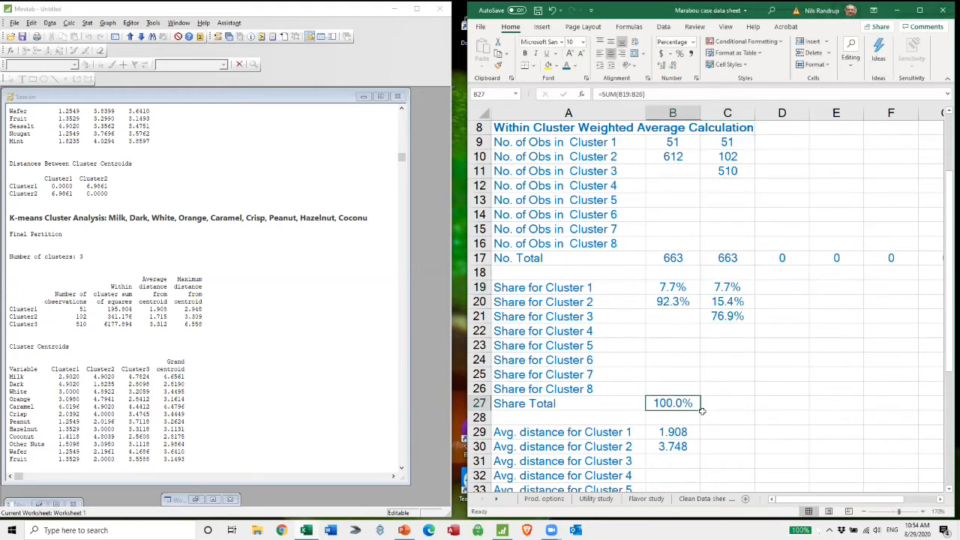
{"action": "left_click_drag", "start_coordinate": [700, 411], "coordinate": [738, 405]}
{"action": "left_click", "coordinate": [791, 399]}
Enter the average distances from centroid of the three-cluster K-means output in C29:C31: 1.908, 1.715 and 3.312.
{"action": "scroll", "coordinate": [814, 345], "scroll_direction": "down", "scroll_amount": 3}
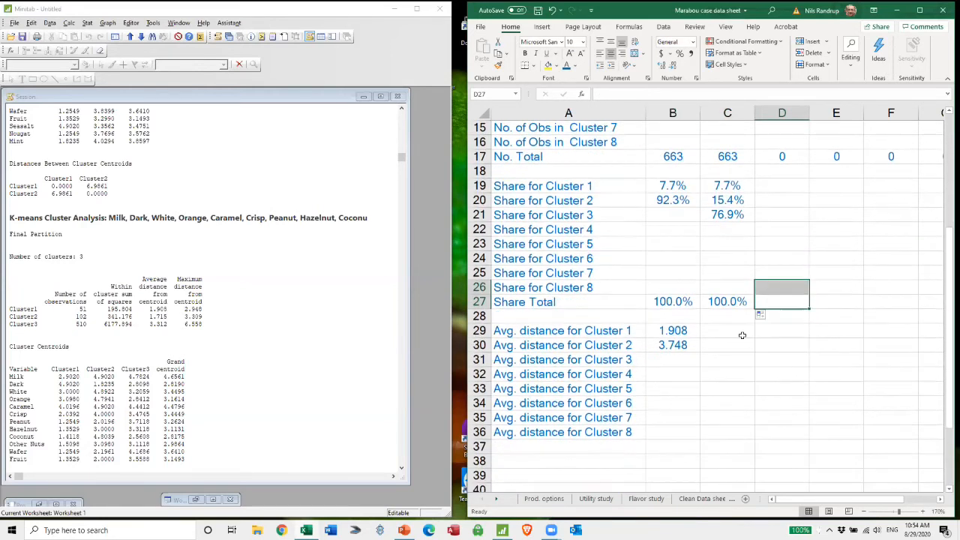
{"action": "left_click", "coordinate": [734, 333]}
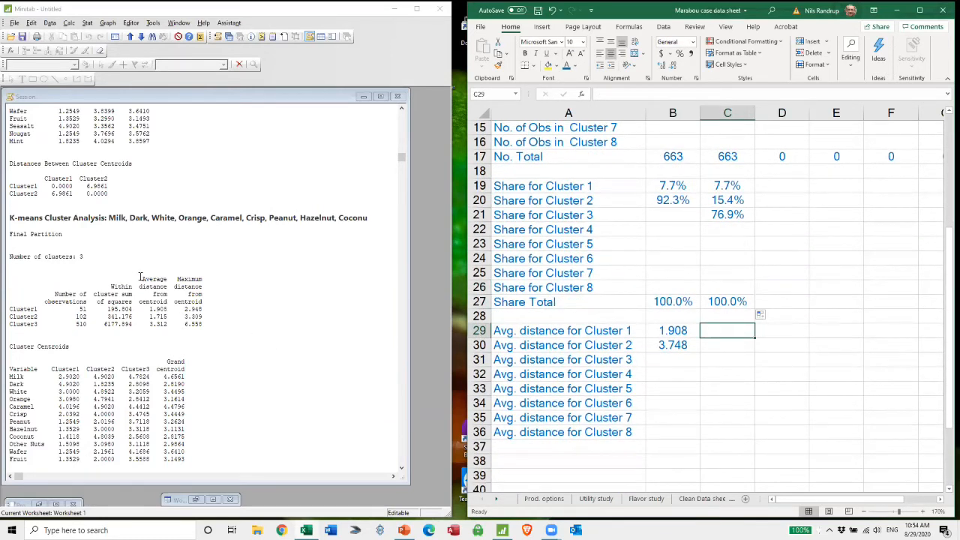
{"action": "type", "text": "1"}
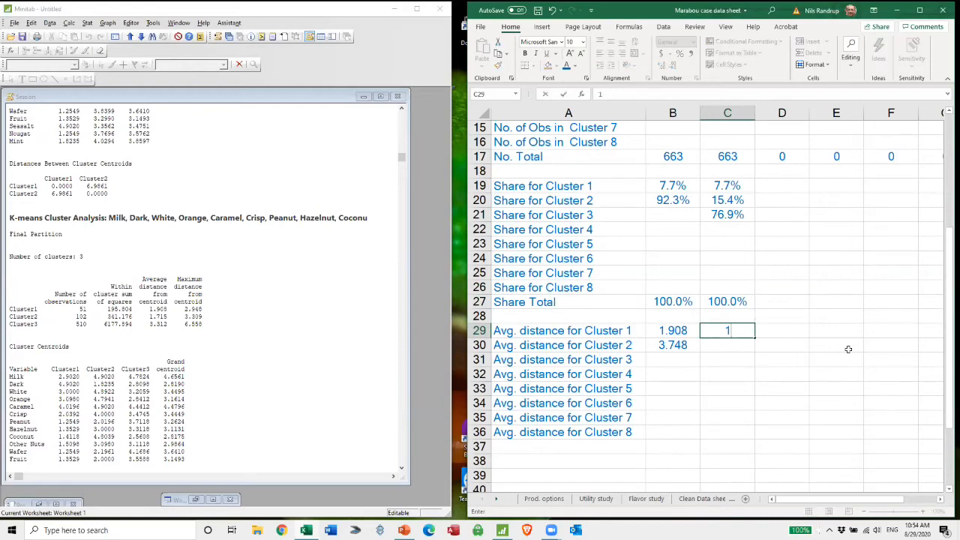
{"action": "type", "text": ".908"}
{"action": "key", "text": "Return"}
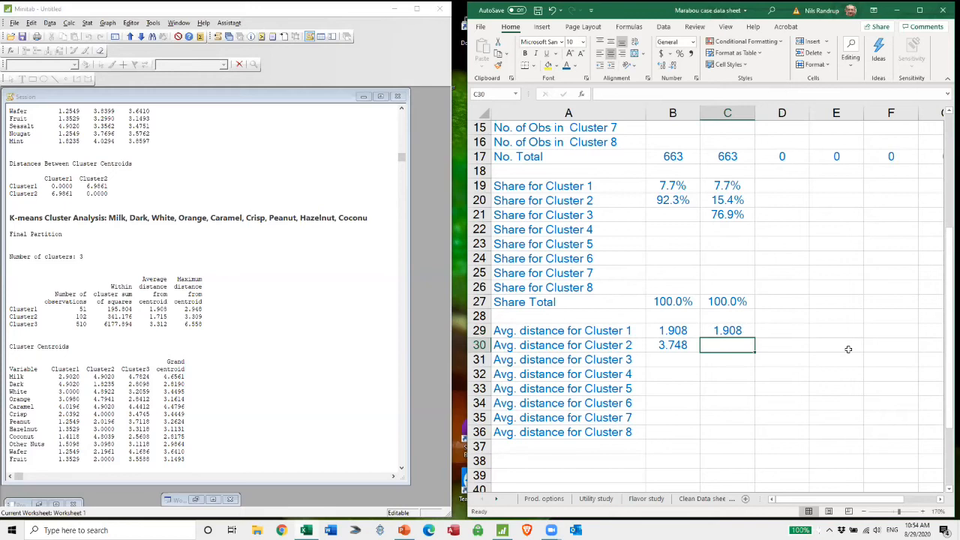
{"action": "type", "text": "1.715"}
{"action": "key", "text": "Return"}
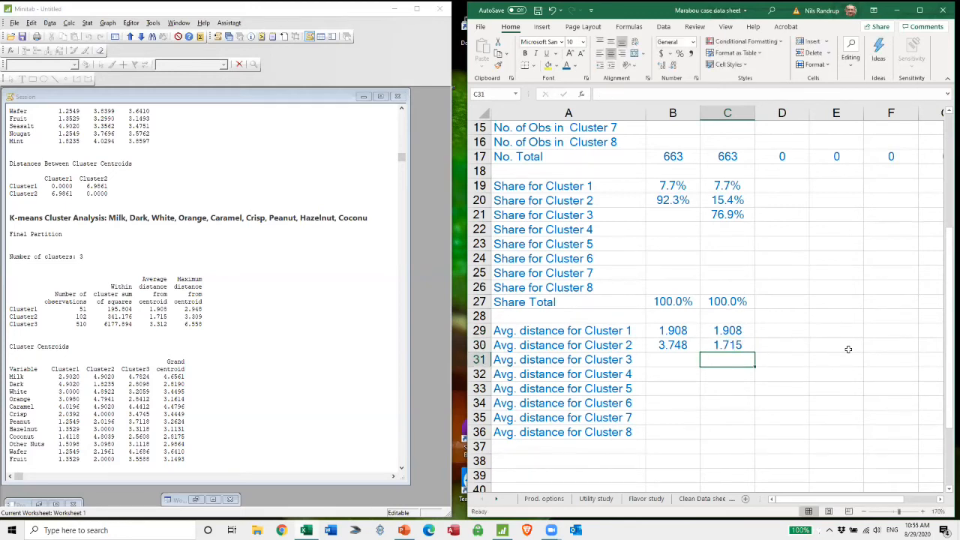
{"action": "type", "text": "3.312"}
{"action": "key", "text": "Return"}
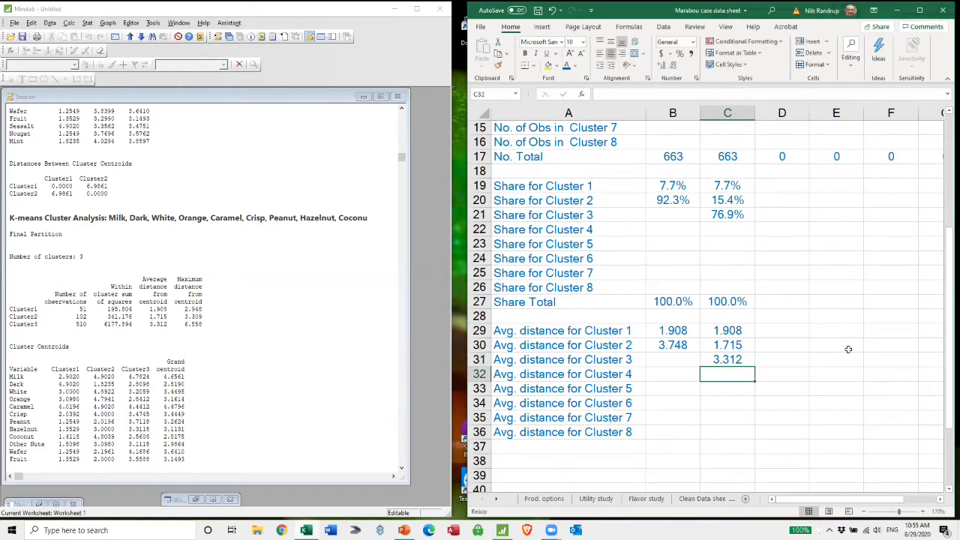
{"action": "scroll", "coordinate": [804, 398], "scroll_direction": "up", "scroll_amount": 5}
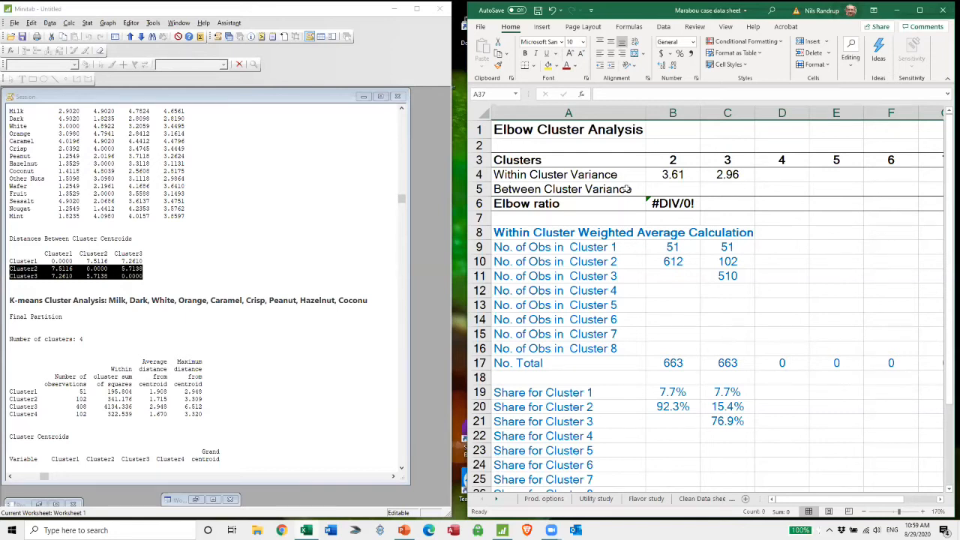
Locate the Distances Between Cluster Centroids table in Minitab's two-cluster output and highlight the distance between Cluster1 and Cluster2.
{"action": "left_click", "coordinate": [174, 264]}
{"action": "scroll", "coordinate": [176, 278], "scroll_direction": "up", "scroll_amount": 15}
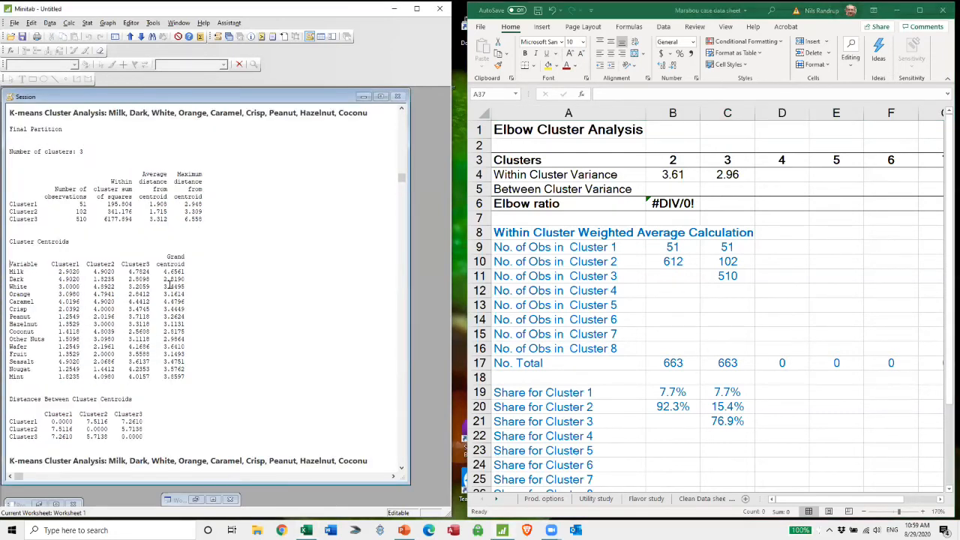
{"action": "scroll", "coordinate": [135, 386], "scroll_direction": "down", "scroll_amount": 5}
{"action": "scroll", "coordinate": [126, 142], "scroll_direction": "up", "scroll_amount": 2}
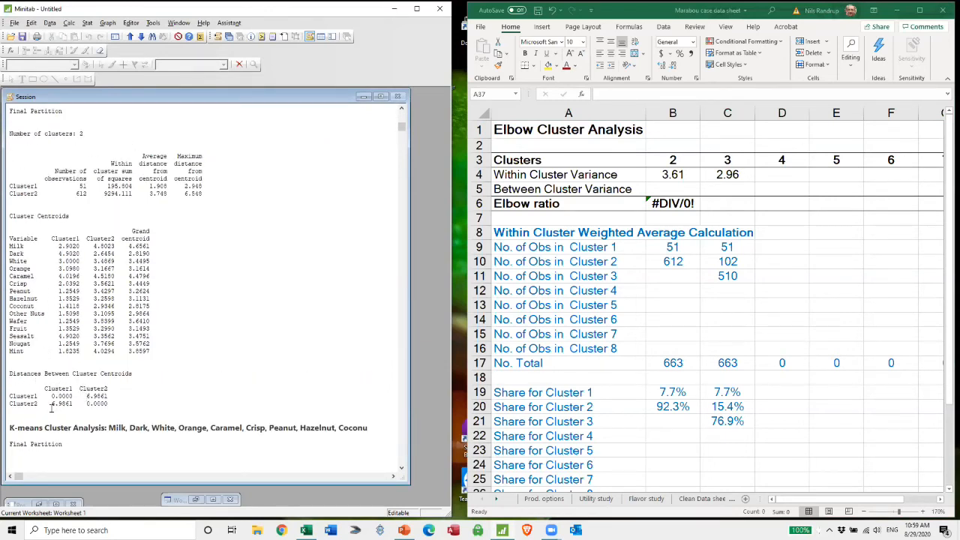
{"action": "left_click_drag", "start_coordinate": [73, 403], "coordinate": [51, 403]}
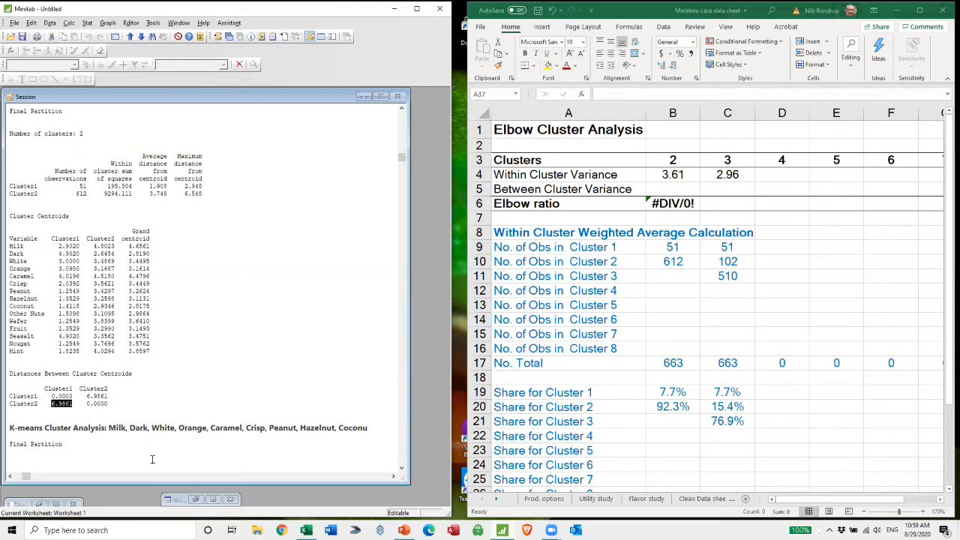
Unhide the rows between 36 and 52 in the Excel elbow analysis sheet.
{"action": "left_click", "coordinate": [659, 447]}
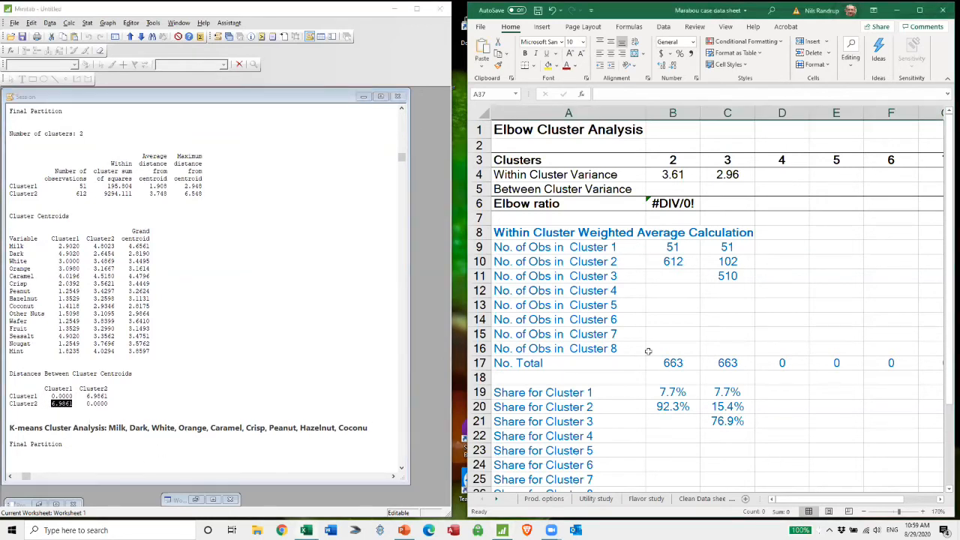
{"action": "left_click", "coordinate": [675, 189]}
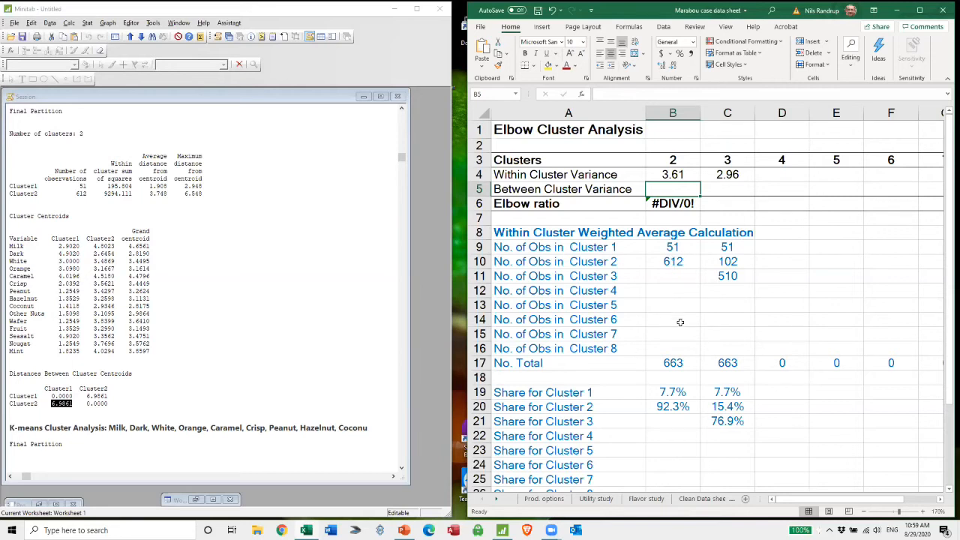
{"action": "scroll", "coordinate": [670, 252], "scroll_direction": "down", "scroll_amount": 9}
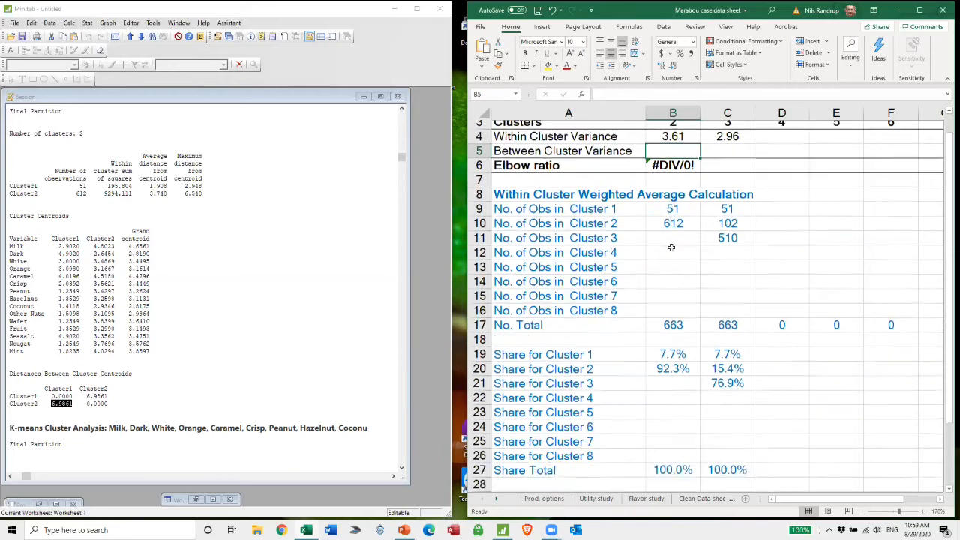
{"action": "left_click_drag", "start_coordinate": [475, 229], "coordinate": [478, 244]}
{"action": "right_click", "coordinate": [483, 244]}
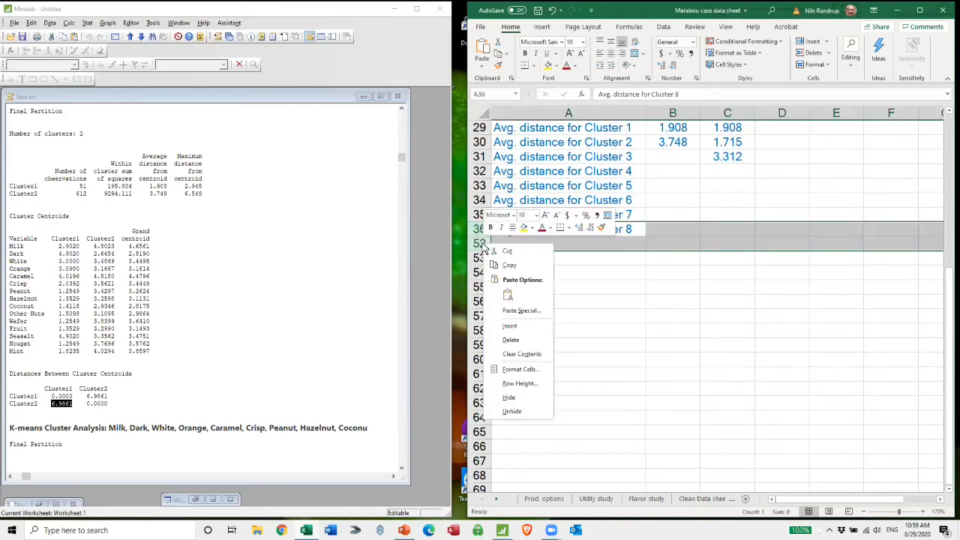
{"action": "left_click", "coordinate": [518, 411]}
{"action": "left_click", "coordinate": [611, 372]}
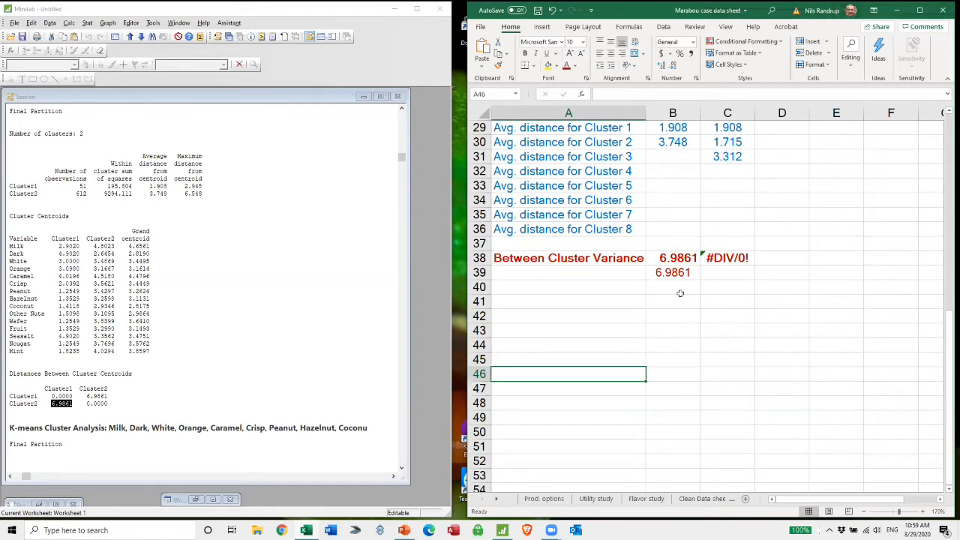
Check the Between Cluster Variance average formula in B38 and the centroid distance in B39 that it uses.
{"action": "left_click", "coordinate": [668, 274]}
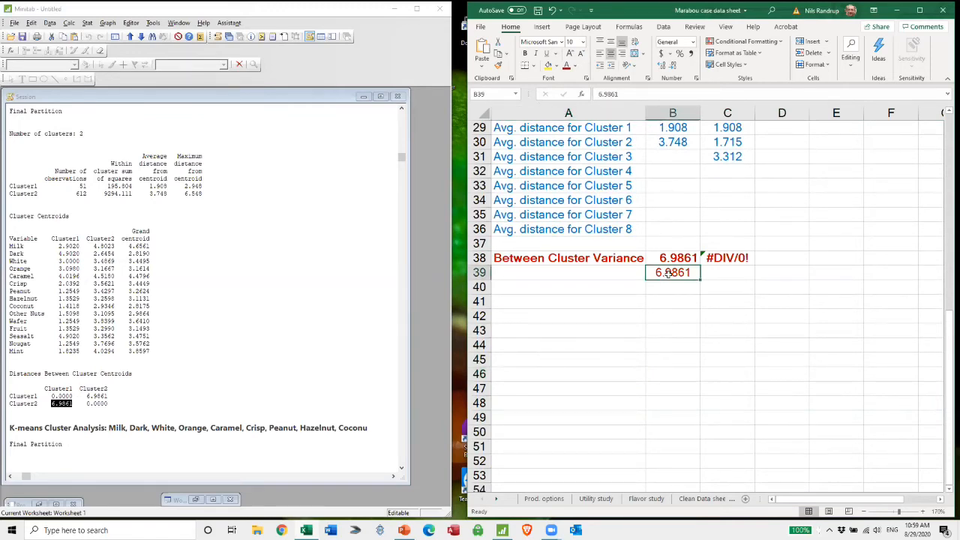
{"action": "left_click", "coordinate": [680, 257]}
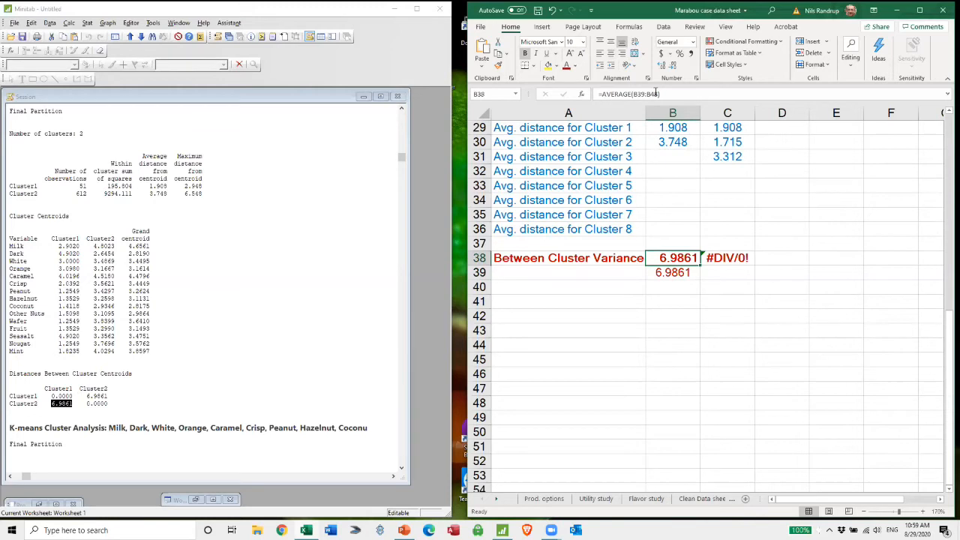
{"action": "left_click", "coordinate": [677, 93]}
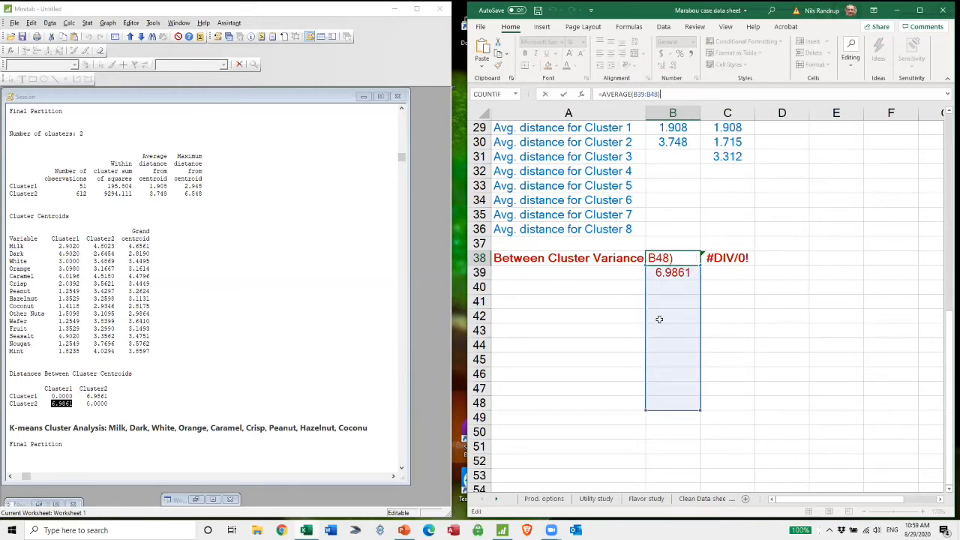
{"action": "left_click", "coordinate": [625, 343]}
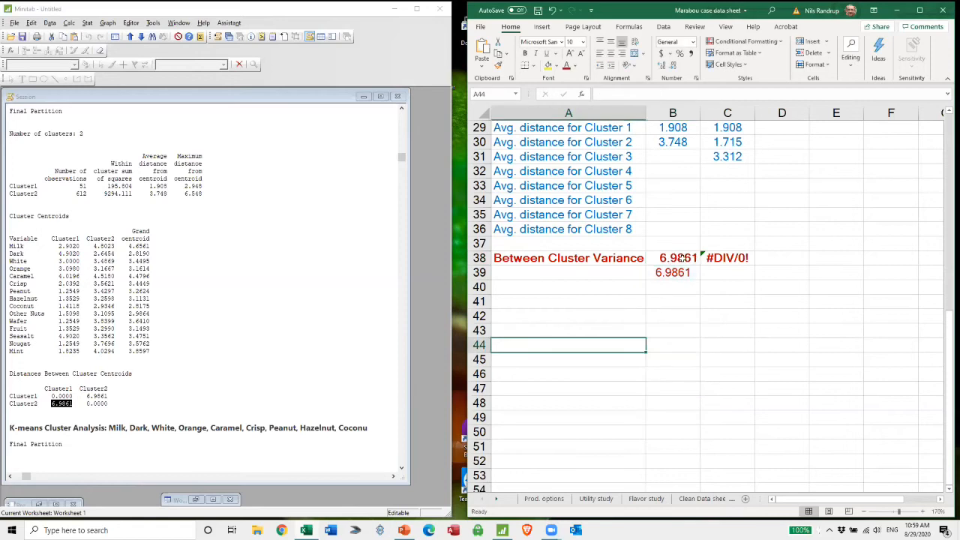
{"action": "left_click", "coordinate": [673, 258]}
{"action": "left_click", "coordinate": [678, 275]}
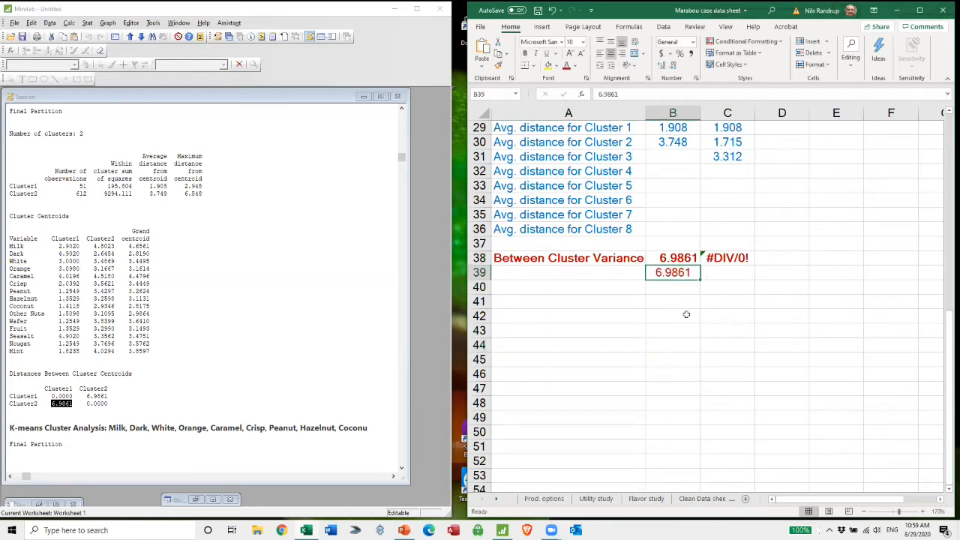
Link the two-cluster Between Cluster Variance in B5 to the average with the formula =B38.
{"action": "scroll", "coordinate": [686, 315], "scroll_direction": "up", "scroll_amount": 9}
{"action": "left_click", "coordinate": [682, 189]}
{"action": "type", "text": "="}
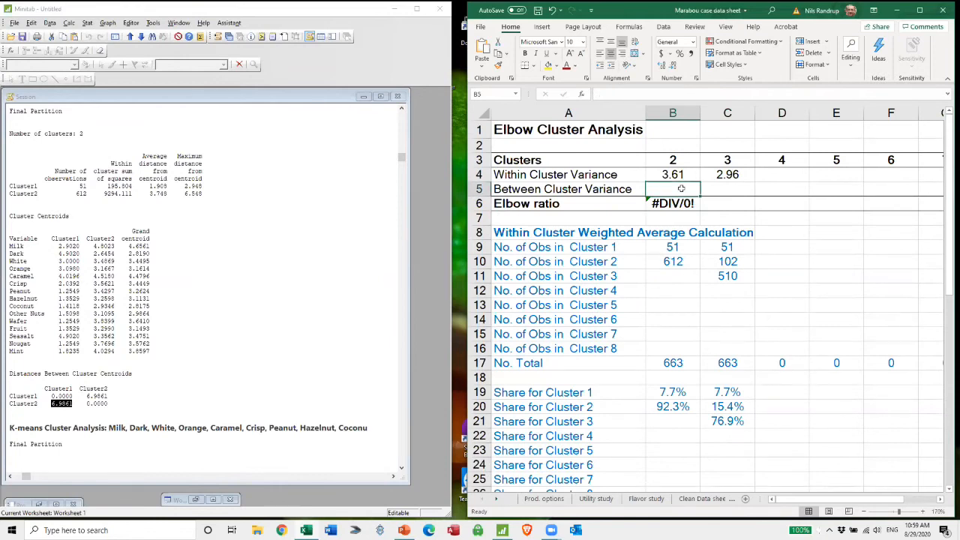
{"action": "scroll", "coordinate": [681, 349], "scroll_direction": "down", "scroll_amount": 7}
{"action": "left_click", "coordinate": [678, 359]}
{"action": "key", "text": "Return"}
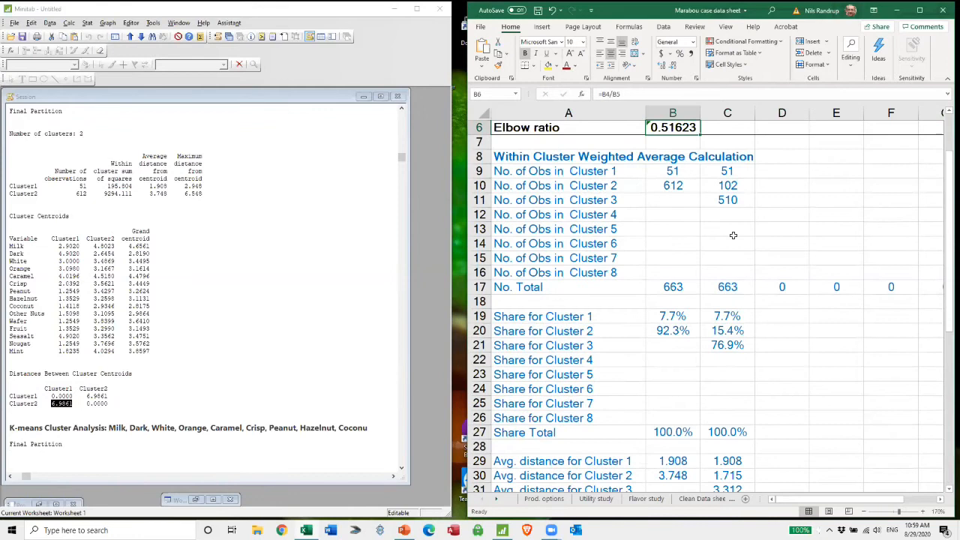
Format the Between Cluster Variance in B5 to show two decimals.
{"action": "scroll", "coordinate": [675, 225], "scroll_direction": "up", "scroll_amount": 2}
{"action": "left_click", "coordinate": [675, 189]}
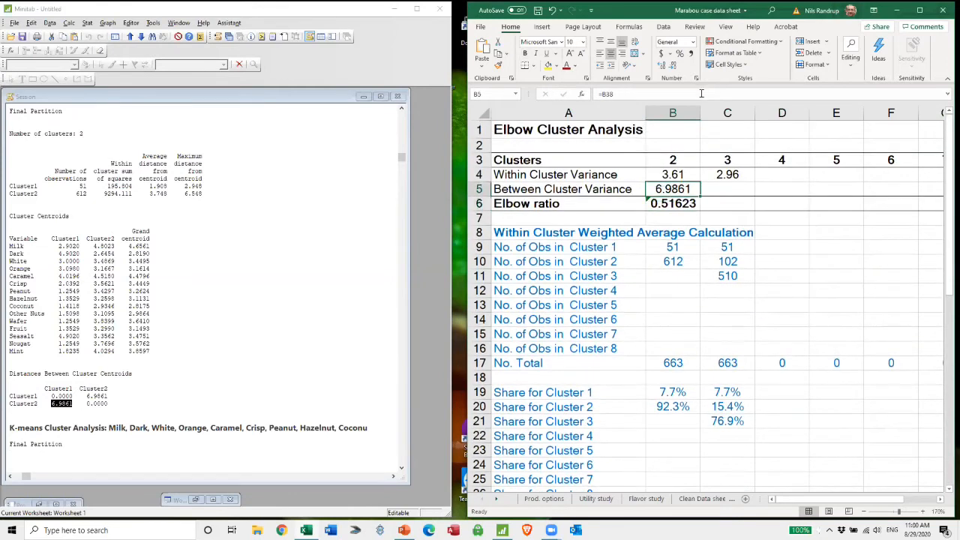
{"action": "left_click", "coordinate": [663, 66]}
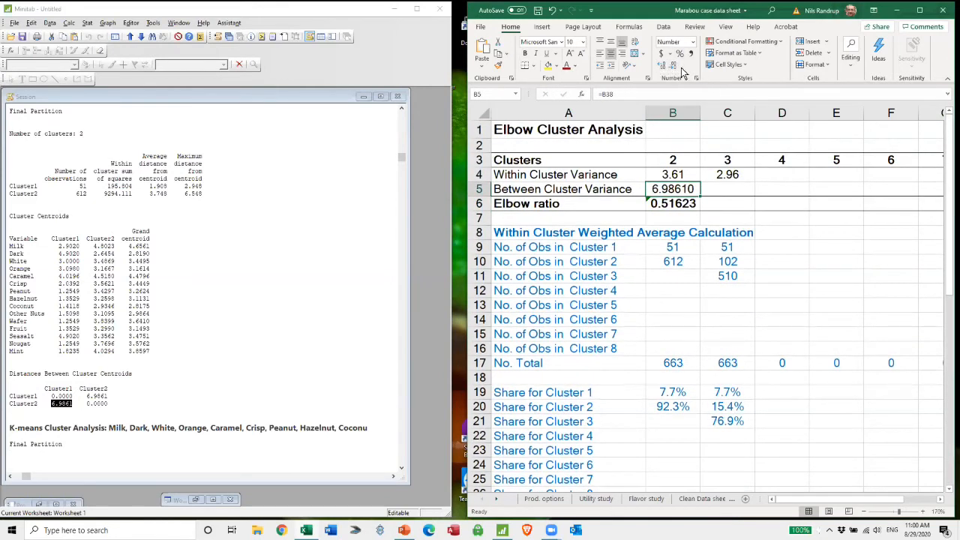
{"action": "left_click", "coordinate": [673, 67]}
{"action": "left_click", "coordinate": [674, 68]}
{"action": "left_click", "coordinate": [674, 68]}
Copy the Cluster1 to Cluster3 rows of centroid distances from Minitab's three-cluster output and paste them into Excel starting at D40.
{"action": "scroll", "coordinate": [683, 360], "scroll_direction": "down", "scroll_amount": 9}
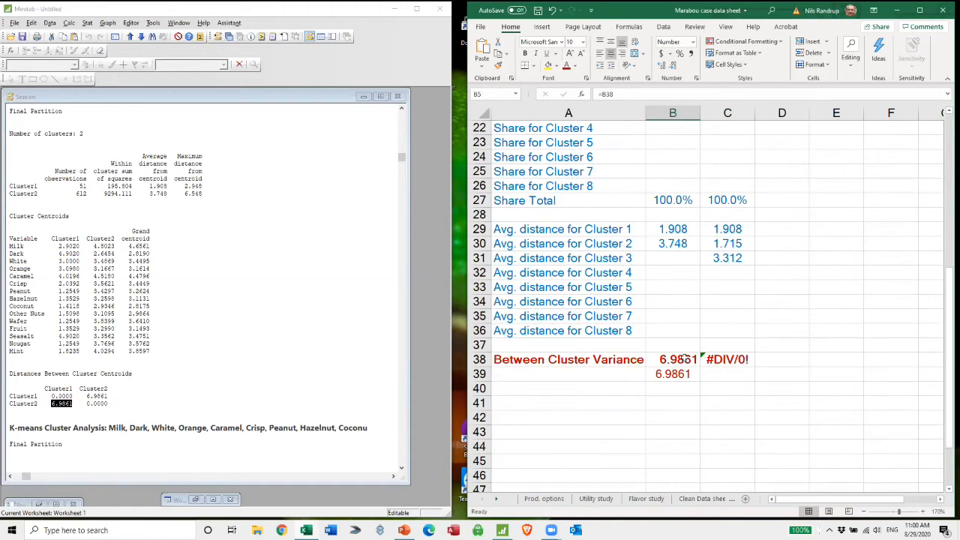
{"action": "left_click", "coordinate": [209, 363]}
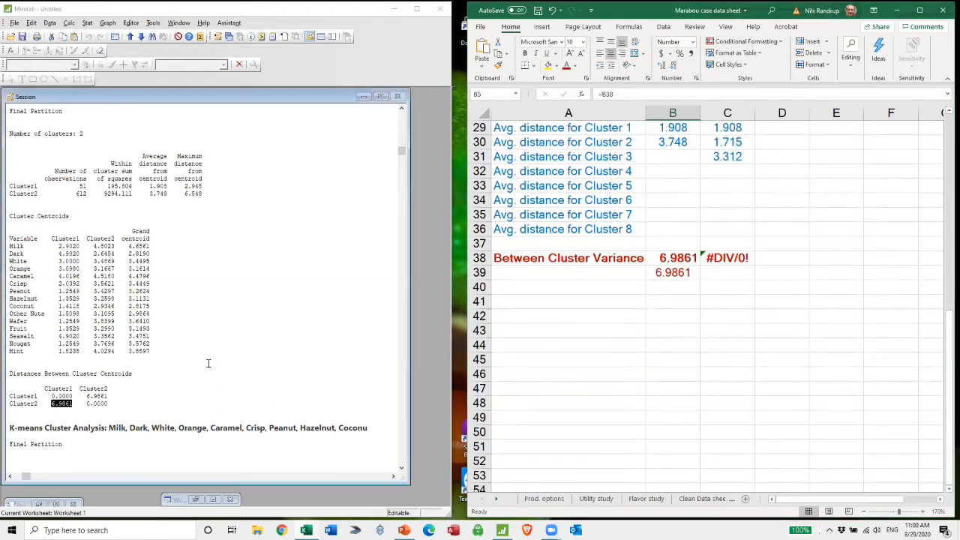
{"action": "scroll", "coordinate": [209, 363], "scroll_direction": "down", "scroll_amount": 7}
{"action": "scroll", "coordinate": [210, 363], "scroll_direction": "down", "scroll_amount": 2}
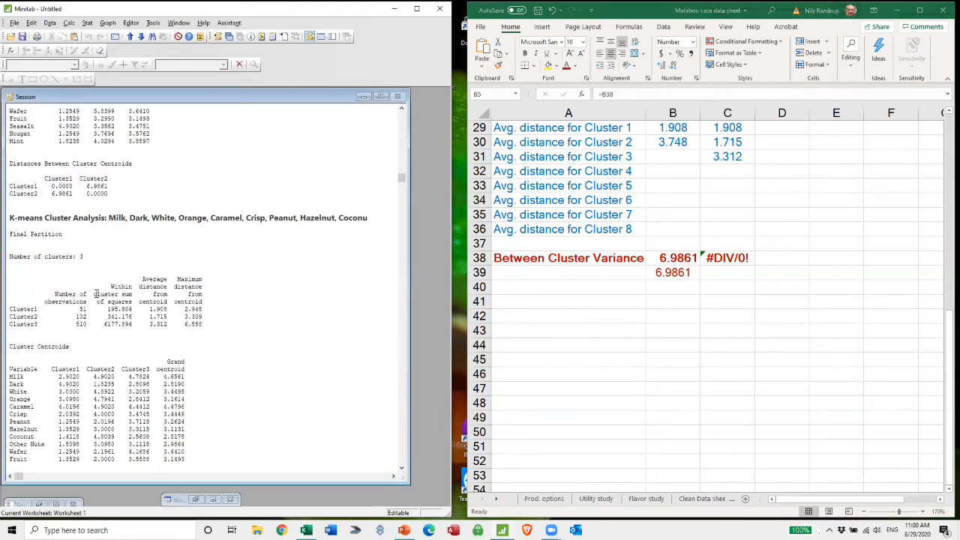
{"action": "scroll", "coordinate": [96, 294], "scroll_direction": "down", "scroll_amount": 9}
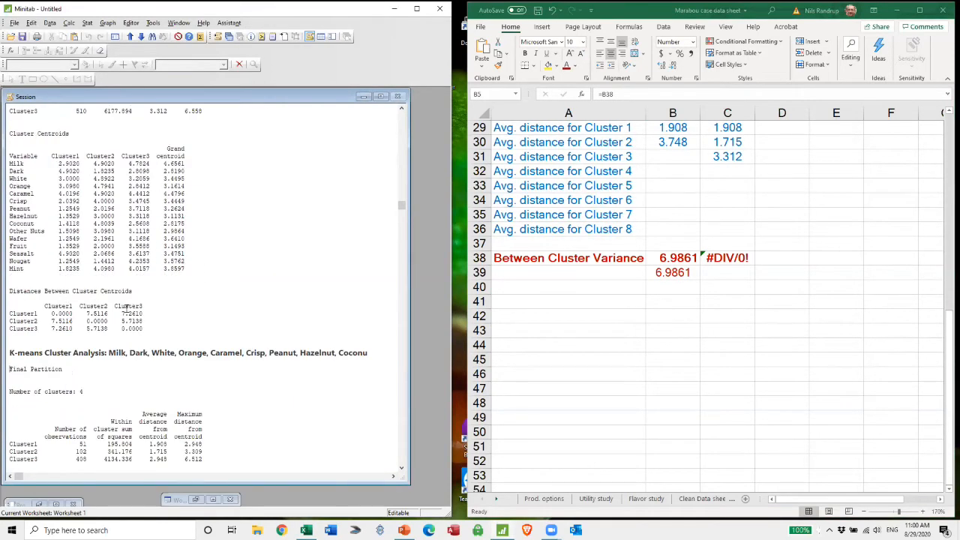
{"action": "scroll", "coordinate": [128, 308], "scroll_direction": "up", "scroll_amount": 2}
{"action": "scroll", "coordinate": [78, 173], "scroll_direction": "up", "scroll_amount": 2}
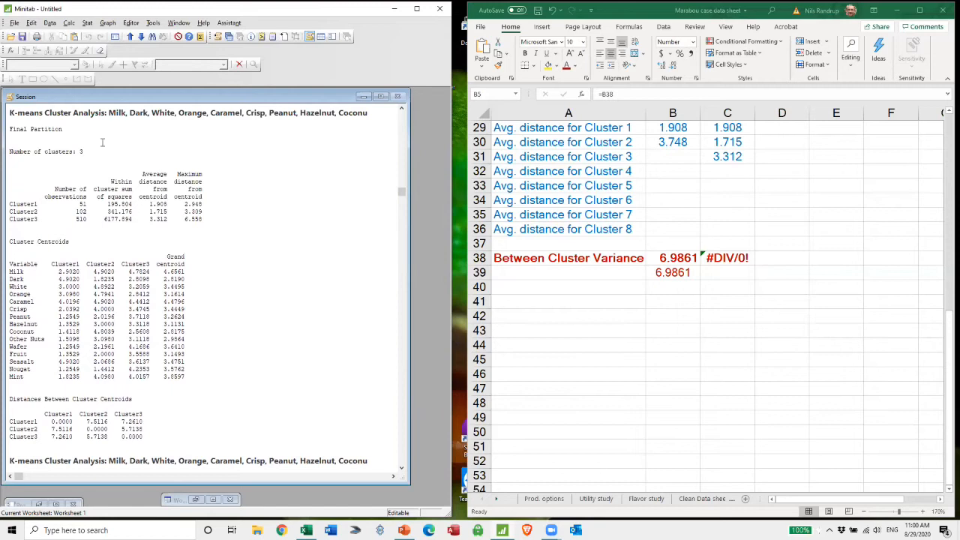
{"action": "scroll", "coordinate": [111, 363], "scroll_direction": "down", "scroll_amount": 2}
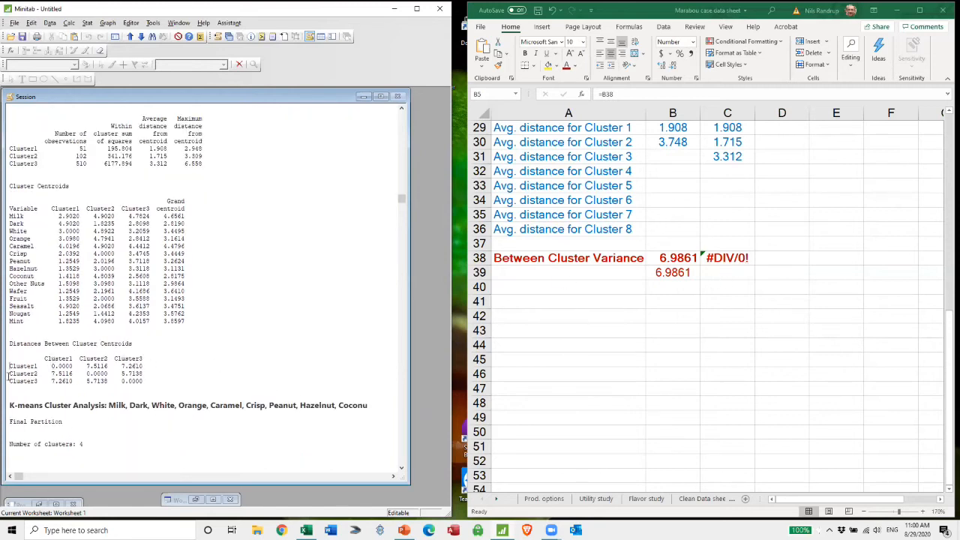
{"action": "left_click_drag", "start_coordinate": [10, 366], "coordinate": [146, 381]}
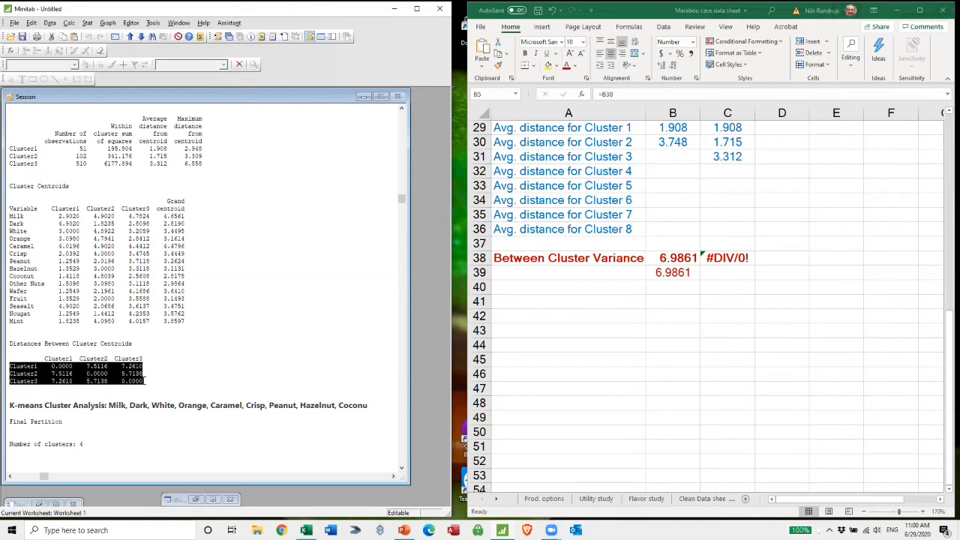
{"action": "right_click", "coordinate": [131, 375]}
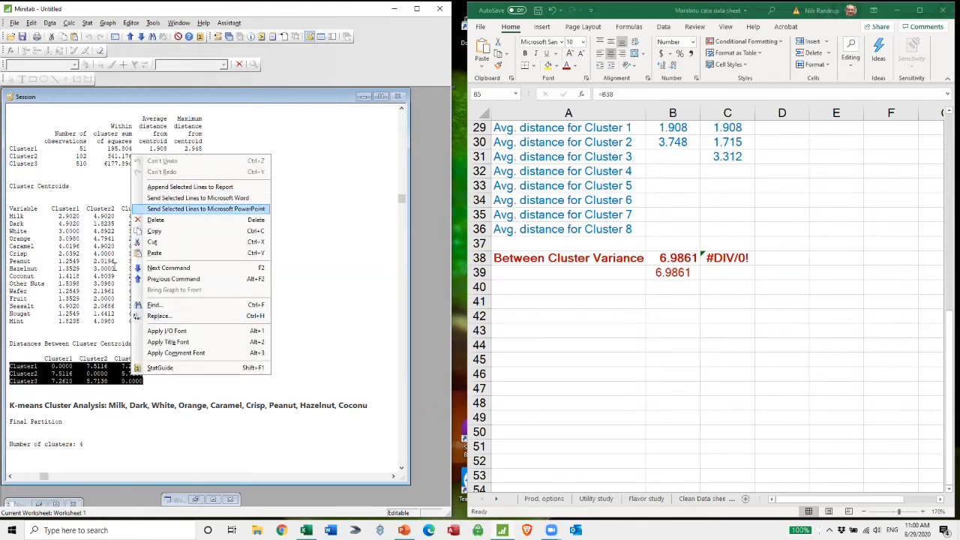
{"action": "left_click", "coordinate": [96, 379]}
{"action": "left_click_drag", "start_coordinate": [146, 379], "coordinate": [9, 368]}
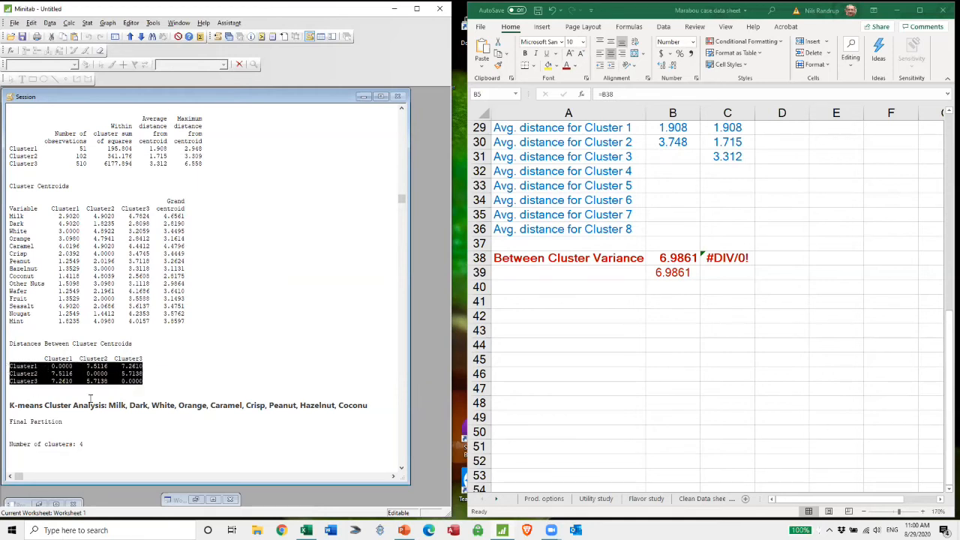
{"action": "left_click", "coordinate": [789, 290]}
{"action": "key", "text": "ctrl+v"}
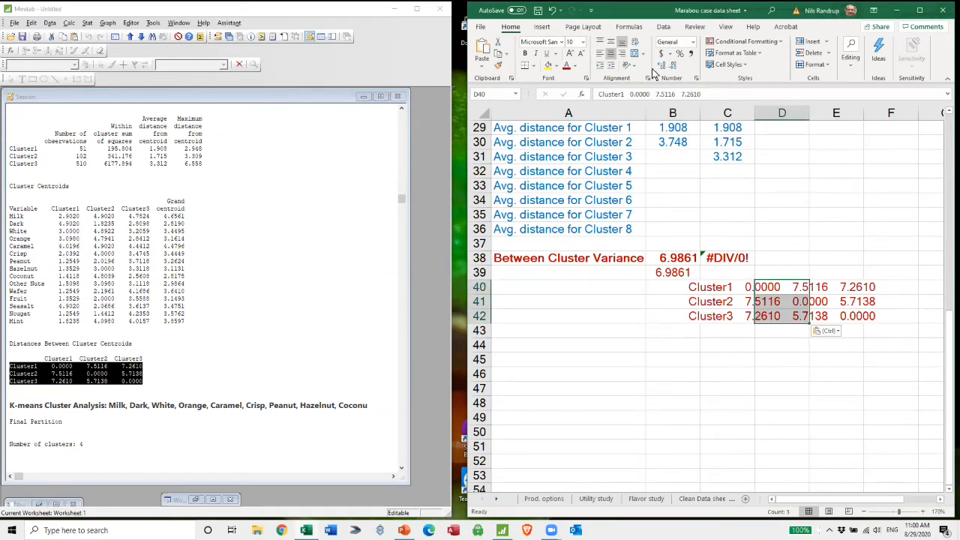
Split the pasted centroid distances in D40:D42 into separate columns using fixed-width Text to Columns with General format.
{"action": "left_click", "coordinate": [666, 30]}
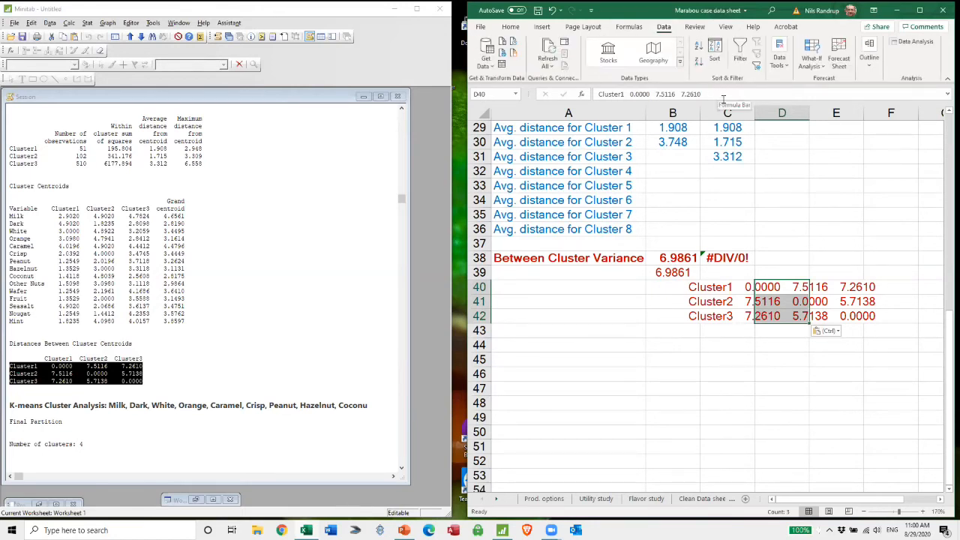
{"action": "left_click", "coordinate": [780, 68]}
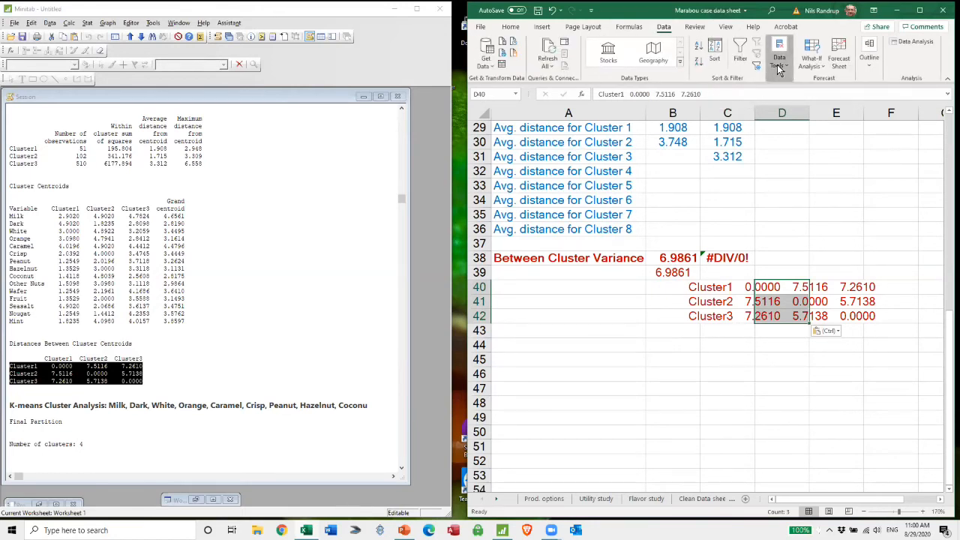
{"action": "left_click", "coordinate": [753, 109]}
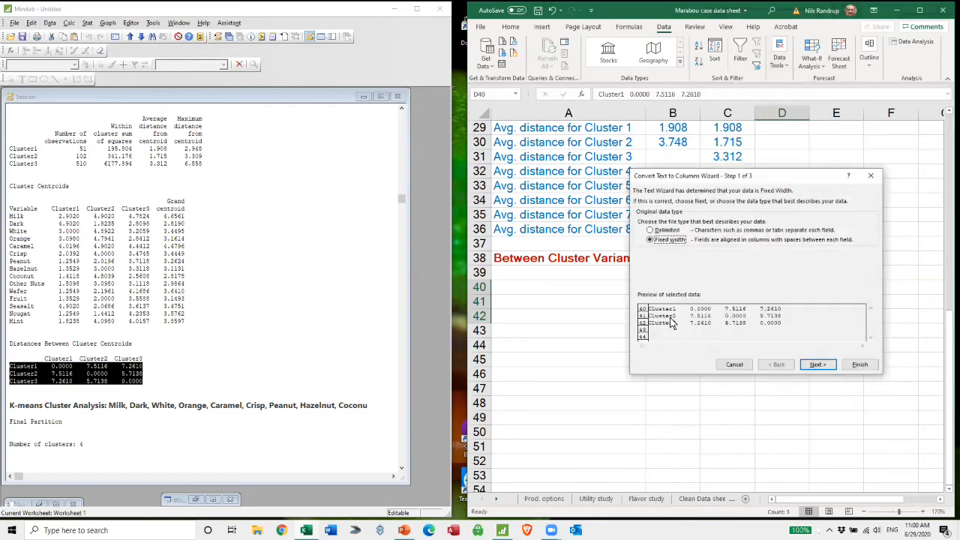
{"action": "left_click", "coordinate": [818, 365]}
{"action": "left_click", "coordinate": [823, 369]}
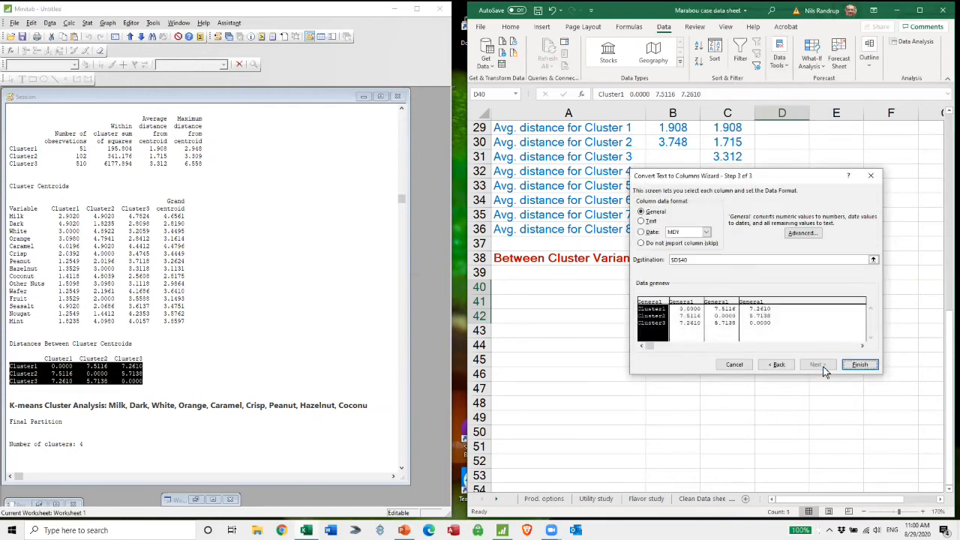
{"action": "left_click", "coordinate": [859, 365]}
{"action": "left_click", "coordinate": [866, 387]}
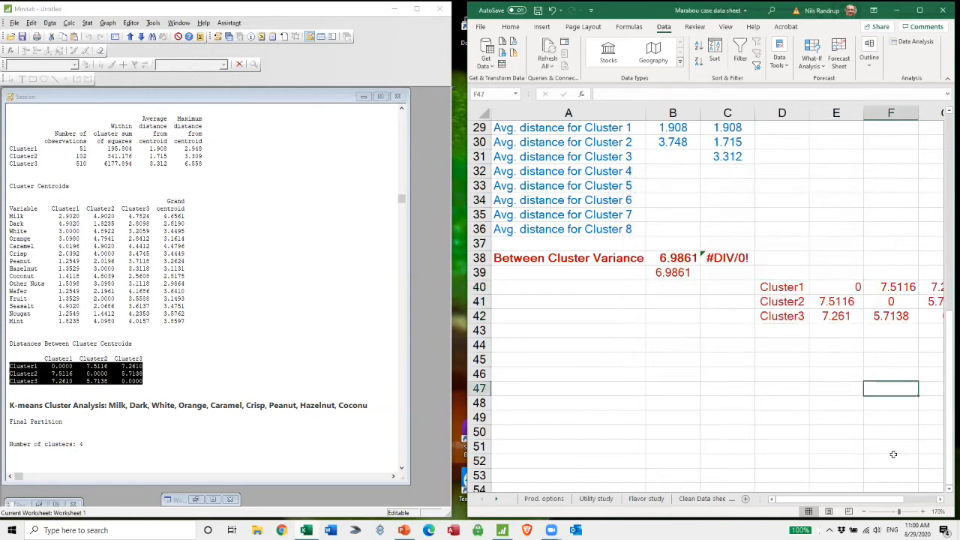
Move the unique centroid distances 7.5116, 7.261 and 5.7138 into C39:C41 and clear the leftover distance table in D40:G43.
{"action": "left_click", "coordinate": [942, 500]}
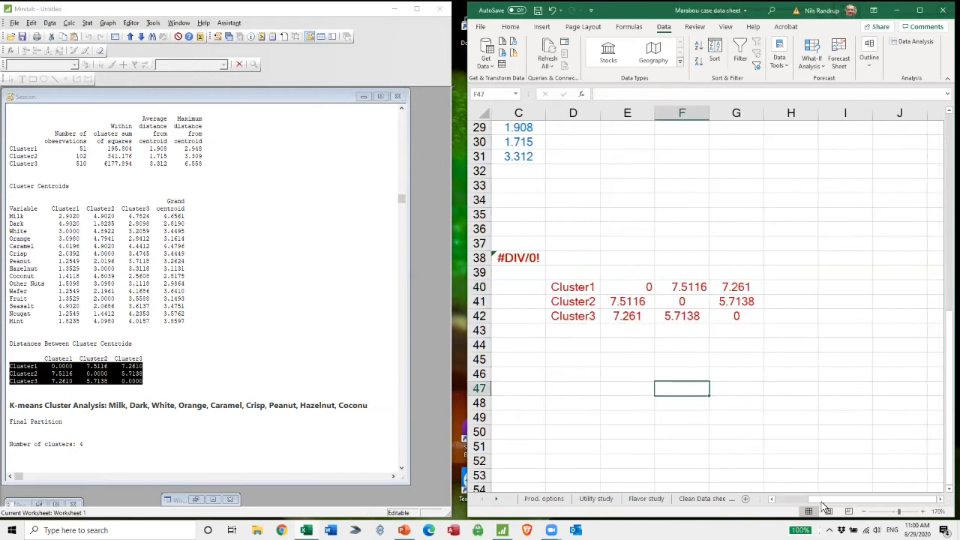
{"action": "left_click", "coordinate": [772, 498]}
{"action": "left_click_drag", "start_coordinate": [685, 306], "coordinate": [683, 317]}
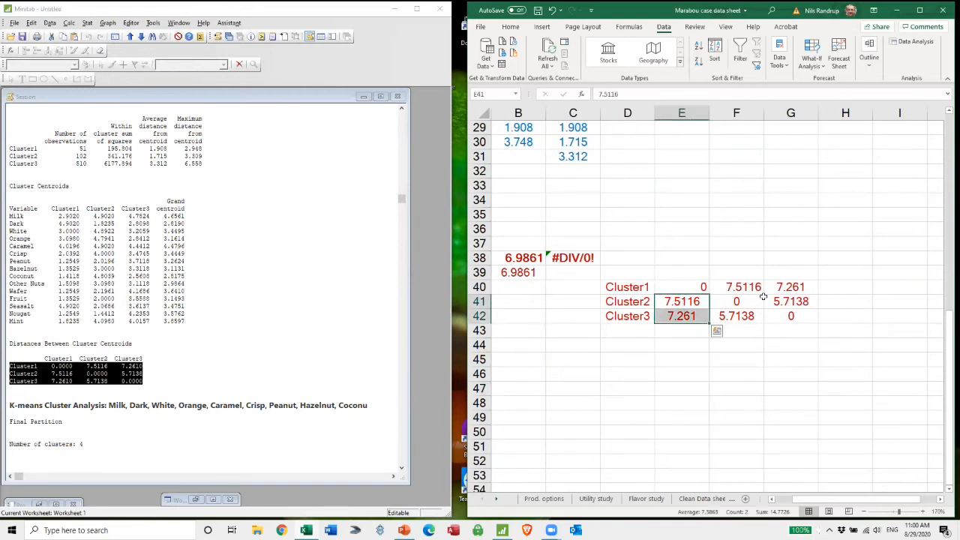
{"action": "left_click", "coordinate": [682, 306]}
{"action": "left_click", "coordinate": [683, 317]}
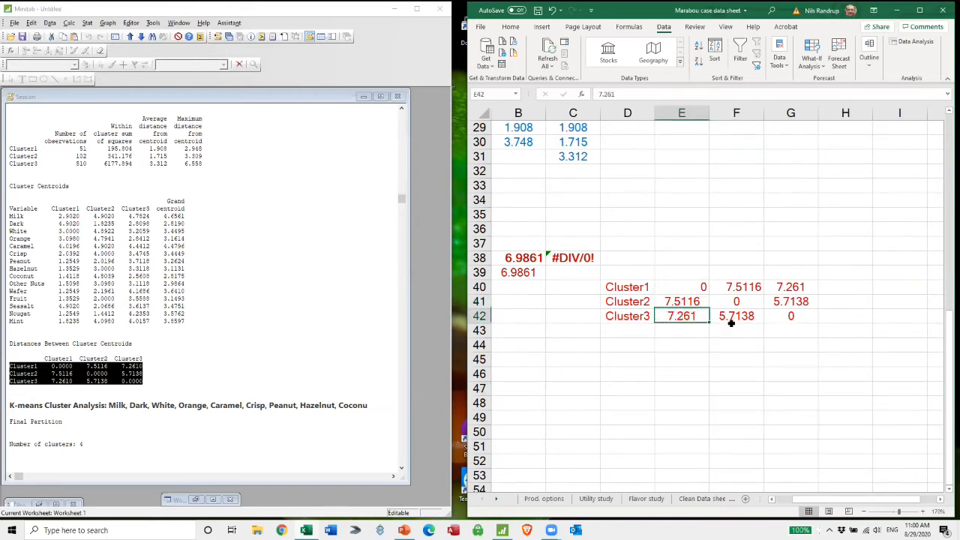
{"action": "left_click", "coordinate": [738, 317]}
{"action": "left_click", "coordinate": [674, 304]}
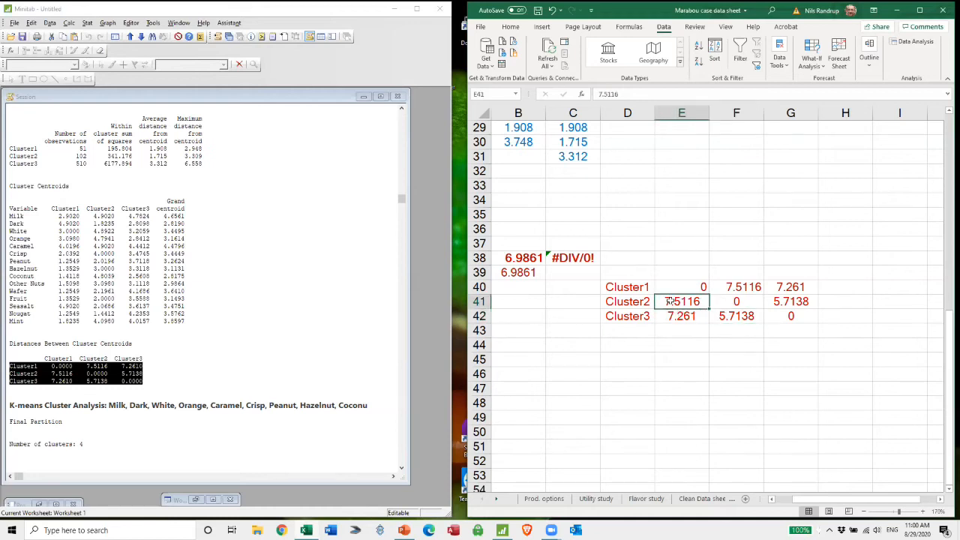
{"action": "left_click_drag", "start_coordinate": [671, 295], "coordinate": [568, 274]}
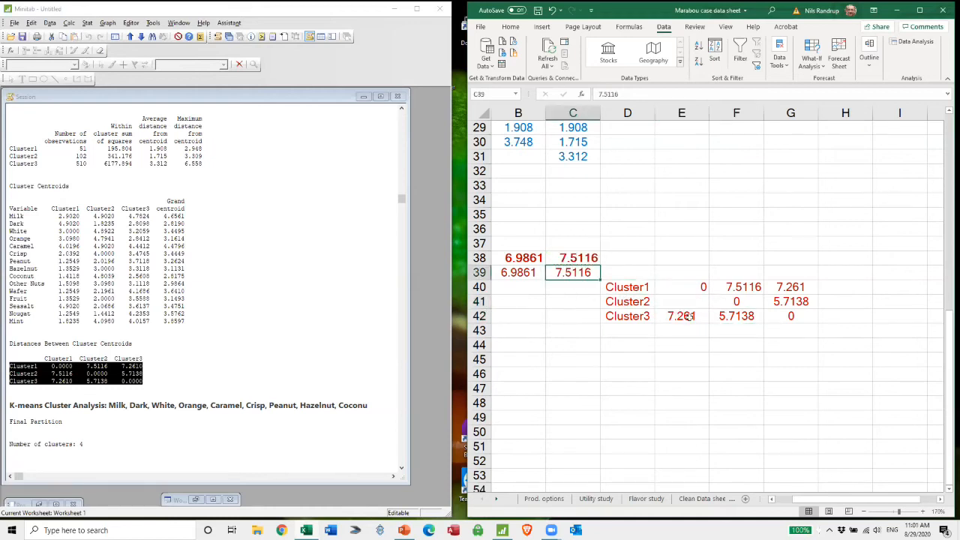
{"action": "left_click_drag", "start_coordinate": [679, 316], "coordinate": [572, 287]}
{"action": "left_click", "coordinate": [686, 316]}
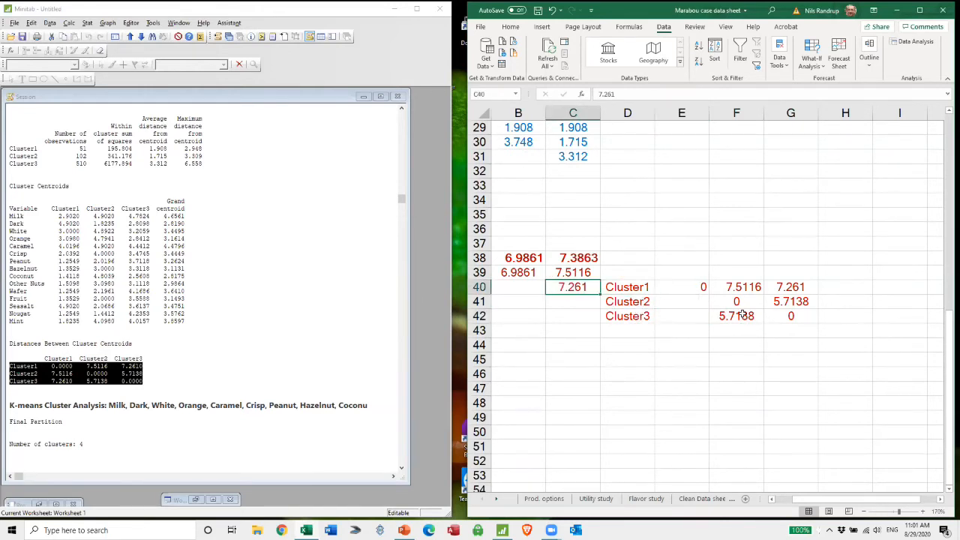
{"action": "left_click", "coordinate": [728, 315]}
{"action": "left_click_drag", "start_coordinate": [723, 310], "coordinate": [572, 303]}
{"action": "left_click_drag", "start_coordinate": [633, 287], "coordinate": [815, 328]}
{"action": "key", "text": "Delete"}
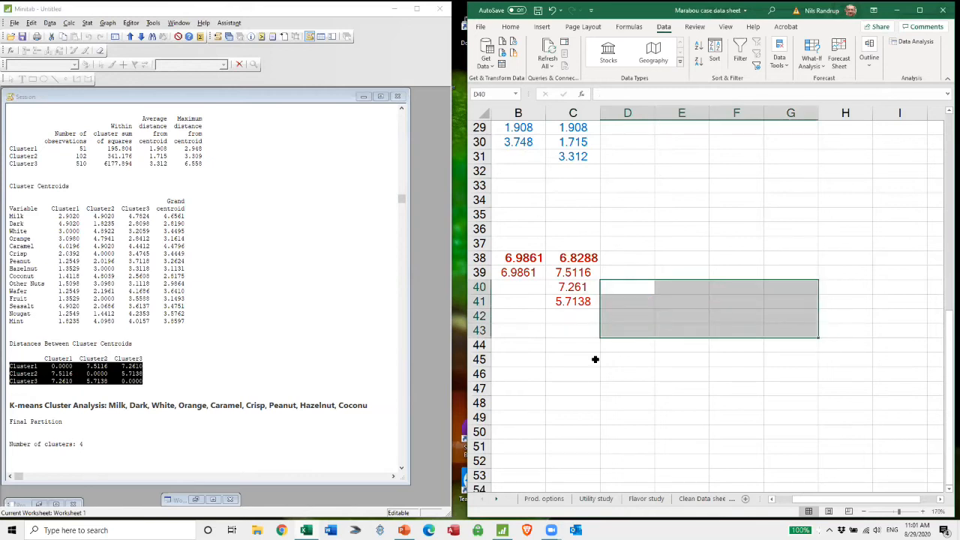
Check which cells the Between Cluster Variance average formula in C38 covers.
{"action": "left_click", "coordinate": [573, 359]}
{"action": "left_click", "coordinate": [573, 257]}
{"action": "left_click", "coordinate": [683, 92]}
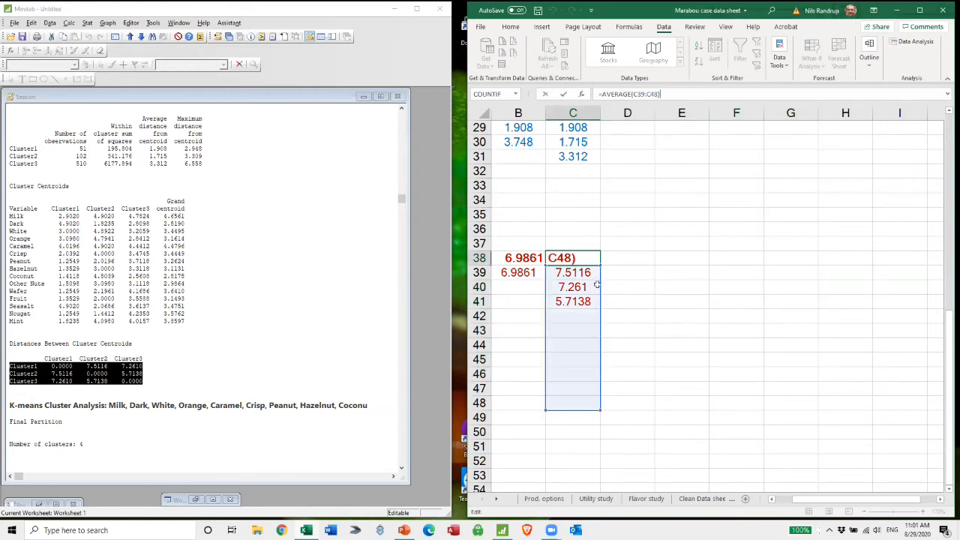
{"action": "left_click", "coordinate": [700, 401]}
Fill the Between Cluster Variance link in B5 and the Elbow ratio formula in B6 across to column C.
{"action": "scroll", "coordinate": [675, 360], "scroll_direction": "up", "scroll_amount": 9}
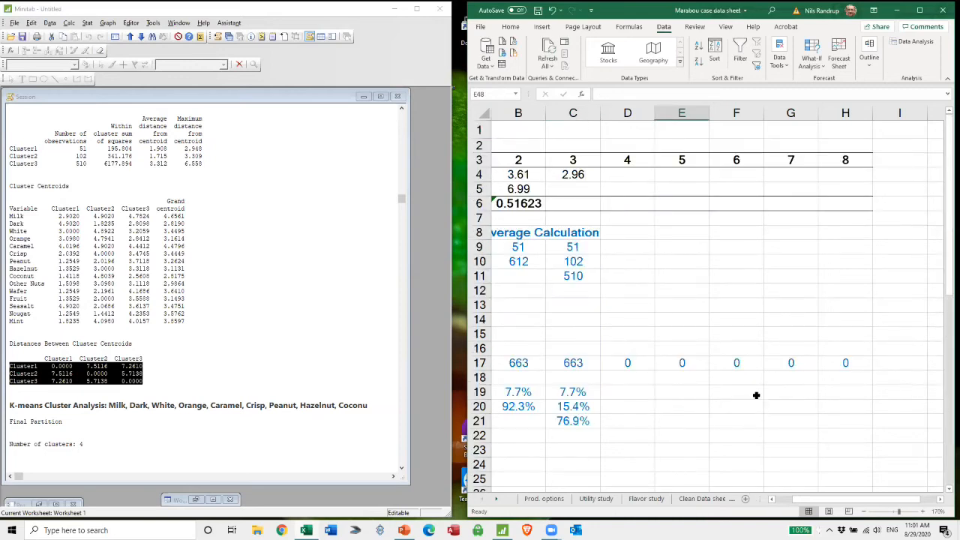
{"action": "left_click", "coordinate": [521, 188]}
{"action": "left_click_drag", "start_coordinate": [545, 196], "coordinate": [579, 193]}
{"action": "left_click", "coordinate": [681, 304]}
{"action": "left_click", "coordinate": [534, 204]}
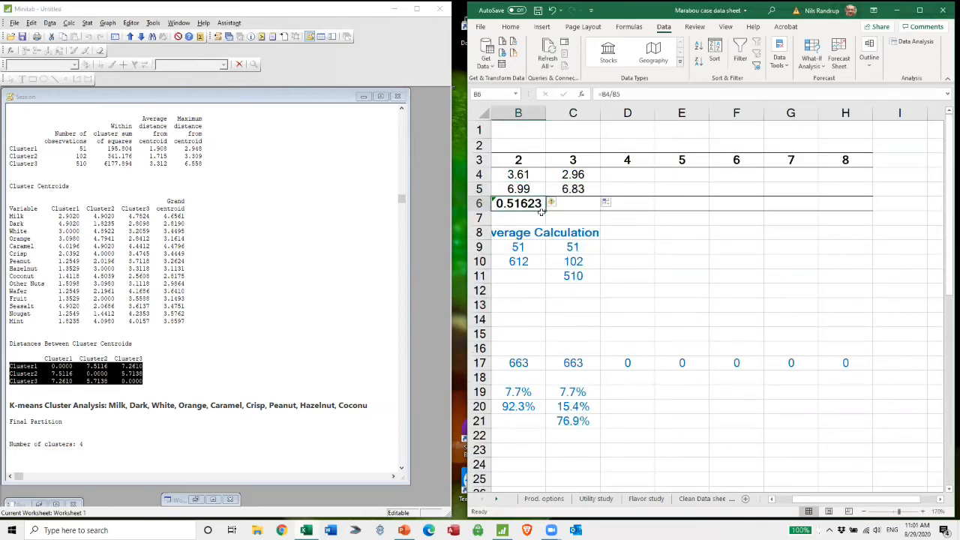
{"action": "left_click_drag", "start_coordinate": [546, 211], "coordinate": [593, 206]}
{"action": "left_click", "coordinate": [785, 500]}
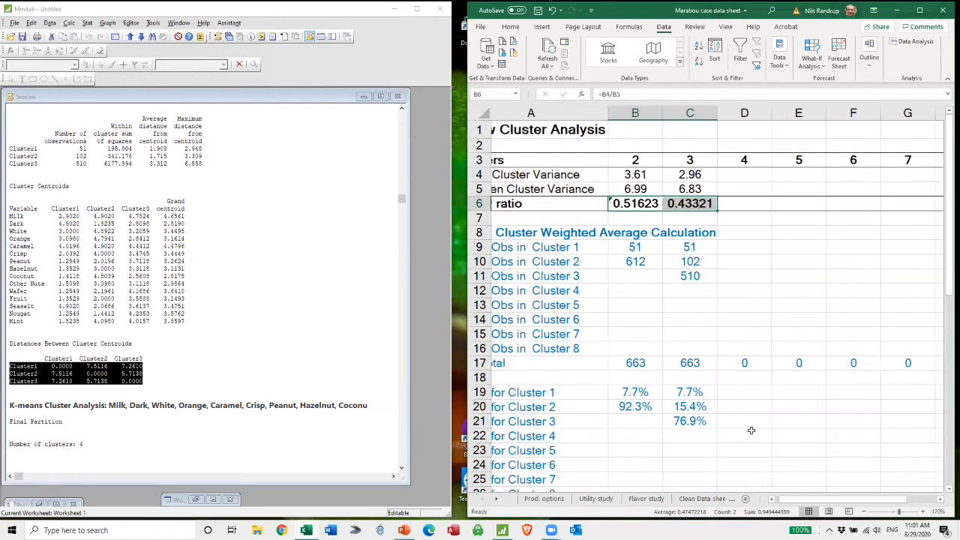
{"action": "left_click", "coordinate": [820, 287]}
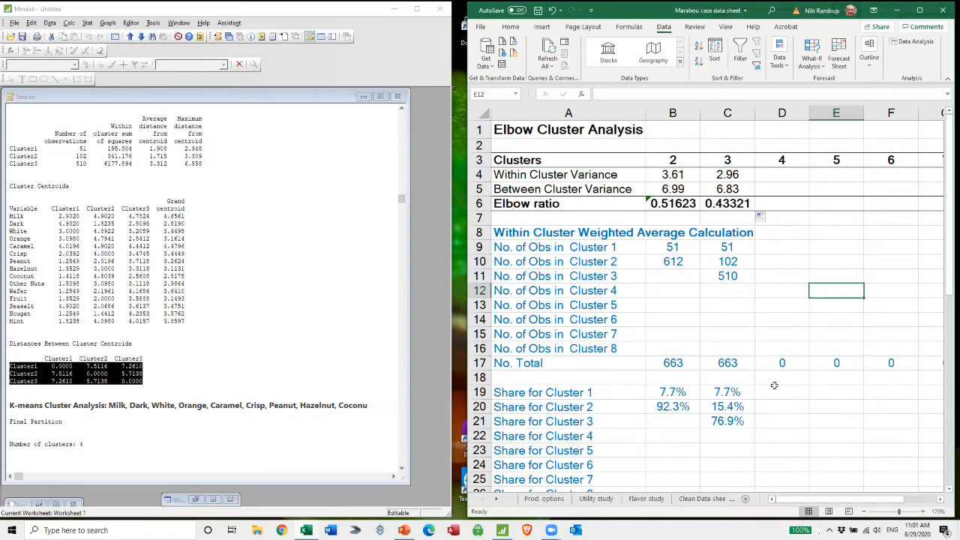
Fill the variance and Elbow ratio formulas in C4:C6 across to the four-cluster column D.
{"action": "scroll", "coordinate": [807, 417], "scroll_direction": "down", "scroll_amount": 3}
{"action": "scroll", "coordinate": [805, 412], "scroll_direction": "up", "scroll_amount": 3}
{"action": "left_click", "coordinate": [281, 353]}
{"action": "scroll", "coordinate": [222, 391], "scroll_direction": "down", "scroll_amount": 2}
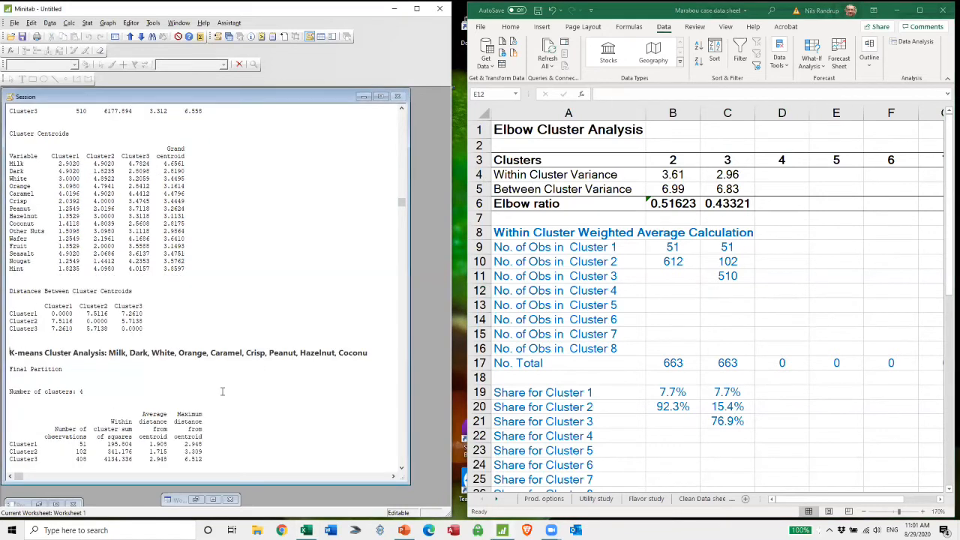
{"action": "left_click", "coordinate": [771, 245]}
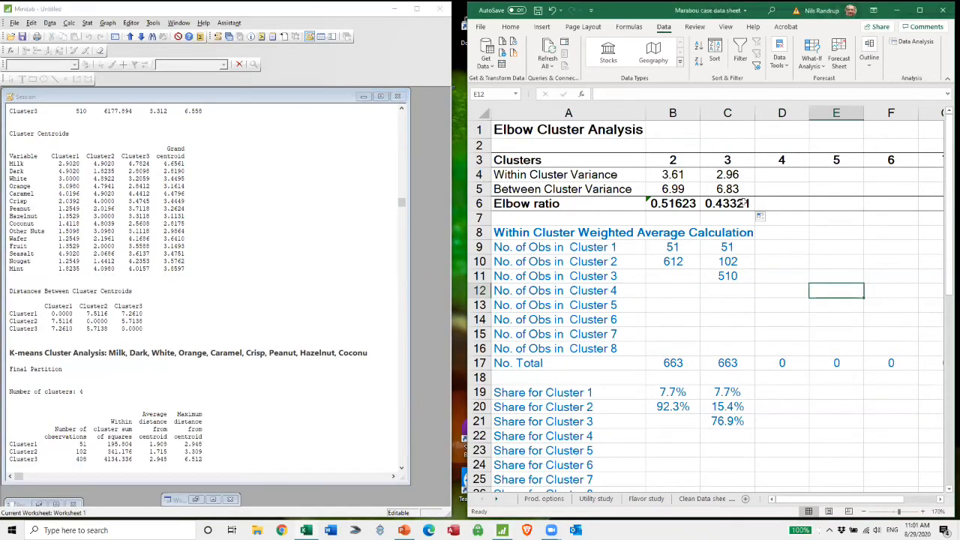
{"action": "left_click", "coordinate": [740, 172]}
{"action": "left_click_drag", "start_coordinate": [744, 185], "coordinate": [784, 207]}
{"action": "left_click", "coordinate": [813, 279]}
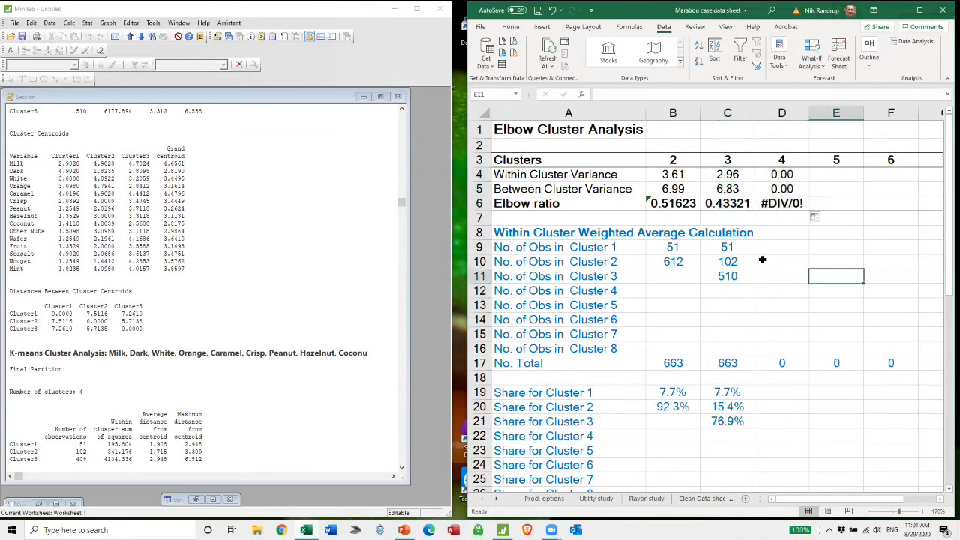
Enter the four-cluster observation counts 51, 102, 408 and 102 from Minitab's output in D9:D12.
{"action": "left_click", "coordinate": [777, 246]}
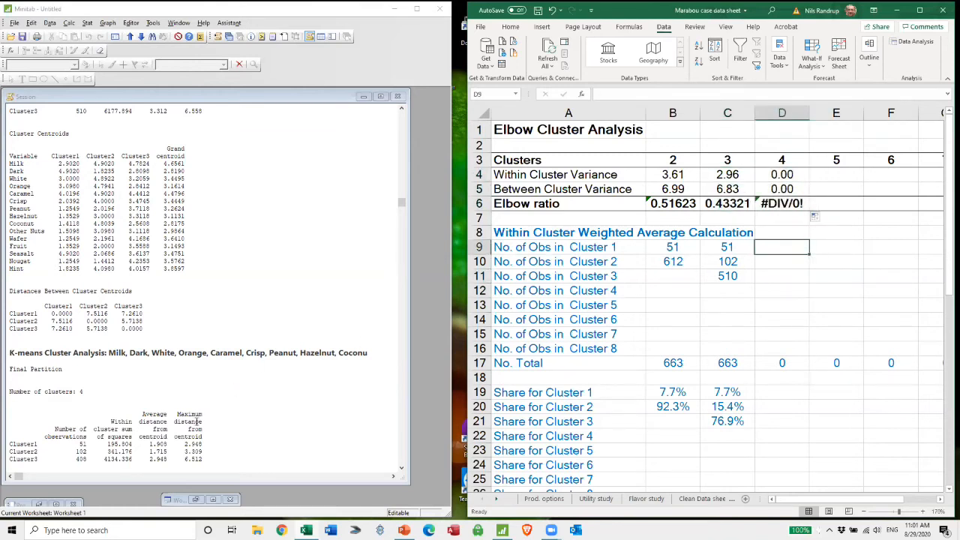
{"action": "scroll", "coordinate": [127, 405], "scroll_direction": "down", "scroll_amount": 2}
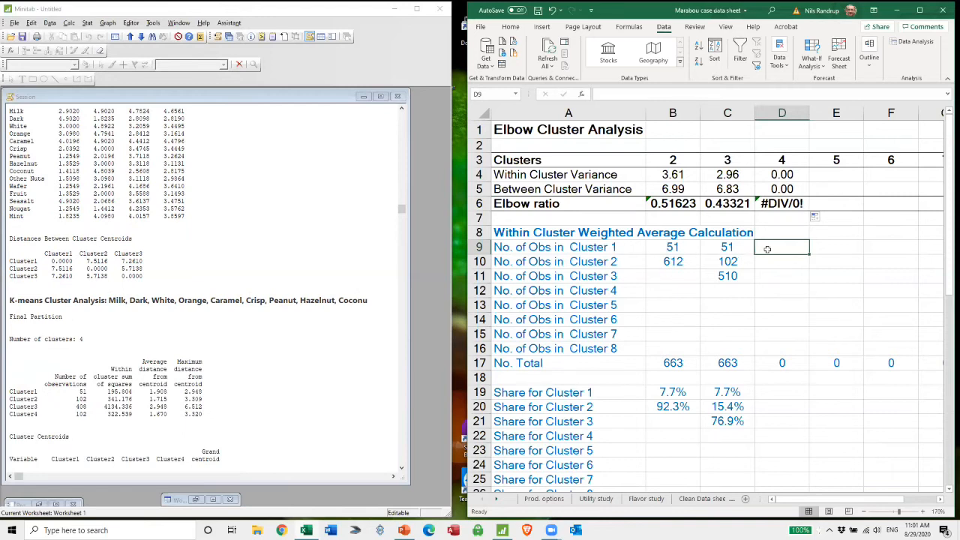
{"action": "type", "text": "51"}
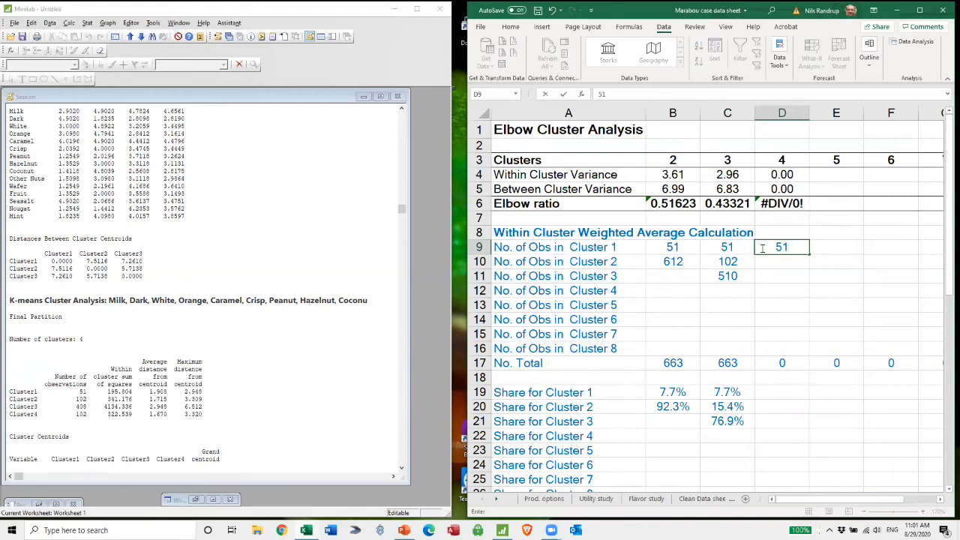
{"action": "key", "text": "Return"}
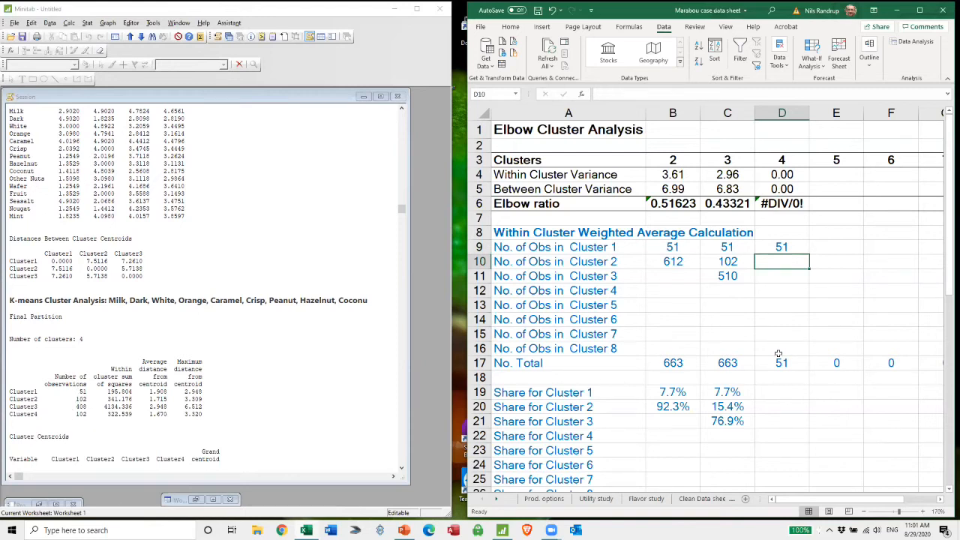
{"action": "type", "text": "102"}
{"action": "key", "text": "Return"}
{"action": "type", "text": "408"}
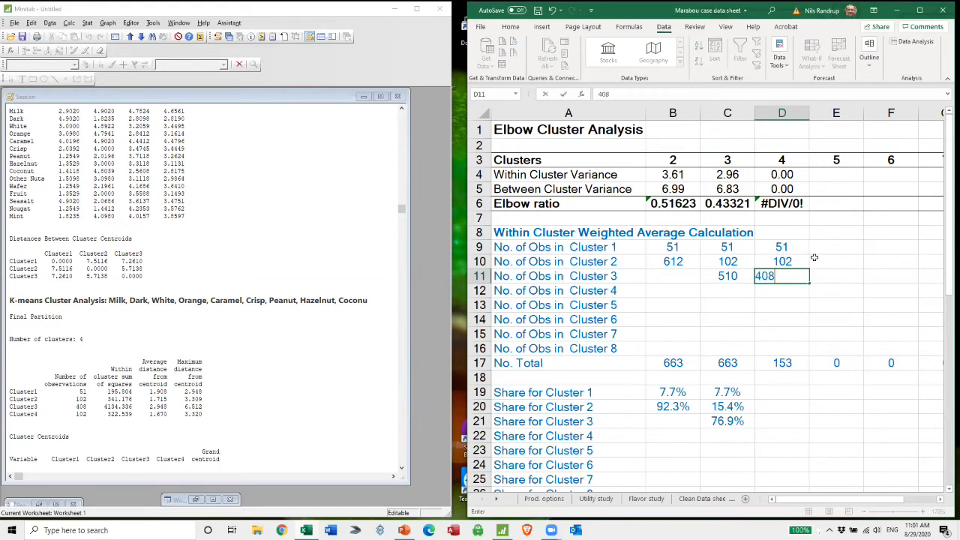
{"action": "key", "text": "Return"}
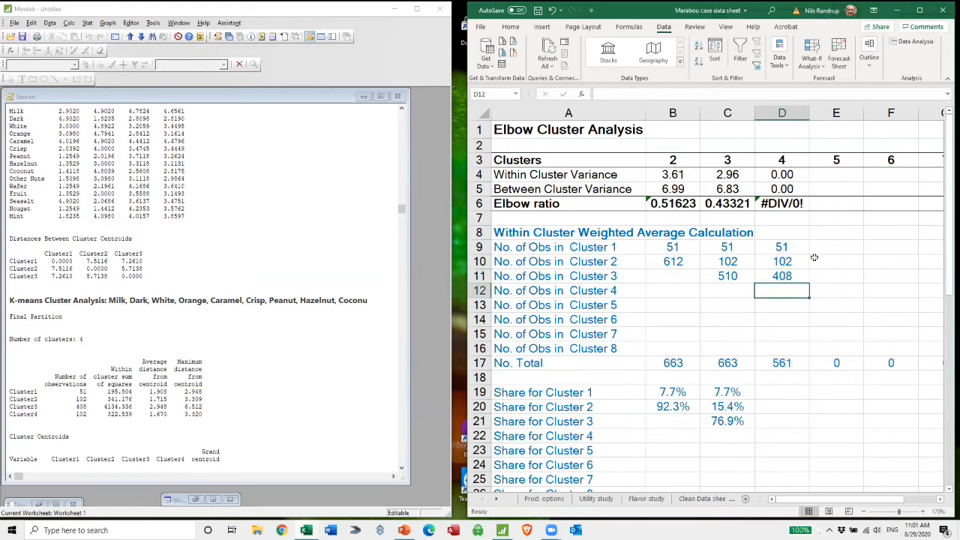
{"action": "type", "text": "102"}
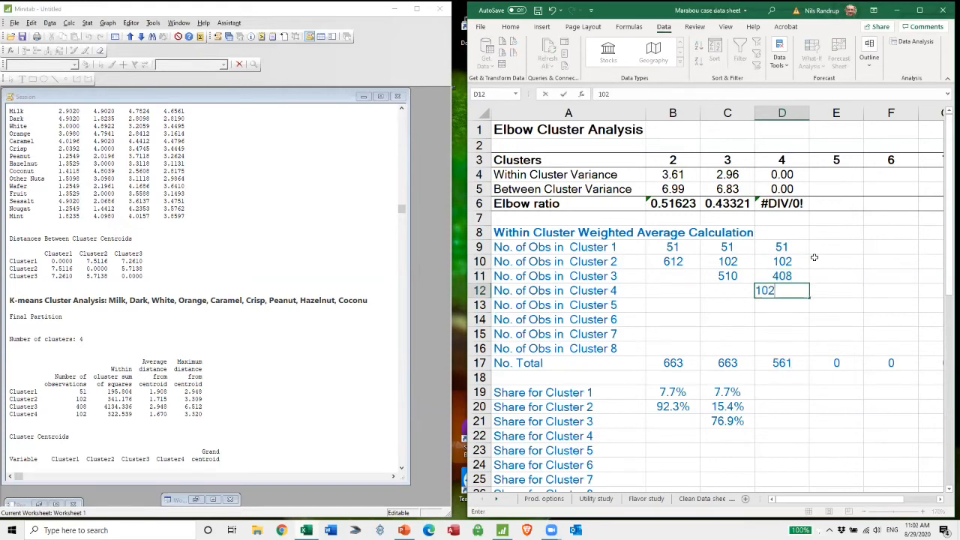
{"action": "key", "text": "Return"}
Fill the Cluster 1 share formula from C19 into D19 and down to D22 for the four-cluster solution.
{"action": "key", "text": "Down"}
{"action": "key", "text": "Down"}
{"action": "key", "text": "Down"}
{"action": "key", "text": "Down"}
{"action": "key", "text": "Down"}
{"action": "key", "text": "Down"}
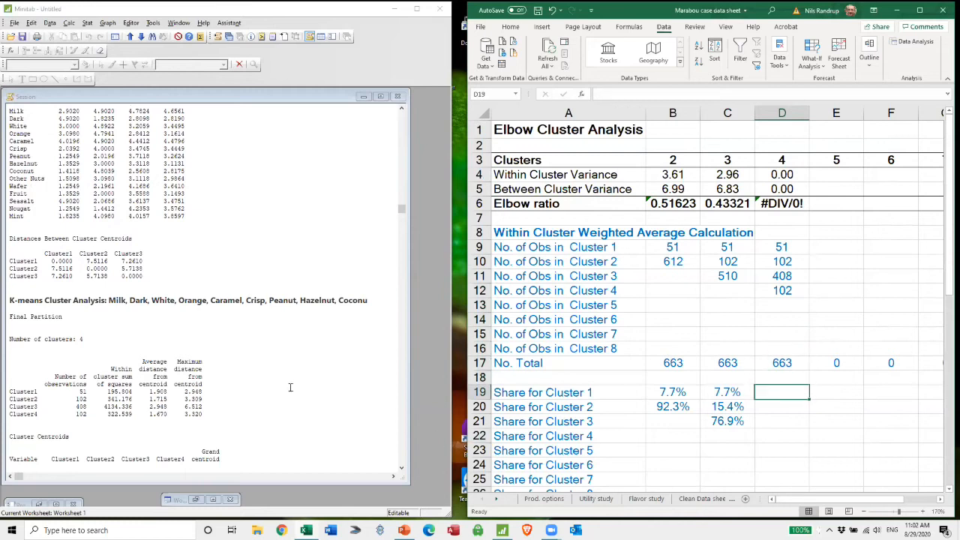
{"action": "scroll", "coordinate": [381, 415], "scroll_direction": "down", "scroll_amount": 2}
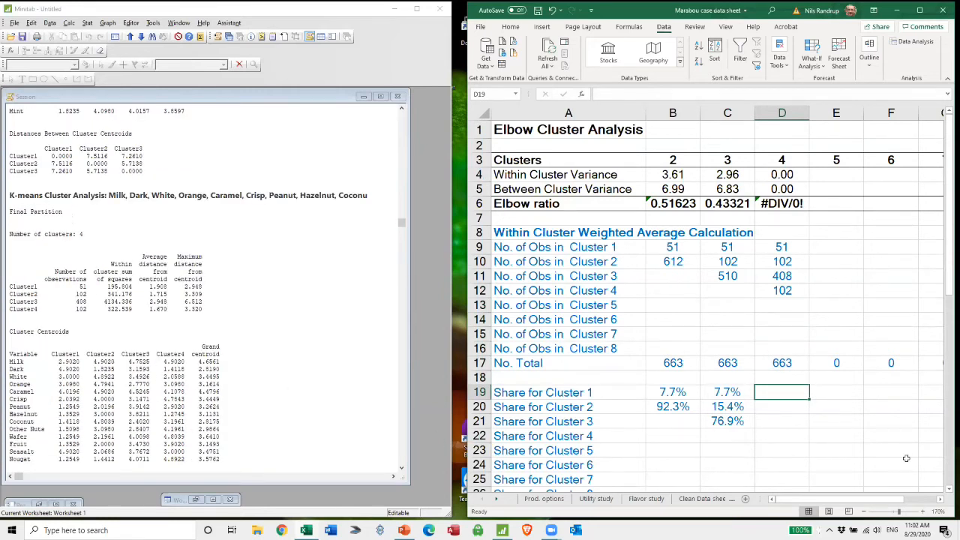
{"action": "left_click", "coordinate": [736, 393]}
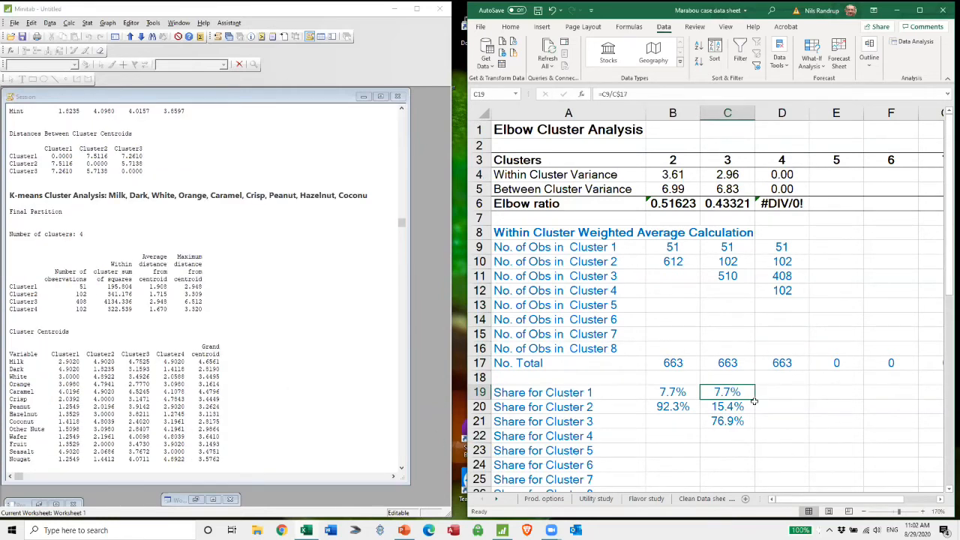
{"action": "left_click_drag", "start_coordinate": [755, 400], "coordinate": [808, 398]}
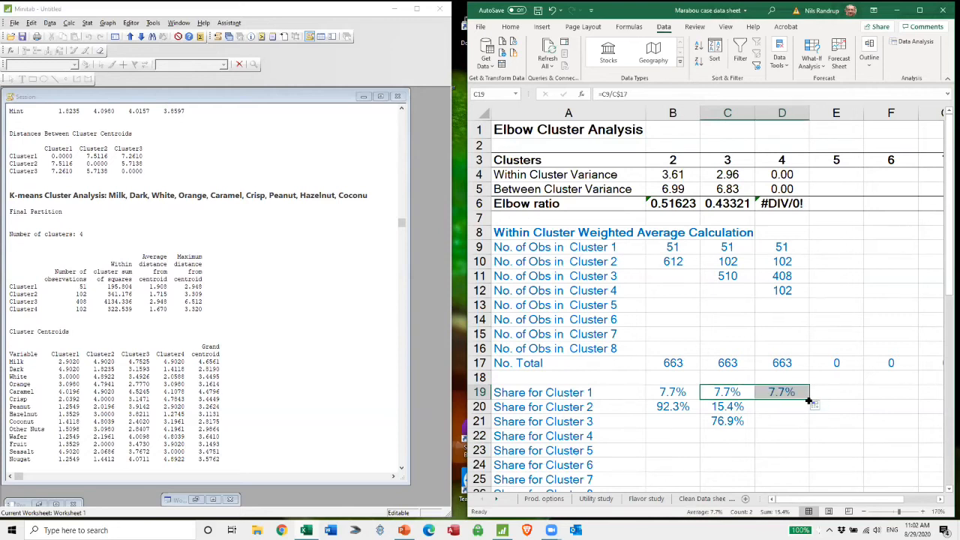
{"action": "left_click", "coordinate": [796, 421]}
{"action": "left_click", "coordinate": [798, 397]}
{"action": "left_click_drag", "start_coordinate": [810, 400], "coordinate": [816, 450]}
Copy the Share Total formula from C27 into D27.
{"action": "scroll", "coordinate": [816, 450], "scroll_direction": "down", "scroll_amount": 5}
{"action": "left_click", "coordinate": [733, 303]}
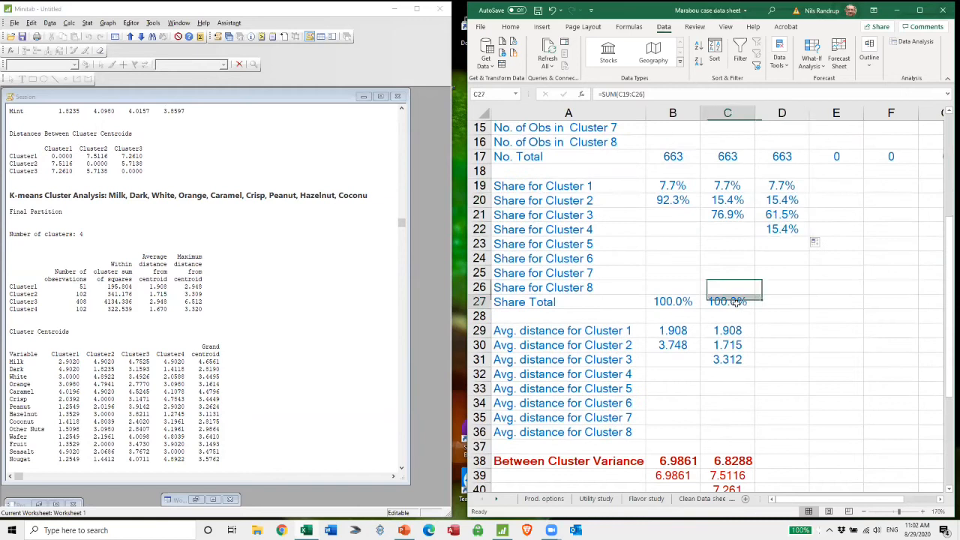
{"action": "left_click_drag", "start_coordinate": [755, 309], "coordinate": [810, 309]}
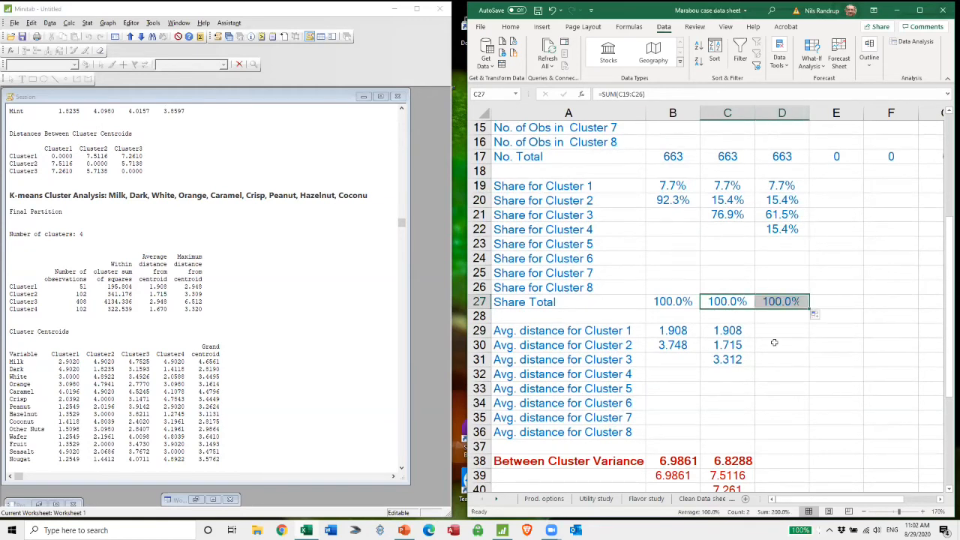
Enter the four-cluster average centroid distances 1.908, 1.715, 2.948 and 1.67 from Minitab's output in D29:D32.
{"action": "left_click", "coordinate": [771, 330]}
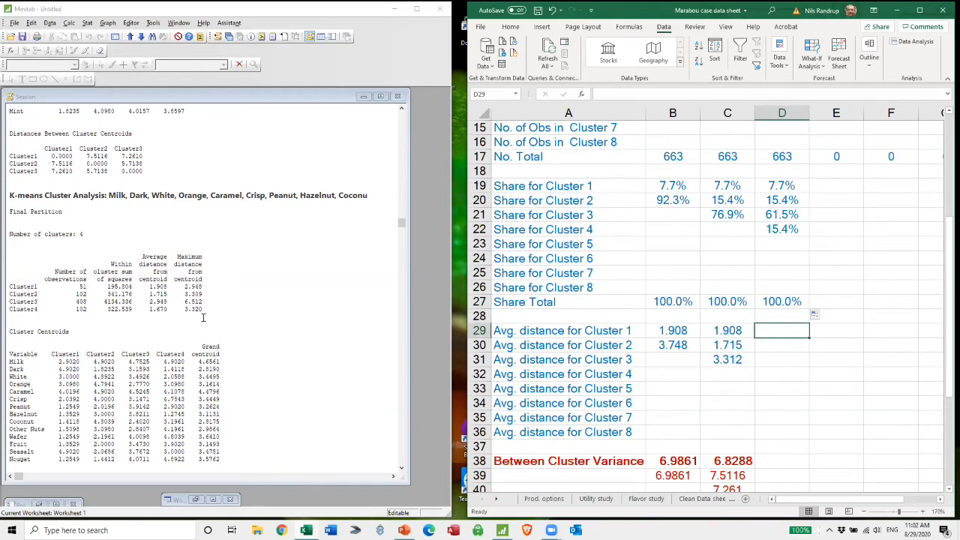
{"action": "type", "text": "1.67"}
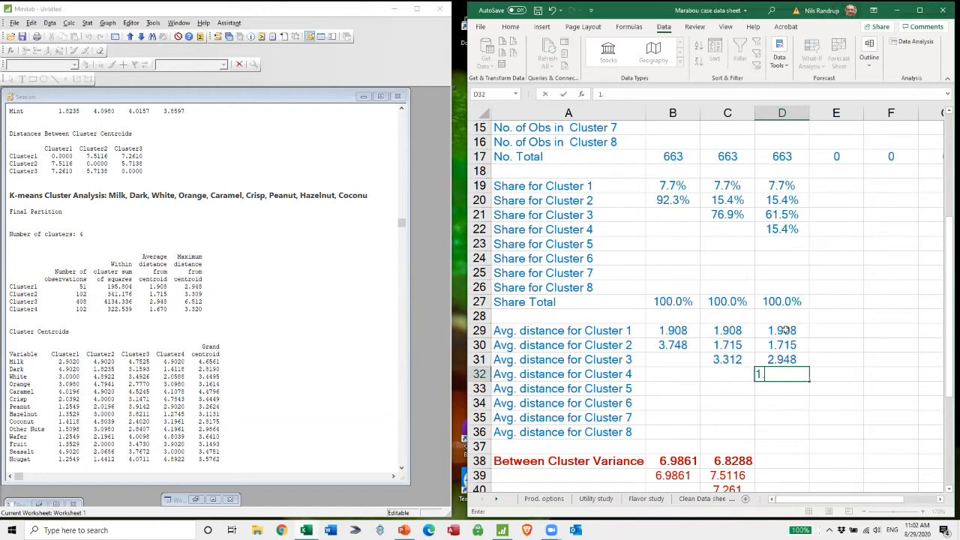
{"action": "key", "text": "Return"}
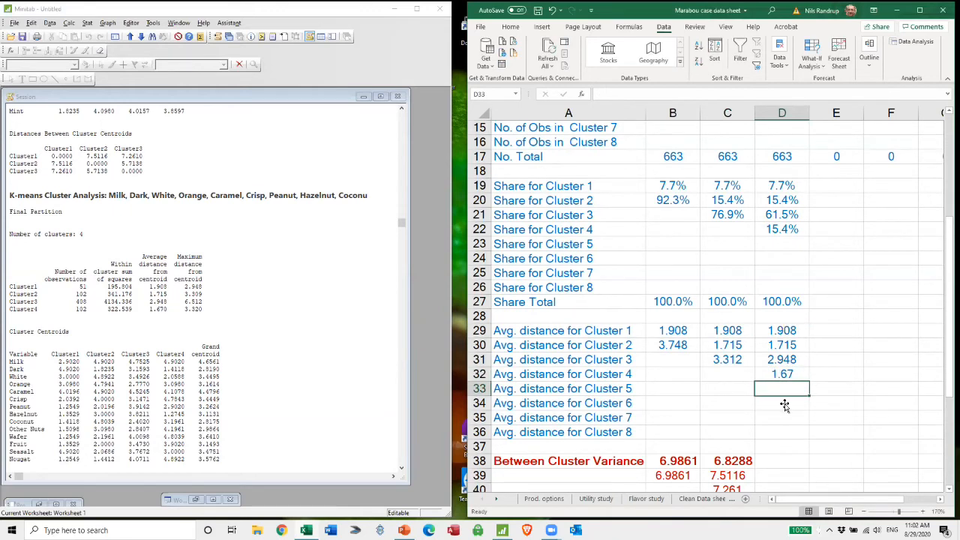
Copy the four-cluster rows of Minitab's Distances Between Cluster Centroids table and paste them into the Excel sheet at E39.
{"action": "scroll", "coordinate": [257, 399], "scroll_direction": "down", "scroll_amount": 2}
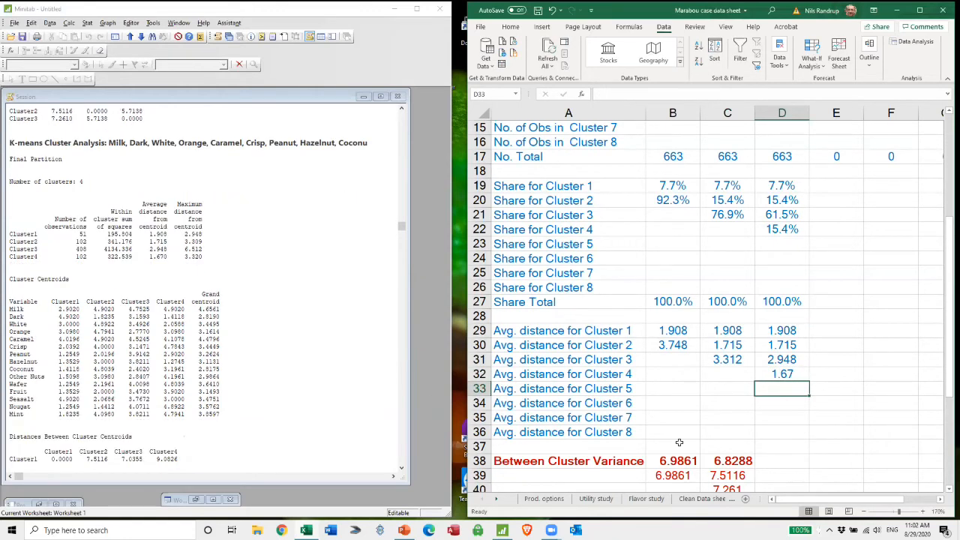
{"action": "scroll", "coordinate": [679, 442], "scroll_direction": "down", "scroll_amount": 3}
{"action": "scroll", "coordinate": [645, 375], "scroll_direction": "up", "scroll_amount": 1}
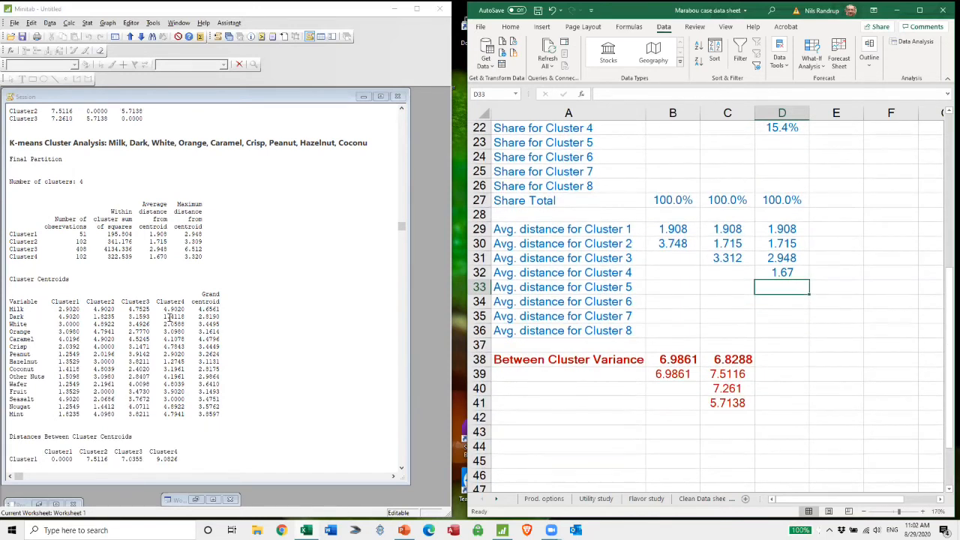
{"action": "scroll", "coordinate": [76, 417], "scroll_direction": "down", "scroll_amount": 2}
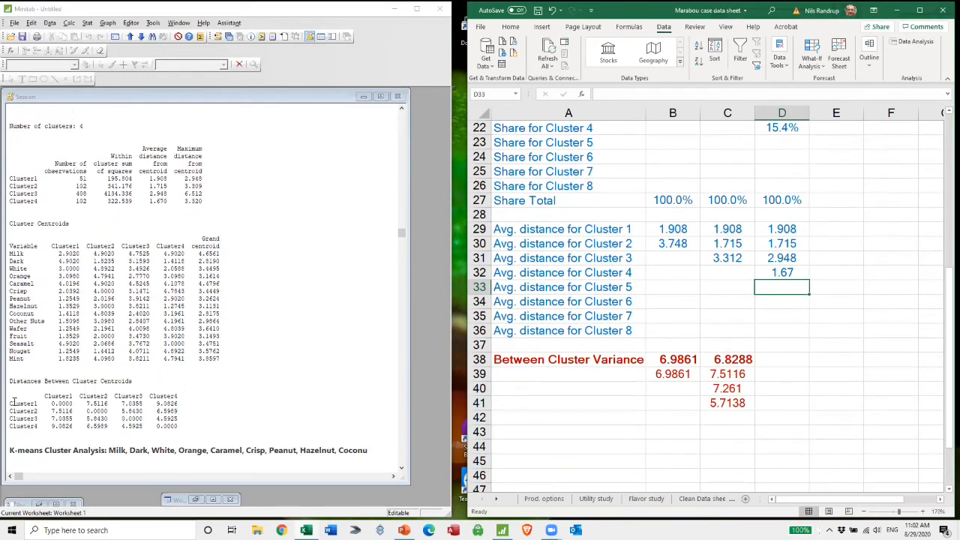
{"action": "left_click_drag", "start_coordinate": [8, 403], "coordinate": [180, 426]}
{"action": "key", "text": "ctrl+c"}
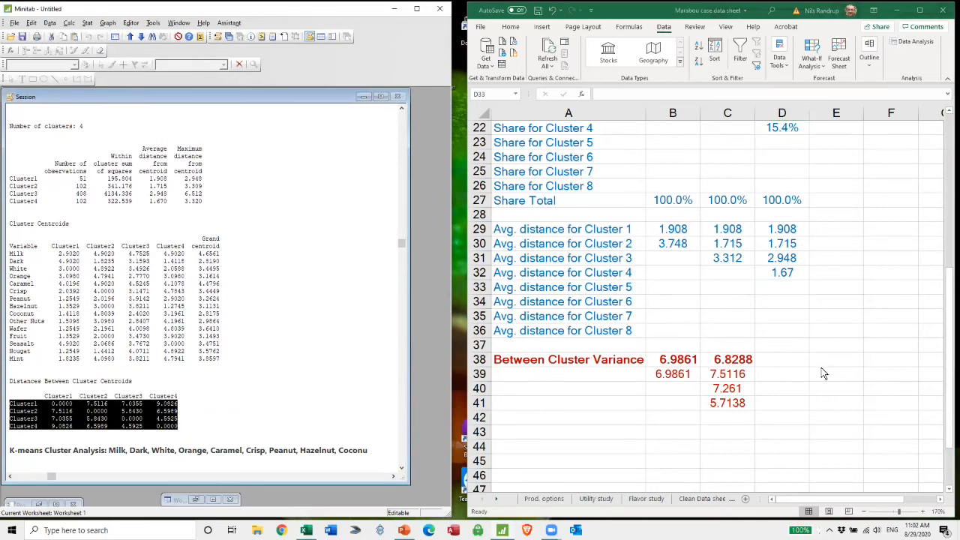
{"action": "left_click", "coordinate": [787, 377]}
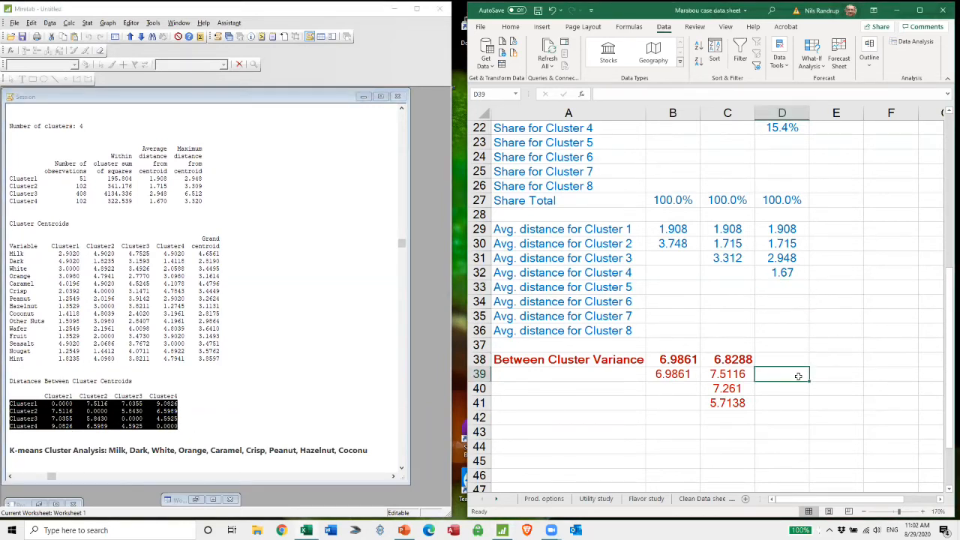
{"action": "left_click", "coordinate": [843, 377]}
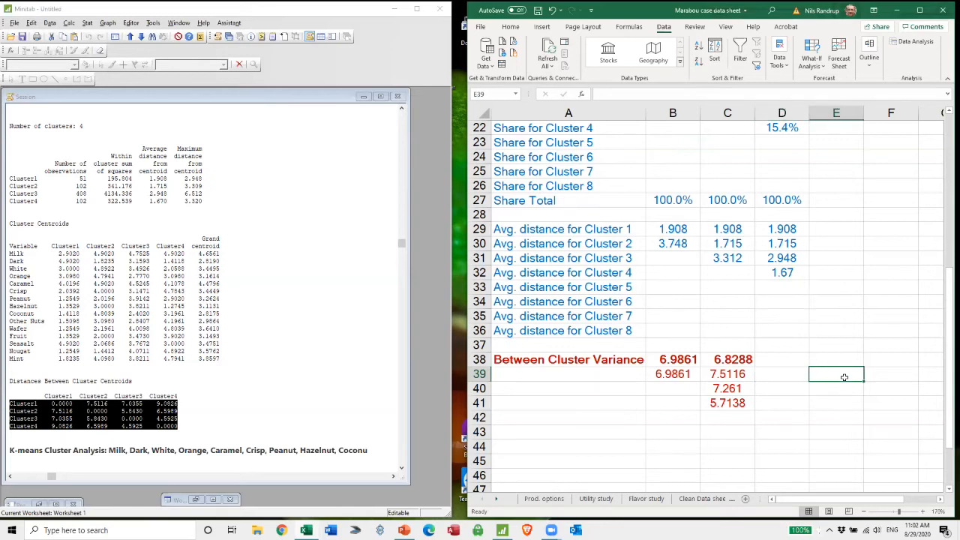
{"action": "key", "text": "ctrl+v"}
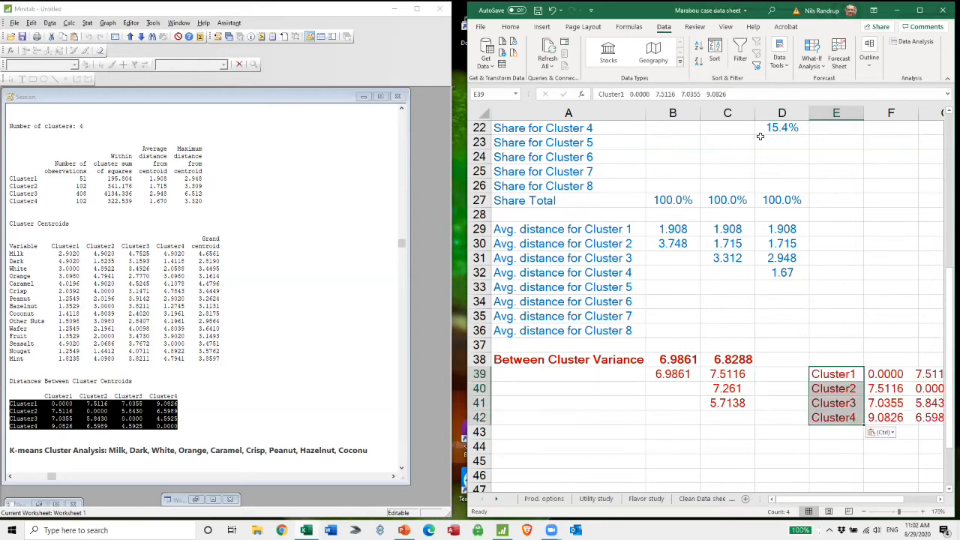
Split the pasted distance rows in E39:E42 into separate columns with Text to Columns, using Fixed width.
{"action": "left_click", "coordinate": [782, 62]}
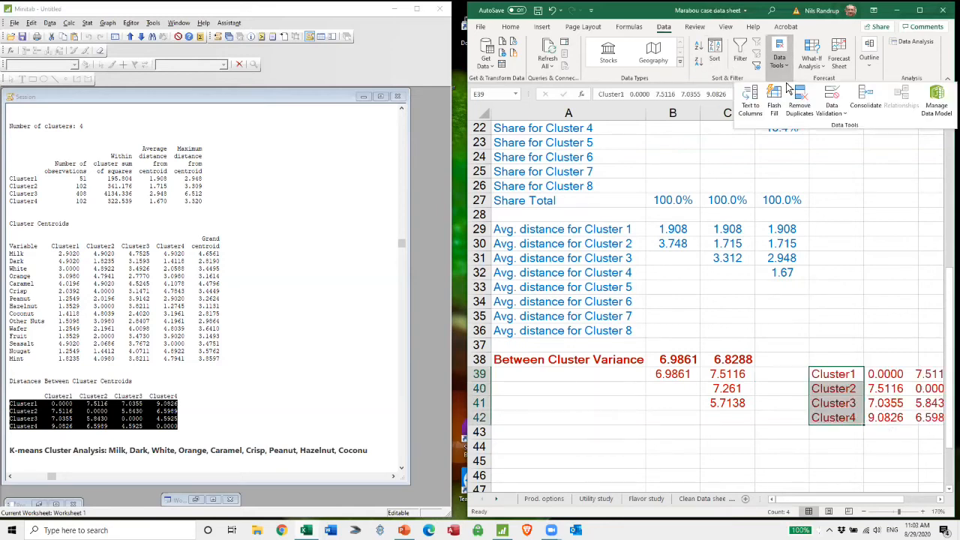
{"action": "left_click", "coordinate": [748, 101]}
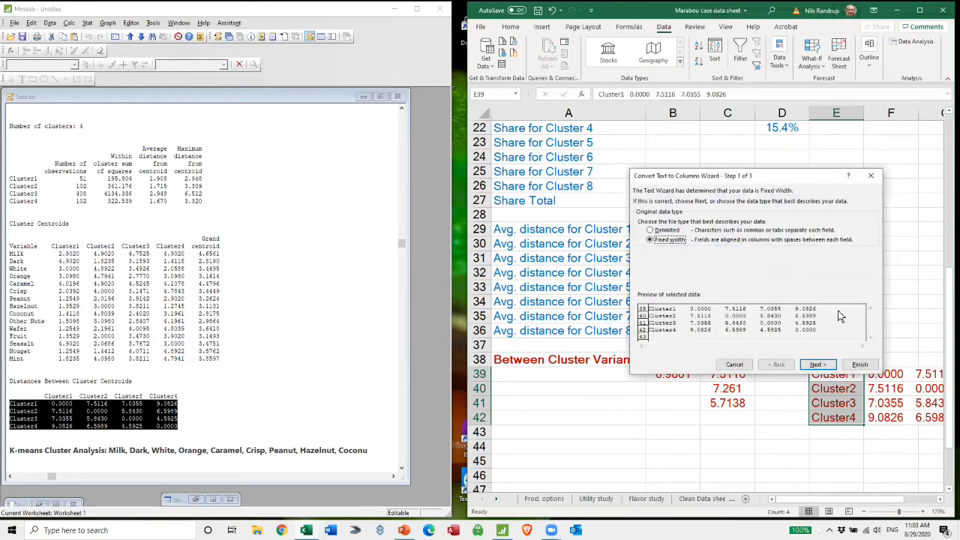
{"action": "left_click", "coordinate": [817, 365]}
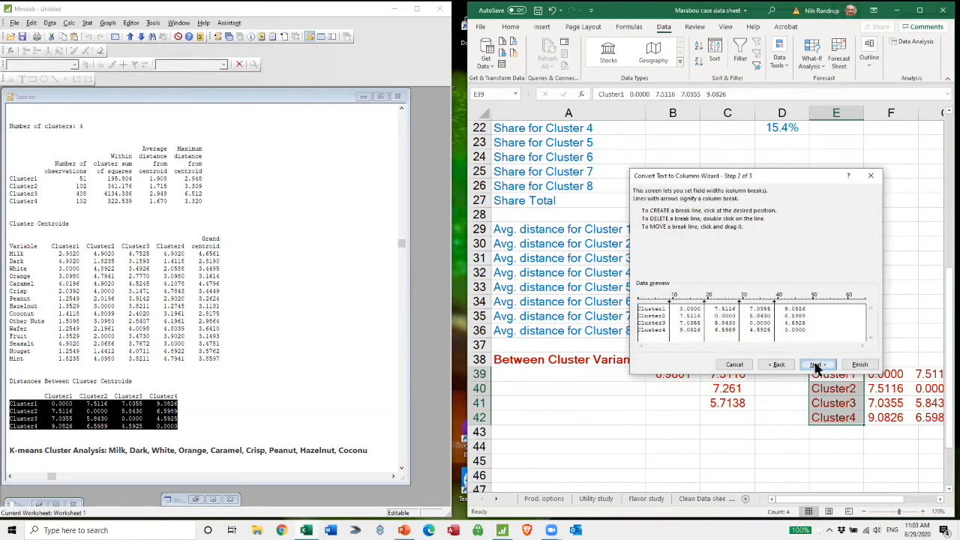
{"action": "left_click", "coordinate": [817, 366]}
{"action": "left_click", "coordinate": [860, 364]}
{"action": "left_click", "coordinate": [896, 448]}
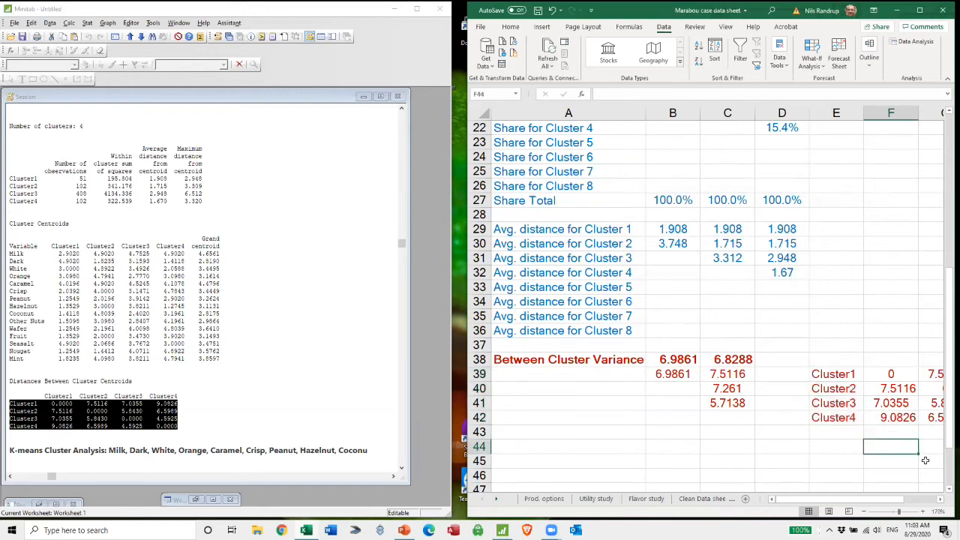
Move the six pairwise centroid distances into D39:D44 as one column and clear the leftover matrix beside it.
{"action": "scroll", "coordinate": [750, 405], "scroll_direction": "right", "scroll_amount": 3}
{"action": "left_click_drag", "start_coordinate": [684, 388], "coordinate": [684, 419]}
{"action": "left_click_drag", "start_coordinate": [628, 381], "coordinate": [561, 375]}
{"action": "left_click_drag", "start_coordinate": [735, 403], "coordinate": [569, 424]}
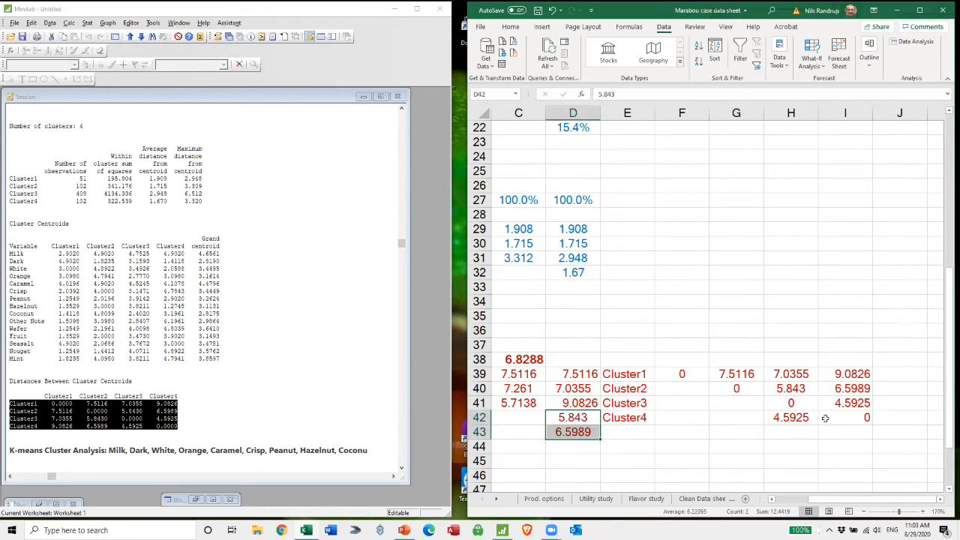
{"action": "left_click", "coordinate": [804, 414]}
{"action": "left_click_drag", "start_coordinate": [804, 415], "coordinate": [576, 448]}
{"action": "left_click_drag", "start_coordinate": [620, 374], "coordinate": [848, 433]}
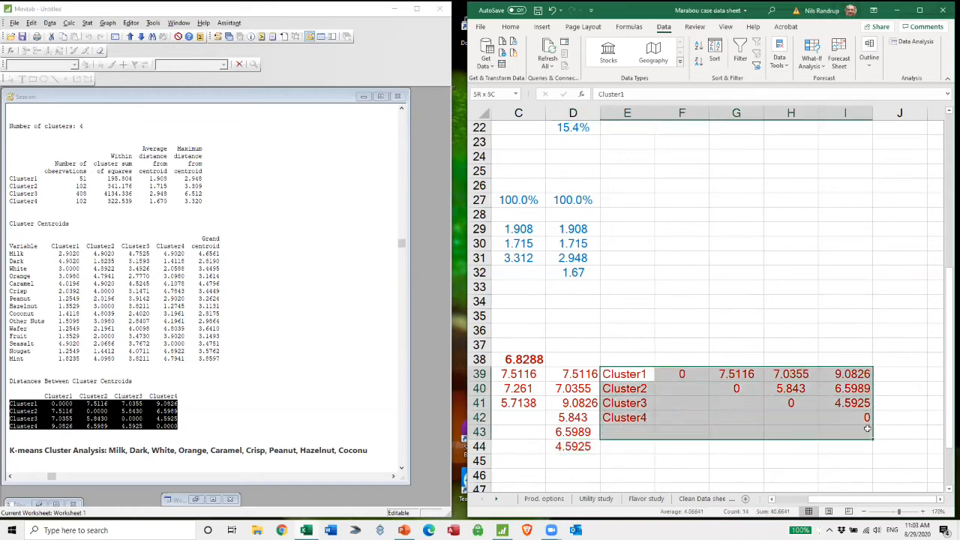
{"action": "key", "text": "Delete"}
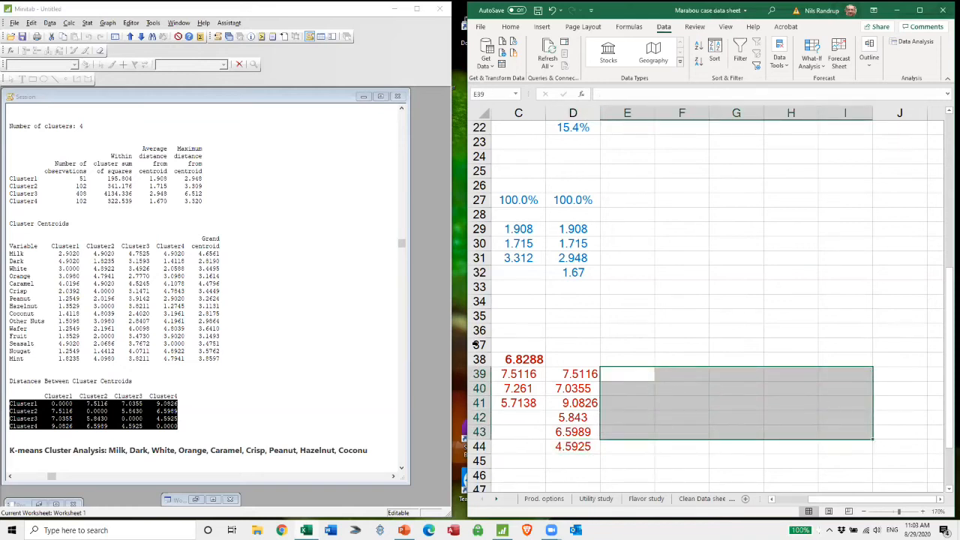
Fill the Between Cluster Variance average formula from C38 into D38.
{"action": "left_click", "coordinate": [530, 359]}
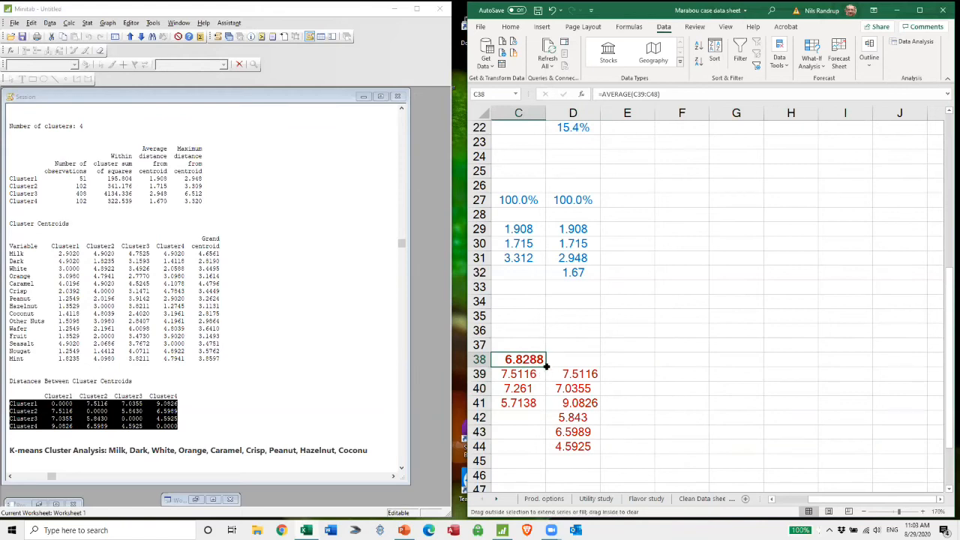
{"action": "left_click_drag", "start_coordinate": [547, 365], "coordinate": [597, 364]}
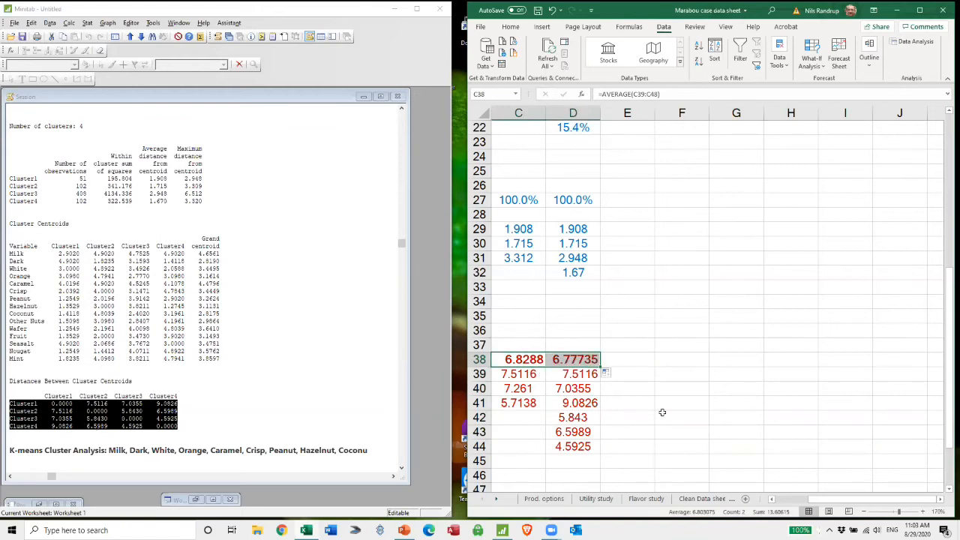
{"action": "left_click", "coordinate": [576, 389]}
Check the four-cluster results in D4:D6 and fill their variance and Elbow ratio formulas across to the five-cluster column E.
{"action": "scroll", "coordinate": [630, 367], "scroll_direction": "up", "scroll_amount": 7}
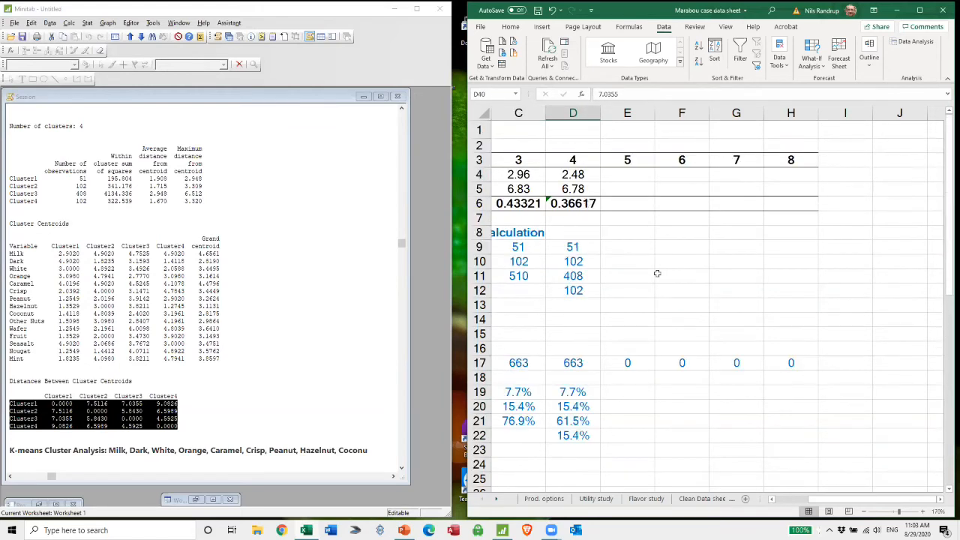
{"action": "left_click", "coordinate": [784, 499]}
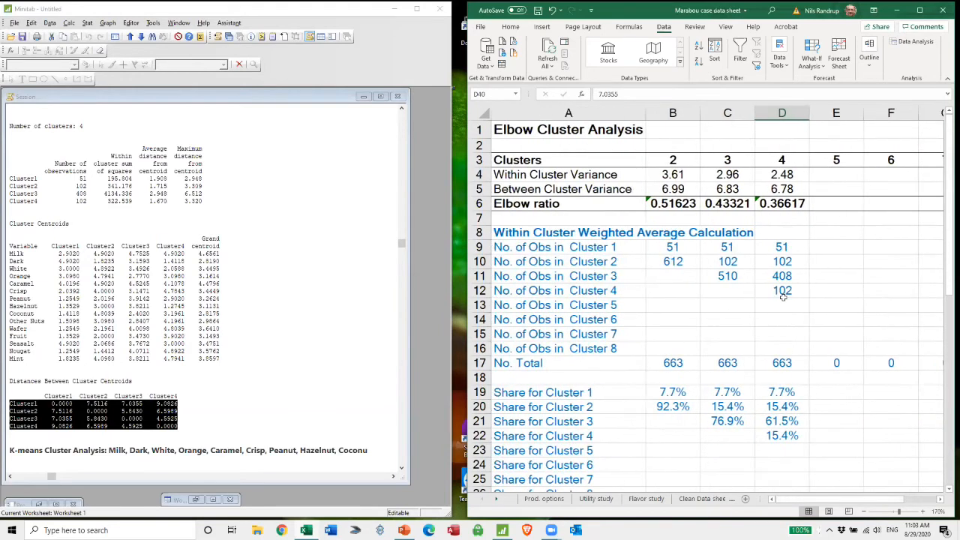
{"action": "left_click", "coordinate": [790, 176]}
{"action": "left_click", "coordinate": [785, 189]}
{"action": "key", "text": "Down"}
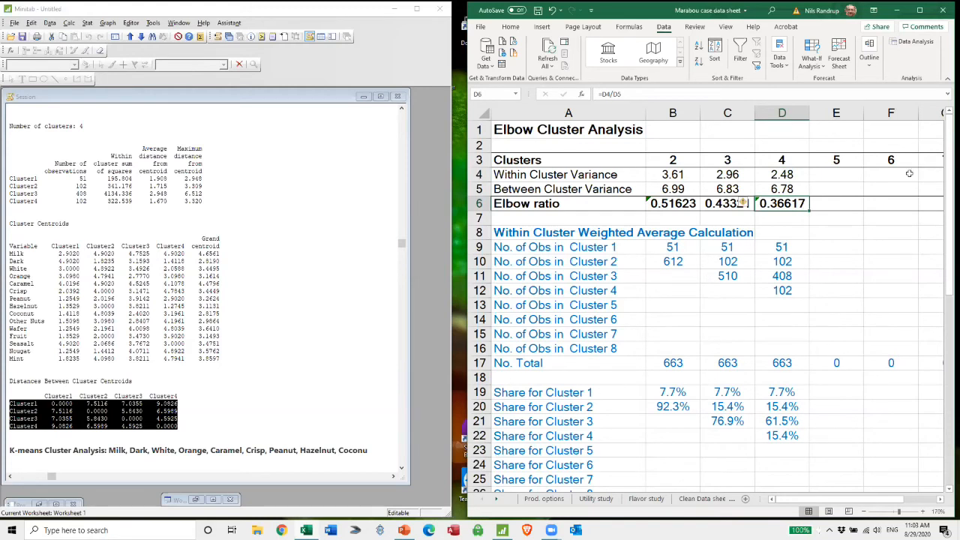
{"action": "left_click", "coordinate": [828, 246]}
{"action": "left_click_drag", "start_coordinate": [768, 178], "coordinate": [861, 211]}
Enter the five-cluster observation counts 51, 90, 408, 102 and 12 from Minitab's output in E9:E13.
{"action": "left_click", "coordinate": [828, 246]}
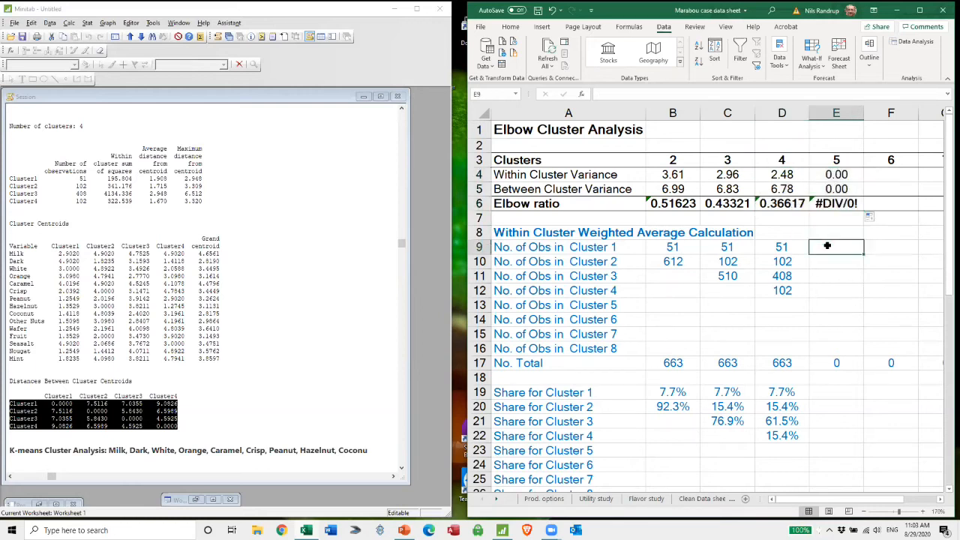
{"action": "scroll", "coordinate": [174, 399], "scroll_direction": "down", "scroll_amount": 7}
{"action": "scroll", "coordinate": [97, 363], "scroll_direction": "down", "scroll_amount": 2}
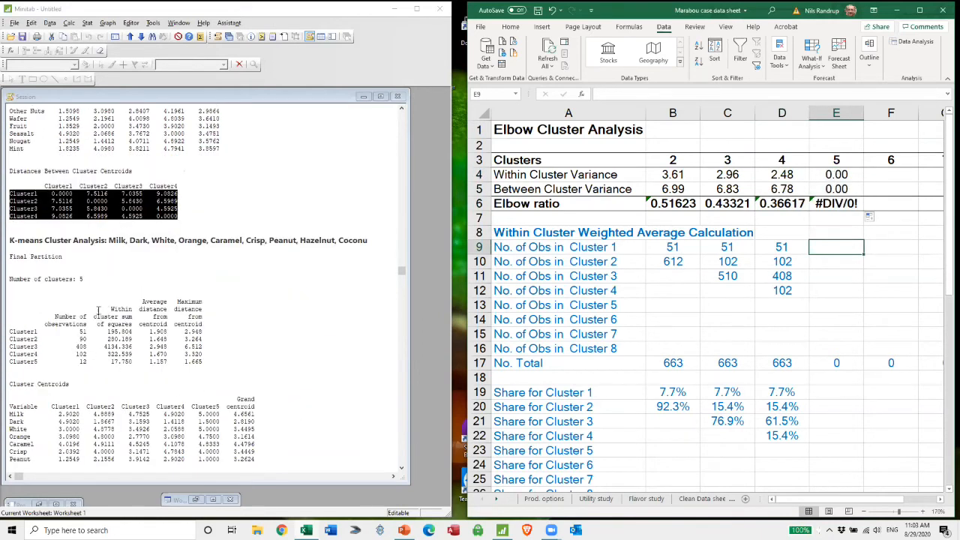
{"action": "left_click_drag", "start_coordinate": [79, 330], "coordinate": [86, 363]}
{"action": "left_click", "coordinate": [74, 324]}
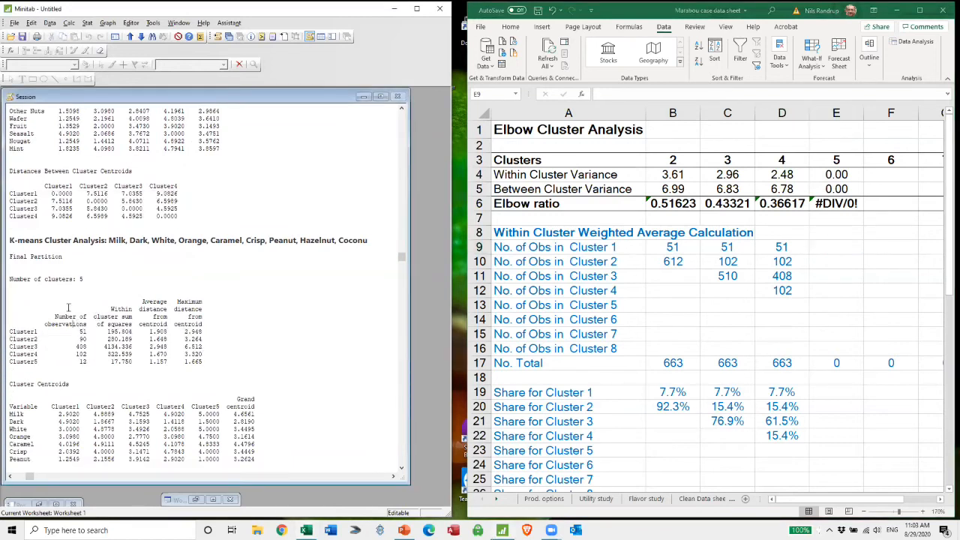
{"action": "left_click", "coordinate": [833, 245]}
{"action": "type", "text": "51"}
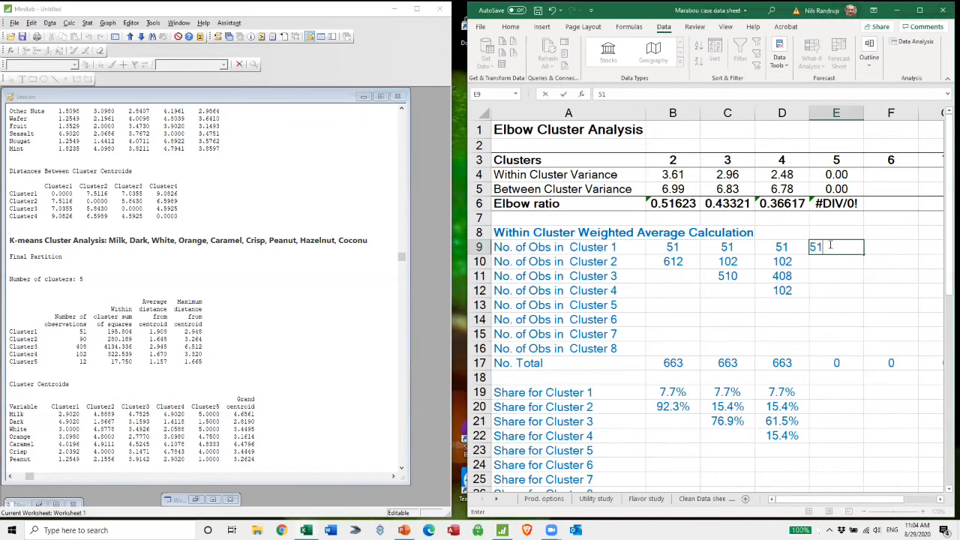
{"action": "key", "text": "Return"}
{"action": "type", "text": "90"}
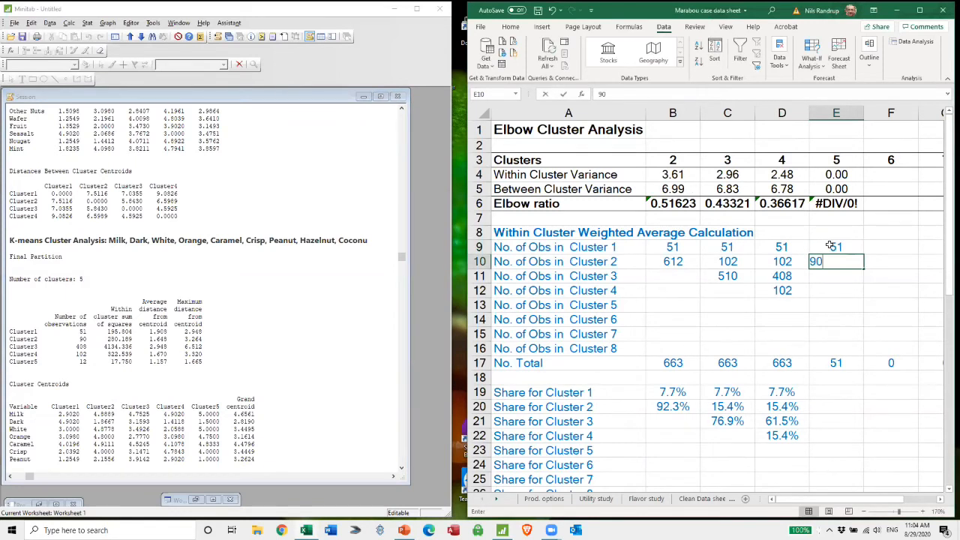
{"action": "key", "text": "Return"}
{"action": "type", "text": "408"}
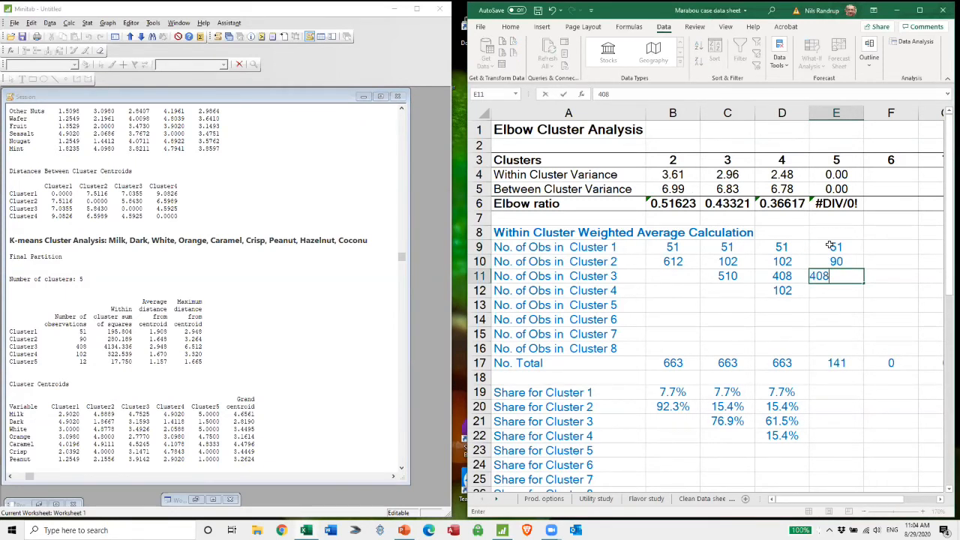
{"action": "key", "text": "Return"}
{"action": "type", "text": "102"}
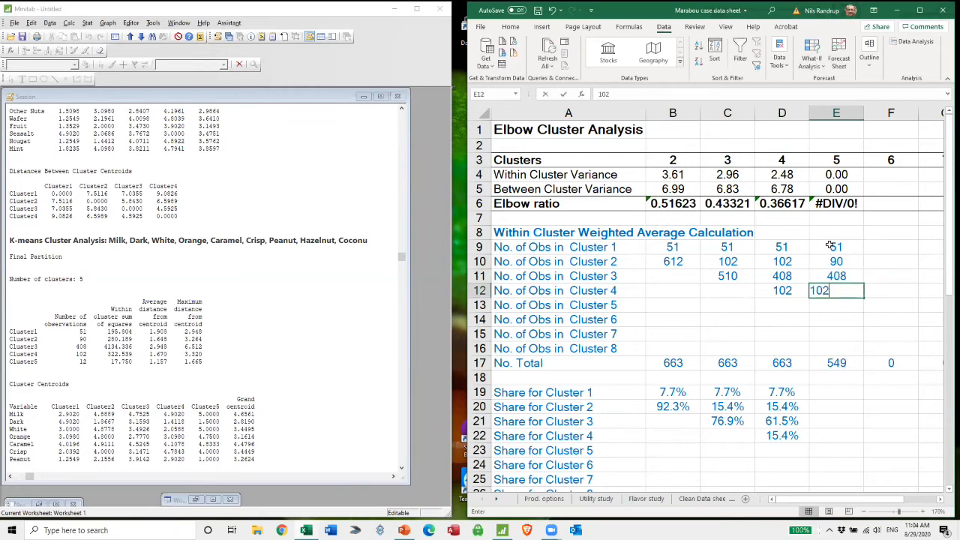
{"action": "key", "text": "Return"}
{"action": "type", "text": "12"}
{"action": "key", "text": "Return"}
{"action": "key", "text": "Return"}
{"action": "key", "text": "Return"}
{"action": "key", "text": "Return"}
{"action": "key", "text": "Return"}
{"action": "key", "text": "Return"}
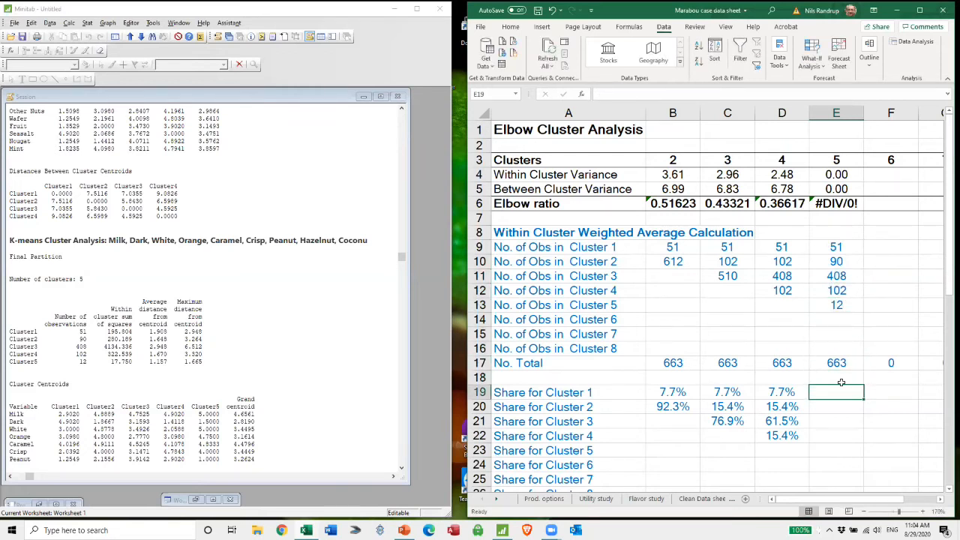
Fill the Cluster 1 share formula from D19 into E19 and down to E23 for the five-cluster solution.
{"action": "left_click", "coordinate": [786, 397]}
{"action": "left_click_drag", "start_coordinate": [809, 399], "coordinate": [846, 399]}
{"action": "scroll", "coordinate": [846, 360], "scroll_direction": "down", "scroll_amount": 5}
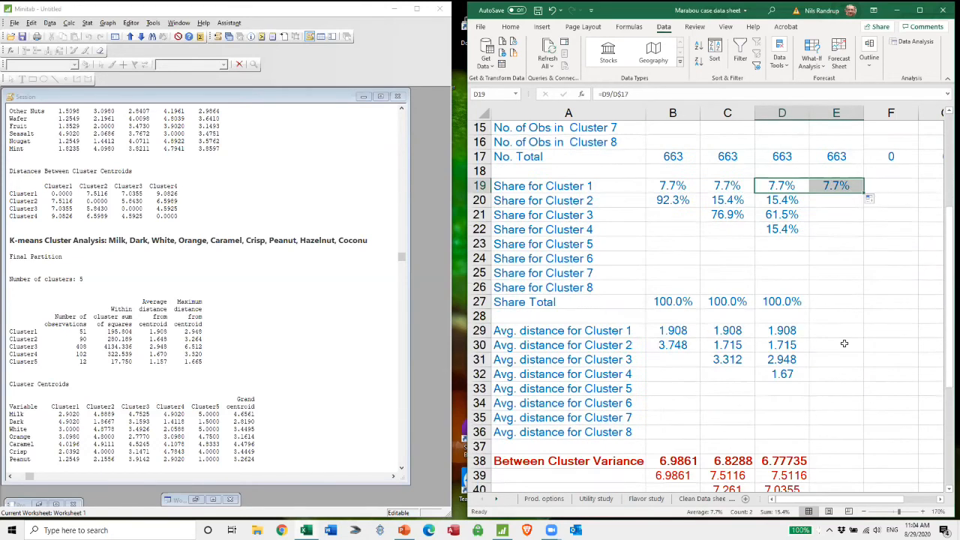
{"action": "left_click", "coordinate": [851, 188]}
{"action": "left_click", "coordinate": [864, 193]}
{"action": "left_click_drag", "start_coordinate": [864, 193], "coordinate": [857, 246]}
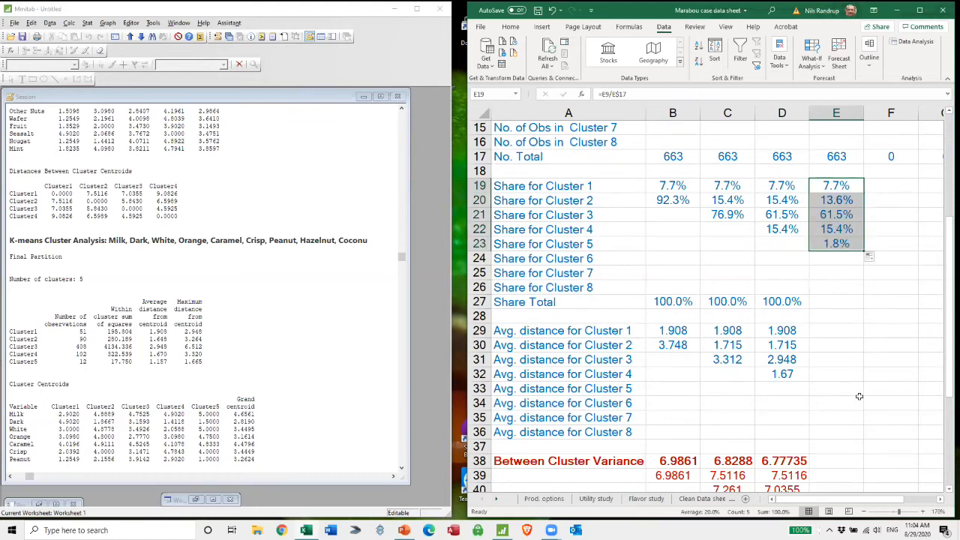
Copy the Share Total formula from D27 into E27.
{"action": "scroll", "coordinate": [859, 382], "scroll_direction": "down", "scroll_amount": 3}
{"action": "left_click", "coordinate": [788, 200]}
{"action": "left_click_drag", "start_coordinate": [808, 208], "coordinate": [844, 211]}
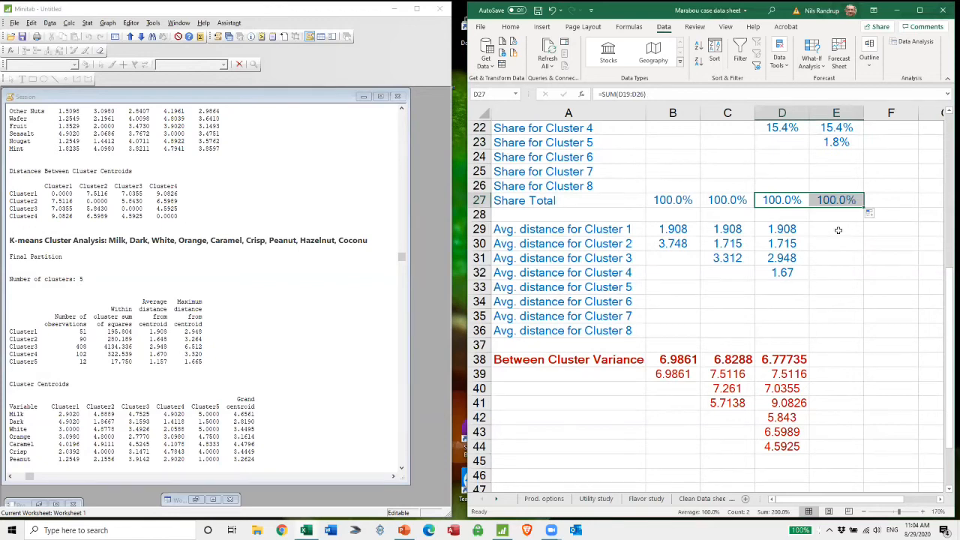
Enter the five-cluster average distances 1.908, 1.648, 2.67, 1.67 and 1.157 from Minitab's output in E29:E33.
{"action": "left_click", "coordinate": [781, 229]}
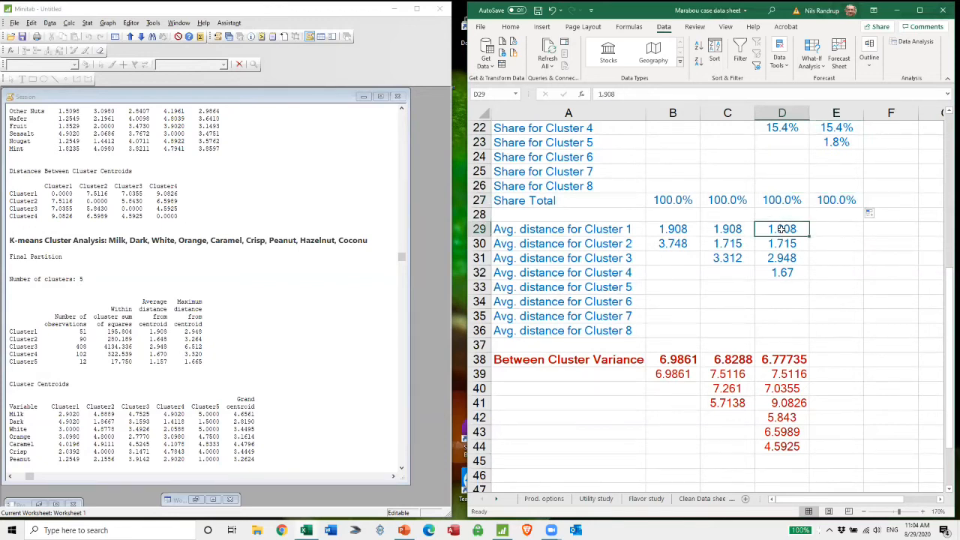
{"action": "left_click", "coordinate": [825, 228]}
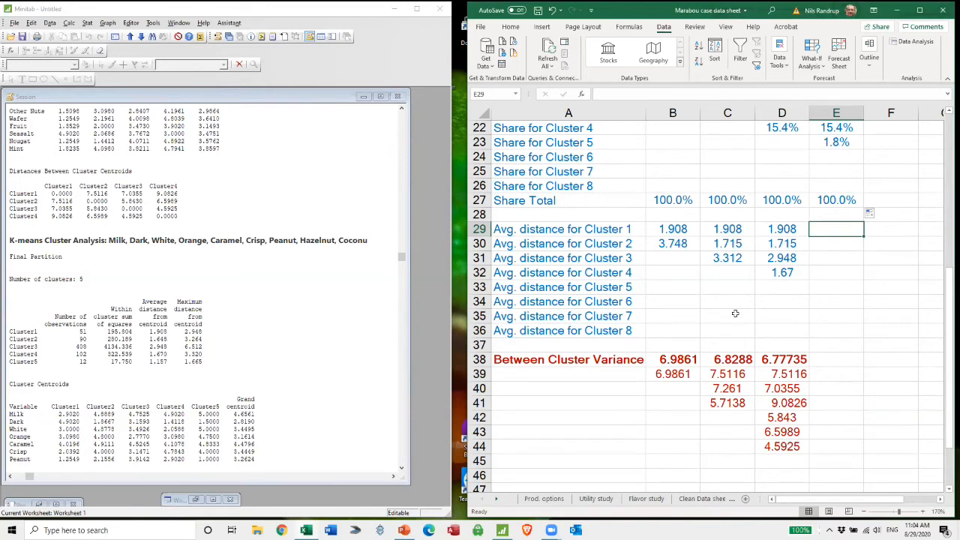
{"action": "type", "text": "1"}
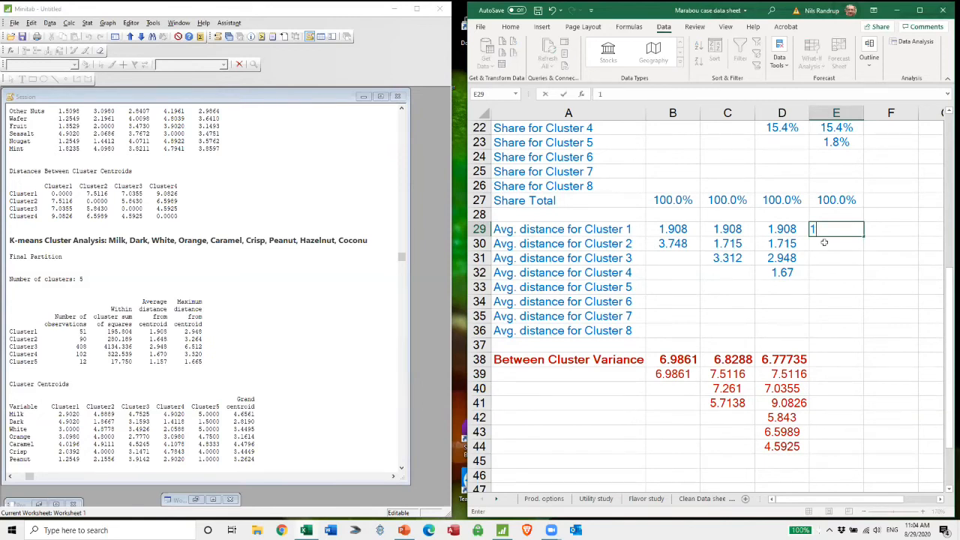
{"action": "type", "text": ".908"}
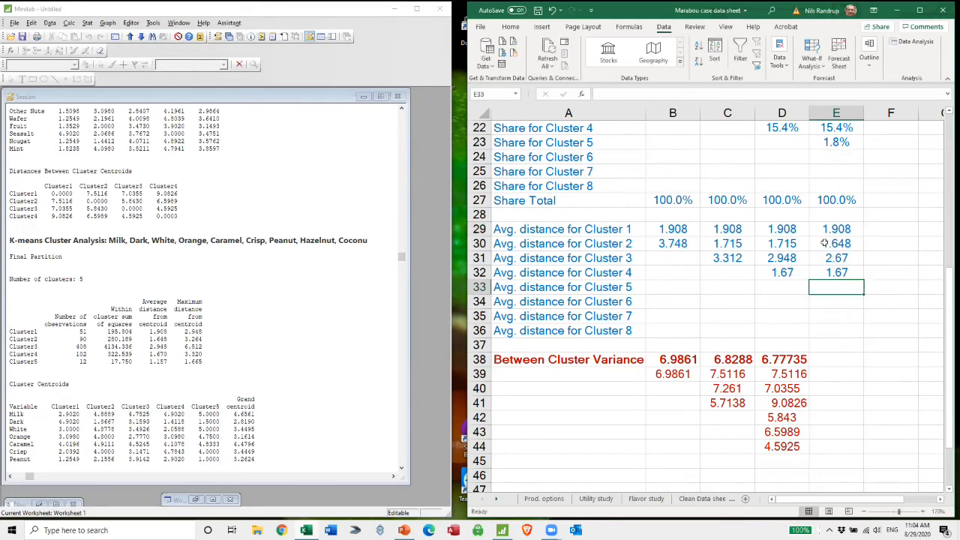
{"action": "type", "text": "1"}
{"action": "type", "text": ".157"}
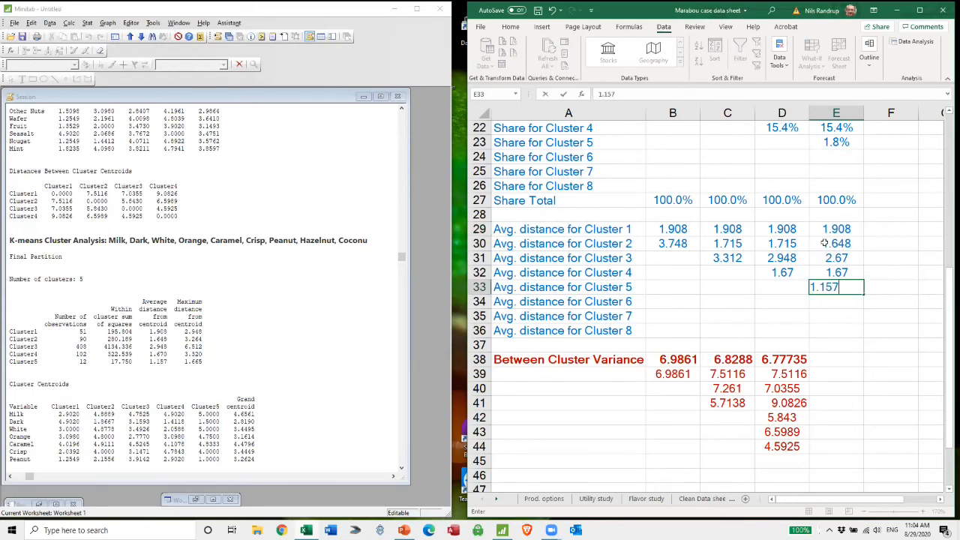
{"action": "key", "text": "Return"}
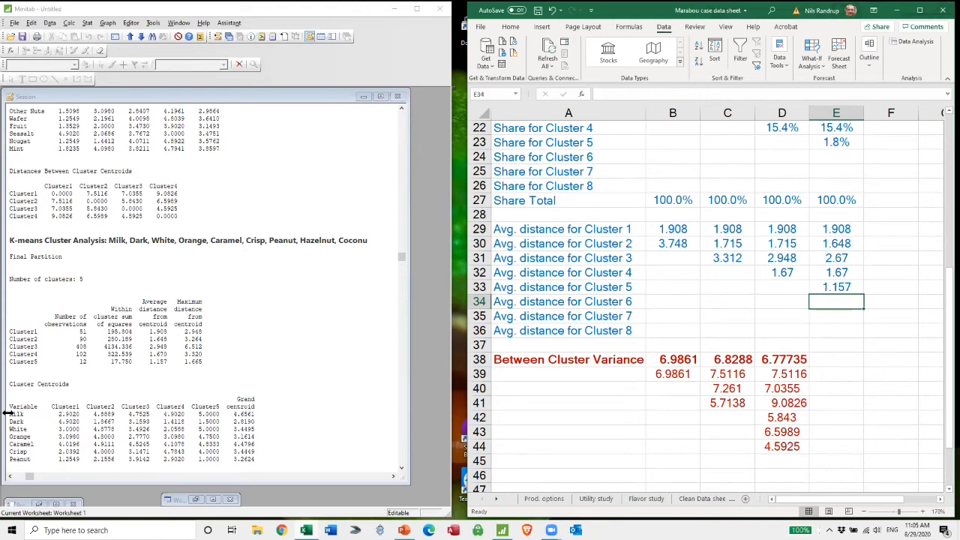
Copy the five-cluster Distances Between Cluster Centroids rows from Minitab and paste them into Excel starting at F39.
{"action": "scroll", "coordinate": [60, 421], "scroll_direction": "down", "scroll_amount": 7}
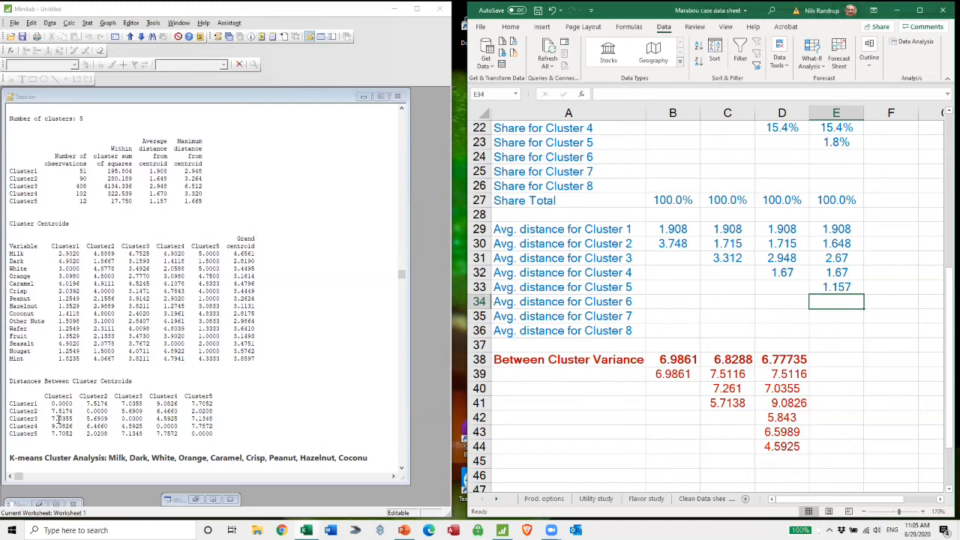
{"action": "left_click_drag", "start_coordinate": [9, 405], "coordinate": [216, 433]}
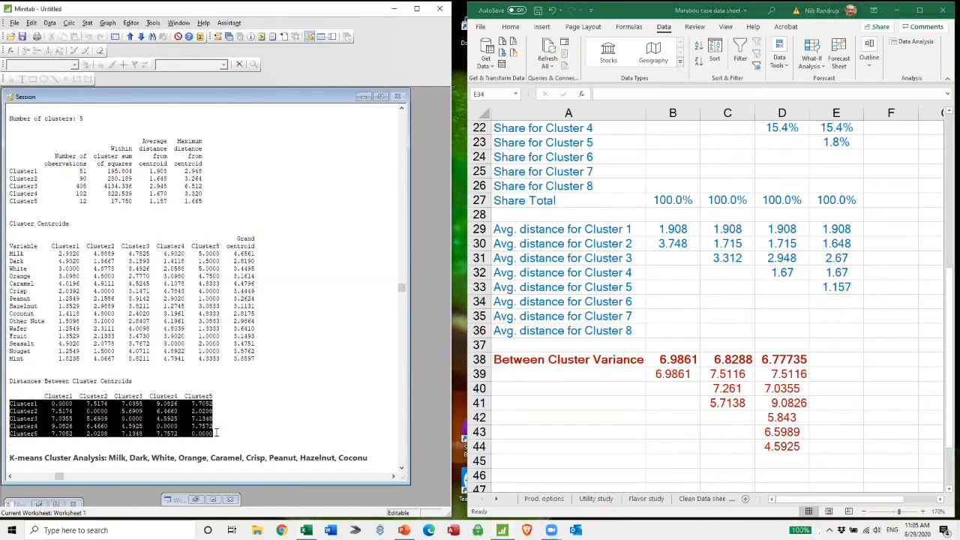
{"action": "key", "text": "ctrl+c"}
{"action": "left_click", "coordinate": [887, 375]}
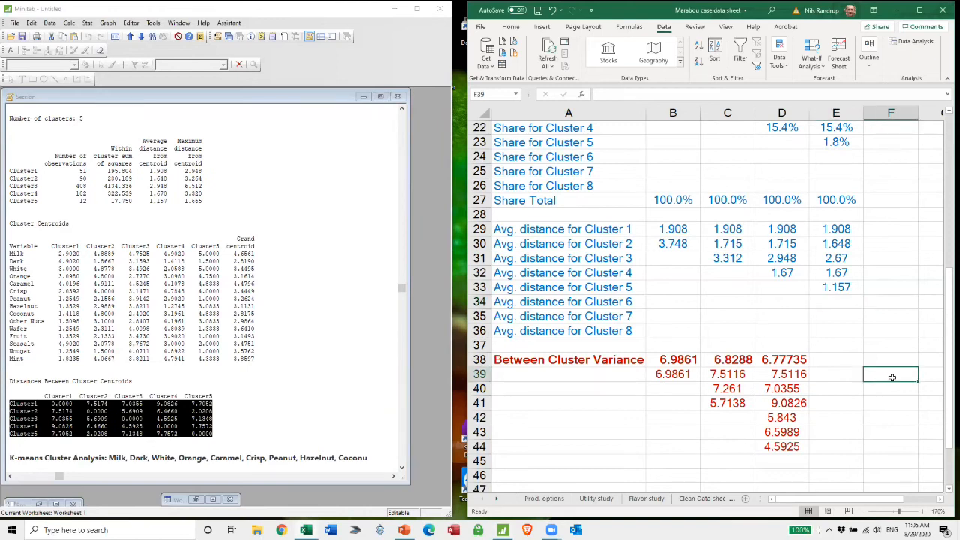
{"action": "left_click", "coordinate": [940, 500]}
{"action": "left_click", "coordinate": [940, 499]}
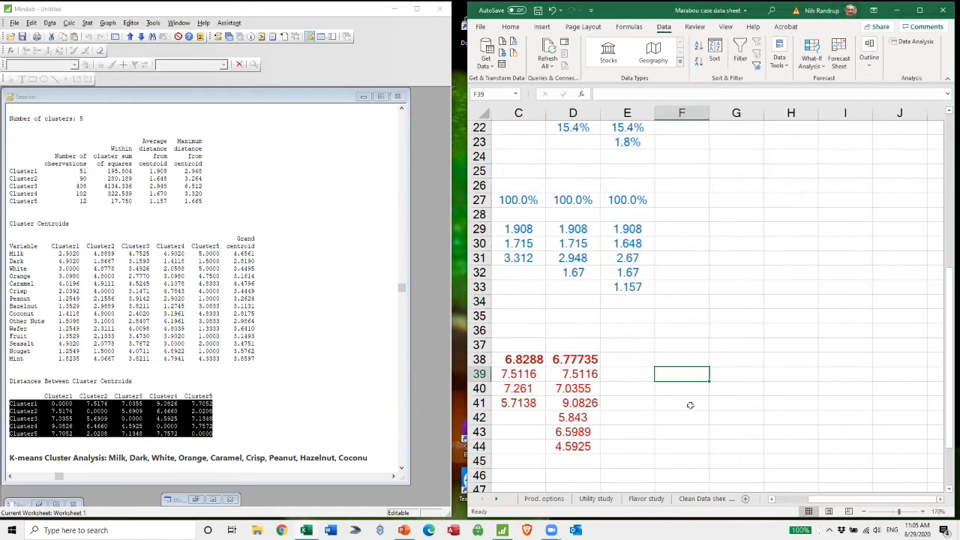
{"action": "scroll", "coordinate": [690, 405], "scroll_direction": "down", "scroll_amount": 3}
{"action": "key", "text": "ctrl+v"}
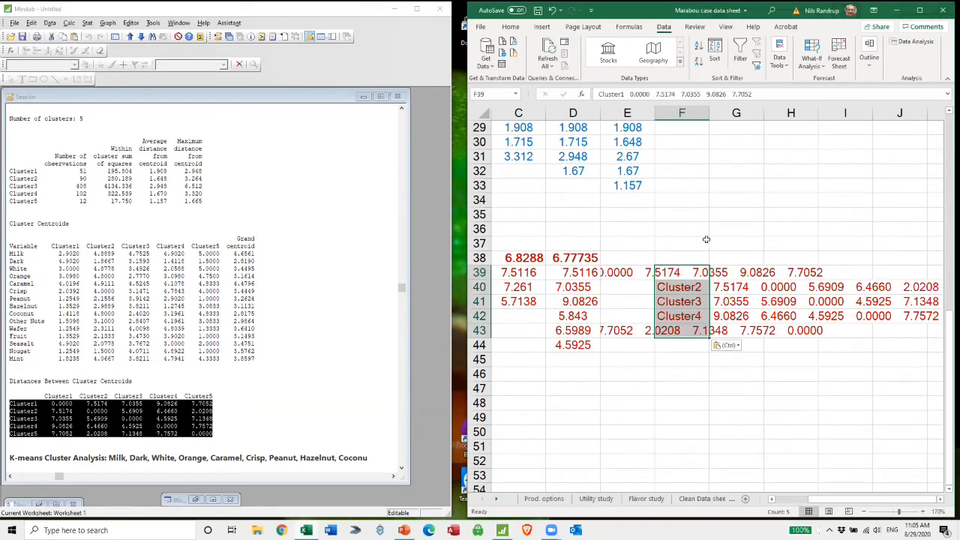
Split the pasted distance rows in F39:F43 into separate columns with Text to Columns, using fixed width.
{"action": "left_click", "coordinate": [782, 62]}
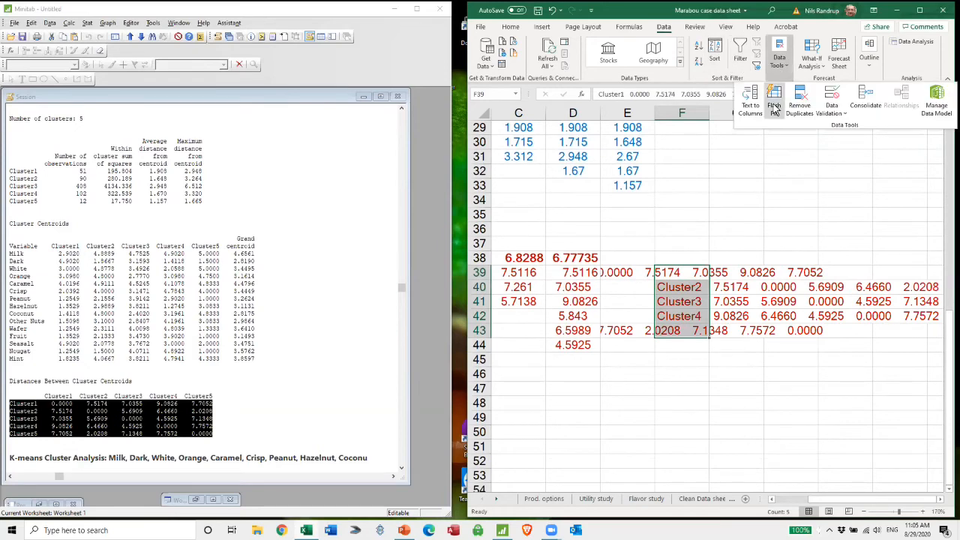
{"action": "left_click", "coordinate": [758, 116]}
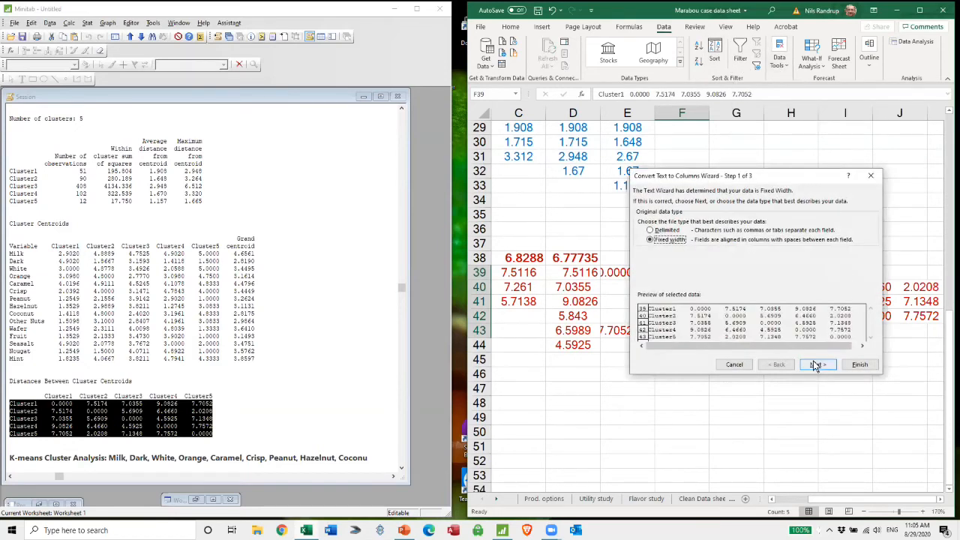
{"action": "left_click", "coordinate": [813, 365]}
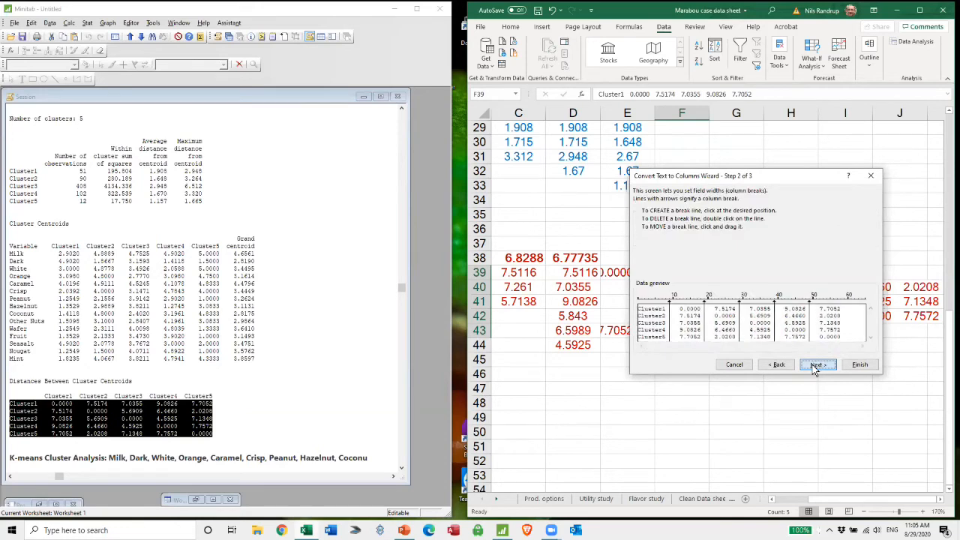
{"action": "left_click", "coordinate": [813, 364]}
{"action": "left_click", "coordinate": [855, 366]}
{"action": "left_click", "coordinate": [816, 409]}
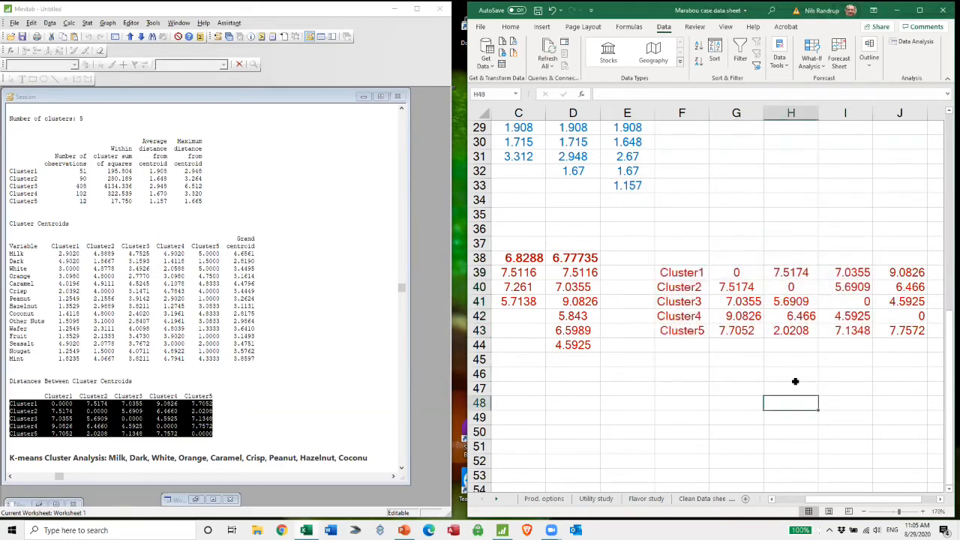
Move the distances below the matrix diagonal into one list in E39:E48 and clear the leftover matrix in F39:J43.
{"action": "left_click_drag", "start_coordinate": [736, 286], "coordinate": [735, 332]}
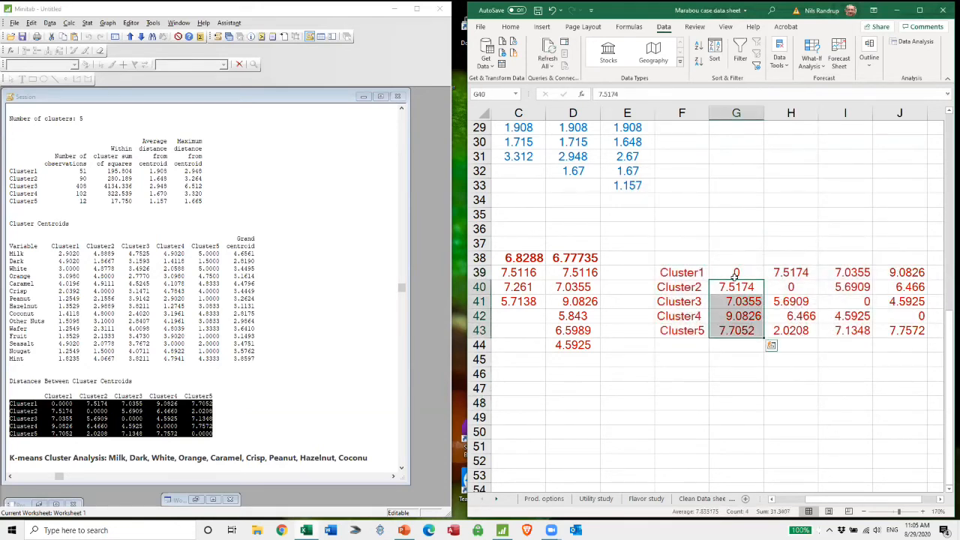
{"action": "left_click_drag", "start_coordinate": [735, 280], "coordinate": [637, 279]}
{"action": "left_click_drag", "start_coordinate": [791, 301], "coordinate": [791, 330]}
{"action": "left_click_drag", "start_coordinate": [790, 294], "coordinate": [639, 342]}
{"action": "left_click_drag", "start_coordinate": [840, 316], "coordinate": [600, 389]}
{"action": "left_click", "coordinate": [893, 330]}
{"action": "left_click_drag", "start_coordinate": [893, 326], "coordinate": [646, 405]}
{"action": "left_click_drag", "start_coordinate": [683, 265], "coordinate": [906, 328]}
{"action": "key", "text": "Delete"}
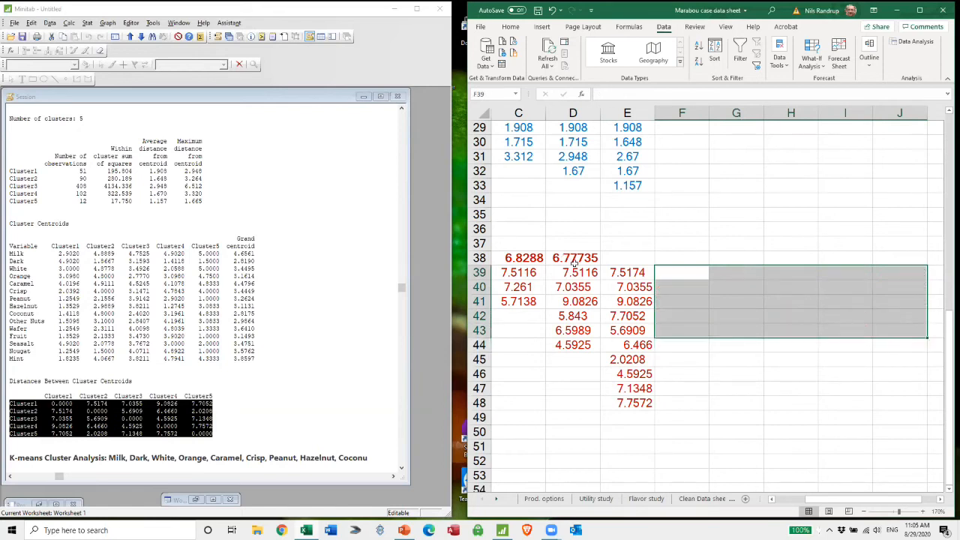
Fill the Between Cluster Variance average formula from D38 into E38 and check the five-cluster results in the summary rows.
{"action": "left_click", "coordinate": [578, 260]}
{"action": "left_click_drag", "start_coordinate": [601, 266], "coordinate": [634, 270]}
{"action": "scroll", "coordinate": [769, 406], "scroll_direction": "up", "scroll_amount": 1}
{"action": "scroll", "coordinate": [768, 406], "scroll_direction": "up", "scroll_amount": 9}
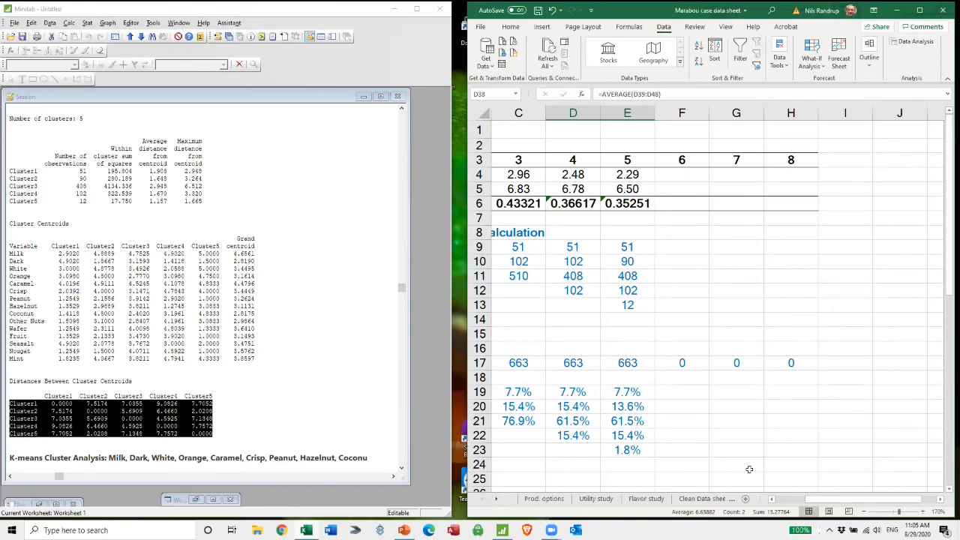
{"action": "left_click", "coordinate": [787, 500]}
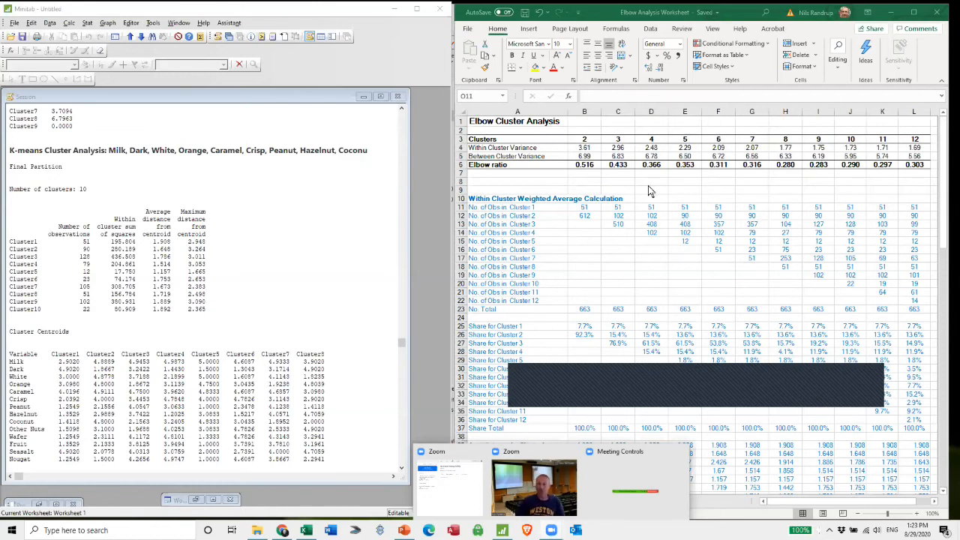
Review the completed Elbow Analysis Worksheet calculations for the 2- to 12-cluster solutions.
{"action": "scroll", "coordinate": [549, 315], "scroll_direction": "down", "scroll_amount": 5}
{"action": "scroll", "coordinate": [588, 382], "scroll_direction": "down", "scroll_amount": 2}
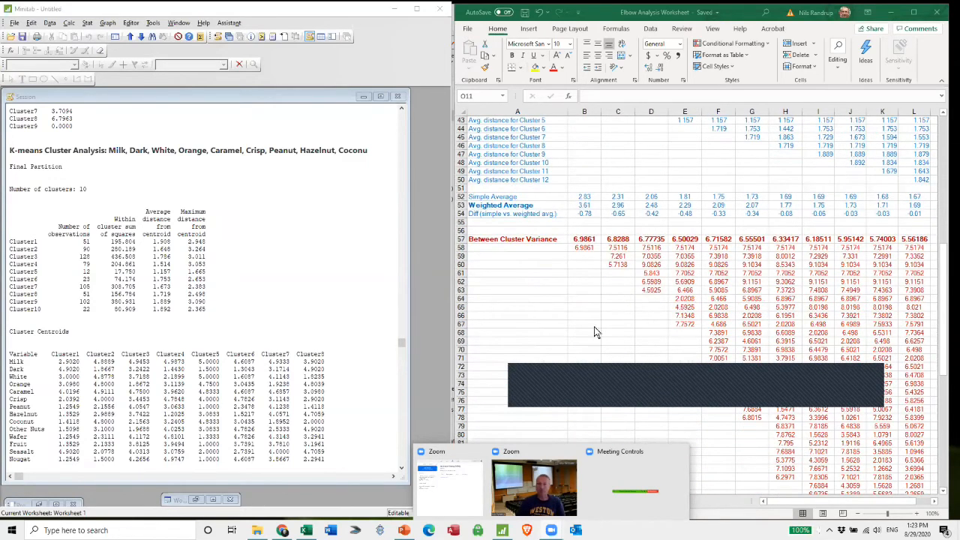
{"action": "scroll", "coordinate": [525, 259], "scroll_direction": "up", "scroll_amount": 14}
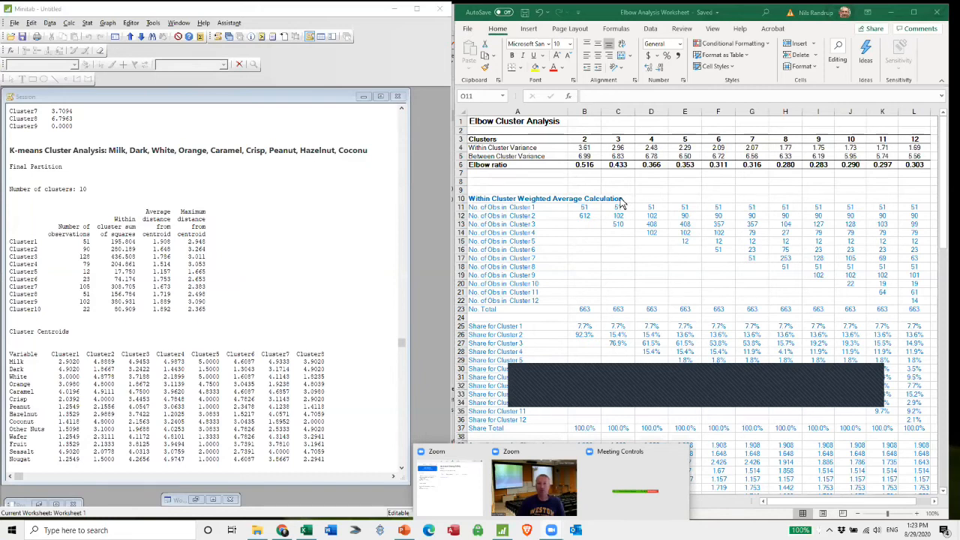
{"action": "scroll", "coordinate": [600, 279], "scroll_direction": "down", "scroll_amount": 12}
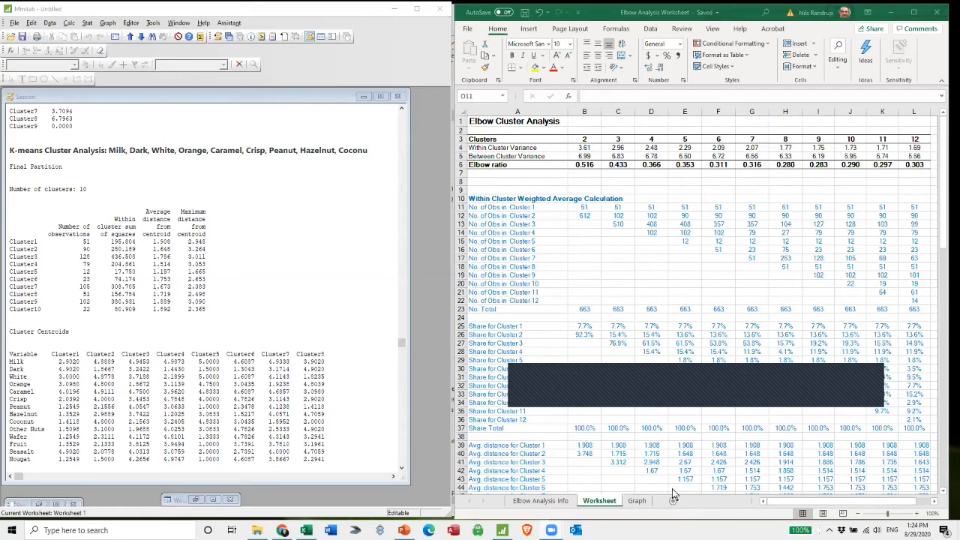
Inspect how the Clusters and Elbow ratio cells B3:B4 on the Graph sheet link to the Worksheet sheet.
{"action": "left_click", "coordinate": [636, 501]}
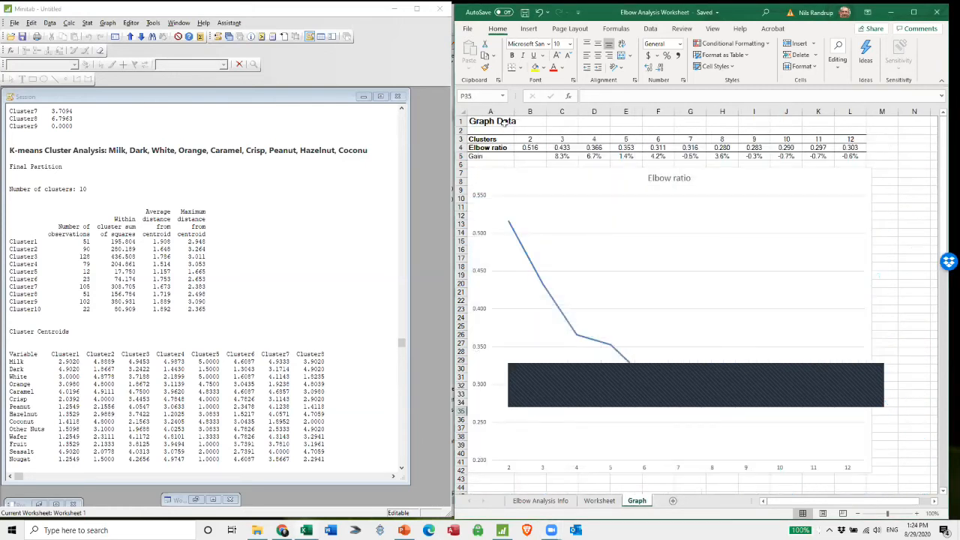
{"action": "left_click", "coordinate": [530, 140]}
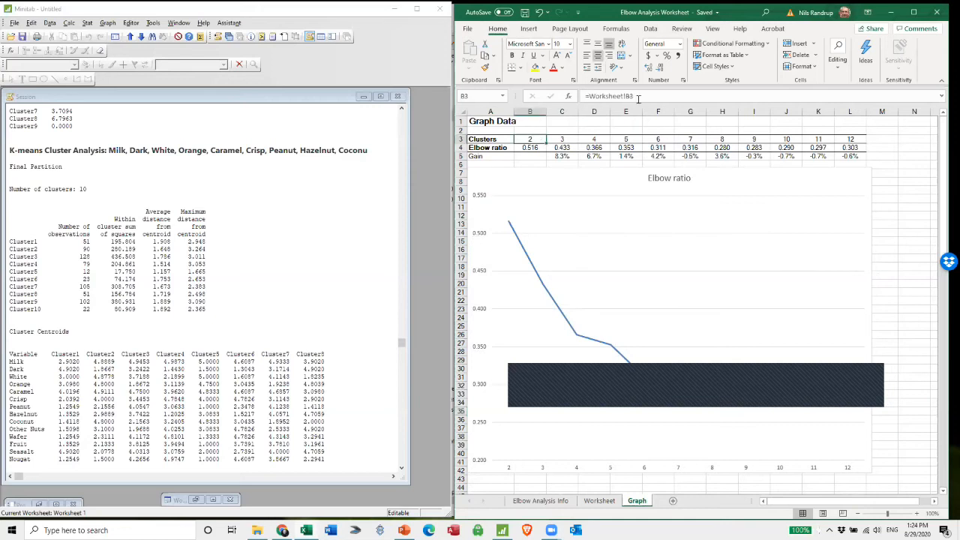
{"action": "left_click", "coordinate": [539, 149]}
{"action": "left_click_drag", "start_coordinate": [530, 139], "coordinate": [531, 148]}
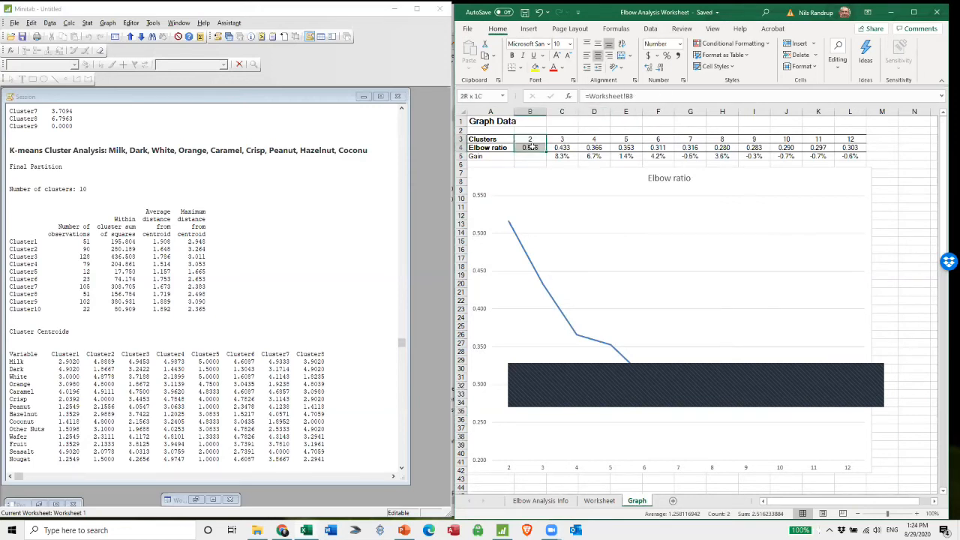
{"action": "left_click", "coordinate": [603, 502]}
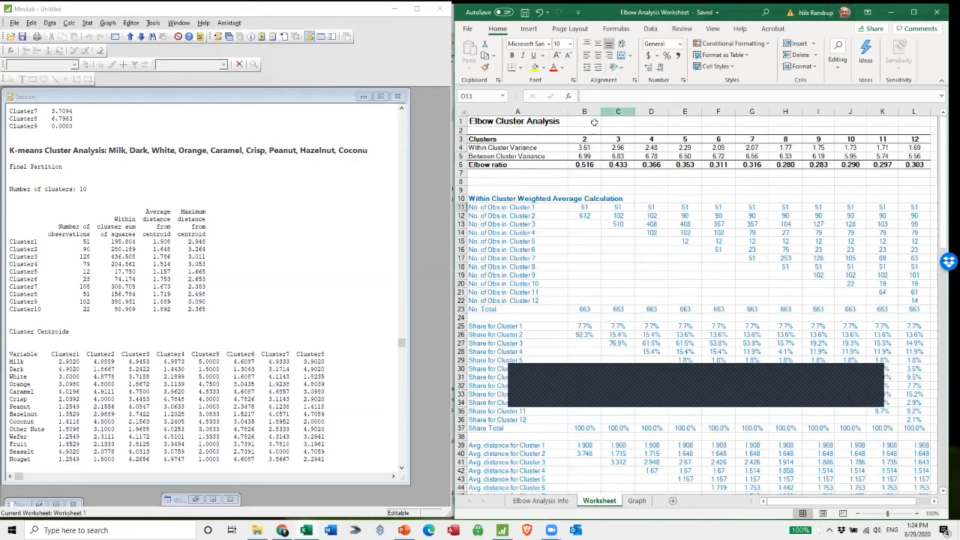
{"action": "left_click", "coordinate": [638, 500]}
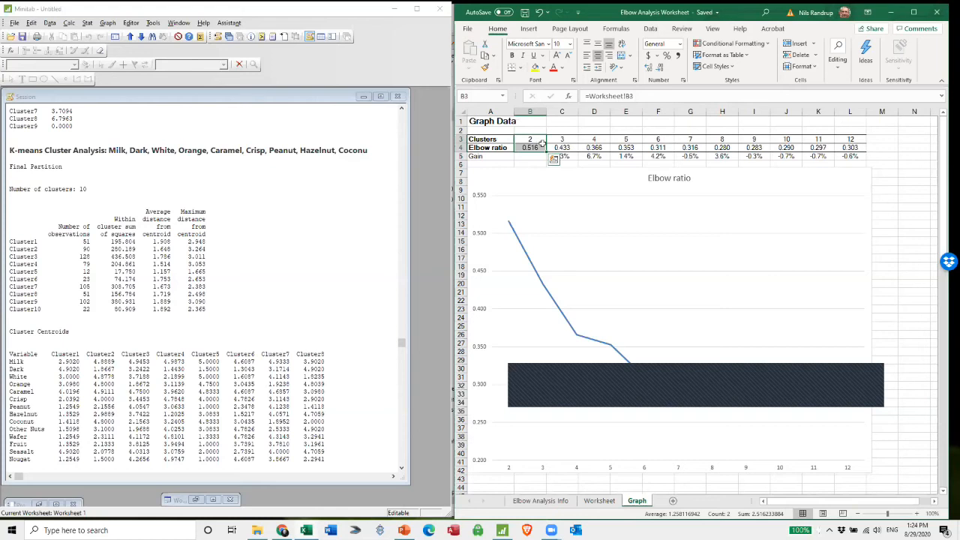
Examine the Elbow ratio line chart, its title and the source data it plots.
{"action": "left_click", "coordinate": [569, 294]}
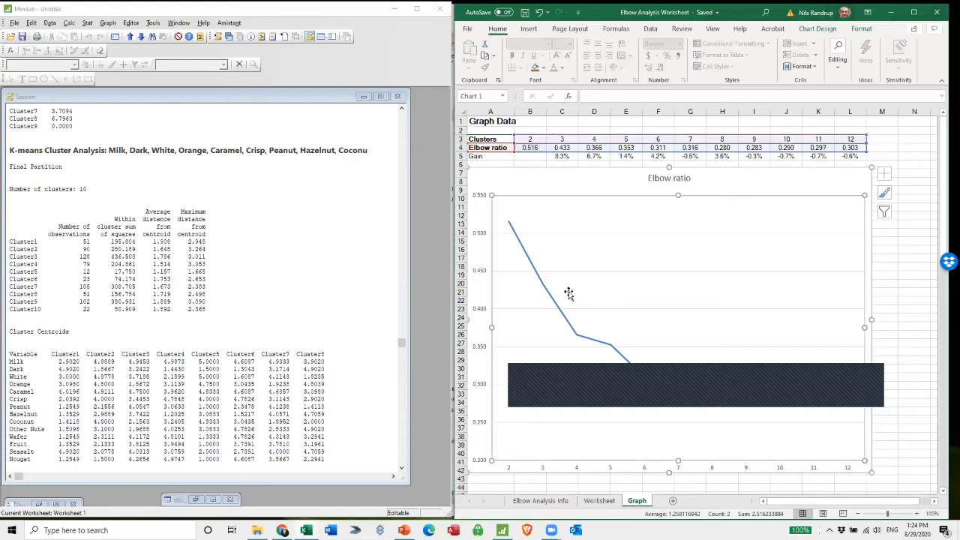
{"action": "scroll", "coordinate": [686, 442], "scroll_direction": "down", "scroll_amount": 3}
{"action": "scroll", "coordinate": [686, 442], "scroll_direction": "up", "scroll_amount": 3}
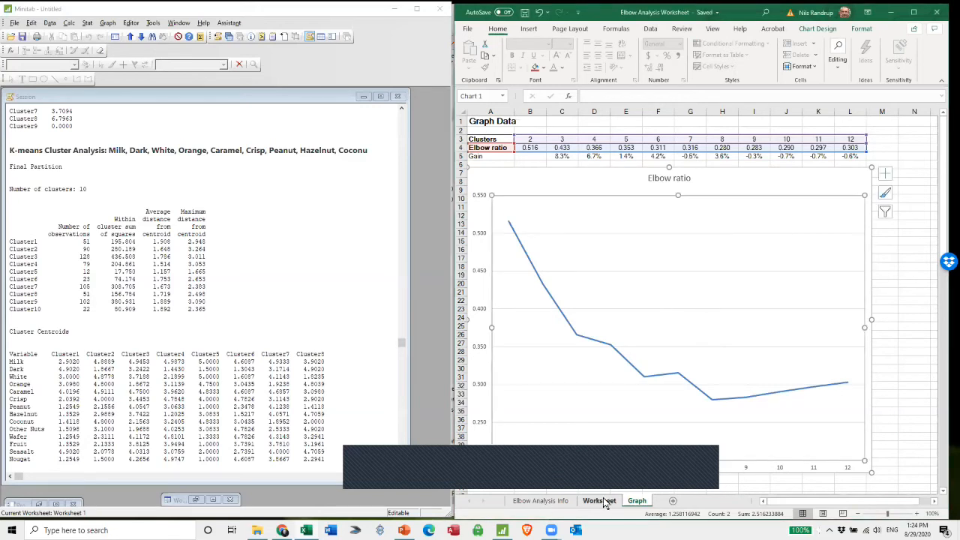
{"action": "left_click", "coordinate": [600, 501]}
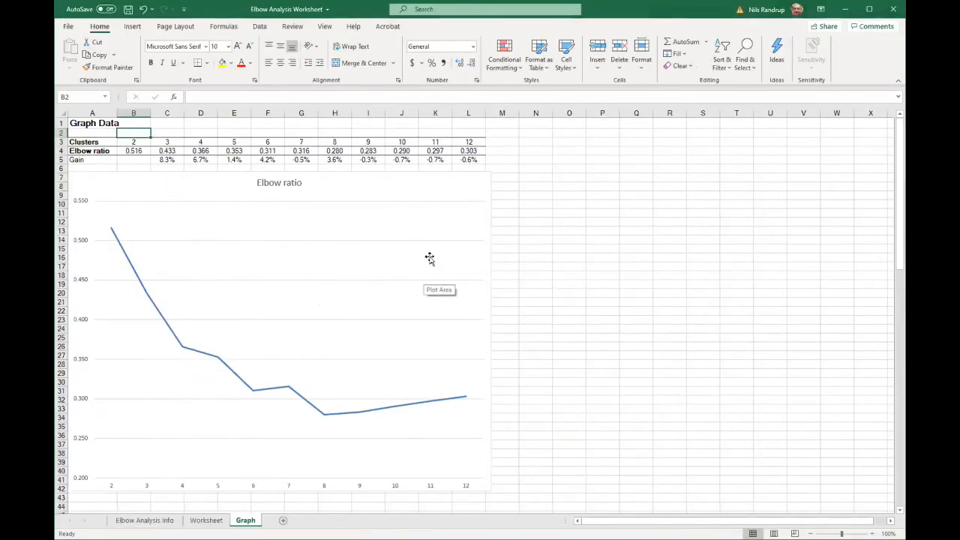
{"action": "left_click", "coordinate": [277, 257]}
{"action": "left_click", "coordinate": [299, 183]}
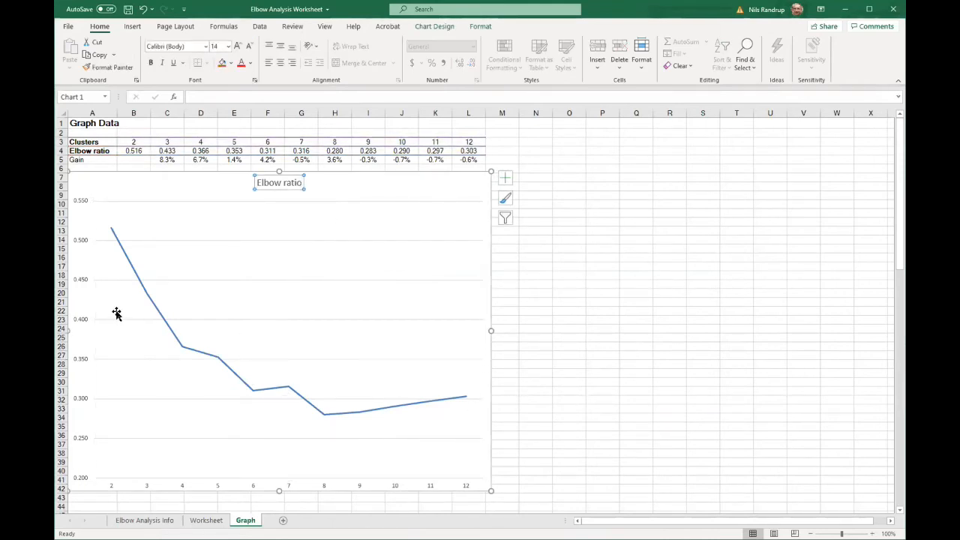
{"action": "mouse_move", "coordinate": [129, 267]}
{"action": "left_click", "coordinate": [611, 319]}
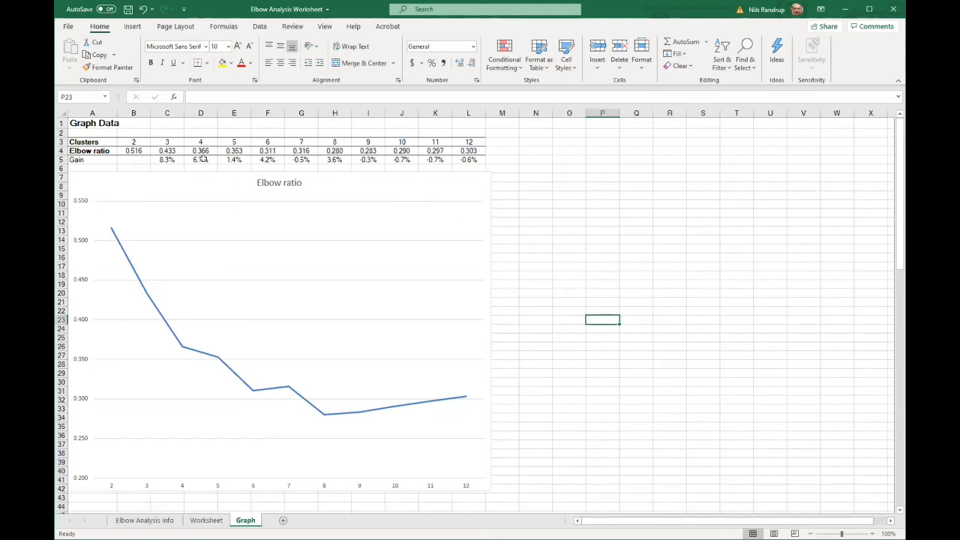
Examine the Gain row and compare it with the elbow ratios and the chart's bends at 4, 6 and 8 clusters.
{"action": "left_click_drag", "start_coordinate": [161, 159], "coordinate": [219, 162]}
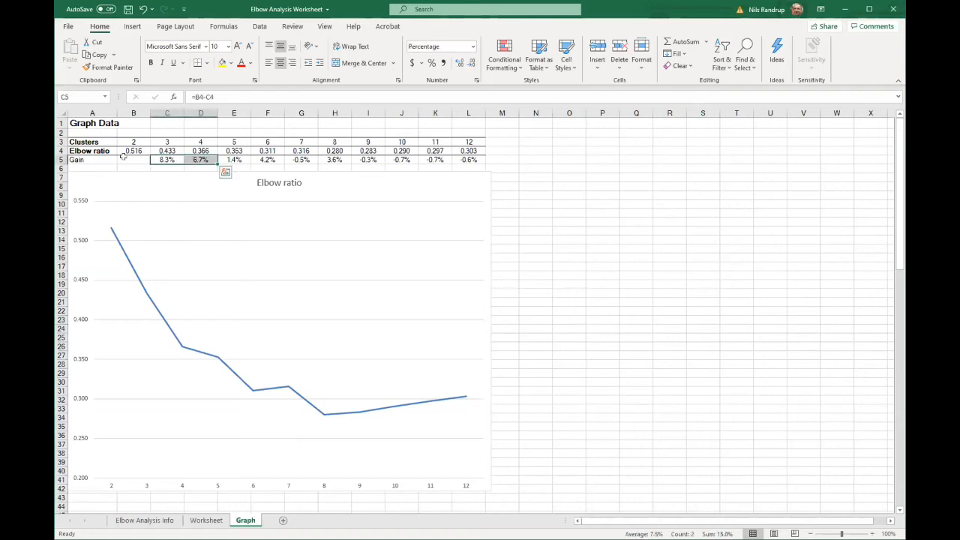
{"action": "left_click", "coordinate": [61, 160]}
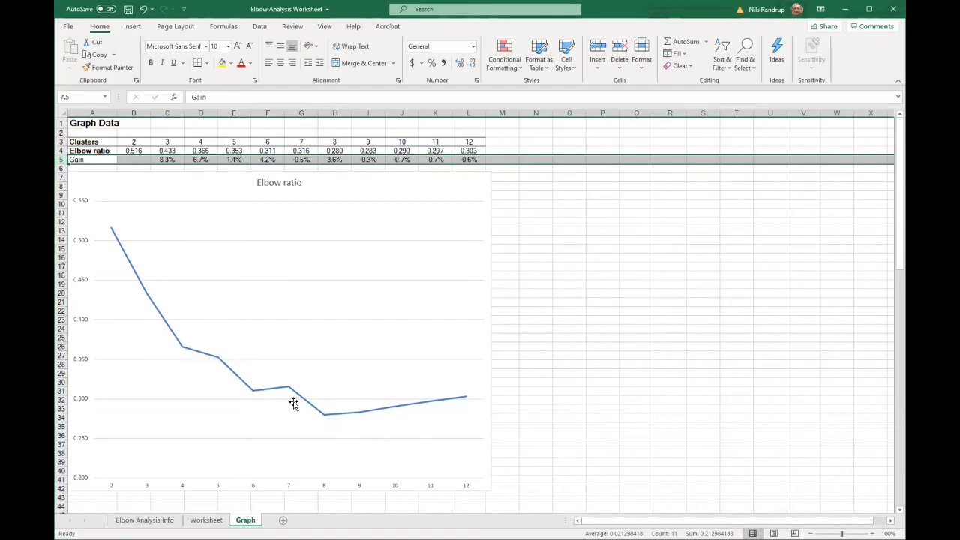
{"action": "mouse_move", "coordinate": [186, 355]}
{"action": "mouse_move", "coordinate": [252, 388]}
{"action": "mouse_move", "coordinate": [321, 416]}
{"action": "left_click", "coordinate": [254, 151]}
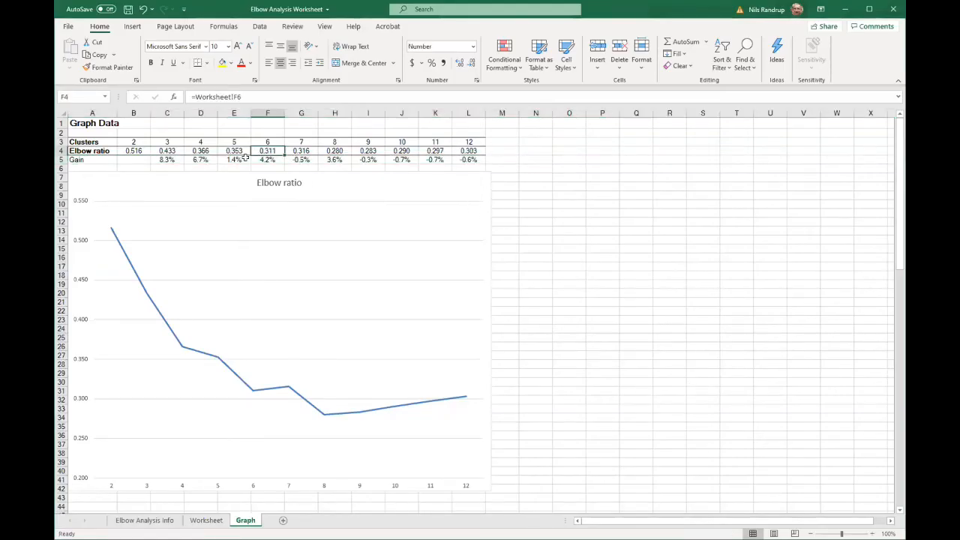
Review the whole Gain row beneath the elbow ratios on the Graph sheet, checking the gain for the 6-cluster solution.
{"action": "left_click", "coordinate": [60, 159]}
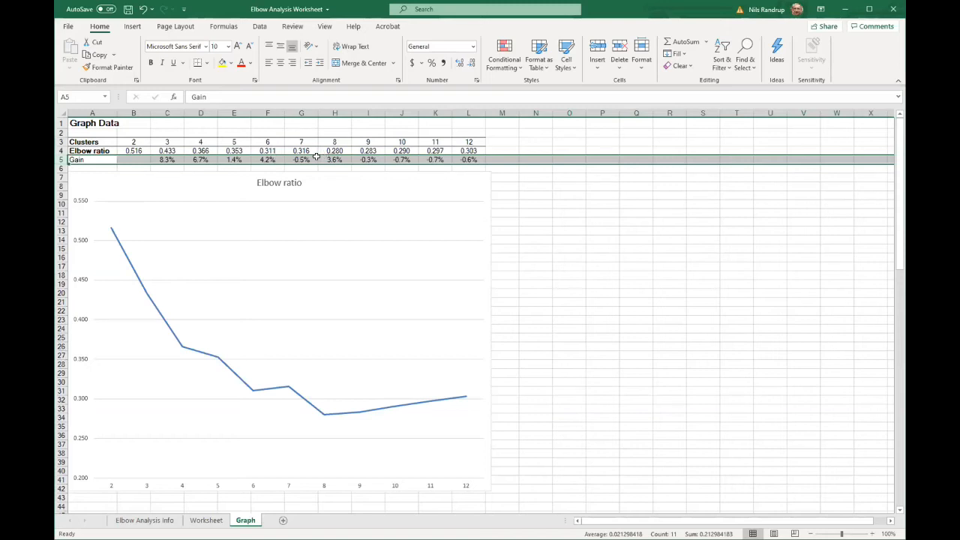
{"action": "left_click", "coordinate": [273, 160]}
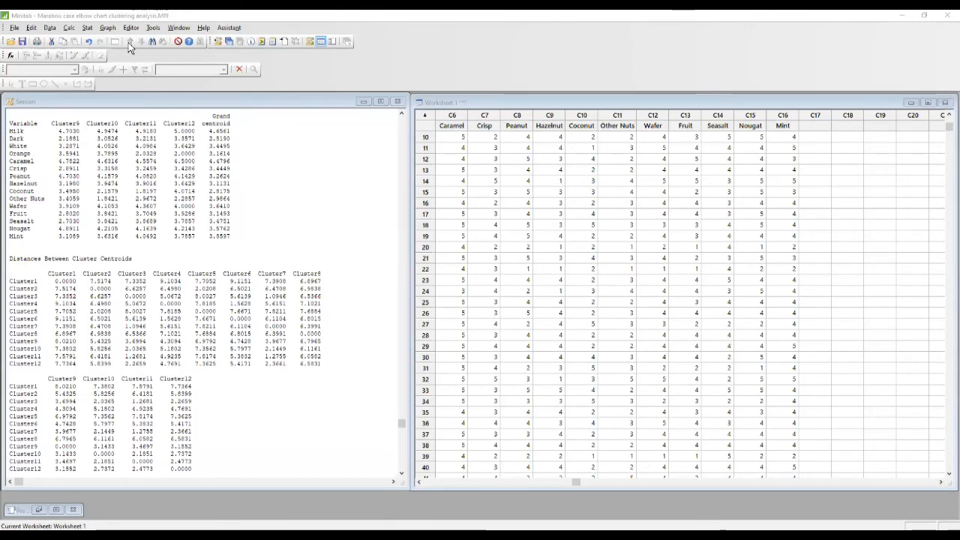
{"action": "left_click", "coordinate": [88, 27]}
{"action": "mouse_move", "coordinate": [124, 118]}
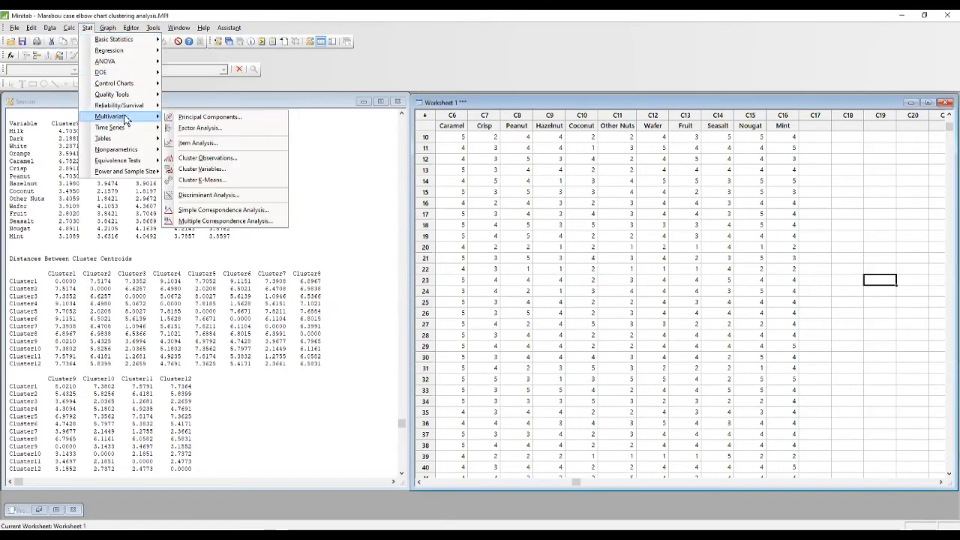
{"action": "left_click", "coordinate": [201, 180]}
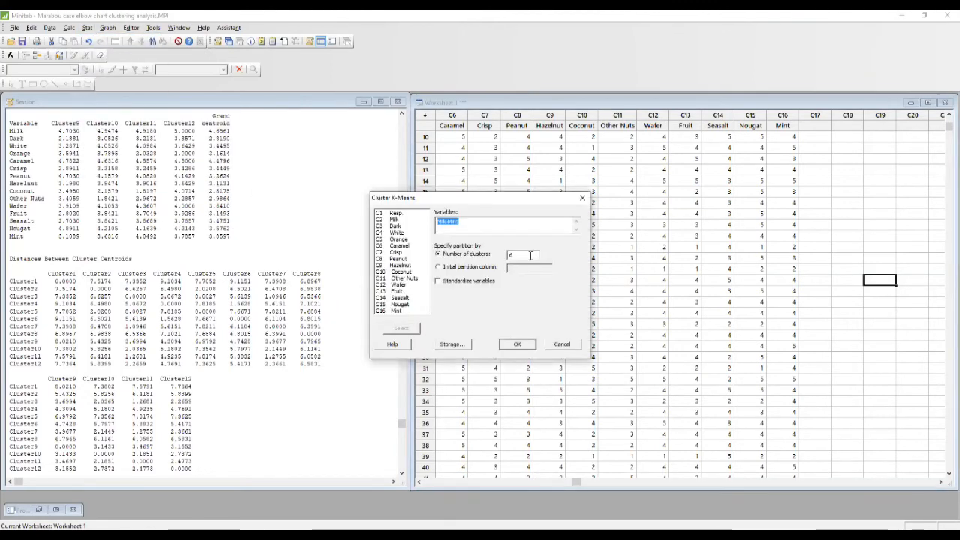
{"action": "double_click", "coordinate": [512, 255]}
{"action": "type", "text": "6"}
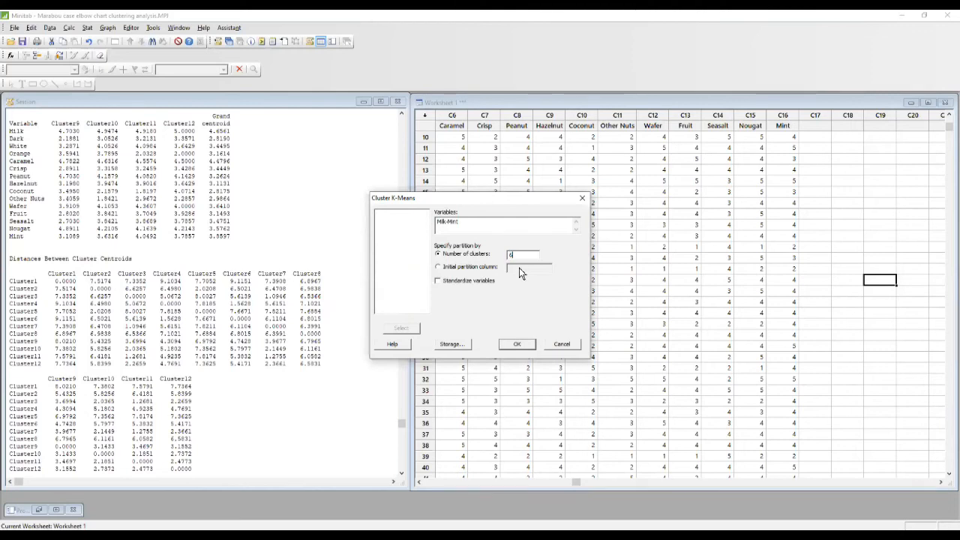
{"action": "left_click", "coordinate": [451, 345]}
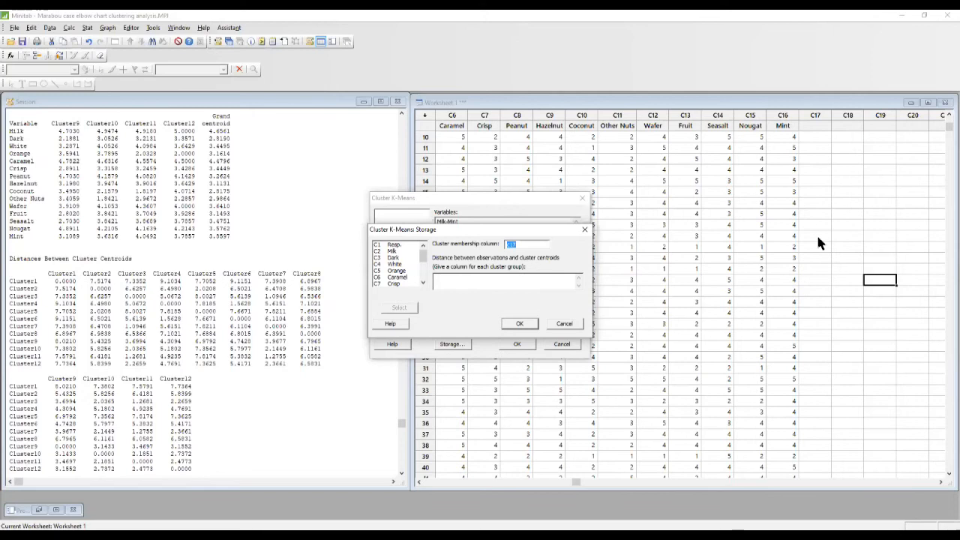
{"action": "left_click", "coordinate": [566, 323]}
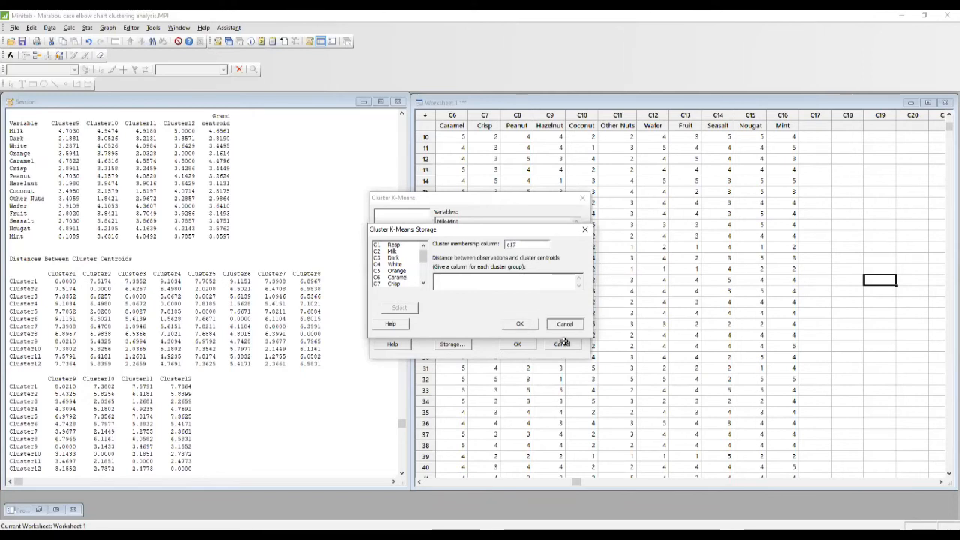
{"action": "left_click", "coordinate": [562, 343]}
Name the empty worksheet column C17 "Cluster Membership".
{"action": "left_click", "coordinate": [811, 124]}
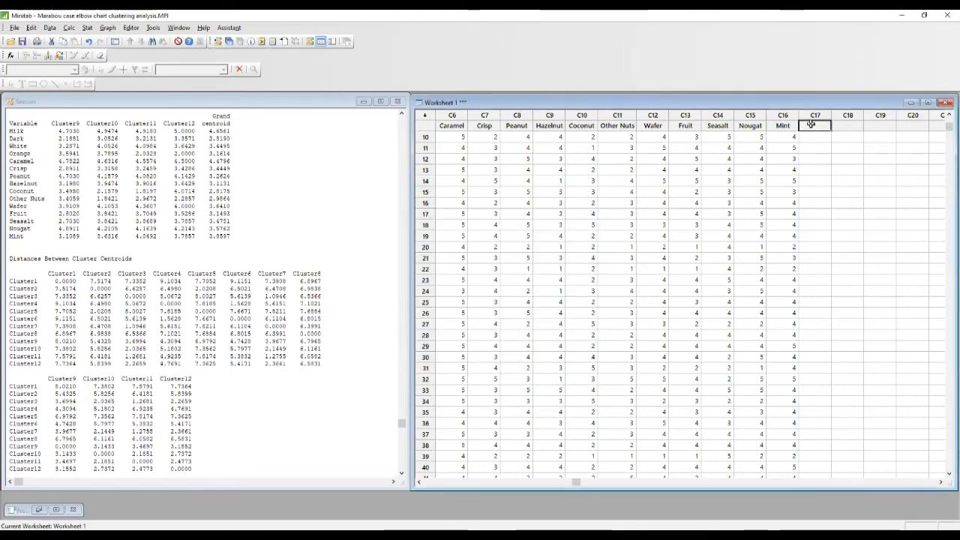
{"action": "type", "text": "c"}
{"action": "type", "text": "luster Membership"}
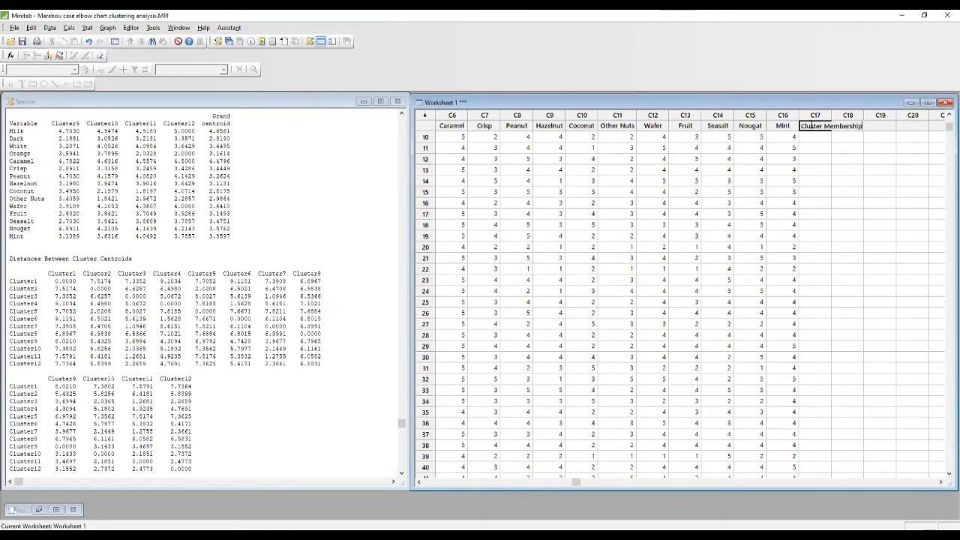
{"action": "key", "text": "Return"}
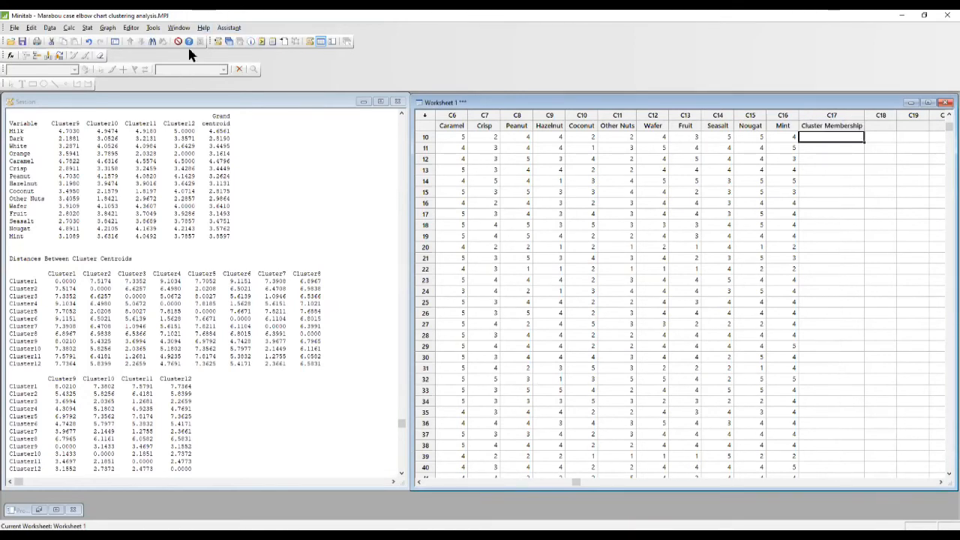
Run Cluster K-Means on Milk-Mint with 6 clusters, storing each respondent's cluster in the Cluster Membership column.
{"action": "left_click", "coordinate": [87, 27]}
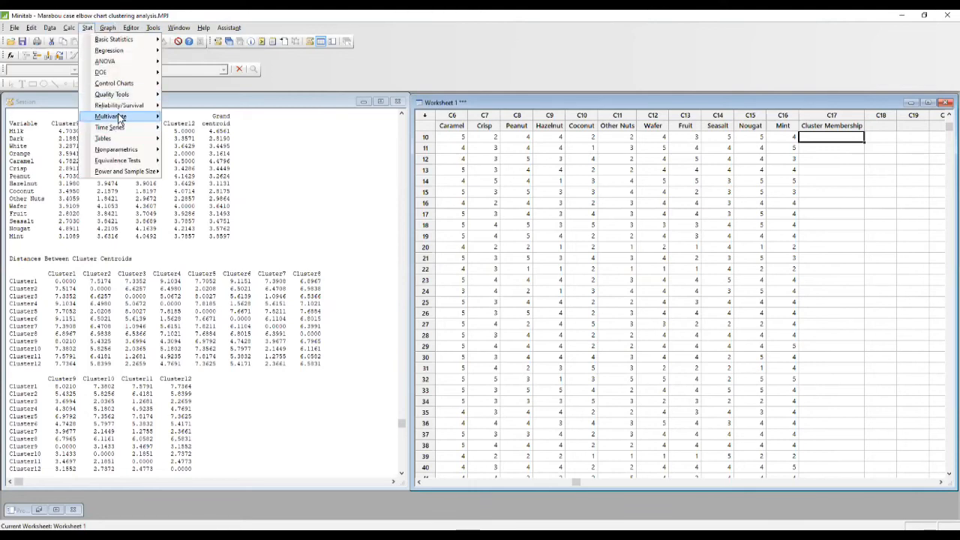
{"action": "mouse_move", "coordinate": [118, 118]}
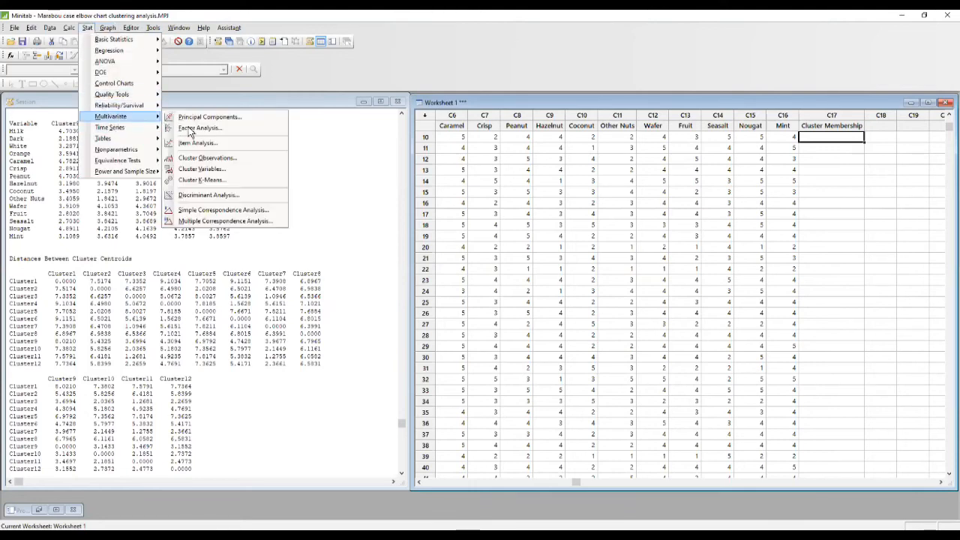
{"action": "left_click", "coordinate": [212, 184]}
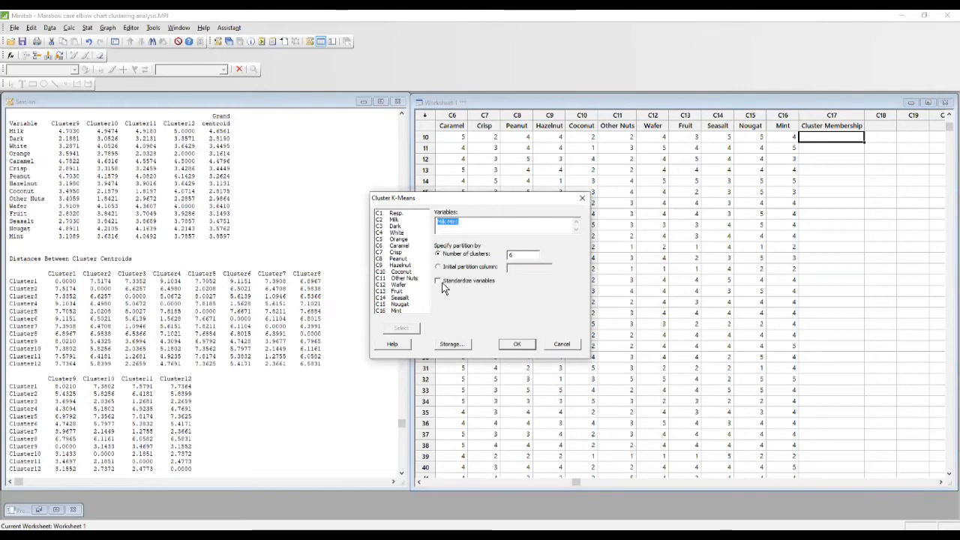
{"action": "left_click", "coordinate": [450, 344]}
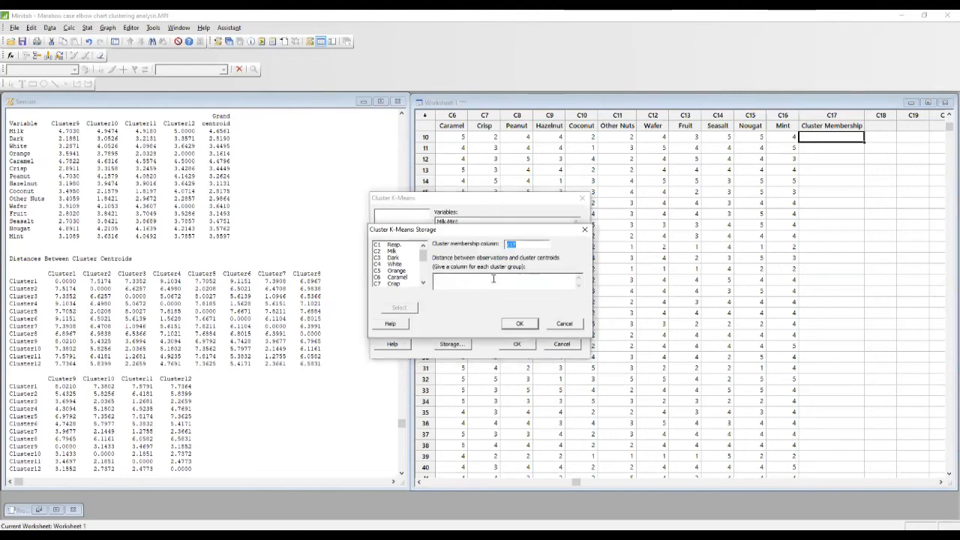
{"action": "scroll", "coordinate": [409, 274], "scroll_direction": "down", "scroll_amount": 4}
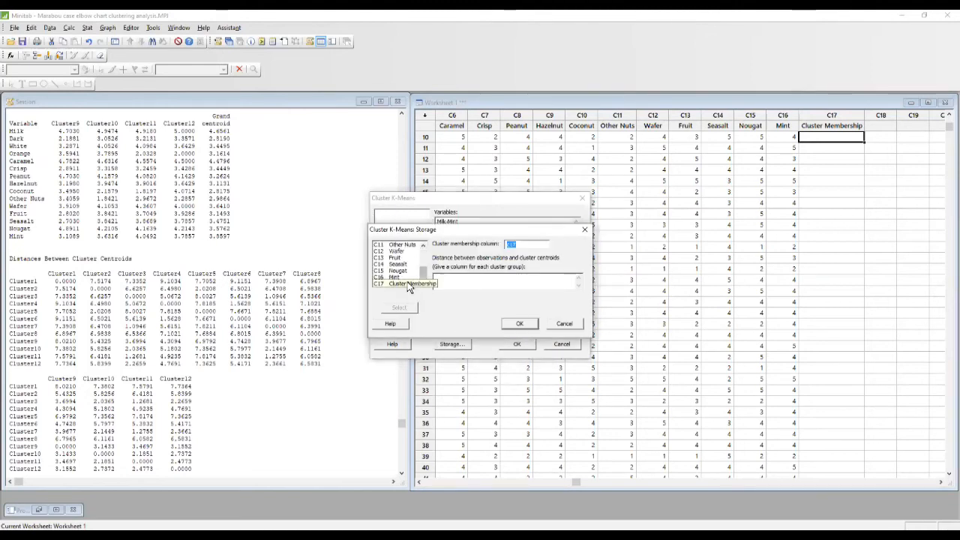
{"action": "double_click", "coordinate": [409, 284]}
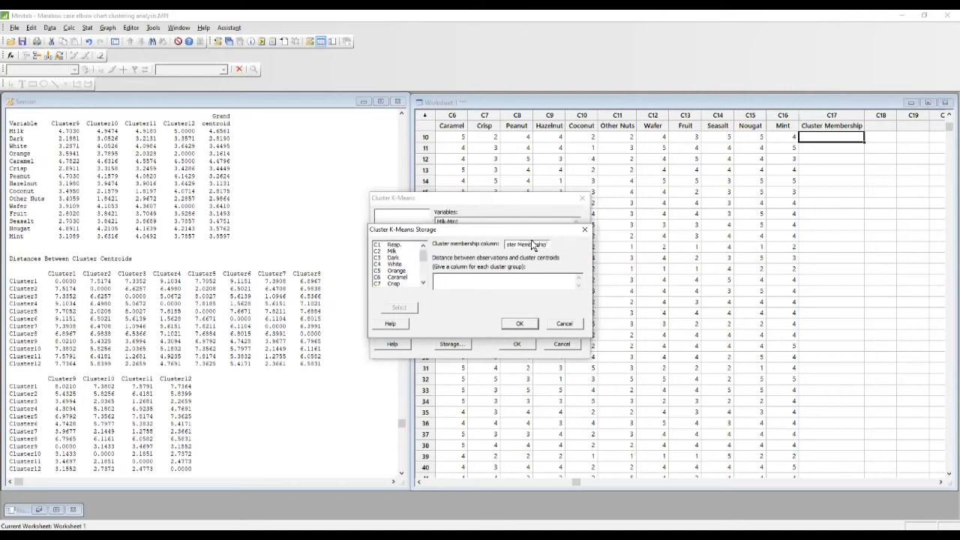
{"action": "left_click", "coordinate": [521, 324]}
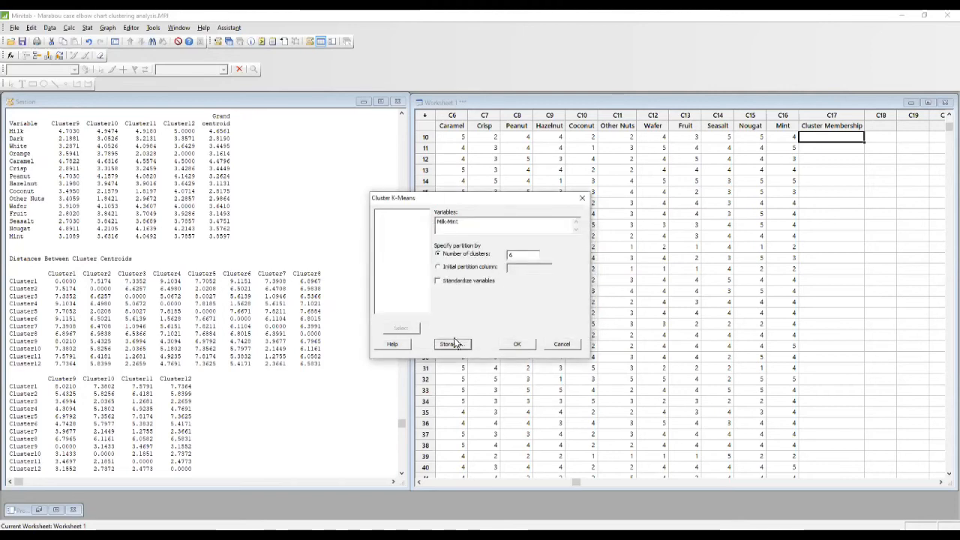
{"action": "left_click", "coordinate": [518, 344]}
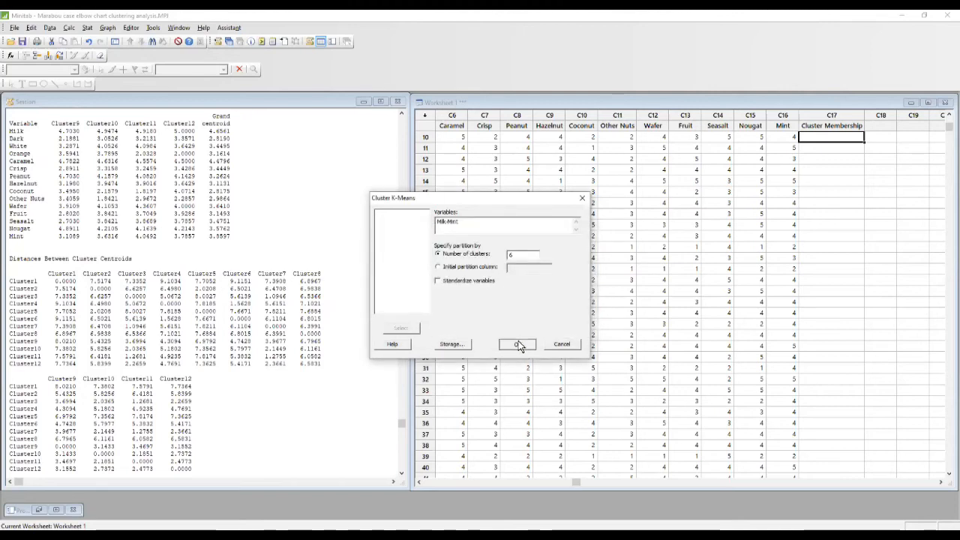
Copy the Cluster Membership column C17 from Minitab and paste it into Excel's Clean Data sheet starting at cell V4.
{"action": "left_click_drag", "start_coordinate": [841, 126], "coordinate": [841, 189]}
{"action": "left_click", "coordinate": [849, 117]}
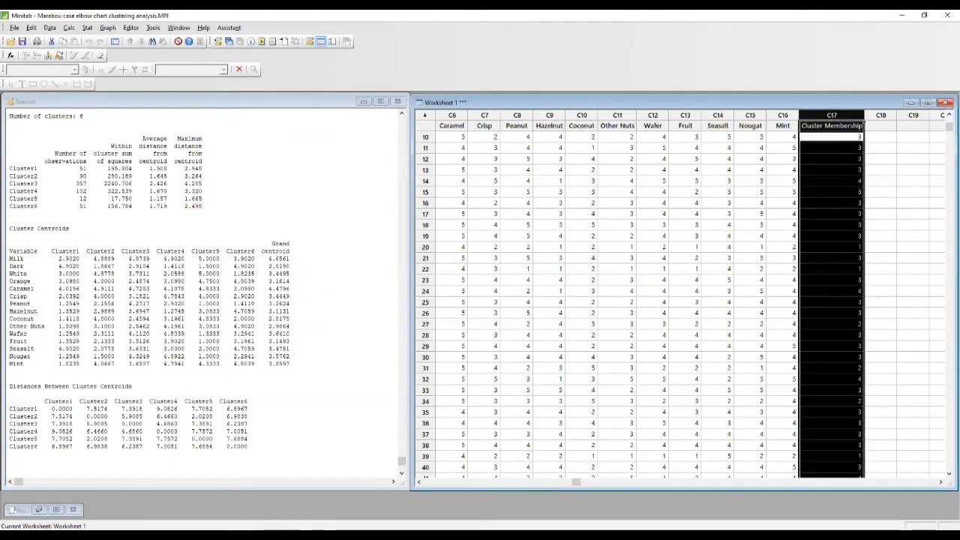
{"action": "left_click", "coordinate": [887, 371]}
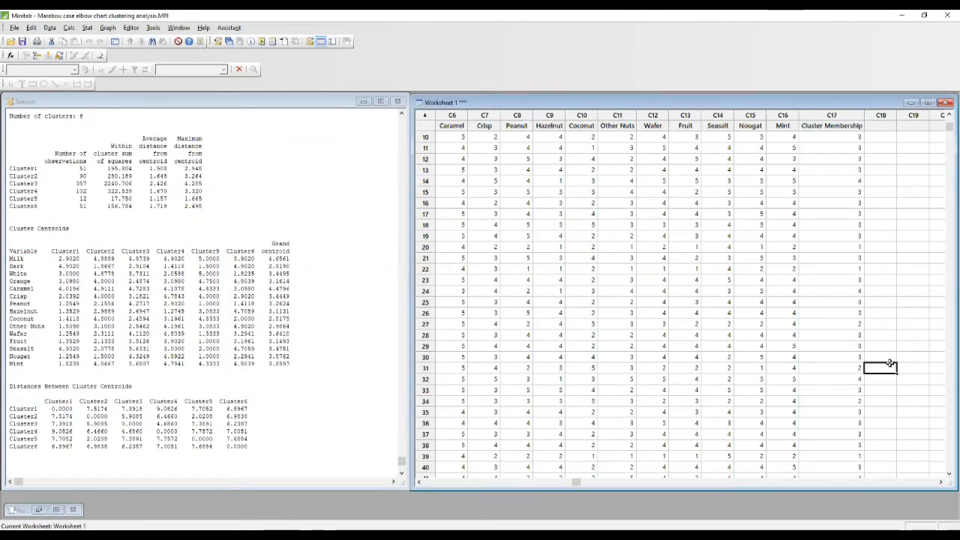
{"action": "left_click", "coordinate": [828, 115]}
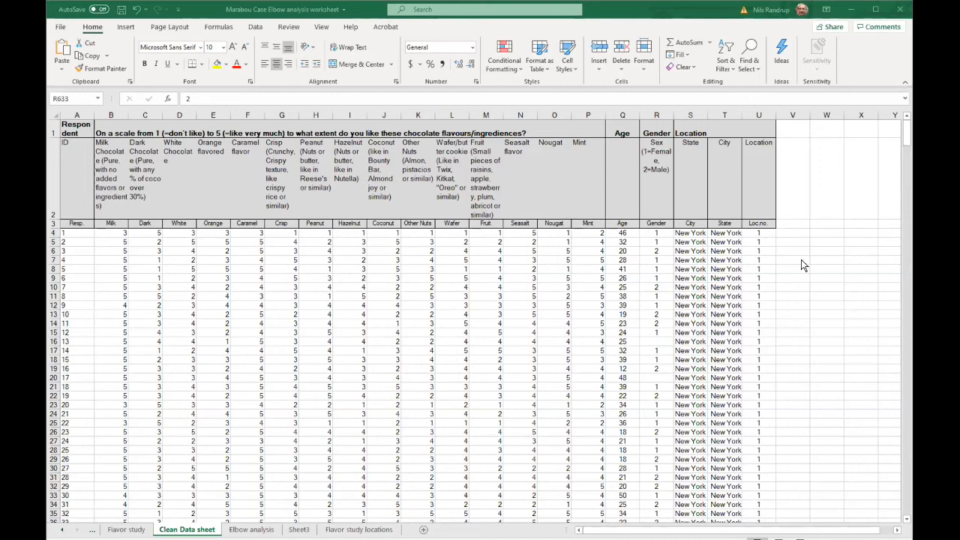
{"action": "left_click", "coordinate": [791, 233]}
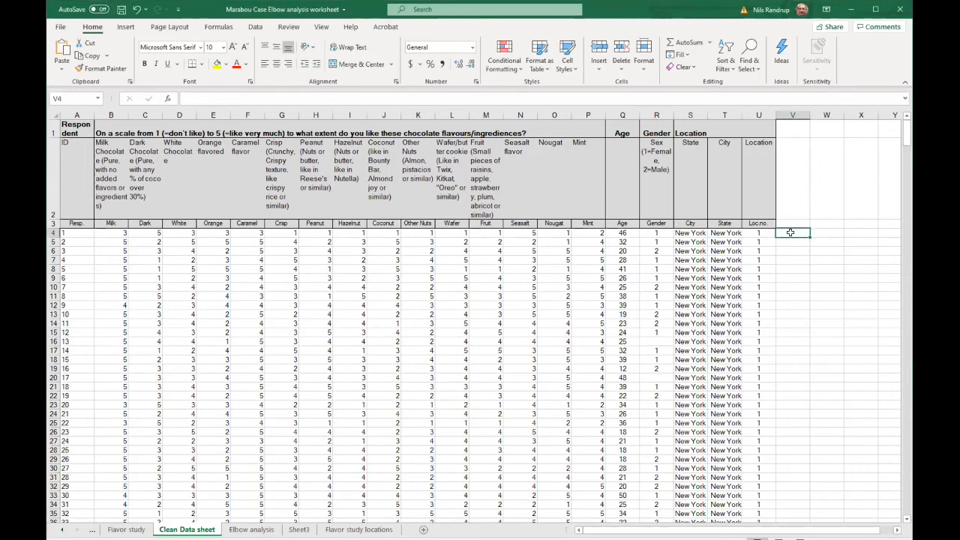
{"action": "key", "text": "ctrl+v"}
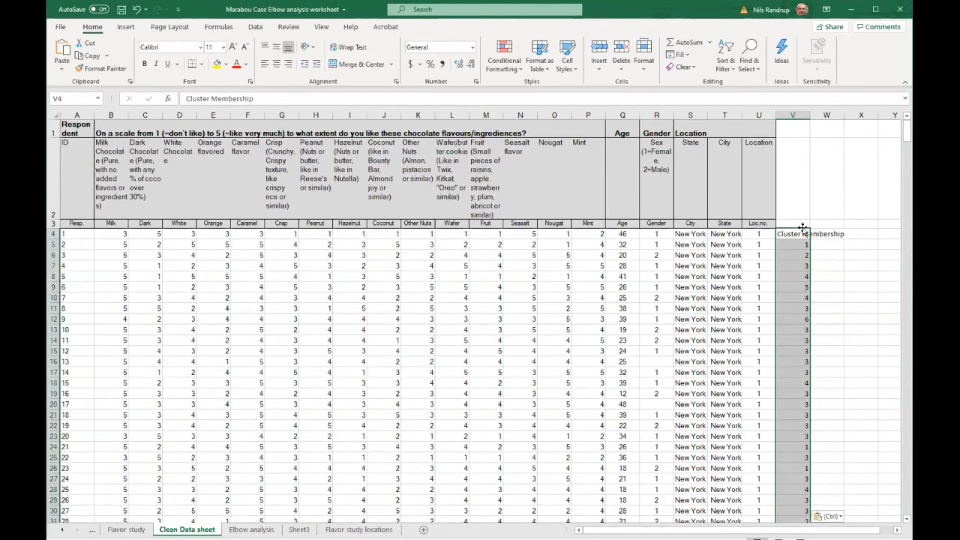
Move the pasted Cluster Membership block up to start in V3 and check that its rows line up with the respondents.
{"action": "key", "text": "ctrl+c"}
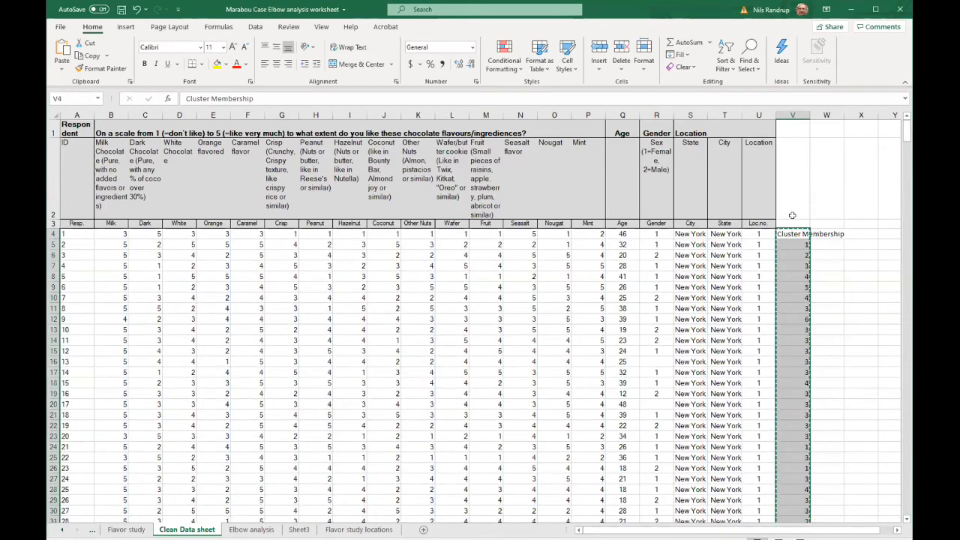
{"action": "left_click", "coordinate": [792, 223]}
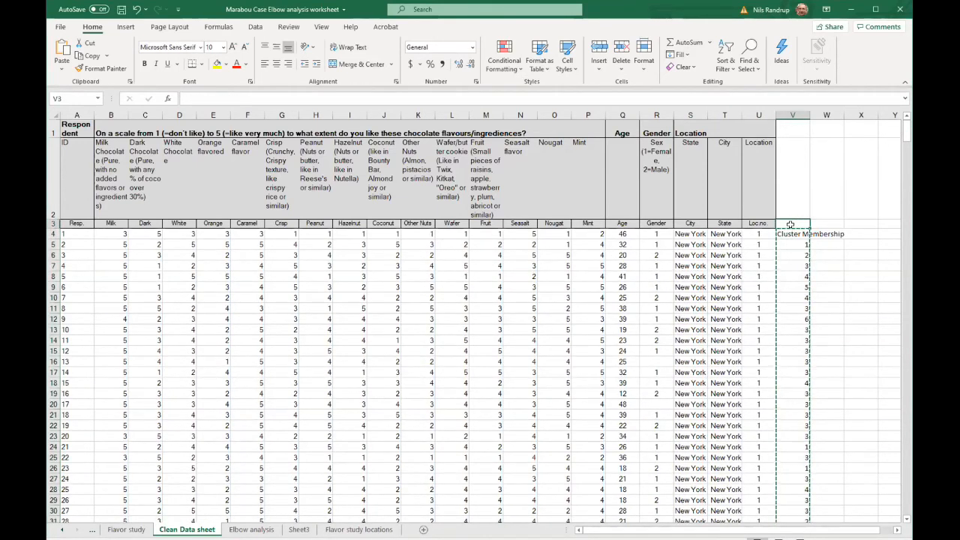
{"action": "key", "text": "ctrl+v"}
{"action": "scroll", "coordinate": [839, 422], "scroll_direction": "down", "scroll_amount": 1}
{"action": "scroll", "coordinate": [839, 422], "scroll_direction": "down", "scroll_amount": 8}
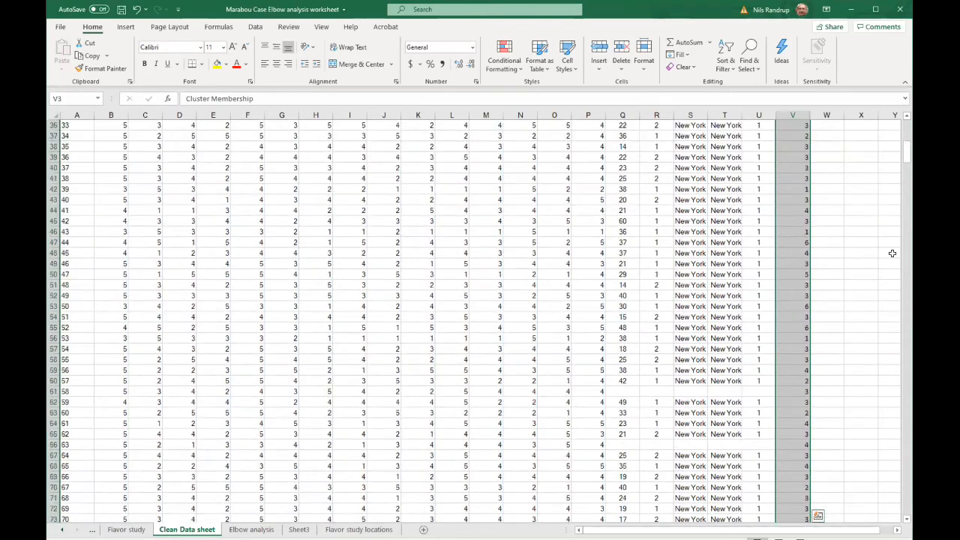
{"action": "left_click_drag", "start_coordinate": [909, 161], "coordinate": [889, 119]}
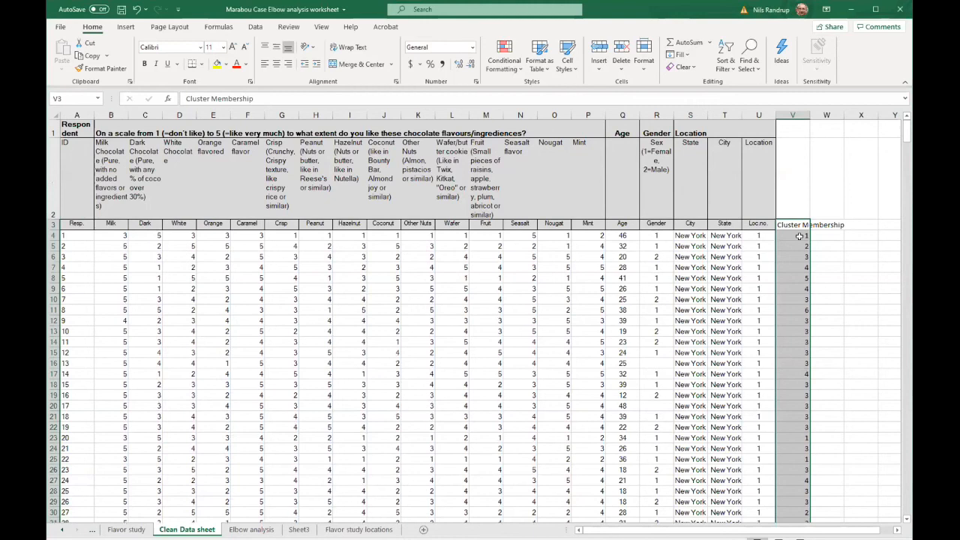
{"action": "left_click", "coordinate": [794, 204]}
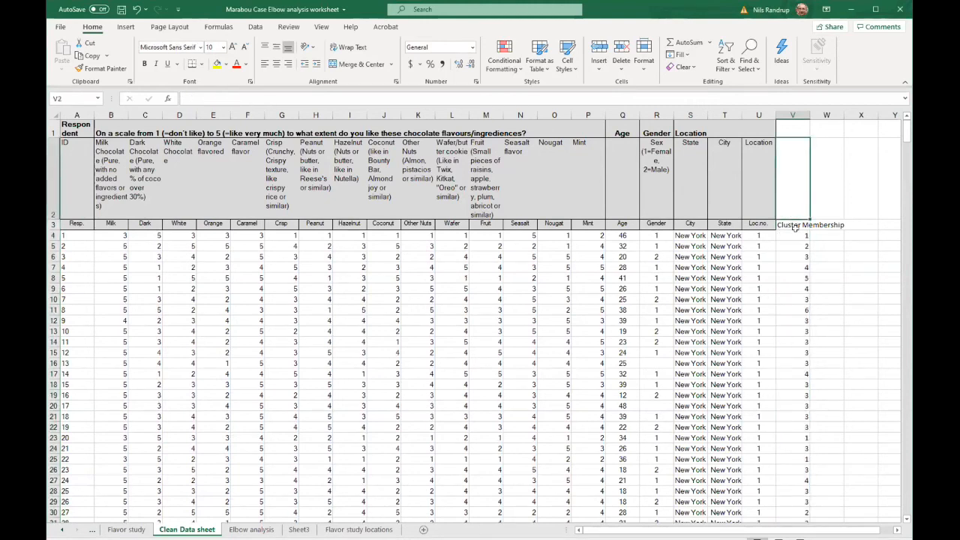
Check that the data extends to row 666, and select the full range from the row 3 headers down, including Cluster Membership.
{"action": "left_click", "coordinate": [53, 223]}
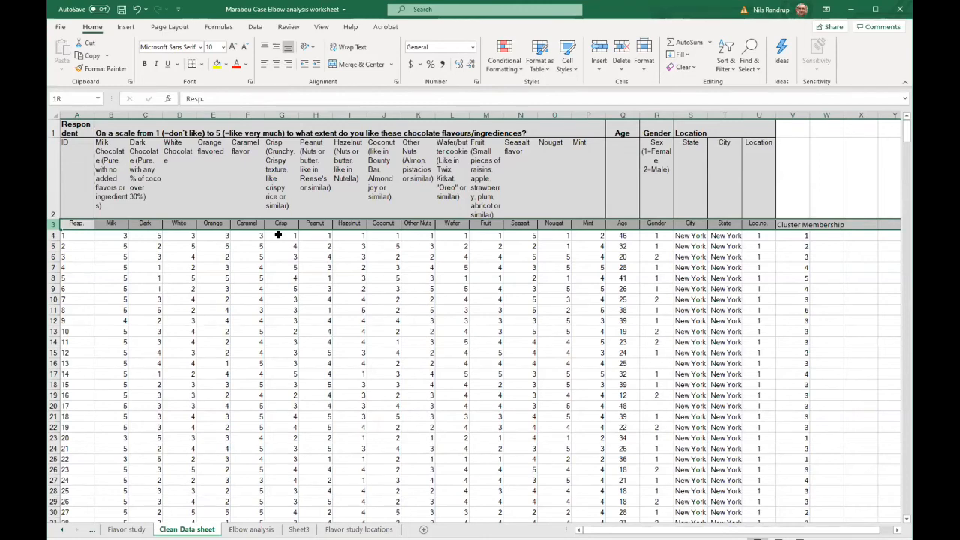
{"action": "key", "text": "ctrl+shift+Down"}
{"action": "left_click_drag", "start_coordinate": [907, 325], "coordinate": [892, 498]}
{"action": "scroll", "coordinate": [908, 498], "scroll_direction": "down", "scroll_amount": 4}
{"action": "key", "text": "ctrl+End"}
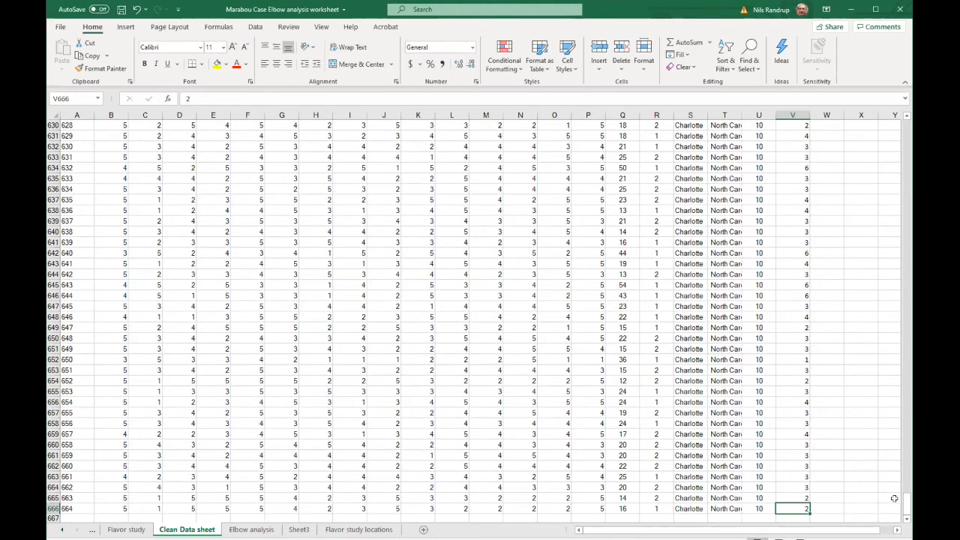
{"action": "left_click_drag", "start_coordinate": [906, 504], "coordinate": [902, 120]}
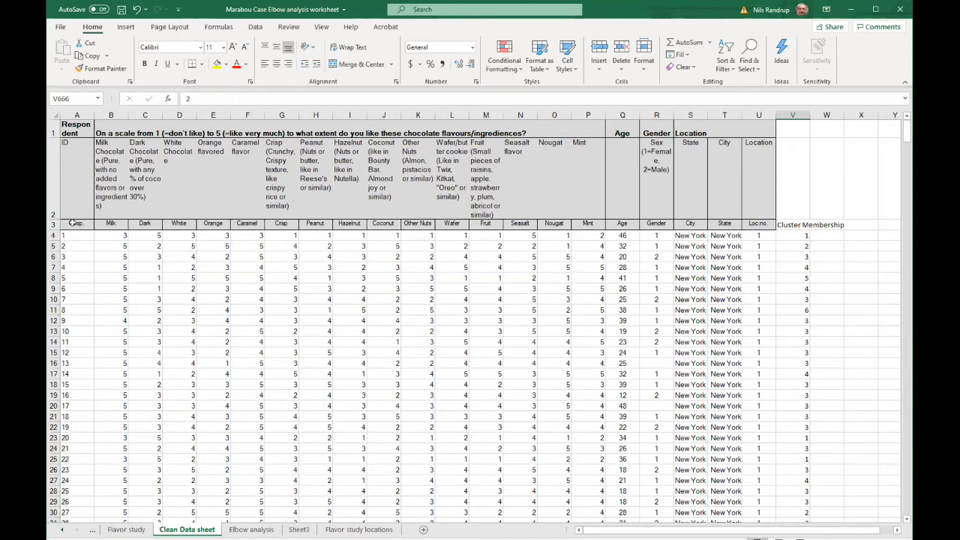
{"action": "key", "text": "ctrl+a"}
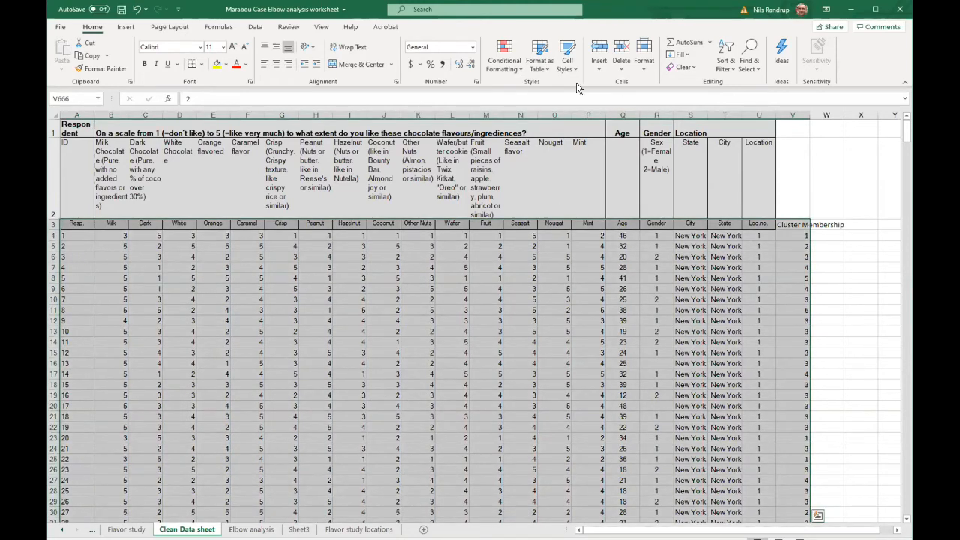
Sort the selected respondent data by Cluster Membership, smallest to largest, and look over the sorted rows back up to the headers.
{"action": "left_click", "coordinate": [256, 27]}
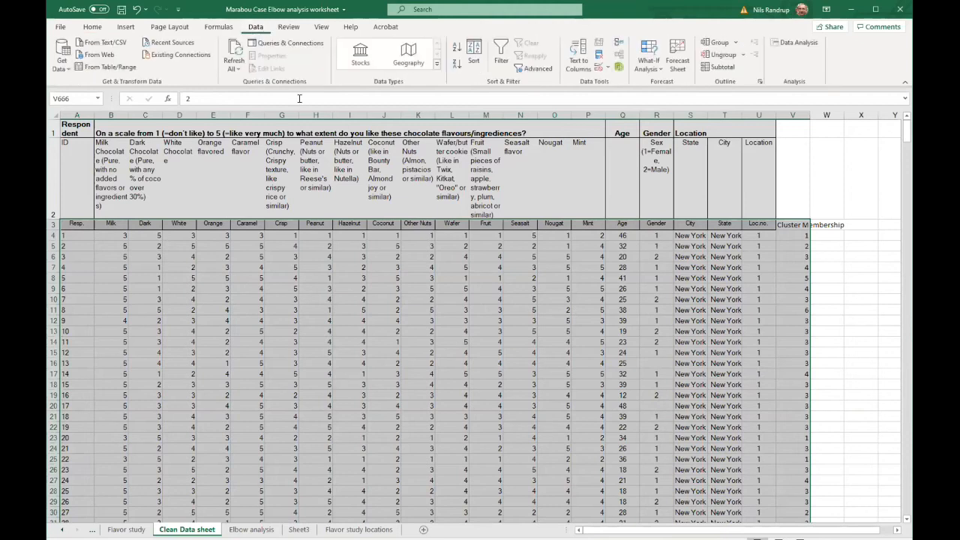
{"action": "left_click", "coordinate": [474, 56]}
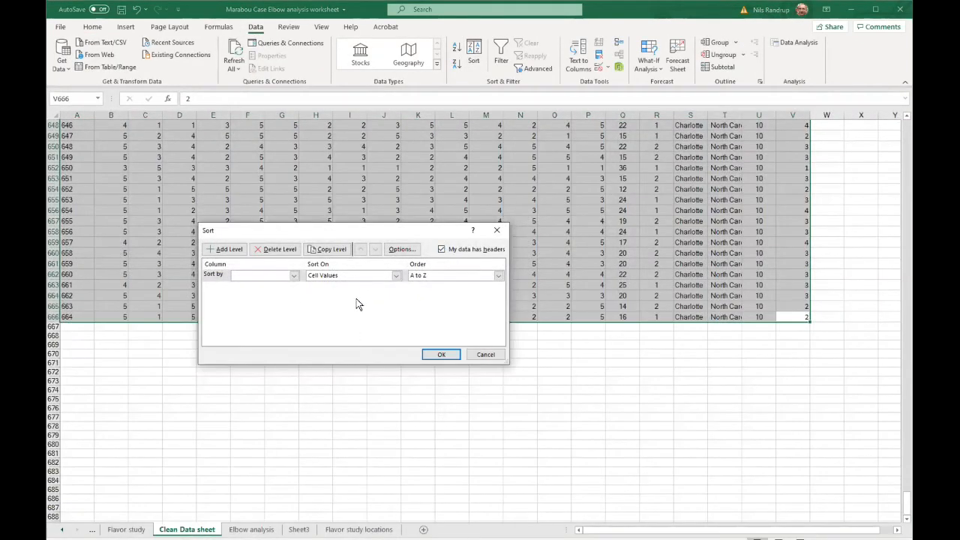
{"action": "left_click", "coordinate": [293, 275]}
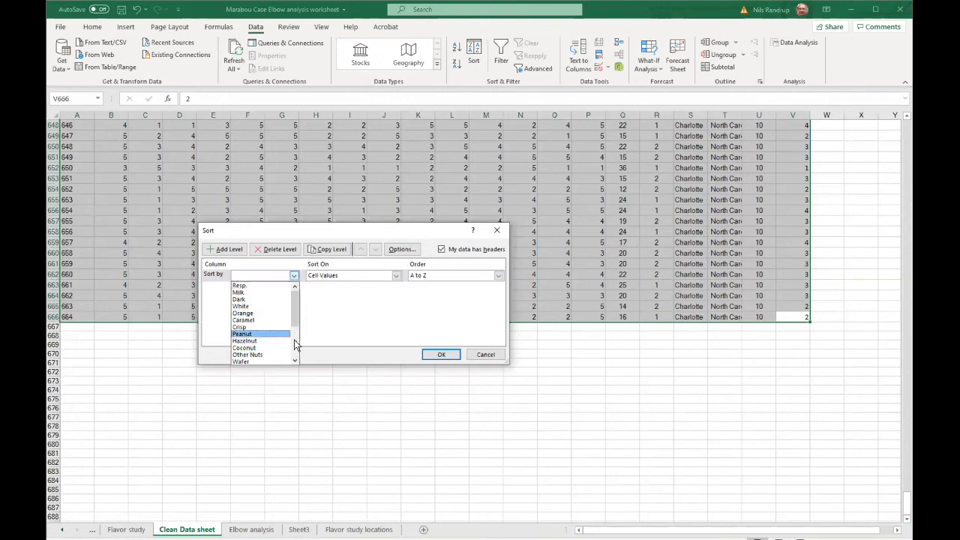
{"action": "scroll", "coordinate": [285, 353], "scroll_direction": "down", "scroll_amount": 3}
{"action": "left_click", "coordinate": [278, 360]}
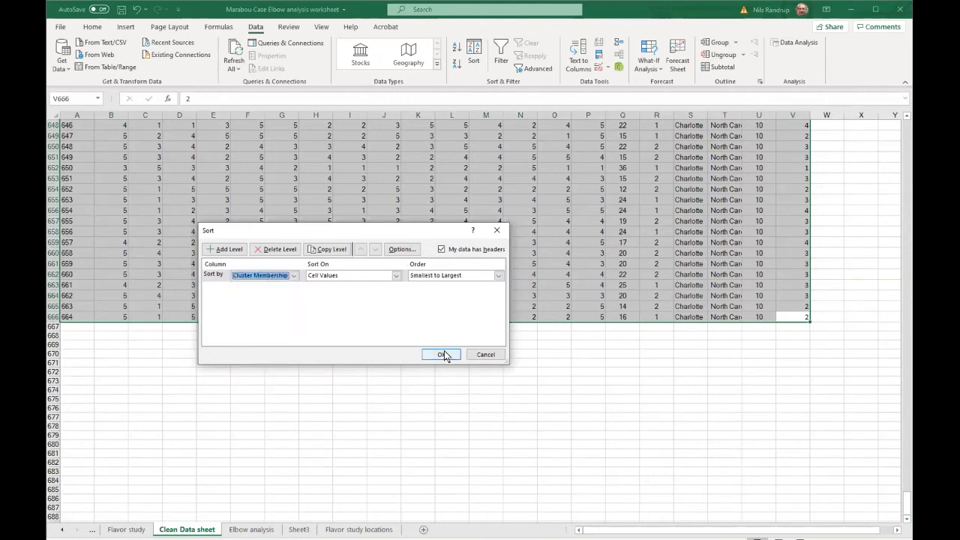
{"action": "left_click", "coordinate": [444, 355]}
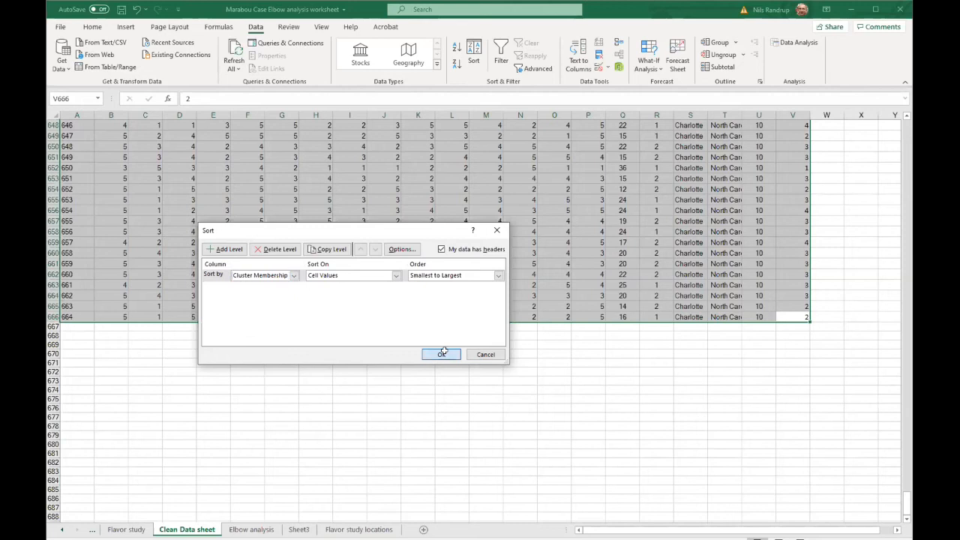
{"action": "scroll", "coordinate": [900, 405], "scroll_direction": "up", "scroll_amount": 10}
{"action": "scroll", "coordinate": [893, 131], "scroll_direction": "up", "scroll_amount": 20}
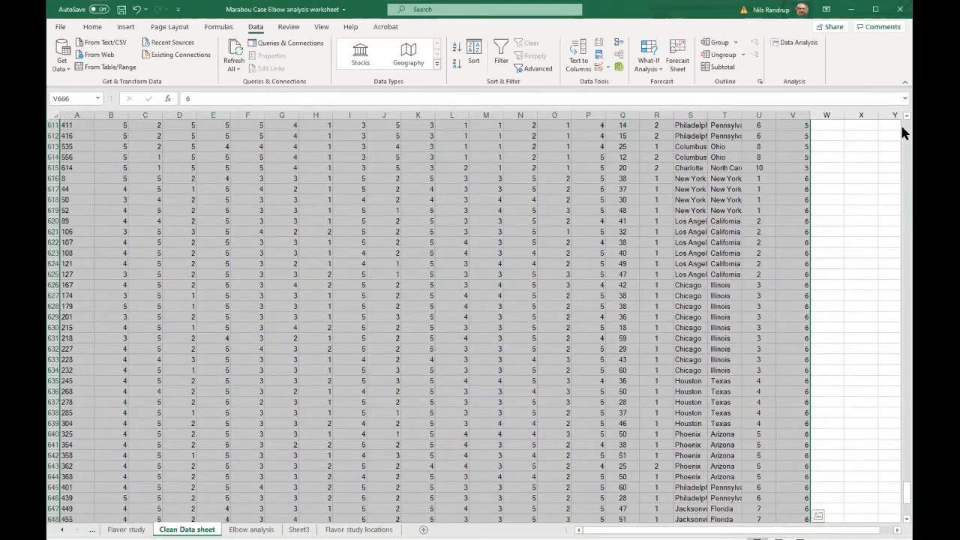
{"action": "scroll", "coordinate": [850, 215], "scroll_direction": "up", "scroll_amount": 20}
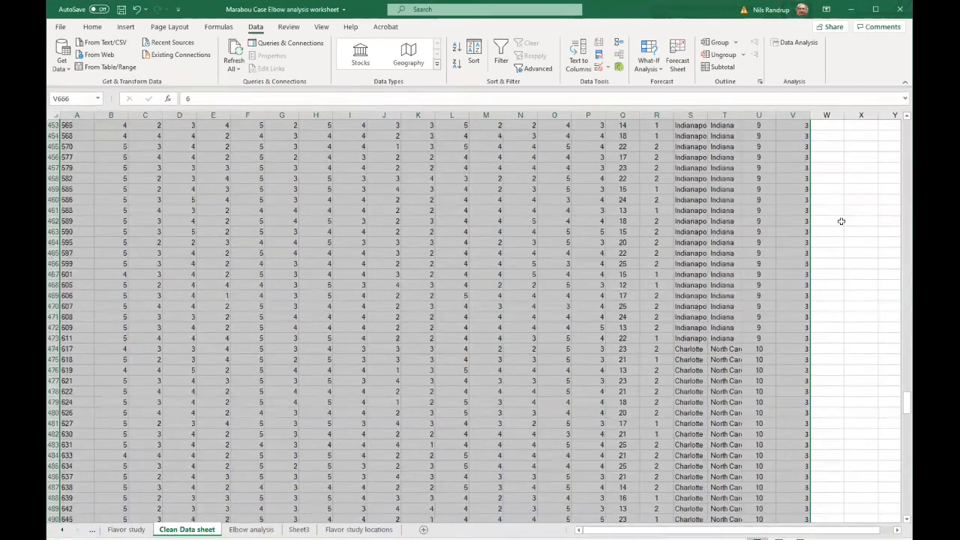
{"action": "left_click_drag", "start_coordinate": [907, 355], "coordinate": [907, 131]}
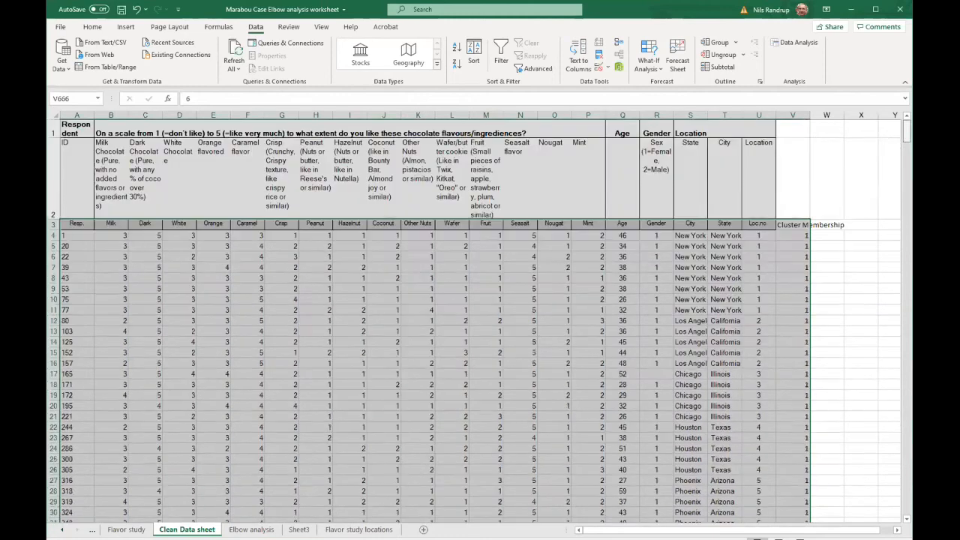
{"action": "left_click", "coordinate": [826, 278]}
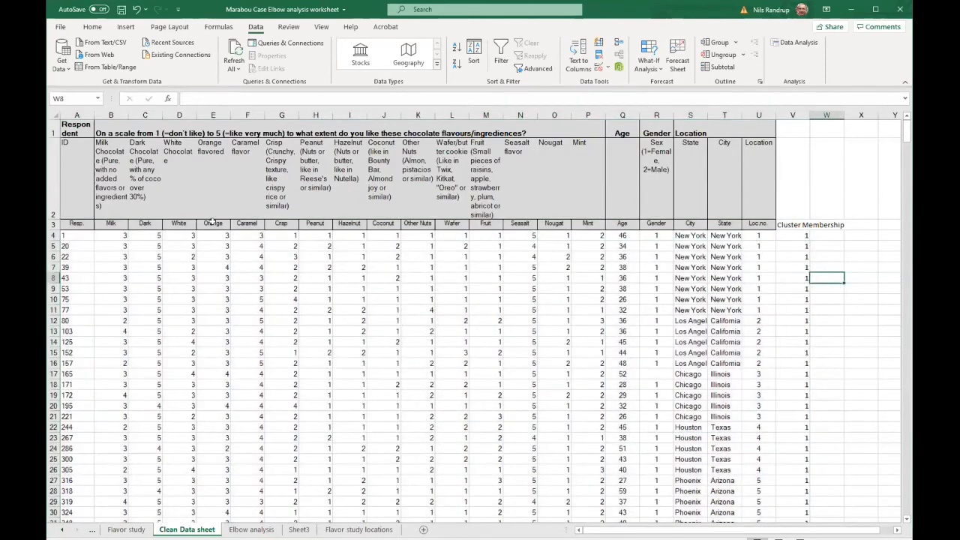
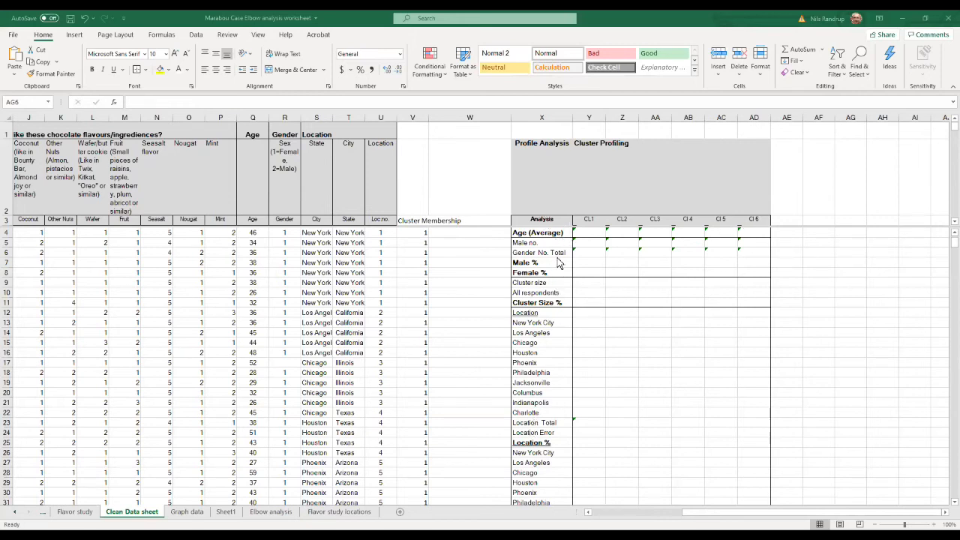
Set the font colour of the Age (Average) results in Y4:AD4 to black so the hidden values can be read.
{"action": "left_click", "coordinate": [539, 234]}
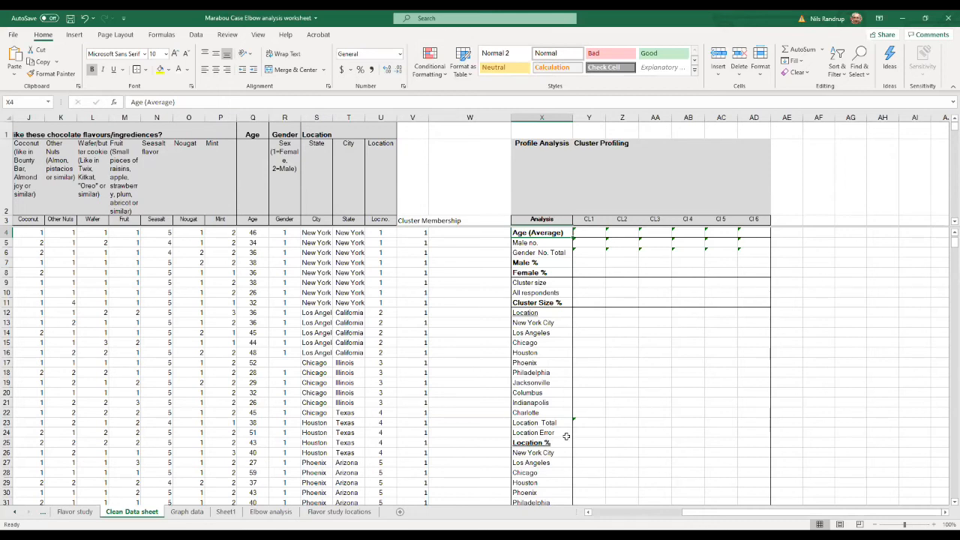
{"action": "scroll", "coordinate": [566, 436], "scroll_direction": "down", "scroll_amount": 2}
{"action": "scroll", "coordinate": [566, 437], "scroll_direction": "up", "scroll_amount": 2}
{"action": "left_click_drag", "start_coordinate": [587, 233], "coordinate": [761, 232]}
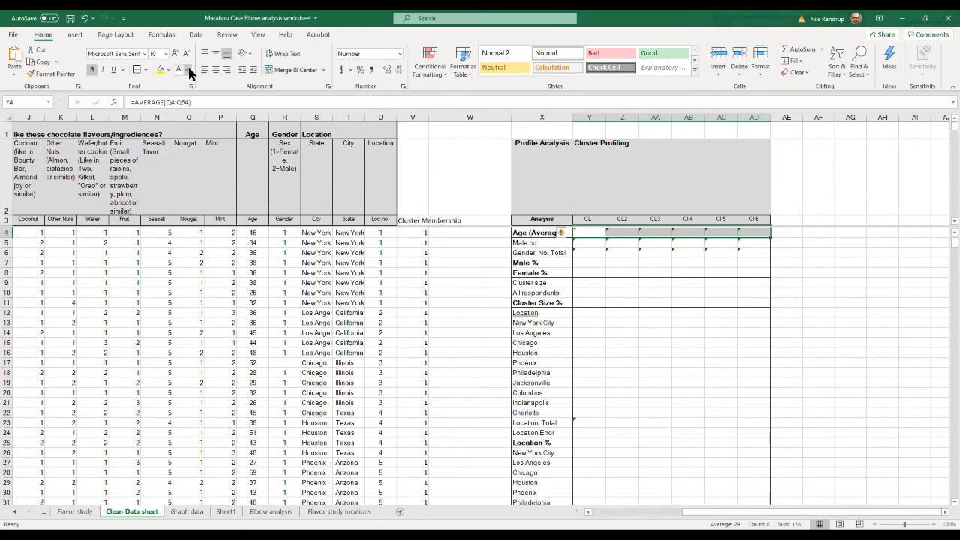
{"action": "left_click", "coordinate": [599, 250]}
Examine the CL1 average age formula in Y4 and compare its Age range with the Cluster Membership rows, leaving the formula as it is.
{"action": "left_click", "coordinate": [594, 234]}
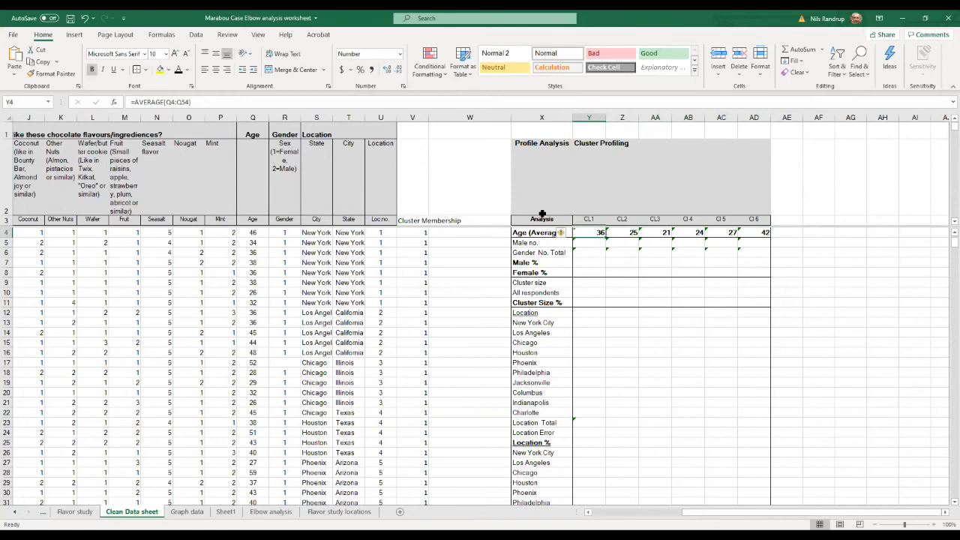
{"action": "left_click", "coordinate": [251, 98]}
{"action": "left_click_drag", "start_coordinate": [193, 102], "coordinate": [130, 101]}
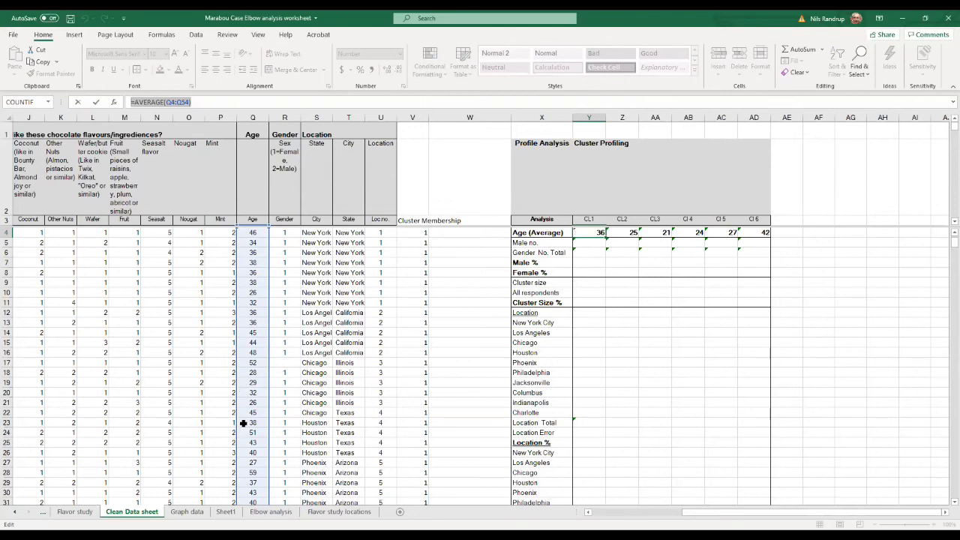
{"action": "scroll", "coordinate": [247, 398], "scroll_direction": "down", "scroll_amount": 12}
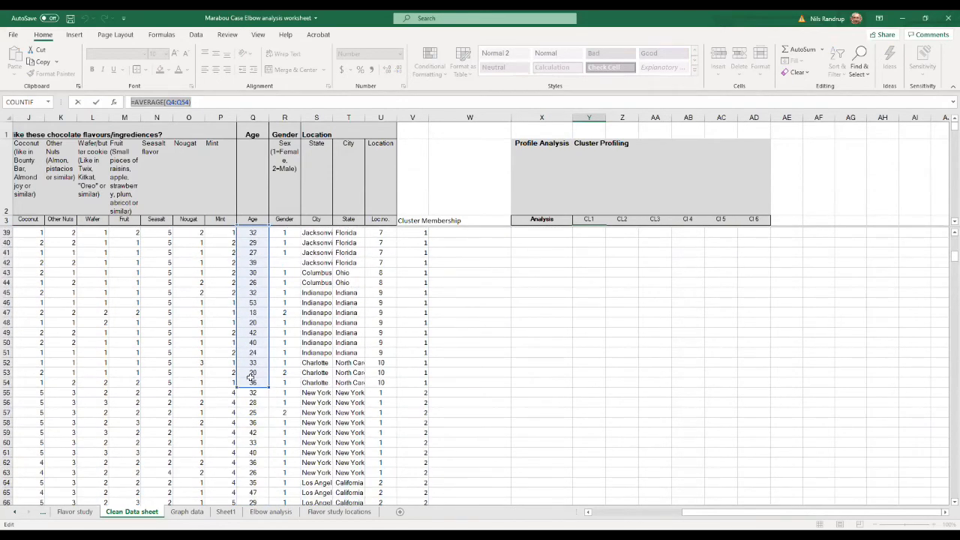
{"action": "scroll", "coordinate": [252, 380], "scroll_direction": "up", "scroll_amount": 2}
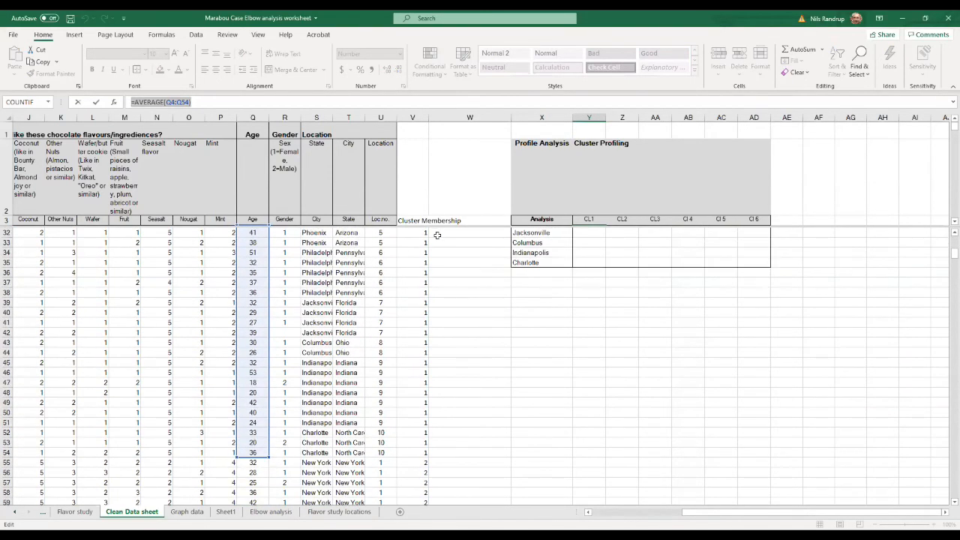
{"action": "type", "text": "="}
{"action": "left_click", "coordinate": [420, 451]}
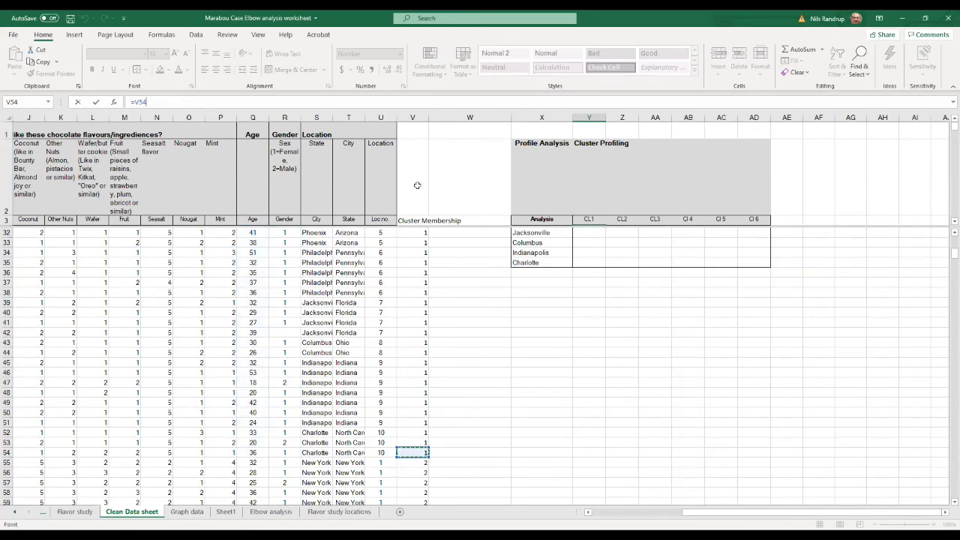
{"action": "key", "text": "Escape"}
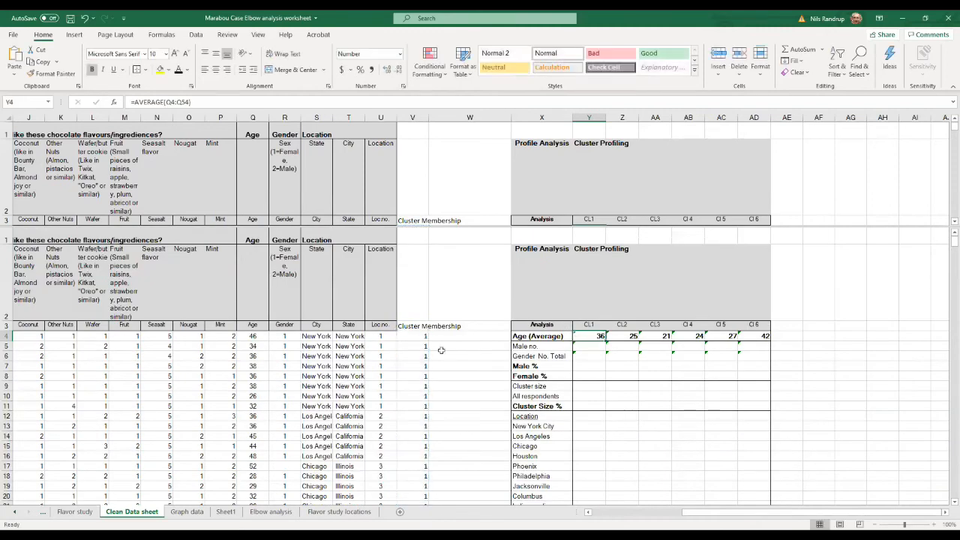
{"action": "left_click", "coordinate": [628, 336]}
{"action": "left_click", "coordinate": [595, 341]}
{"action": "left_click", "coordinate": [638, 366]}
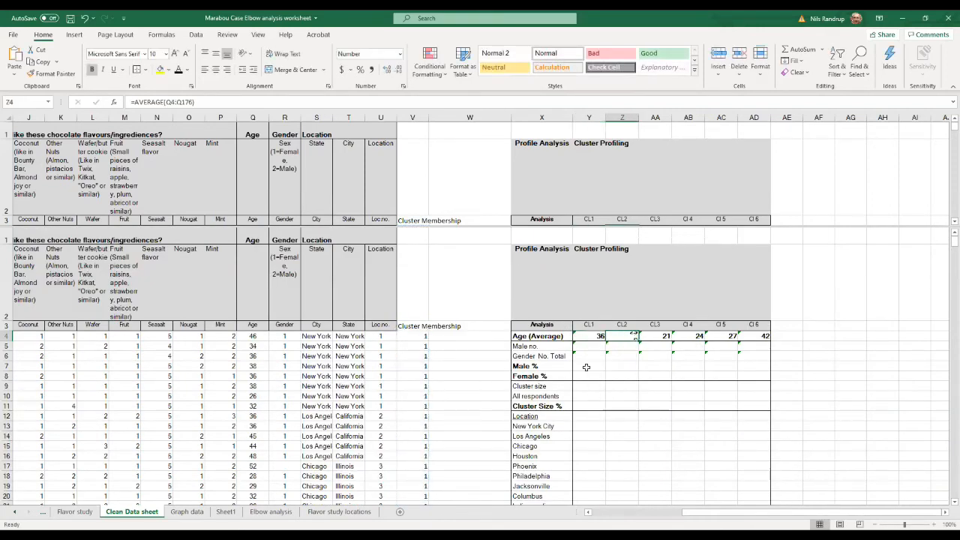
{"action": "left_click", "coordinate": [85, 18]}
{"action": "left_click", "coordinate": [623, 369]}
Review the average age formulas for CL1 in Y4 and CL2 in Z4 without altering them.
{"action": "left_click", "coordinate": [600, 335]}
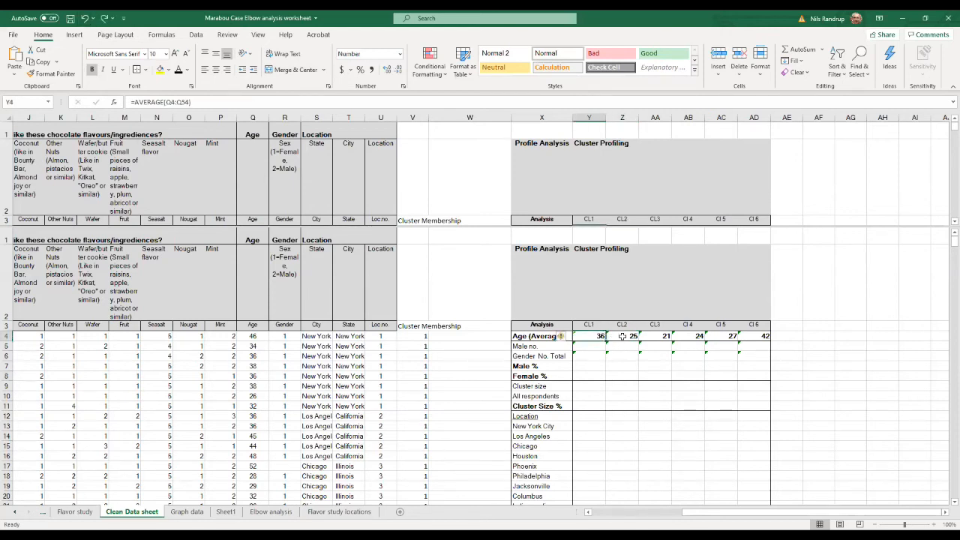
{"action": "left_click_drag", "start_coordinate": [192, 101], "coordinate": [132, 100]}
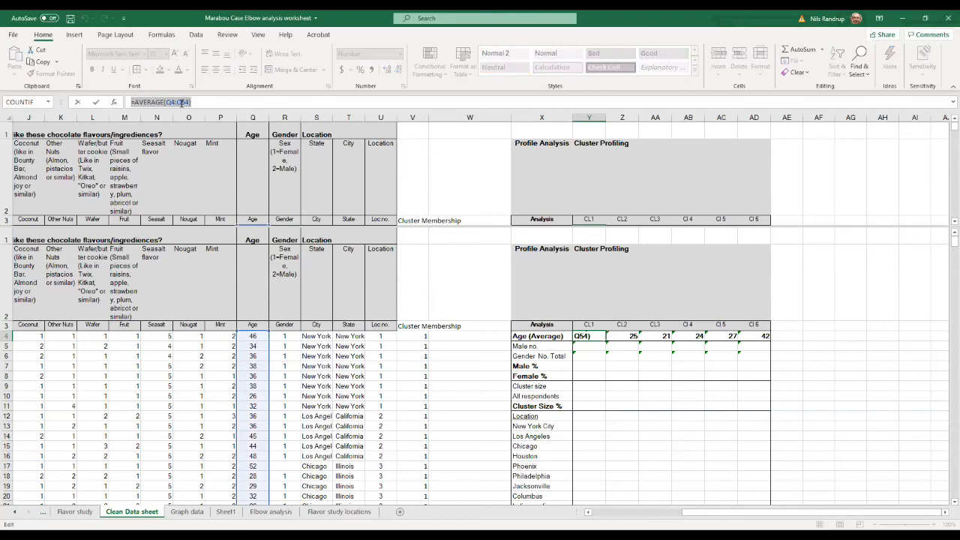
{"action": "key", "text": "Escape"}
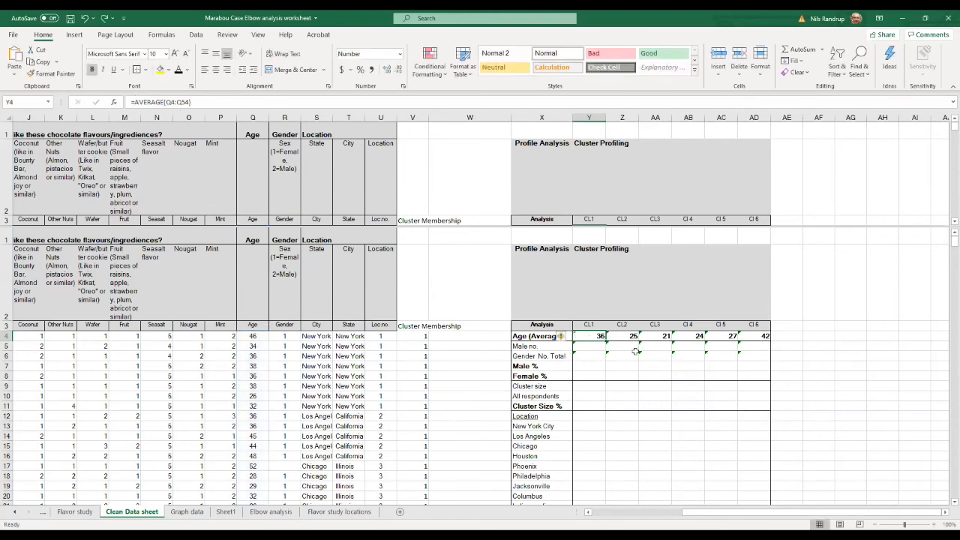
{"action": "left_click", "coordinate": [621, 336]}
{"action": "left_click", "coordinate": [198, 101]}
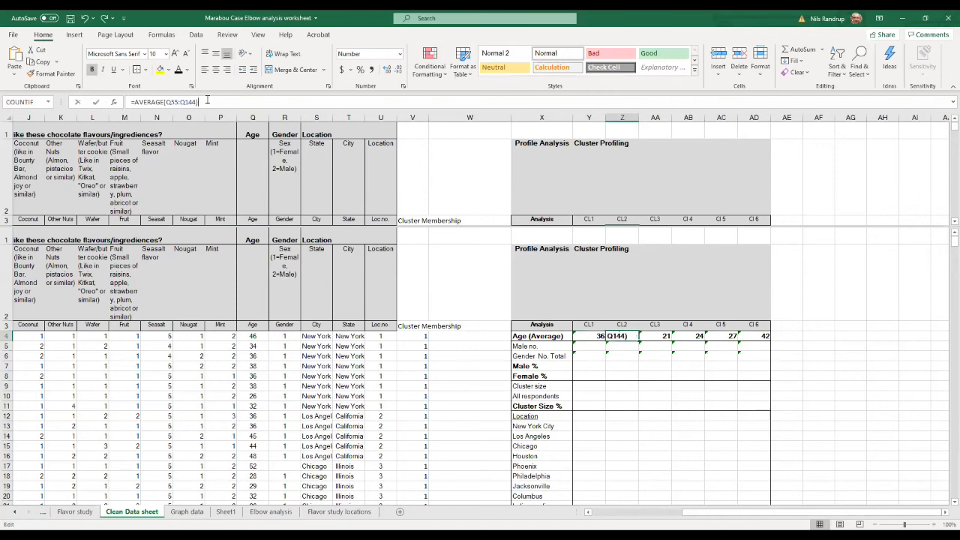
{"action": "left_click", "coordinate": [847, 386]}
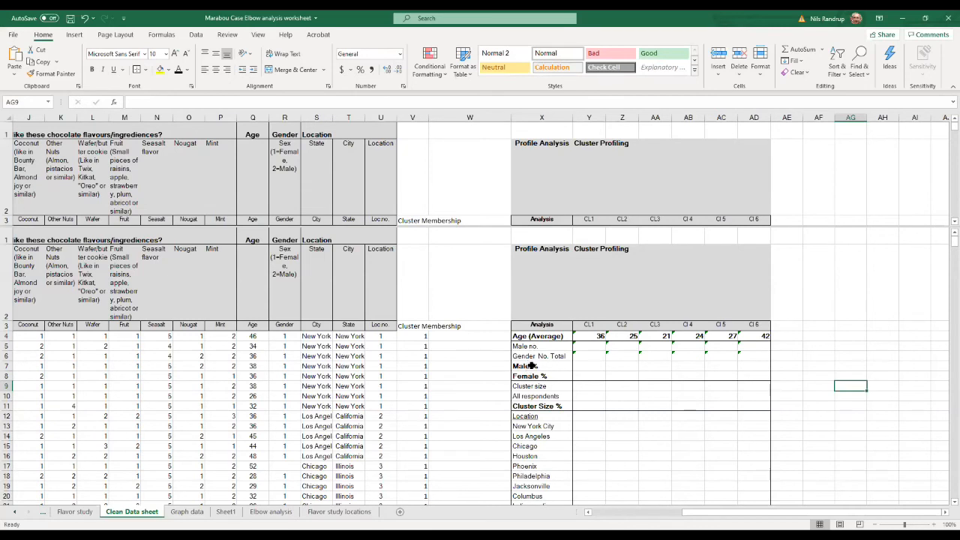
Set the font colour of the gender results in Y5:AD8, from Male no. to Female %, to black.
{"action": "left_click", "coordinate": [599, 347]}
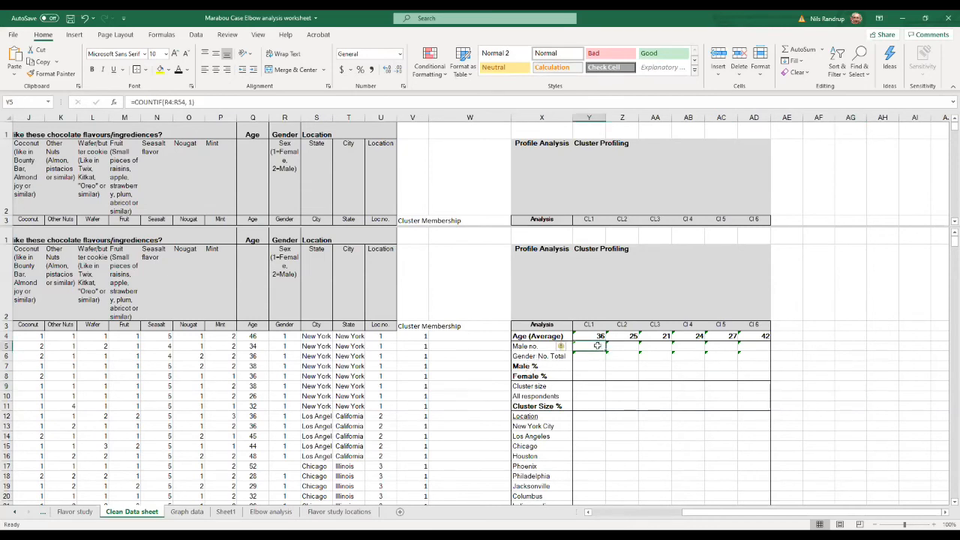
{"action": "left_click_drag", "start_coordinate": [594, 346], "coordinate": [756, 379]}
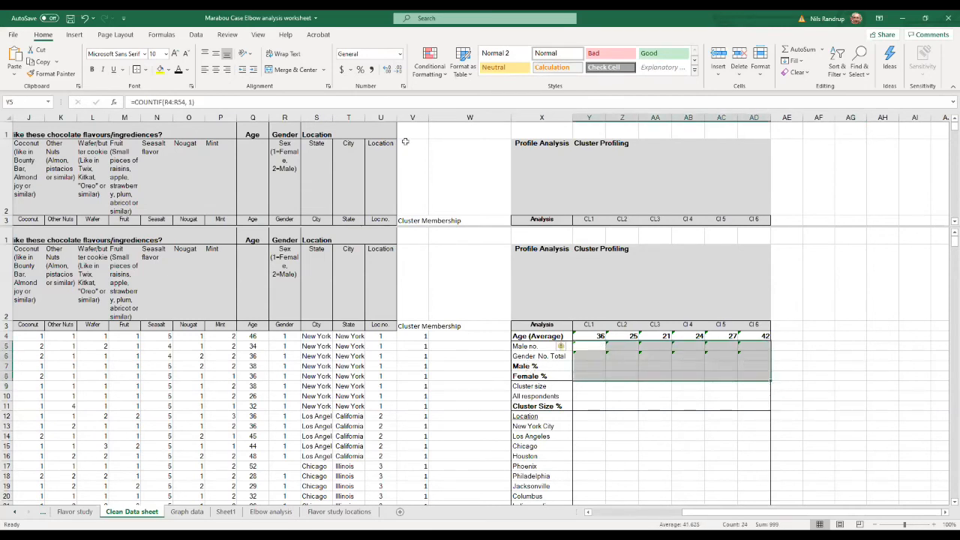
{"action": "left_click", "coordinate": [180, 69]}
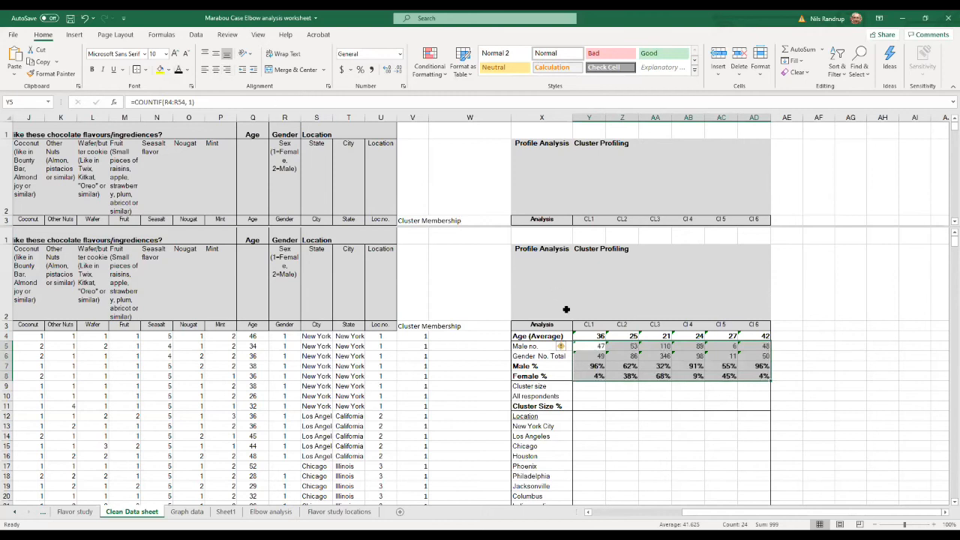
Examine the CL1 Male no. formula in Y5 against the Gender column, leave it unchanged, and view the Gender No. Total formula in Y6.
{"action": "left_click", "coordinate": [597, 347]}
{"action": "left_click_drag", "start_coordinate": [195, 102], "coordinate": [129, 102]}
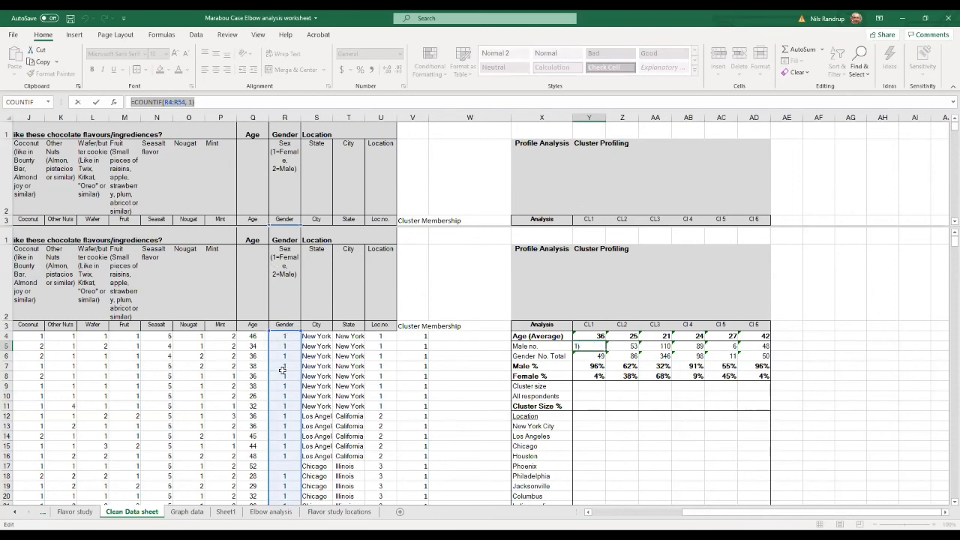
{"action": "scroll", "coordinate": [280, 367], "scroll_direction": "down", "scroll_amount": 3}
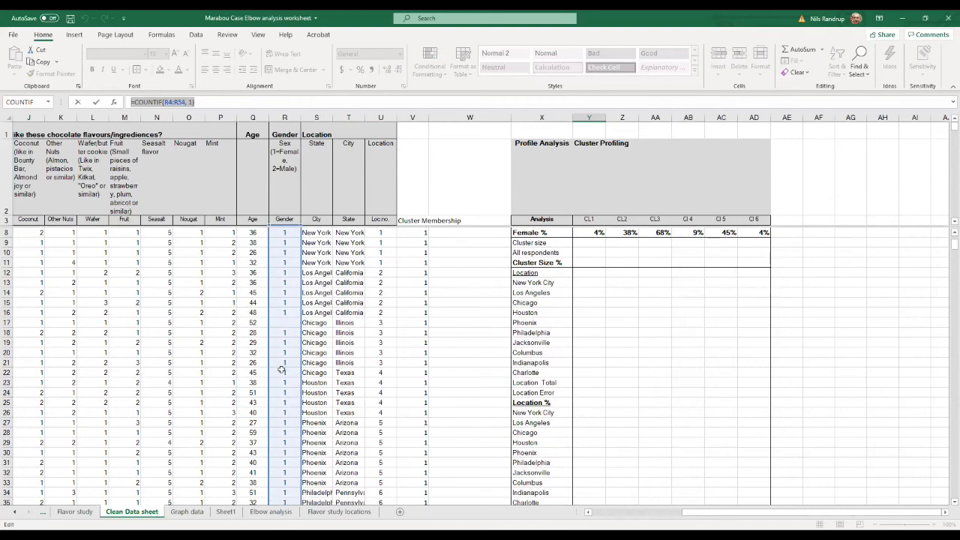
{"action": "scroll", "coordinate": [280, 368], "scroll_direction": "up", "scroll_amount": 3}
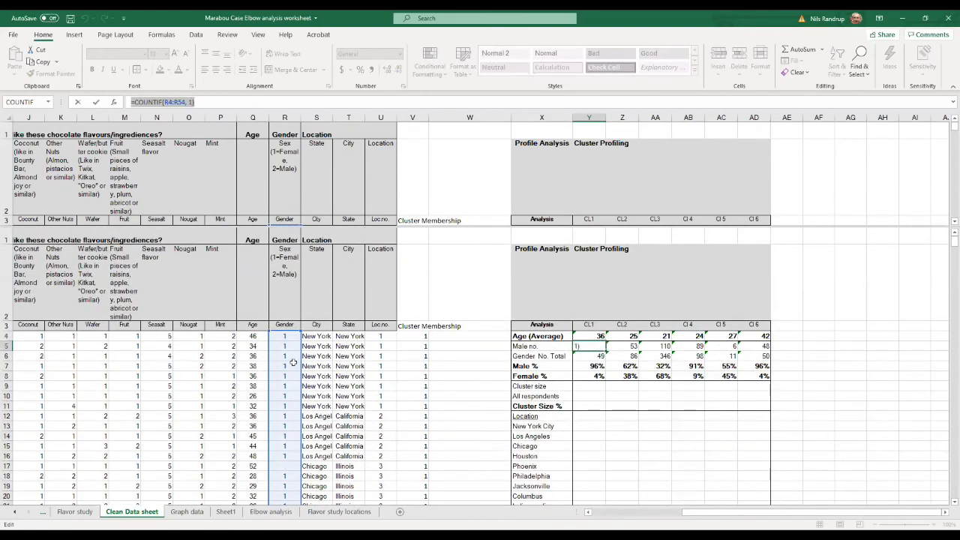
{"action": "scroll", "coordinate": [288, 352], "scroll_direction": "down", "scroll_amount": 11}
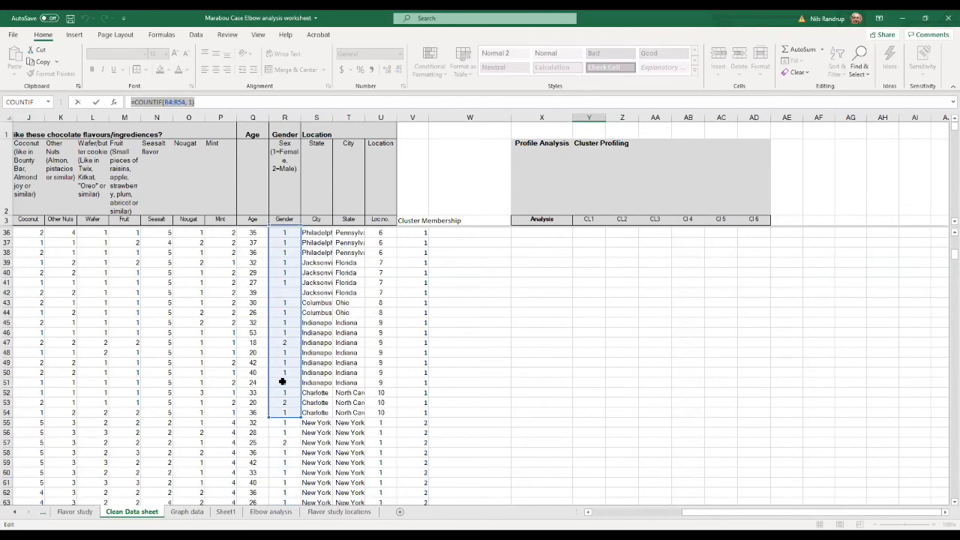
{"action": "scroll", "coordinate": [284, 365], "scroll_direction": "up", "scroll_amount": 12}
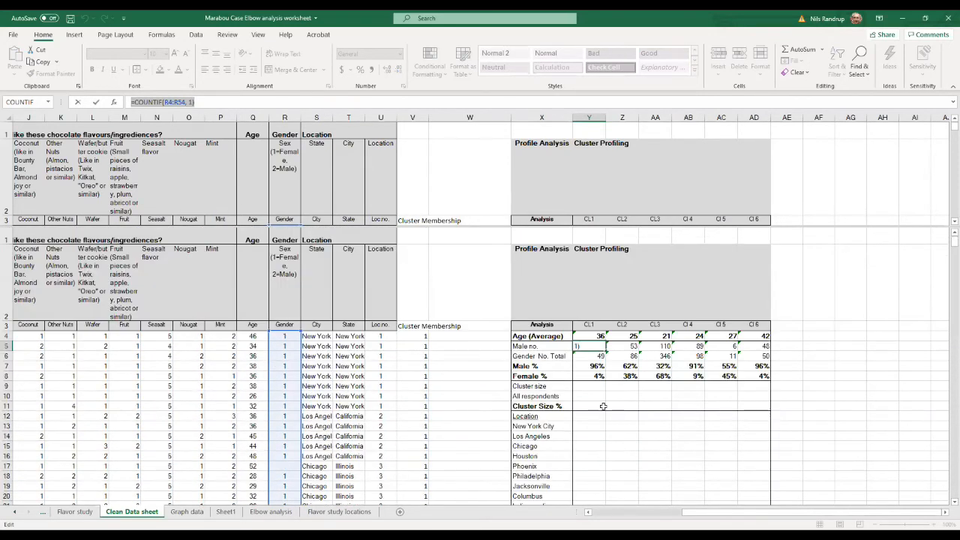
{"action": "left_click", "coordinate": [654, 396]}
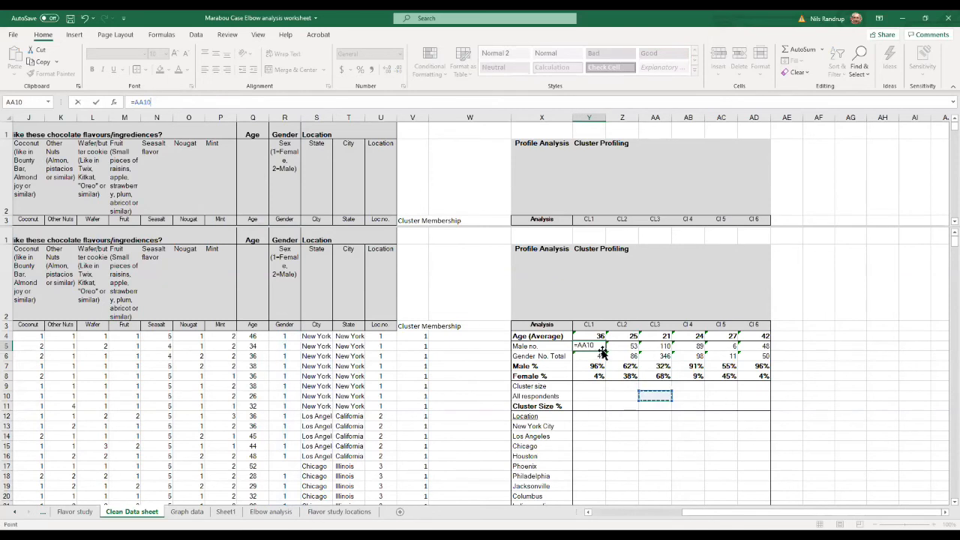
{"action": "key", "text": "Escape"}
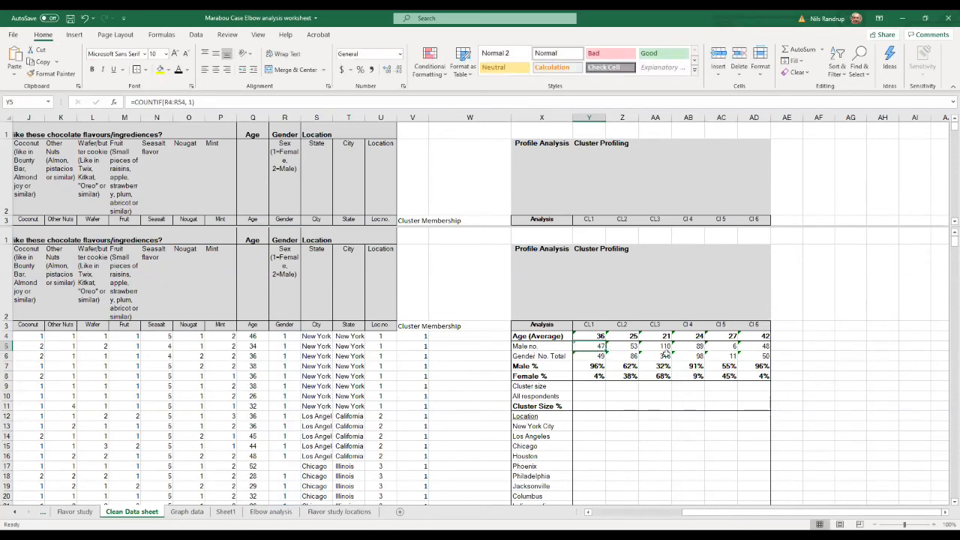
{"action": "left_click", "coordinate": [595, 357]}
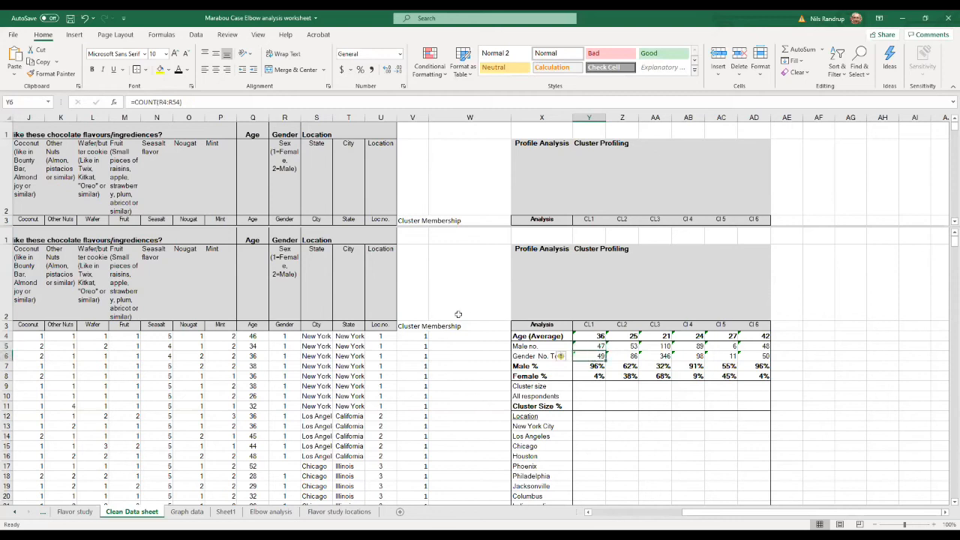
Review the CL1 formulas for Gender No. Total, Male % and Female % in Y6:Y8 without altering them.
{"action": "left_click", "coordinate": [208, 102]}
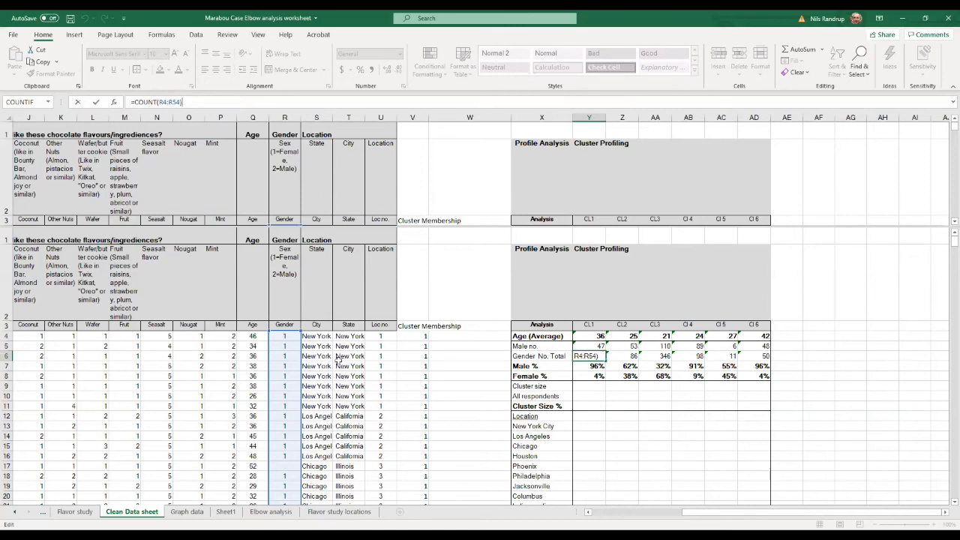
{"action": "key", "text": "Return"}
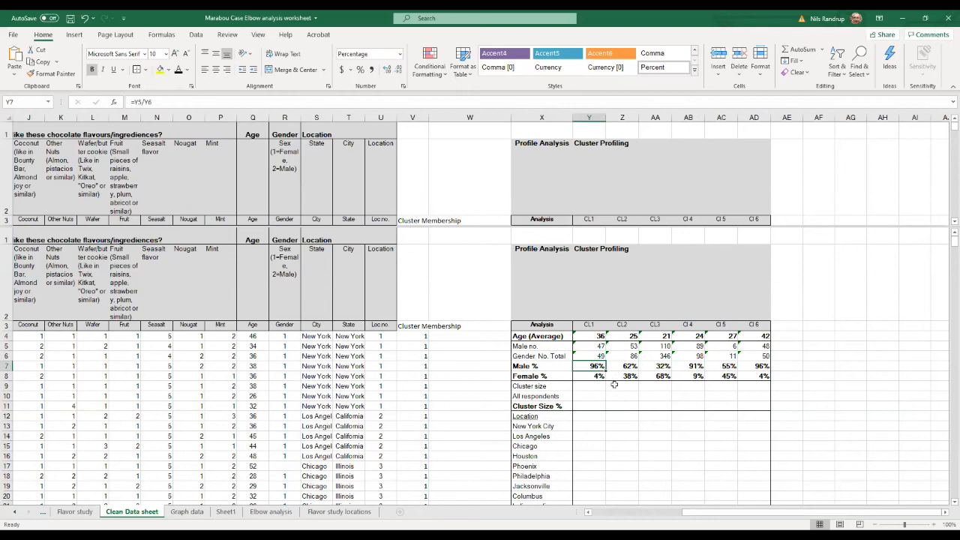
{"action": "triple_click", "coordinate": [162, 103]}
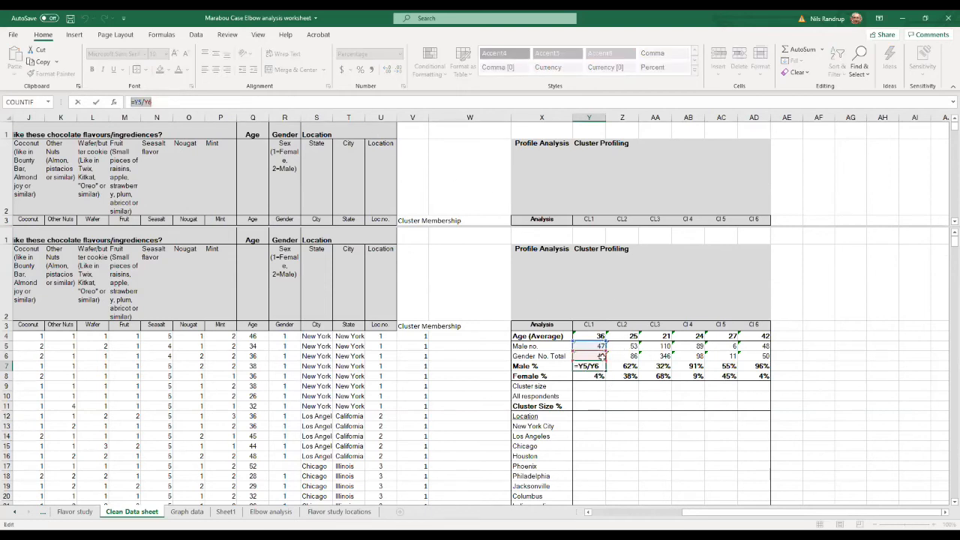
{"action": "left_click", "coordinate": [883, 395]}
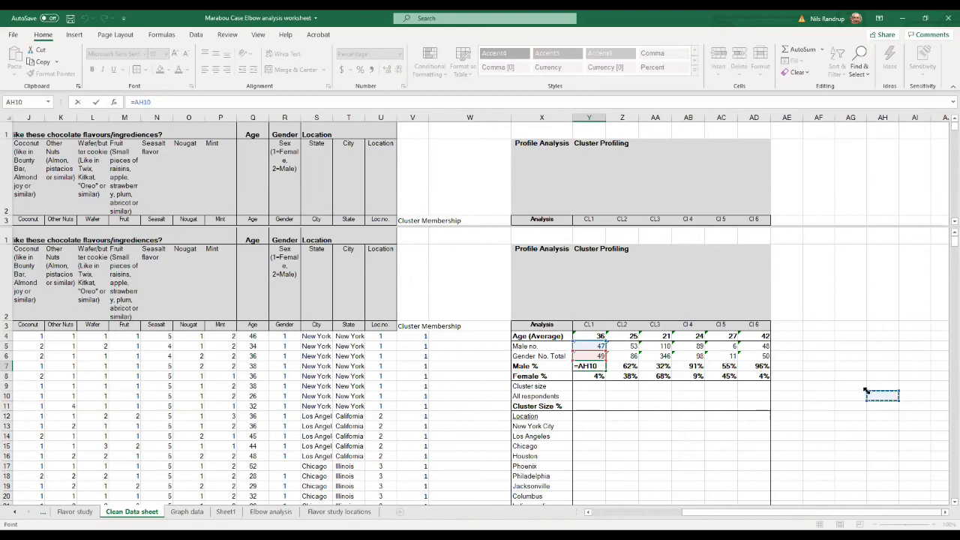
{"action": "key", "text": "Escape"}
{"action": "left_click", "coordinate": [596, 376]}
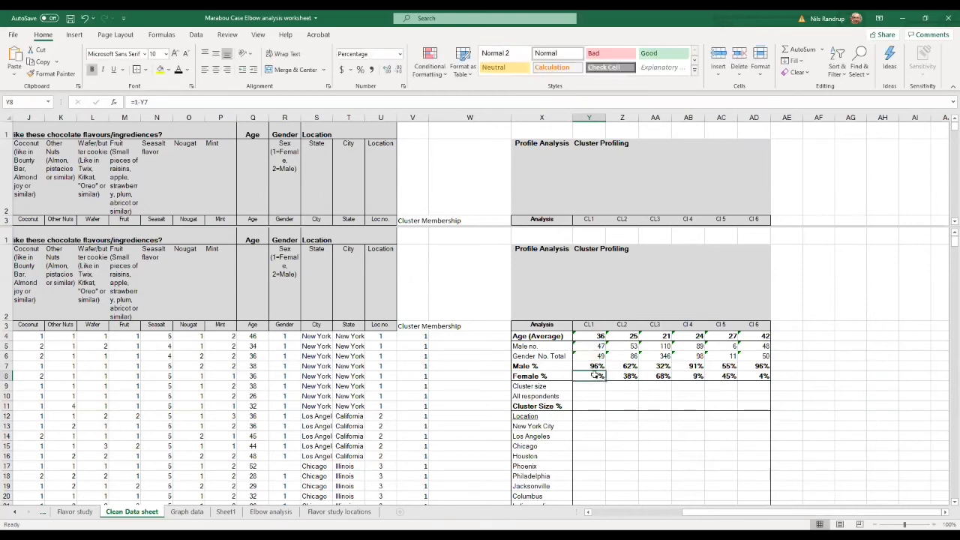
{"action": "triple_click", "coordinate": [171, 101]}
{"action": "key", "text": "Escape"}
Set the font colour of the cluster size results in Y9:AD11, from Cluster size to Cluster Size %, to black.
{"action": "left_click_drag", "start_coordinate": [594, 390], "coordinate": [754, 406]}
{"action": "left_click", "coordinate": [179, 69]}
{"action": "left_click", "coordinate": [851, 376]}
Examine the CL1 Cluster size formula in Y9 against the Cluster Membership column, leaving the formula as it is.
{"action": "left_click", "coordinate": [588, 390]}
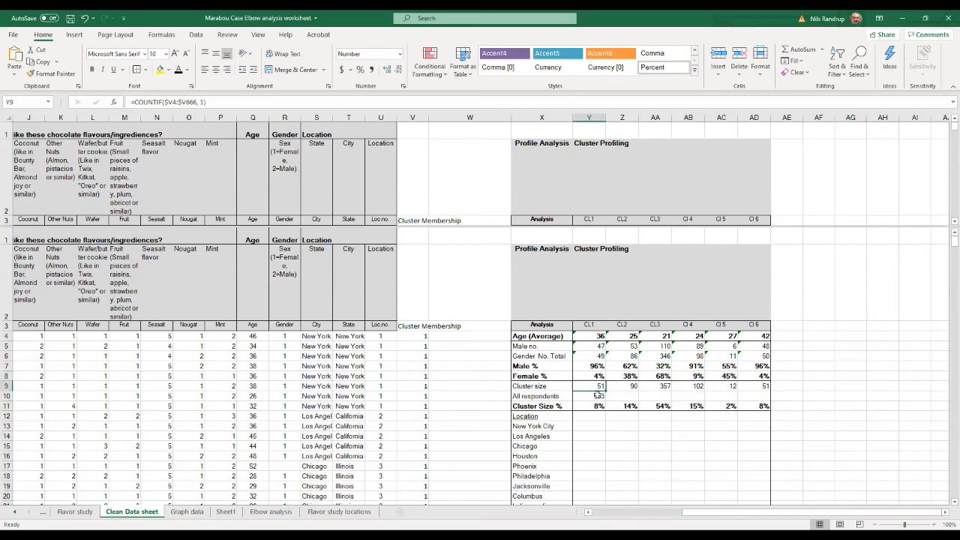
{"action": "left_click", "coordinate": [229, 102]}
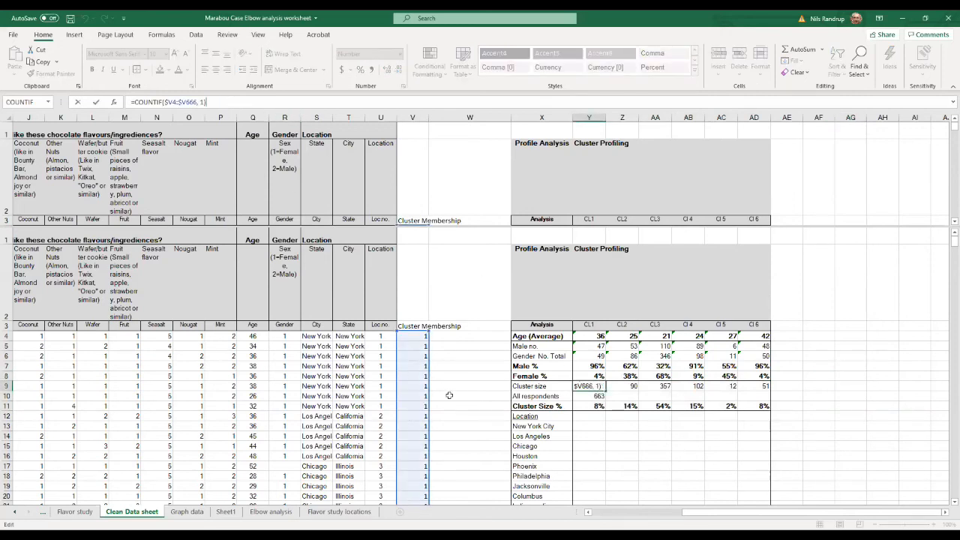
{"action": "scroll", "coordinate": [422, 379], "scroll_direction": "down", "scroll_amount": 20}
{"action": "scroll", "coordinate": [422, 379], "scroll_direction": "up", "scroll_amount": 20}
{"action": "key", "text": "Return"}
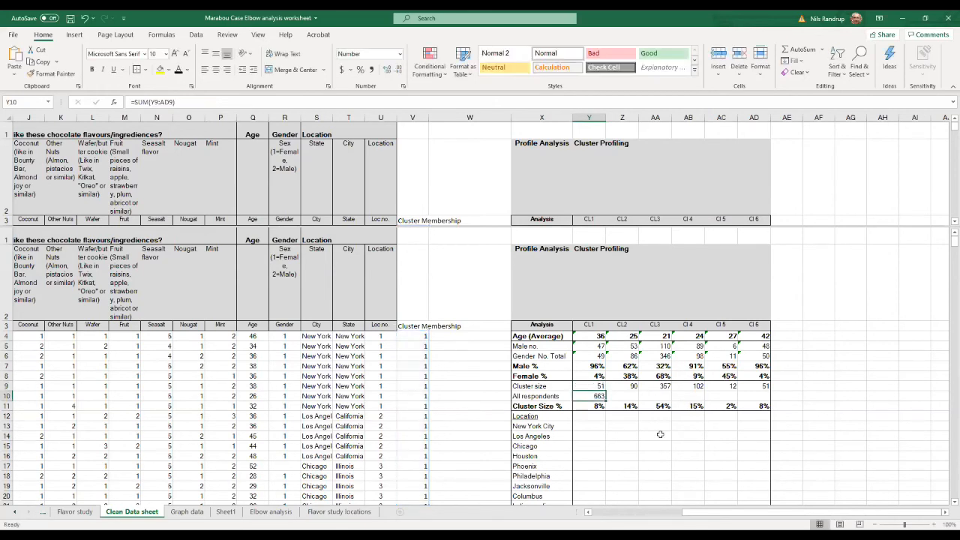
Compare the cluster number criterion in the Cluster size formulas for CL2 in Z9 and CL3 in AA9, keeping both formulas.
{"action": "left_click", "coordinate": [621, 386]}
{"action": "left_click", "coordinate": [203, 102]}
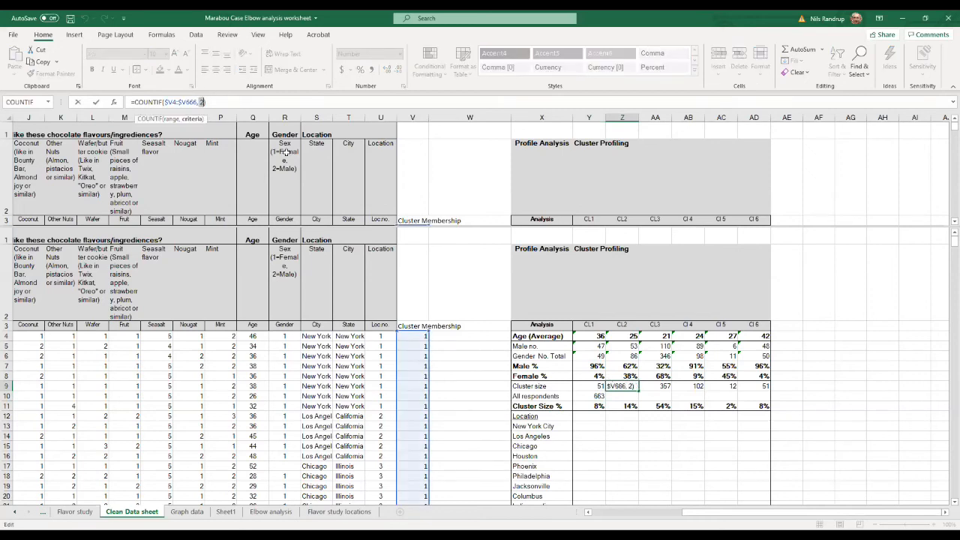
{"action": "key", "text": "Escape"}
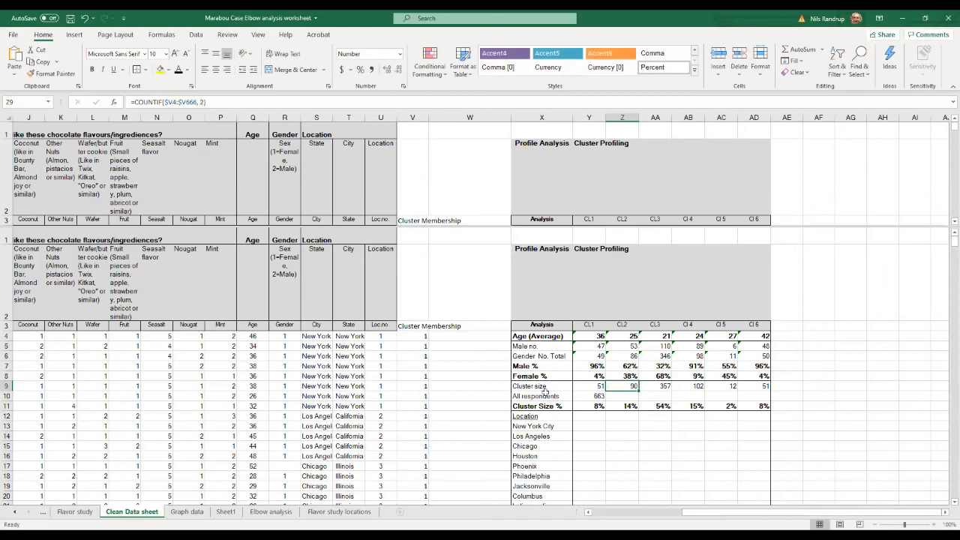
{"action": "left_click", "coordinate": [668, 385]}
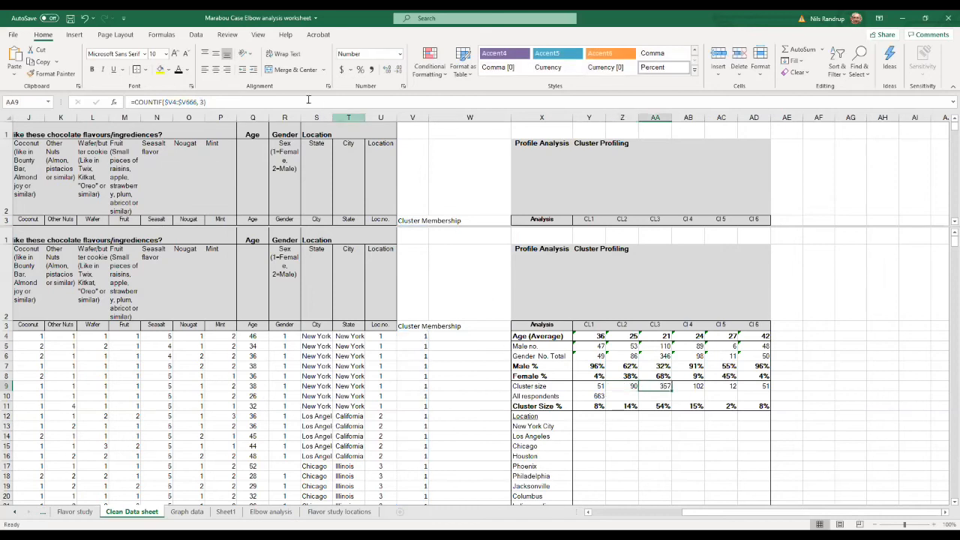
{"action": "left_click", "coordinate": [201, 102]}
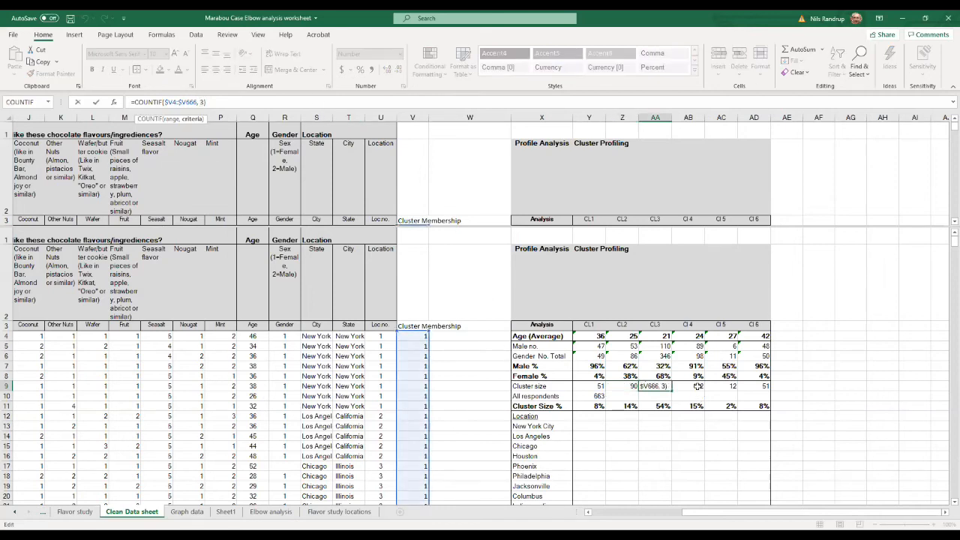
{"action": "key", "text": "ctrl+Return"}
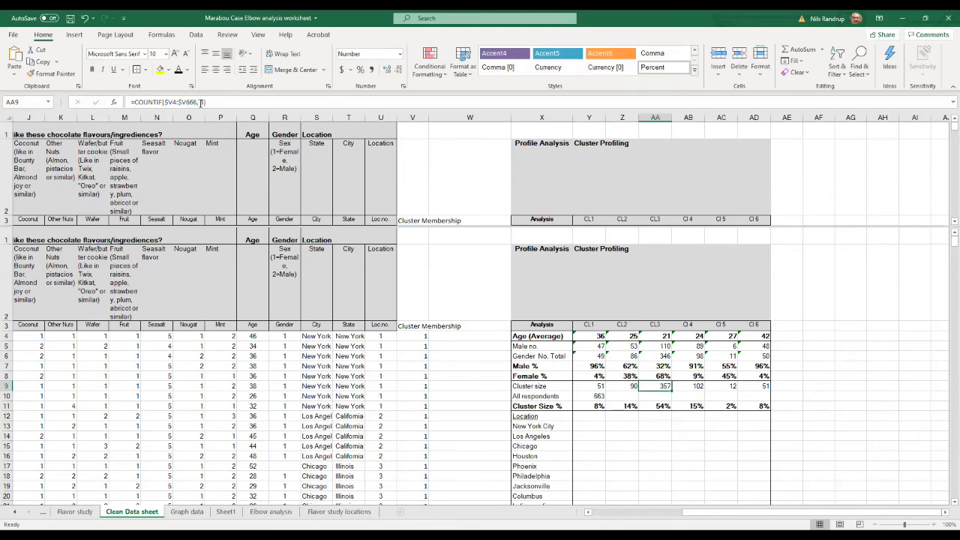
Review the All respondents sum formula in Y10 and the cells it adds up, without changing it.
{"action": "left_click", "coordinate": [598, 396]}
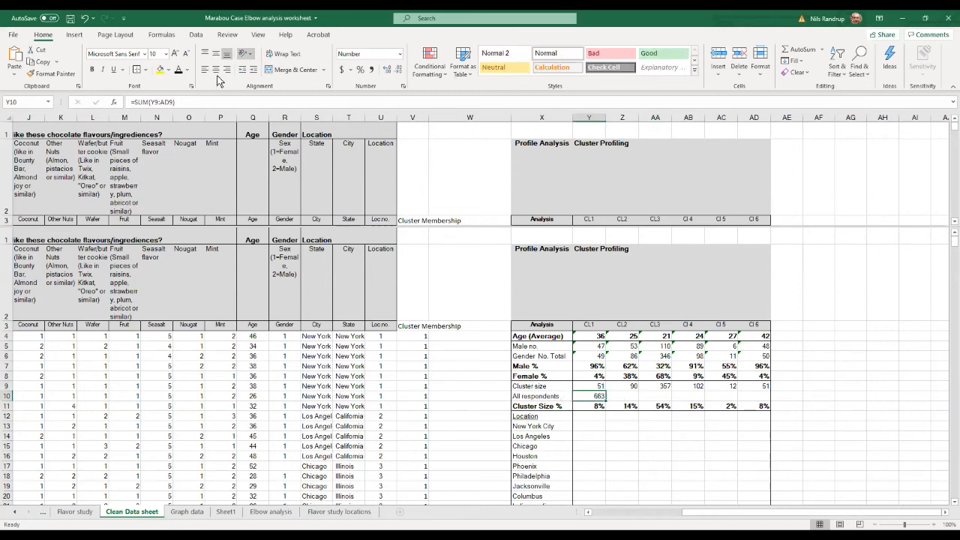
{"action": "left_click", "coordinate": [196, 95]}
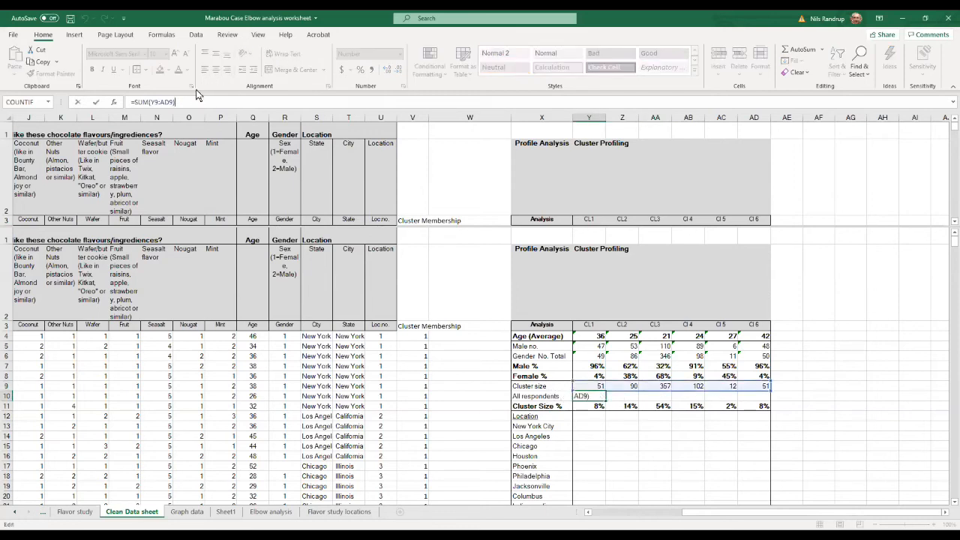
{"action": "left_click", "coordinate": [873, 390]}
Examine the Cluster Size % formulas for CL1 in Y11 and CL2 in Z11, leaving both unchanged.
{"action": "left_click", "coordinate": [598, 406]}
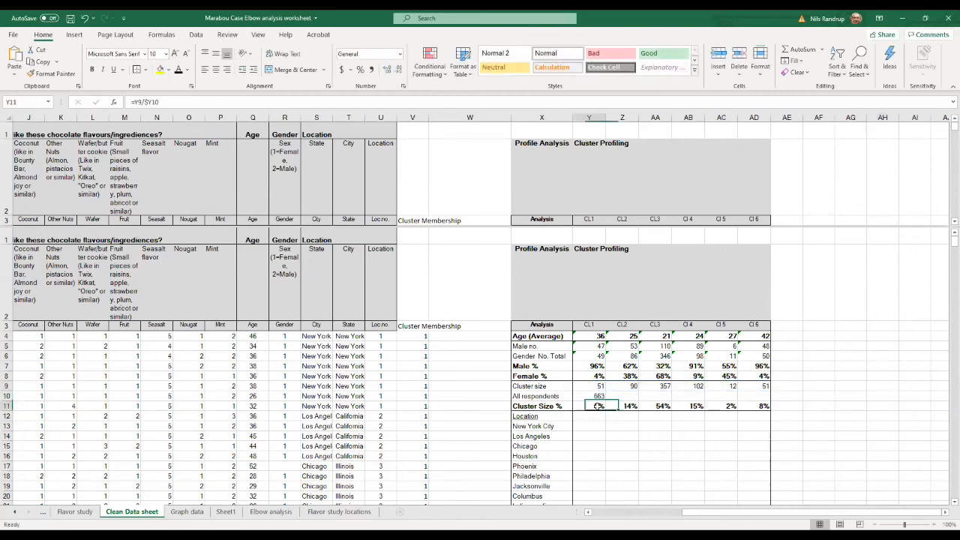
{"action": "key", "text": "F2"}
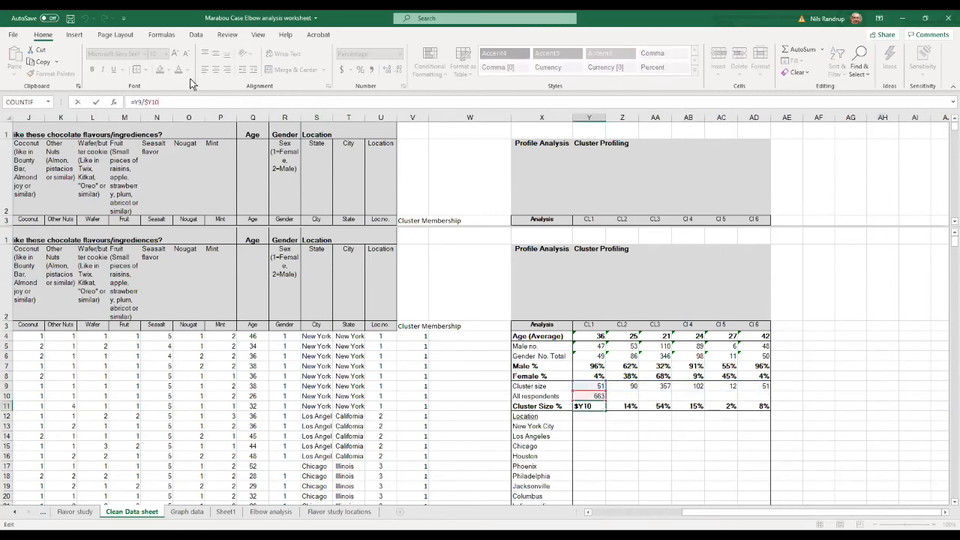
{"action": "left_click_drag", "start_coordinate": [166, 102], "coordinate": [128, 102]}
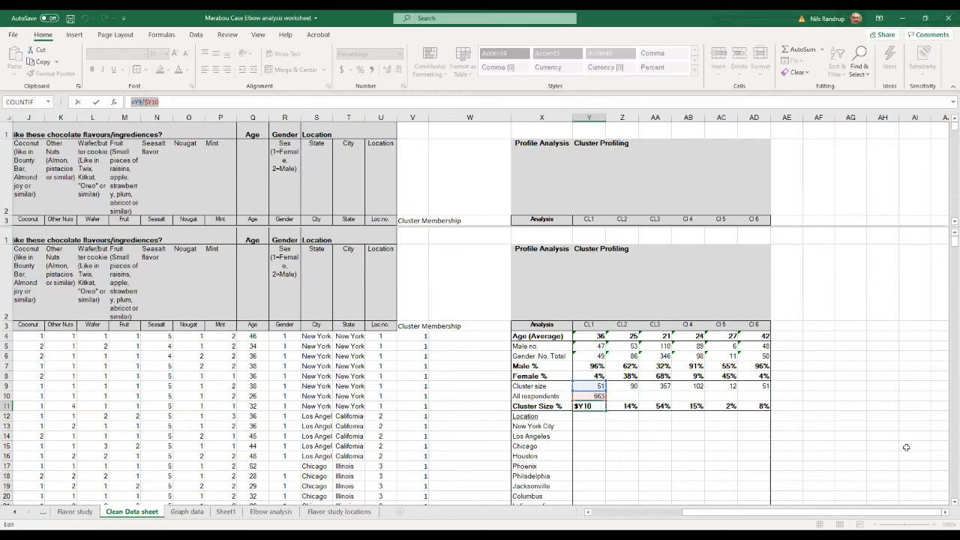
{"action": "key", "text": "Return"}
{"action": "left_click", "coordinate": [618, 406]}
{"action": "key", "text": "F2"}
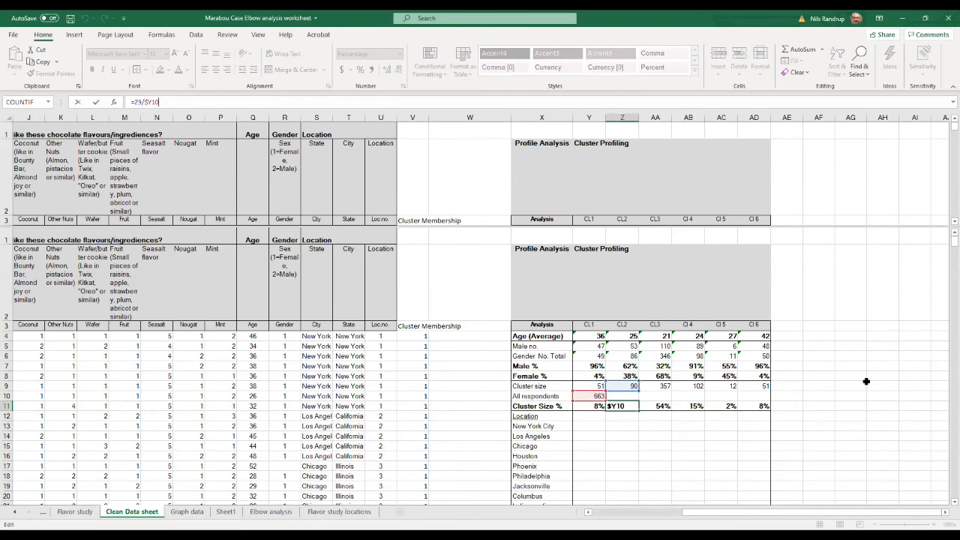
{"action": "key", "text": "Escape"}
{"action": "left_click", "coordinate": [889, 446]}
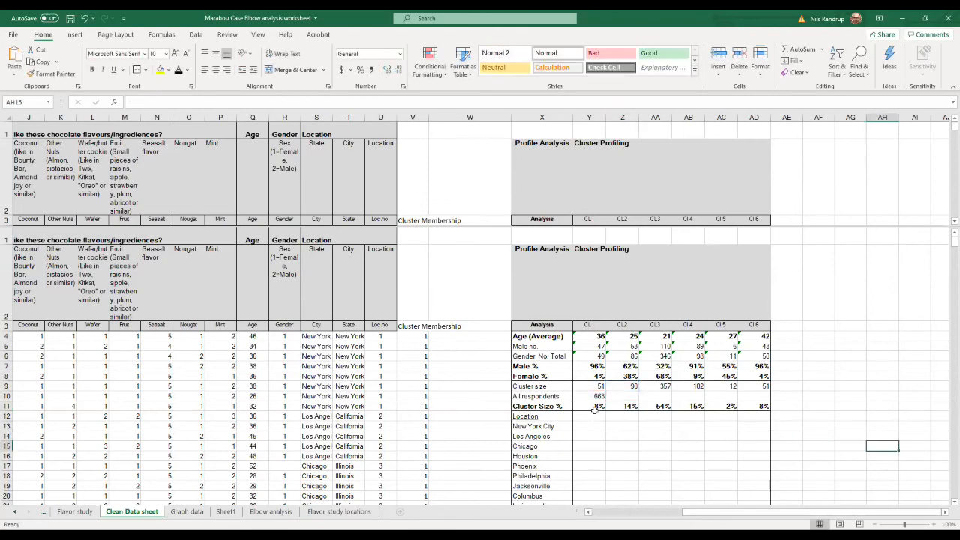
Set the font colour of the location counts in Y13:AD22, from New York City to Charlotte, to black.
{"action": "scroll", "coordinate": [611, 441], "scroll_direction": "down", "scroll_amount": 2}
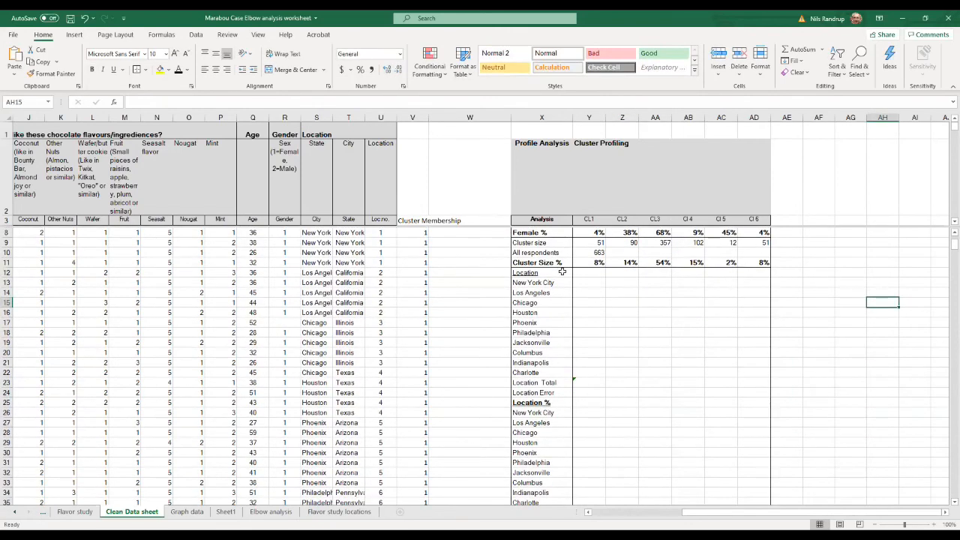
{"action": "left_click_drag", "start_coordinate": [582, 283], "coordinate": [754, 373]}
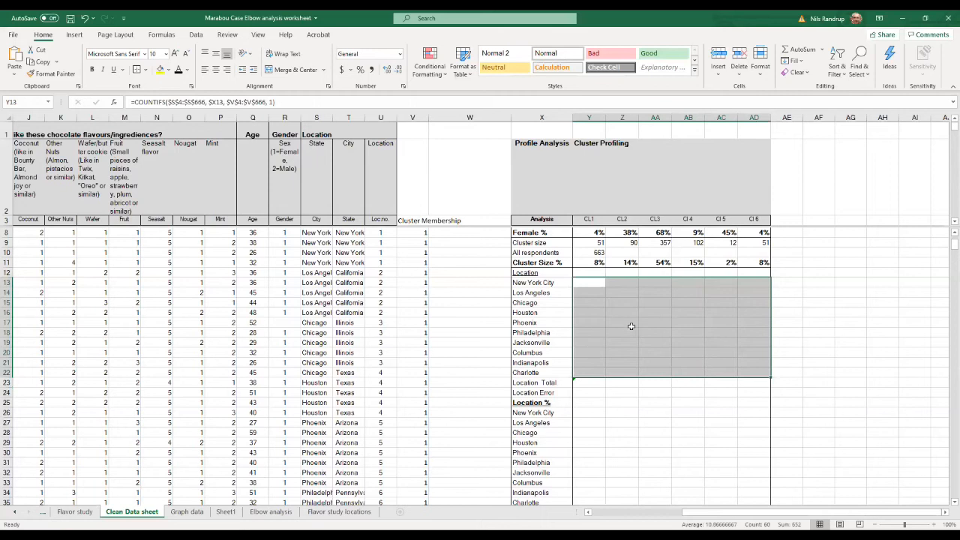
{"action": "left_click", "coordinate": [179, 71]}
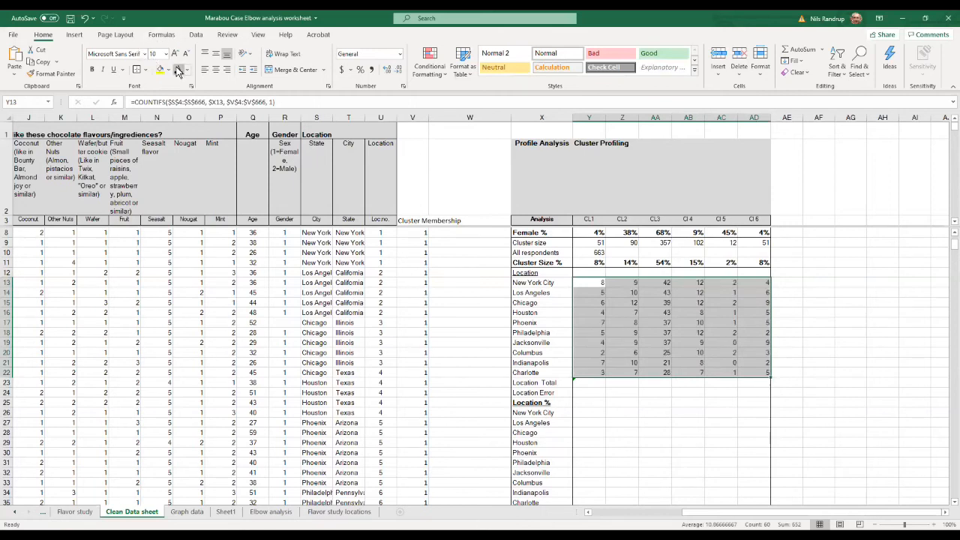
Examine the CL1 New York City COUNTIFS formula in Y13 against the City and Cluster Membership columns, keeping the formula intact.
{"action": "left_click", "coordinate": [574, 284]}
{"action": "left_click", "coordinate": [218, 102]}
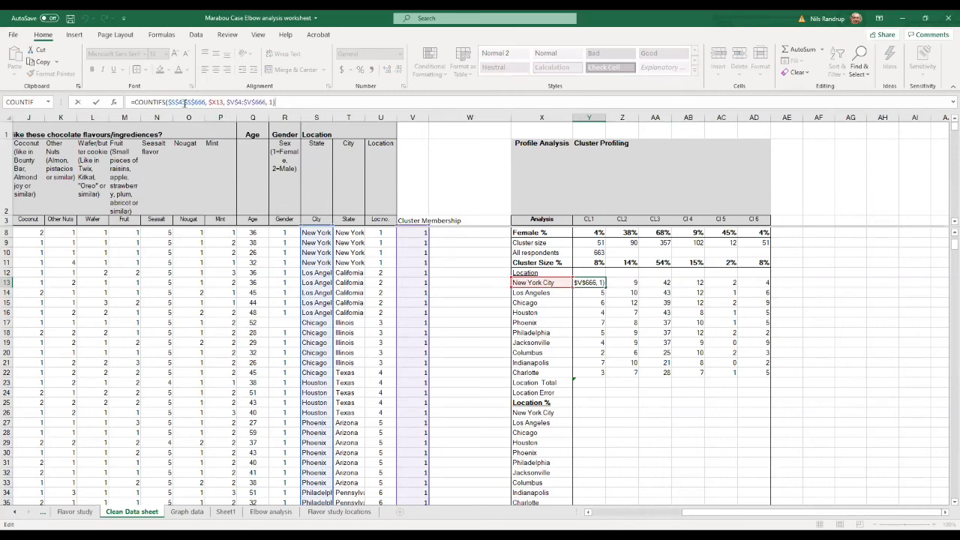
{"action": "left_click", "coordinate": [169, 101]}
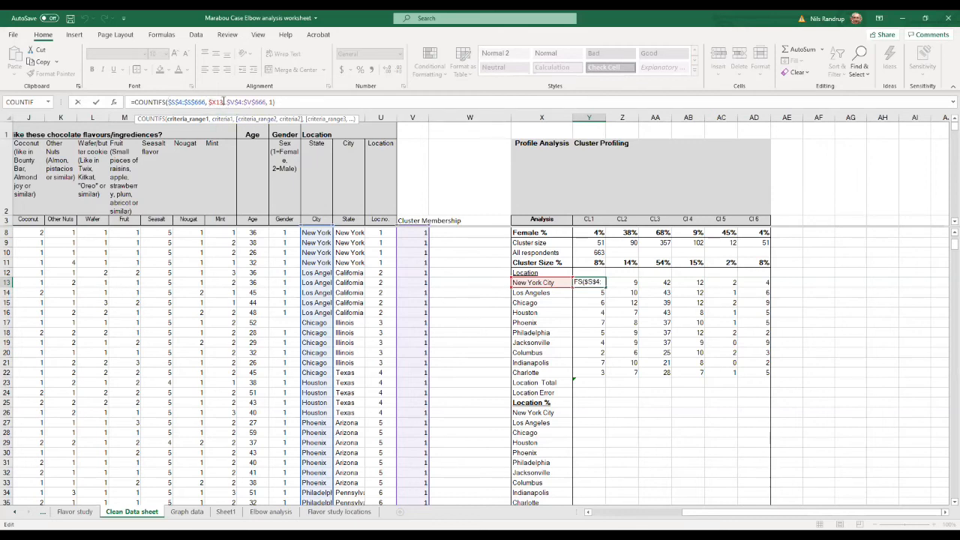
{"action": "scroll", "coordinate": [323, 255], "scroll_direction": "down", "scroll_amount": 20}
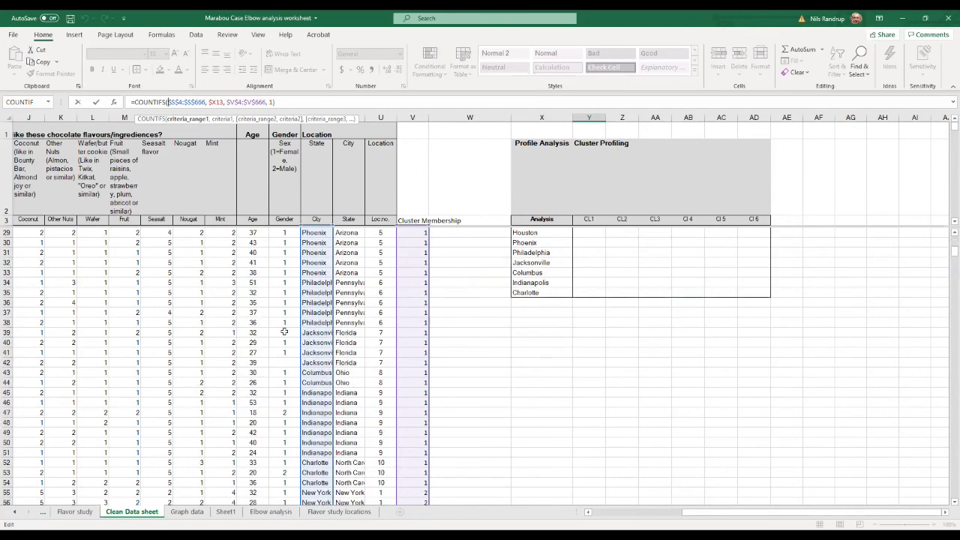
{"action": "scroll", "coordinate": [306, 399], "scroll_direction": "up", "scroll_amount": 20}
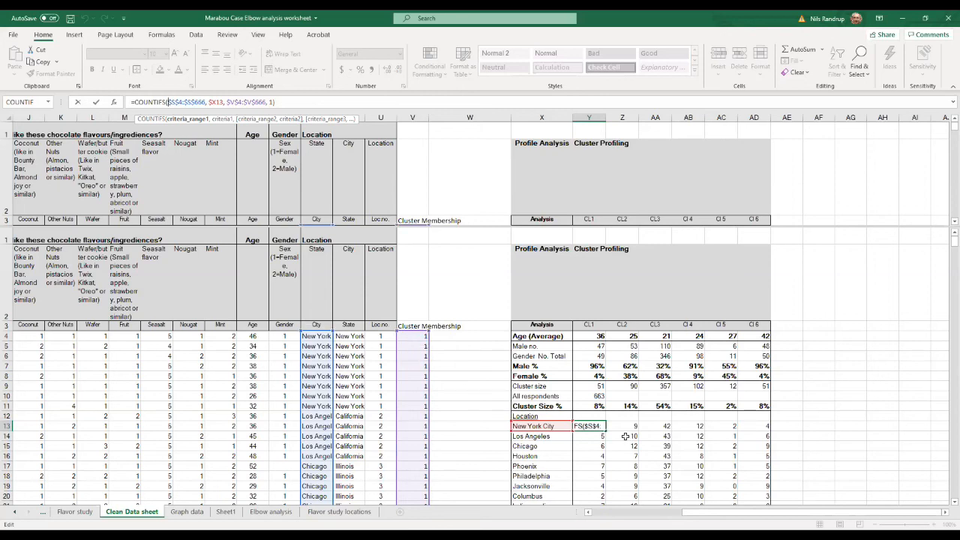
{"action": "triple_click", "coordinate": [201, 104]}
{"action": "type", "text": "="}
{"action": "left_click", "coordinate": [883, 436]}
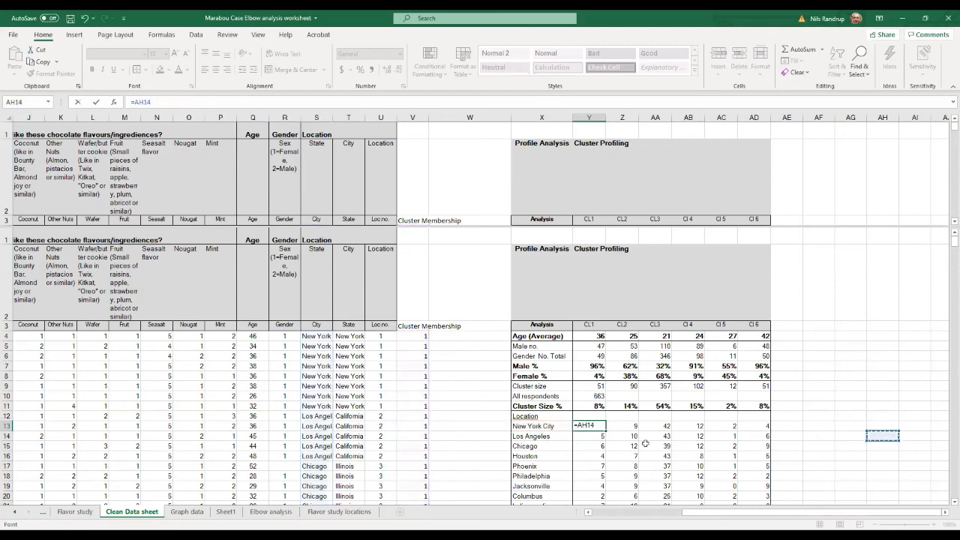
{"action": "key", "text": "Escape"}
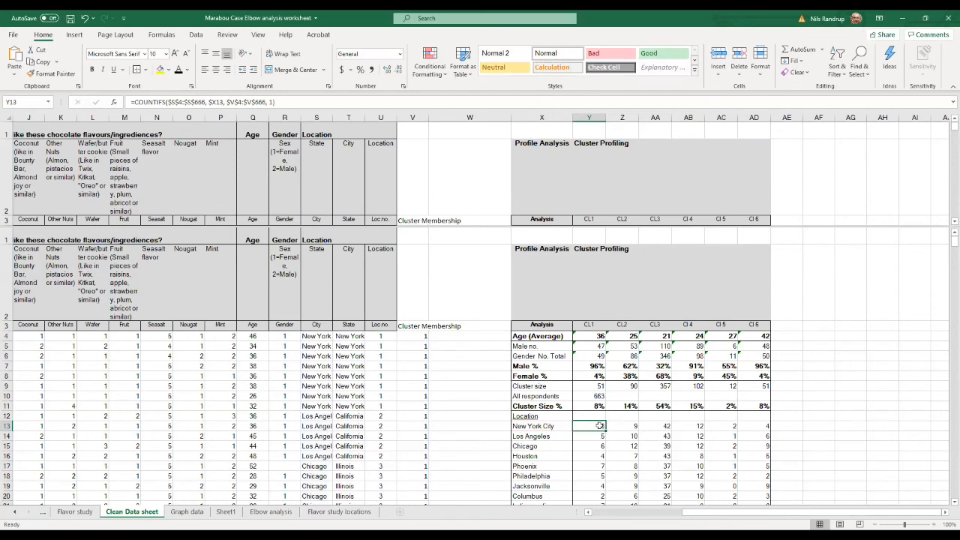
Inspect the city criterion $X13 within the New York City formula in Y13 without altering it.
{"action": "left_click", "coordinate": [596, 436]}
{"action": "left_click", "coordinate": [592, 426]}
{"action": "left_click_drag", "start_coordinate": [209, 102], "coordinate": [222, 101]}
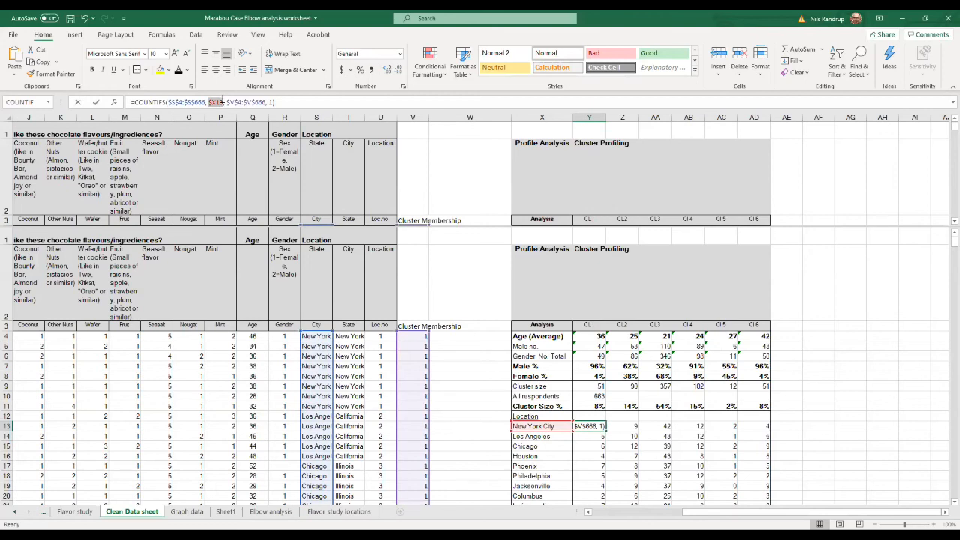
{"action": "left_click", "coordinate": [326, 103]}
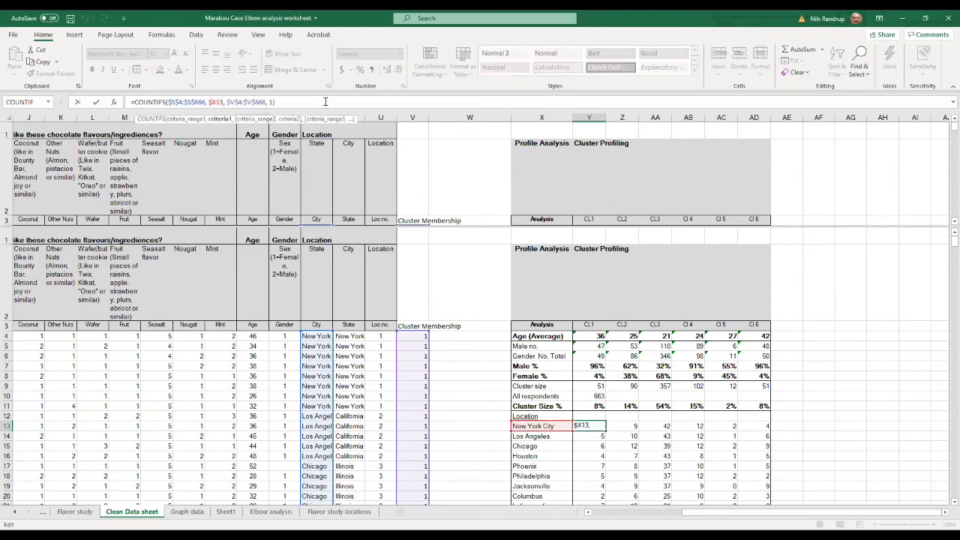
{"action": "key", "text": "Escape"}
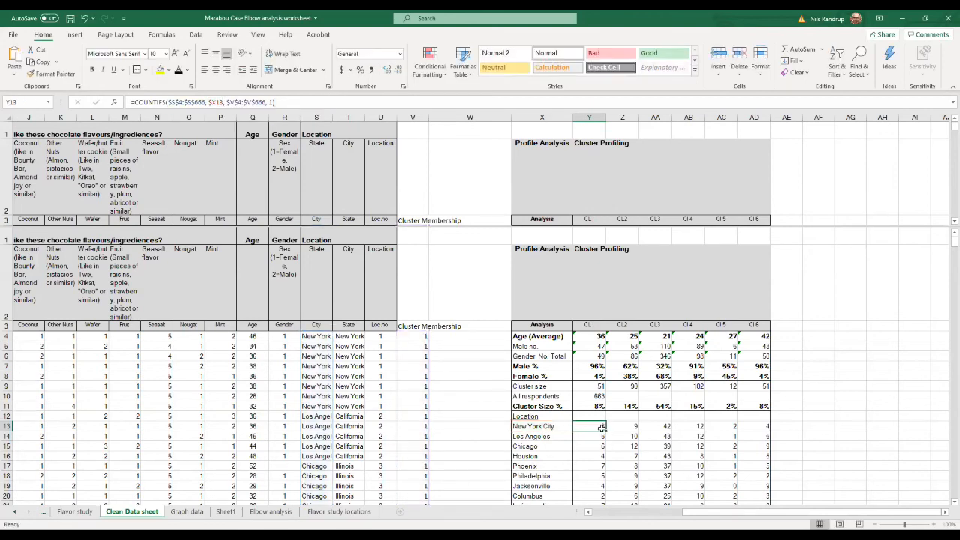
Review the CL1 Los Angeles COUNTIFS formula in Y14 and its referenced ranges, leaving it unchanged.
{"action": "key", "text": "Down"}
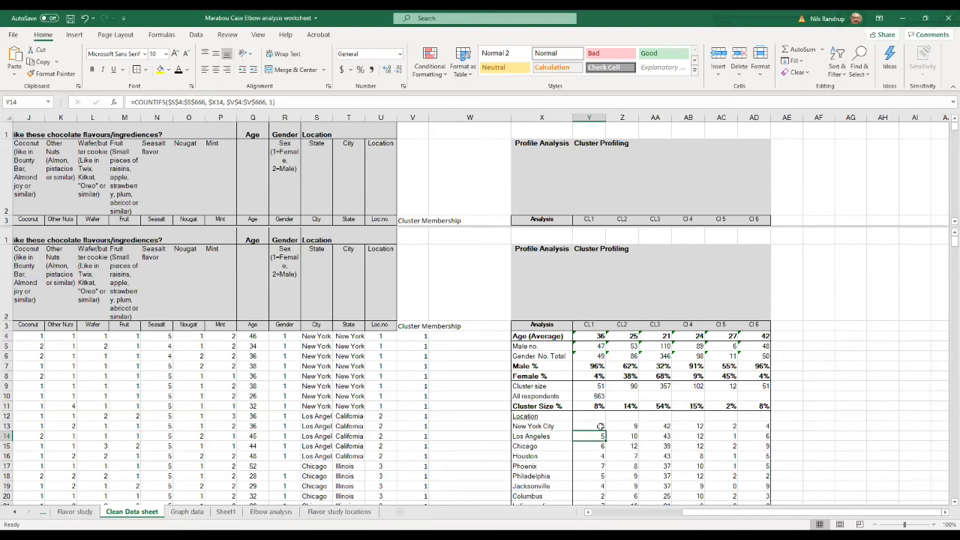
{"action": "left_click_drag", "start_coordinate": [282, 102], "coordinate": [134, 102]}
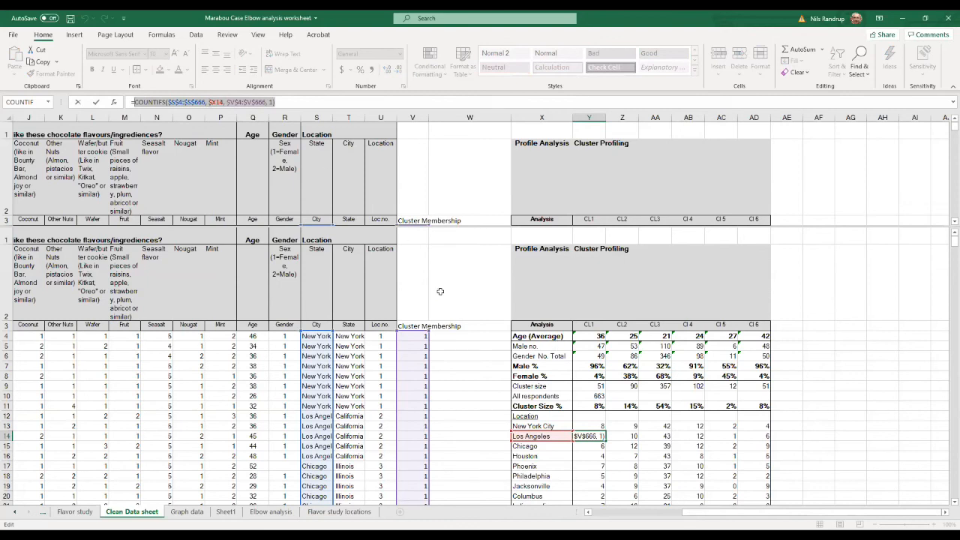
{"action": "key", "text": "Escape"}
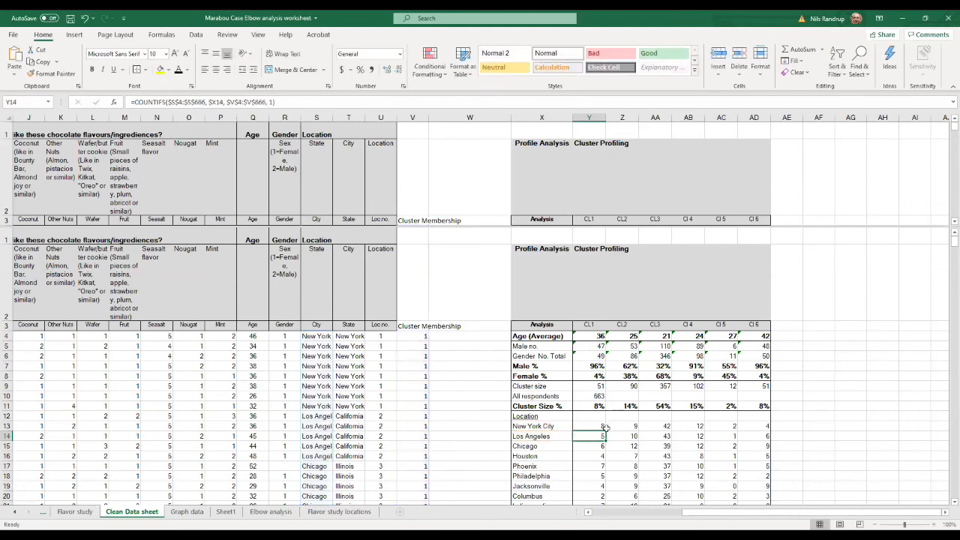
Compare the CL1 location COUNTIFS formulas from New York City in Y13 downward, checking how the city reference changes per row.
{"action": "left_click", "coordinate": [602, 426]}
{"action": "key", "text": "Down"}
{"action": "key", "text": "Down"}
{"action": "key", "text": "Down"}
{"action": "key", "text": "Down"}
{"action": "key", "text": "Down"}
{"action": "key", "text": "Up"}
{"action": "key", "text": "Up"}
{"action": "key", "text": "Up"}
{"action": "key", "text": "Up"}
{"action": "key", "text": "Up"}
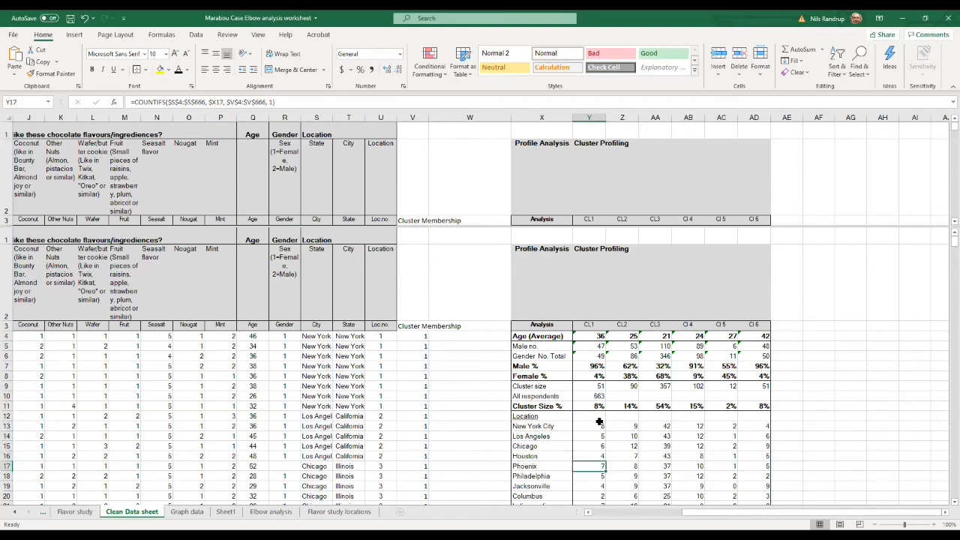
Compare the New York City COUNTIFS formulas in row 13 across the cluster columns, checking the cluster number criterion in each.
{"action": "key", "text": "Right"}
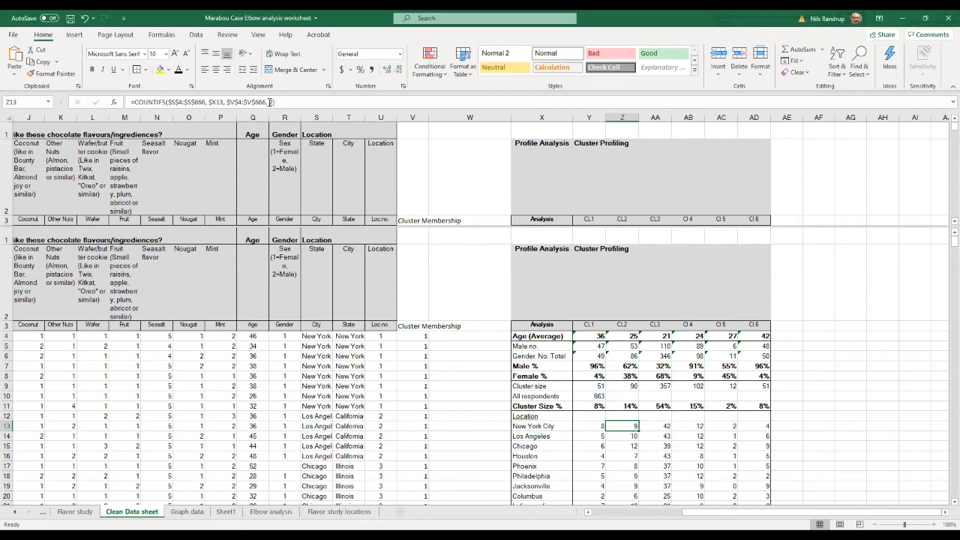
{"action": "key", "text": "Right"}
{"action": "key", "text": "Right"}
{"action": "key", "text": "Right"}
{"action": "key", "text": "Right"}
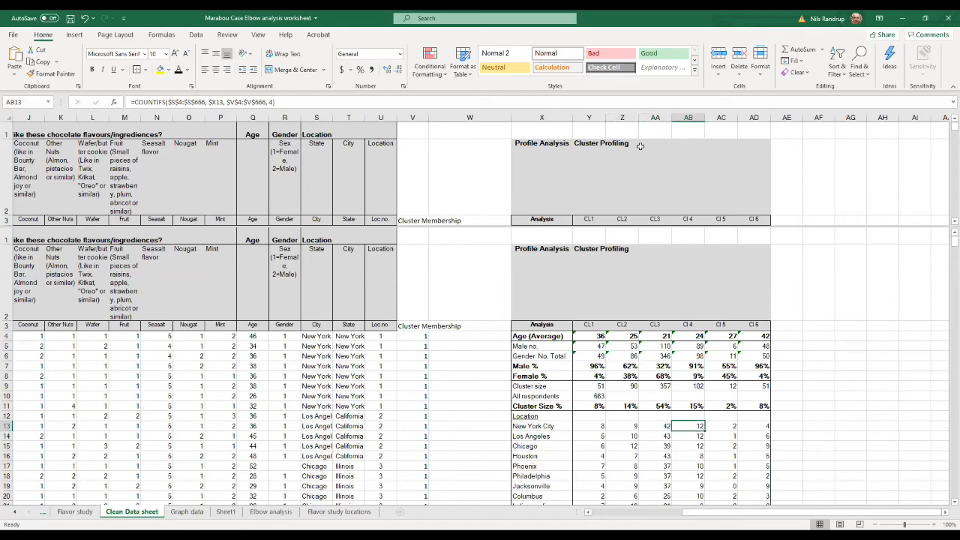
{"action": "key", "text": "Left"}
{"action": "key", "text": "Left"}
{"action": "key", "text": "Left"}
{"action": "key", "text": "Left"}
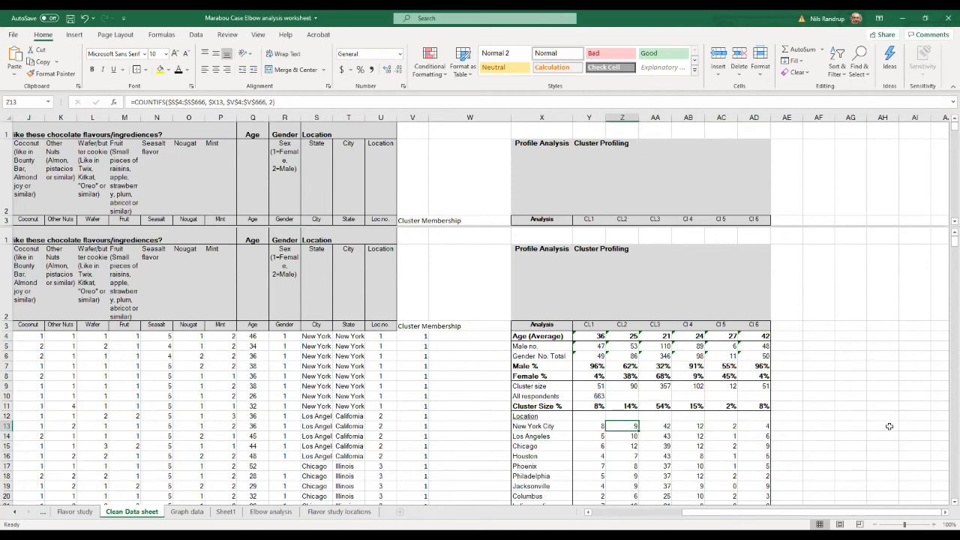
Set the font colour of the Location Total and Location Error values in Y23:AD24 to black.
{"action": "scroll", "coordinate": [888, 426], "scroll_direction": "down", "scroll_amount": 3}
{"action": "left_click_drag", "start_coordinate": [591, 383], "coordinate": [755, 389]}
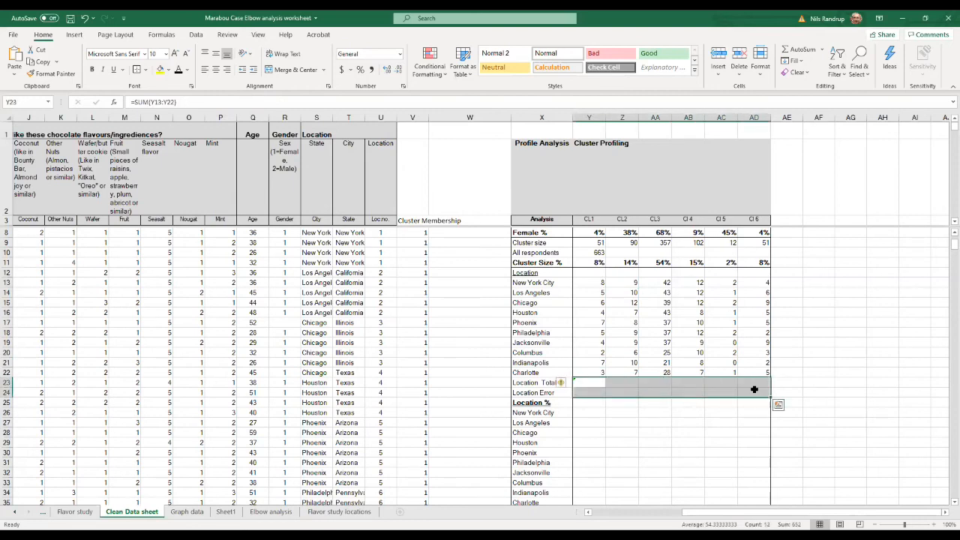
{"action": "left_click", "coordinate": [179, 70]}
{"action": "left_click", "coordinate": [809, 381]}
Inspect the CL1 Location Total formula in Y23 and the Location Error formula in Y24, leaving both intact.
{"action": "left_click", "coordinate": [592, 383]}
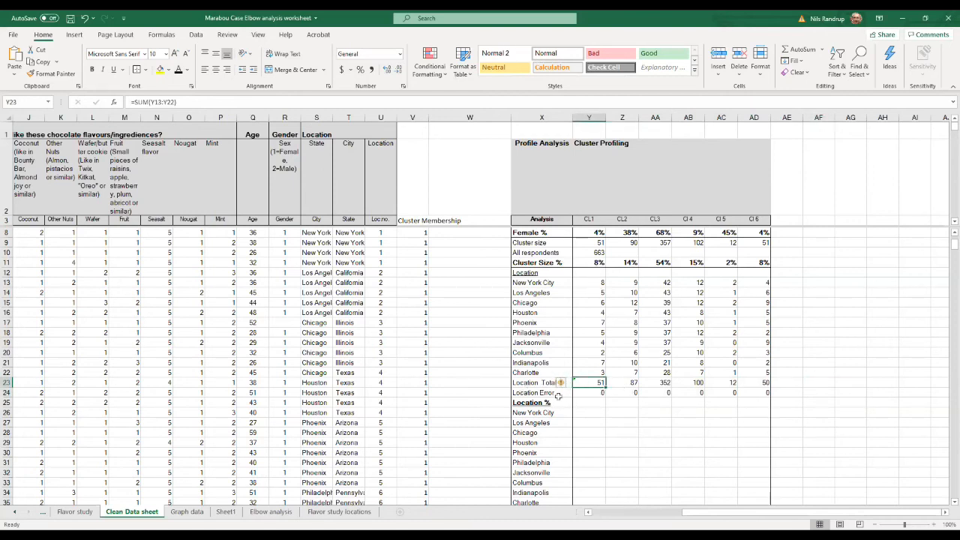
{"action": "left_click", "coordinate": [601, 392]}
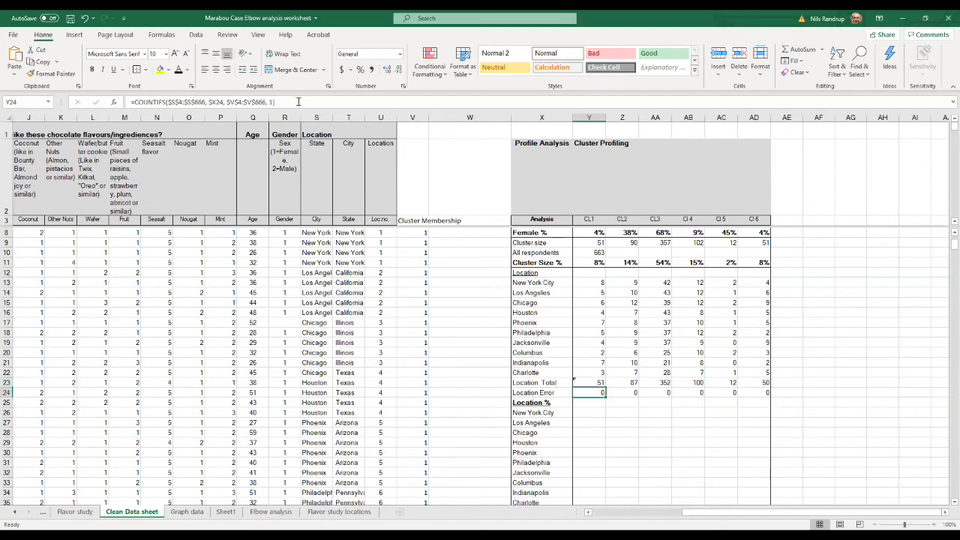
{"action": "left_click", "coordinate": [619, 393]}
{"action": "double_click", "coordinate": [600, 392]}
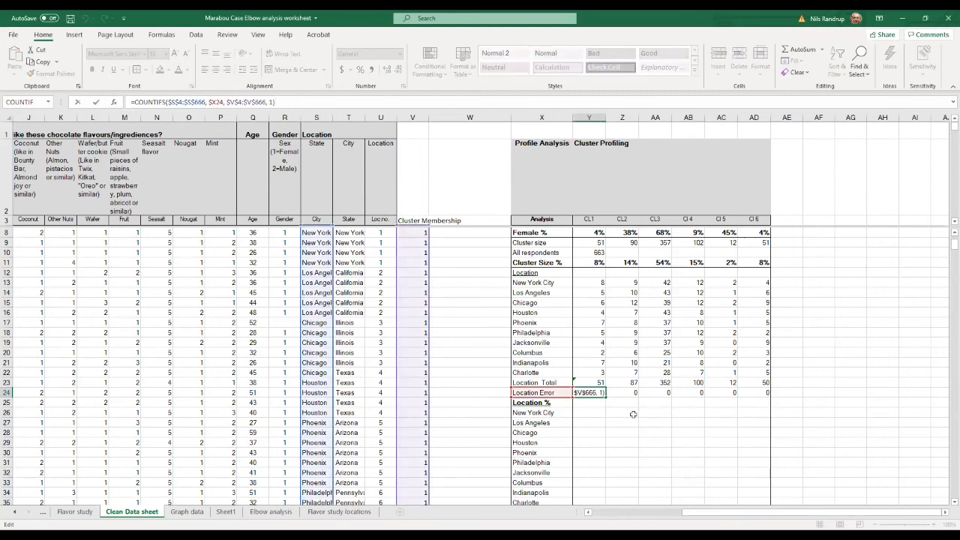
{"action": "key", "text": "Escape"}
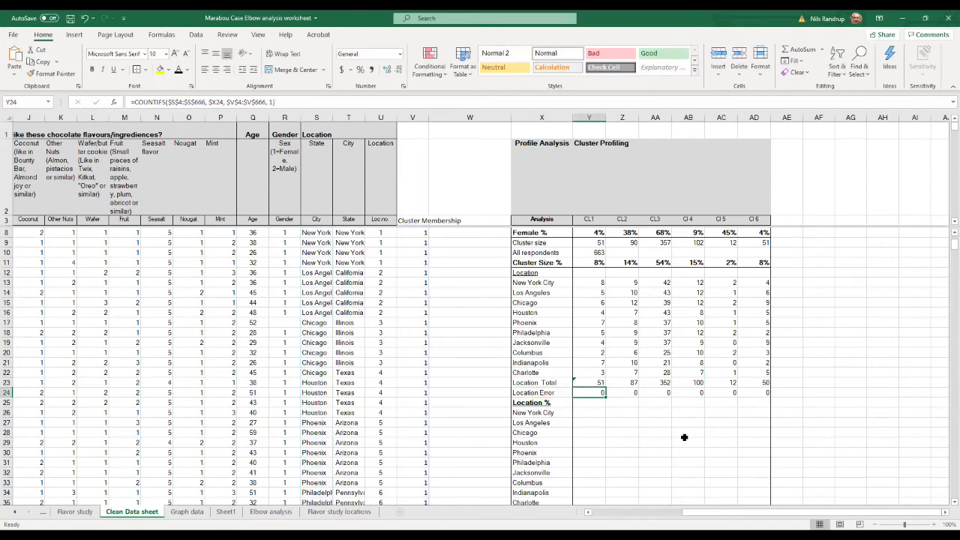
{"action": "left_click_drag", "start_coordinate": [686, 440], "coordinate": [684, 434]}
{"action": "left_click", "coordinate": [591, 392]}
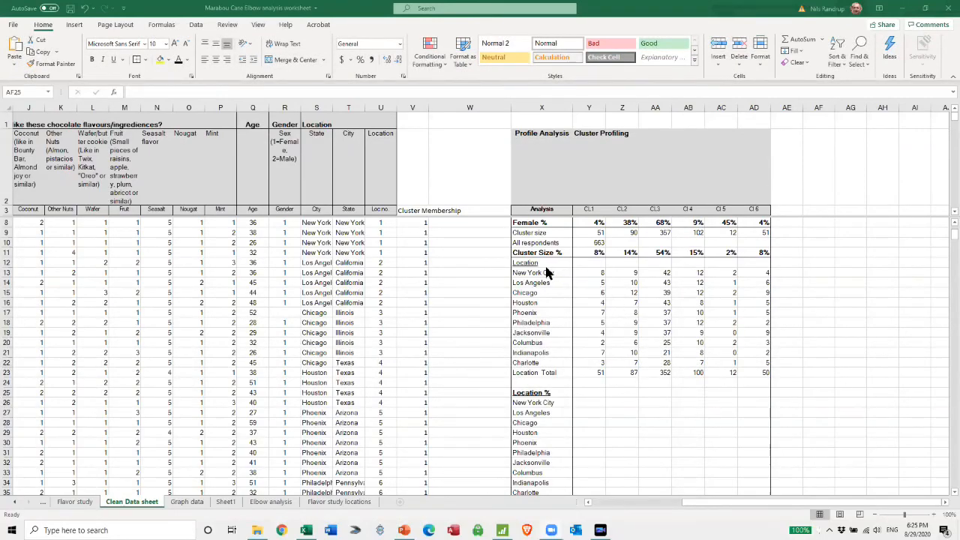
Examine the City and Cluster Membership ranges, rows 4 to 666, referenced by the New York City formula in Y13.
{"action": "left_click", "coordinate": [593, 273]}
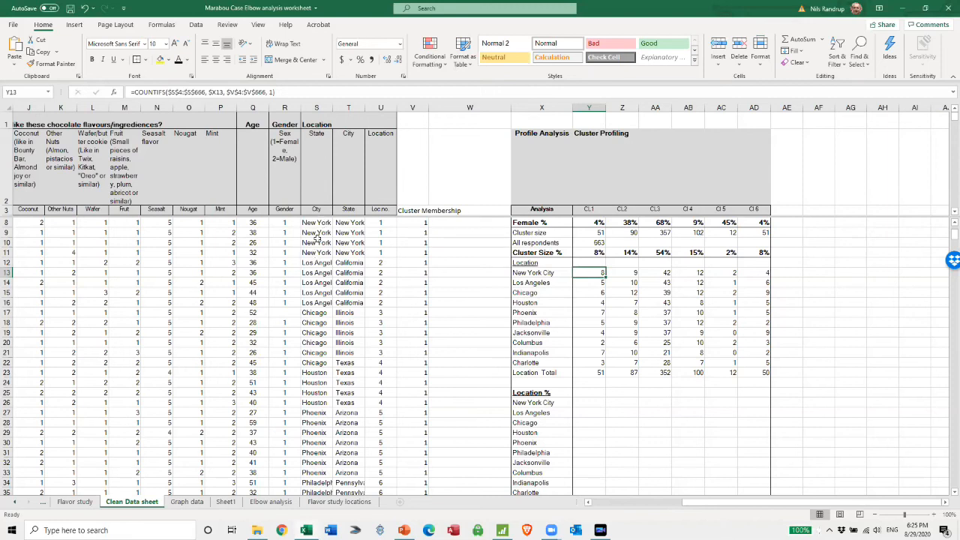
{"action": "mouse_move", "coordinate": [318, 221]}
{"action": "left_mouse_down"}
{"action": "mouse_move", "coordinate": [330, 491]}
{"action": "mouse_move", "coordinate": [334, 175]}
{"action": "mouse_move", "coordinate": [319, 219]}
{"action": "left_mouse_up"}
{"action": "left_click", "coordinate": [600, 416]}
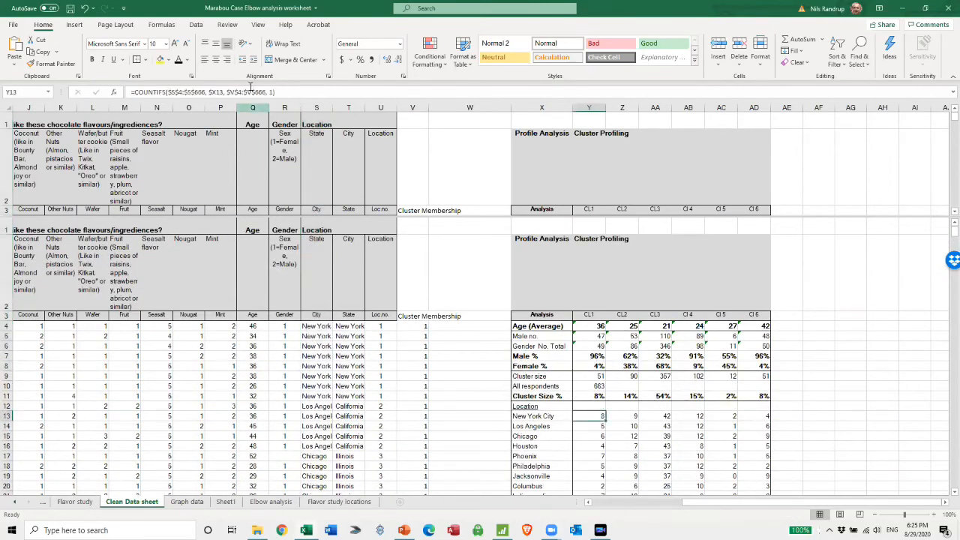
{"action": "left_click", "coordinate": [289, 96]}
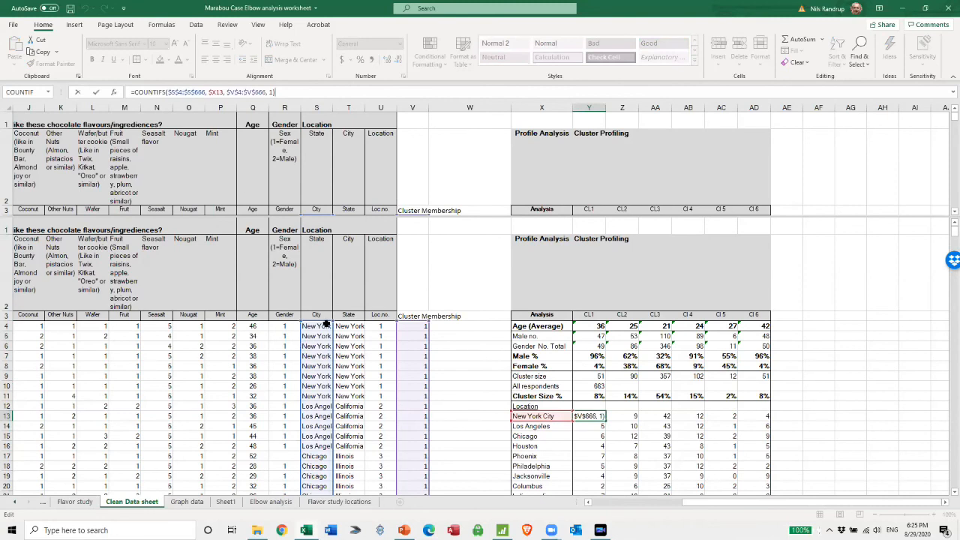
{"action": "scroll", "coordinate": [319, 389], "scroll_direction": "down", "scroll_amount": 19}
{"action": "scroll", "coordinate": [319, 389], "scroll_direction": "down", "scroll_amount": 13}
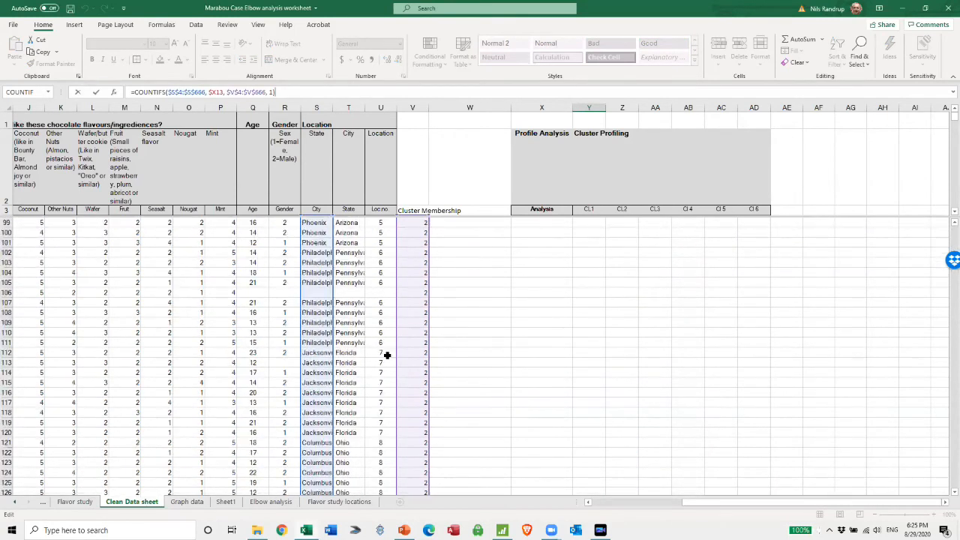
{"action": "scroll", "coordinate": [417, 240], "scroll_direction": "up", "scroll_amount": 20}
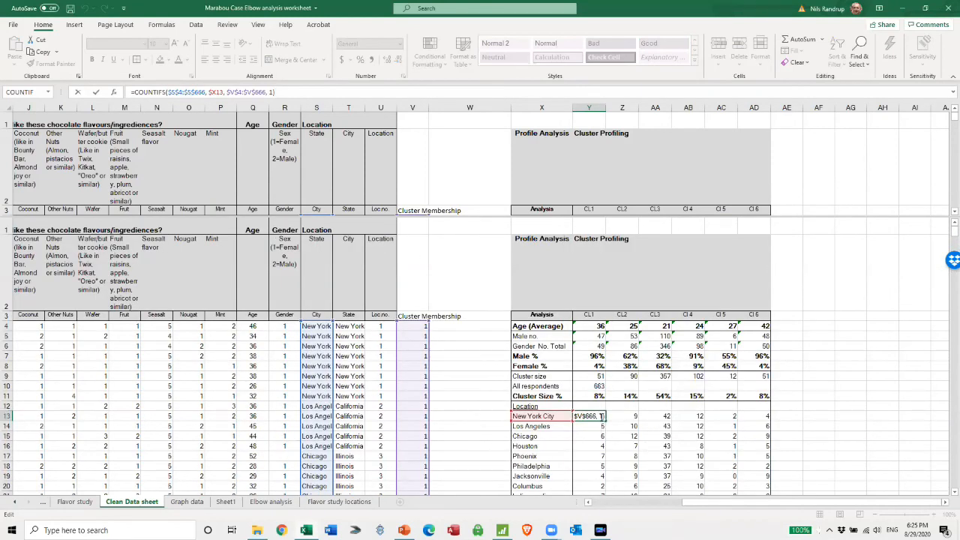
Inspect the city criterion $X13 and the cluster criterion 1 in the Y13 formula without altering them.
{"action": "left_click_drag", "start_coordinate": [208, 91], "coordinate": [219, 92]}
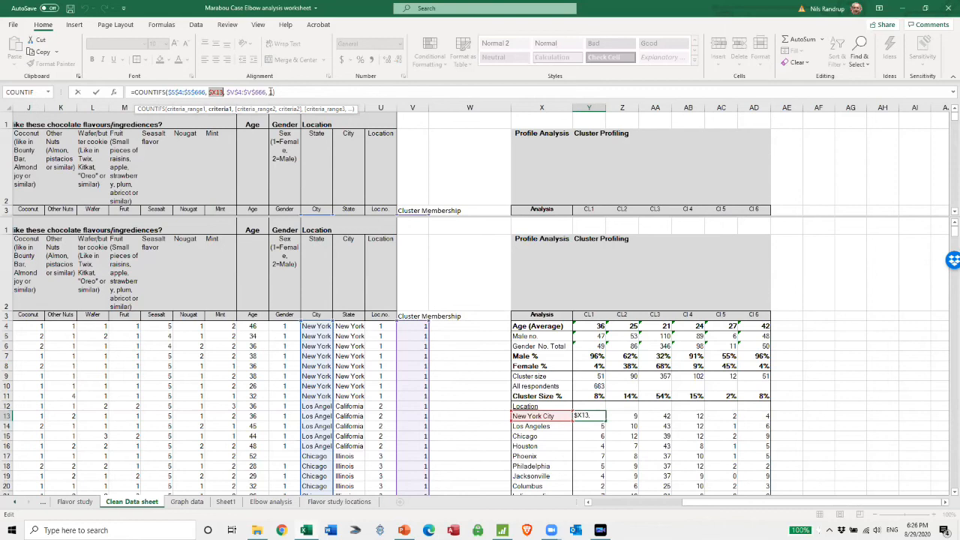
{"action": "left_click", "coordinate": [269, 92]}
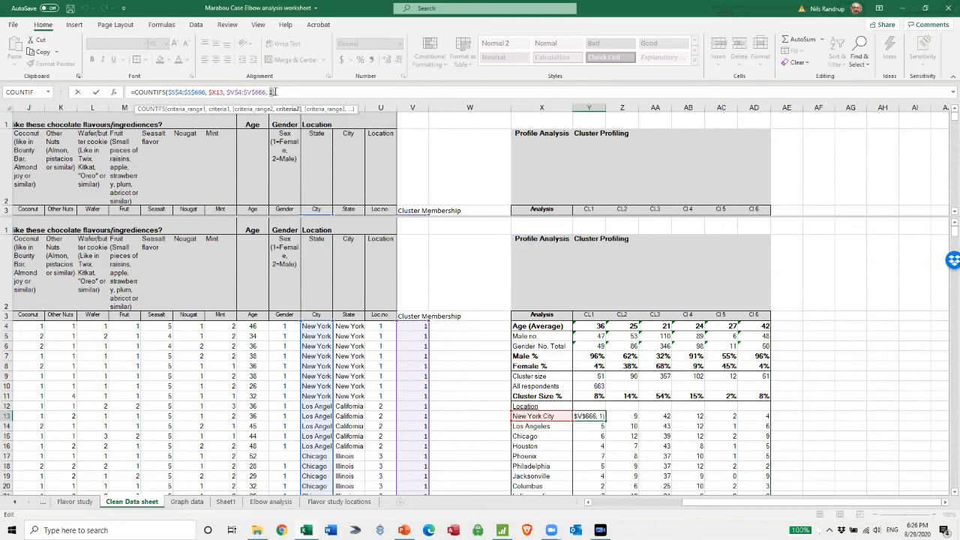
{"action": "left_click_drag", "start_coordinate": [209, 91], "coordinate": [218, 92]}
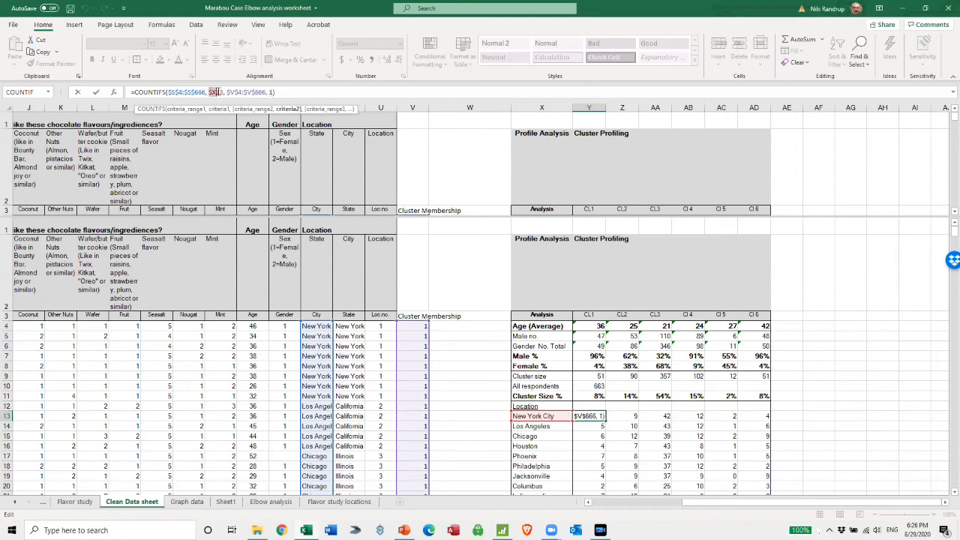
{"action": "left_click", "coordinate": [271, 92]}
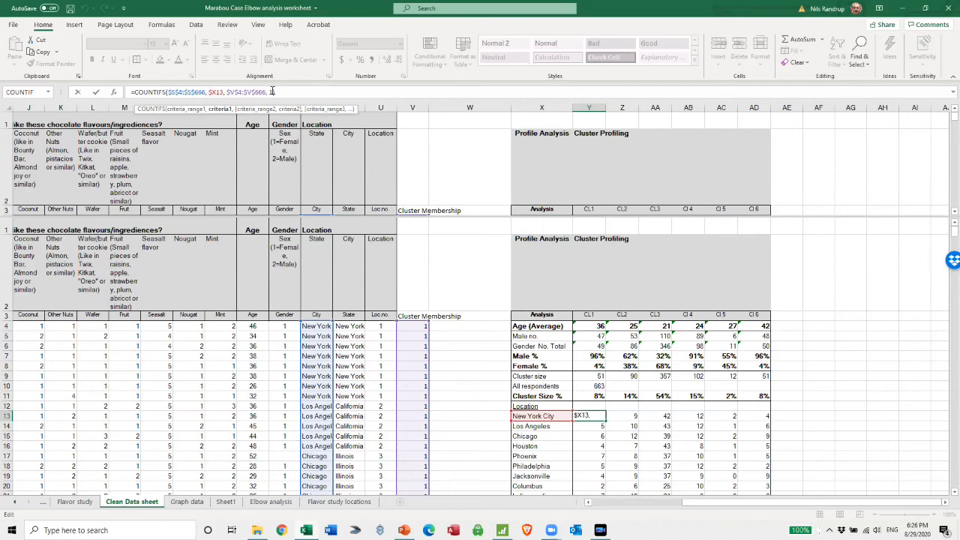
{"action": "left_click", "coordinate": [907, 407]}
{"action": "left_click", "coordinate": [594, 416]}
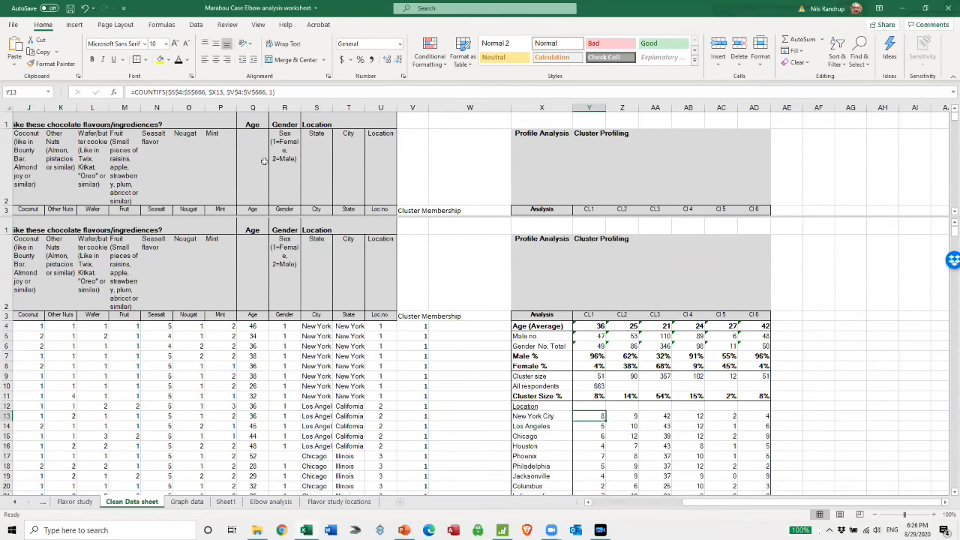
{"action": "left_click_drag", "start_coordinate": [275, 92], "coordinate": [318, 94]}
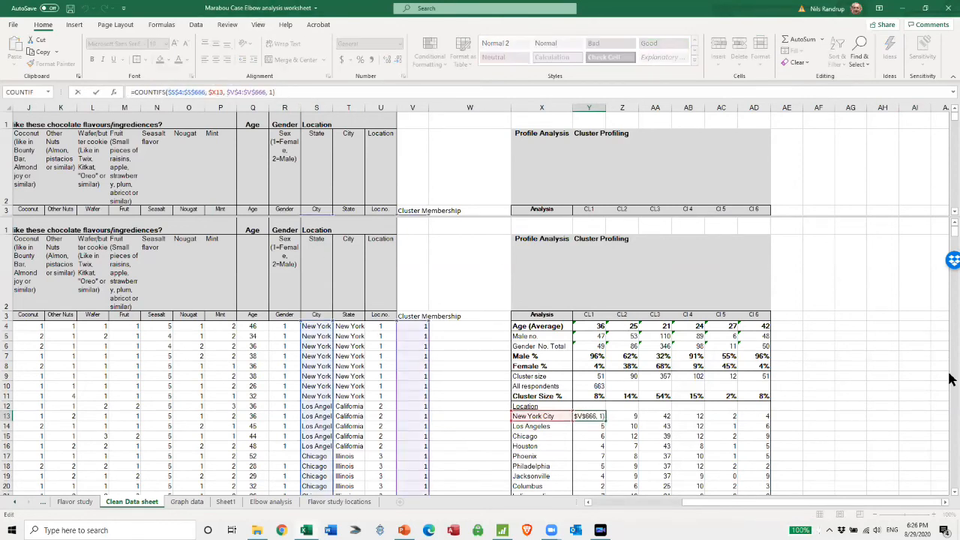
{"action": "left_click", "coordinate": [903, 409]}
Check how the city criterion shifts row by row in the CL1 formulas below Y13, ending back at New York City.
{"action": "left_click", "coordinate": [589, 418]}
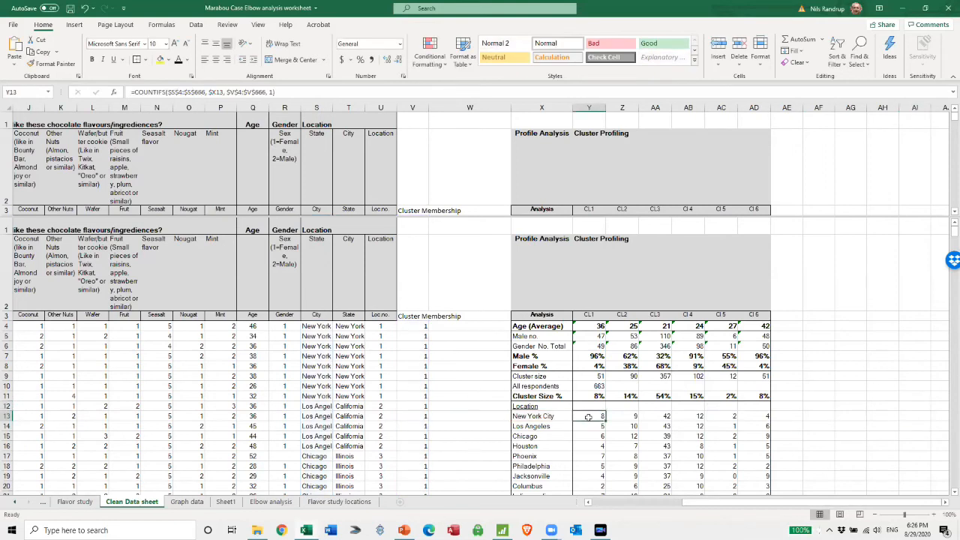
{"action": "key", "text": "Down"}
{"action": "key", "text": "Down"}
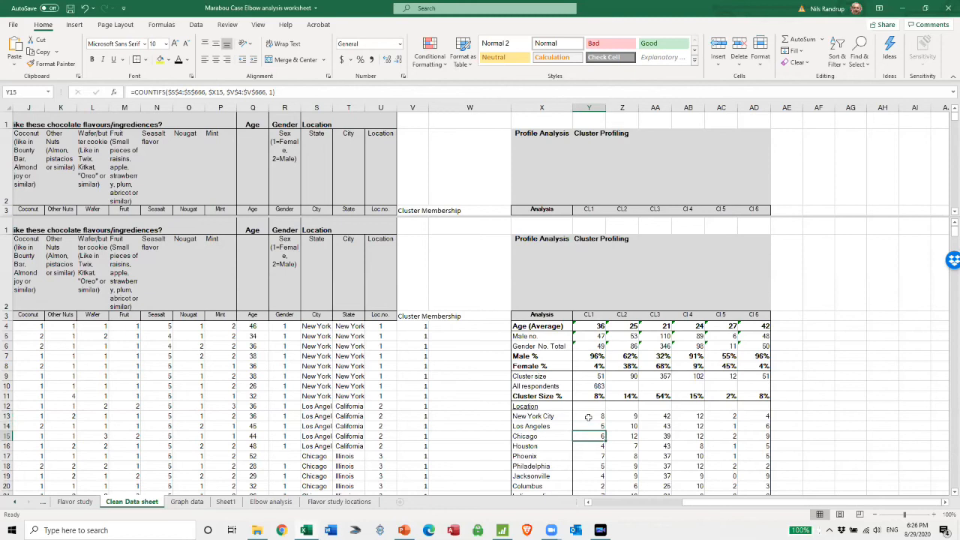
{"action": "key", "text": "Down"}
{"action": "key", "text": "Down"}
{"action": "key", "text": "Up"}
{"action": "key", "text": "Up"}
{"action": "key", "text": "Up"}
{"action": "key", "text": "Up"}
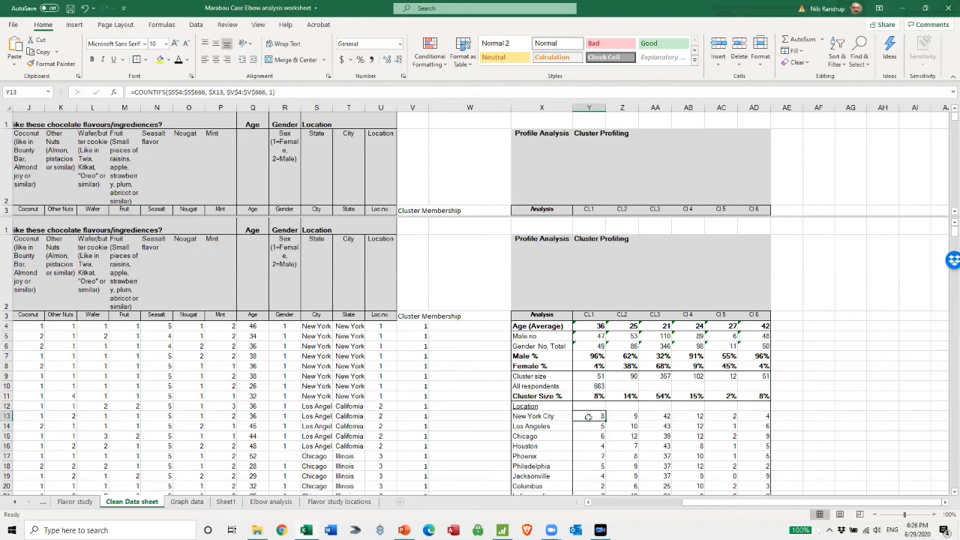
Review the cluster criterion in the CL1 New York City formula and compare it with the CL2 formula in Z13.
{"action": "left_click", "coordinate": [277, 91]}
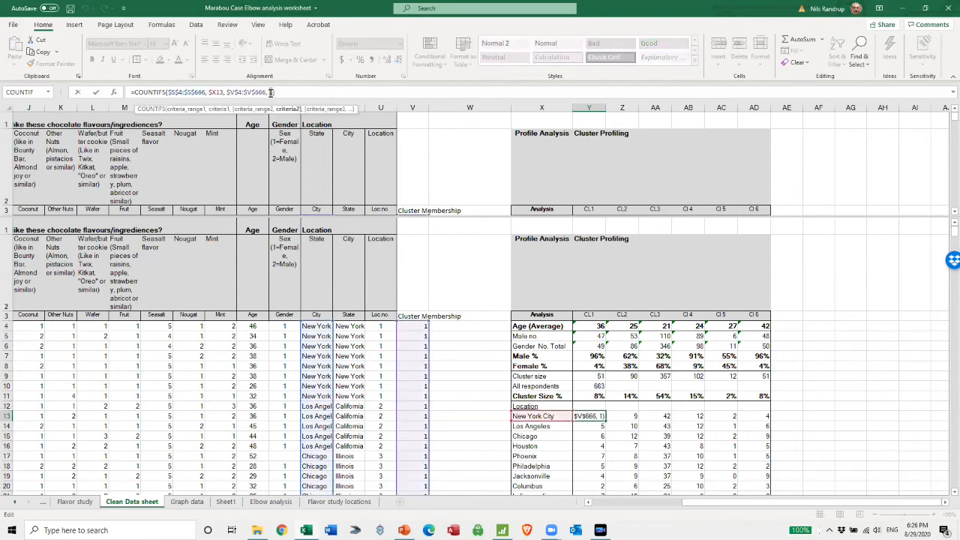
{"action": "key", "text": "Escape"}
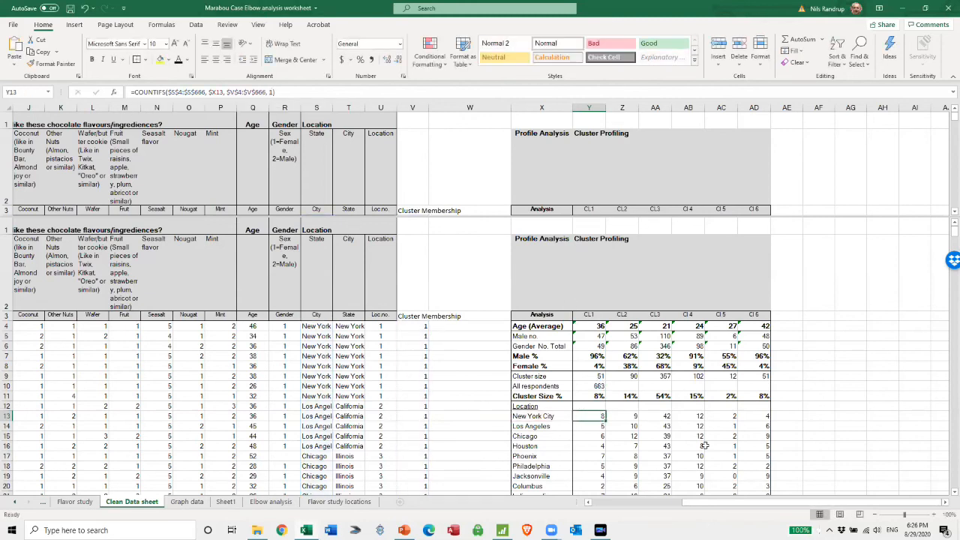
{"action": "key", "text": "Right"}
{"action": "key", "text": "Right"}
{"action": "key", "text": "Right"}
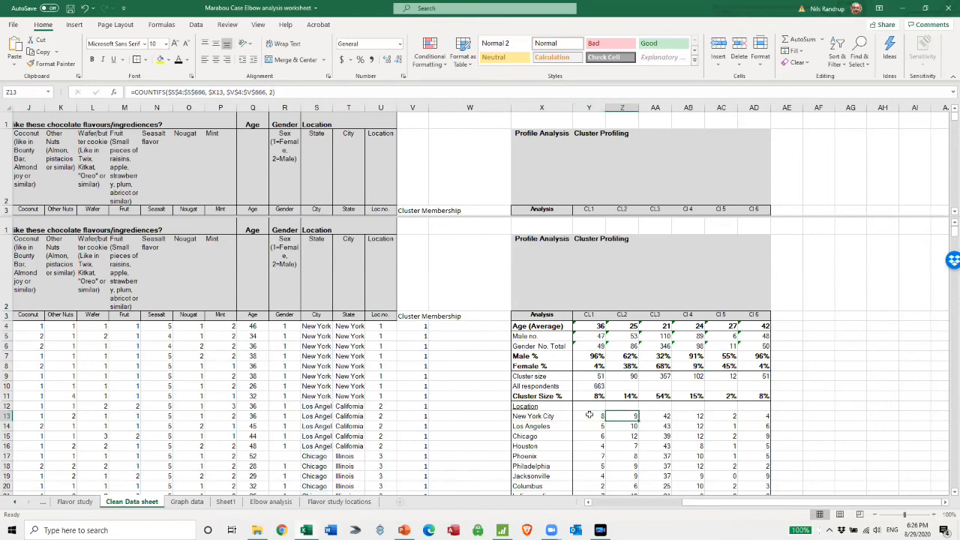
{"action": "left_click", "coordinate": [852, 405]}
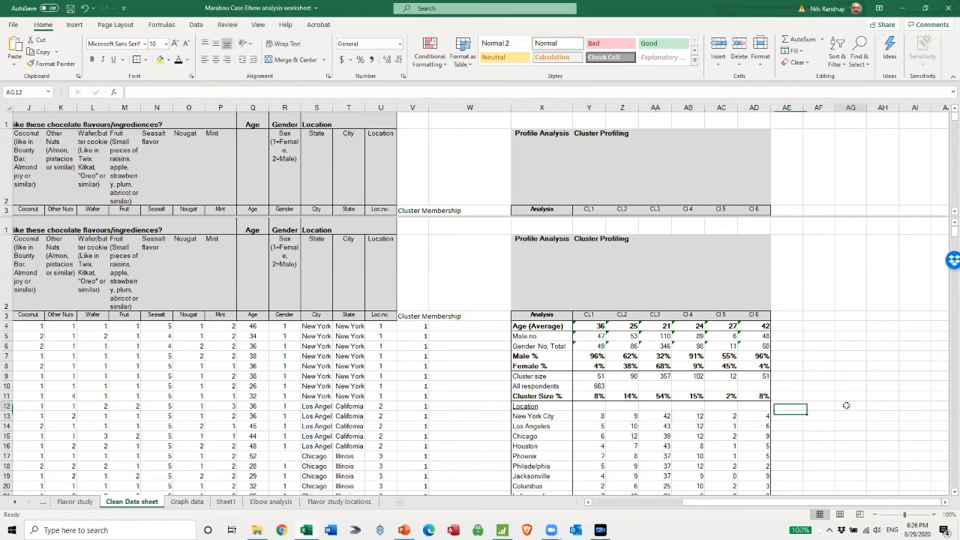
{"action": "left_click", "coordinate": [597, 417]}
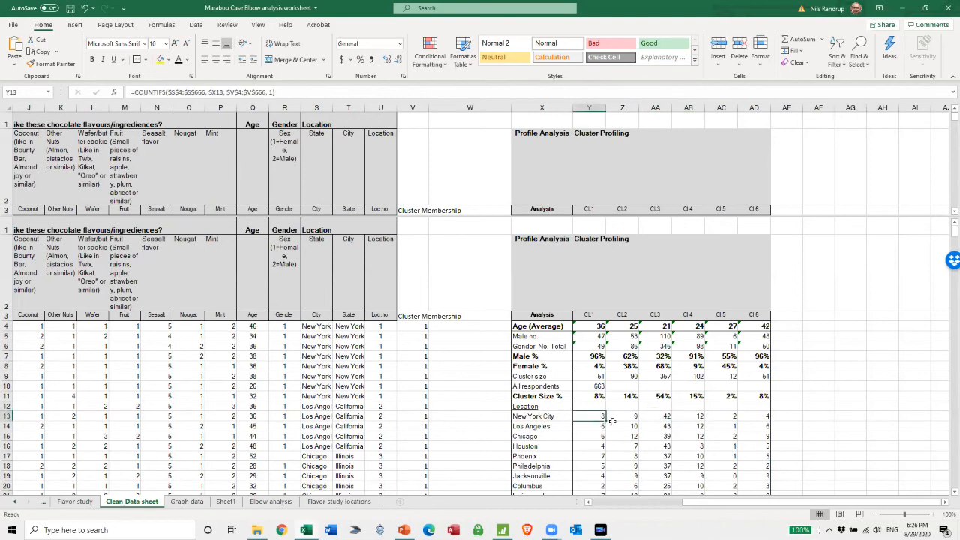
{"action": "mouse_move", "coordinate": [605, 422]}
{"action": "left_mouse_down"}
{"action": "mouse_move", "coordinate": [767, 426]}
{"action": "mouse_move", "coordinate": [600, 419]}
{"action": "mouse_move", "coordinate": [601, 482]}
{"action": "mouse_move", "coordinate": [601, 422]}
{"action": "left_mouse_up"}
Inspect the CL1 Location Total formula =SUM(Y13:Y22) in Y23 and its summed range, keeping it intact.
{"action": "scroll", "coordinate": [868, 422], "scroll_direction": "down", "scroll_amount": 3}
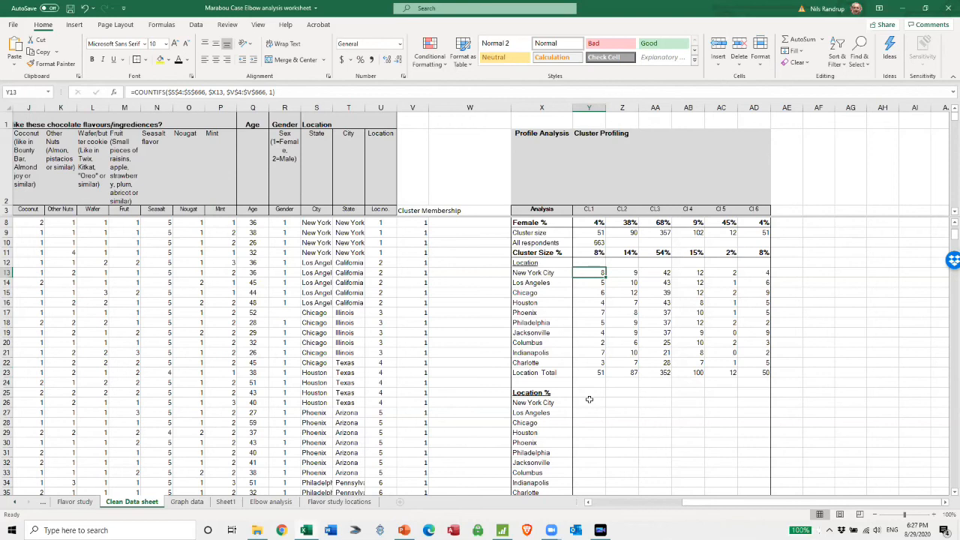
{"action": "left_click", "coordinate": [592, 402]}
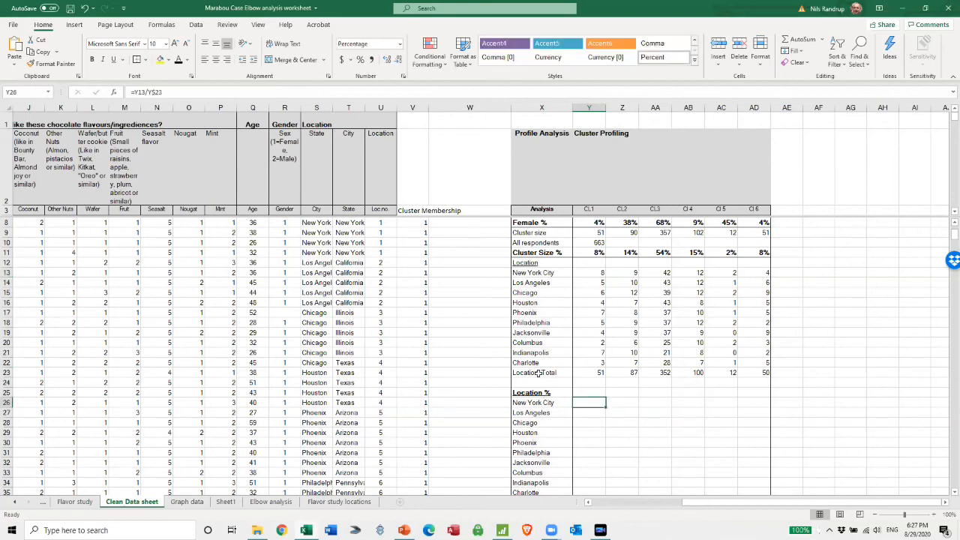
{"action": "left_click", "coordinate": [590, 373]}
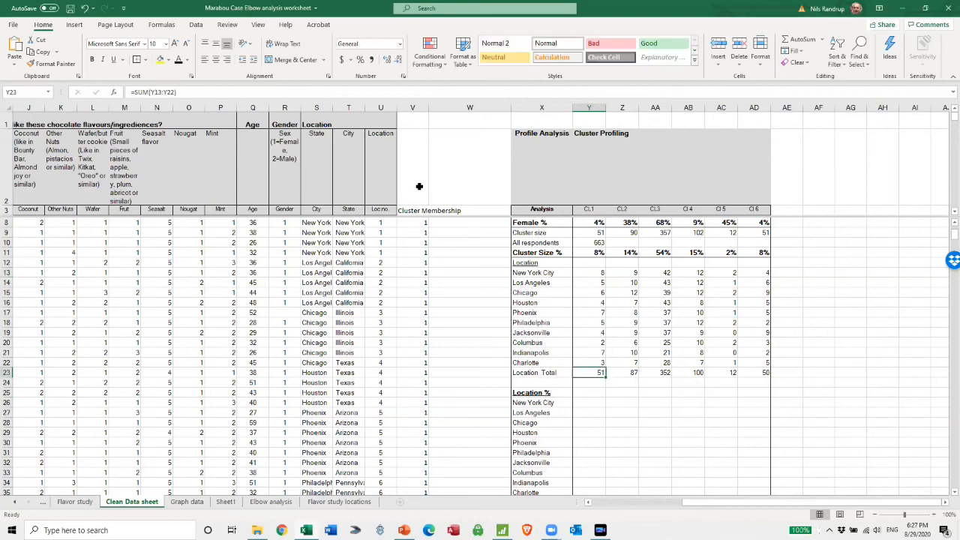
{"action": "left_click", "coordinate": [305, 99]}
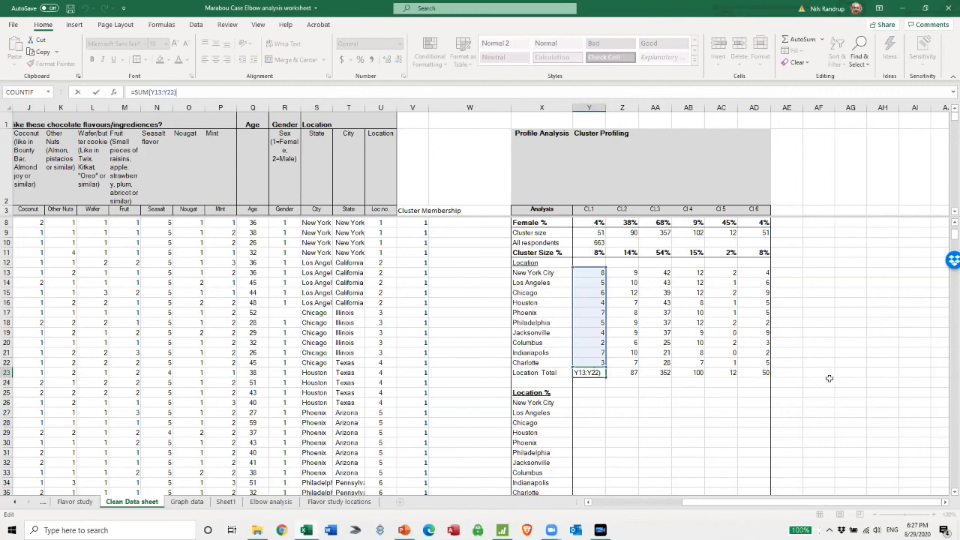
{"action": "left_click", "coordinate": [852, 391]}
Set the font colour of the Location % values in Y26:AD35, from New York City to Charlotte, to black.
{"action": "left_click_drag", "start_coordinate": [586, 403], "coordinate": [742, 453]}
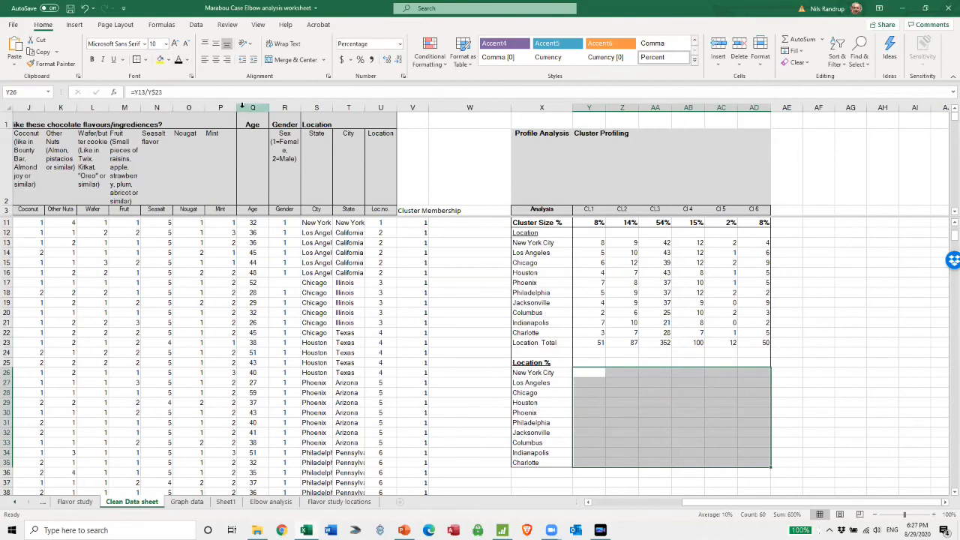
{"action": "left_click", "coordinate": [182, 65]}
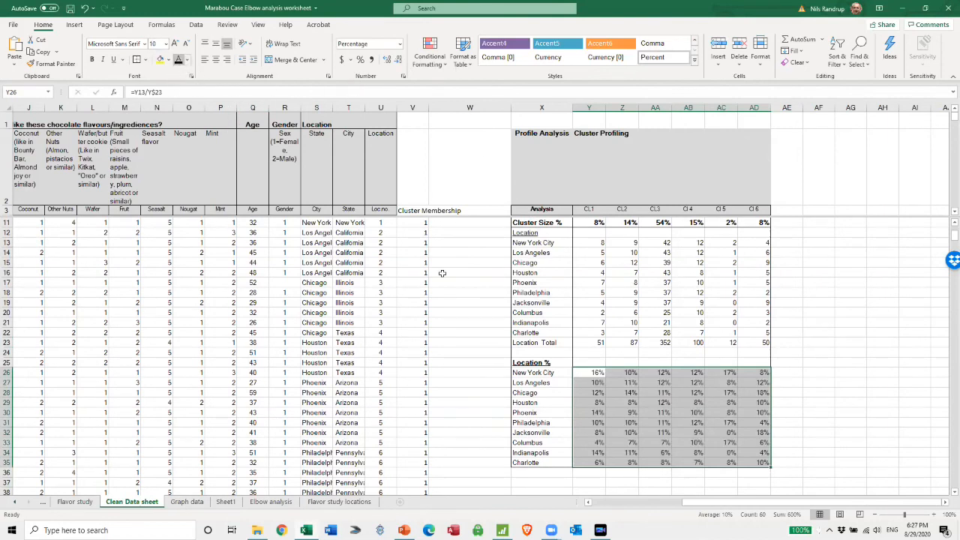
Inspect the New York City Location % formulas for CL1, CL2 and CL3 in Y26:AA26, keeping them intact.
{"action": "left_click", "coordinate": [818, 362]}
{"action": "left_click", "coordinate": [589, 373]}
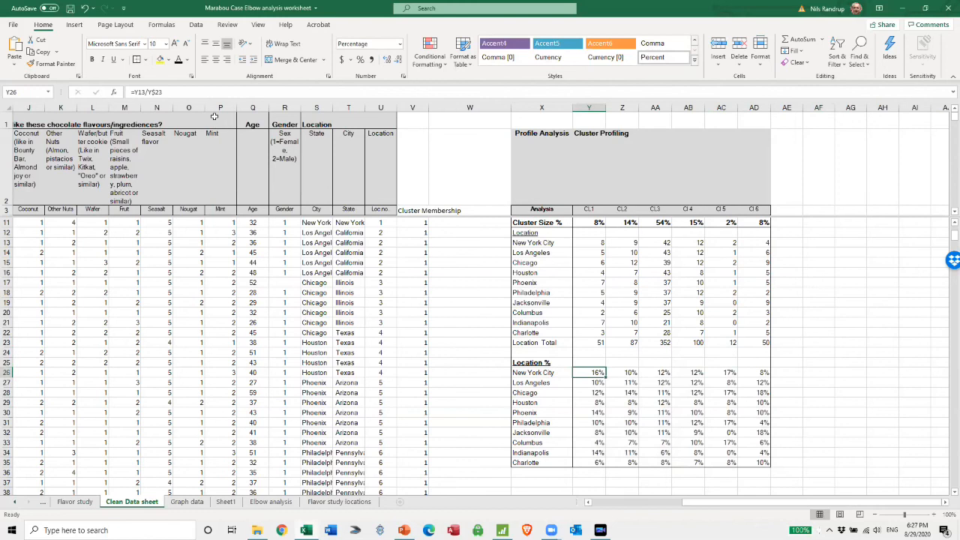
{"action": "left_click", "coordinate": [185, 92]}
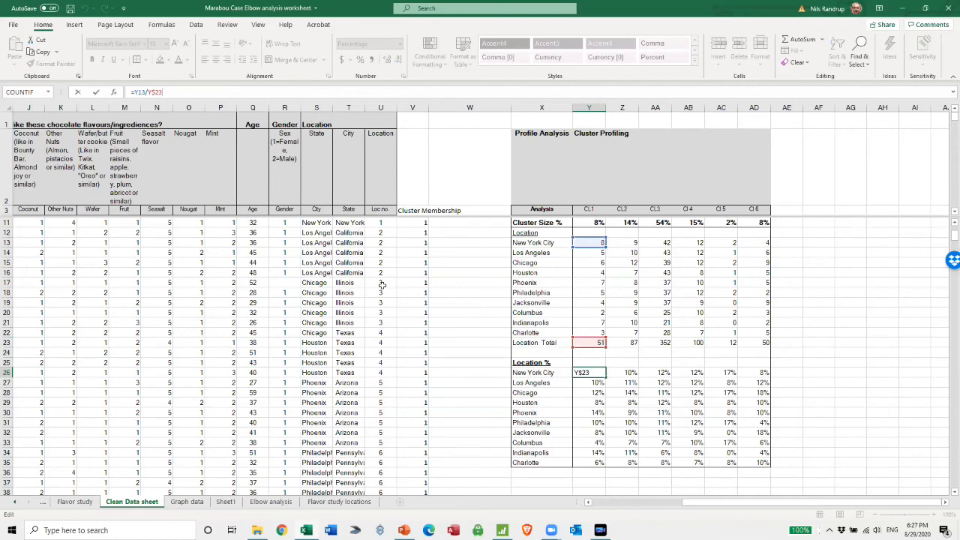
{"action": "left_click", "coordinate": [626, 373]}
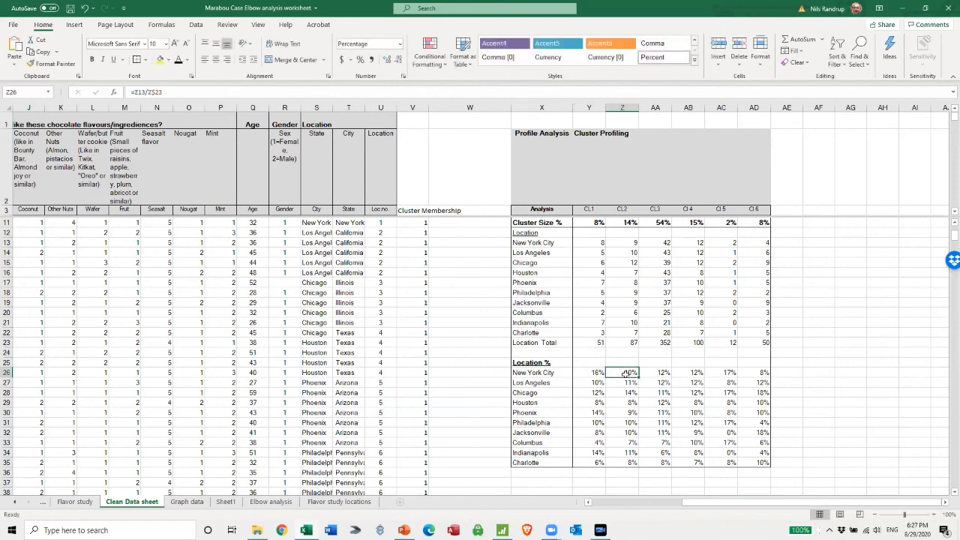
{"action": "left_click", "coordinate": [274, 93]}
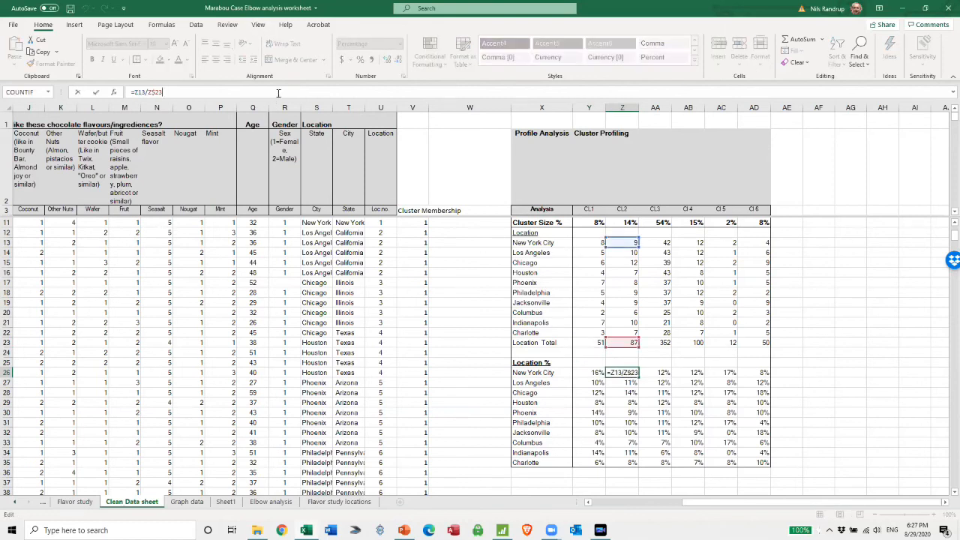
{"action": "left_click", "coordinate": [665, 372]}
{"action": "left_click", "coordinate": [405, 90]}
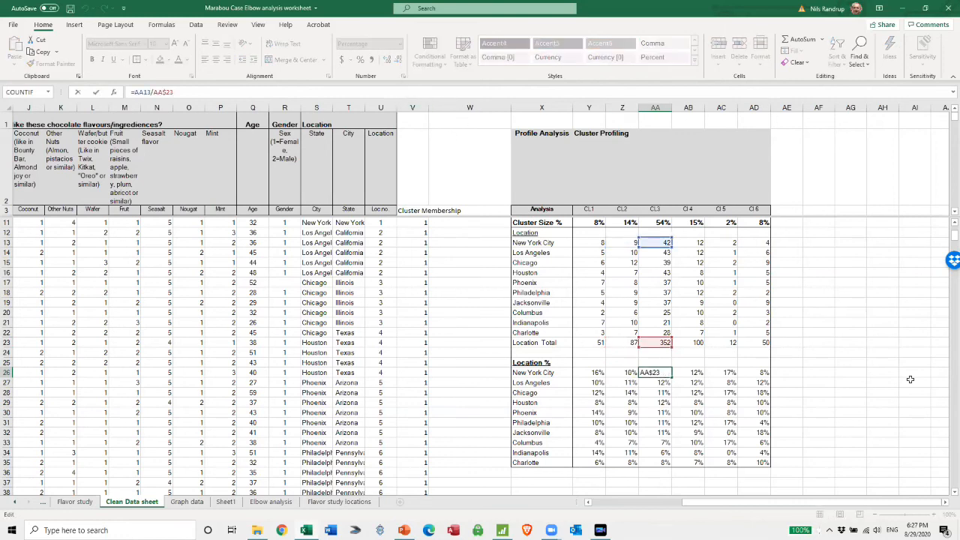
{"action": "left_click", "coordinate": [885, 408]}
Check how the numerator shifts row by row in the CL1 Location % formulas from New York City downwards.
{"action": "left_click", "coordinate": [593, 374]}
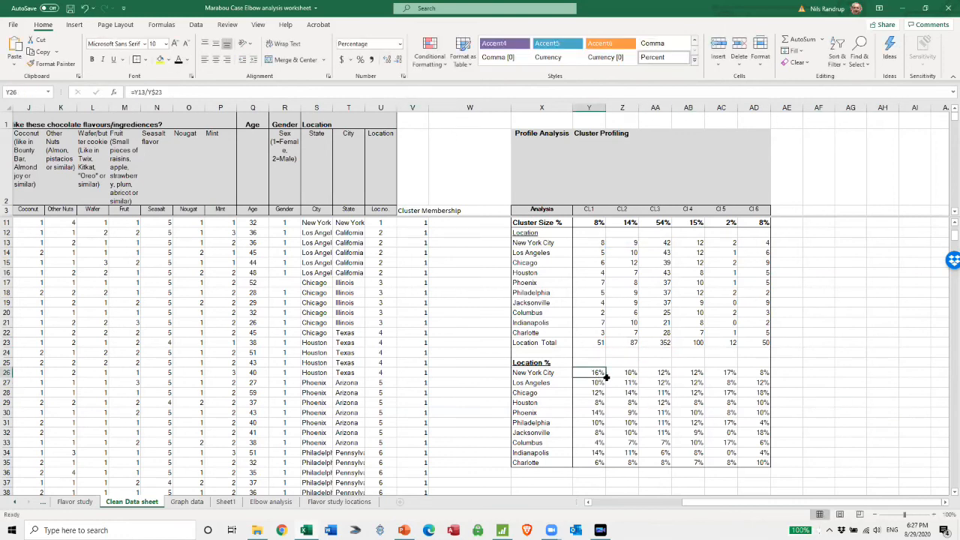
{"action": "type", "text": "0"}
{"action": "key", "text": "Escape"}
{"action": "key", "text": "Down"}
{"action": "key", "text": "Down"}
{"action": "key", "text": "Down"}
{"action": "key", "text": "Down"}
{"action": "key", "text": "Down"}
{"action": "key", "text": "Down"}
{"action": "key", "text": "Down"}
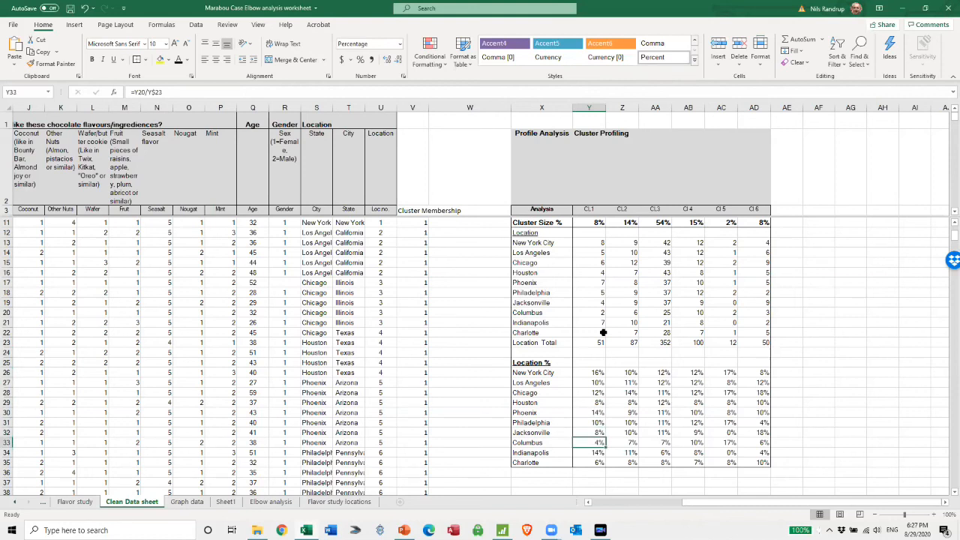
{"action": "key", "text": "Up"}
{"action": "key", "text": "Up"}
{"action": "key", "text": "Up"}
{"action": "key", "text": "Up"}
{"action": "key", "text": "Up"}
{"action": "key", "text": "Down"}
{"action": "key", "text": "Down"}
{"action": "key", "text": "Down"}
{"action": "key", "text": "Down"}
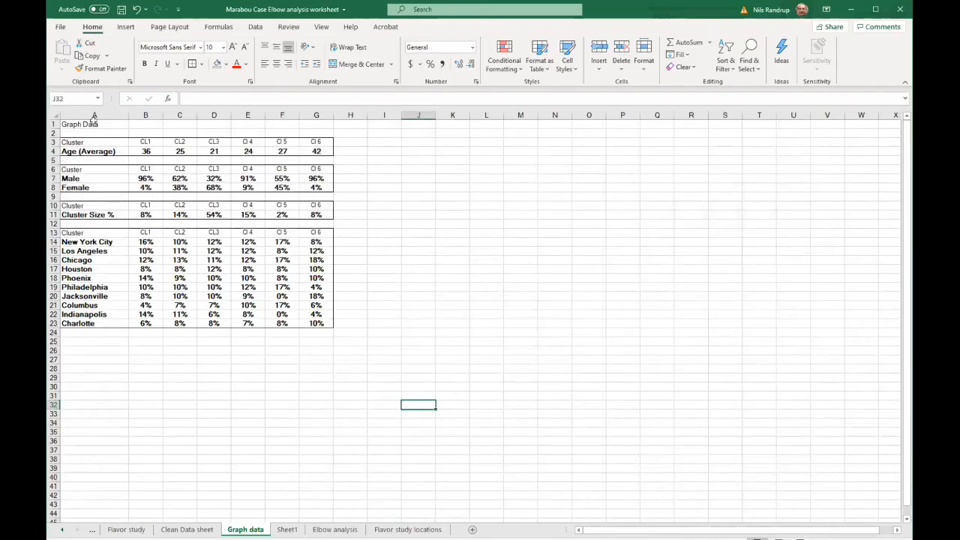
Make the Graph Data heading in A1 of the Graph data sheet bold and enlarge its font by two size steps.
{"action": "left_click", "coordinate": [94, 123]}
{"action": "left_click", "coordinate": [144, 63]}
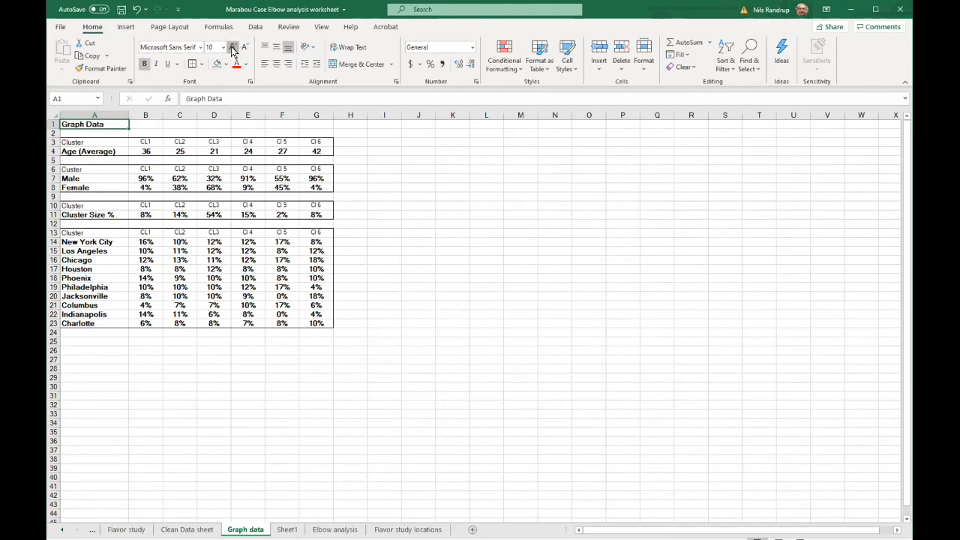
{"action": "left_click", "coordinate": [233, 47]}
{"action": "left_click", "coordinate": [233, 47]}
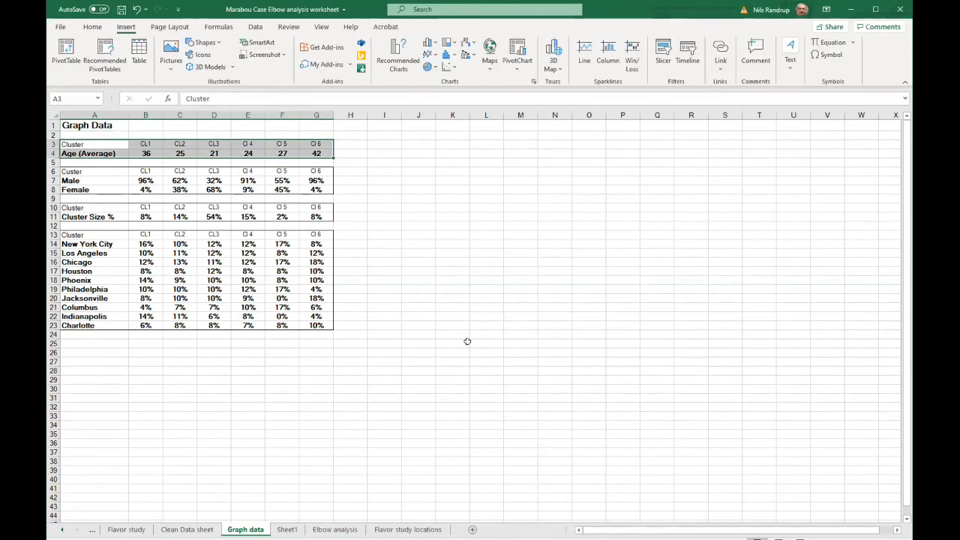
Insert a clustered bar chart of the average ages in A3:G4 with one coloured series per cluster, and place it beside the tables.
{"action": "left_click_drag", "start_coordinate": [93, 144], "coordinate": [316, 153]}
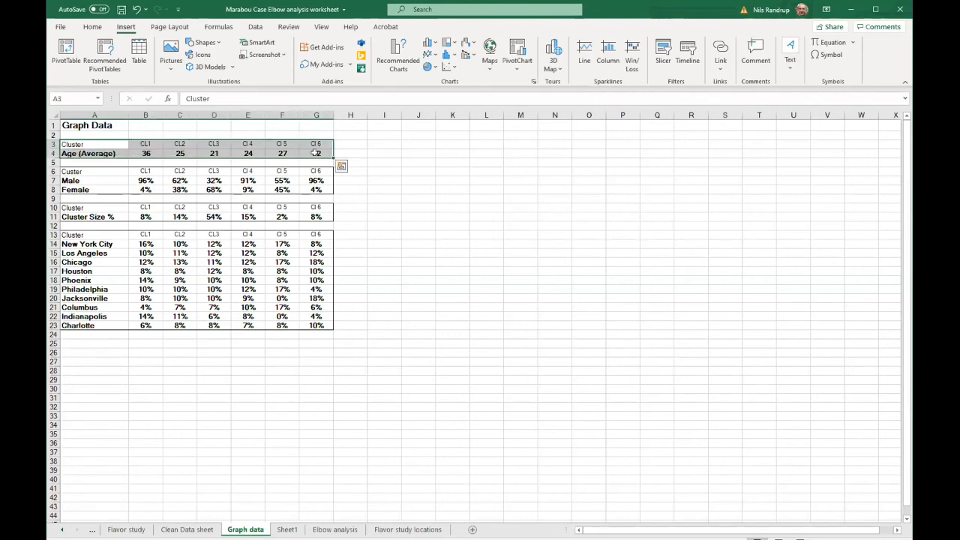
{"action": "left_click", "coordinate": [398, 64]}
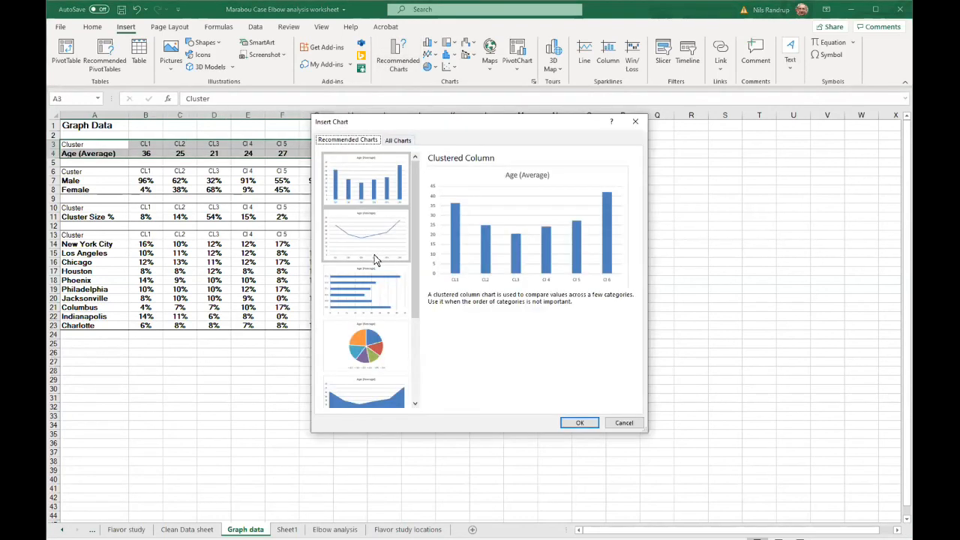
{"action": "left_click", "coordinate": [398, 140]}
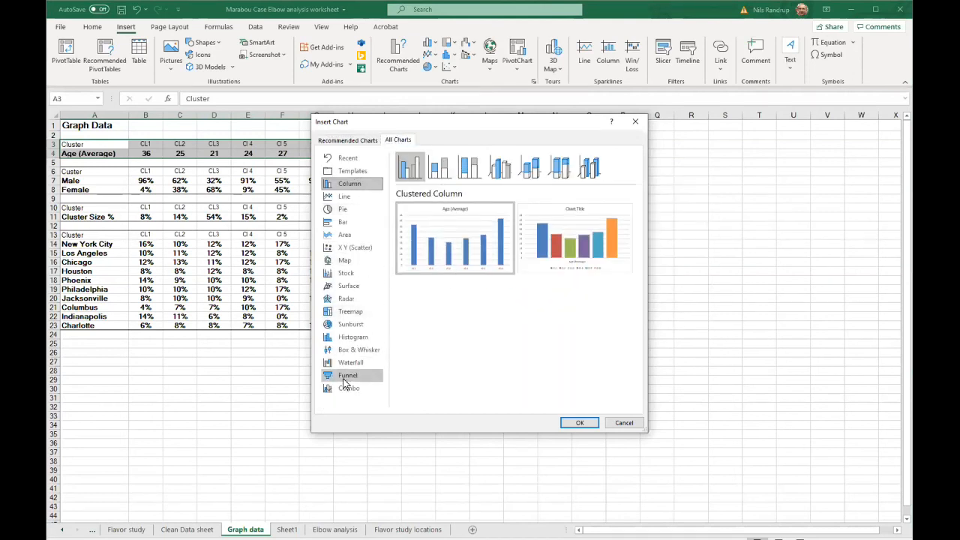
{"action": "left_click", "coordinate": [346, 274]}
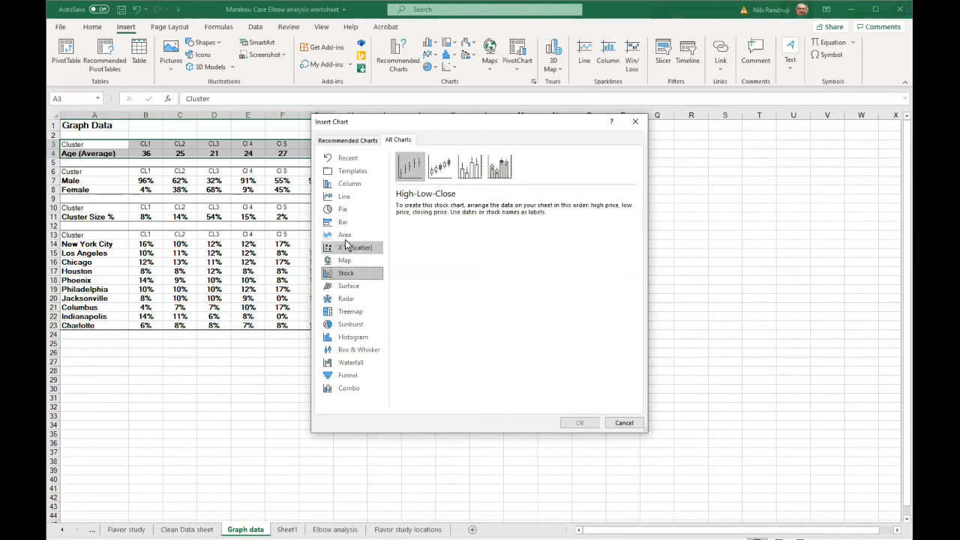
{"action": "left_click", "coordinate": [345, 235]}
{"action": "left_click", "coordinate": [345, 224]}
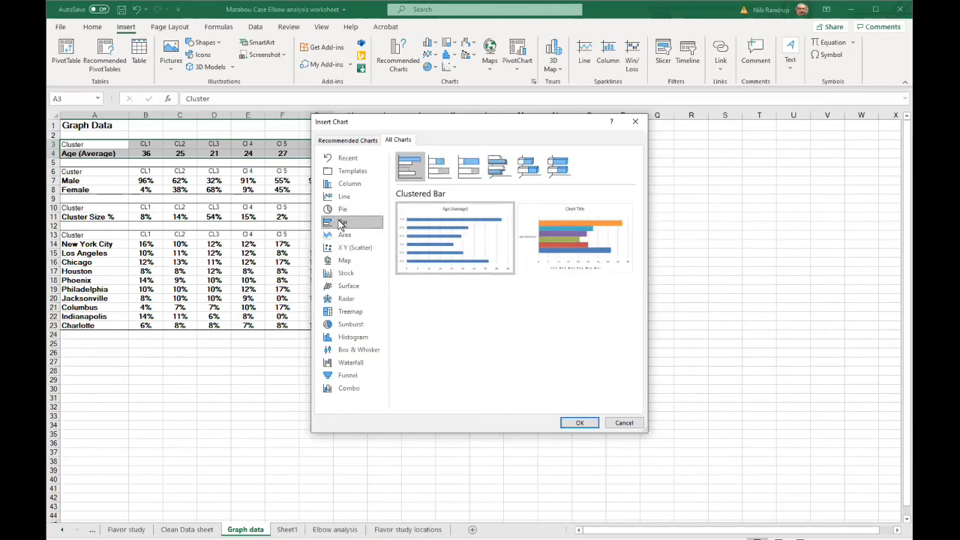
{"action": "mouse_move", "coordinate": [592, 234]}
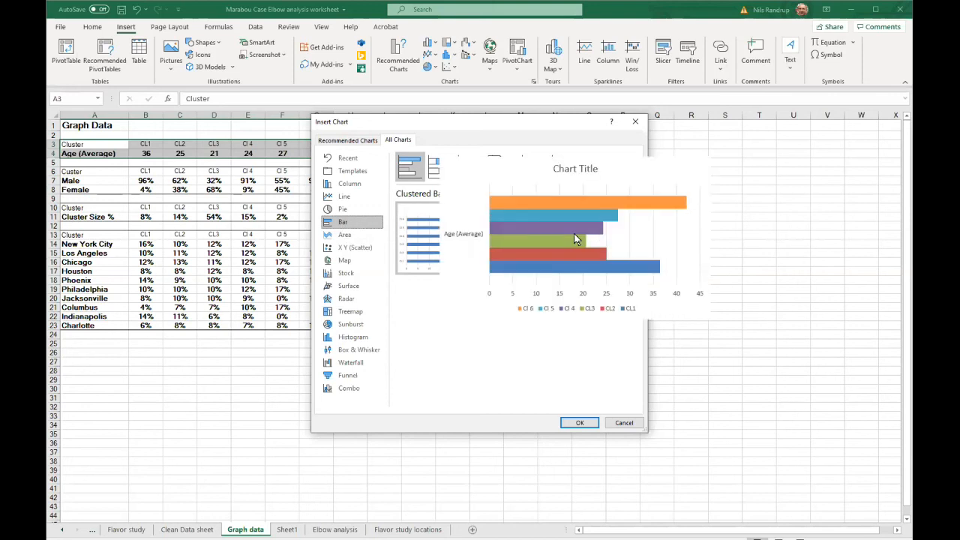
{"action": "left_click", "coordinate": [581, 424]}
{"action": "left_click_drag", "start_coordinate": [506, 246], "coordinate": [509, 137]}
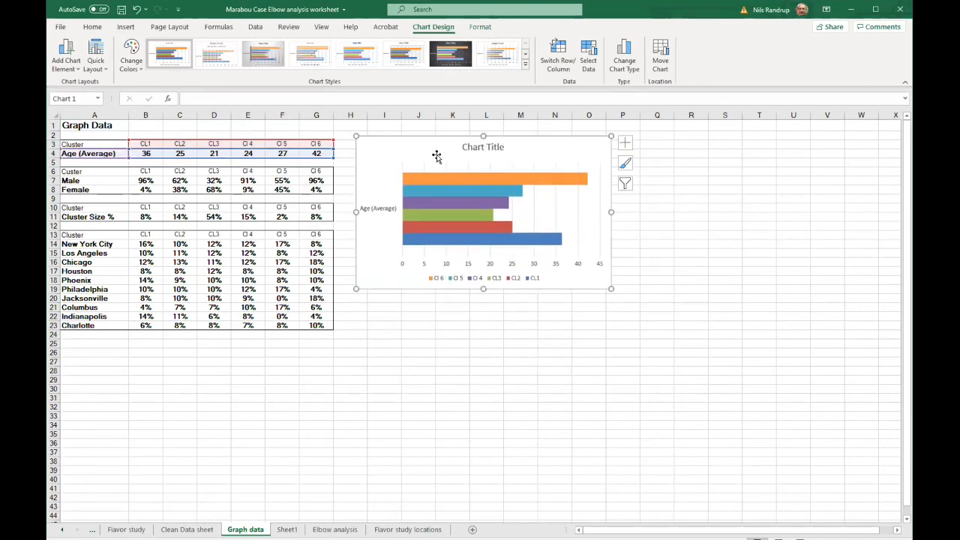
Add Outside End data labels to all bars of the average age chart.
{"action": "left_click", "coordinate": [531, 179]}
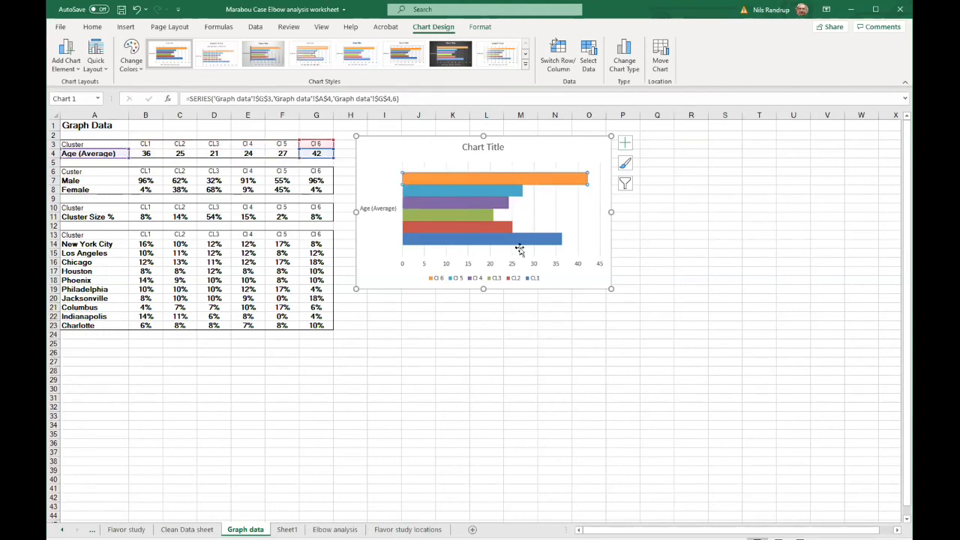
{"action": "left_click", "coordinate": [401, 245]}
{"action": "left_click", "coordinate": [417, 240]}
{"action": "left_click", "coordinate": [568, 158]}
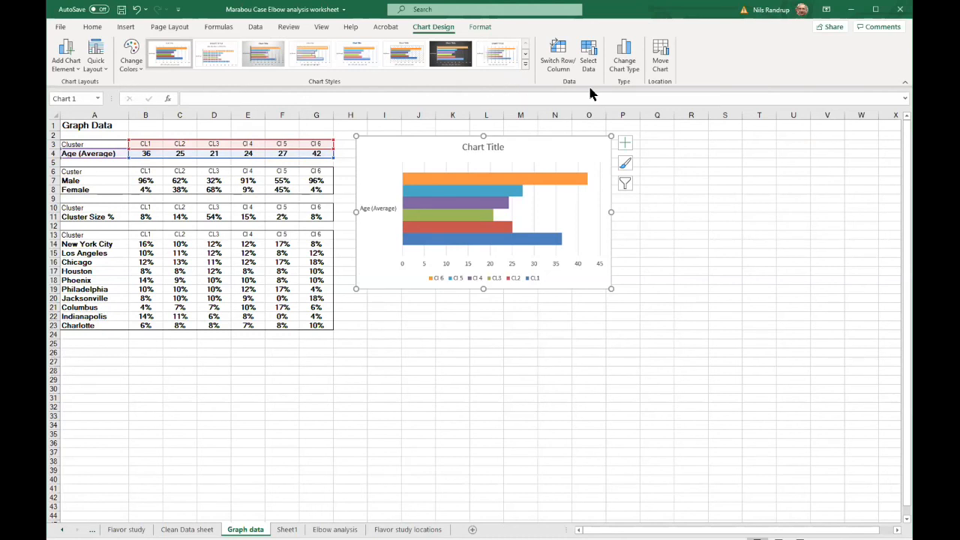
{"action": "left_click", "coordinate": [82, 68]}
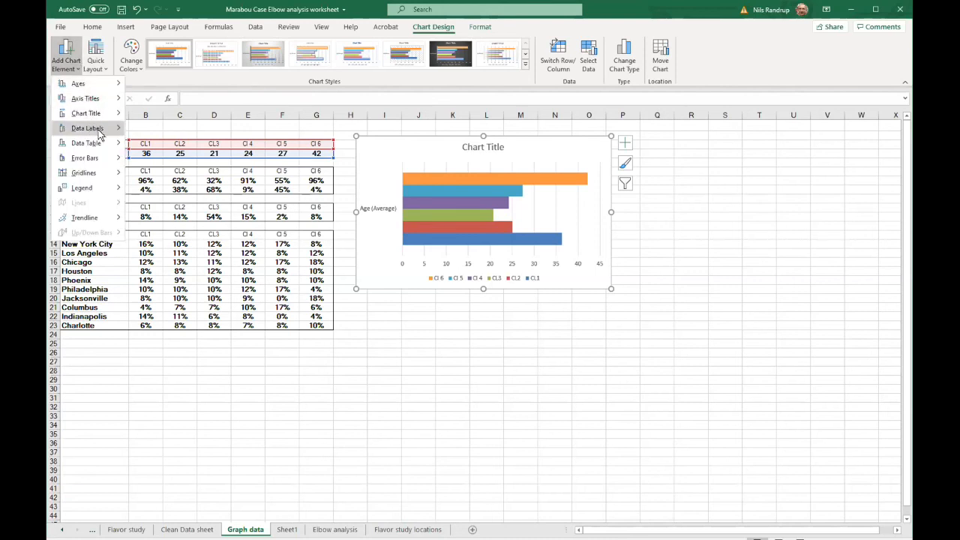
{"action": "mouse_move", "coordinate": [101, 133]}
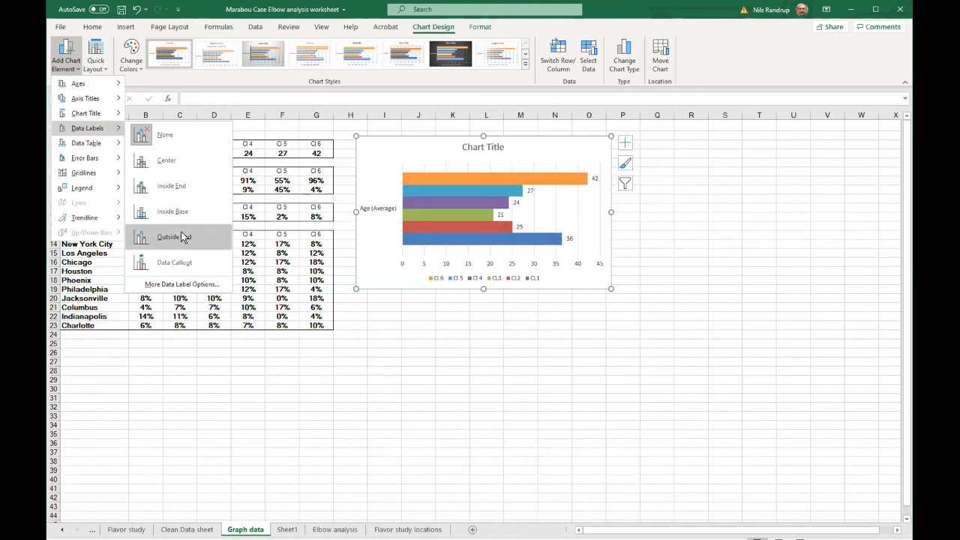
{"action": "left_click", "coordinate": [583, 274]}
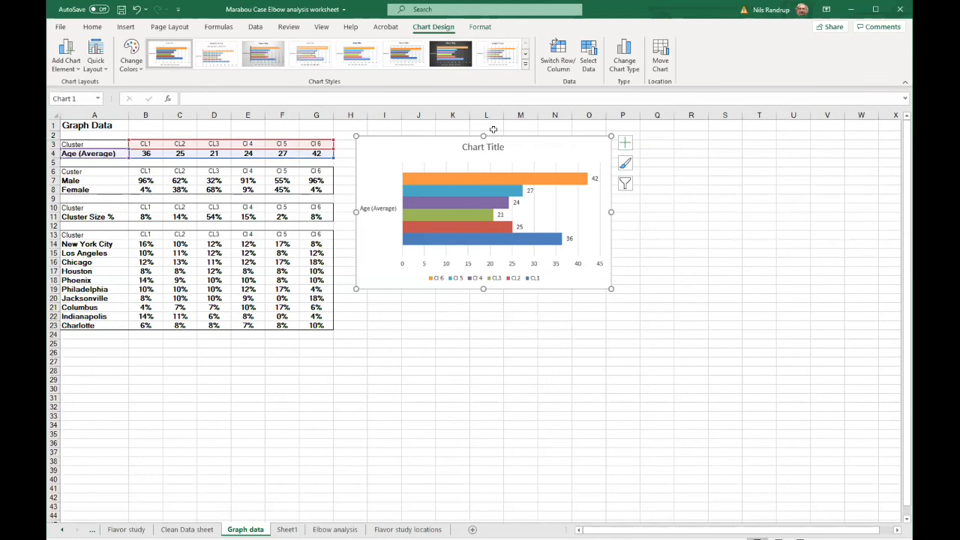
{"action": "left_click", "coordinate": [480, 147]}
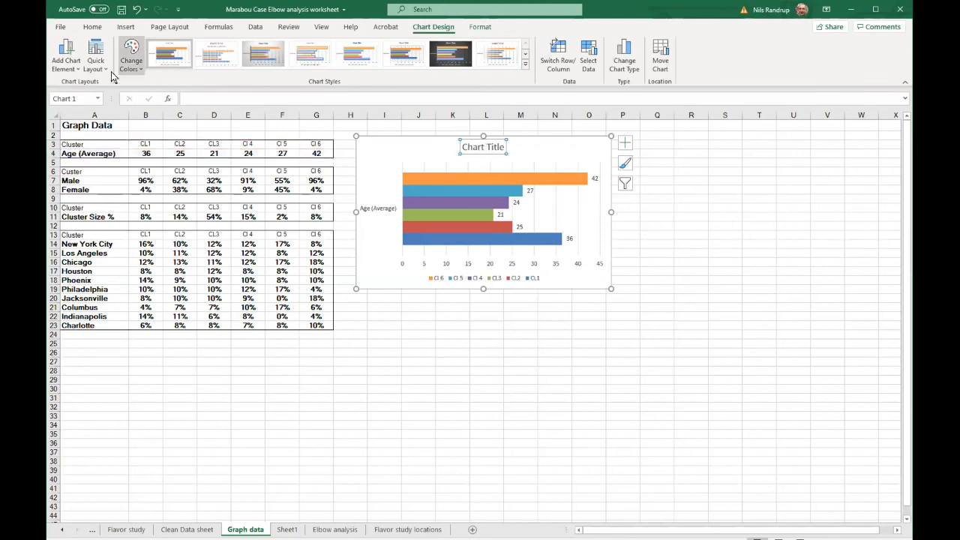
{"action": "left_click", "coordinate": [82, 71]}
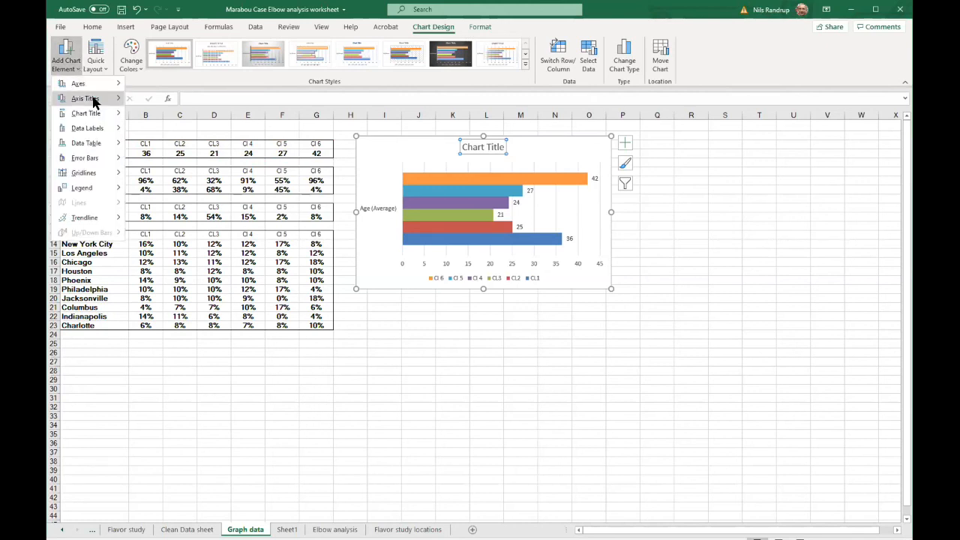
{"action": "mouse_move", "coordinate": [93, 97]}
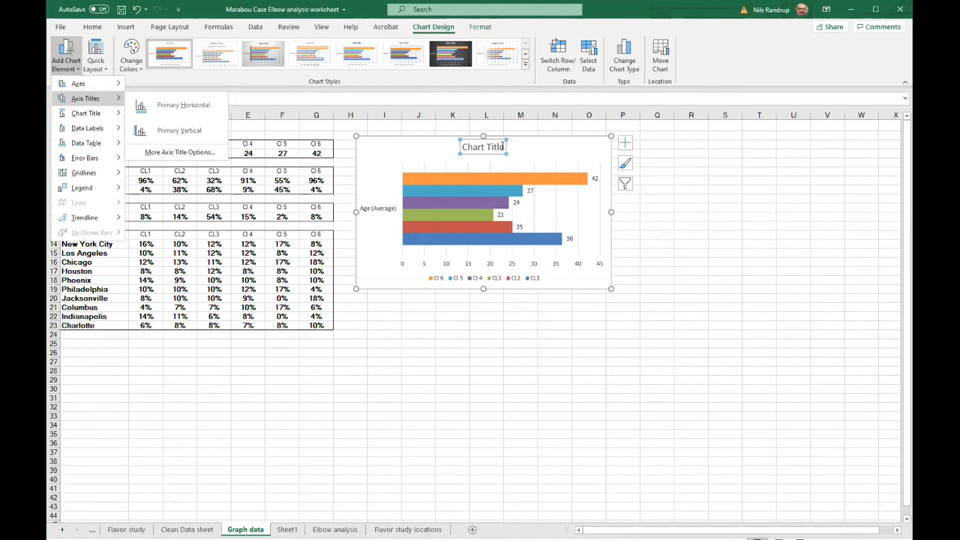
{"action": "left_click", "coordinate": [501, 147]}
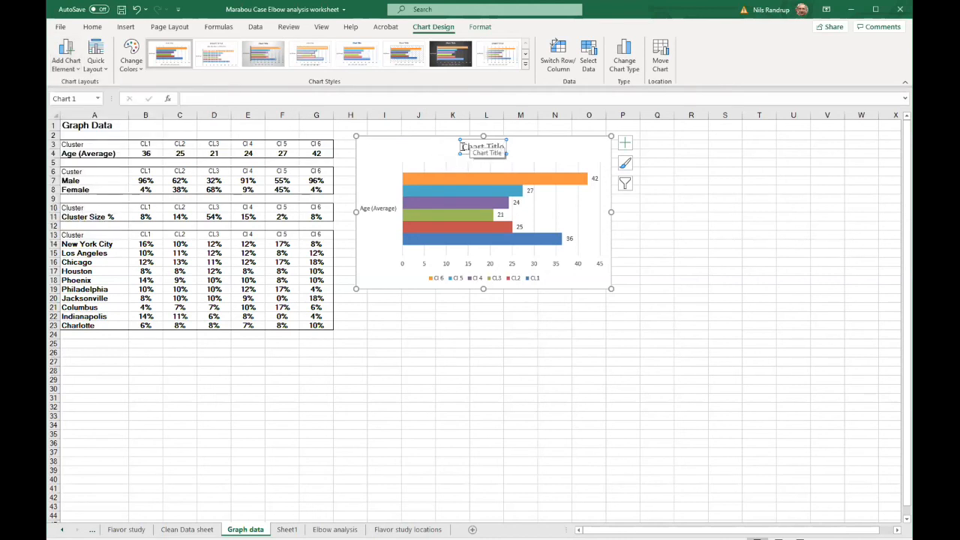
{"action": "left_click", "coordinate": [464, 147]}
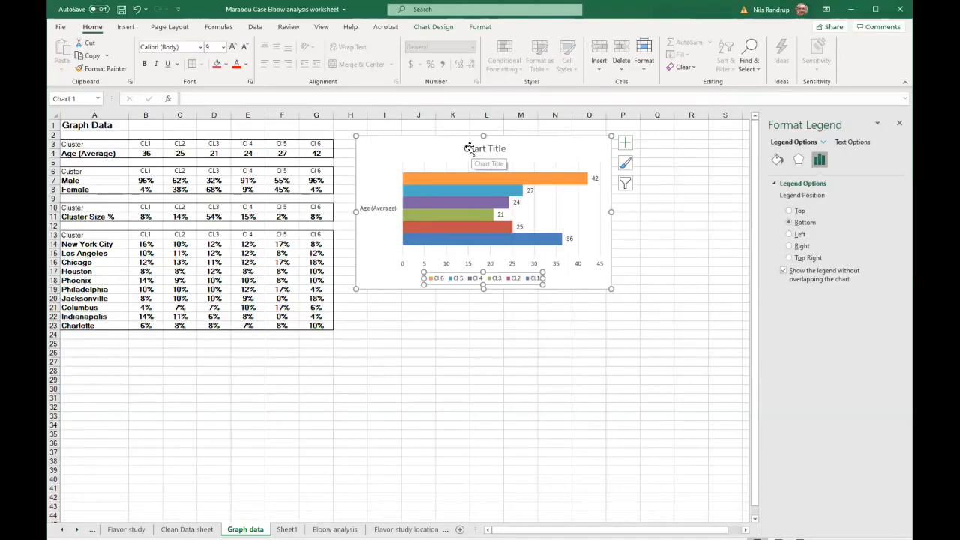
Change the title of the average age chart to "Average Age of Clusters".
{"action": "left_click", "coordinate": [470, 148]}
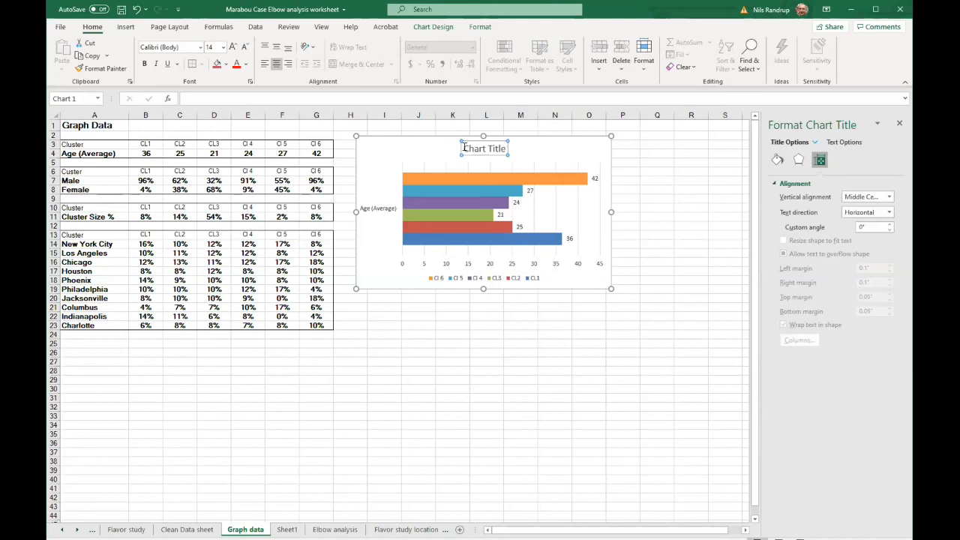
{"action": "left_click_drag", "start_coordinate": [465, 147], "coordinate": [522, 151]}
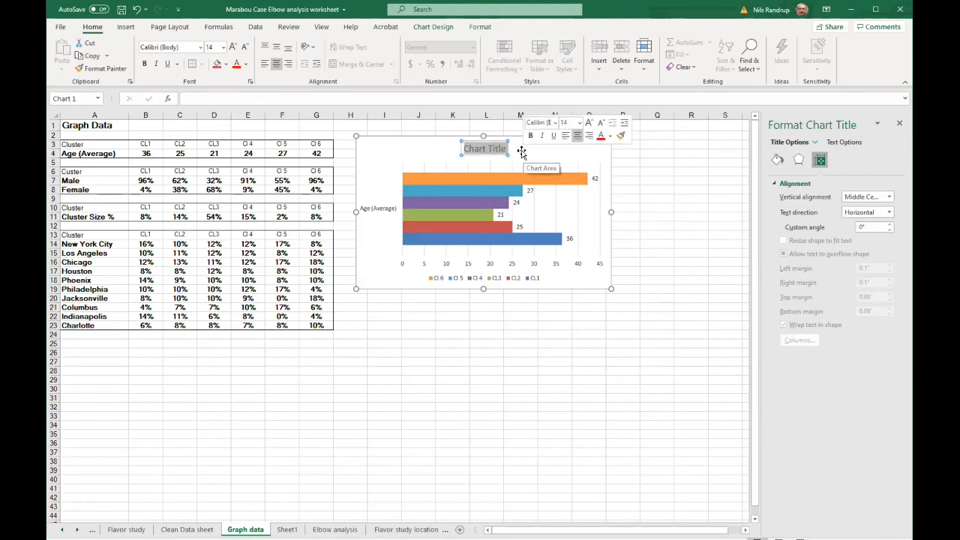
{"action": "type", "text": "Aa"}
{"action": "key", "text": "BackSpace"}
{"action": "type", "text": "verage"}
{"action": "key", "text": "BackSpace"}
{"action": "key", "text": "BackSpace"}
{"action": "key", "text": "BackSpace"}
{"action": "type", "text": "ge Age of C"}
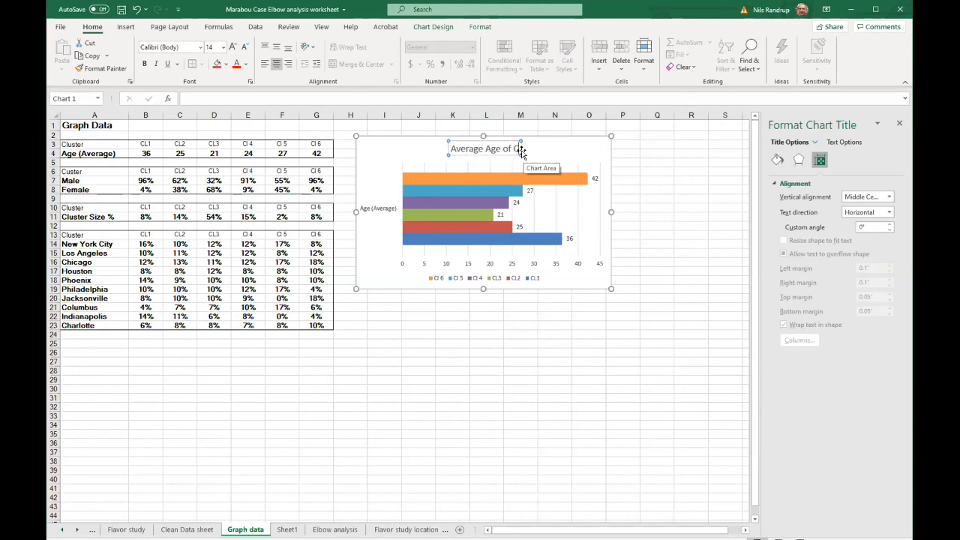
{"action": "type", "text": "lusters"}
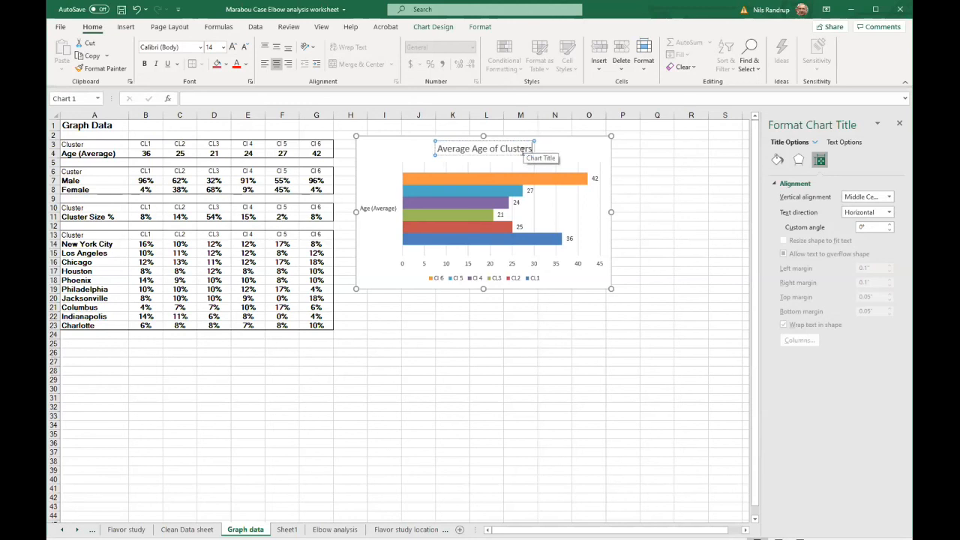
{"action": "left_click", "coordinate": [551, 406]}
Insert a stacked column chart of the male and female shares per cluster from A6:G8.
{"action": "left_click_drag", "start_coordinate": [67, 171], "coordinate": [315, 192]}
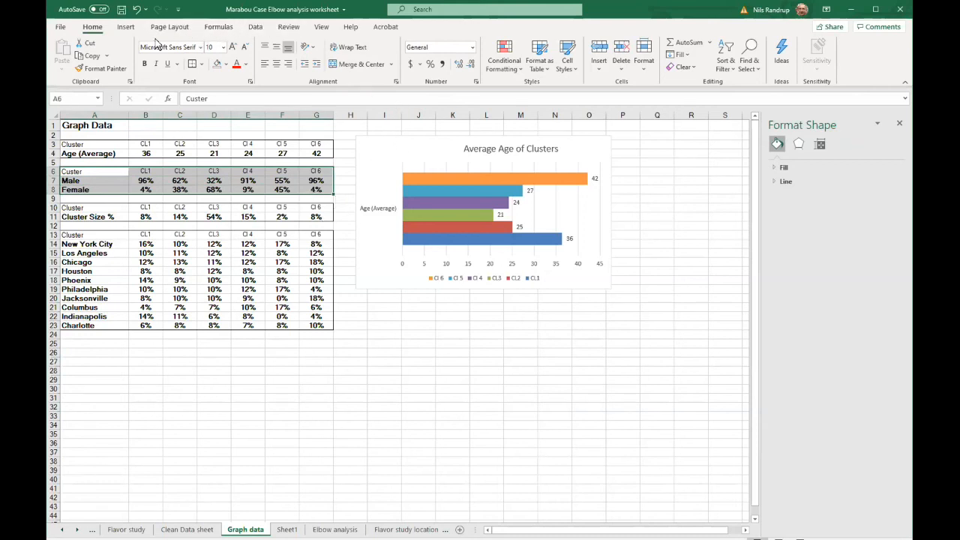
{"action": "left_click", "coordinate": [126, 28]}
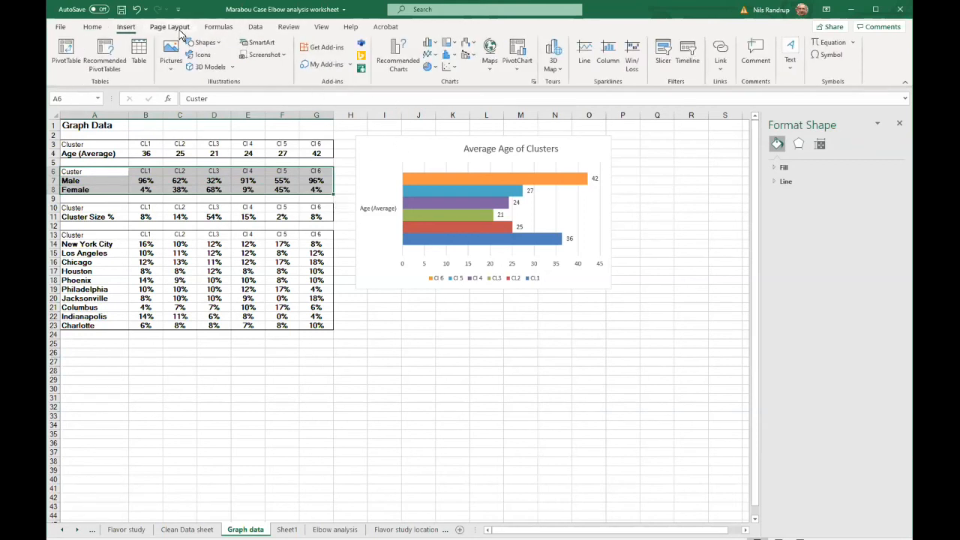
{"action": "left_click", "coordinate": [389, 65]}
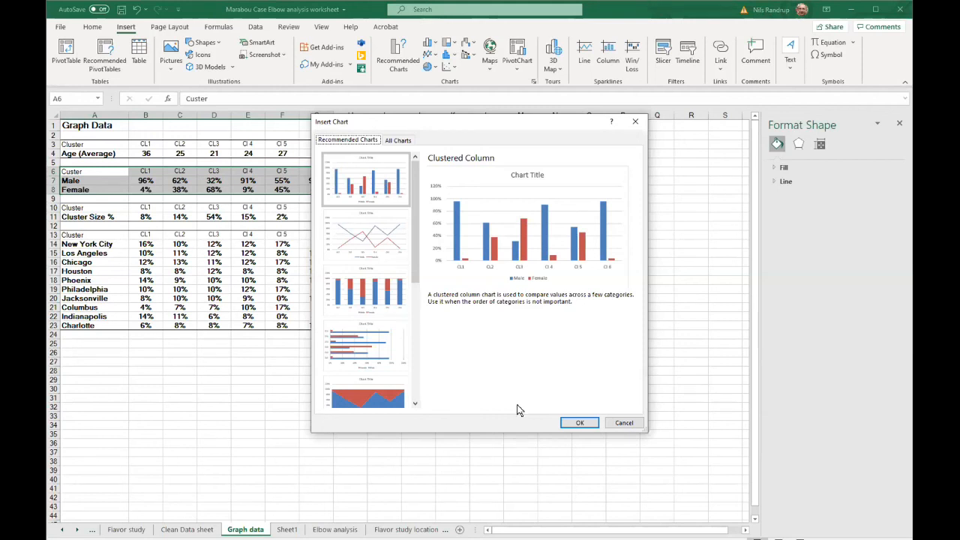
{"action": "left_click", "coordinate": [357, 294]}
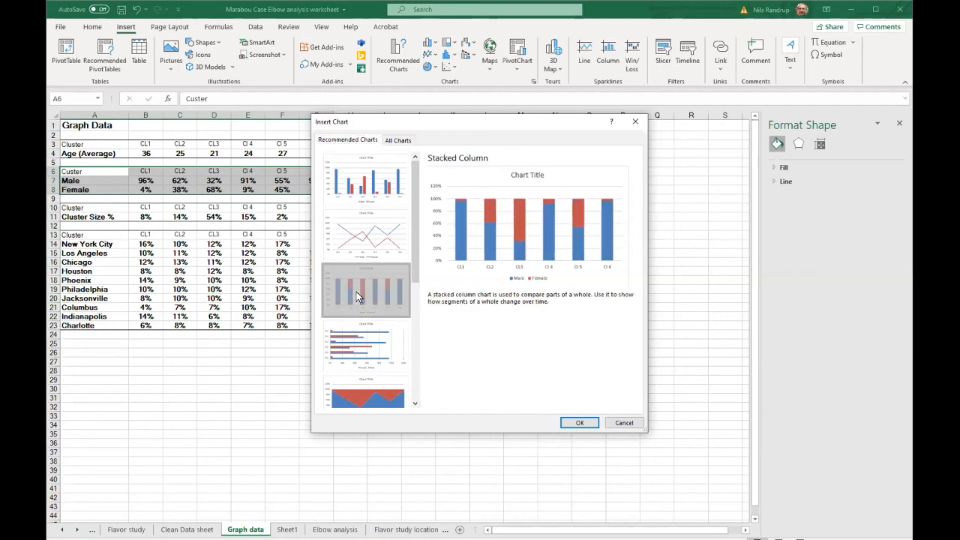
{"action": "left_click", "coordinate": [582, 423]}
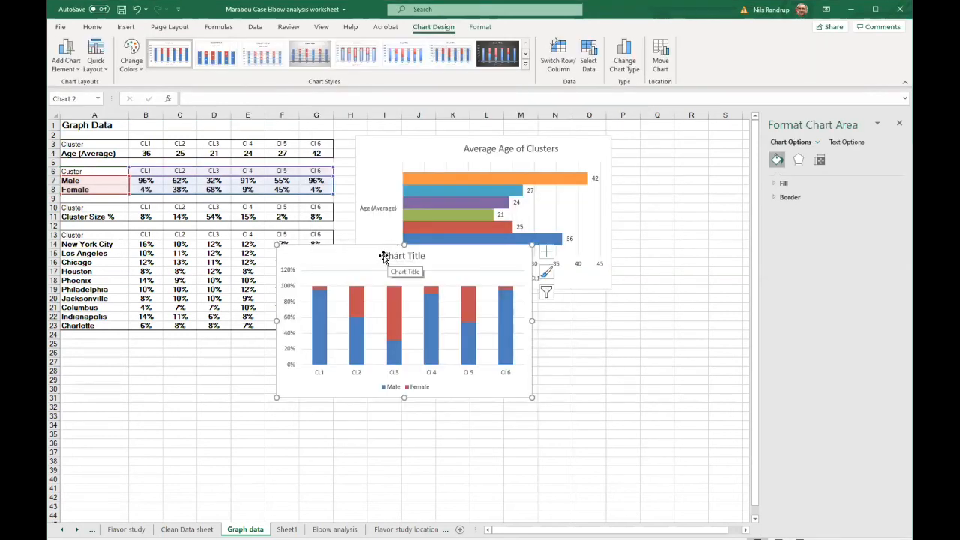
Change the title of the gender chart to "Cluster Gender".
{"action": "left_click", "coordinate": [390, 255]}
{"action": "triple_click", "coordinate": [411, 255]}
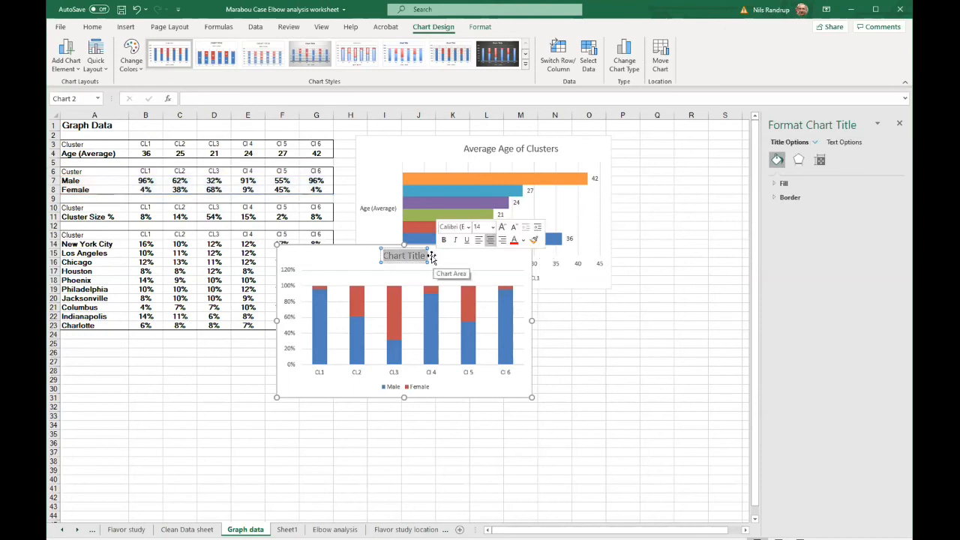
{"action": "type", "text": "M"}
{"action": "key", "text": "BackSpace"}
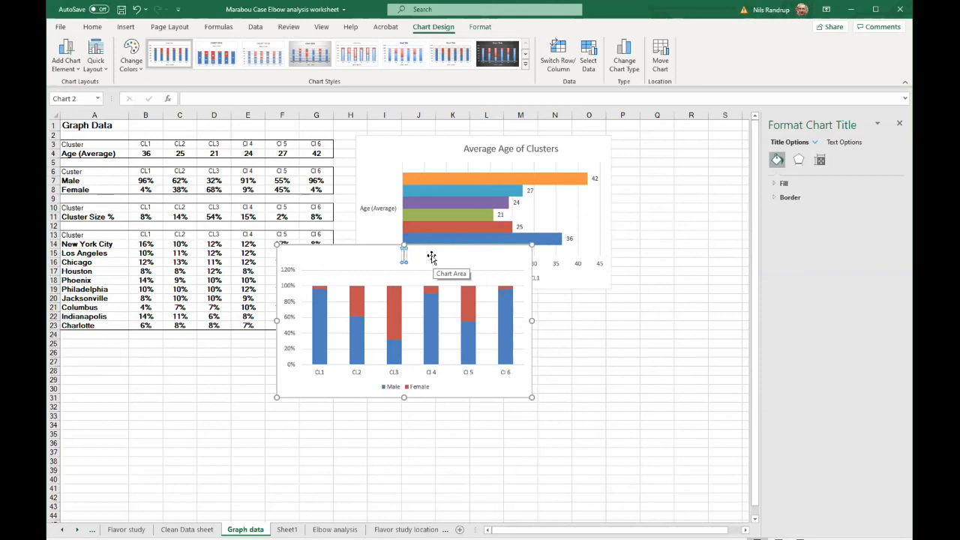
{"action": "type", "text": "Cluster Gender"}
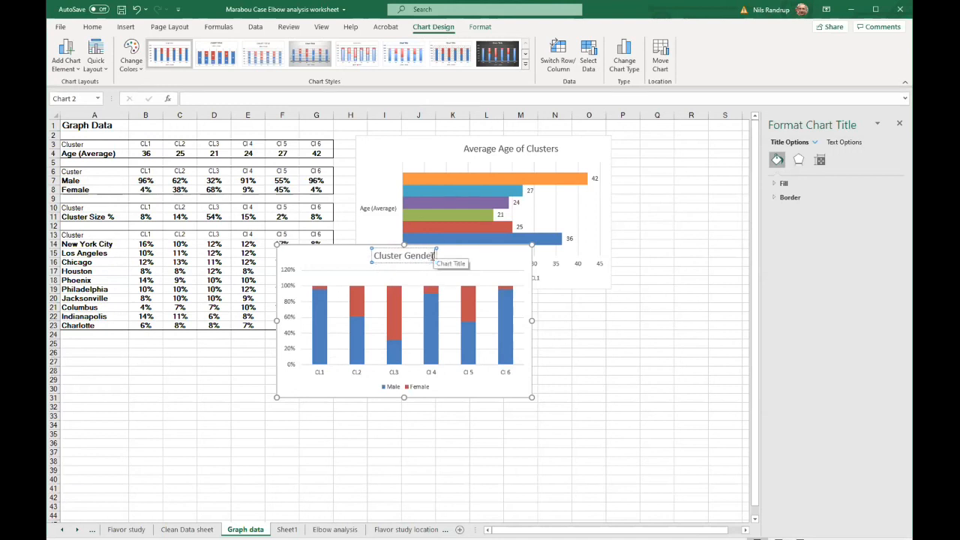
{"action": "key", "text": "Return"}
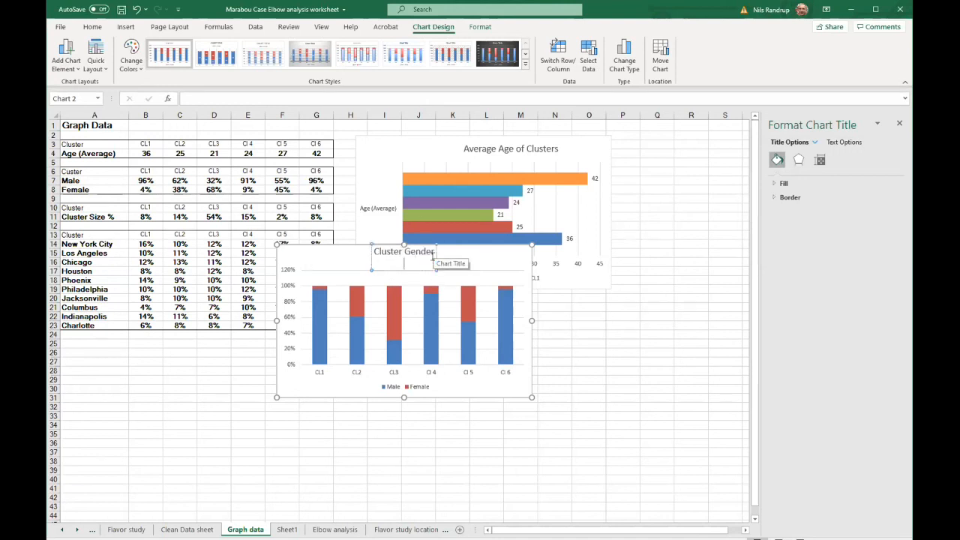
{"action": "key", "text": "BackSpace"}
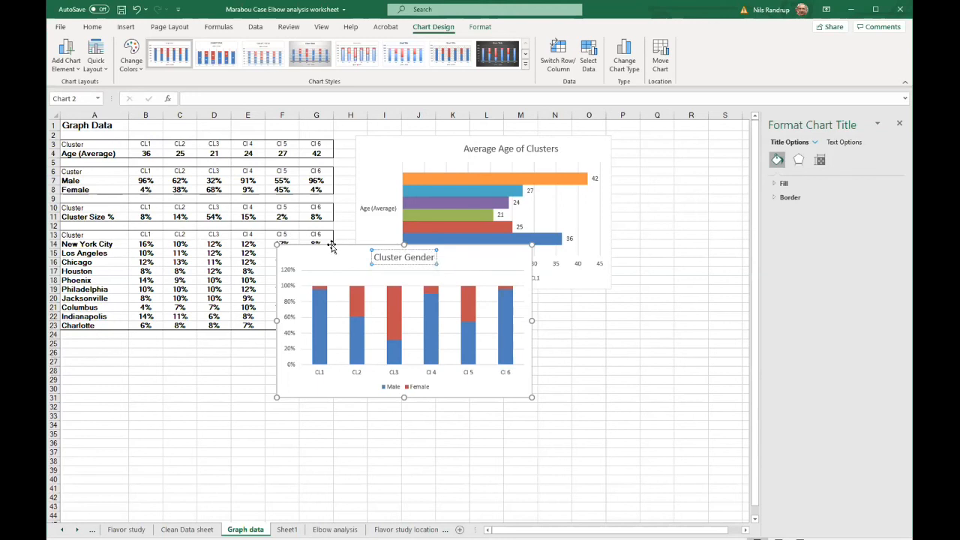
Move the Cluster Gender chart directly below the average age chart, roughly aligned with its edges.
{"action": "left_click_drag", "start_coordinate": [442, 308], "coordinate": [522, 358]}
{"action": "left_click", "coordinate": [414, 296]}
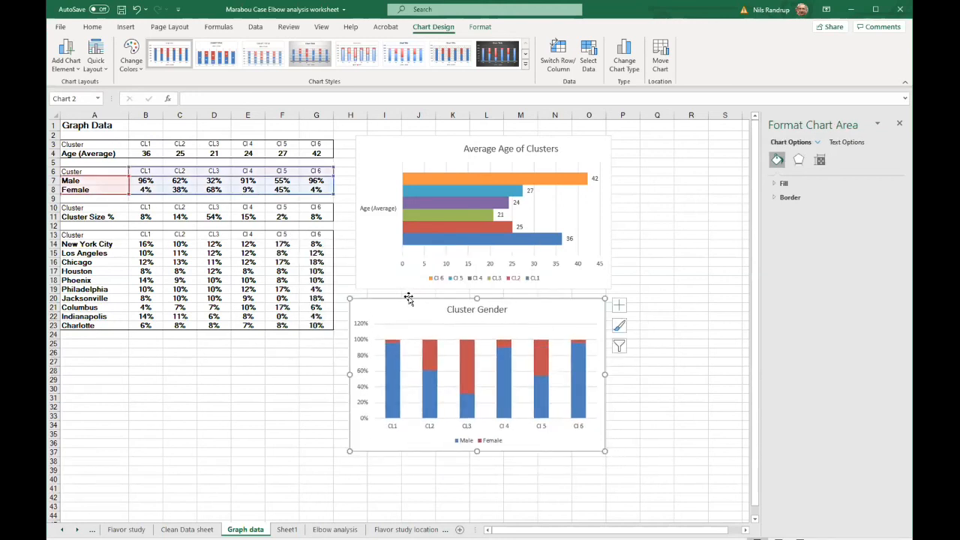
{"action": "left_click_drag", "start_coordinate": [417, 294], "coordinate": [417, 291]}
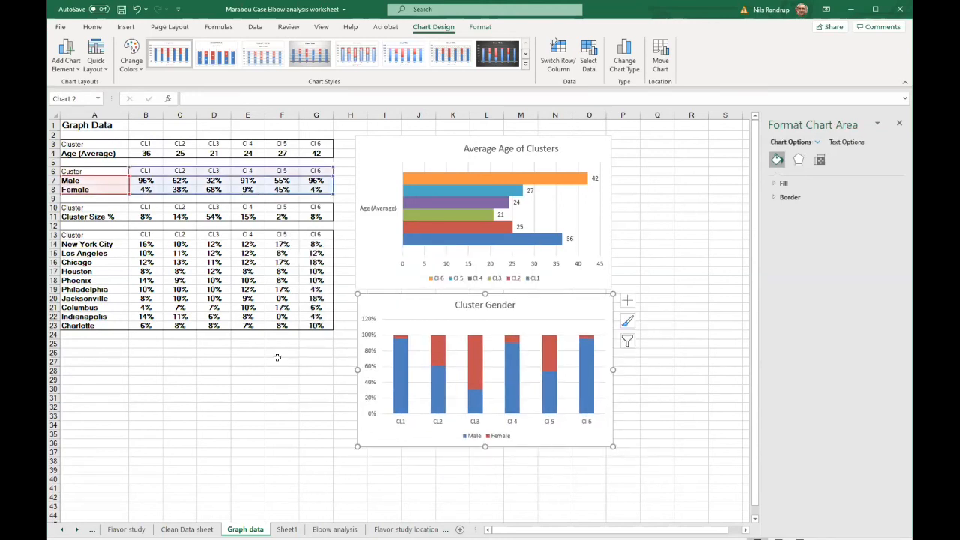
Insert a clustered column chart of the cluster size percentages in A10:G11.
{"action": "left_click_drag", "start_coordinate": [120, 208], "coordinate": [315, 215]}
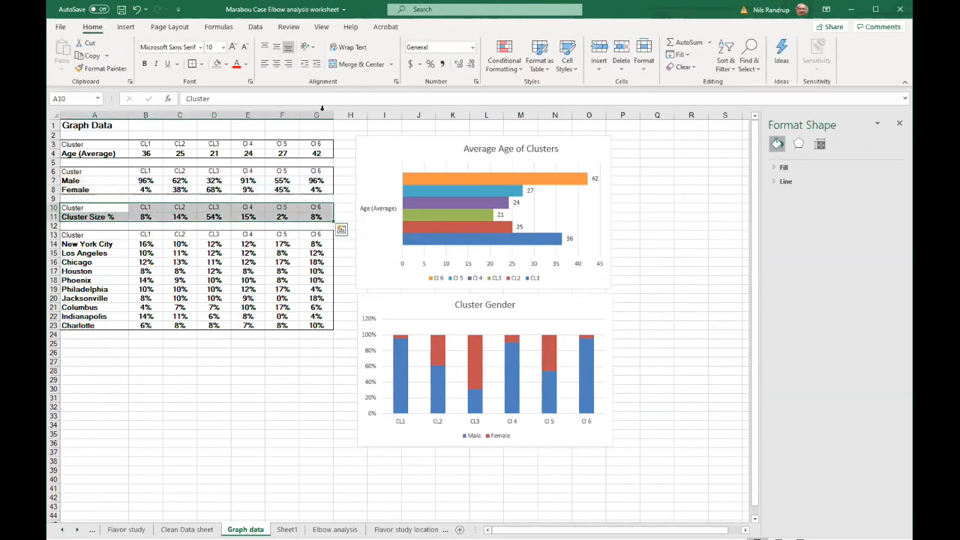
{"action": "left_click", "coordinate": [126, 27]}
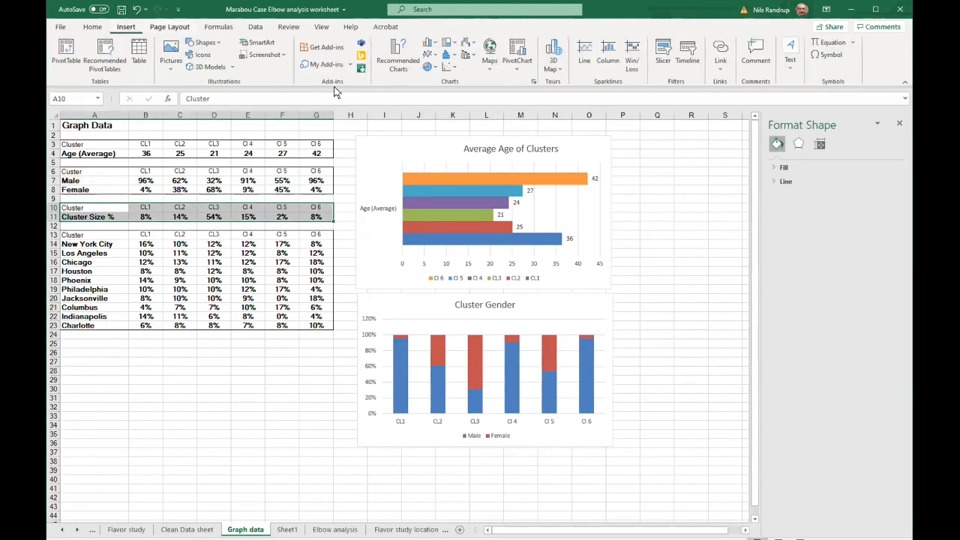
{"action": "left_click", "coordinate": [399, 64]}
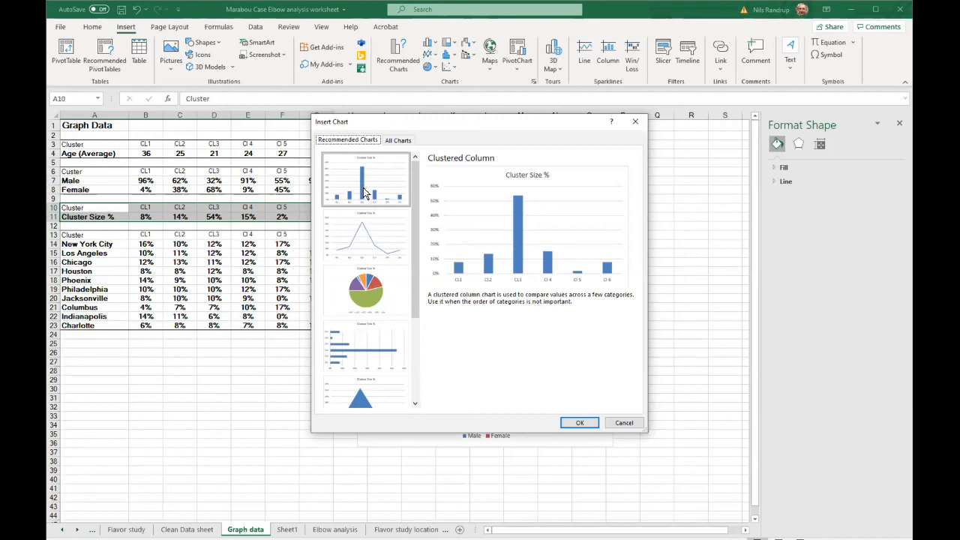
{"action": "left_click", "coordinate": [576, 422]}
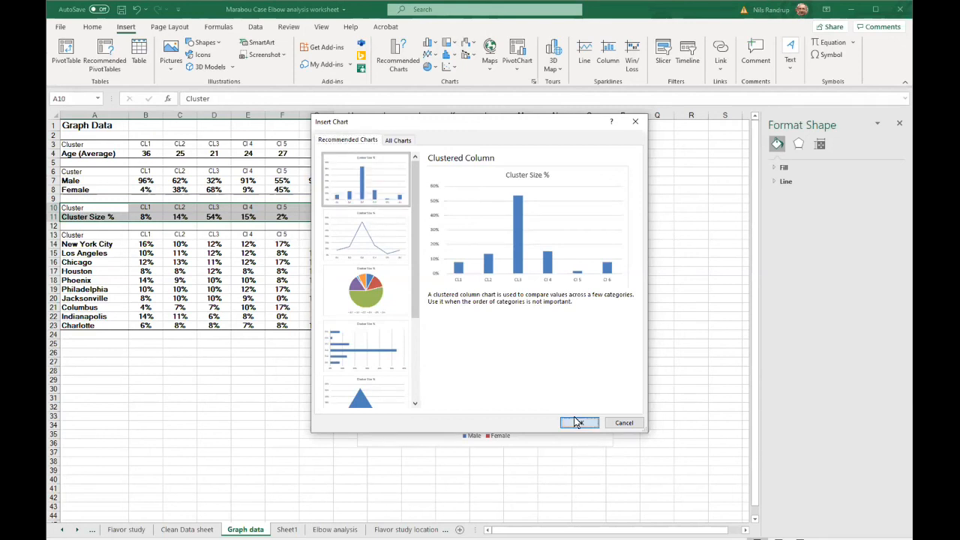
Add Outside End data labels to the columns of the Cluster Size % chart.
{"action": "left_click", "coordinate": [392, 294]}
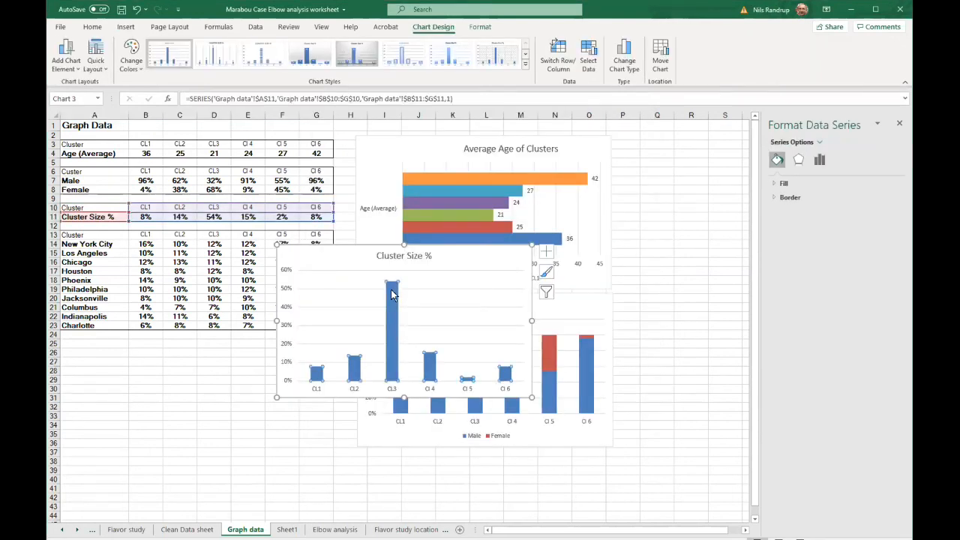
{"action": "left_click", "coordinate": [81, 72]}
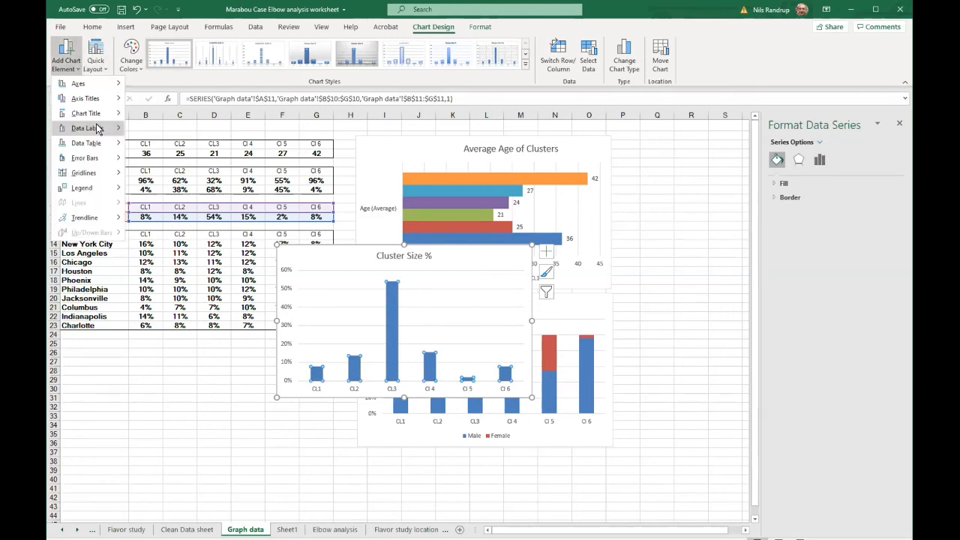
{"action": "mouse_move", "coordinate": [96, 129]}
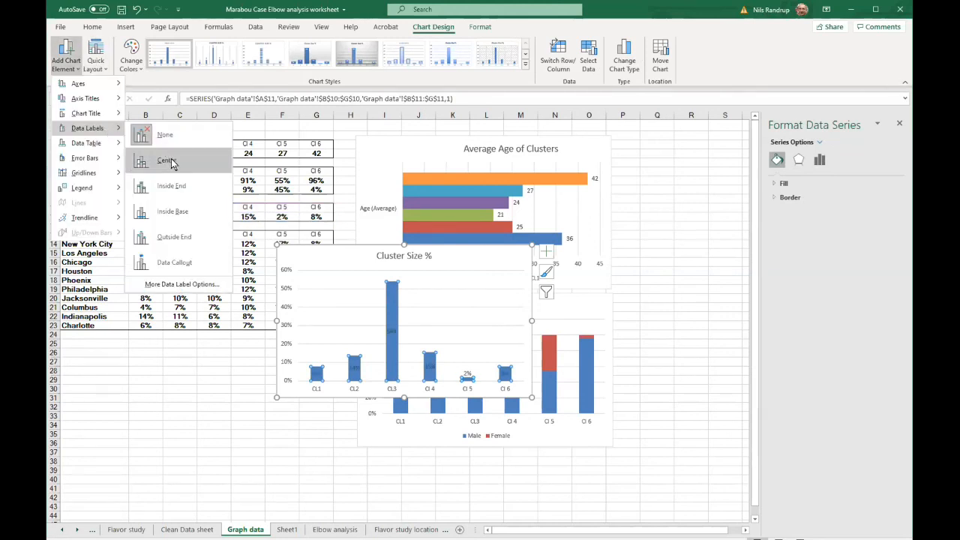
{"action": "left_click", "coordinate": [189, 237]}
Close the formatting settings and place the Cluster Size % chart beside the average age chart, on its right.
{"action": "left_click_drag", "start_coordinate": [345, 250], "coordinate": [384, 384]}
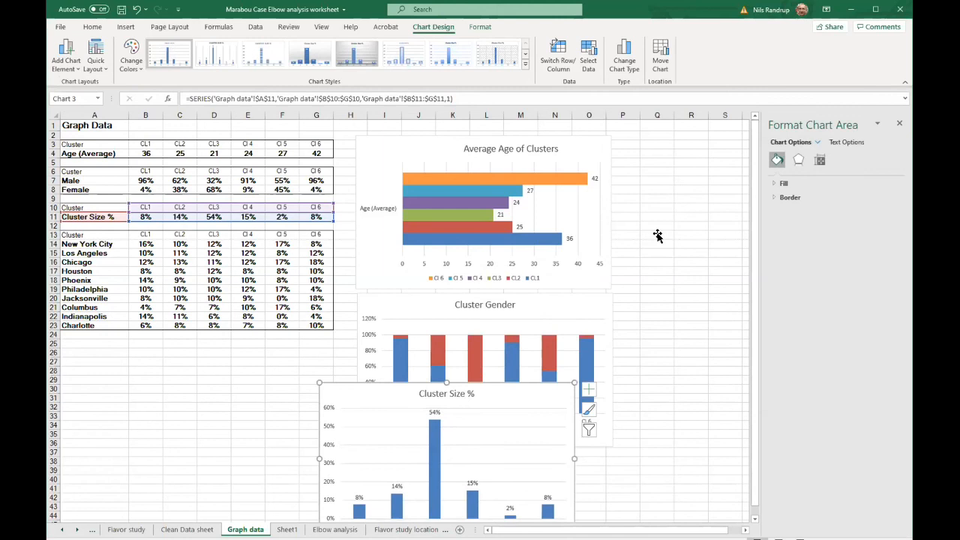
{"action": "left_click", "coordinate": [900, 120]}
{"action": "left_click_drag", "start_coordinate": [396, 382], "coordinate": [694, 133]}
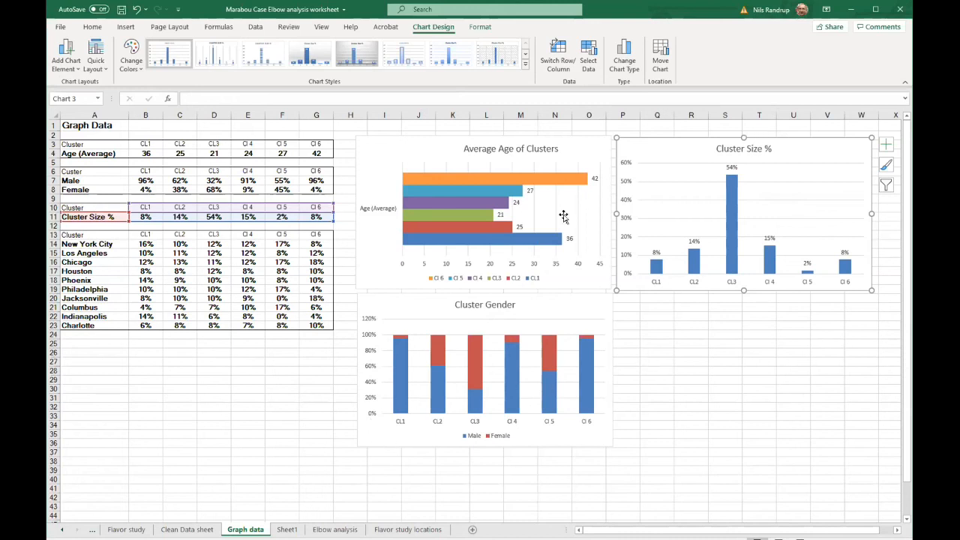
Insert a stacked column chart of the city shares in A13:G23 below the average age chart, with the clusters as categories and the cities as series.
{"action": "left_click_drag", "start_coordinate": [79, 236], "coordinate": [345, 328]}
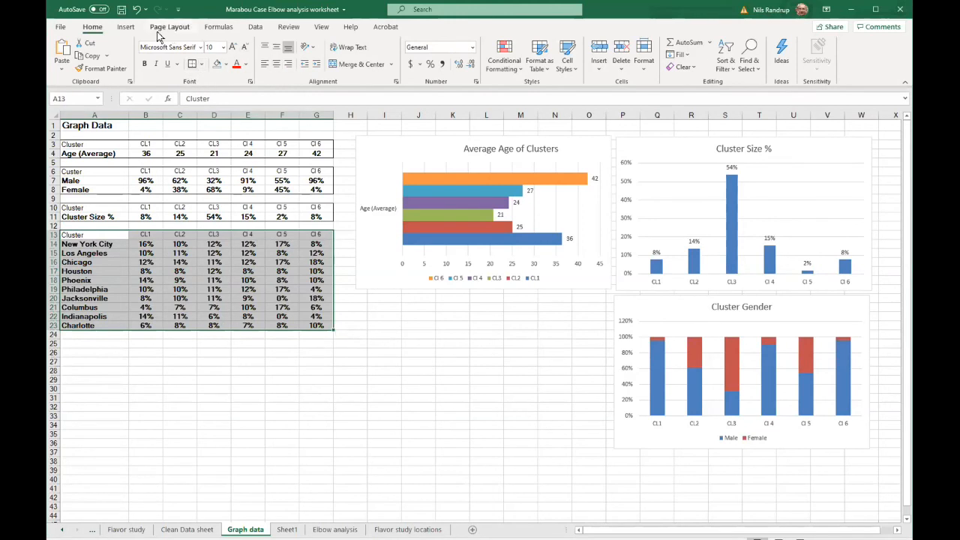
{"action": "left_click", "coordinate": [126, 28]}
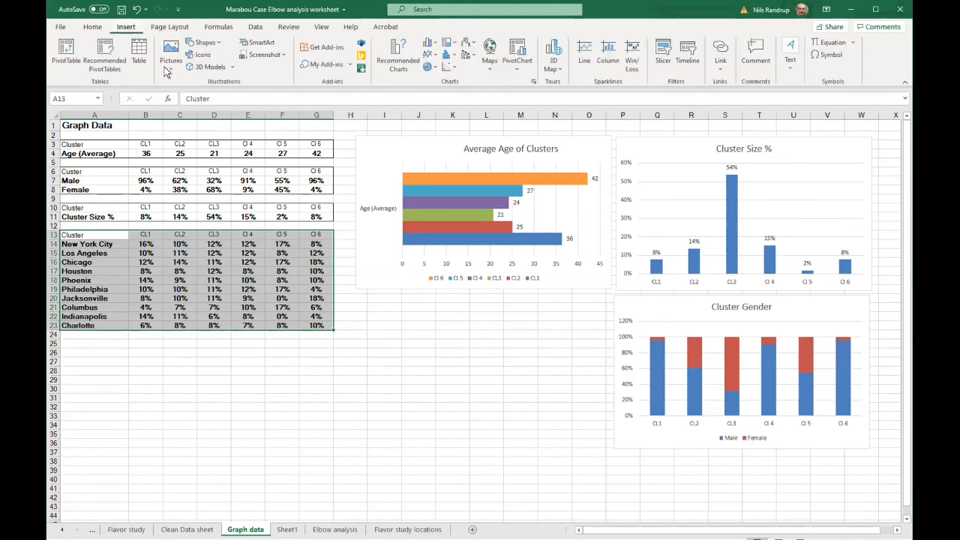
{"action": "left_click", "coordinate": [401, 66]}
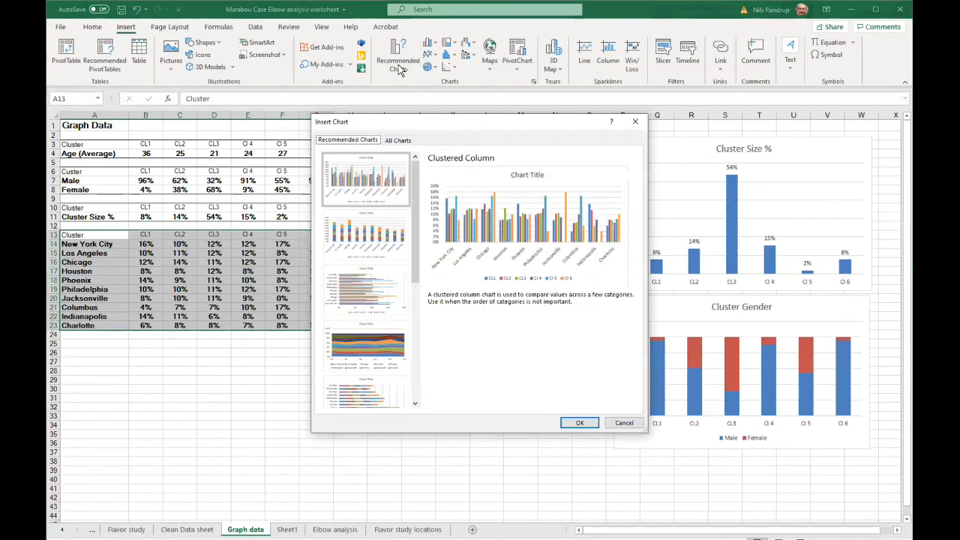
{"action": "left_click", "coordinate": [358, 252]}
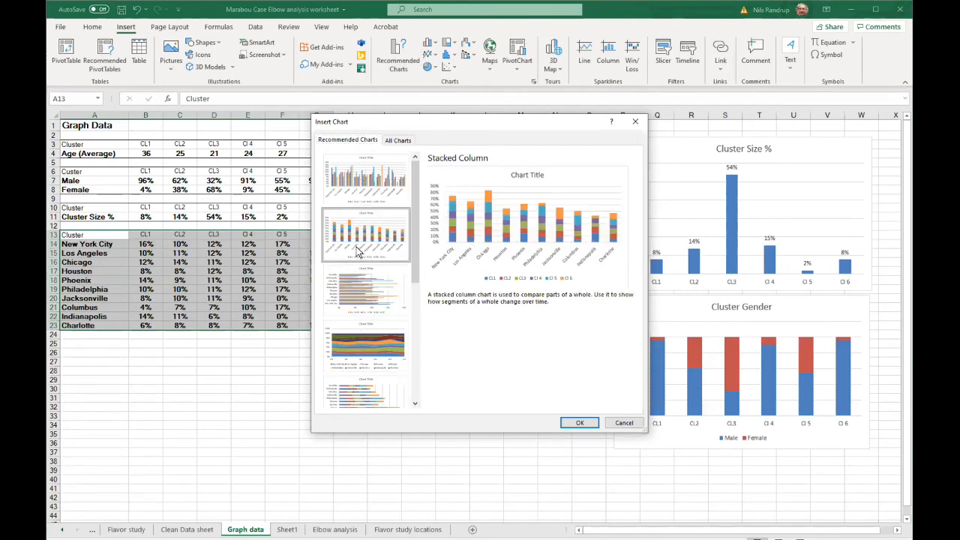
{"action": "left_click", "coordinate": [577, 424]}
{"action": "left_click_drag", "start_coordinate": [427, 273], "coordinate": [421, 299]}
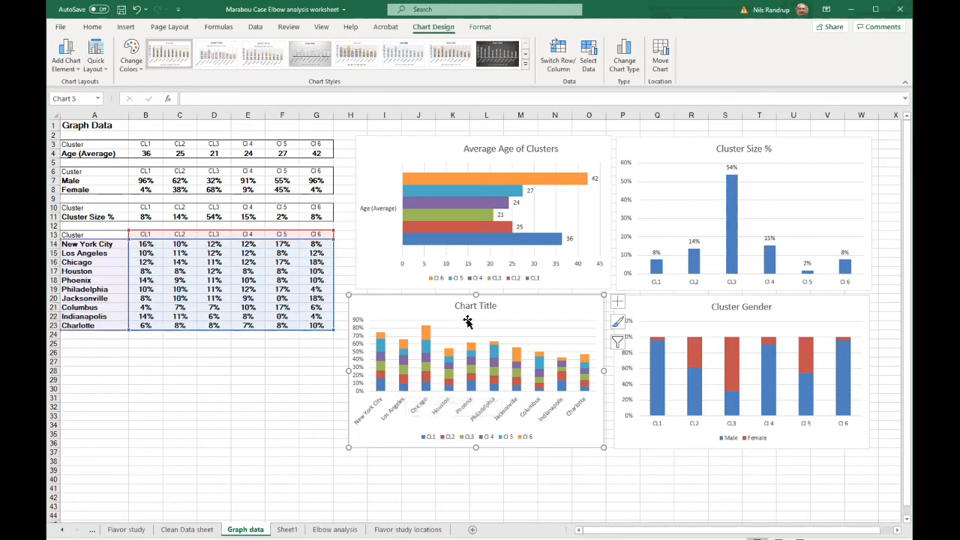
{"action": "left_click", "coordinate": [564, 66]}
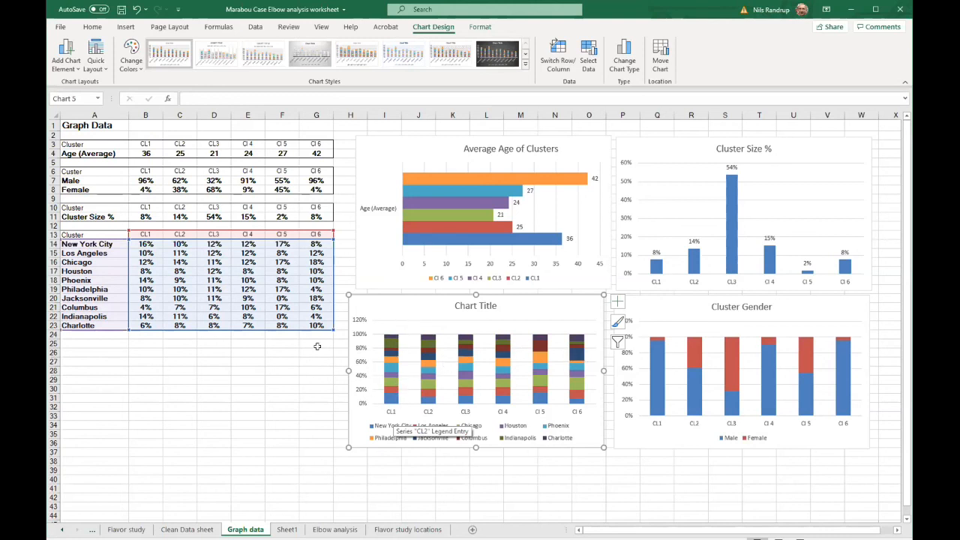
Set the maximum bound of the city chart's vertical axis to 1.0.
{"action": "left_click", "coordinate": [360, 323]}
{"action": "right_click", "coordinate": [363, 323]}
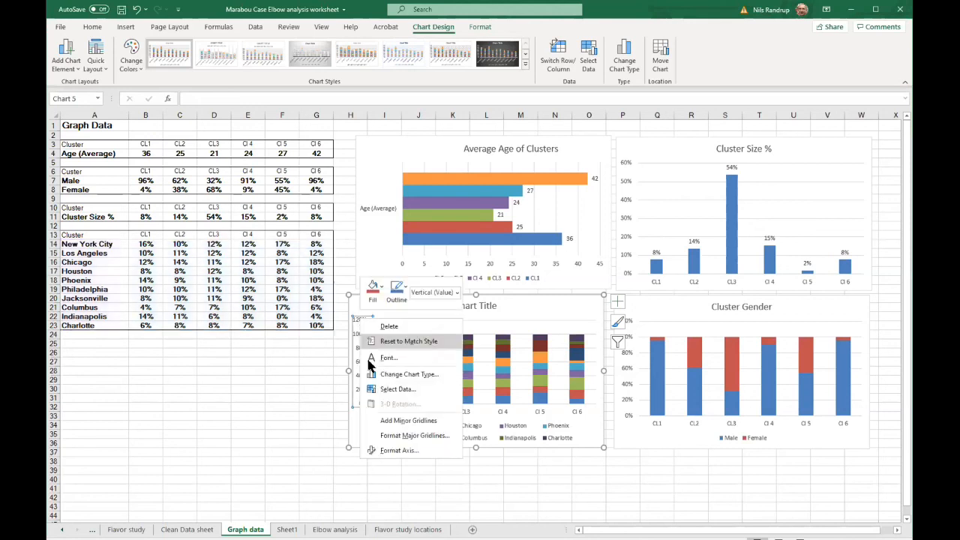
{"action": "left_click", "coordinate": [391, 450]}
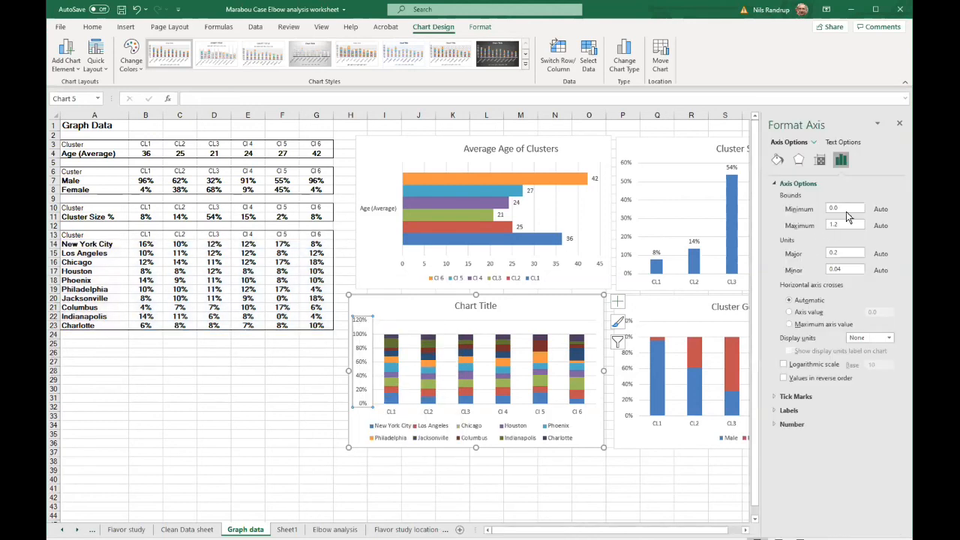
{"action": "left_click", "coordinate": [844, 224]}
{"action": "left_click", "coordinate": [843, 252]}
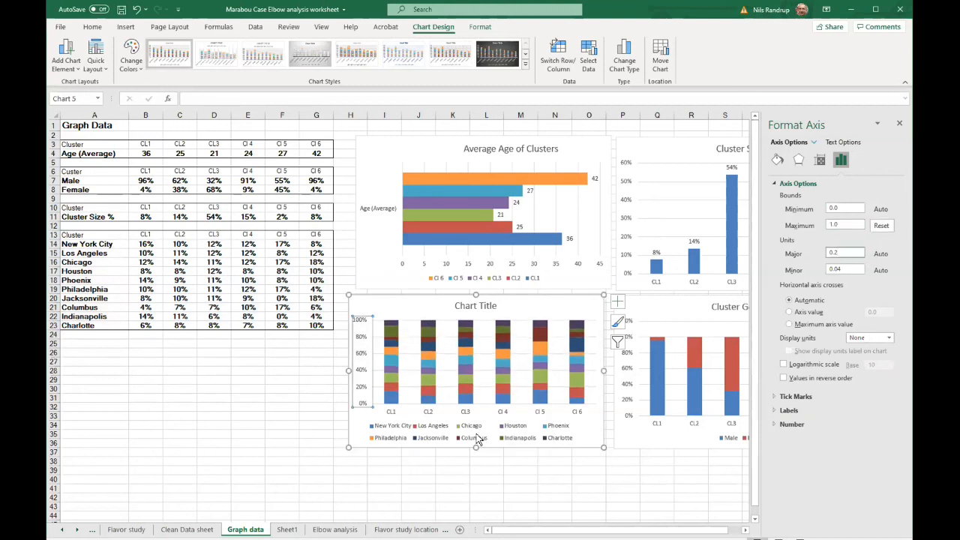
Change the title of the city chart to "Cluster Locations" and close the formatting settings.
{"action": "left_click", "coordinate": [480, 307]}
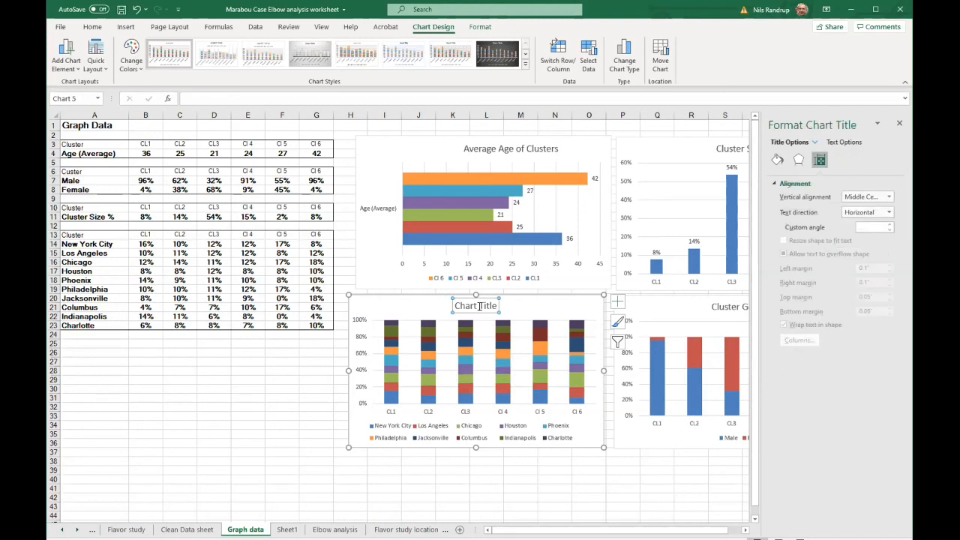
{"action": "left_click_drag", "start_coordinate": [494, 304], "coordinate": [456, 306]}
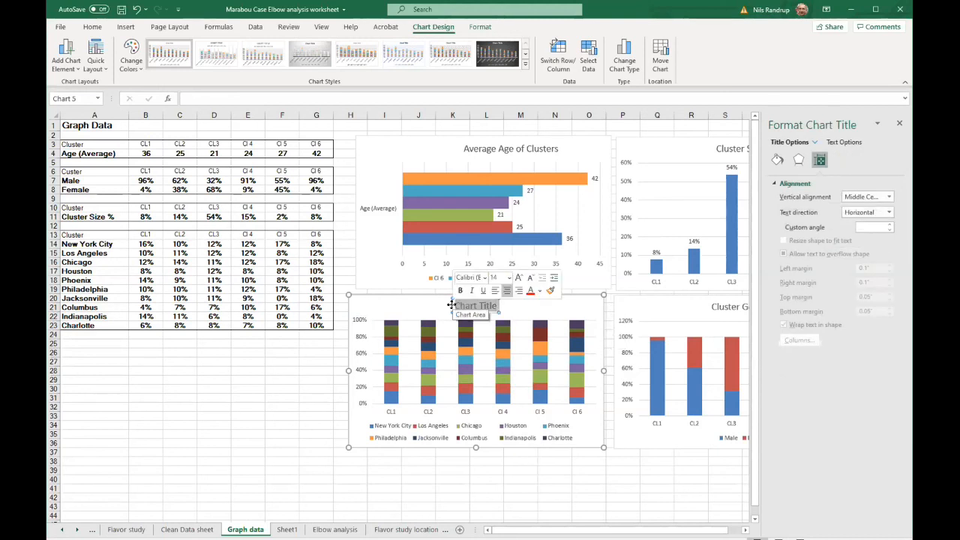
{"action": "type", "text": "C"}
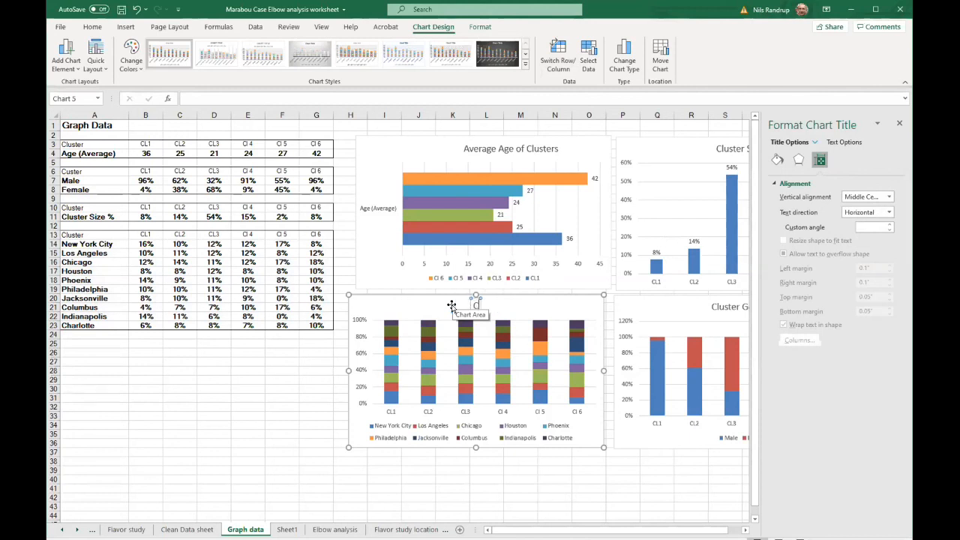
{"action": "type", "text": "luster Location"}
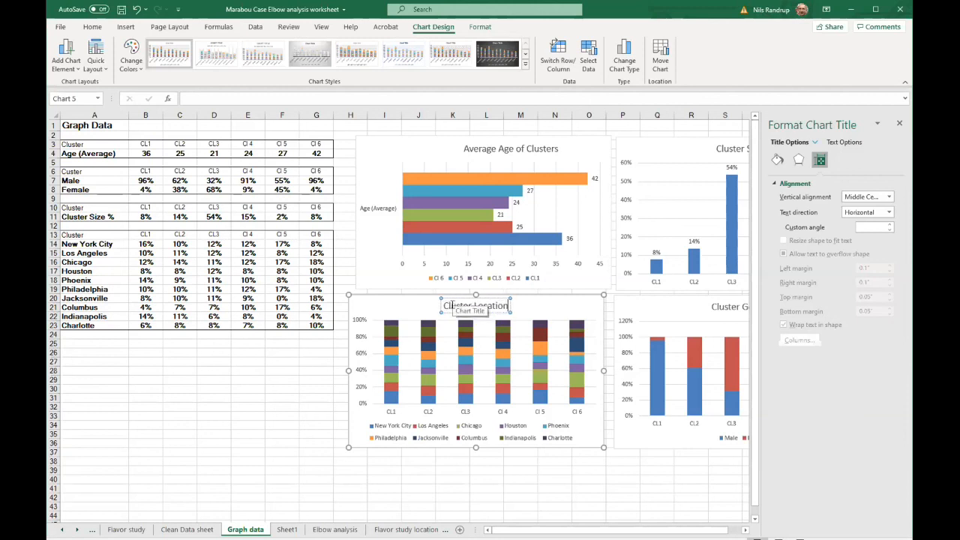
{"action": "type", "text": "s"}
{"action": "left_click", "coordinate": [316, 442]}
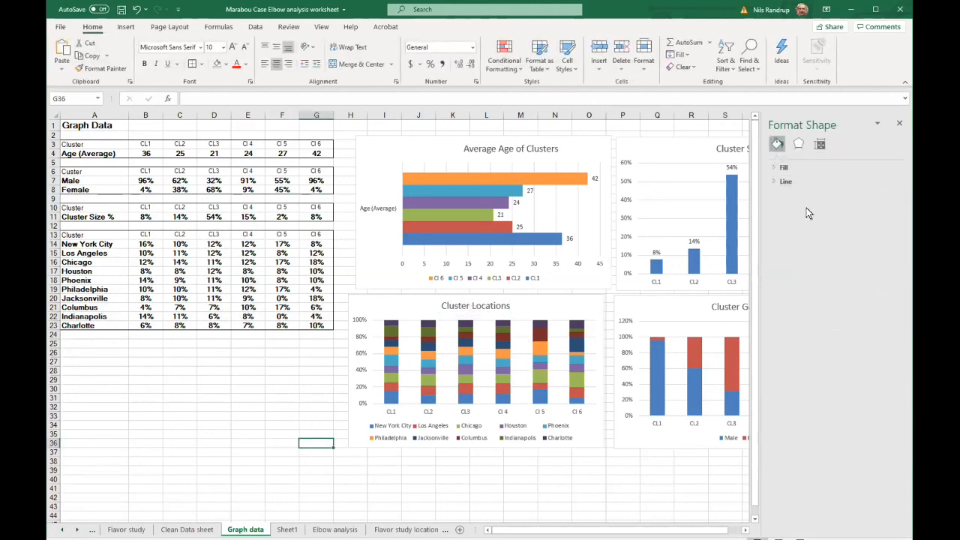
{"action": "left_click", "coordinate": [900, 125]}
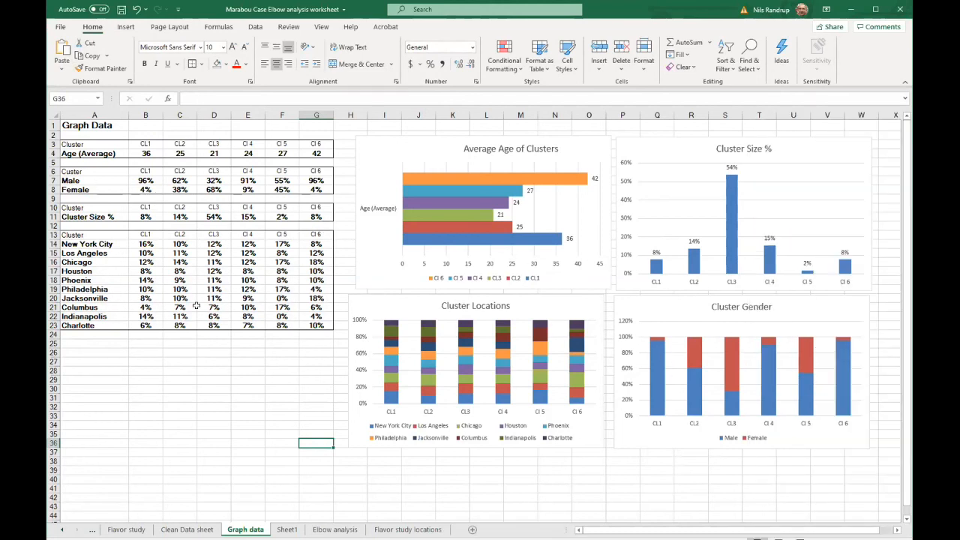
Widen the average age chart on its left and the Cluster Locations chart on its right so their edges line up.
{"action": "left_click", "coordinate": [358, 232]}
{"action": "left_click_drag", "start_coordinate": [357, 212], "coordinate": [349, 213]}
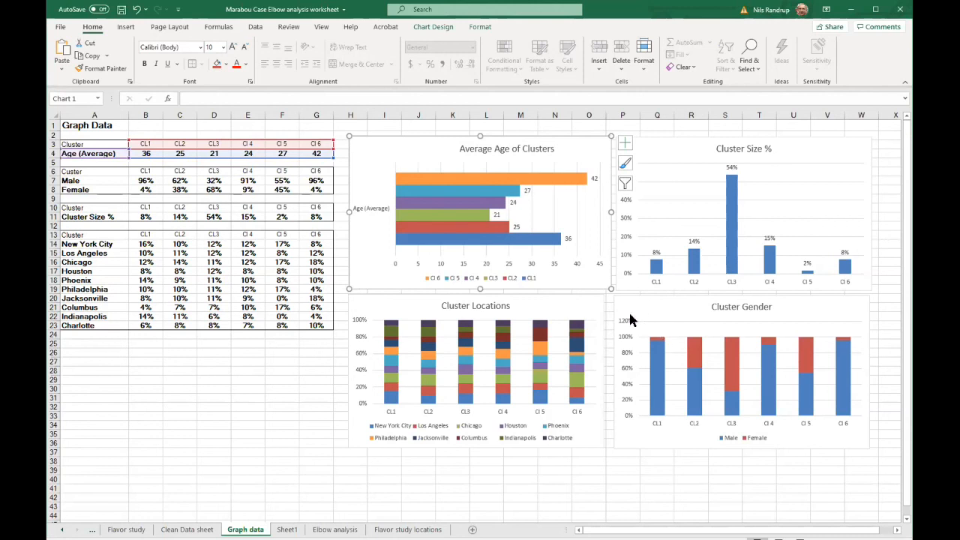
{"action": "left_click", "coordinate": [600, 310]}
{"action": "left_click_drag", "start_coordinate": [603, 369], "coordinate": [609, 368]}
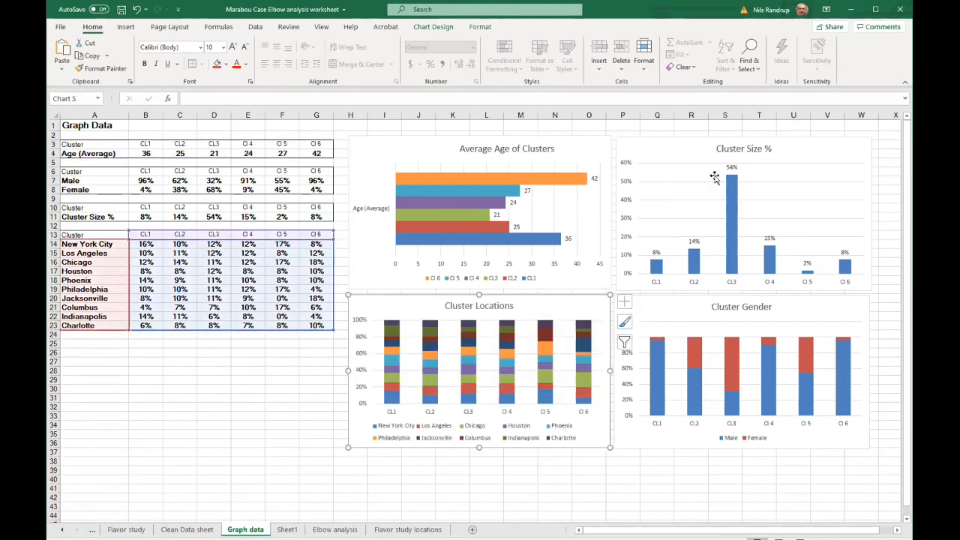